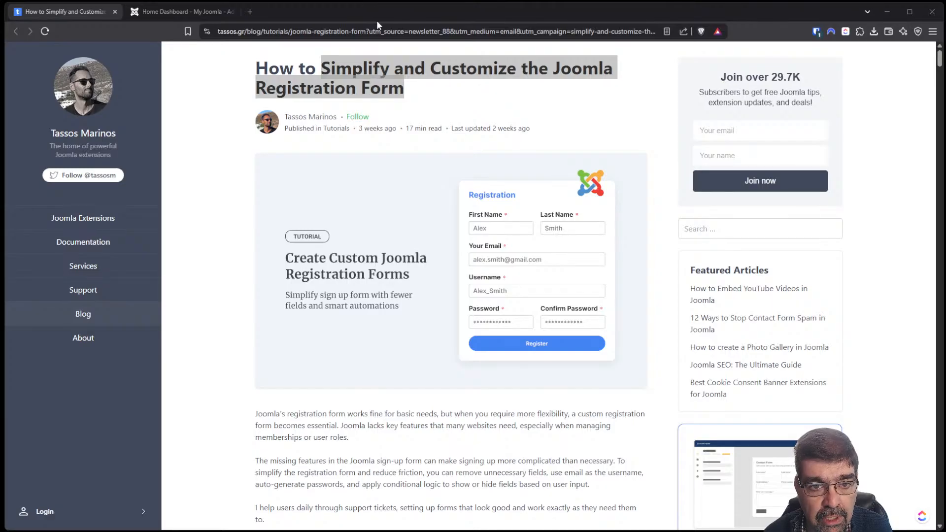
# Select the tutorial's URL, then switch to the 'Home Dashboard - My Joomla' admin tab.
pyautogui.click(370, 31)
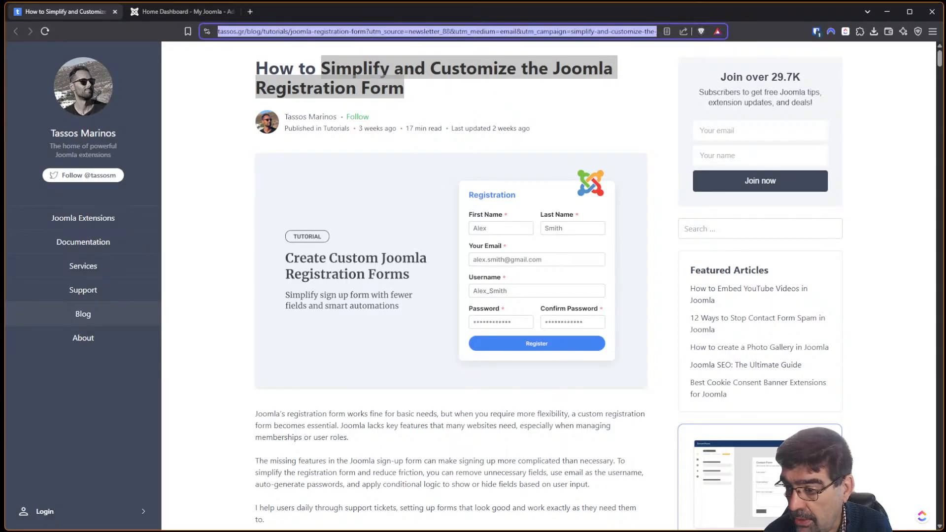
pyautogui.hotkey('alt', 'Tab')
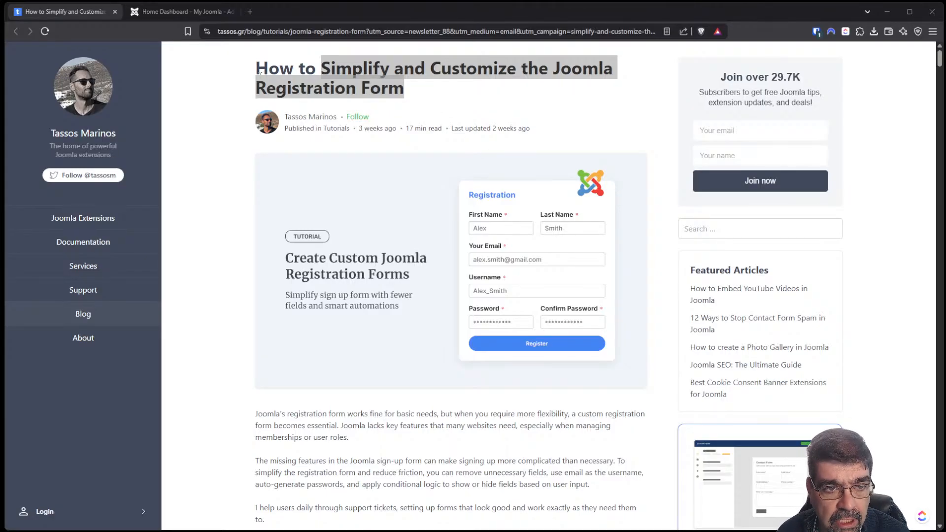
pyautogui.click(165, 13)
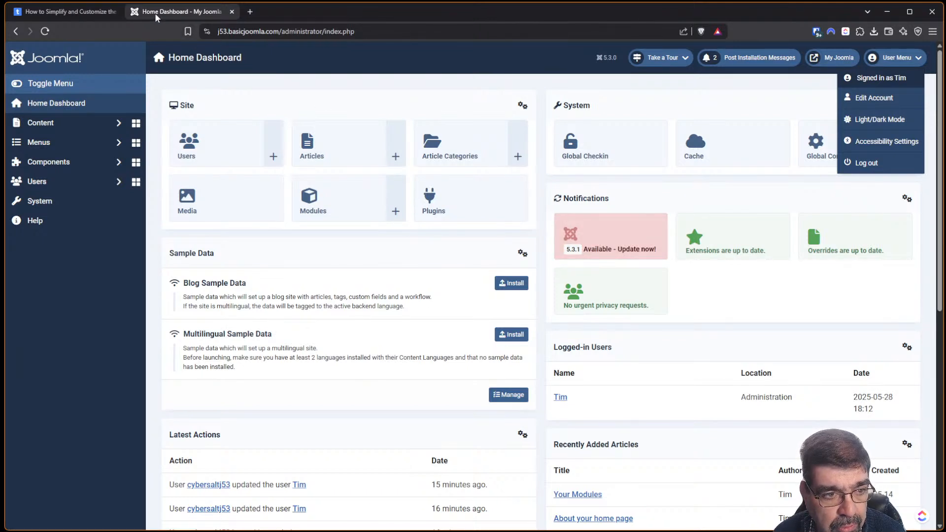
# Go to System > Install Extensions > Install from Web.
pyautogui.click(79, 164)
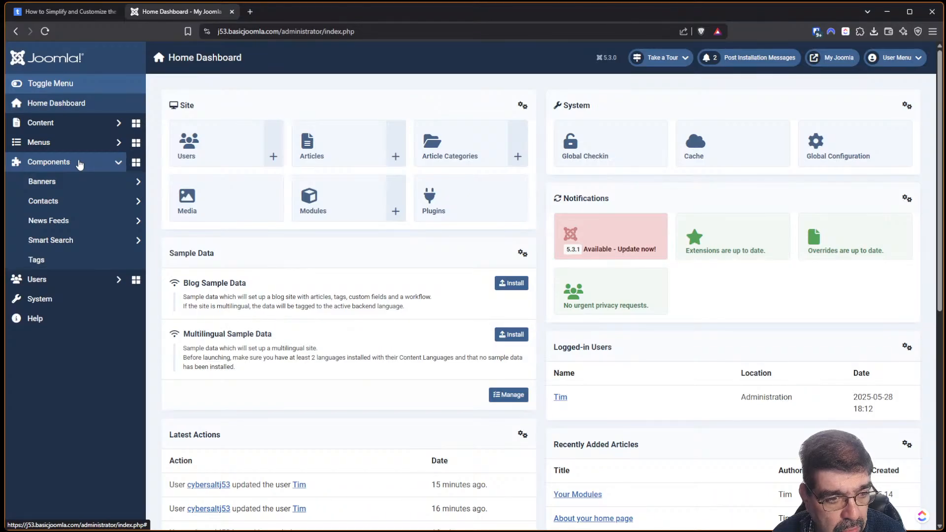
pyautogui.click(77, 297)
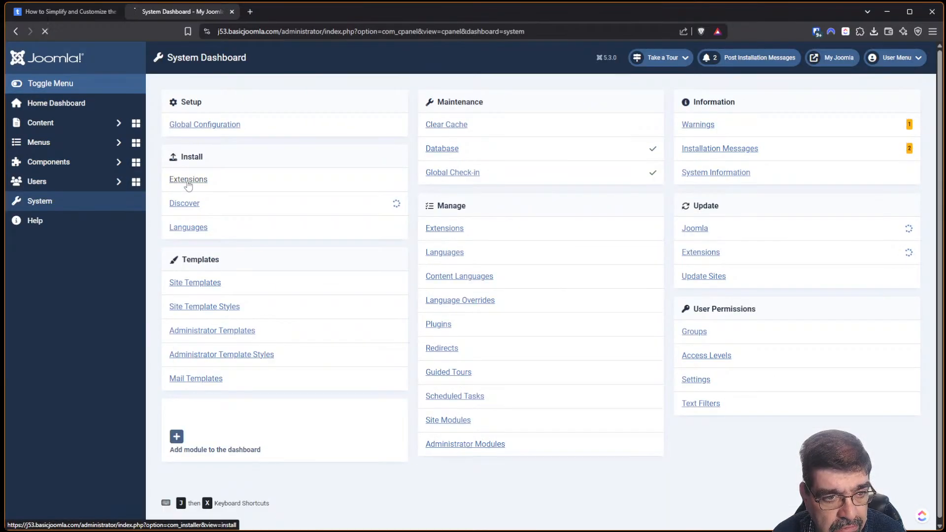
pyautogui.click(186, 180)
pyautogui.click(438, 131)
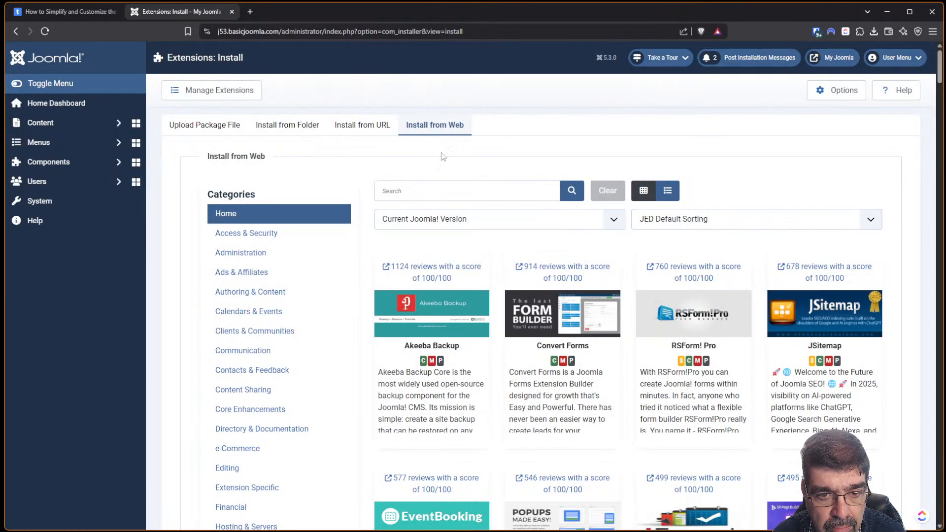
# Search the catalogue for 'convert' and open the Convert Forms reviews in a new tab.
pyautogui.click(444, 190)
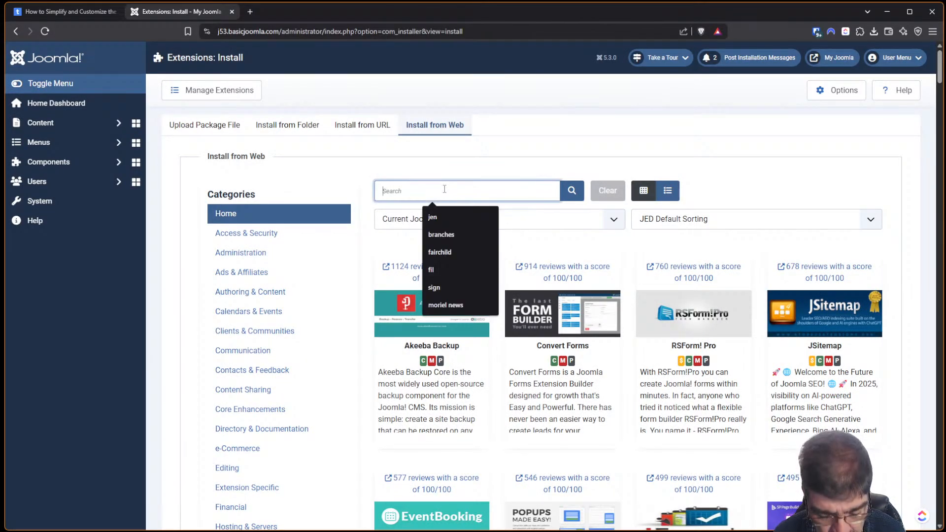
pyautogui.write('convert')
pyautogui.press('Return')
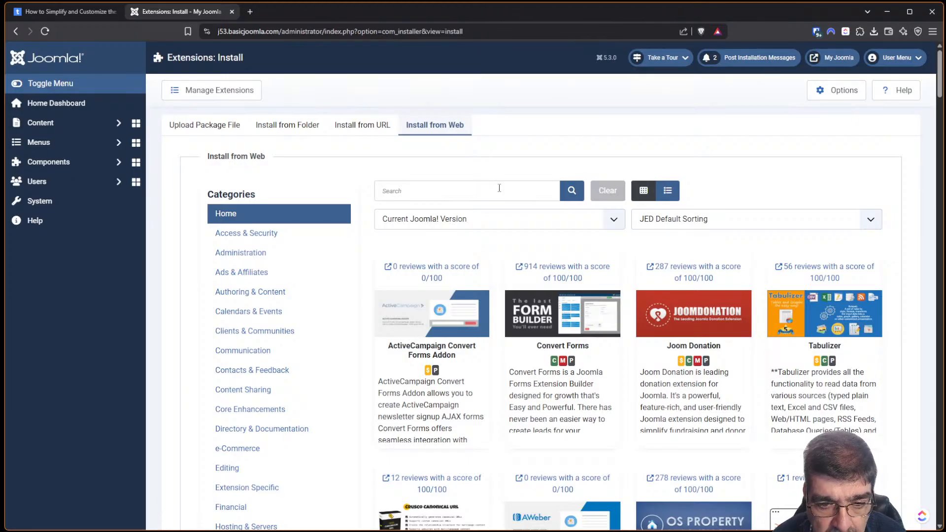
pyautogui.click(562, 278)
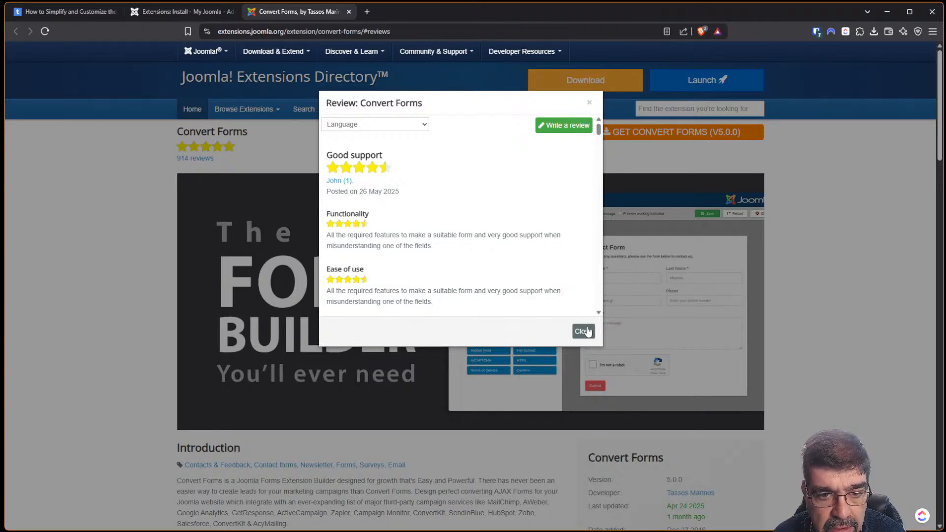
# Scroll through the Convert Forms reviews, close them, and return to the Extensions: Install tab.
pyautogui.moveTo(599, 129); pyautogui.dragTo(601, 210)
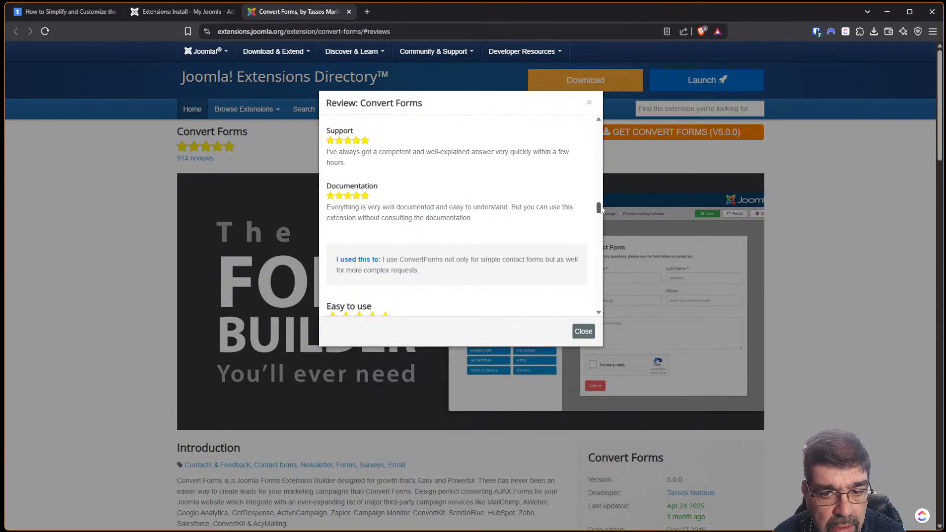
pyautogui.click(584, 331)
pyautogui.click(182, 12)
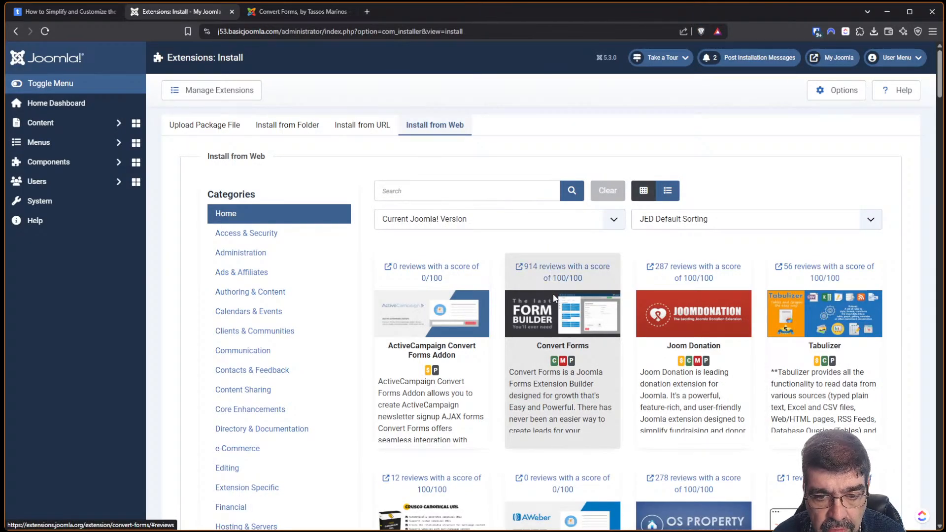
# Install Convert Forms v5.0.1 with Tassos Framework, then open the site frontend in a new tab.
pyautogui.click(565, 392)
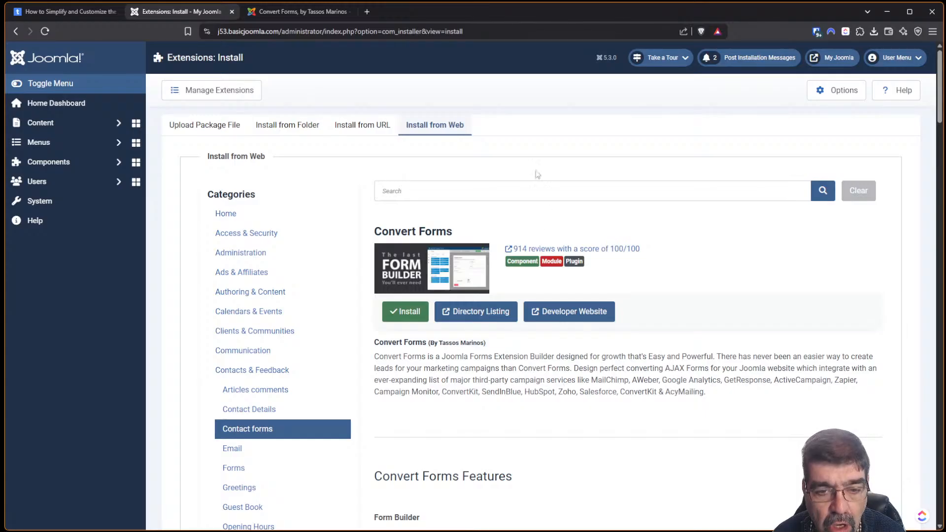
pyautogui.click(402, 319)
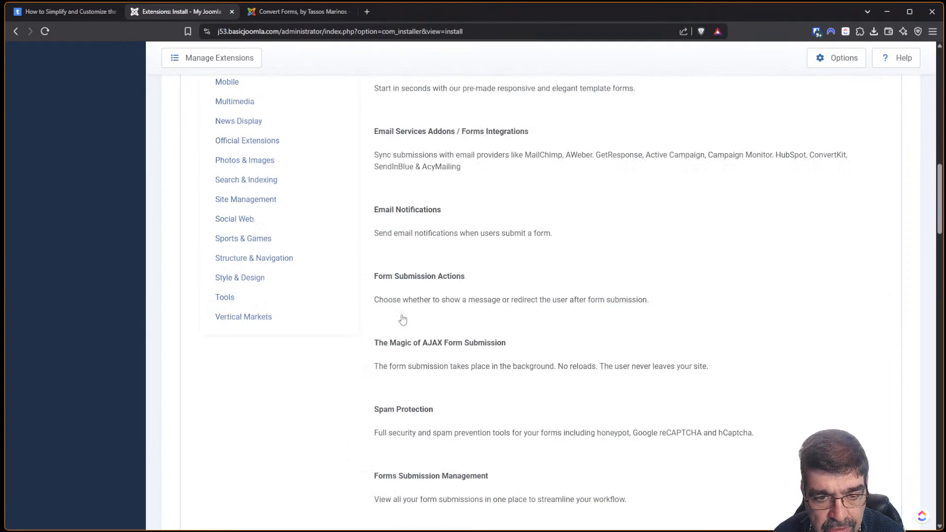
pyautogui.click(229, 450)
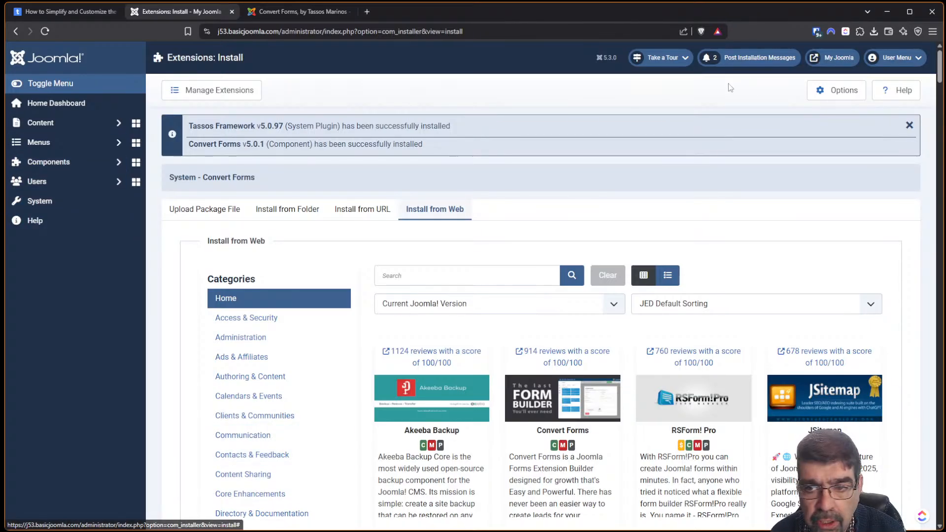
pyautogui.click(816, 61)
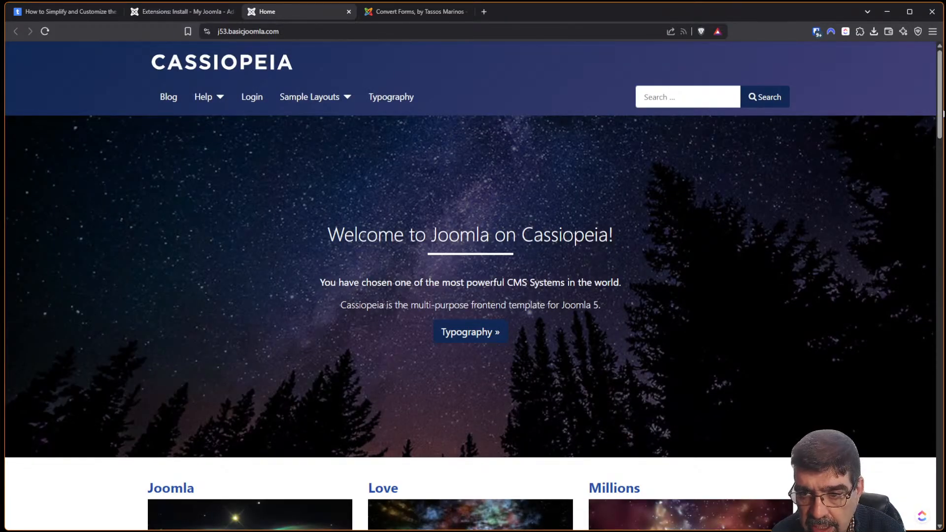
# Scroll to the home page Login Form, which has no Create an account link, then return to the admin tab.
pyautogui.scroll(-10, 924, 180)
pyautogui.scroll(-20, 922, 216)
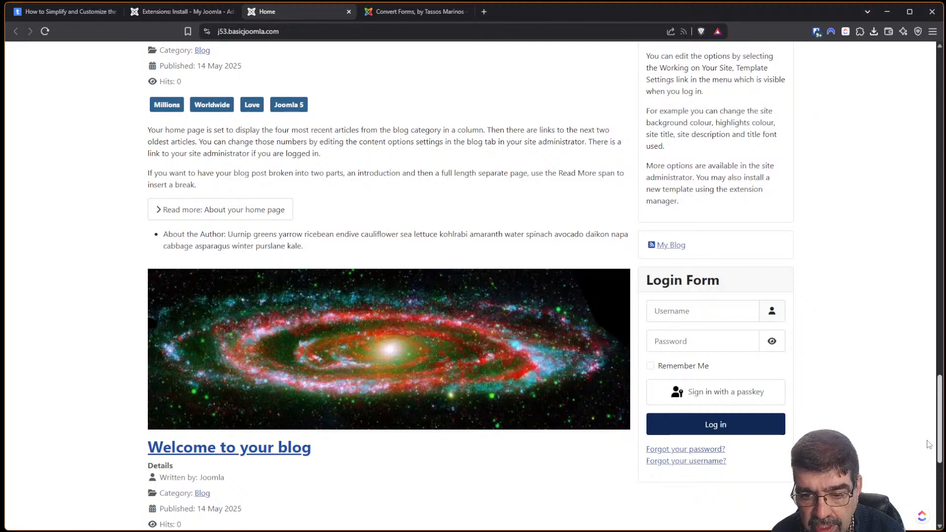
pyautogui.scroll(-2, 924, 439)
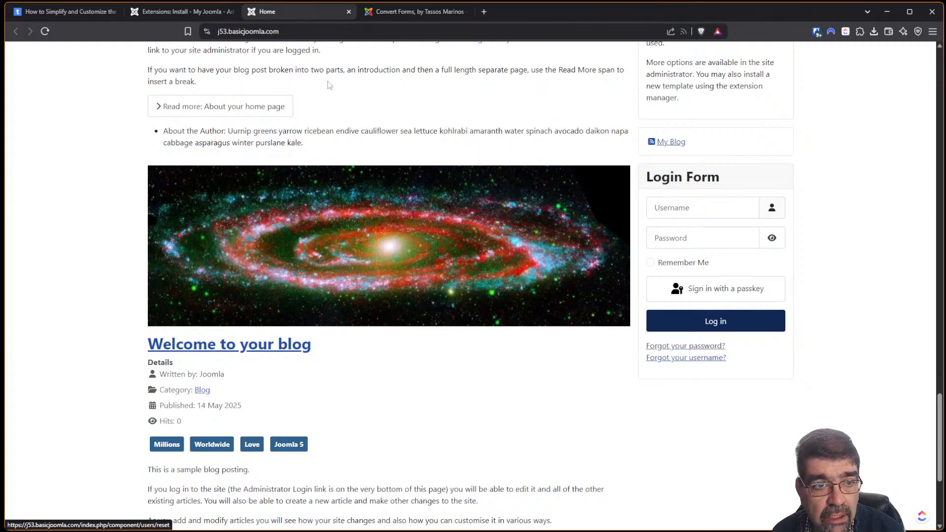
pyautogui.click(172, 10)
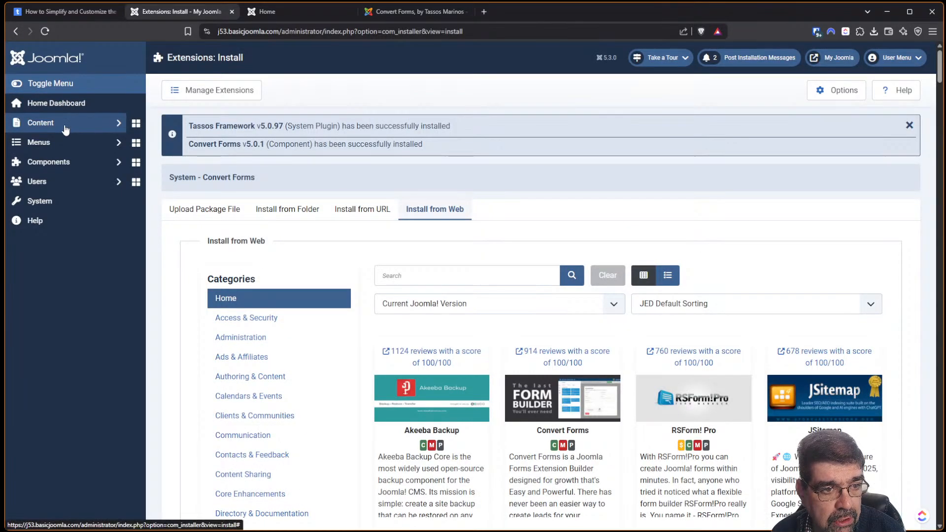
# In Users > Manage > Options, set Allow User Registration to Yes and Save & Close.
pyautogui.click(40, 182)
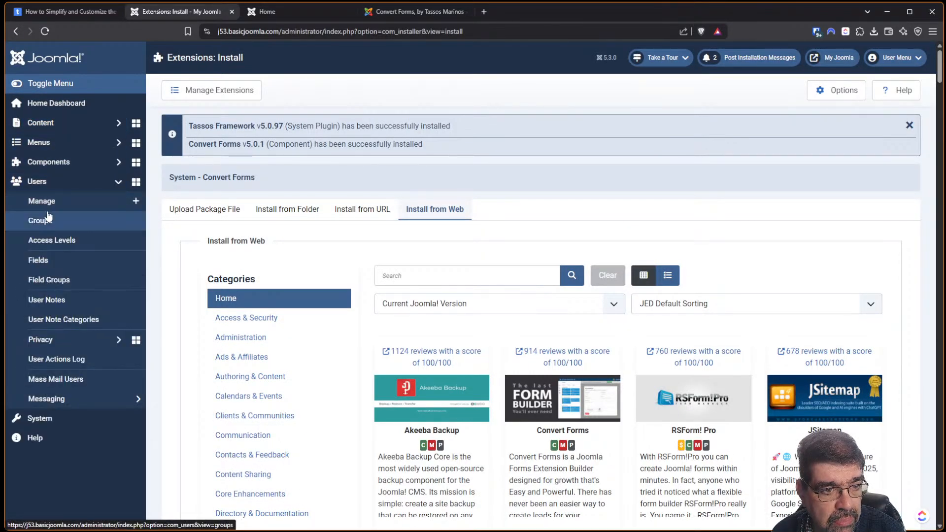
pyautogui.click(48, 206)
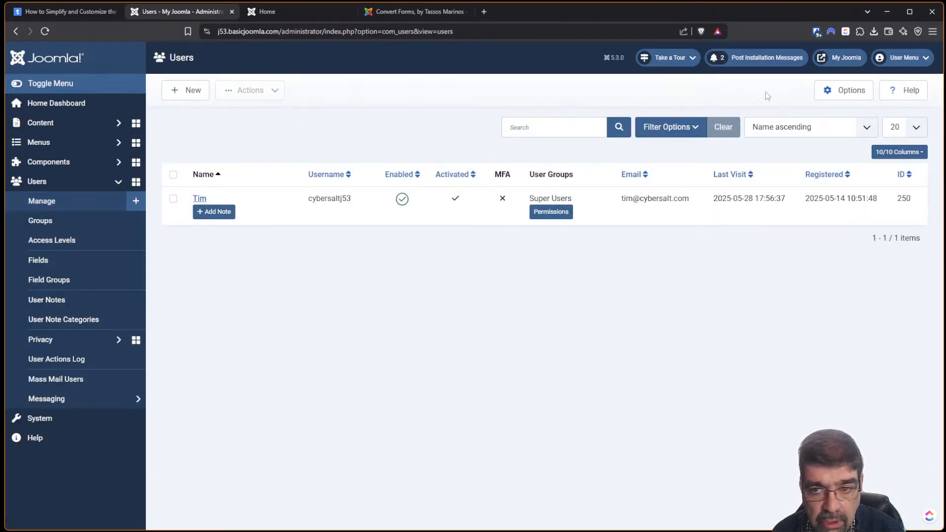
pyautogui.click(831, 97)
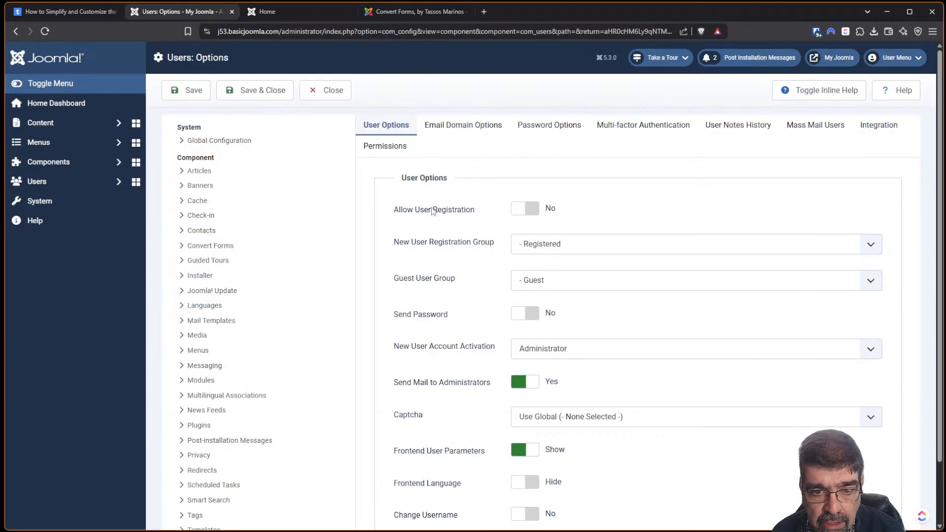
pyautogui.click(521, 210)
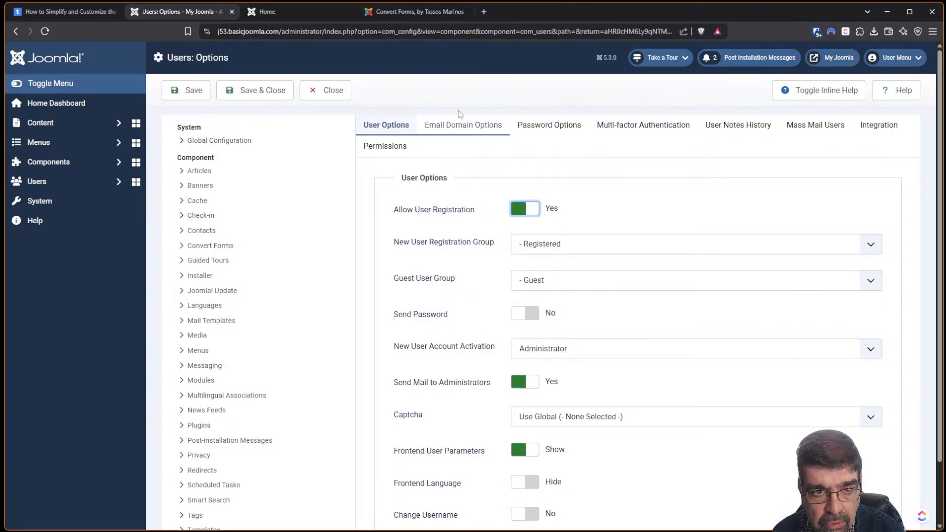
pyautogui.click(263, 90)
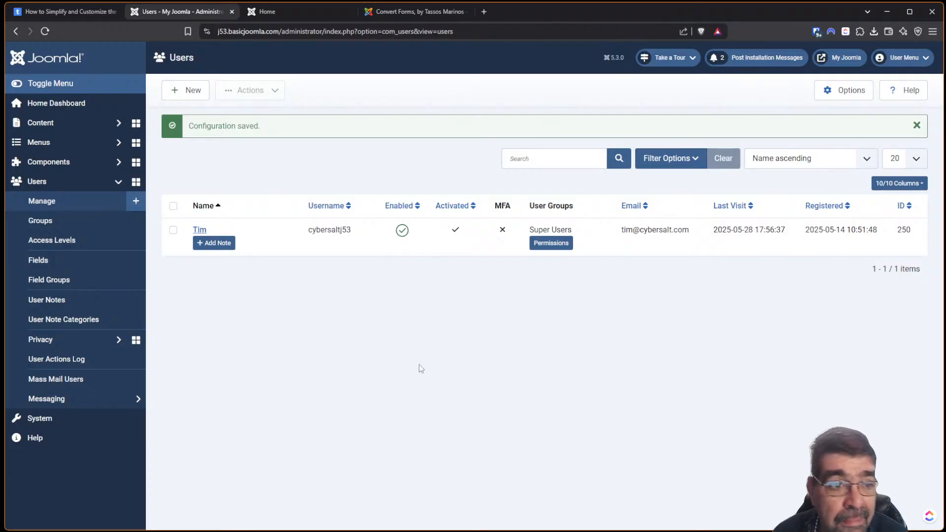
# Reload the site home page to confirm the Create an account link, then return to the tutorial tab.
pyautogui.click(254, 13)
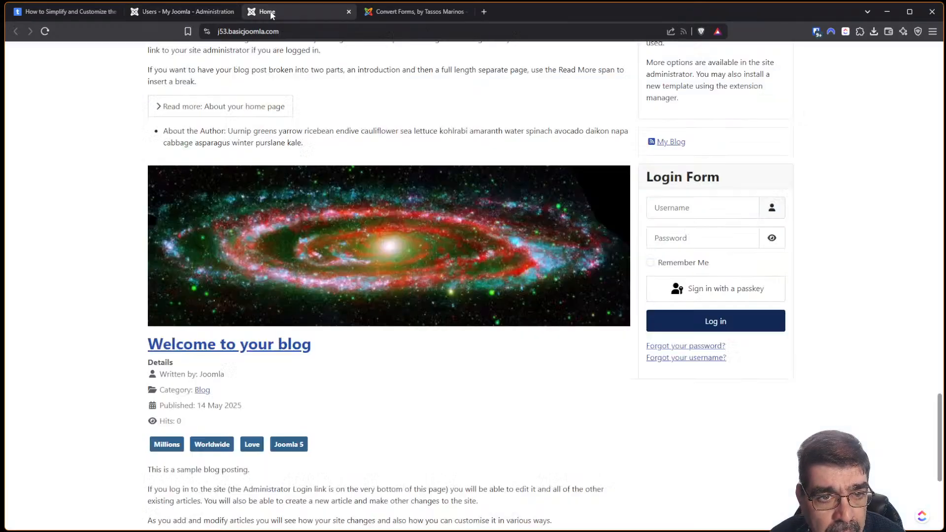
pyautogui.click(46, 32)
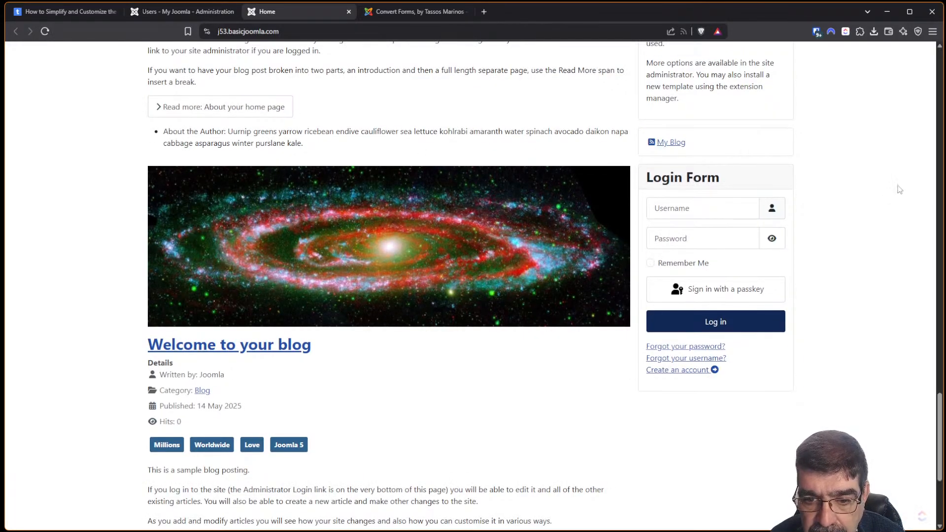
pyautogui.hotkey('ctrl', 'shift', 'l')
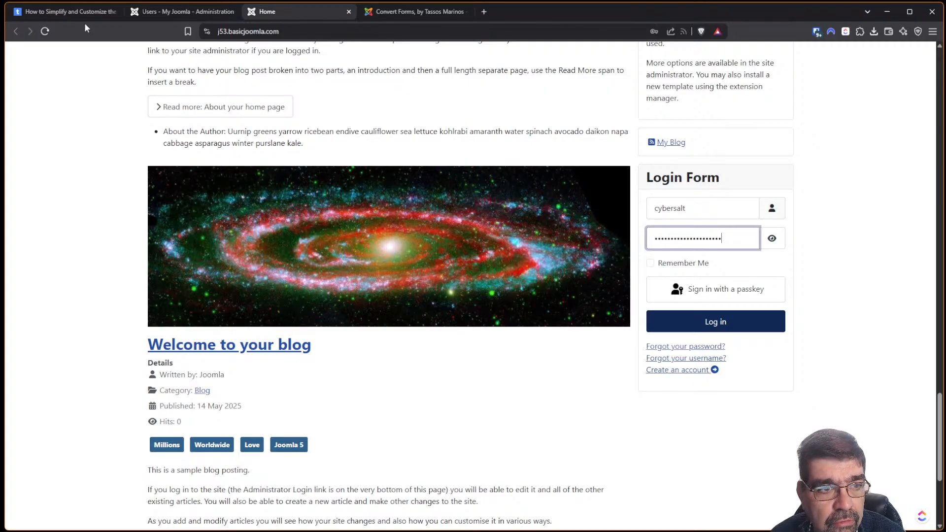
pyautogui.click(49, 12)
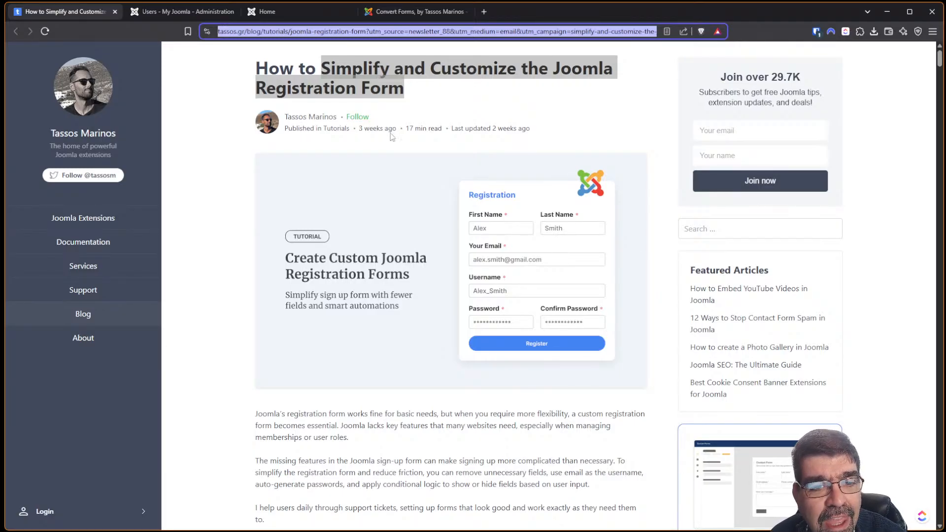
# Scroll to the tutorial's introduction and its In This Article contents list.
pyautogui.scroll(-5, 339, 146)
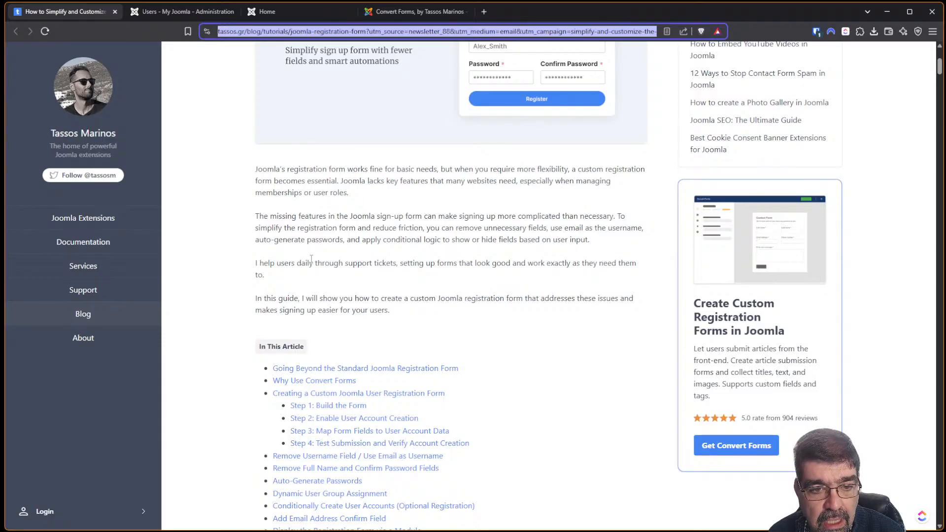
# Scroll down to the 'Going Beyond the Standard Joomla Registration Form' section.
pyautogui.scroll(-2, 380, 240)
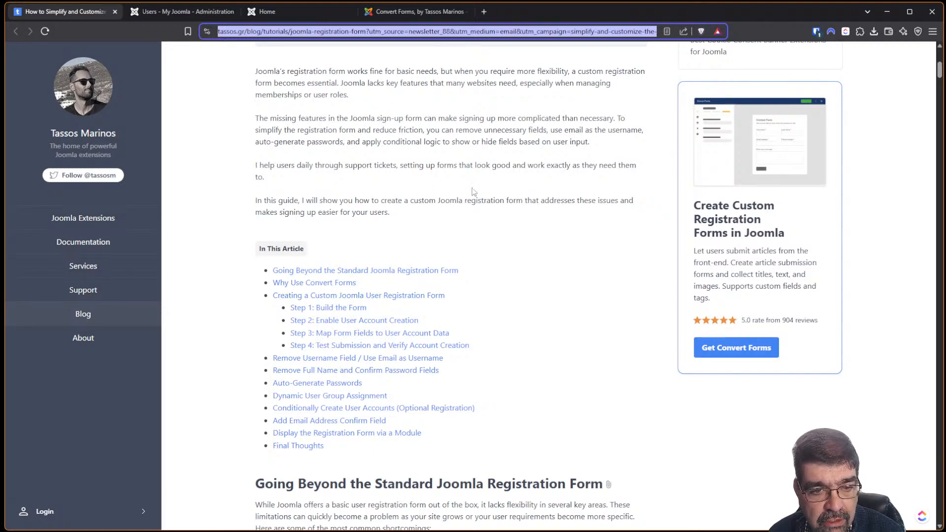
pyautogui.scroll(-2, 472, 191)
pyautogui.scroll(-4, 472, 192)
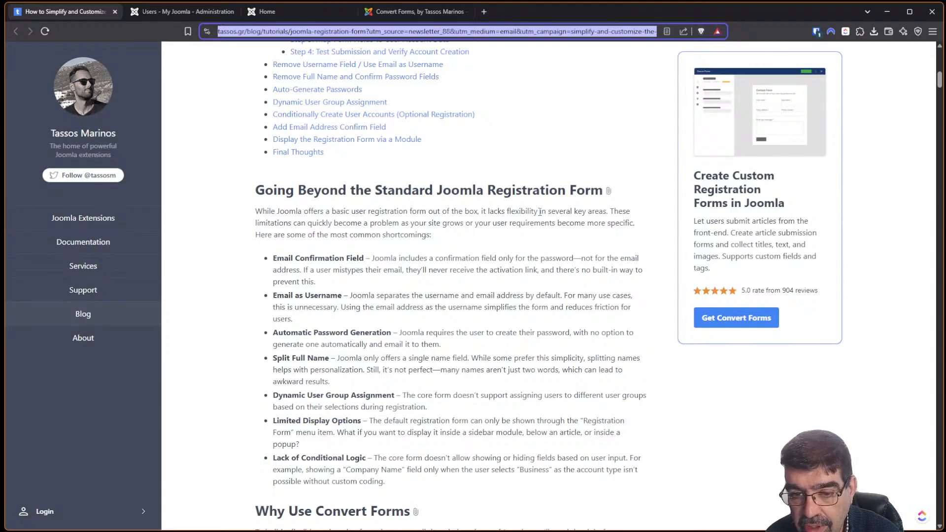
pyautogui.scroll(-1, 306, 191)
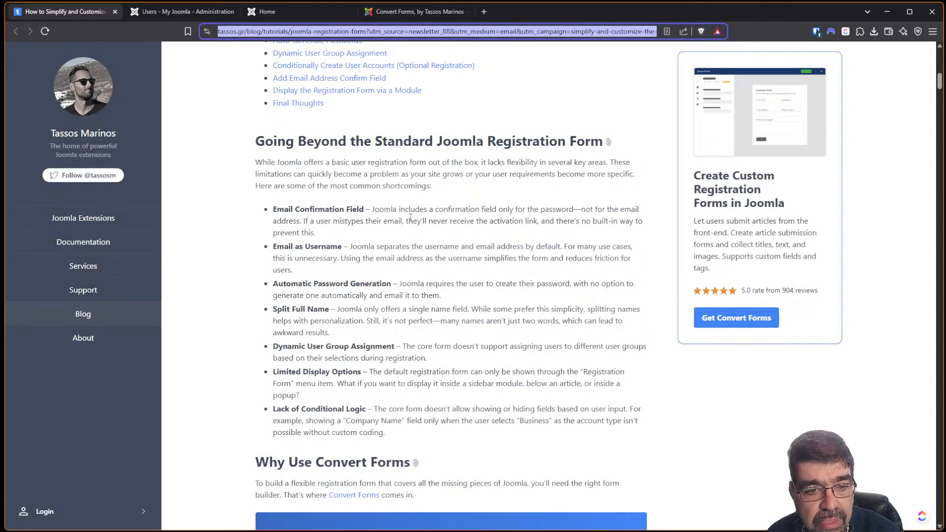
pyautogui.scroll(-2, 394, 197)
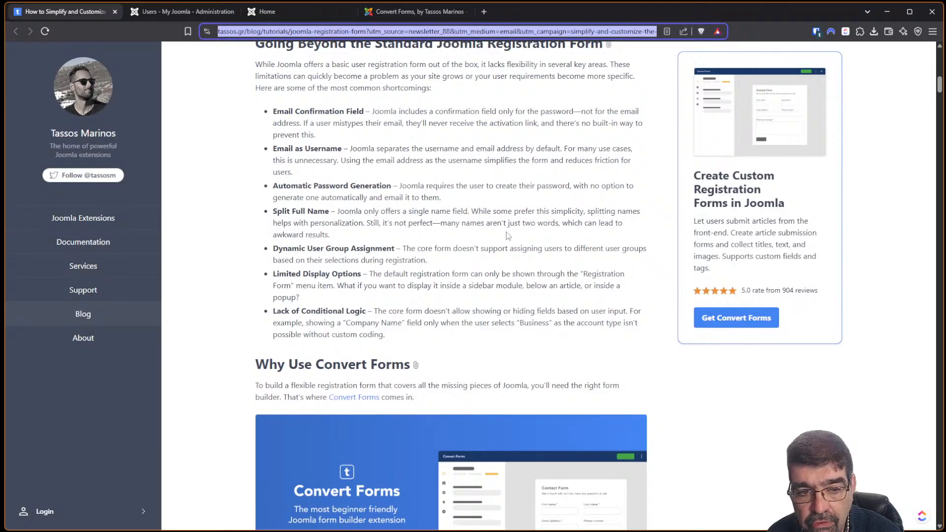
pyautogui.scroll(-2, 498, 247)
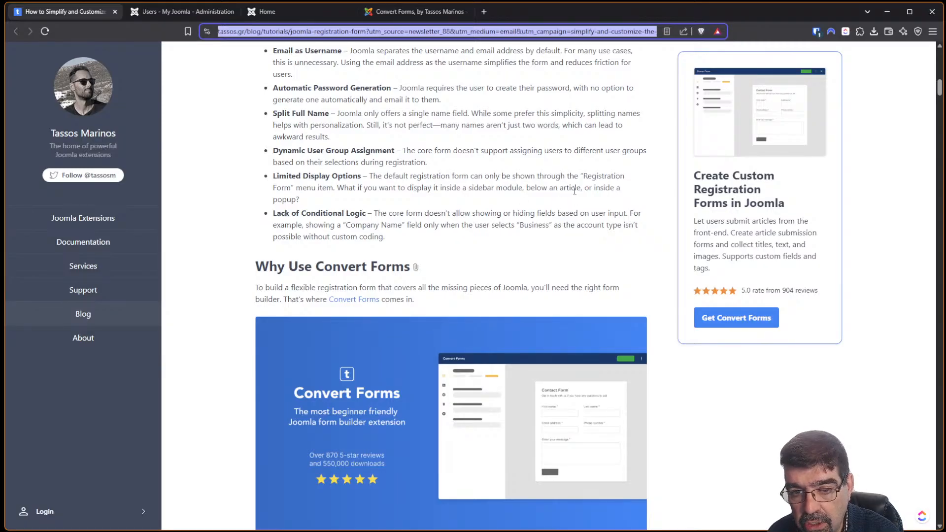
pyautogui.scroll(-2, 510, 166)
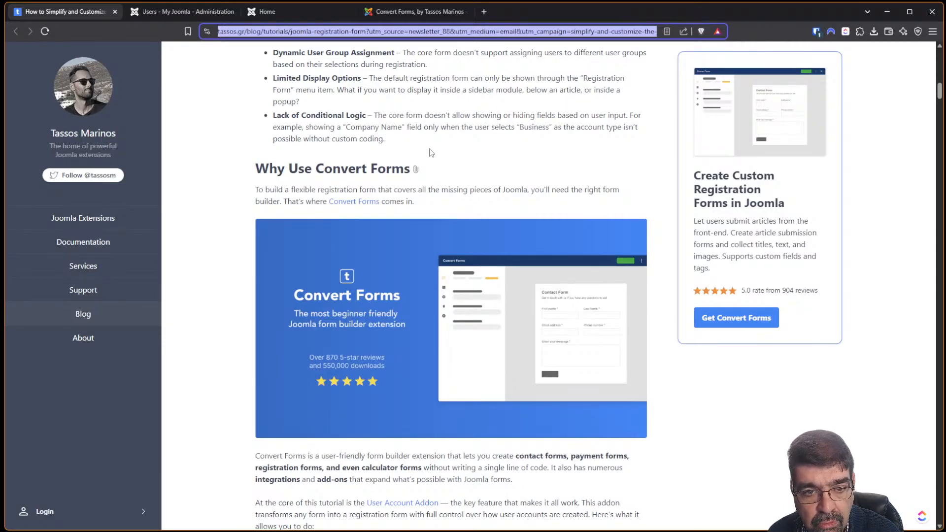
pyautogui.scroll(-1, 441, 154)
pyautogui.scroll(-2, 442, 158)
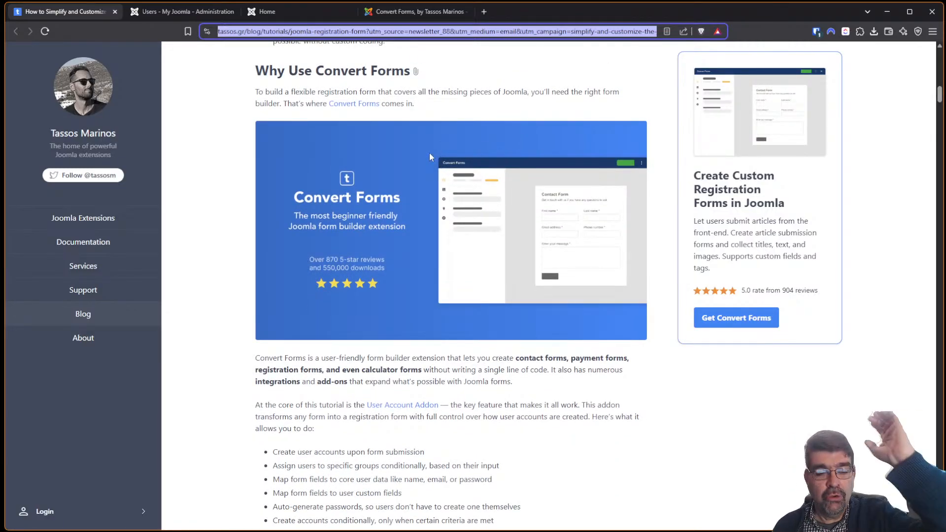
pyautogui.scroll(-2, 413, 176)
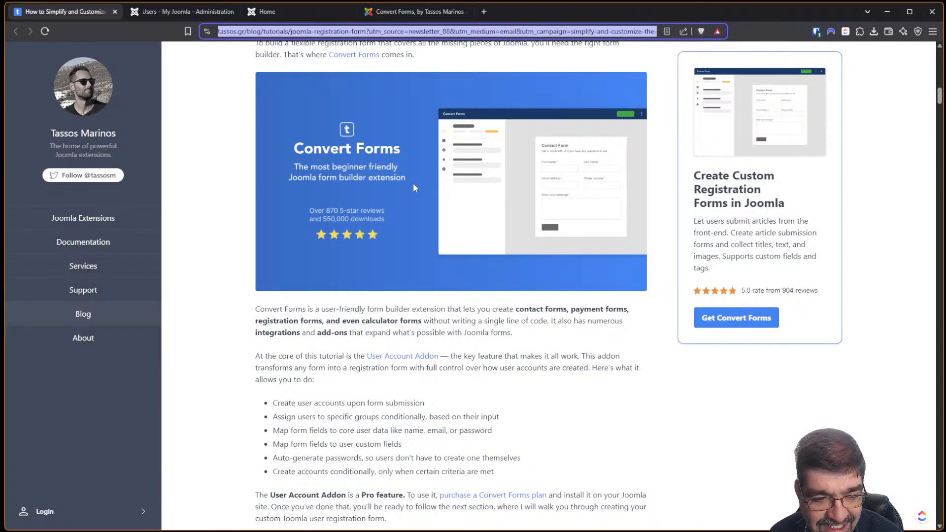
pyautogui.scroll(-3, 408, 241)
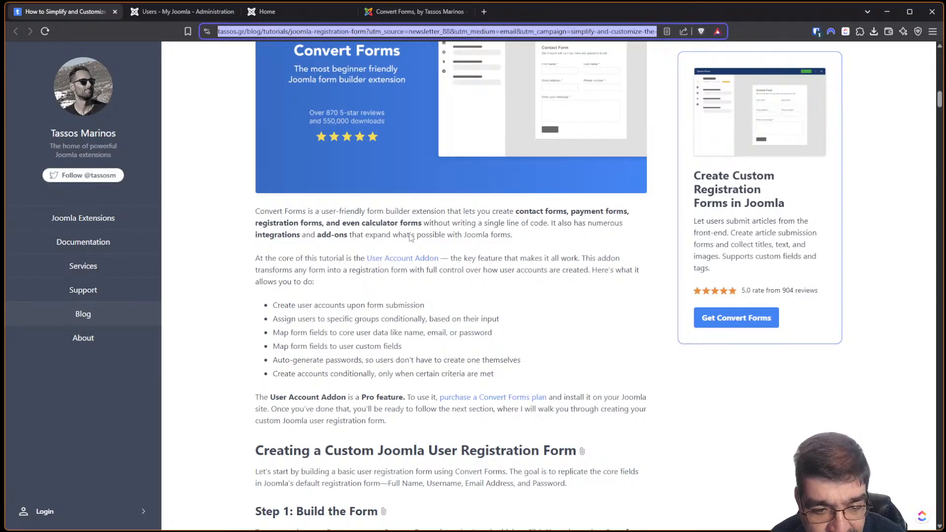
pyautogui.scroll(-4, 411, 237)
pyautogui.scroll(-2, 410, 239)
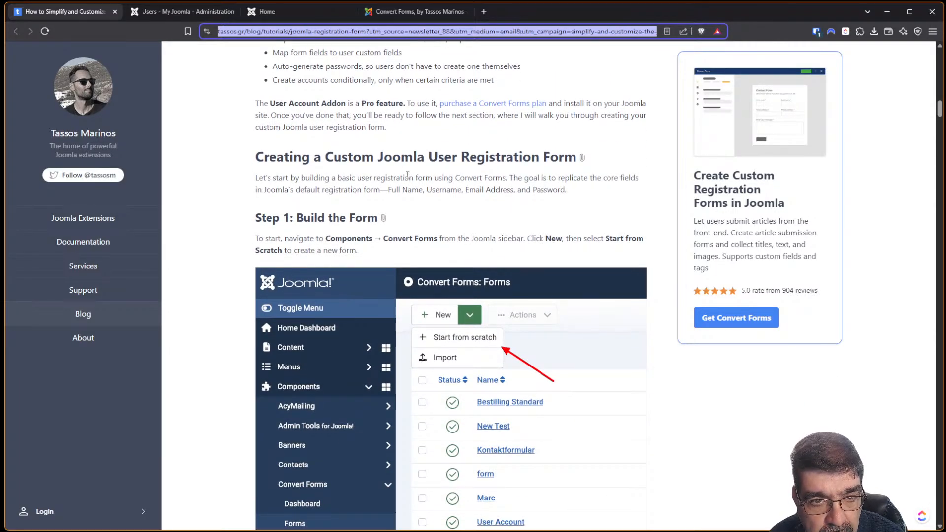
pyautogui.scroll(3, 408, 175)
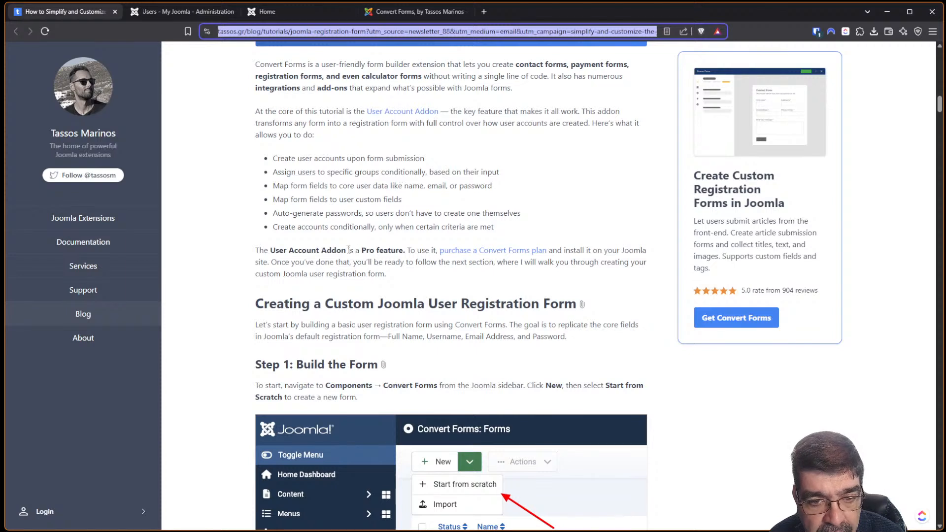
pyautogui.scroll(2, 340, 252)
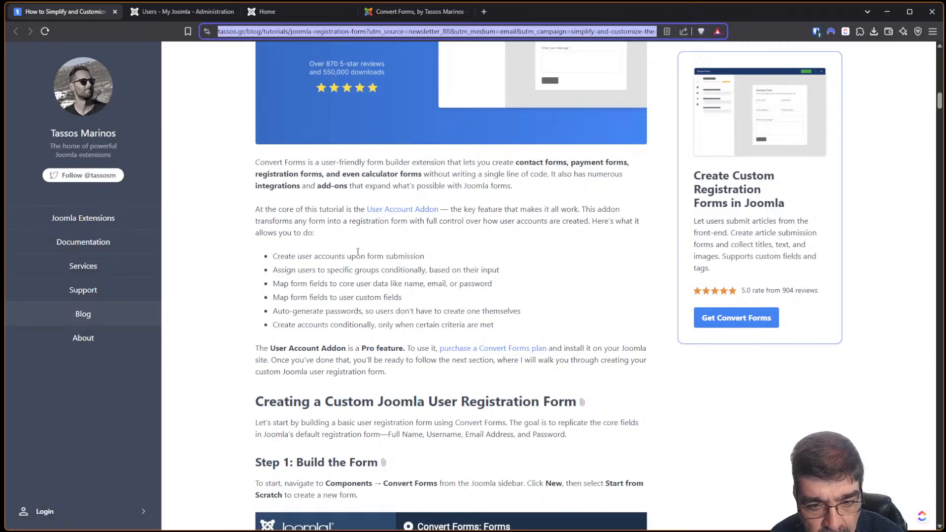
pyautogui.scroll(-1, 359, 251)
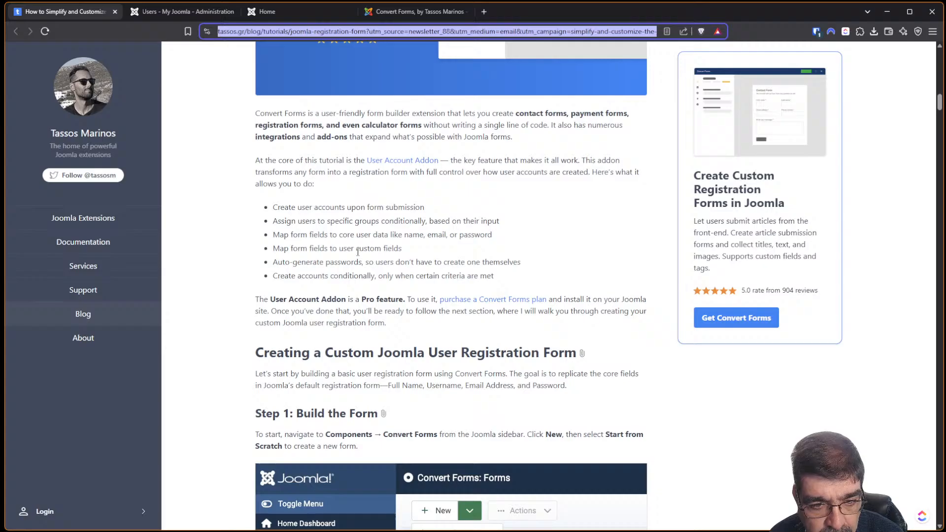
pyautogui.scroll(-1, 358, 252)
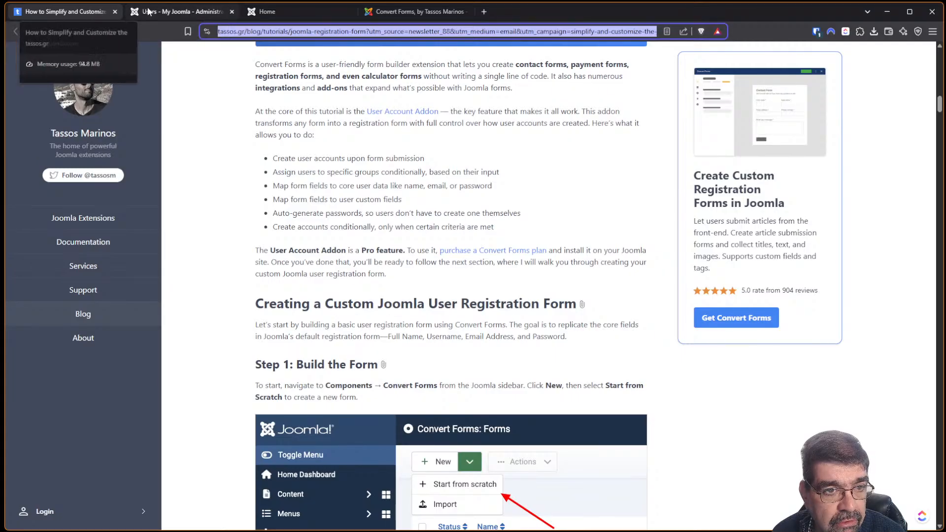
# Open System > Install > Extensions, choose Upload Package File, and browse for a package file.
pyautogui.click(164, 12)
pyautogui.click(51, 418)
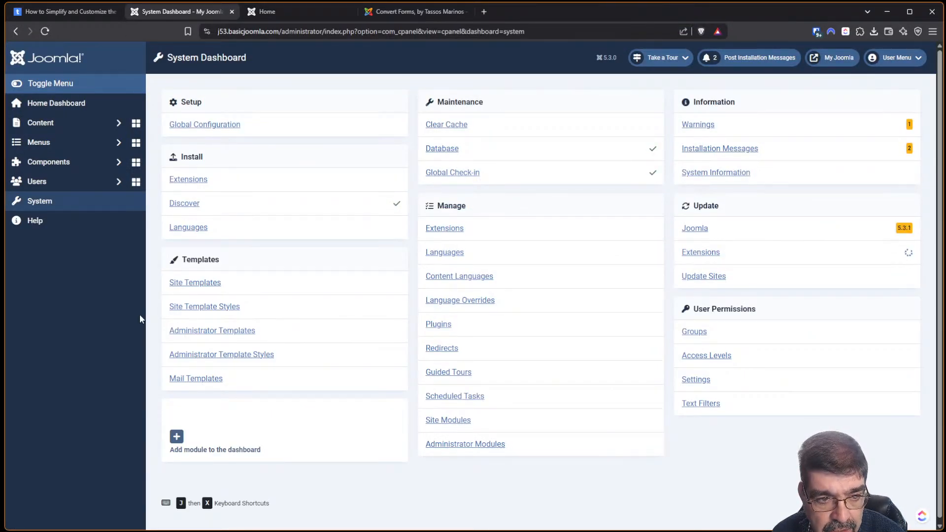
pyautogui.click(187, 181)
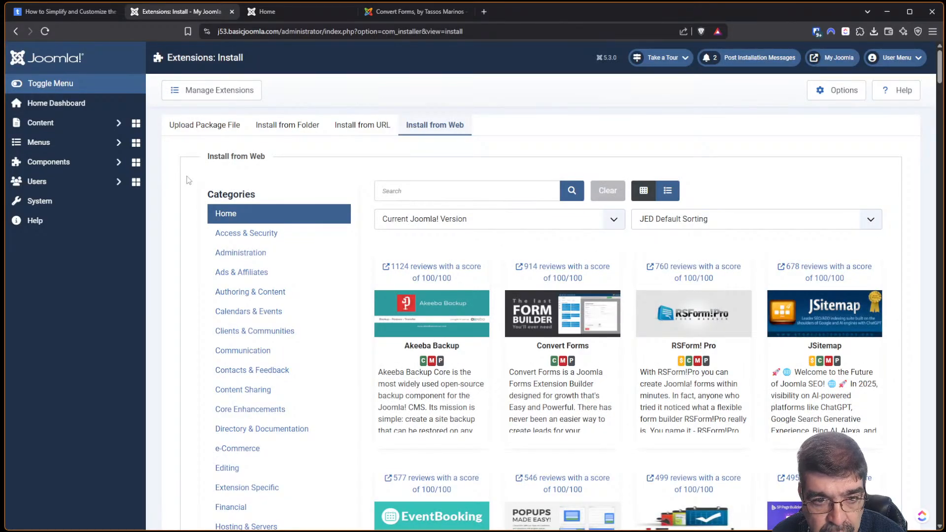
pyautogui.click(212, 130)
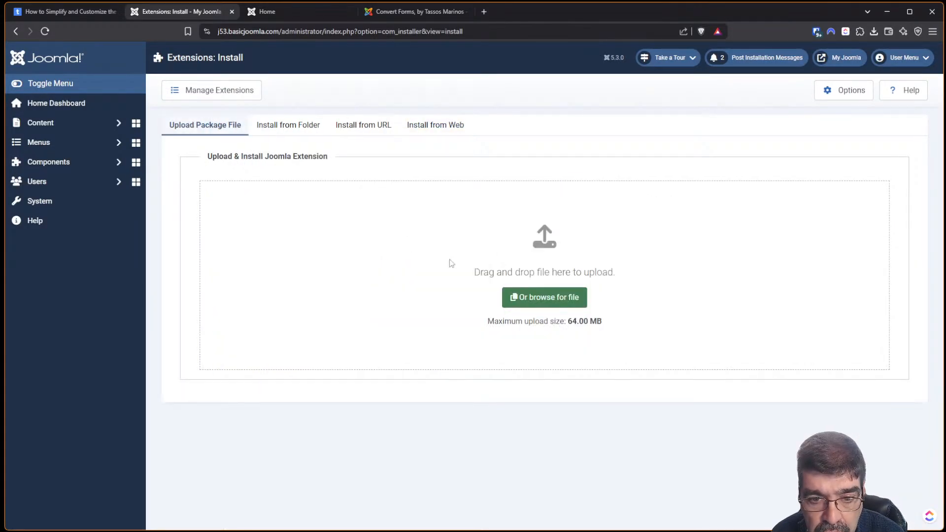
pyautogui.click(537, 299)
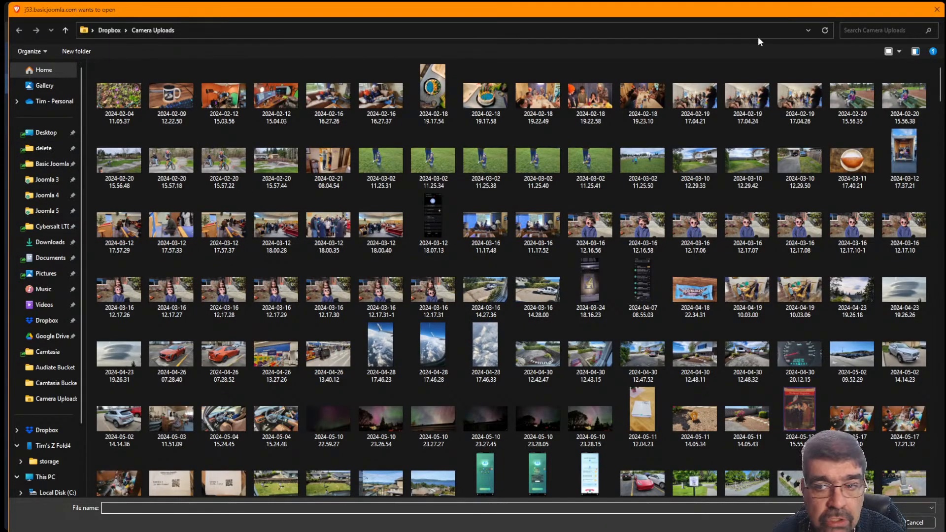
# Find convert_forms_5.0.1-RC7_pro in the delete folder by searching 'convert form', newest first, and upload it.
pyautogui.click(44, 148)
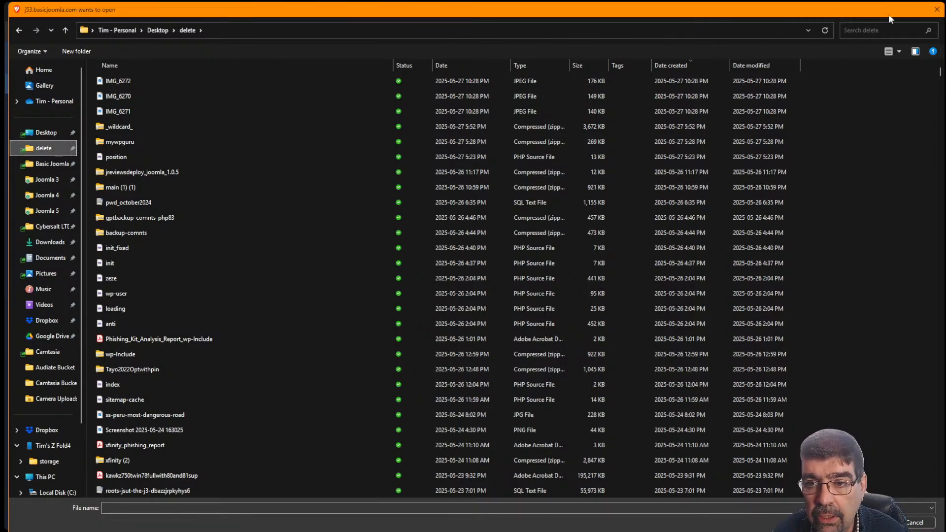
pyautogui.click(881, 29)
pyautogui.write('conv')
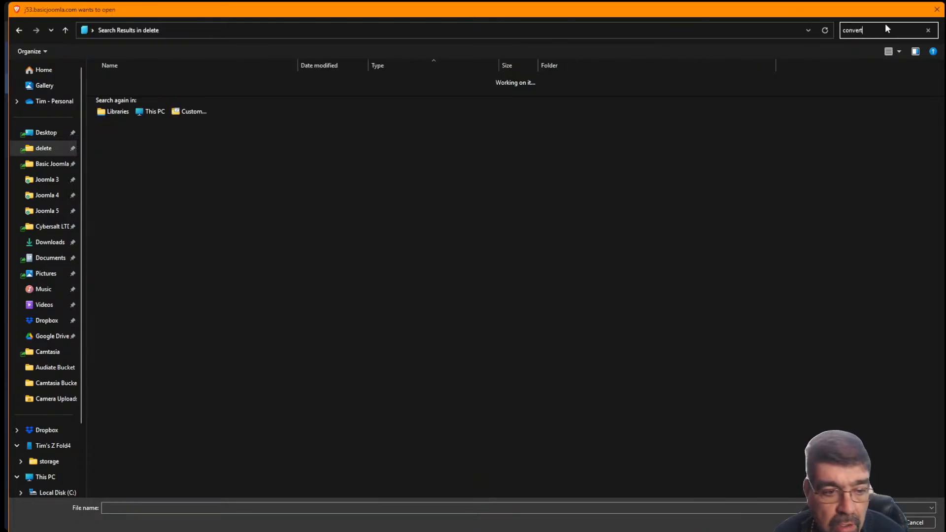
pyautogui.write('ert')
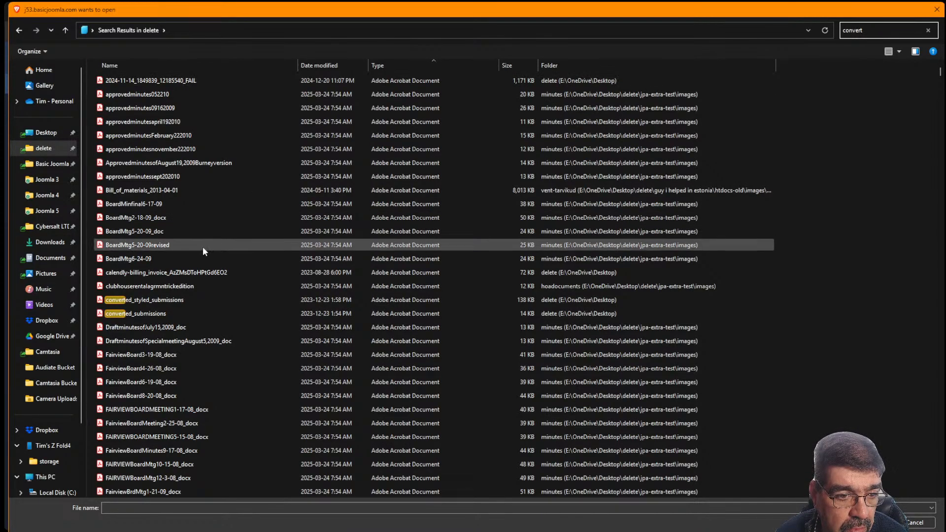
pyautogui.write(' form')
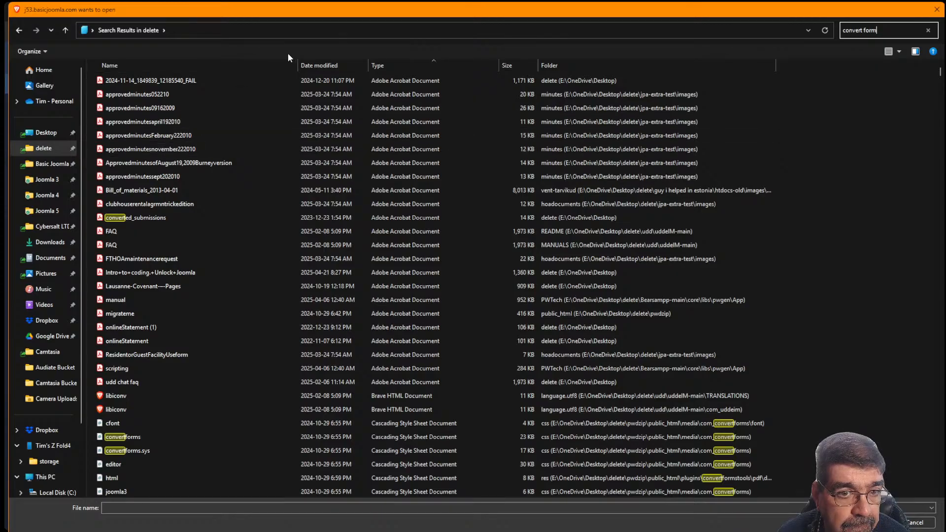
pyautogui.click(357, 67)
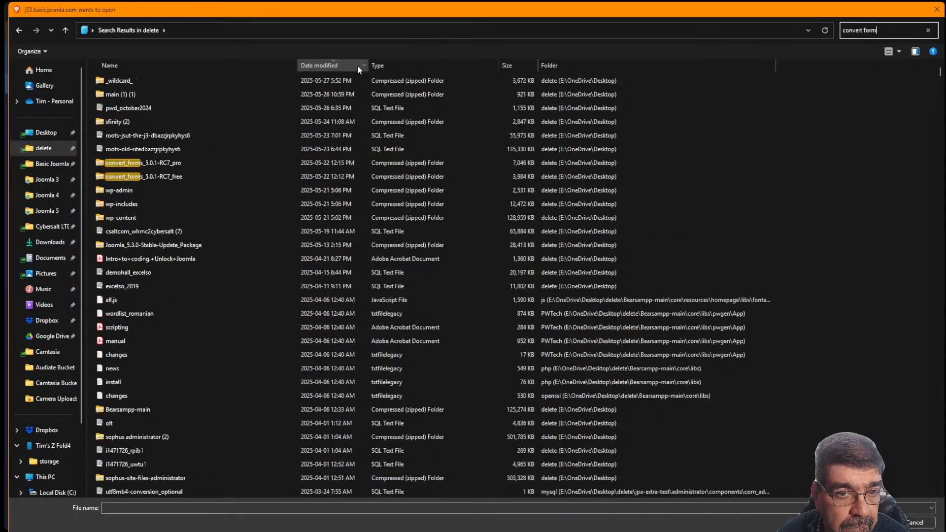
pyautogui.click(120, 168)
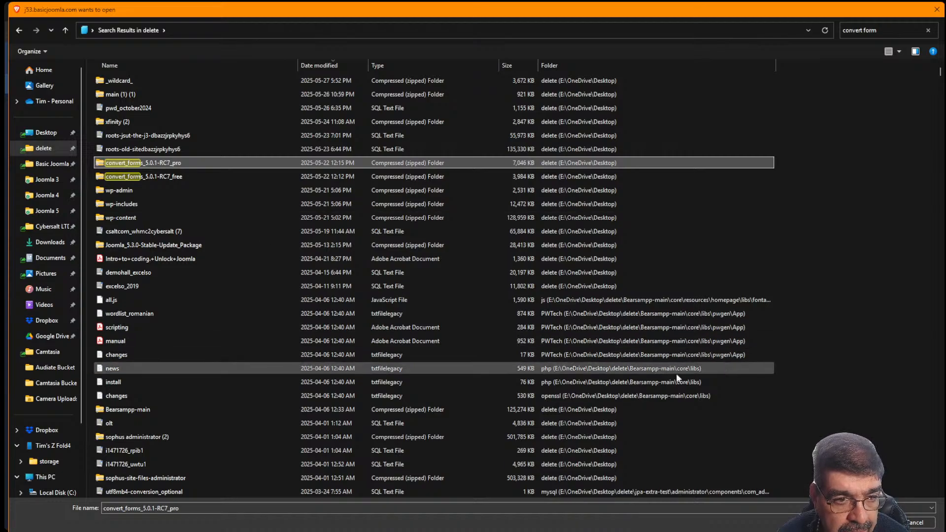
pyautogui.doubleClick(120, 163)
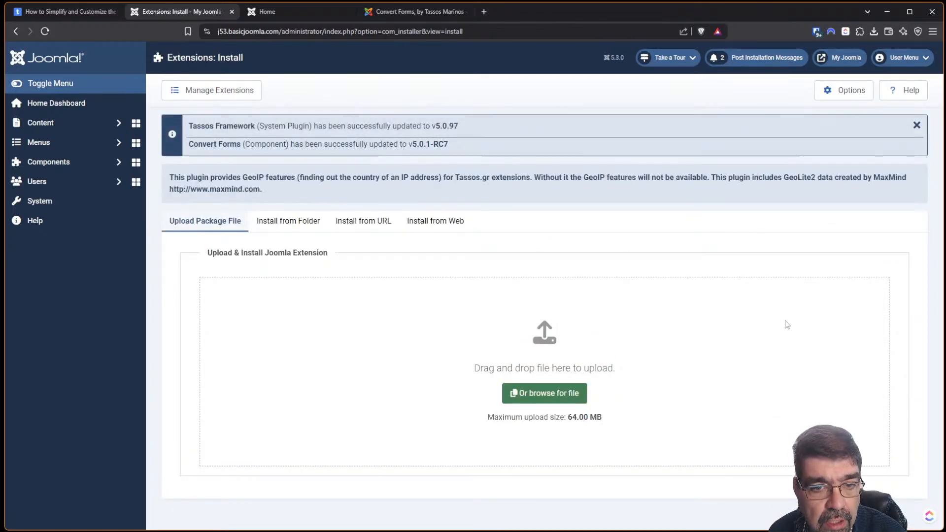
# Open Components > Convert Forms > Dashboard, which shows version 5.0.1-RC7 Pro.
pyautogui.click(44, 161)
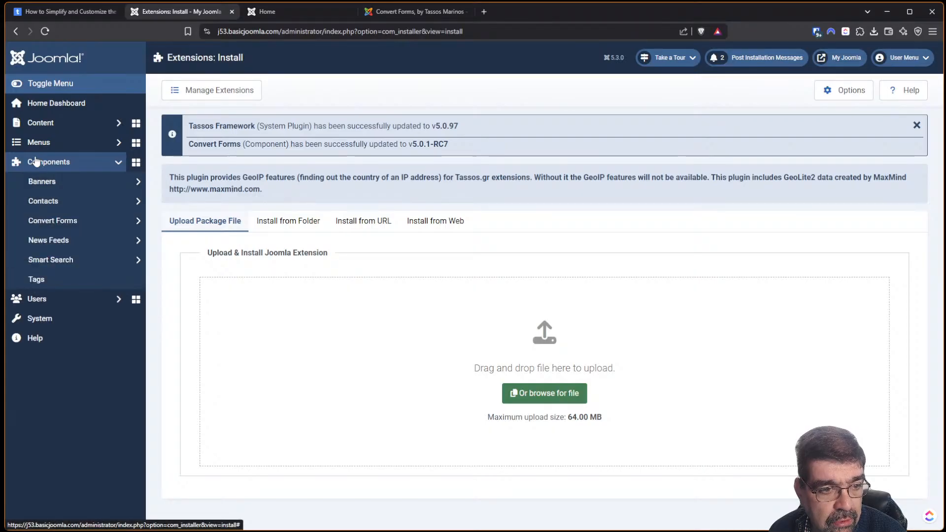
pyautogui.click(64, 222)
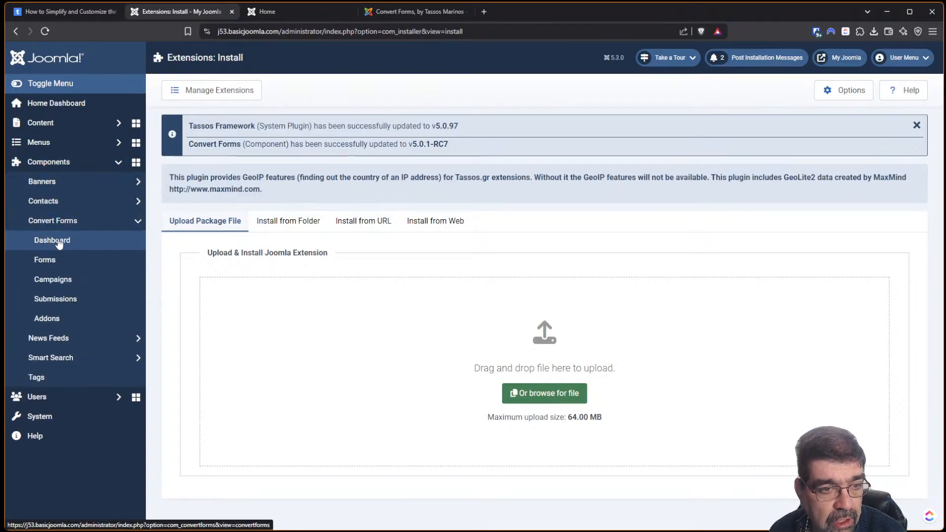
pyautogui.click(55, 240)
pyautogui.click(64, 12)
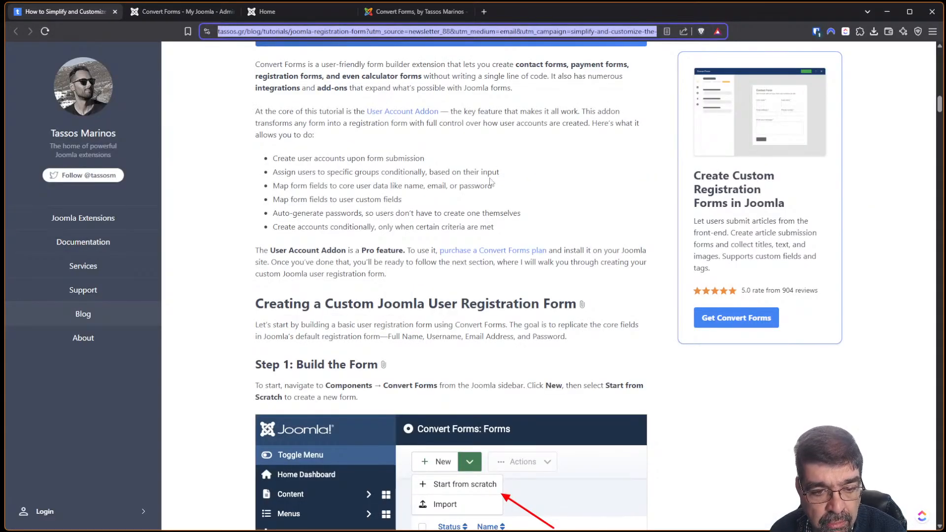
pyautogui.scroll(-1, 493, 191)
pyautogui.scroll(-2, 493, 191)
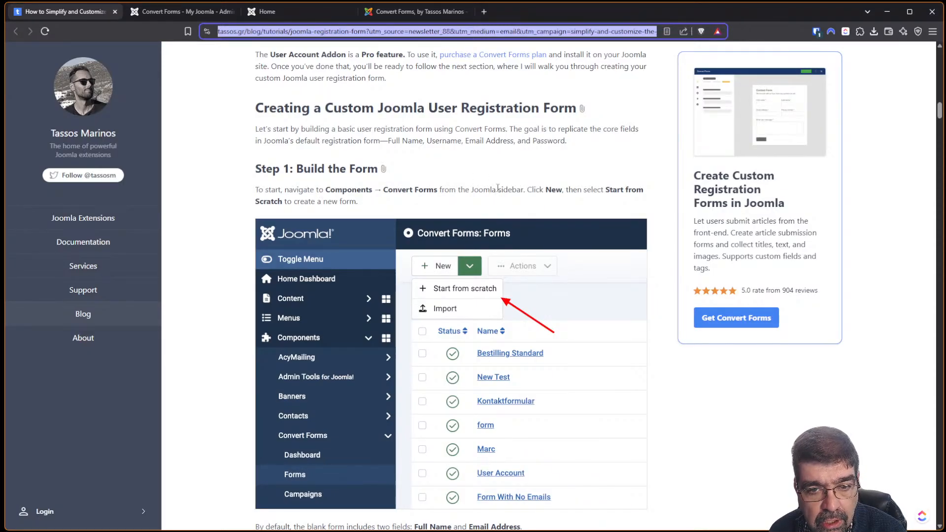
pyautogui.click(173, 15)
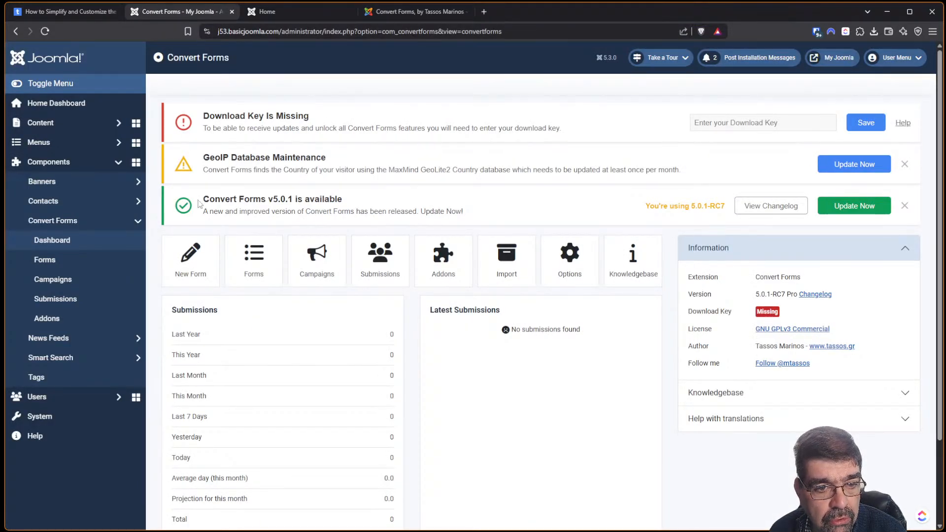
# Start a new blank form with Email address, Full Name and Submit fields, following the tutorial's Add Field step.
pyautogui.click(202, 268)
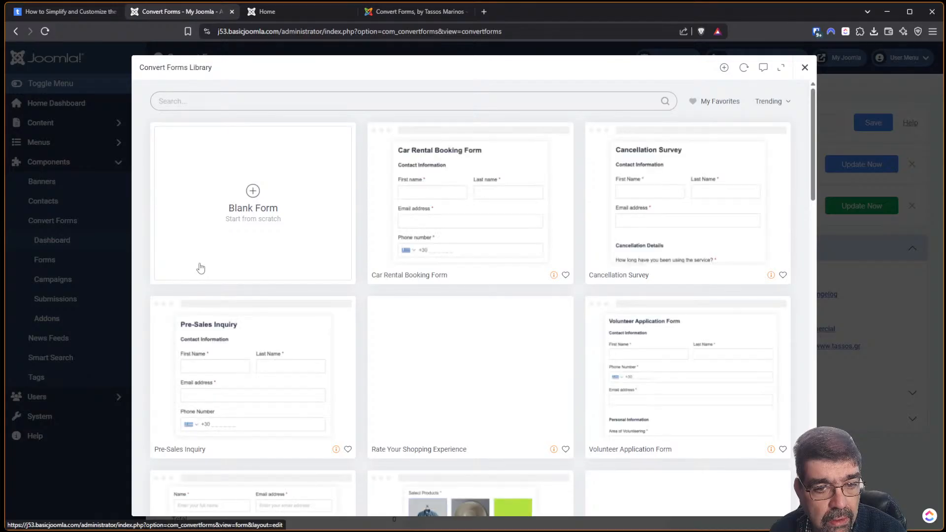
pyautogui.click(252, 191)
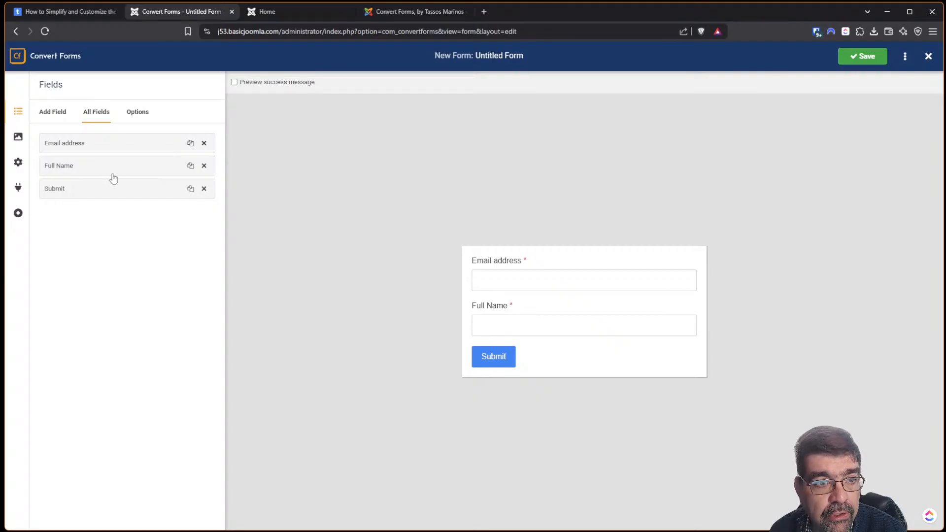
pyautogui.click(49, 15)
pyautogui.scroll(-7, 503, 185)
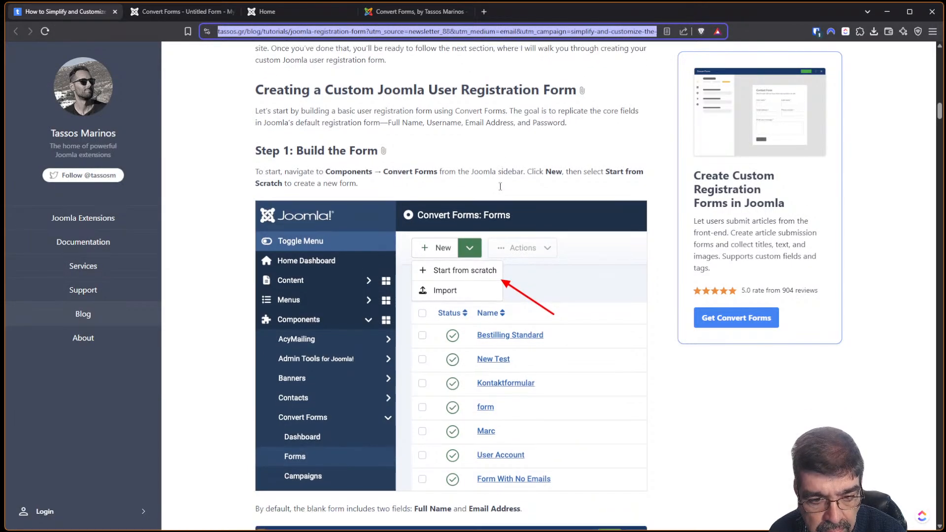
pyautogui.scroll(-5, 501, 186)
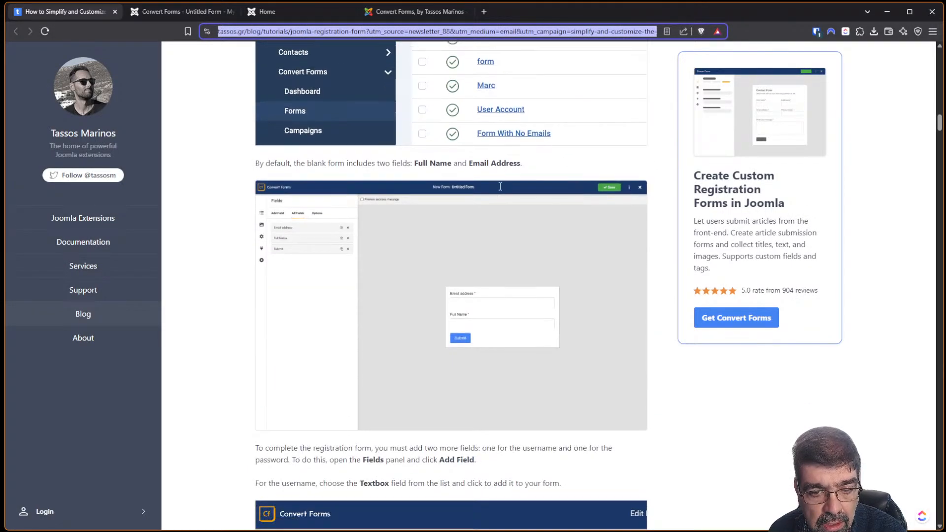
pyautogui.scroll(-1, 501, 192)
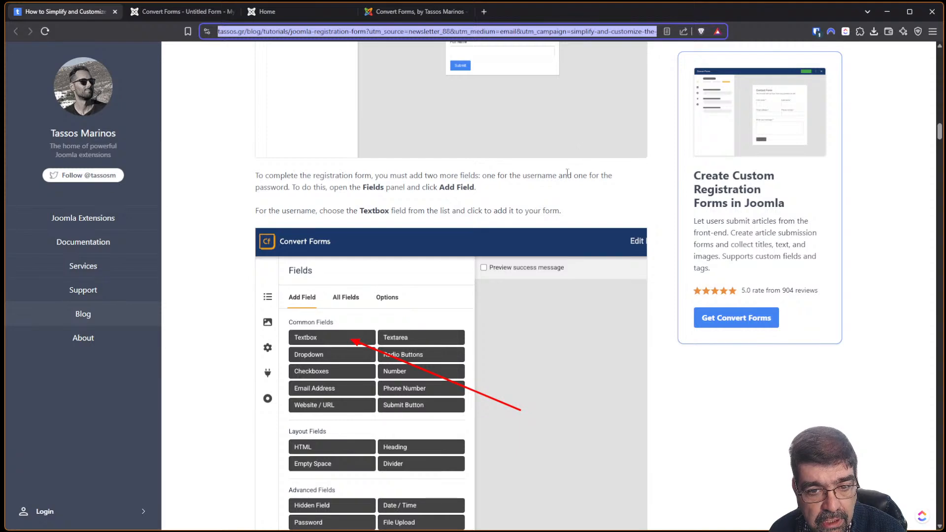
pyautogui.click(192, 12)
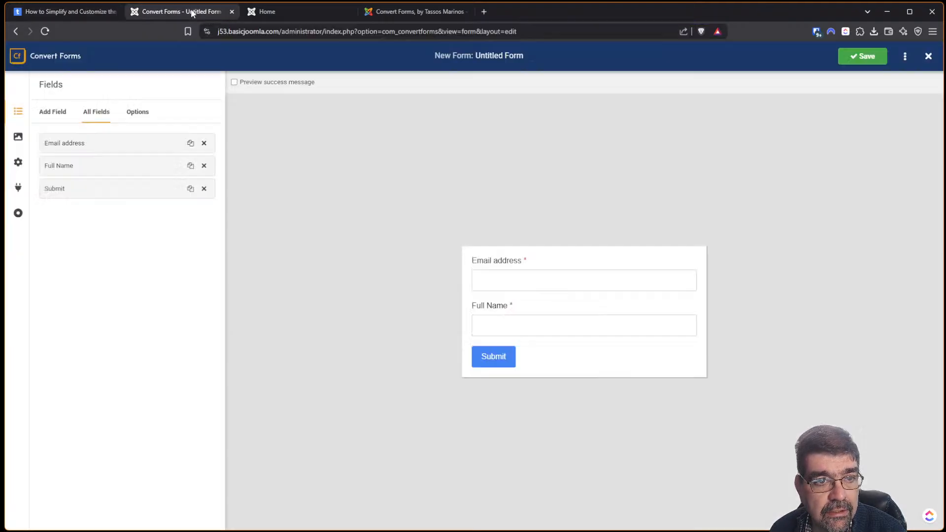
# Add a Textbox field with field name 'Username' and label 'Username'.
pyautogui.click(45, 114)
pyautogui.click(63, 154)
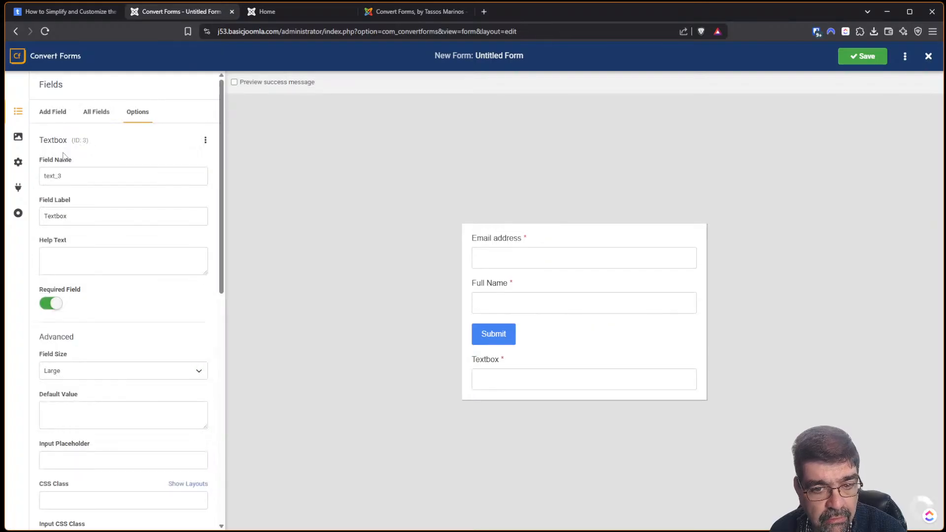
pyautogui.click(67, 14)
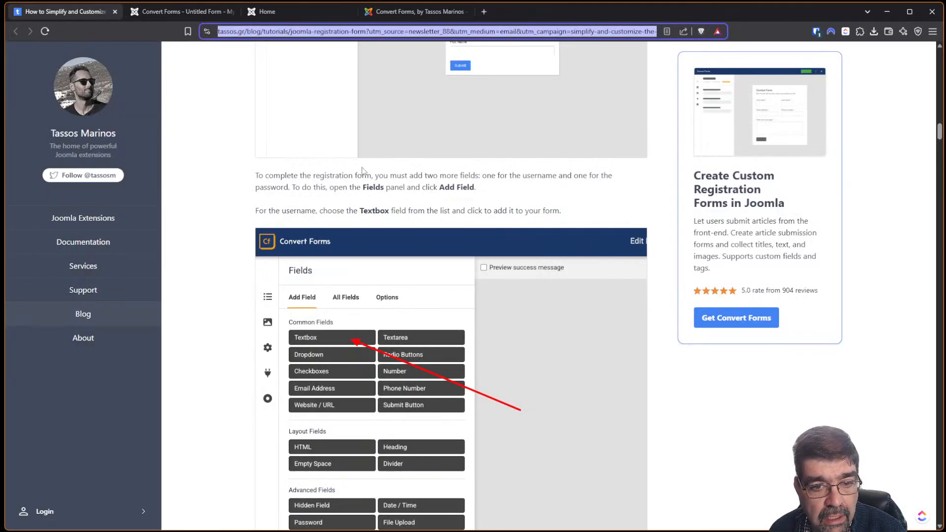
pyautogui.scroll(-5, 581, 235)
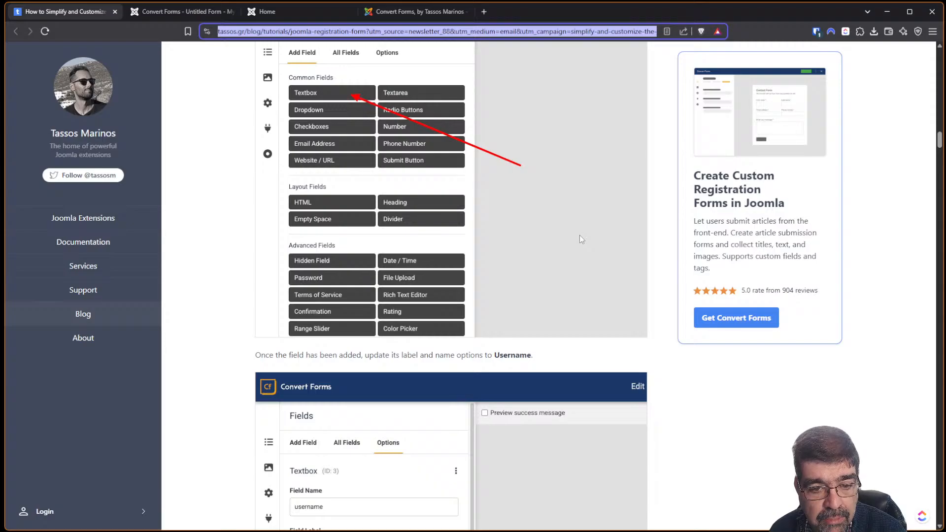
pyautogui.scroll(-1, 579, 235)
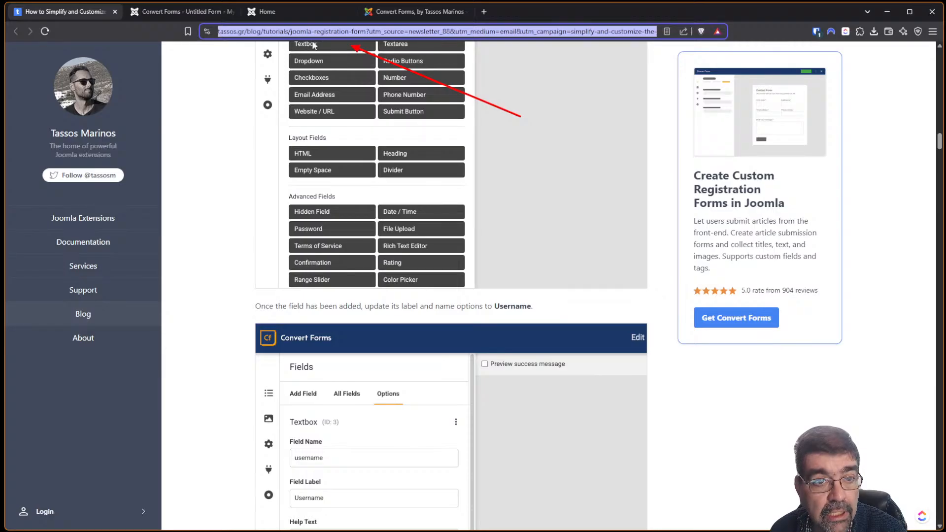
pyautogui.click(158, 12)
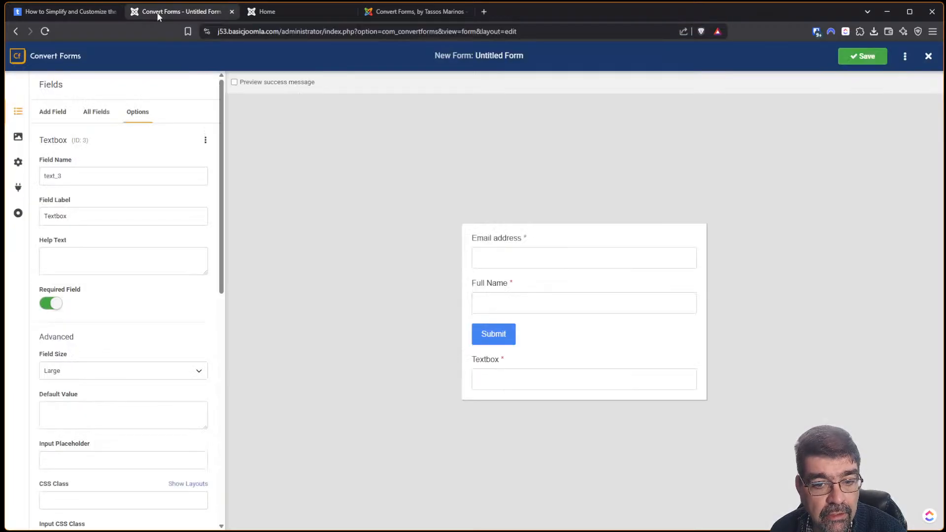
pyautogui.doubleClick(97, 176)
pyautogui.write('Username')
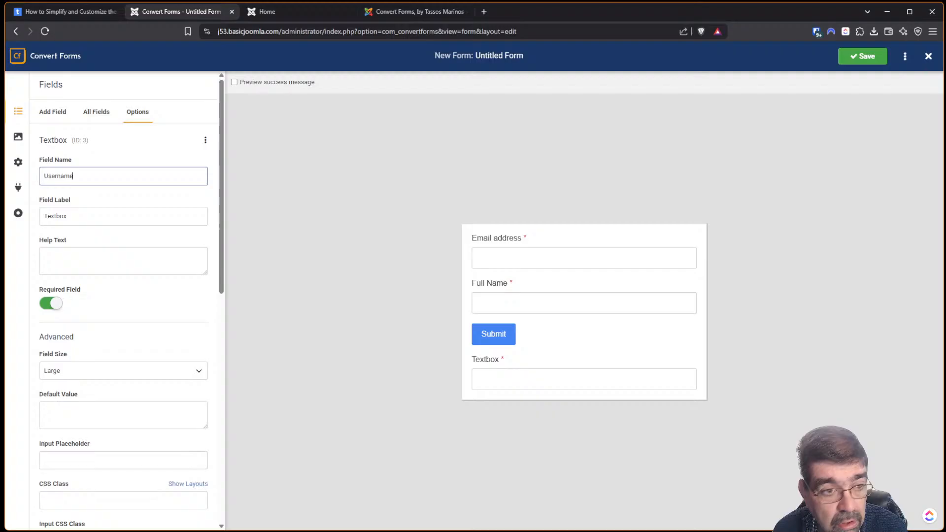
pyautogui.press('Tab')
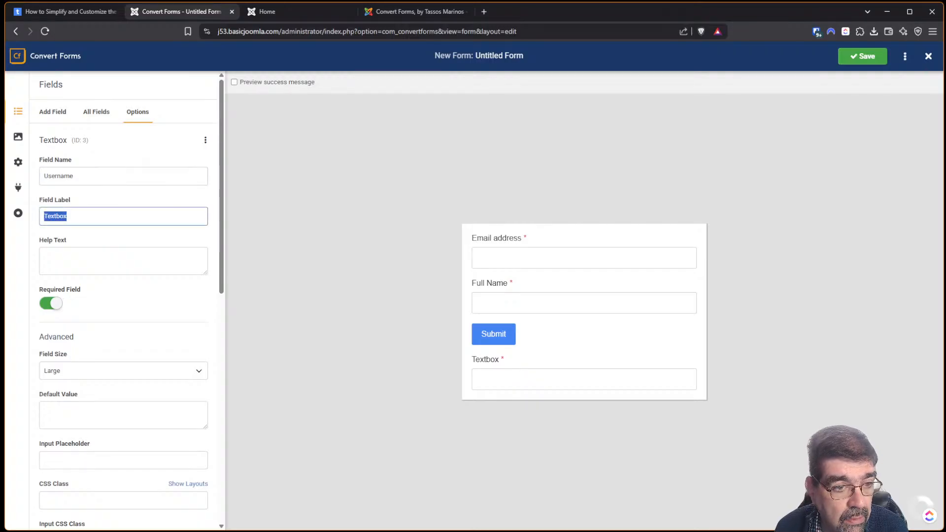
pyautogui.write('Usernam')
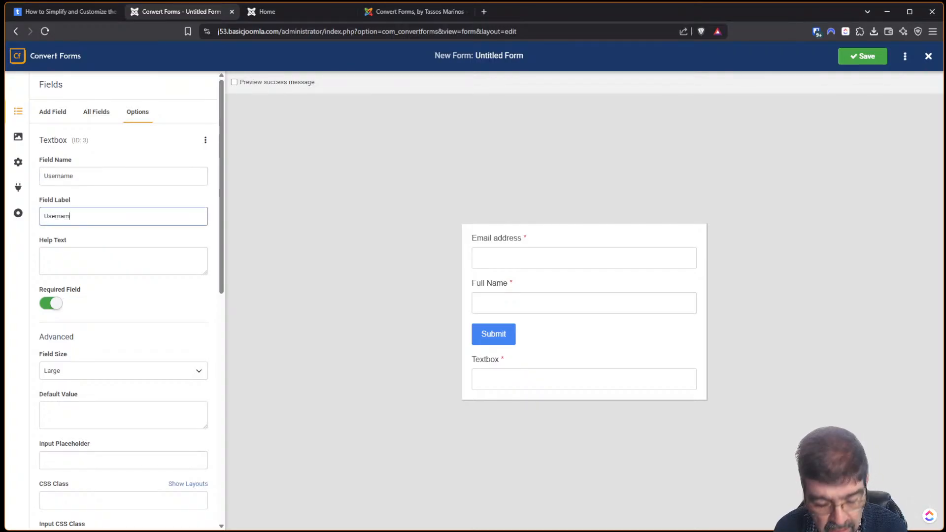
pyautogui.write('e')
pyautogui.press('Tab')
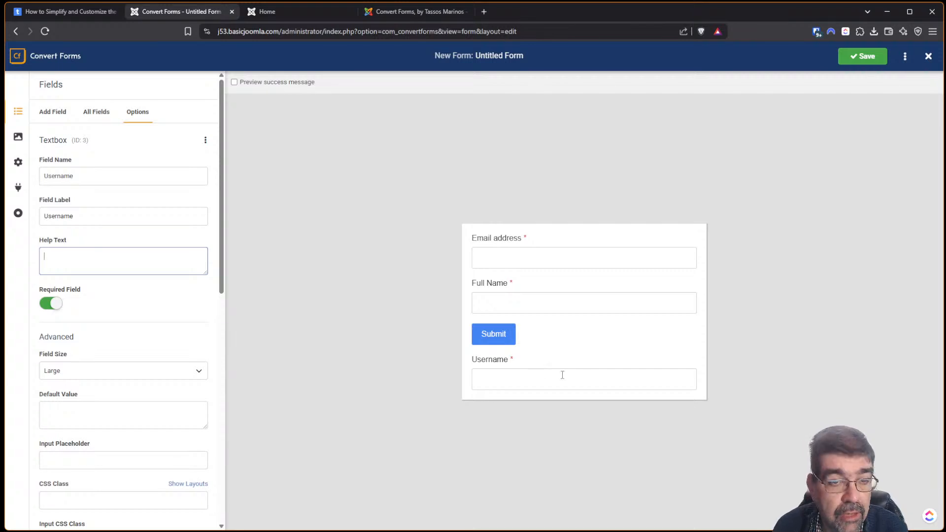
pyautogui.click(69, 13)
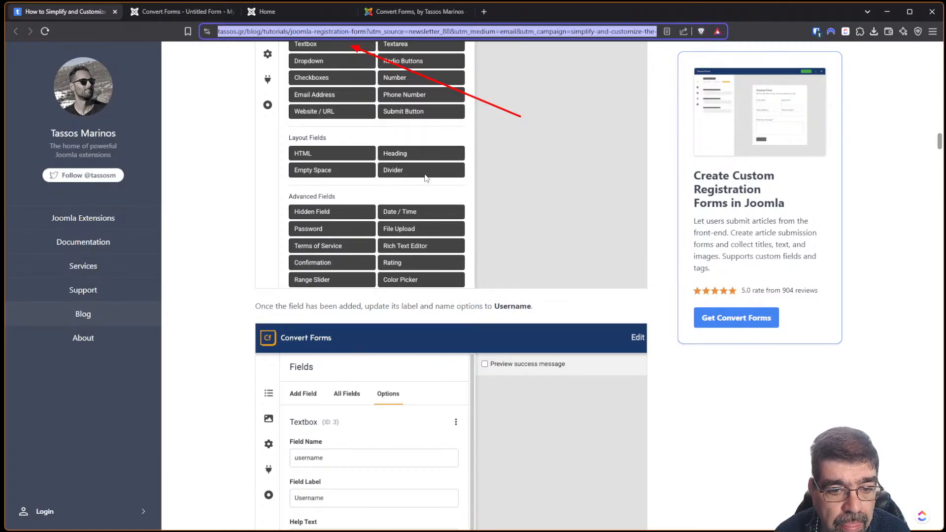
pyautogui.scroll(-5, 463, 198)
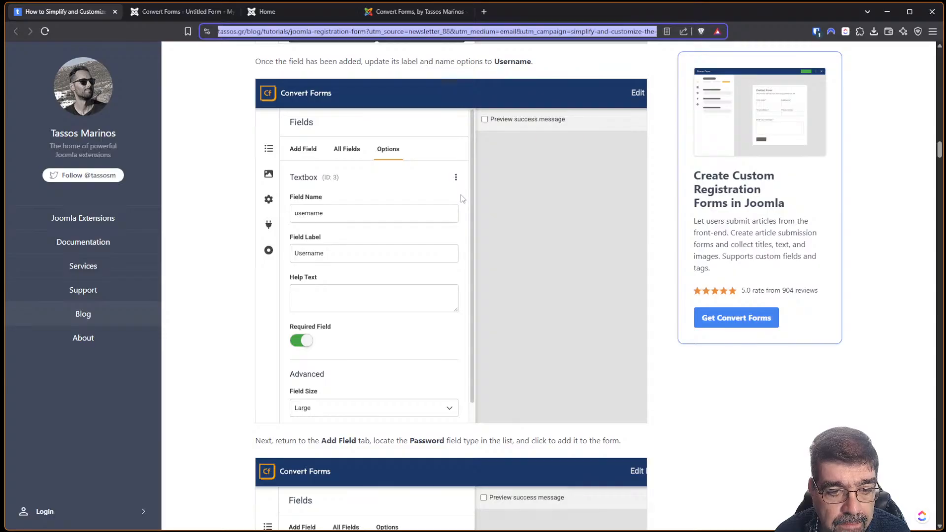
pyautogui.scroll(-4, 461, 194)
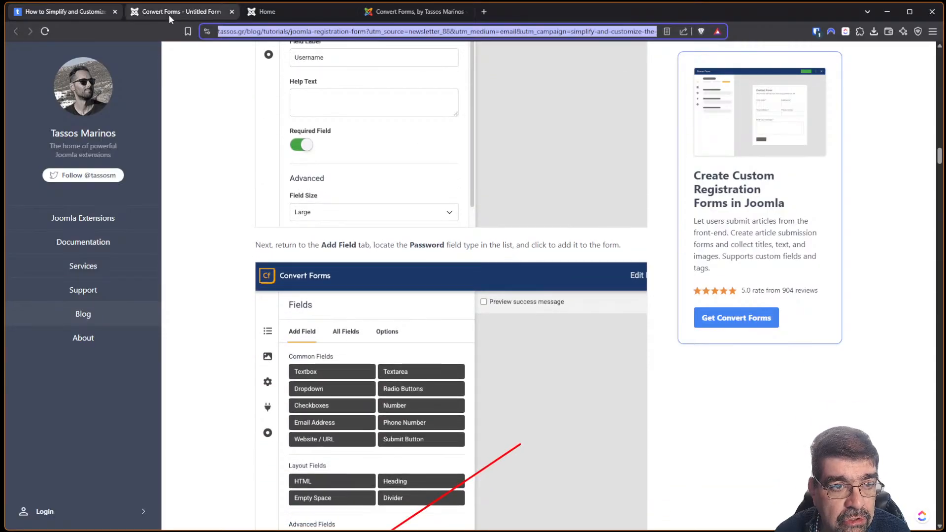
pyautogui.click(168, 14)
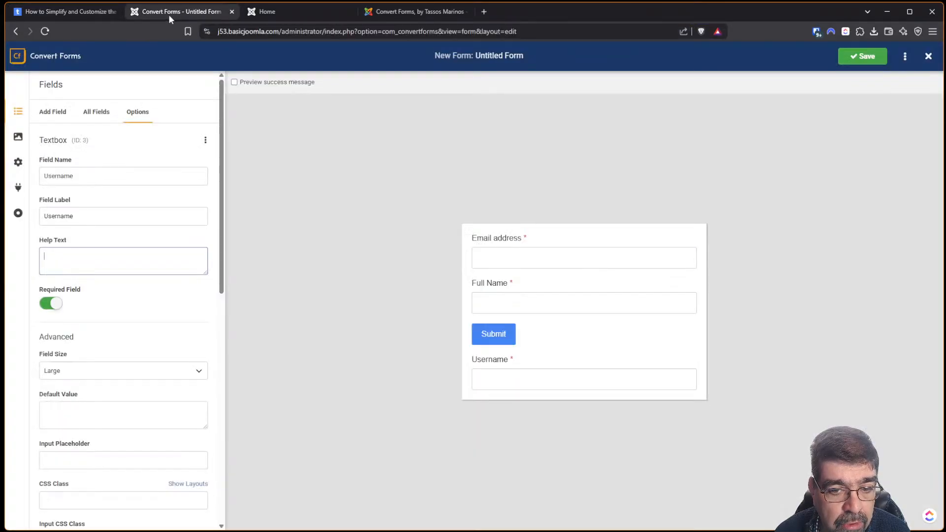
pyautogui.click(262, 13)
pyautogui.click(55, 17)
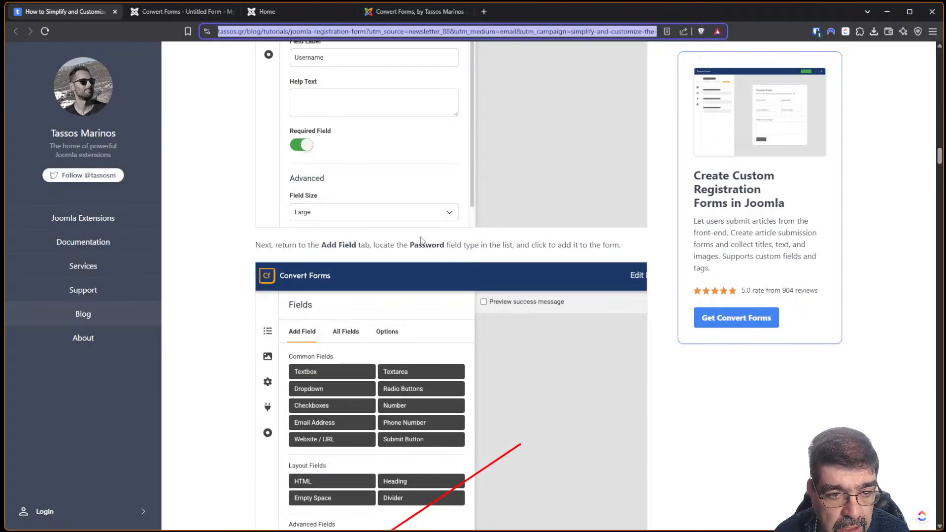
pyautogui.scroll(-2, 421, 241)
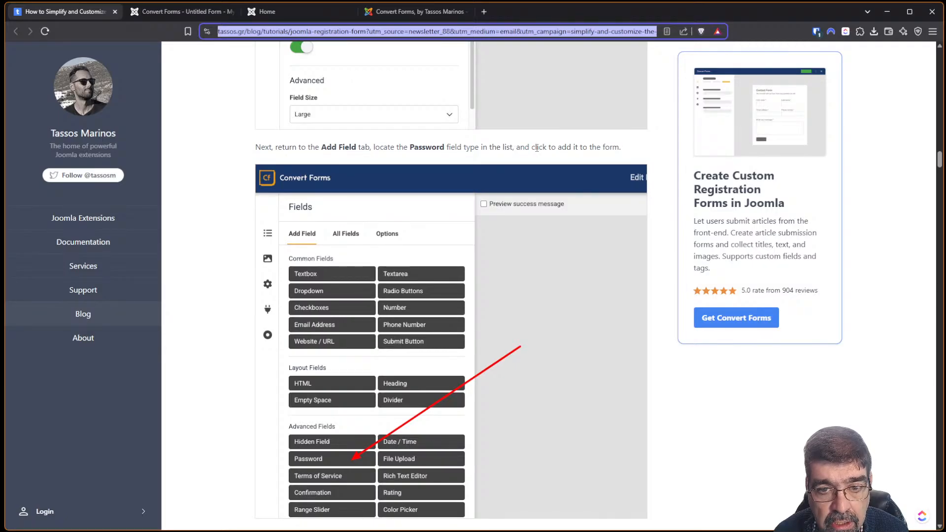
pyautogui.click(151, 14)
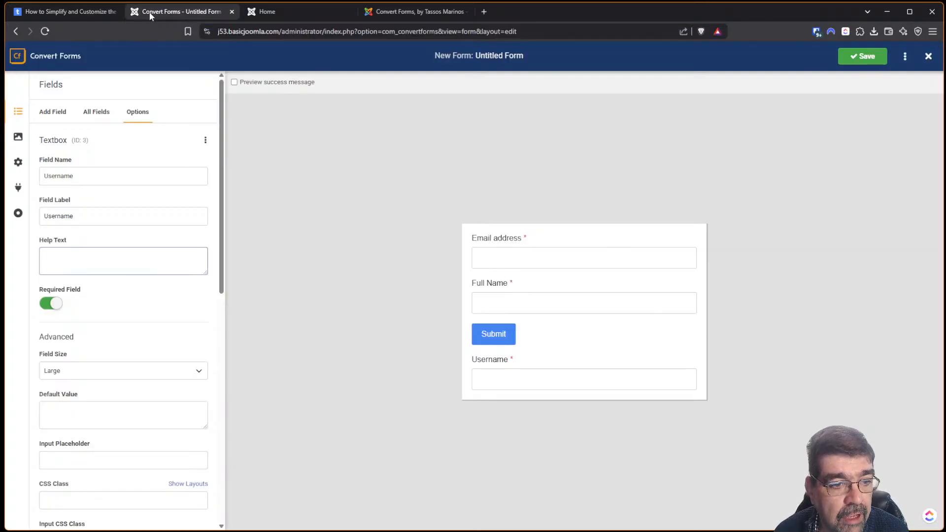
# Add a Password field with the field name 'Password'.
pyautogui.click(49, 113)
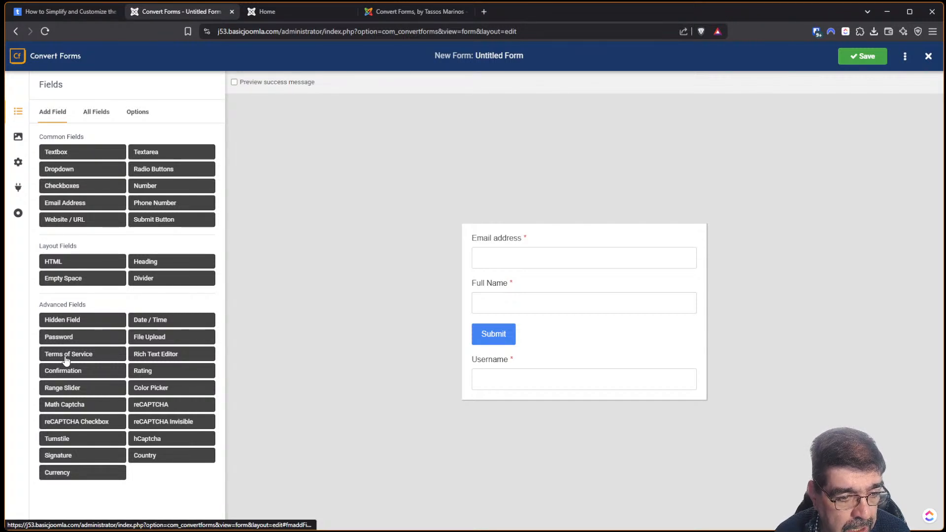
pyautogui.click(70, 338)
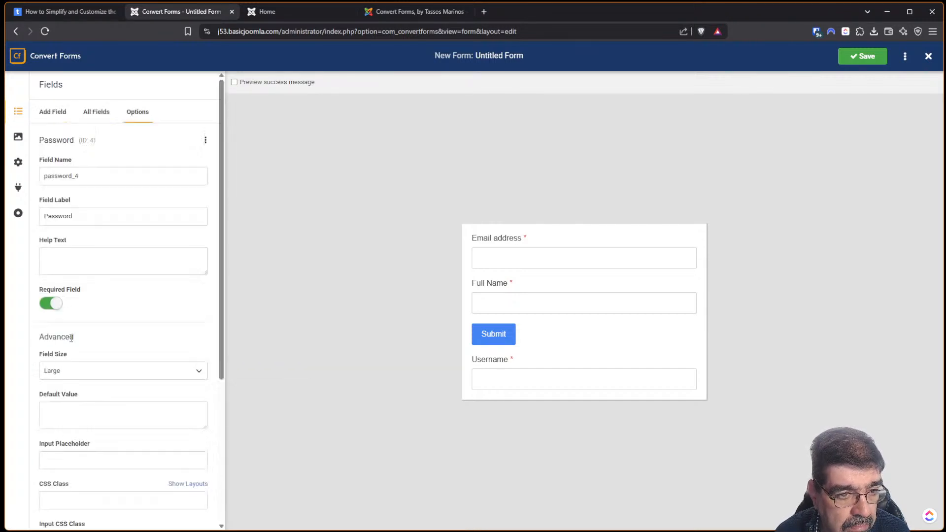
pyautogui.click(84, 13)
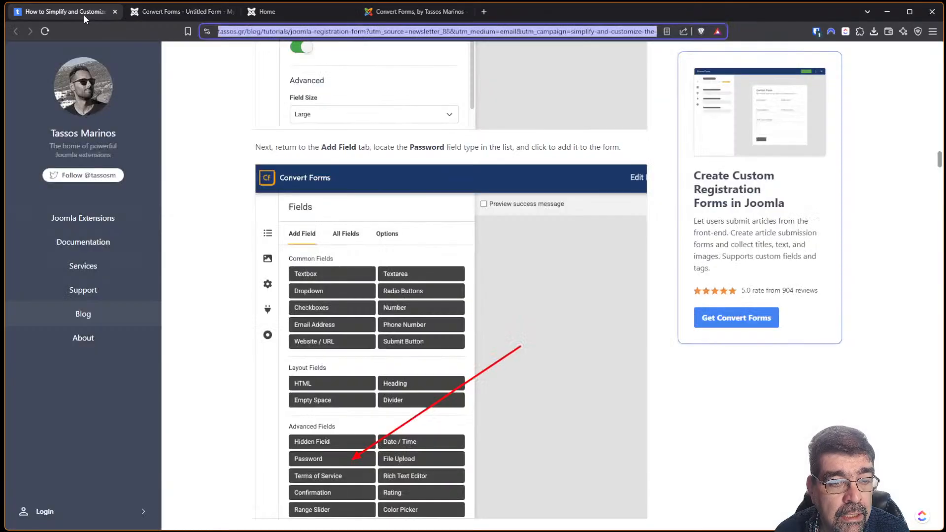
pyautogui.scroll(-5, 352, 244)
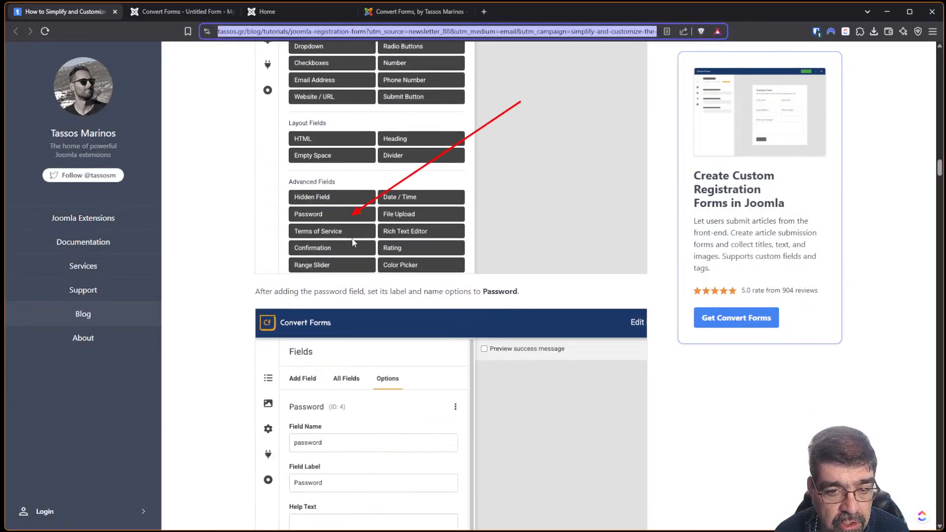
pyautogui.click(158, 12)
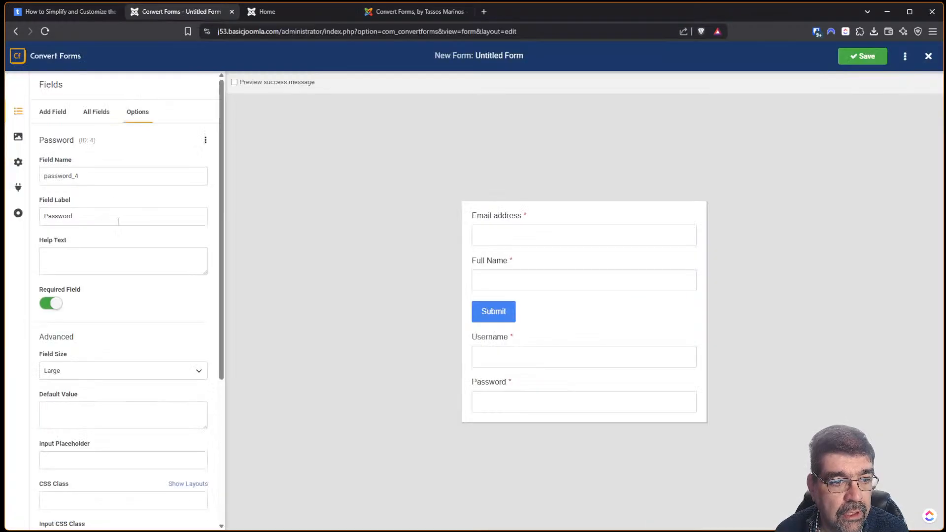
pyautogui.doubleClick(106, 174)
pyautogui.write('P')
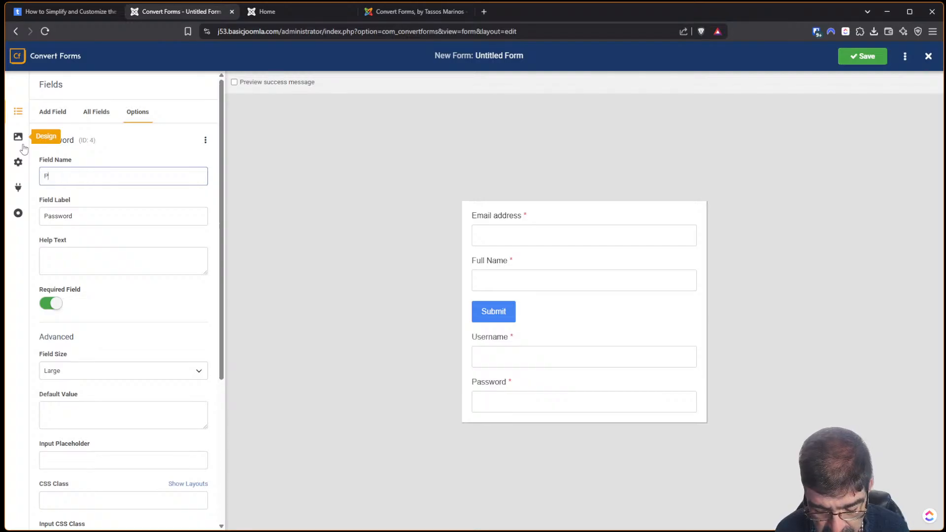
pyautogui.write('assword')
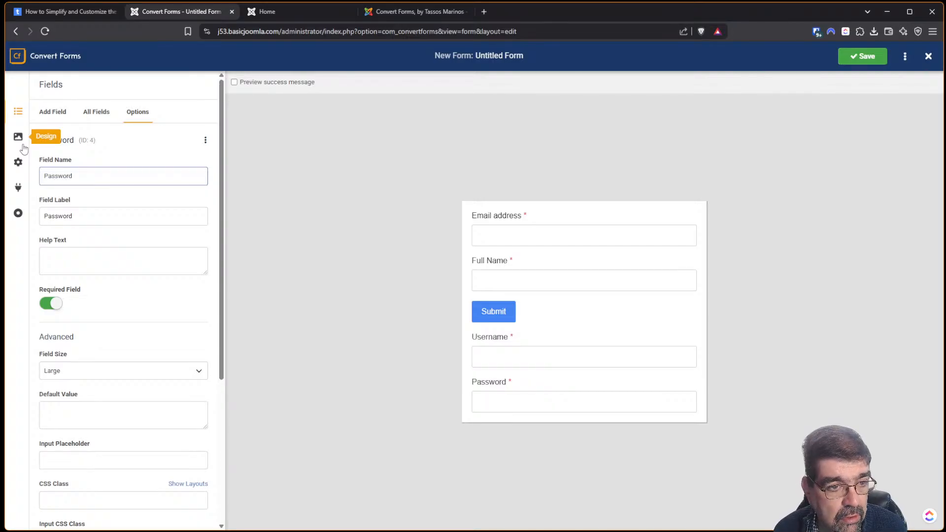
pyautogui.press('Tab')
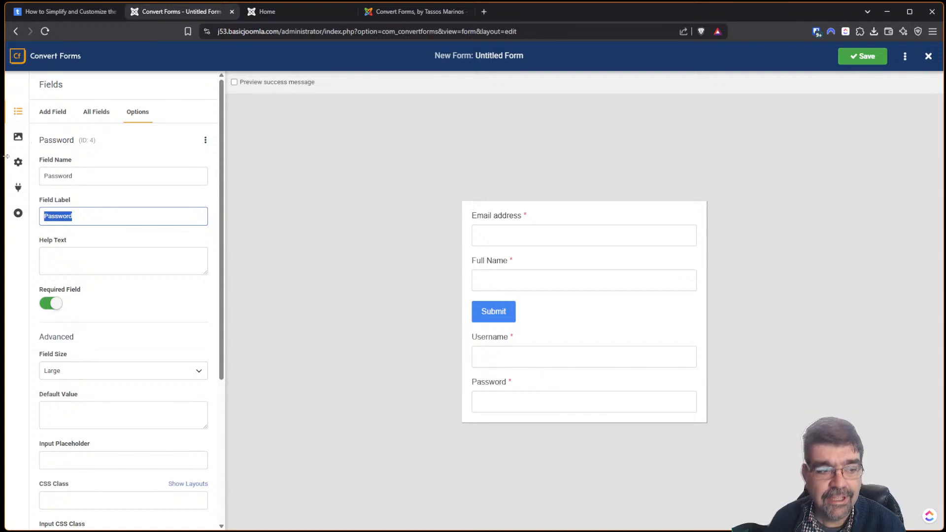
# Scroll the tutorial to its four-field sample form and Step 2: Enable User Account Creation.
pyautogui.click(50, 11)
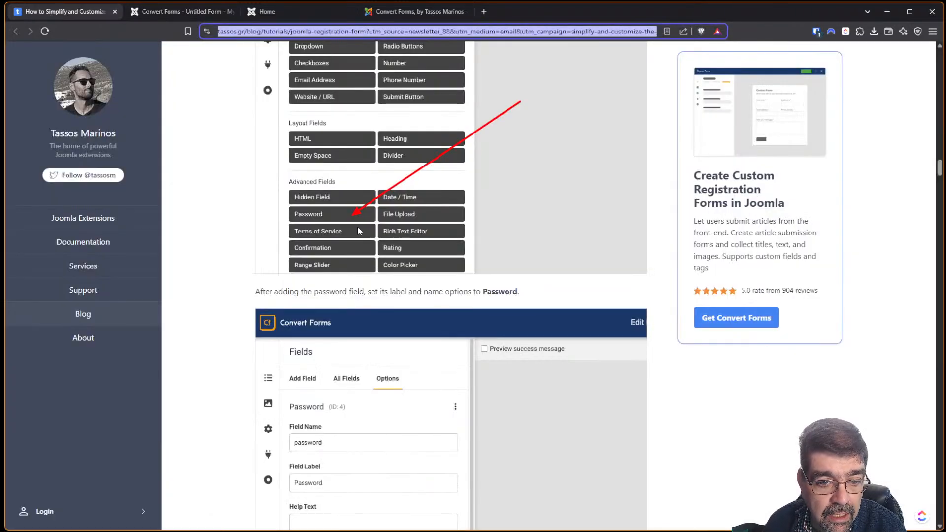
pyautogui.scroll(-10, 359, 241)
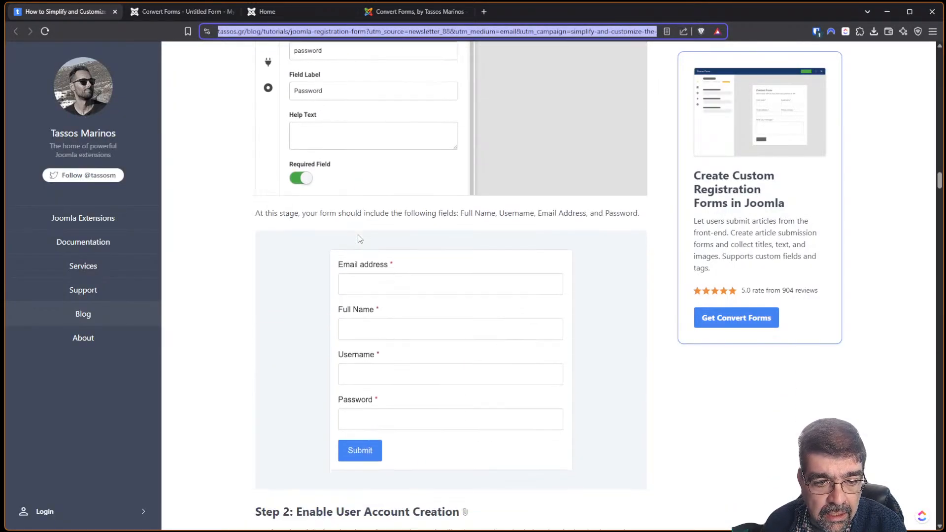
pyautogui.scroll(-4, 357, 238)
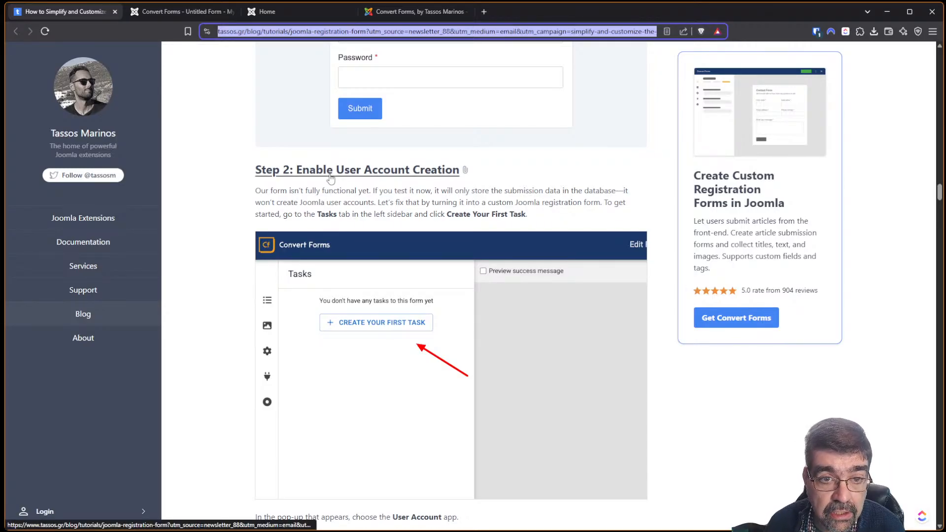
pyautogui.scroll(5, 463, 210)
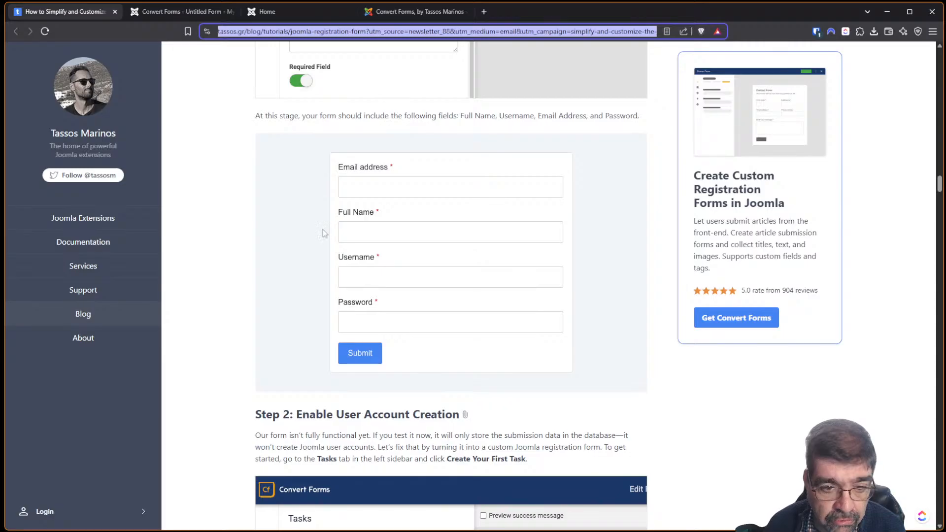
# In All Fields, drag the Submit button below the Password field.
pyautogui.click(176, 13)
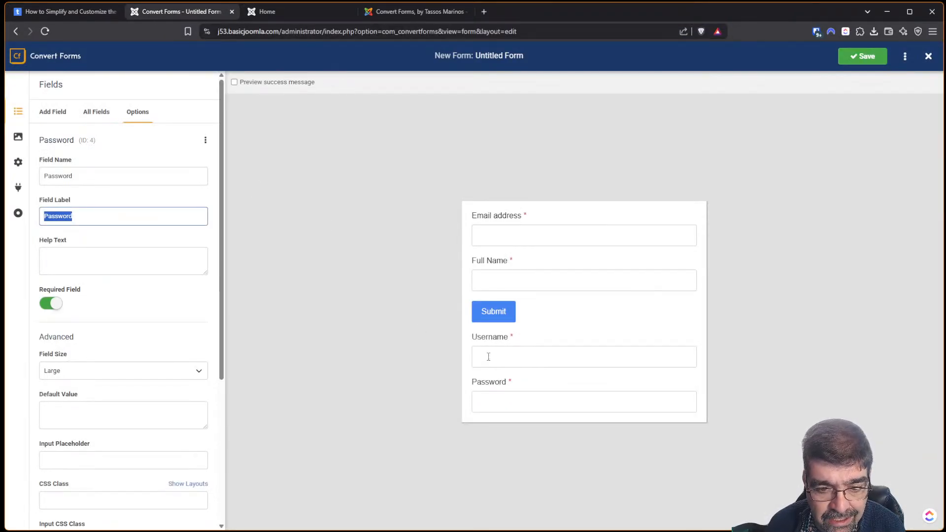
pyautogui.click(58, 12)
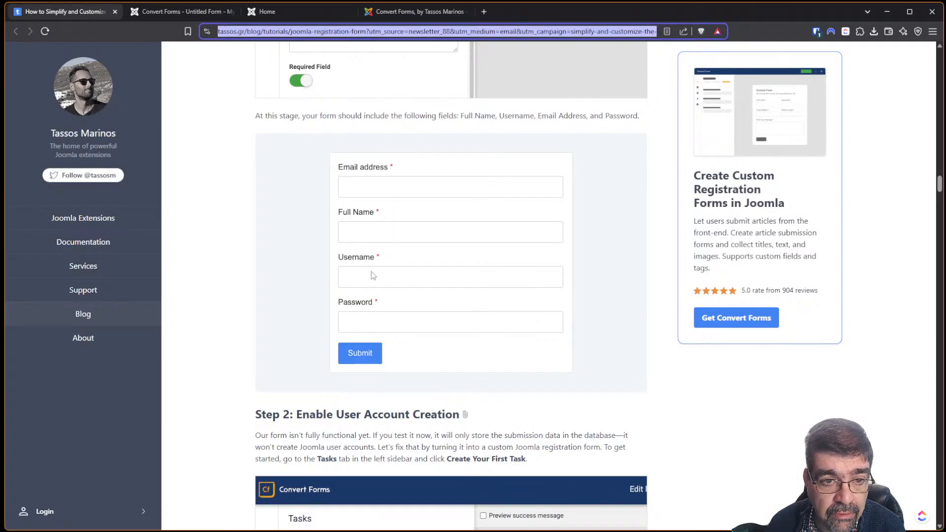
pyautogui.click(155, 12)
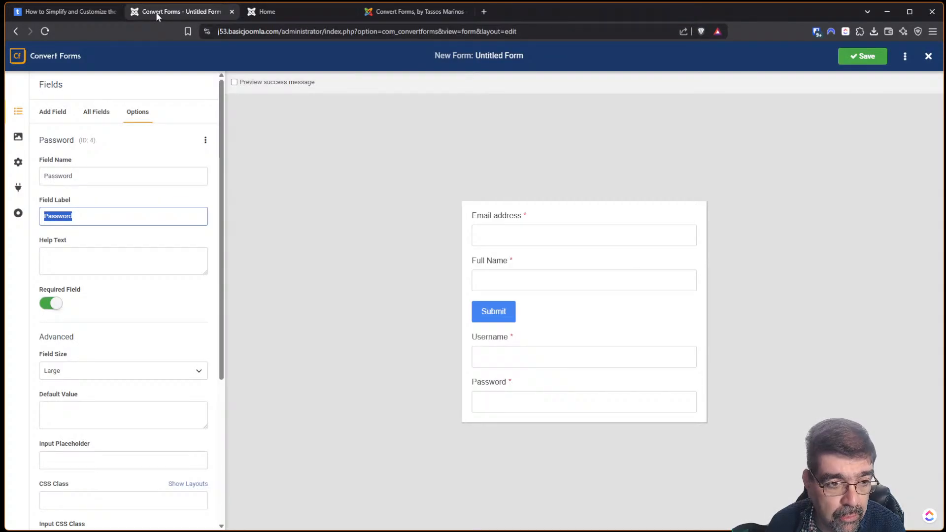
pyautogui.click(96, 119)
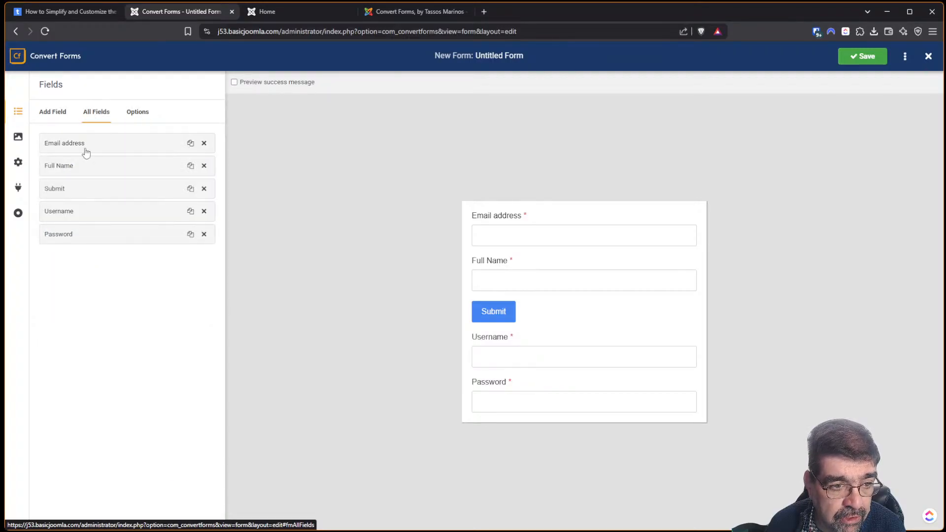
pyautogui.moveTo(82, 194); pyautogui.dragTo(84, 235)
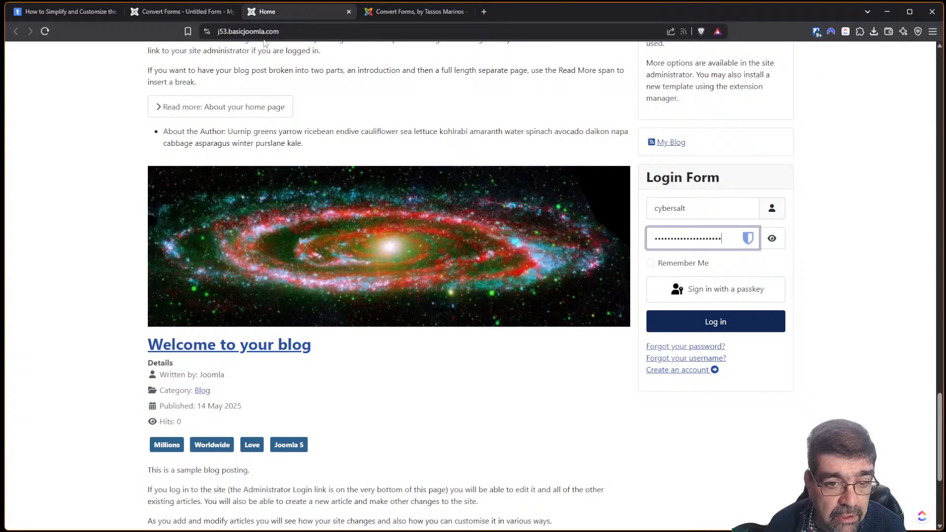
# Close the Home and Joomla Extensions Directory browser tabs.
pyautogui.click(335, 12)
pyautogui.click(348, 12)
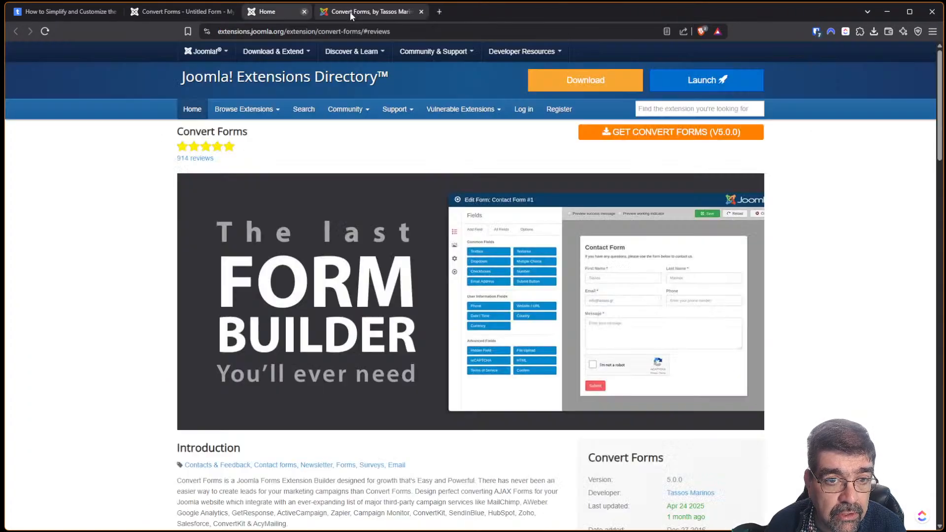
pyautogui.click(349, 11)
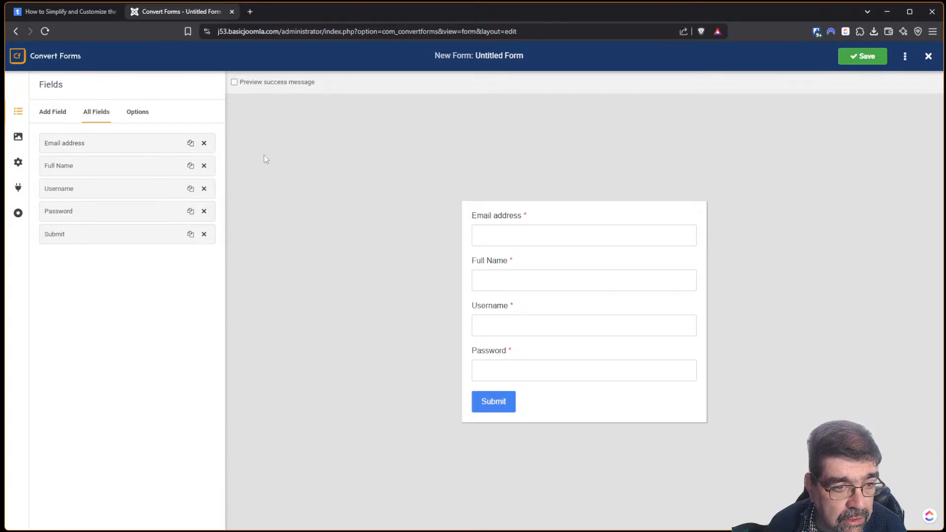
pyautogui.click(78, 11)
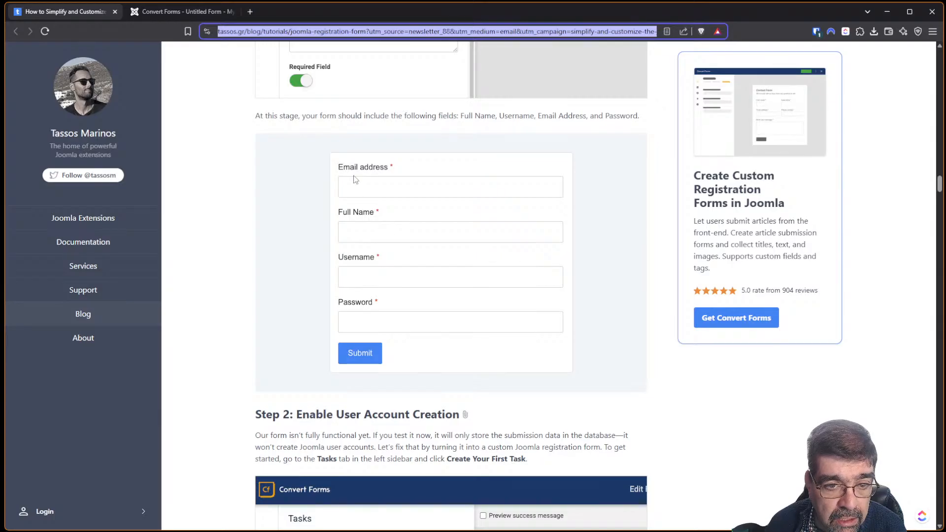
pyautogui.click(167, 16)
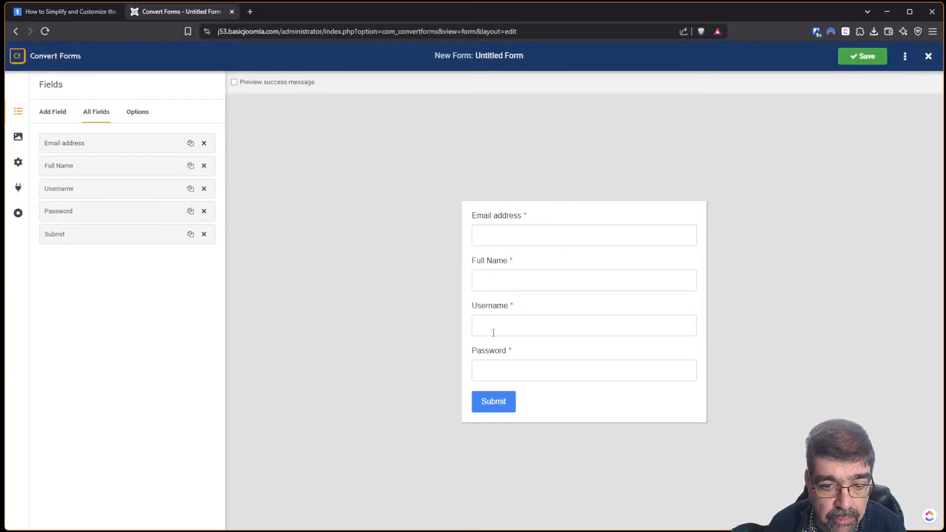
pyautogui.click(72, 11)
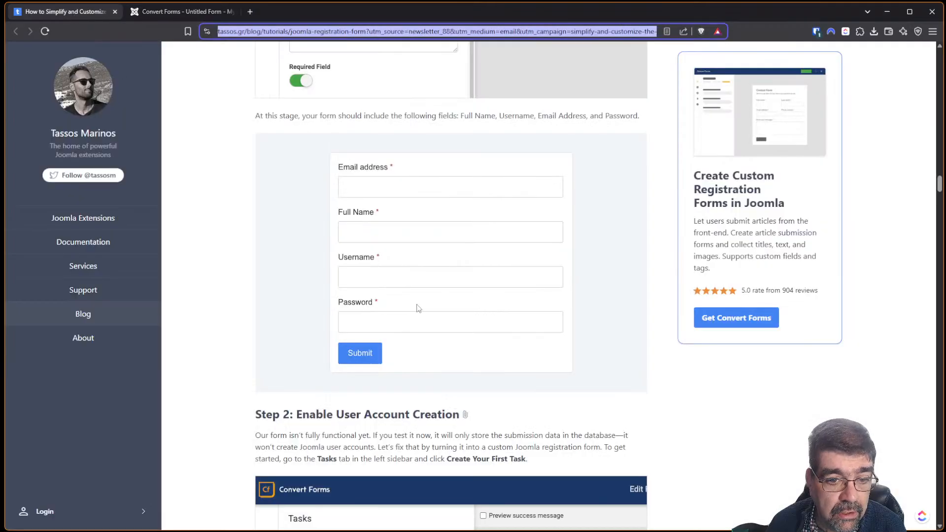
pyautogui.click(159, 11)
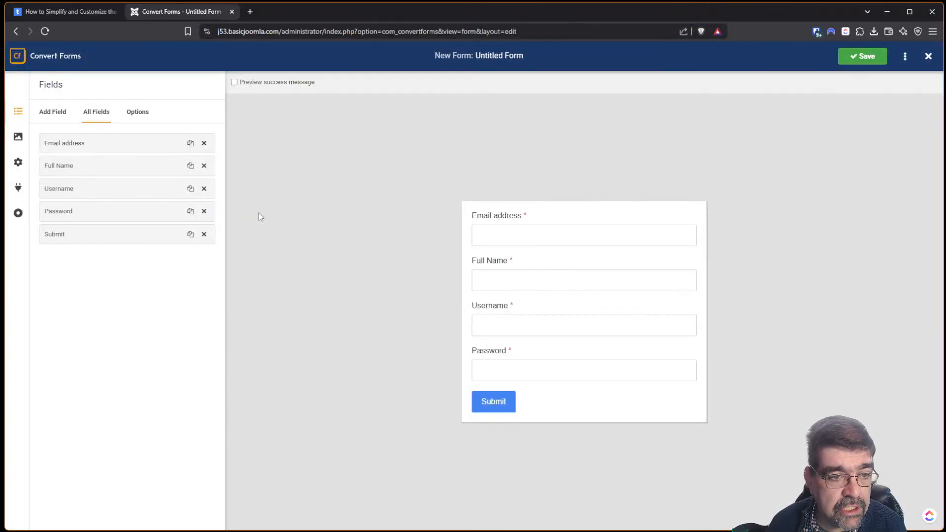
pyautogui.click(83, 12)
pyautogui.scroll(-3, 405, 266)
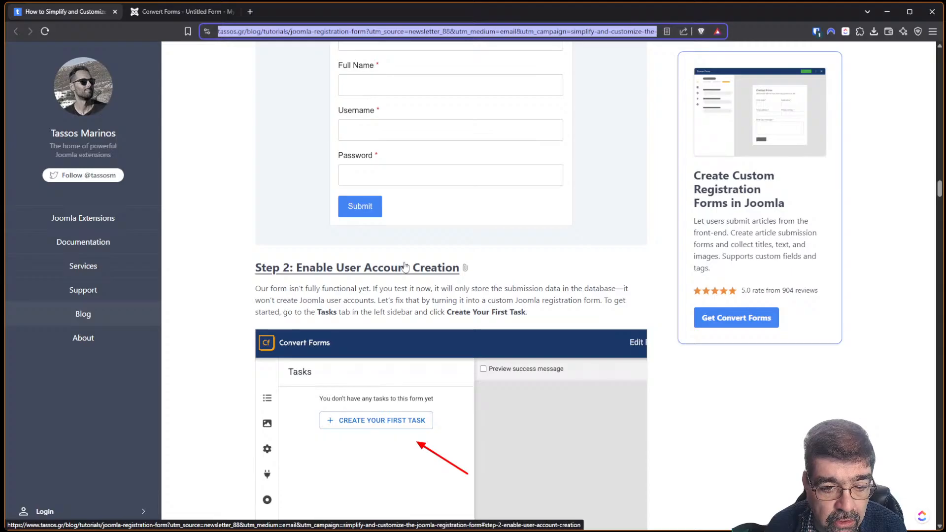
pyautogui.scroll(-2, 365, 231)
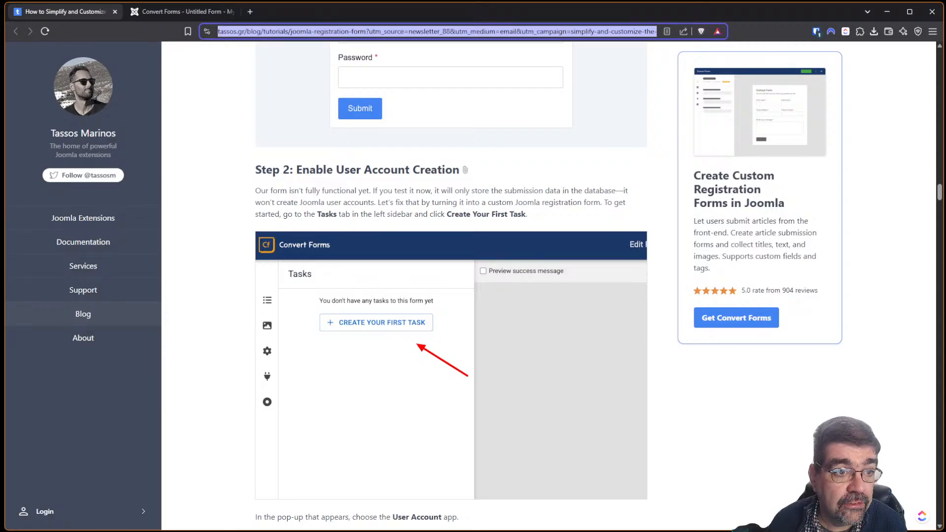
pyautogui.click(134, 18)
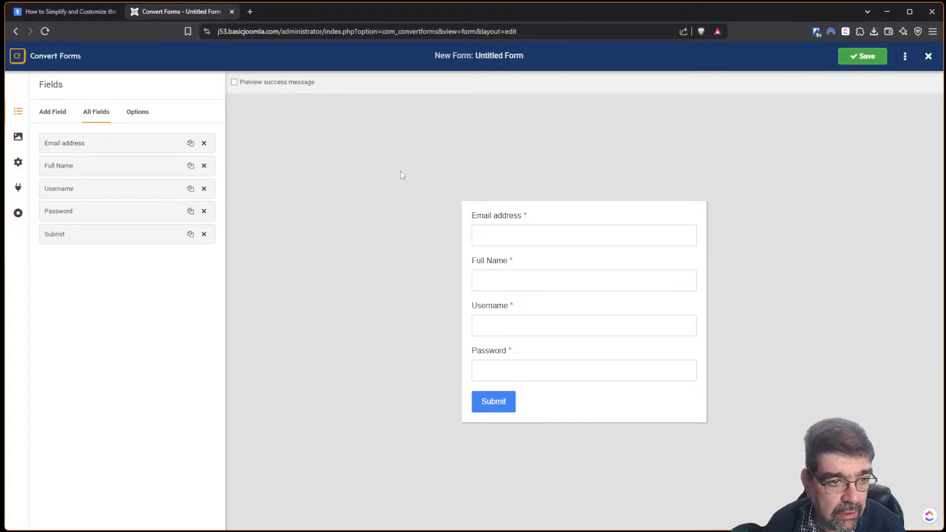
# Create the form's first task using the User Account app.
pyautogui.click(19, 190)
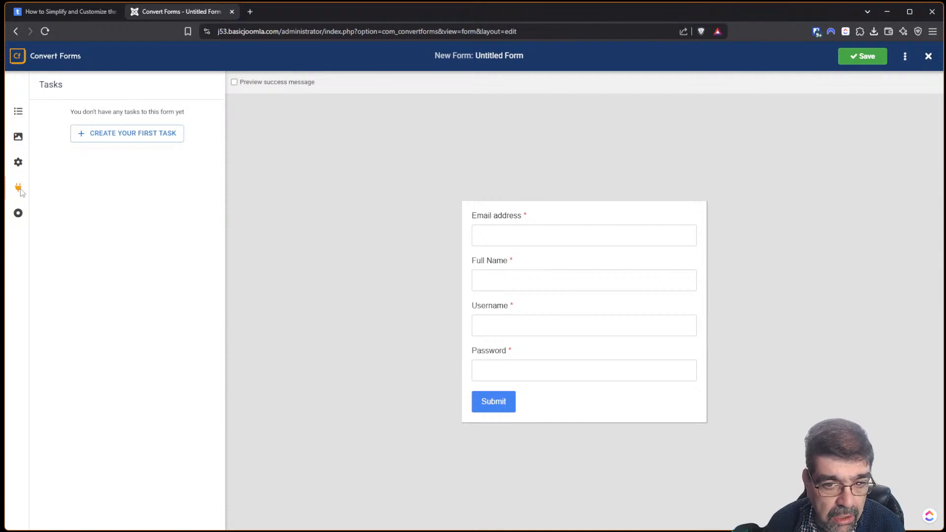
pyautogui.click(120, 142)
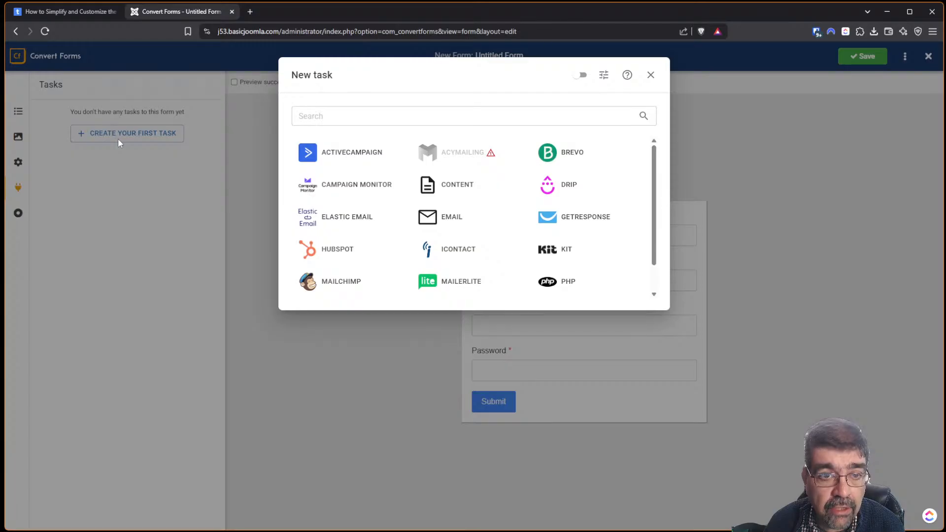
pyautogui.click(81, 13)
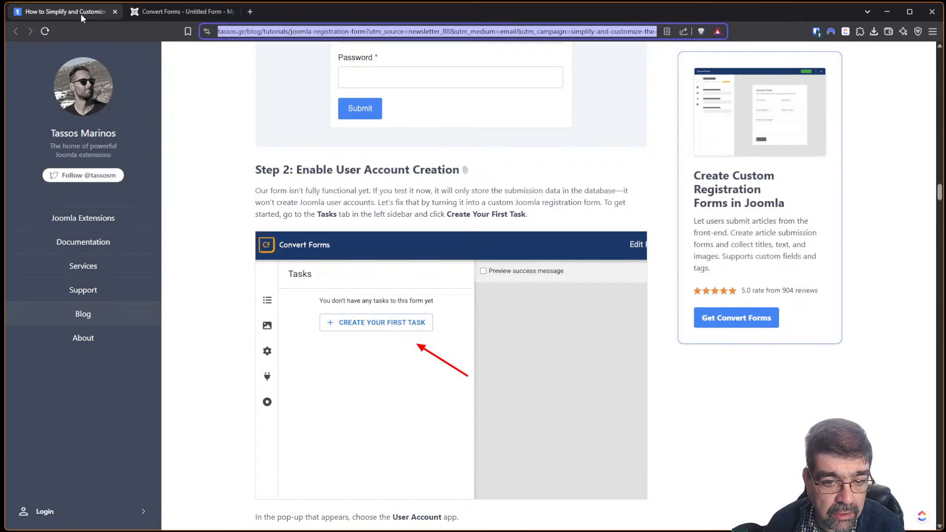
pyautogui.scroll(-8, 520, 244)
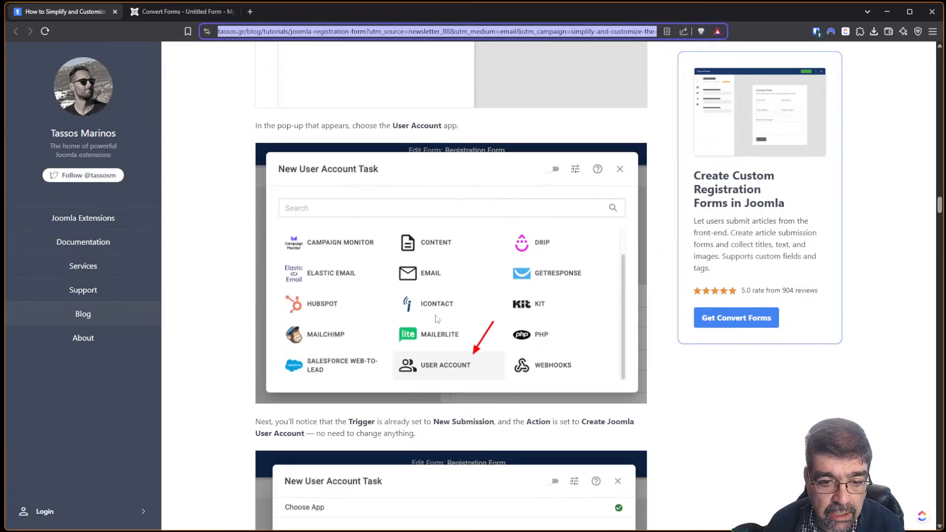
pyautogui.scroll(-3, 269, 101)
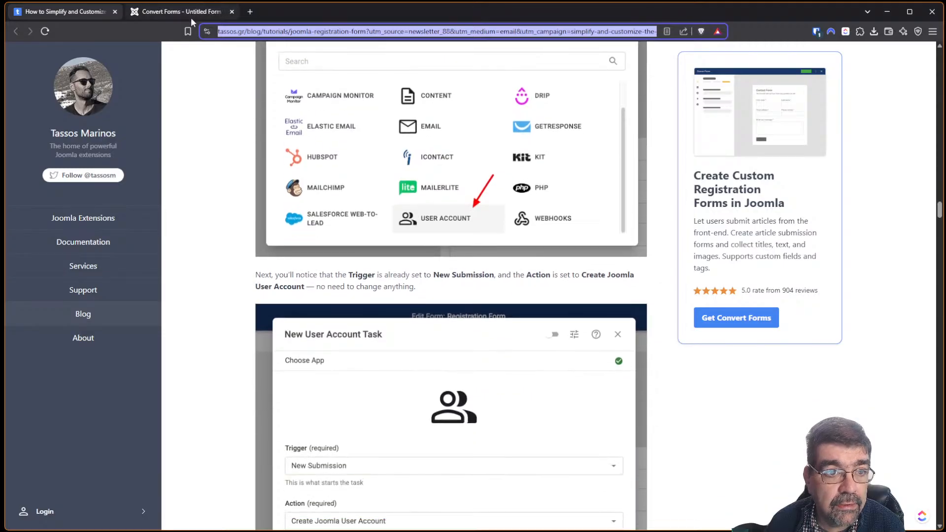
pyautogui.click(178, 11)
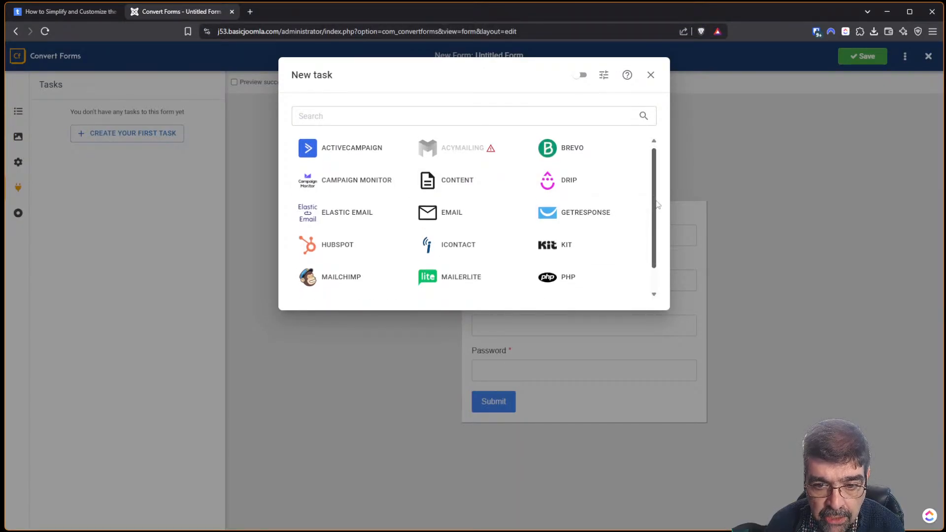
pyautogui.scroll(-1, 657, 216)
pyautogui.click(469, 280)
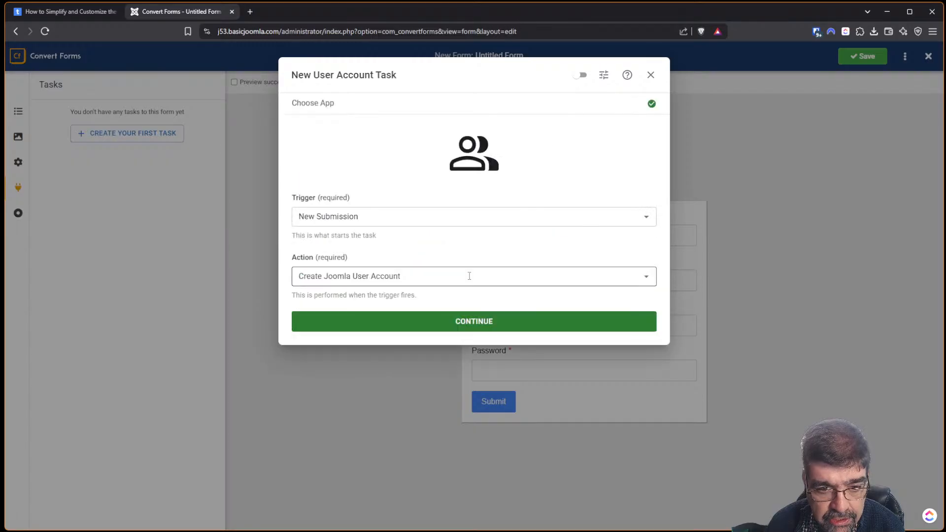
# Keep the New Submission trigger and Create Joomla User Account action, and continue.
pyautogui.click(74, 12)
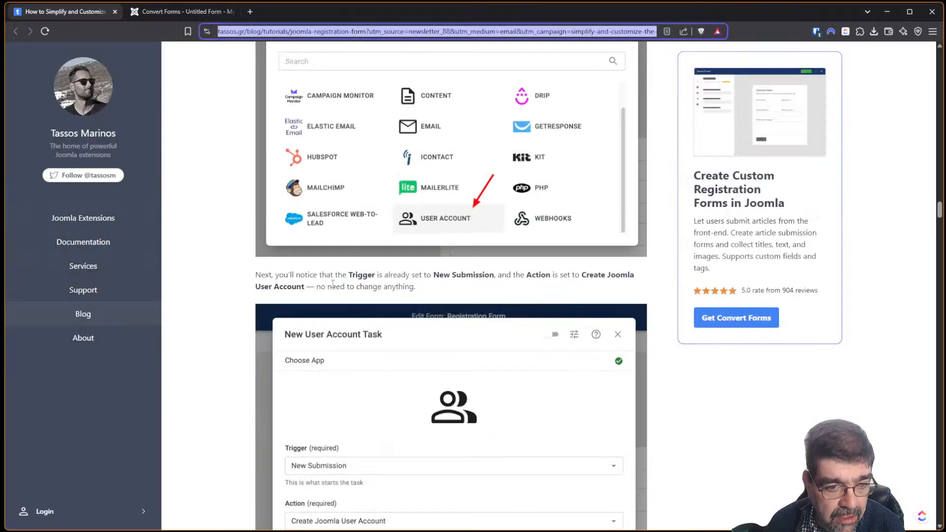
pyautogui.scroll(-2, 285, 324)
pyautogui.scroll(-5, 284, 324)
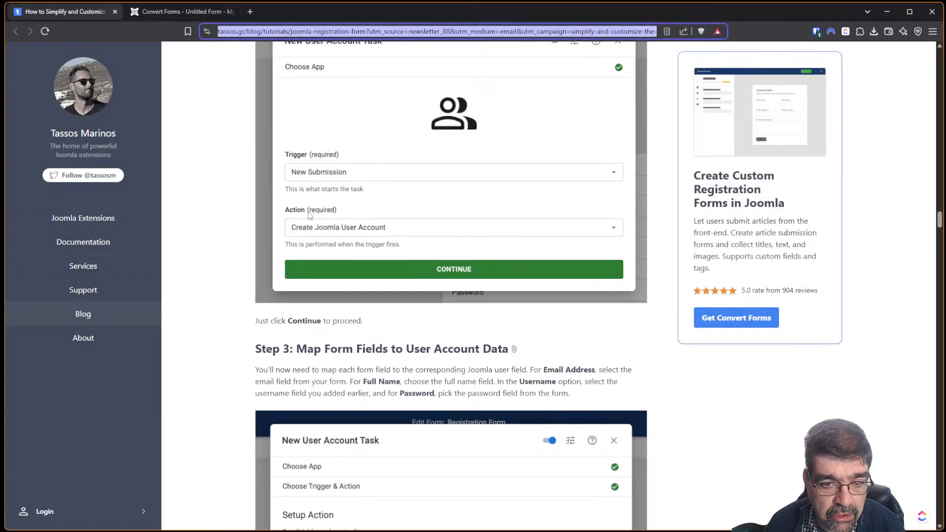
pyautogui.scroll(-1, 407, 236)
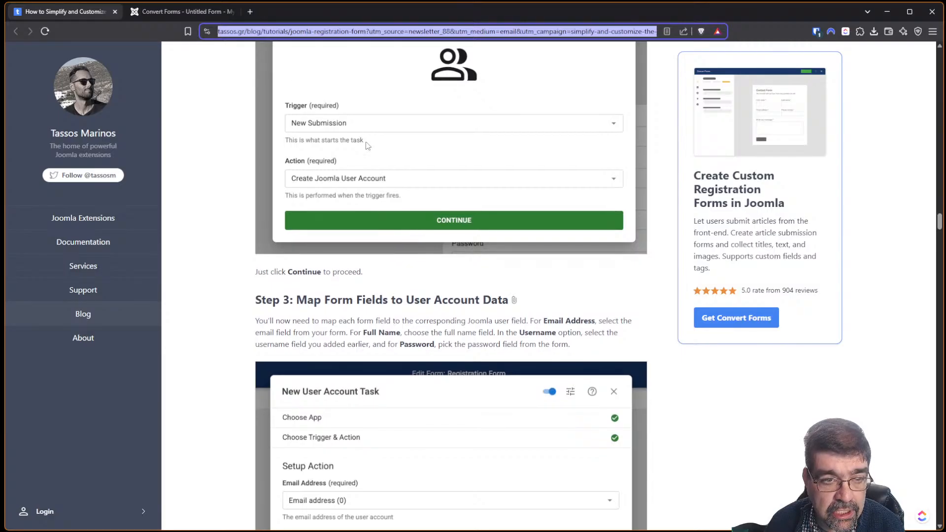
pyautogui.click(164, 9)
pyautogui.click(444, 319)
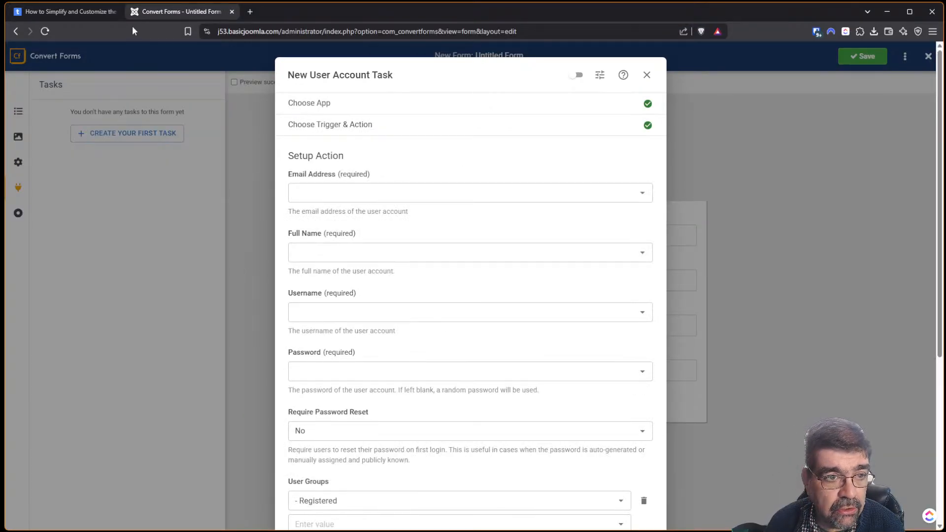
# Map the account's Email Address to the form field Email address (0).
pyautogui.click(69, 11)
pyautogui.scroll(-4, 201, 173)
pyautogui.scroll(2, 202, 163)
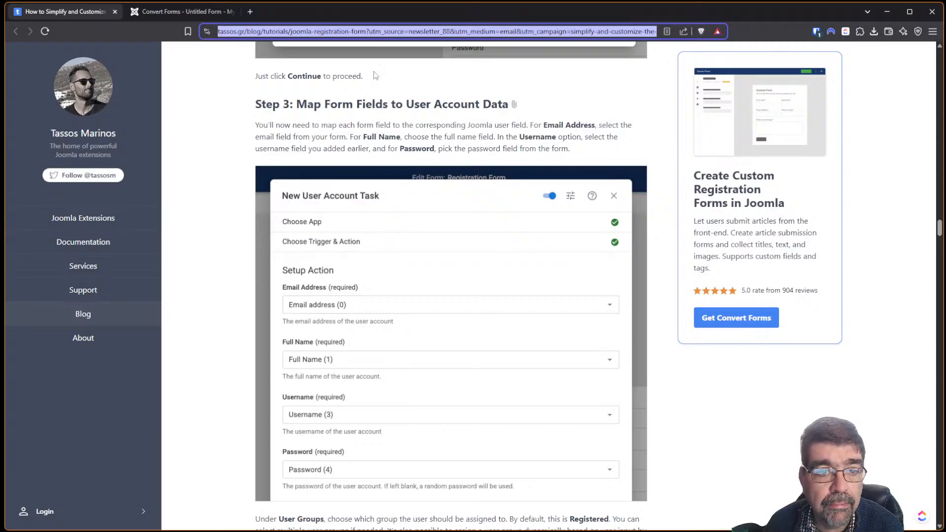
pyautogui.click(171, 11)
pyautogui.click(389, 192)
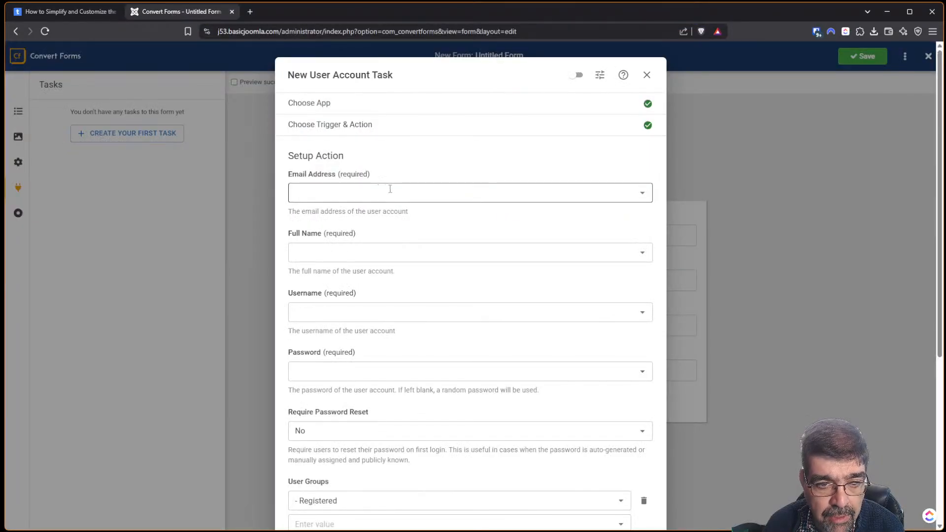
pyautogui.click(625, 164)
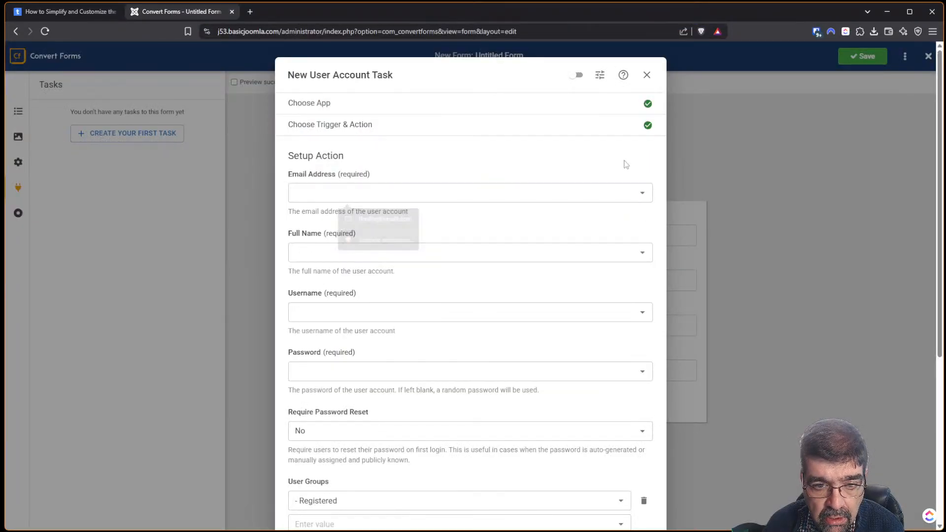
pyautogui.click(641, 193)
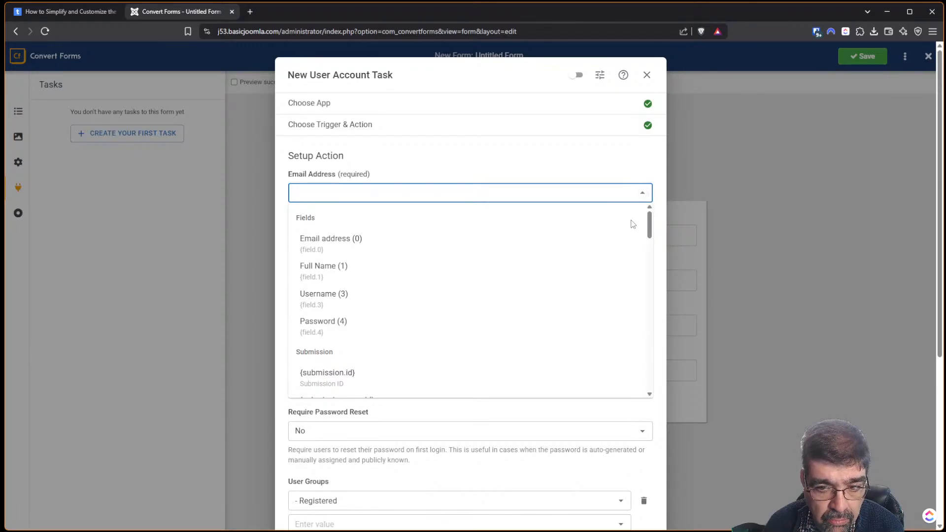
pyautogui.scroll(-3, 633, 223)
pyautogui.moveTo(649, 250); pyautogui.dragTo(617, 133)
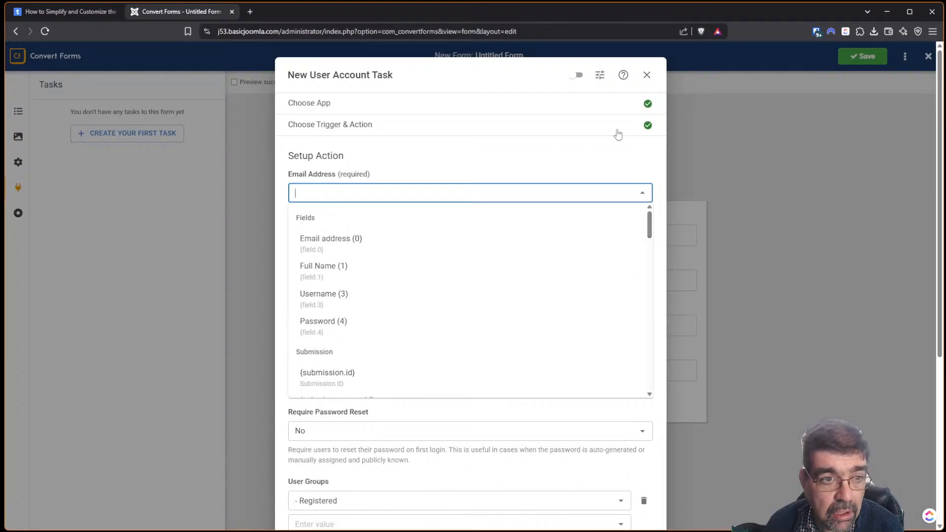
pyautogui.click(69, 12)
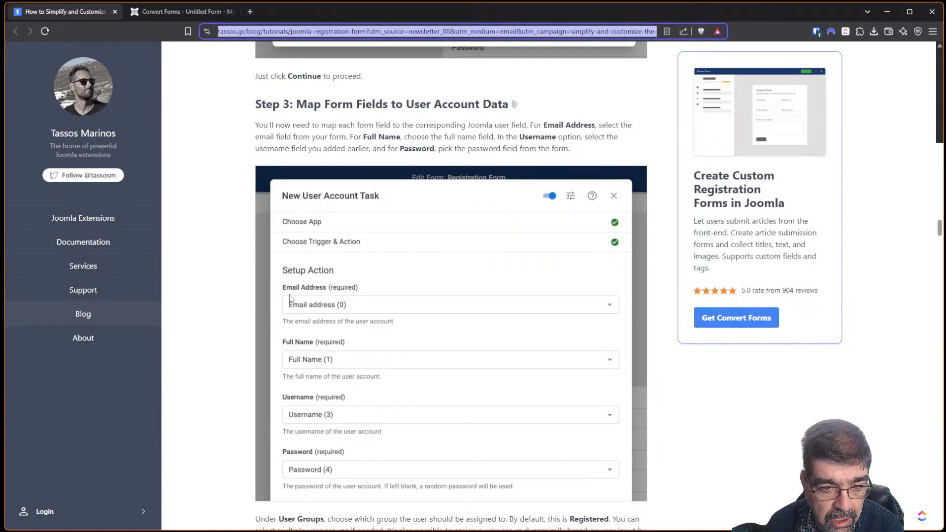
pyautogui.click(161, 12)
pyautogui.click(440, 194)
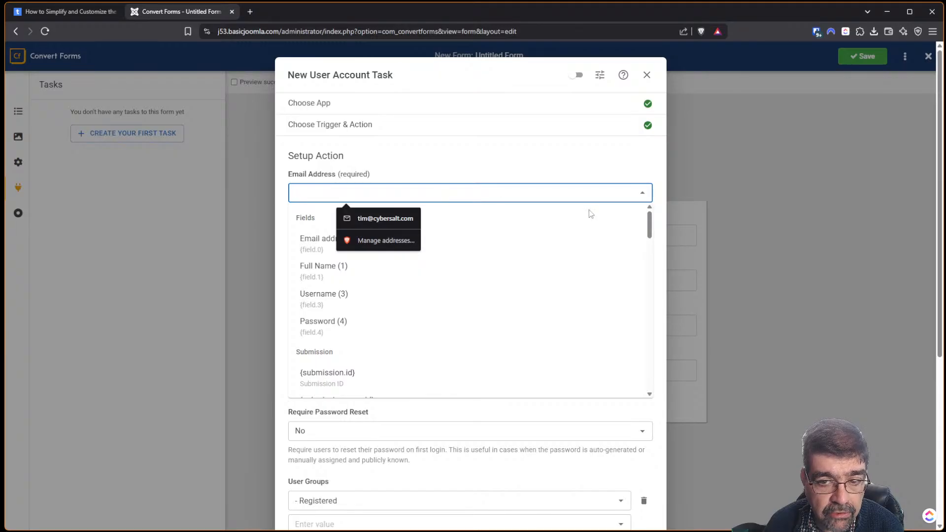
pyautogui.click(642, 199)
pyautogui.click(640, 195)
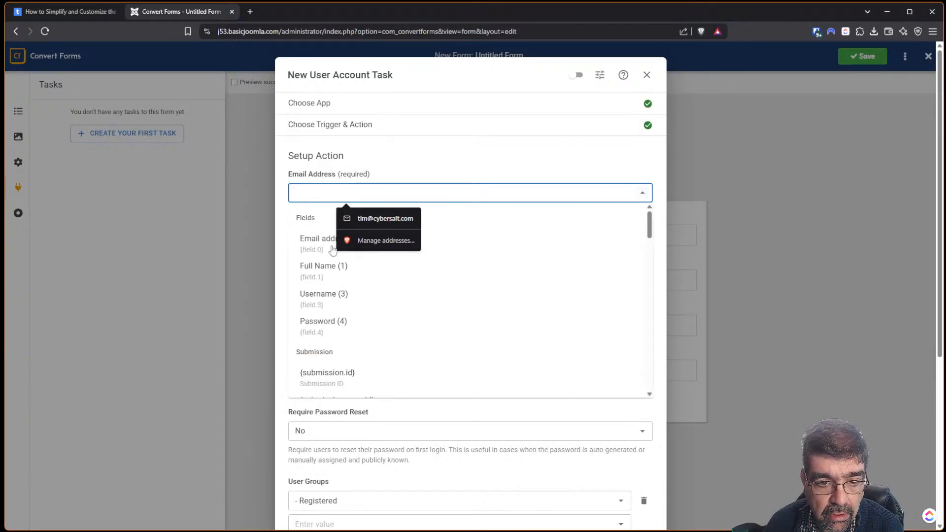
pyautogui.click(315, 241)
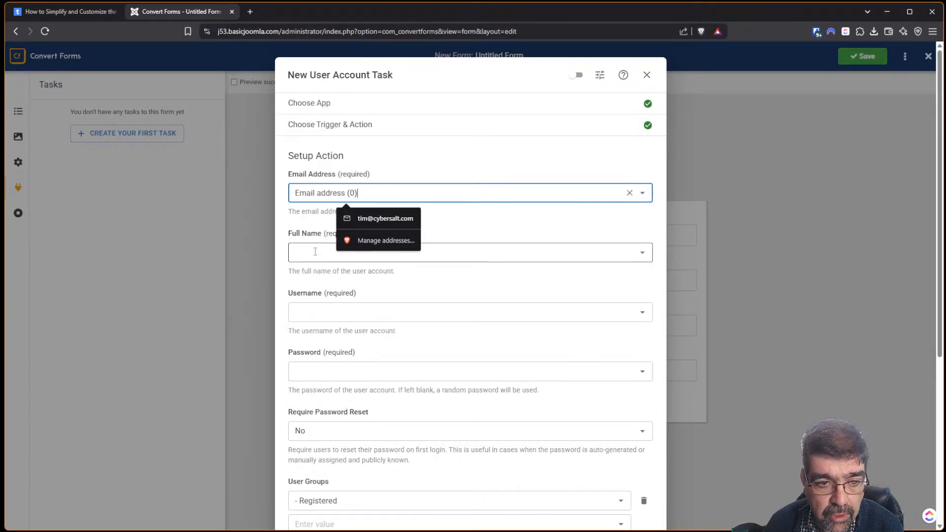
# Map Full Name to Full Name (1), Username to Username (3), and Password to Password (4).
pyautogui.click(482, 254)
pyautogui.click(362, 330)
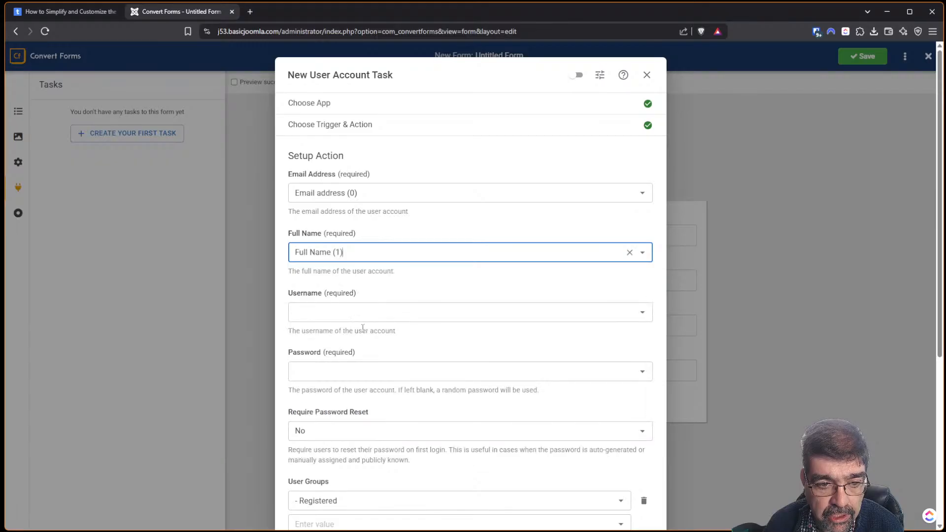
pyautogui.click(367, 316)
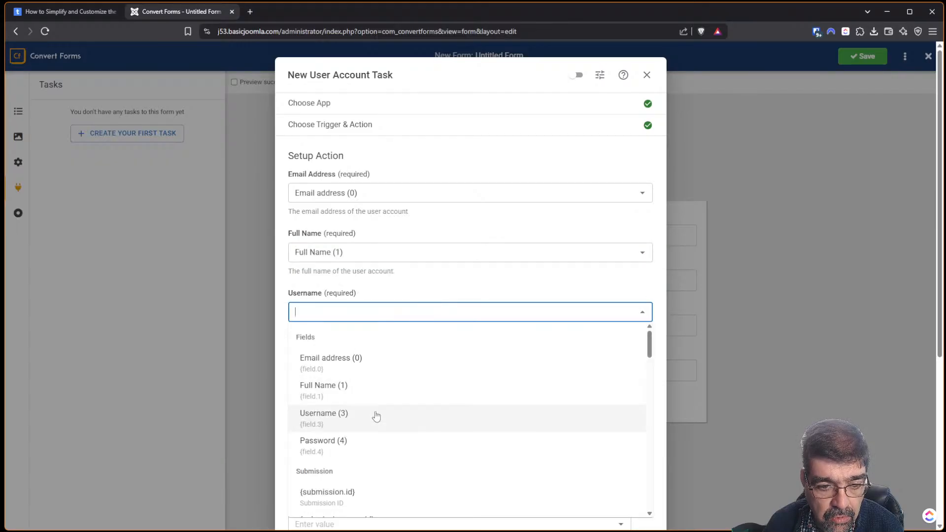
pyautogui.click(375, 415)
pyautogui.scroll(-2, 463, 281)
pyautogui.click(468, 271)
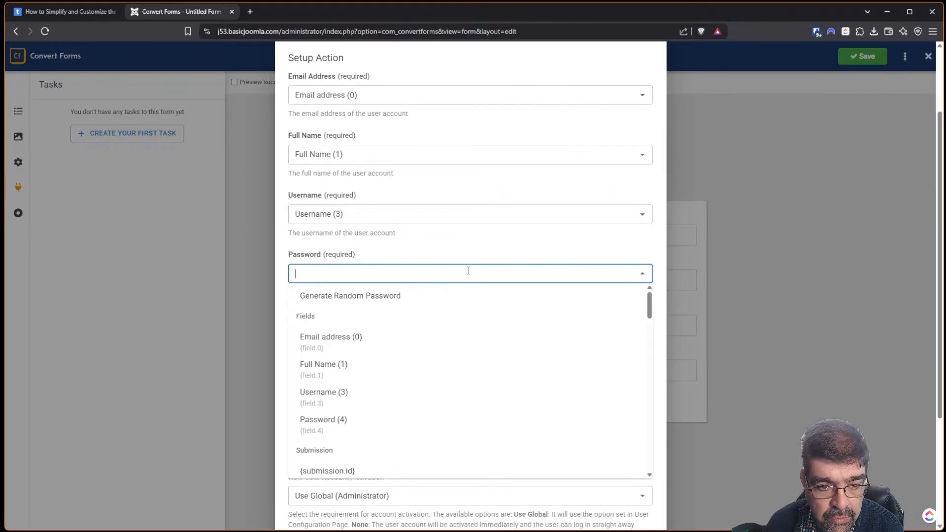
pyautogui.click(323, 420)
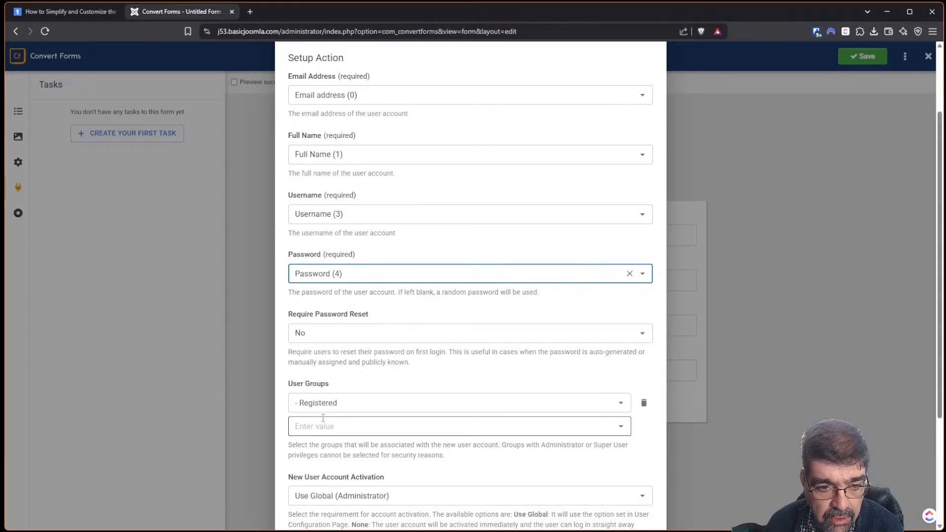
pyautogui.click(38, 12)
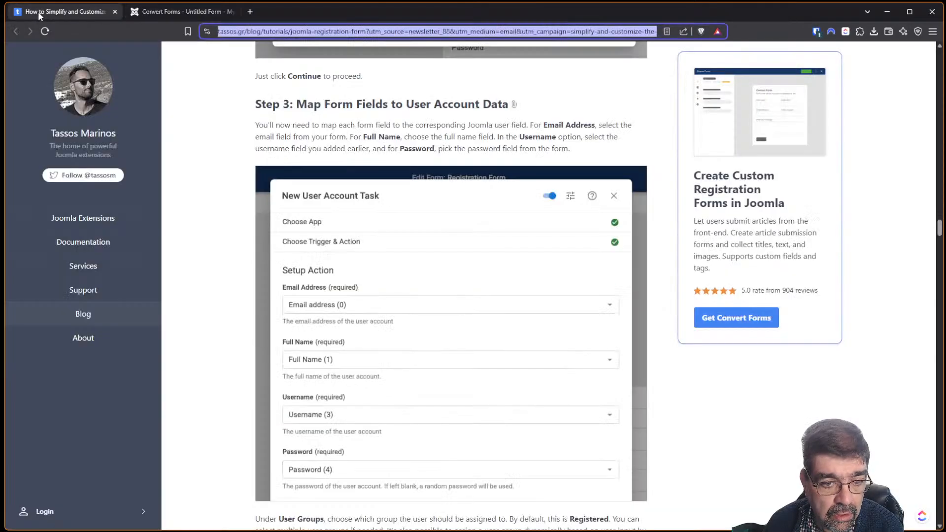
# Compare the tutorial with the task's lower settings: Require Password Reset No, Registered group, Use Global activation.
pyautogui.scroll(-6, 441, 256)
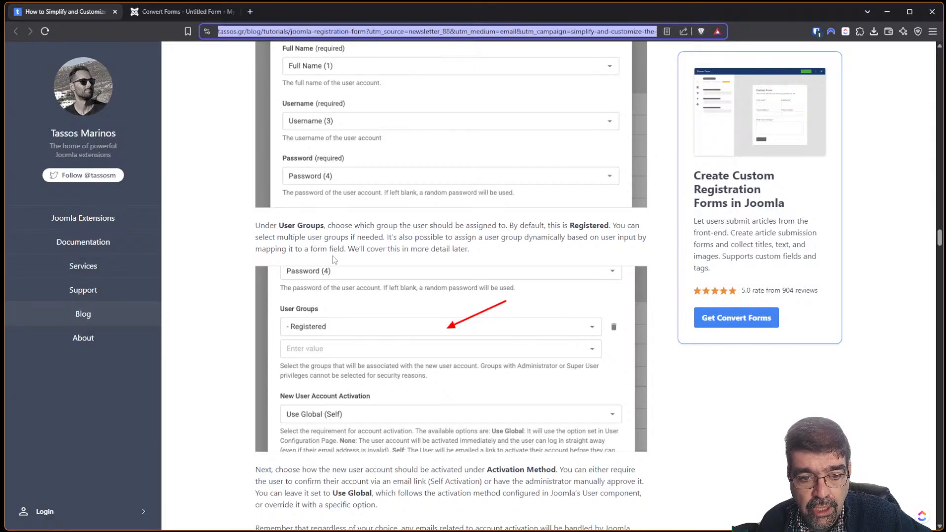
pyautogui.click(179, 13)
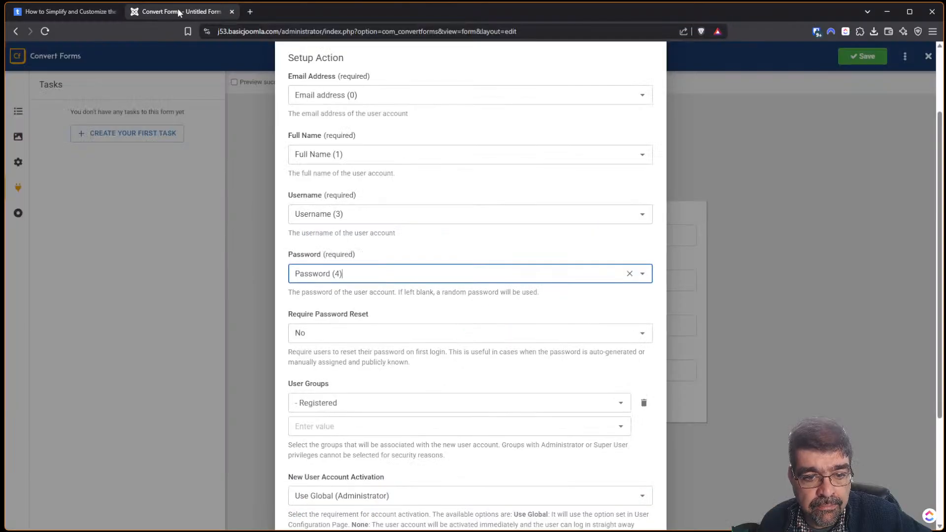
pyautogui.scroll(-3, 509, 148)
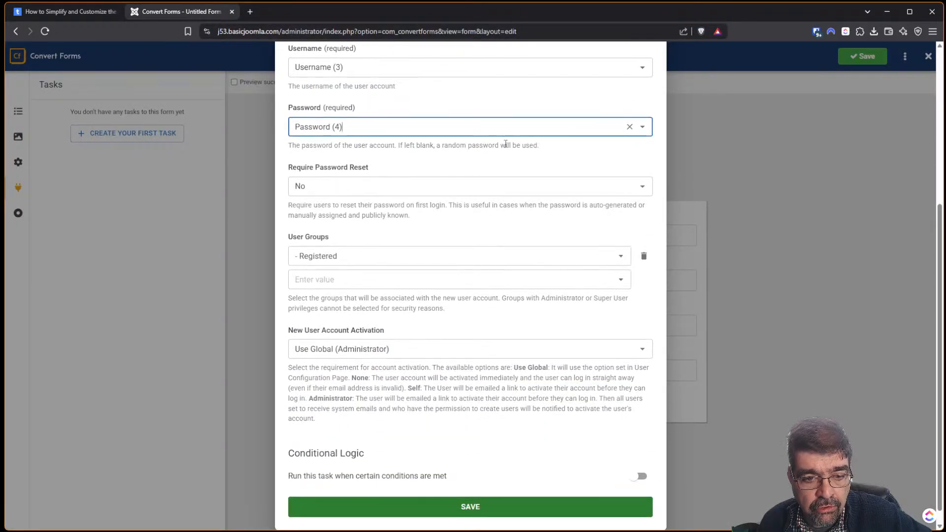
pyautogui.click(57, 11)
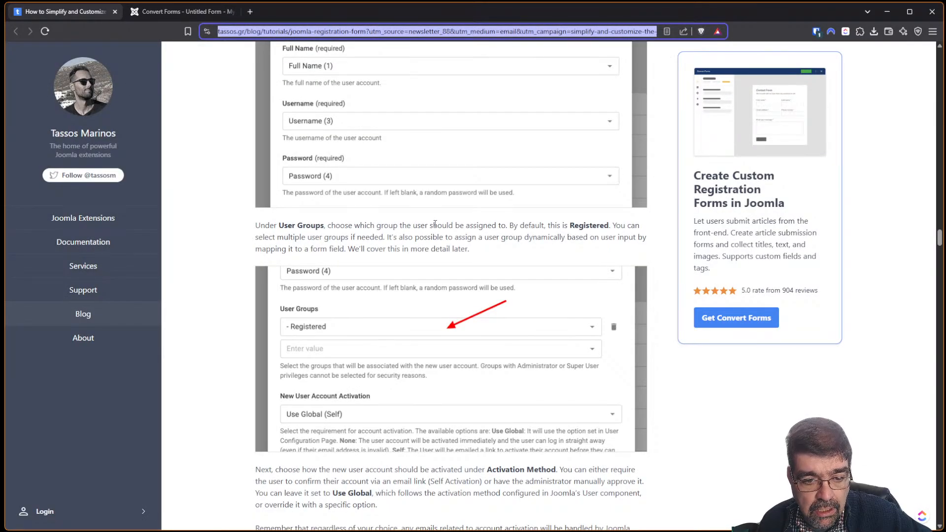
pyautogui.scroll(-6, 434, 224)
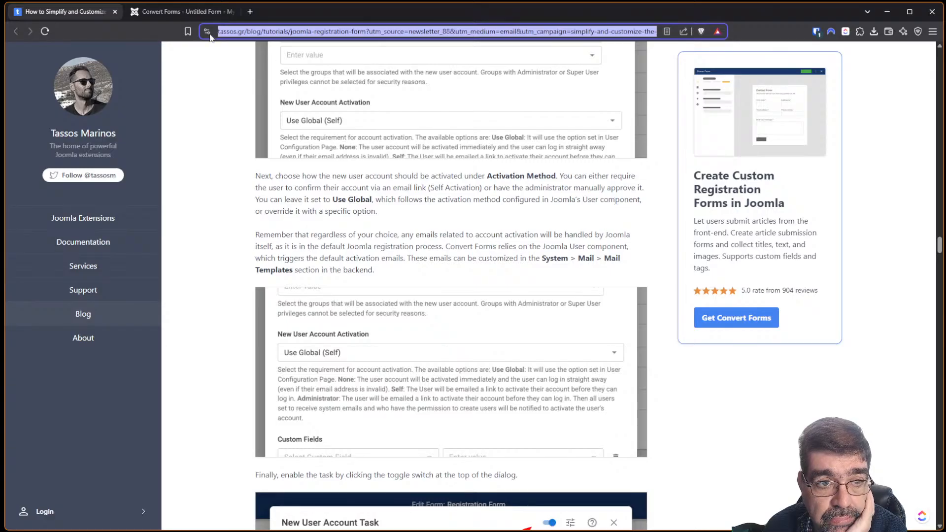
pyautogui.scroll(-3, 430, 184)
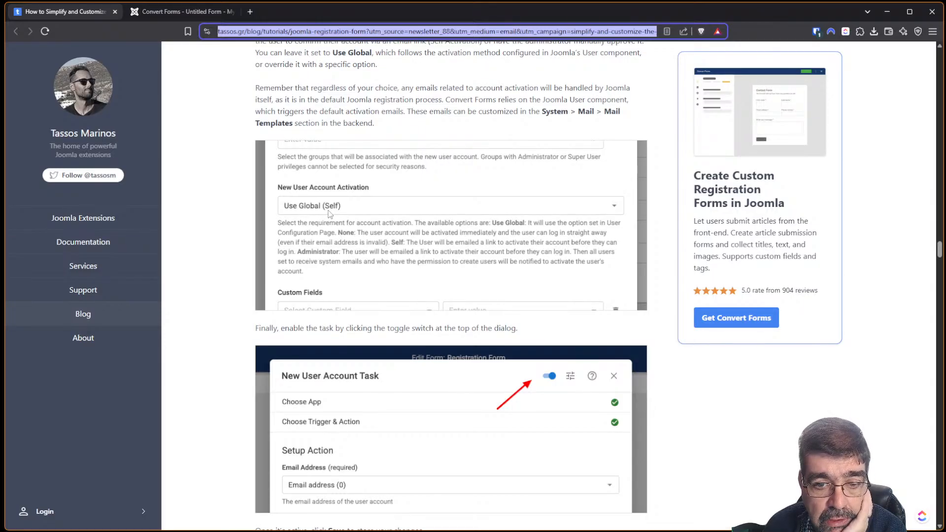
pyautogui.scroll(2, 475, 242)
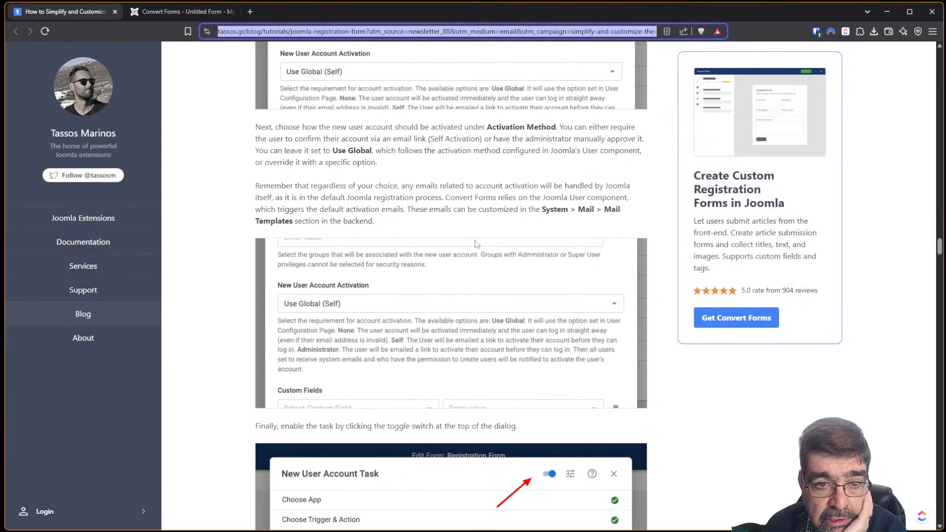
pyautogui.scroll(-2, 477, 243)
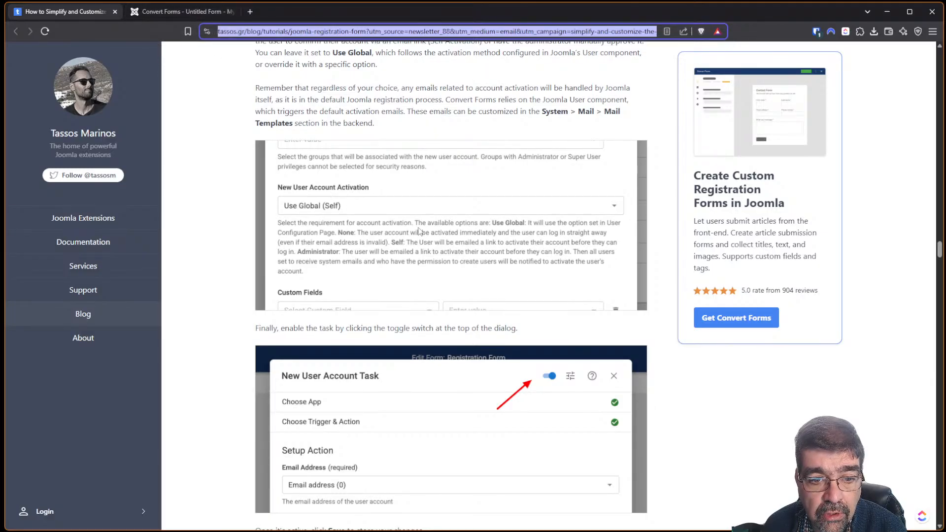
pyautogui.click(167, 11)
pyautogui.scroll(-1, 493, 182)
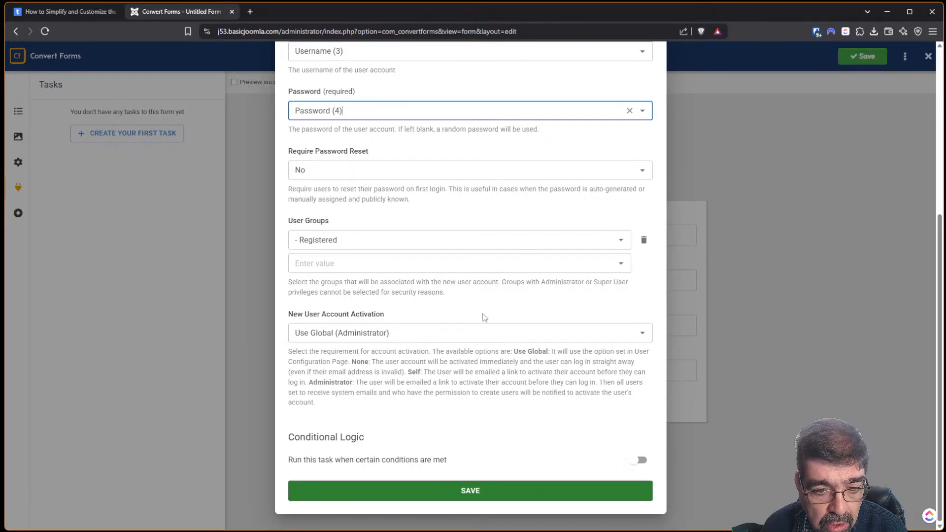
# Leave the task's account activation on Use Global (Administrator).
pyautogui.click(485, 336)
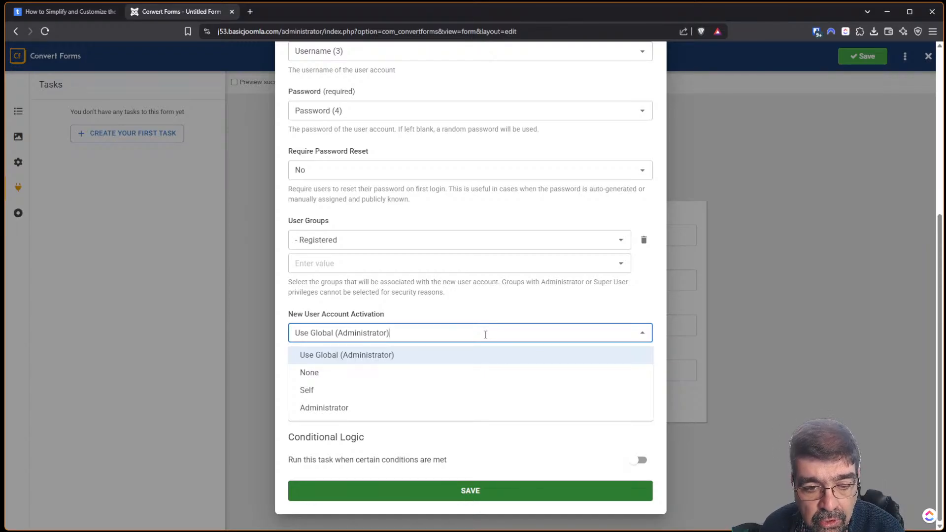
pyautogui.click(483, 360)
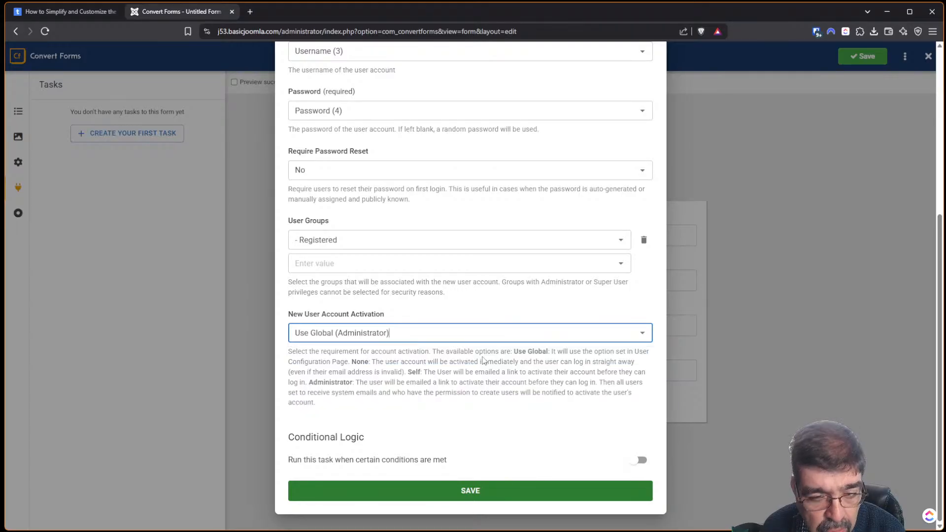
pyautogui.click(46, 18)
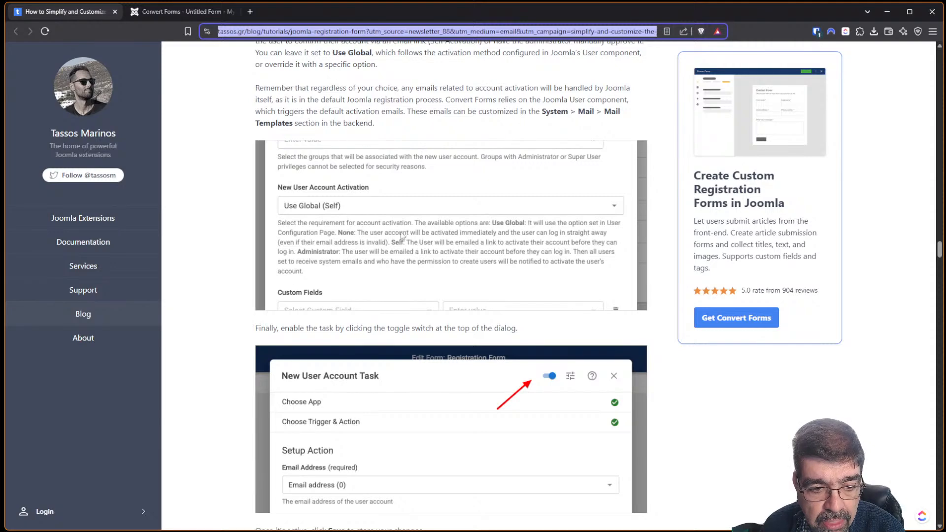
pyautogui.scroll(-2, 401, 232)
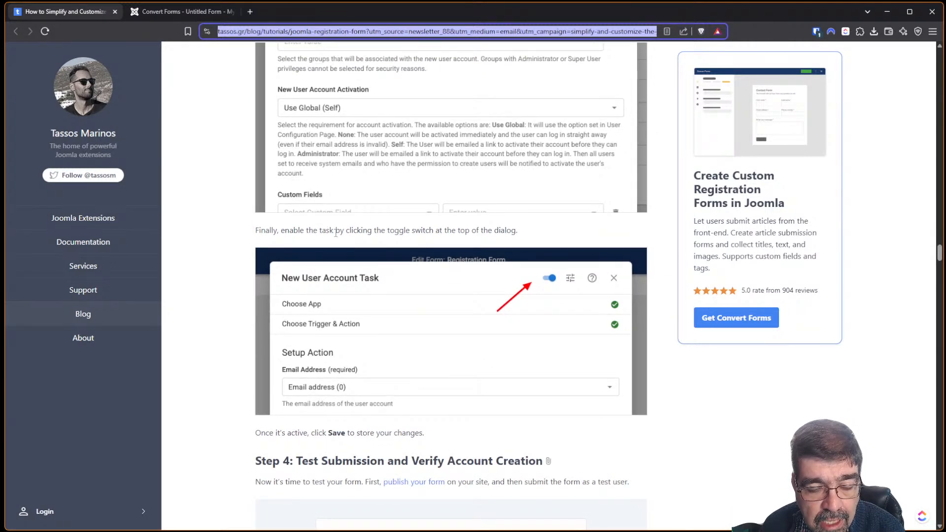
pyautogui.click(167, 14)
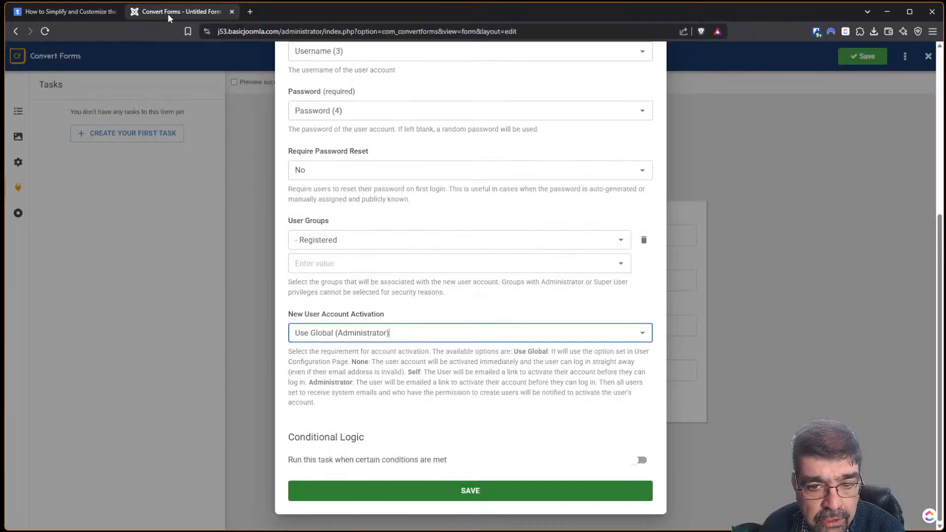
pyautogui.scroll(5, 589, 271)
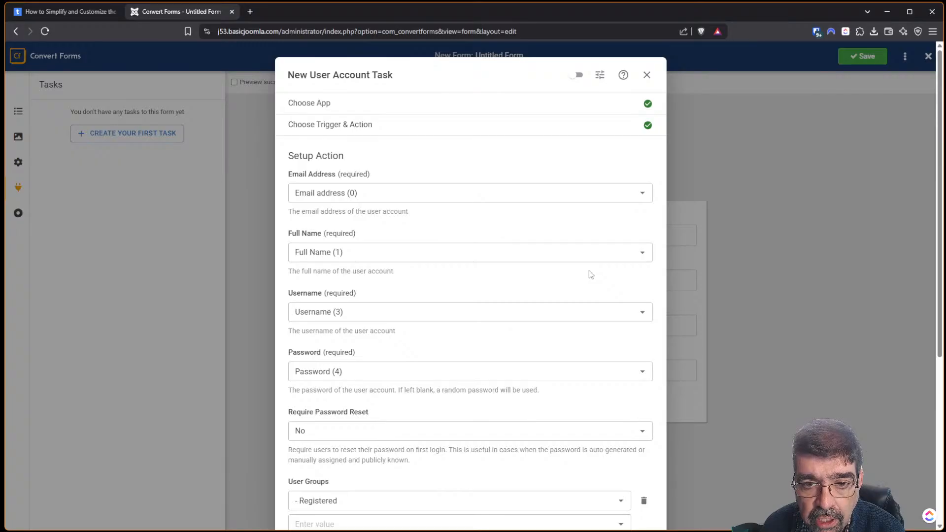
# Switch the New User Account Task on and save it.
pyautogui.click(576, 76)
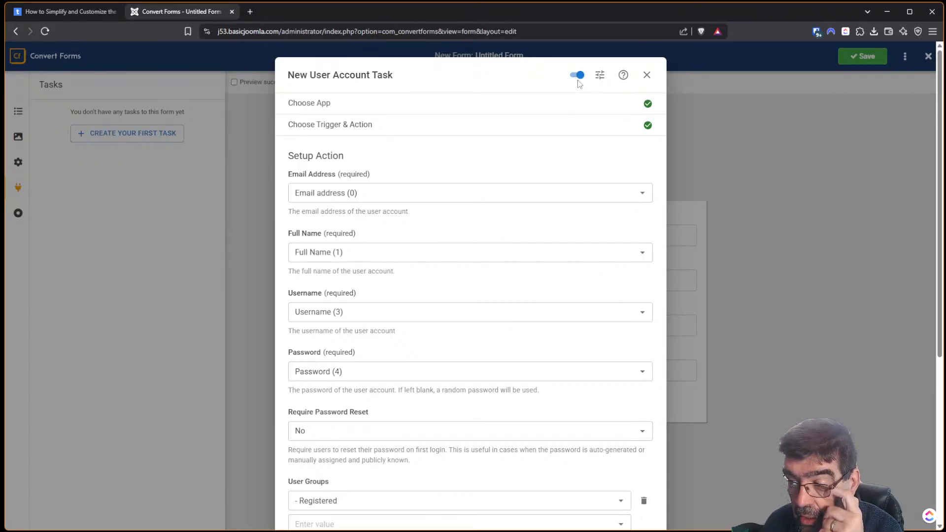
pyautogui.click(79, 12)
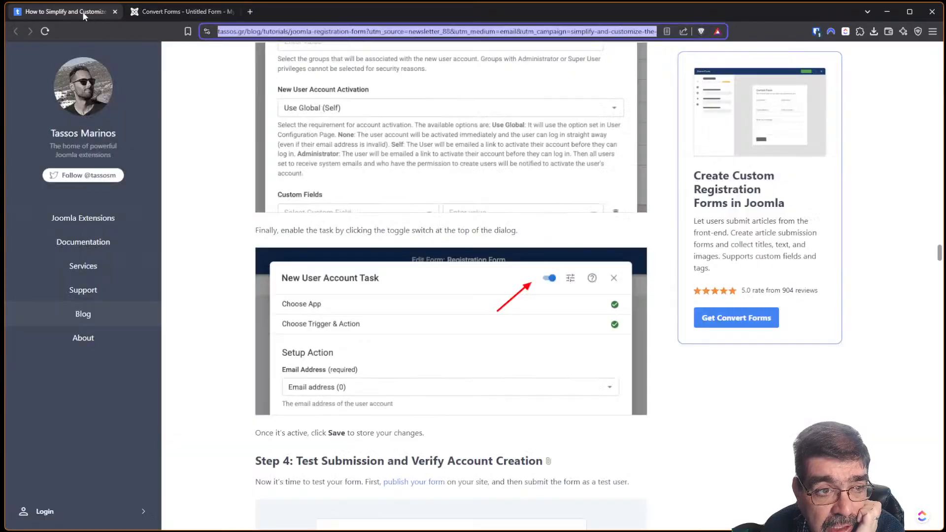
pyautogui.click(182, 11)
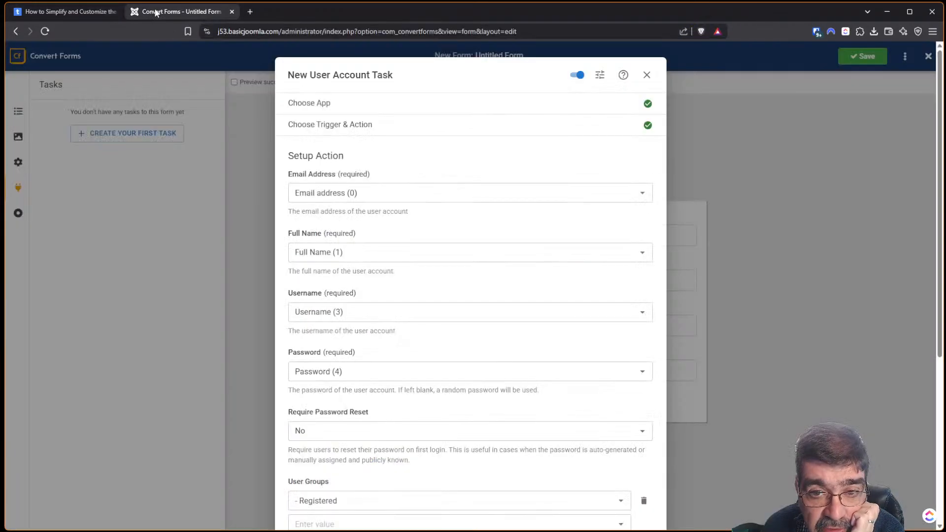
pyautogui.scroll(-3, 576, 256)
pyautogui.scroll(-3, 577, 278)
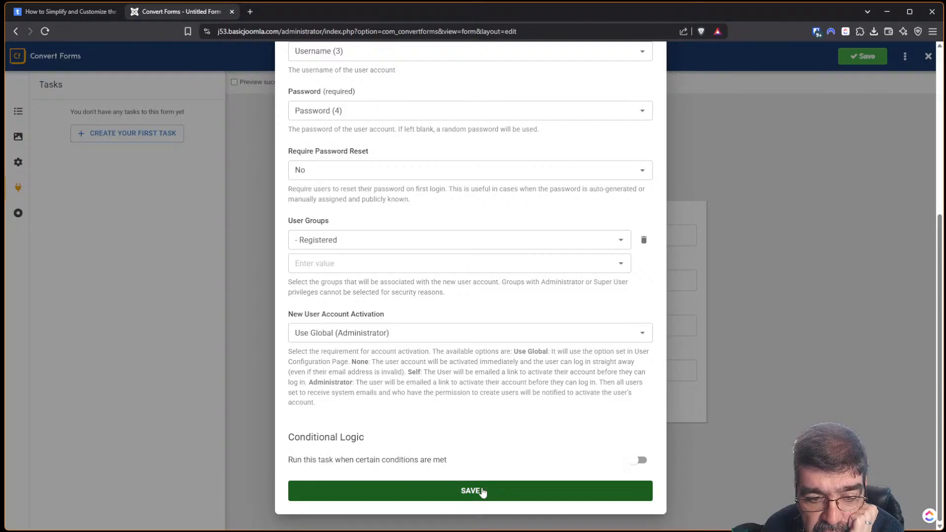
pyautogui.click(483, 493)
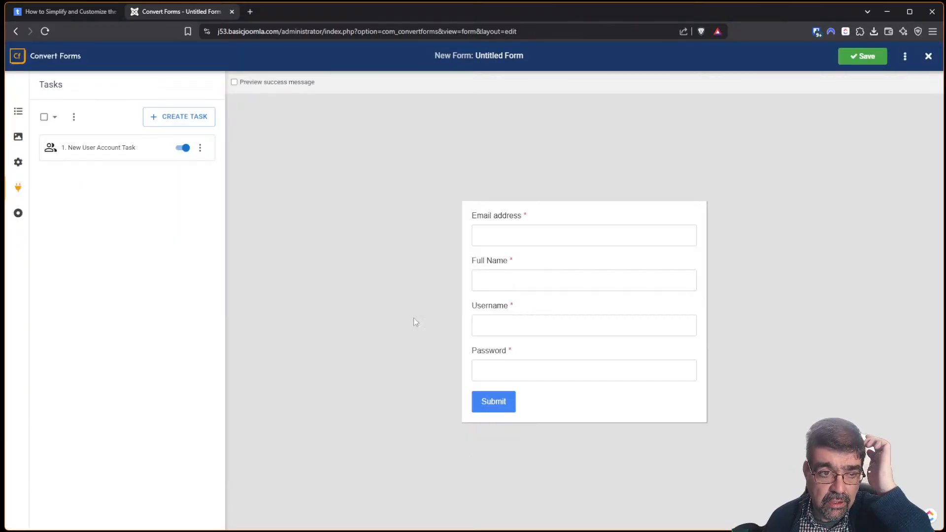
# Scroll the tutorial article to read its testing instructions.
pyautogui.click(58, 13)
pyautogui.scroll(-4, 356, 196)
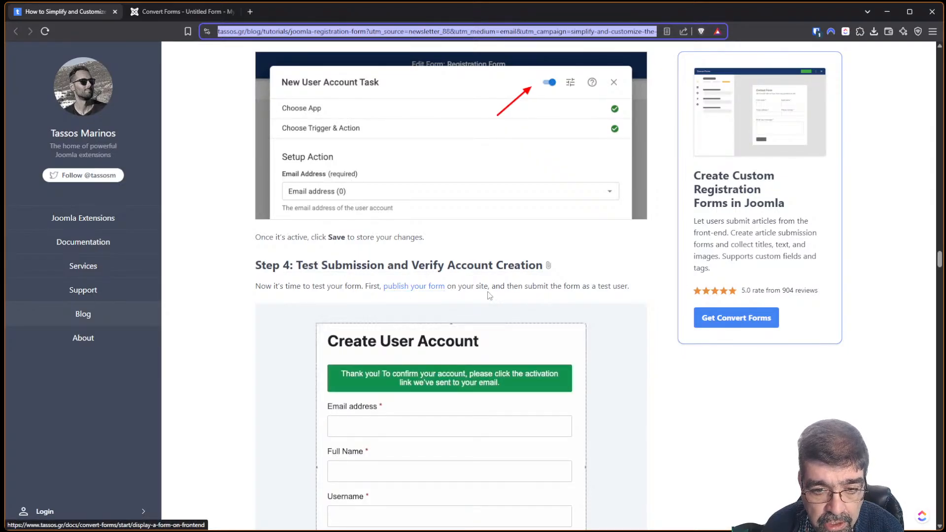
pyautogui.scroll(-6, 490, 295)
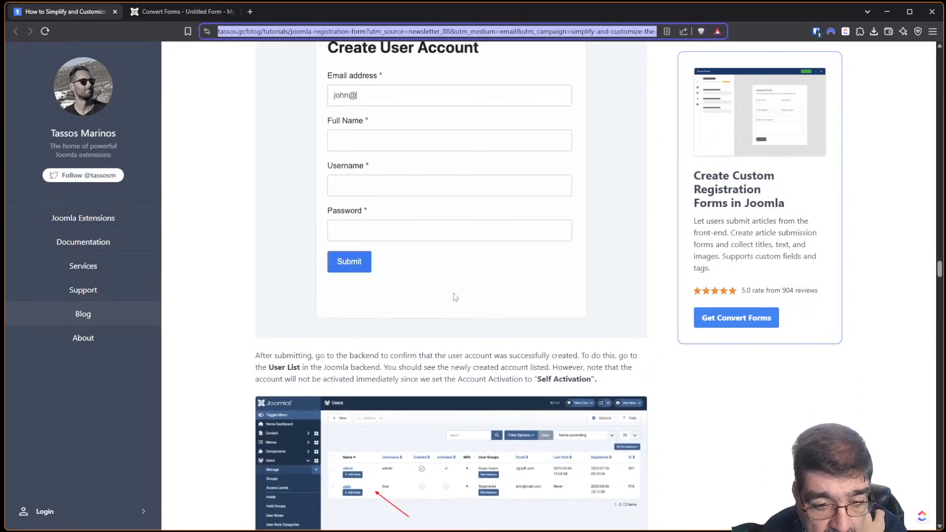
# Save the Untitled Form registration form and duplicate its editor into a second tab.
pyautogui.click(159, 12)
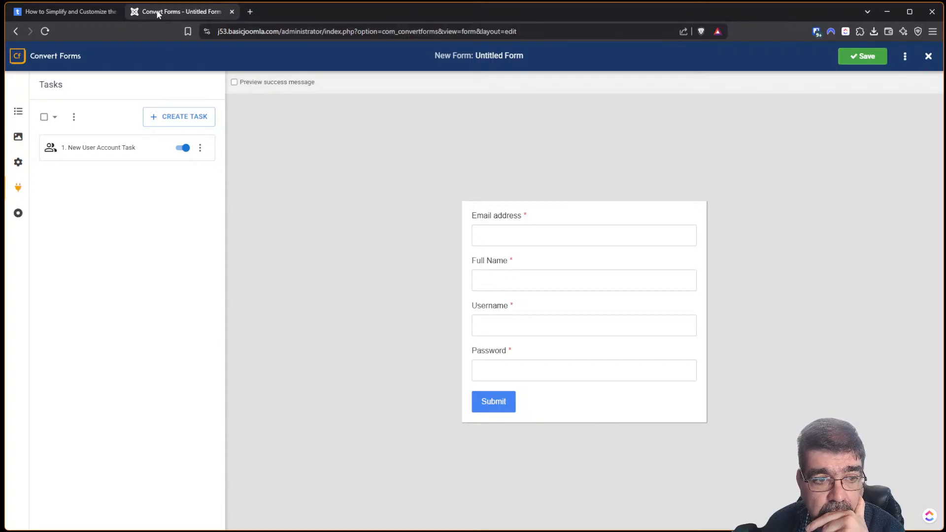
pyautogui.click(853, 62)
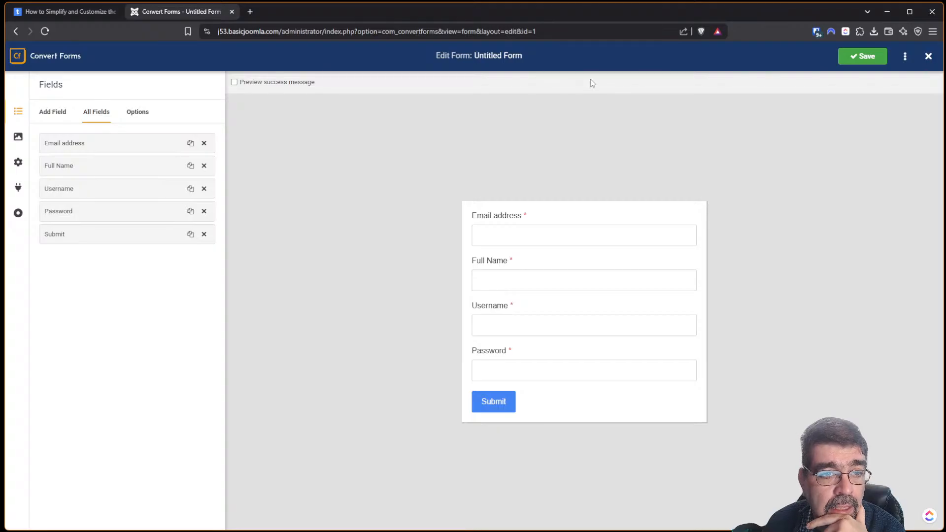
pyautogui.rightClick(181, 12)
pyautogui.click(232, 109)
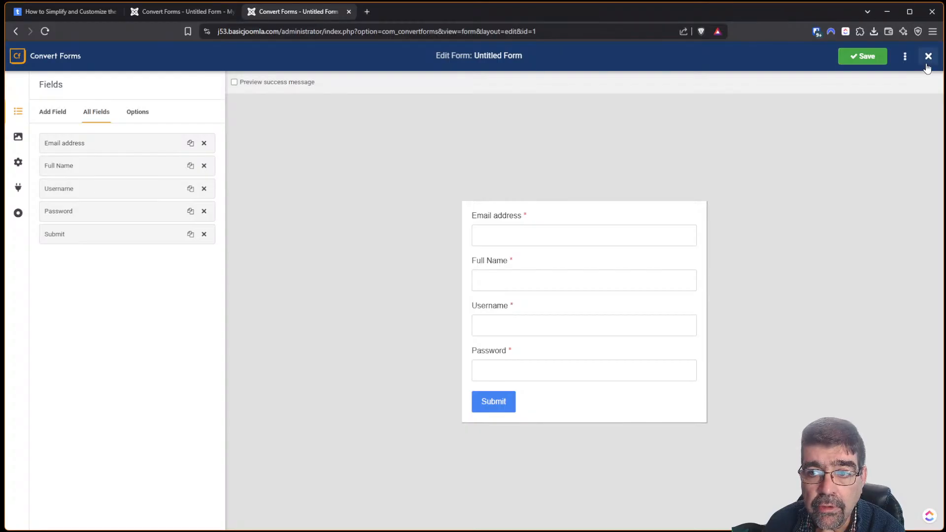
# Start a new Main Menu item titled 'Create Account - CF'.
pyautogui.click(929, 56)
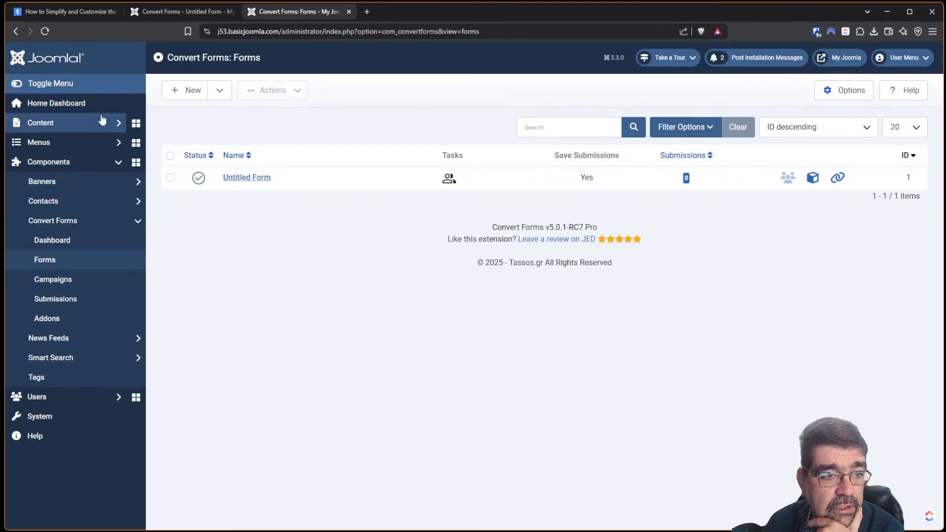
pyautogui.click(59, 142)
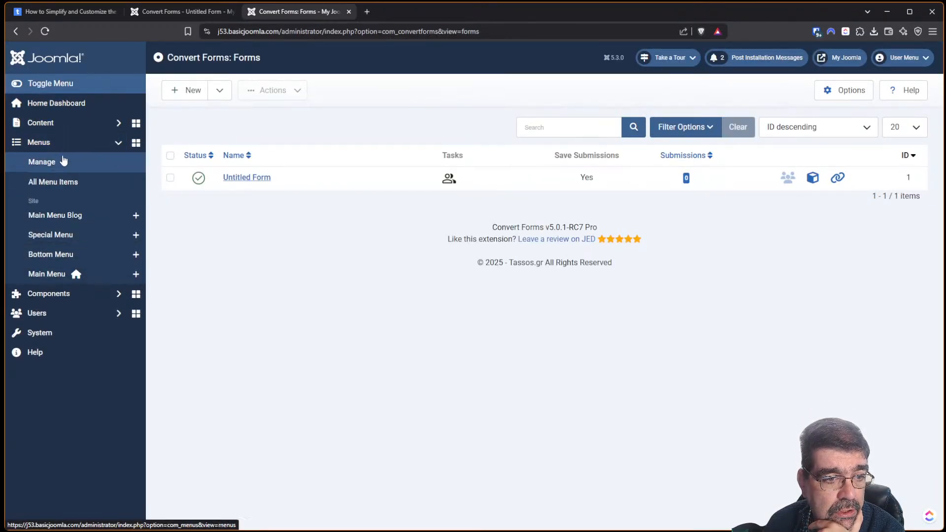
pyautogui.click(49, 275)
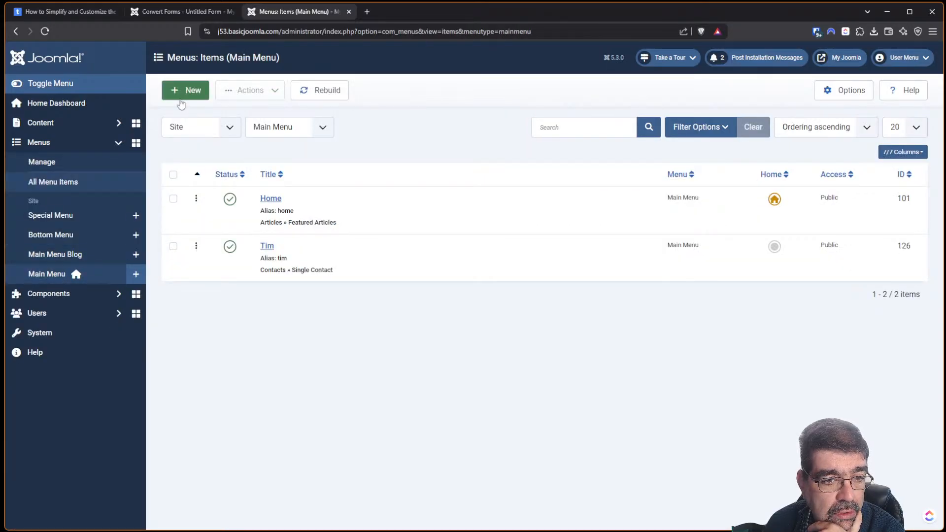
pyautogui.click(181, 101)
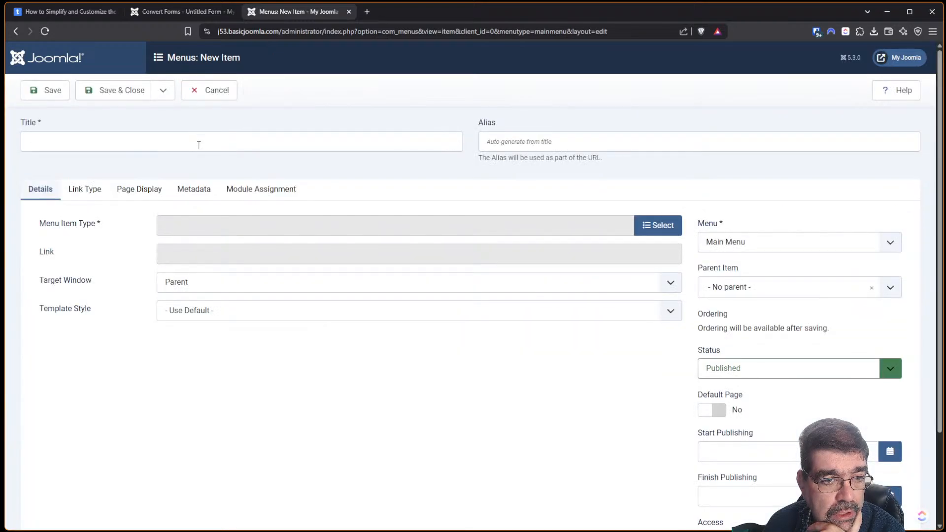
pyautogui.click(200, 142)
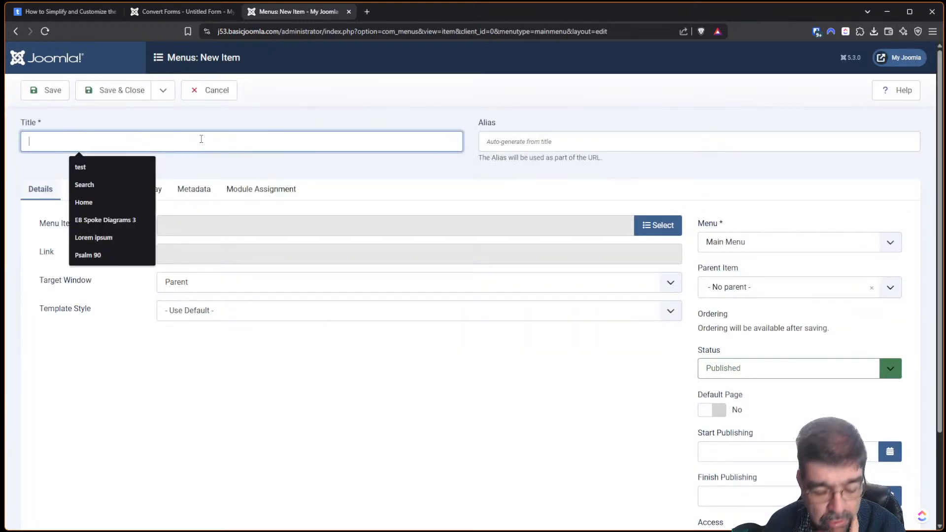
pyautogui.write('Sog')
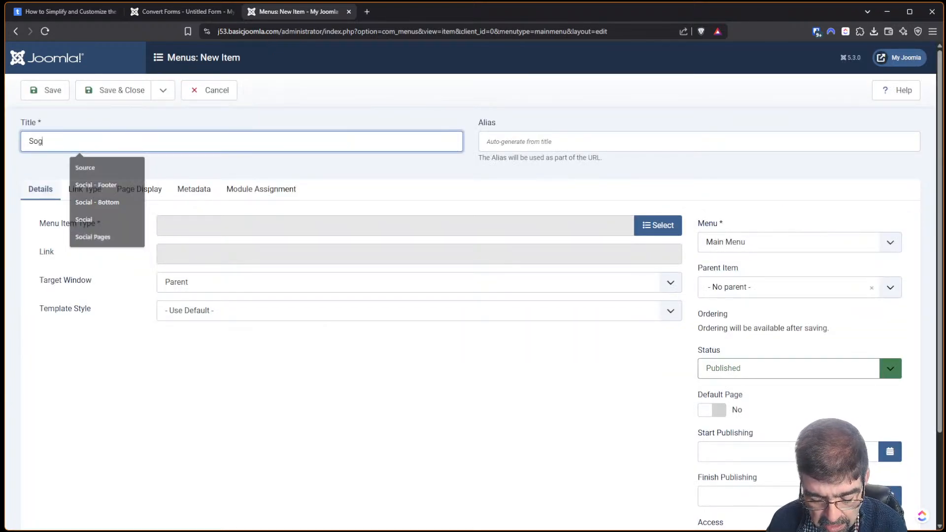
pyautogui.press('BackSpace')
pyautogui.press('BackSpace')
pyautogui.press('BackSpace')
pyautogui.write('Creat')
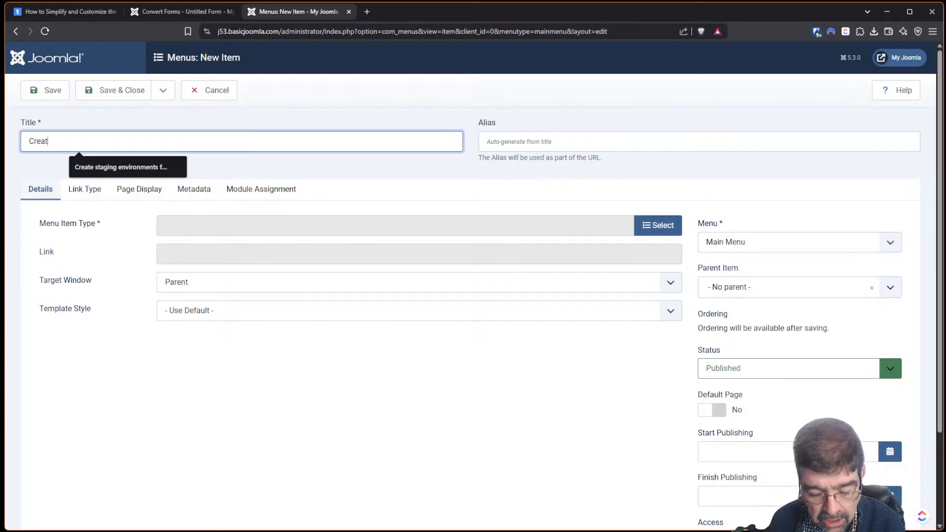
pyautogui.write('e Account -')
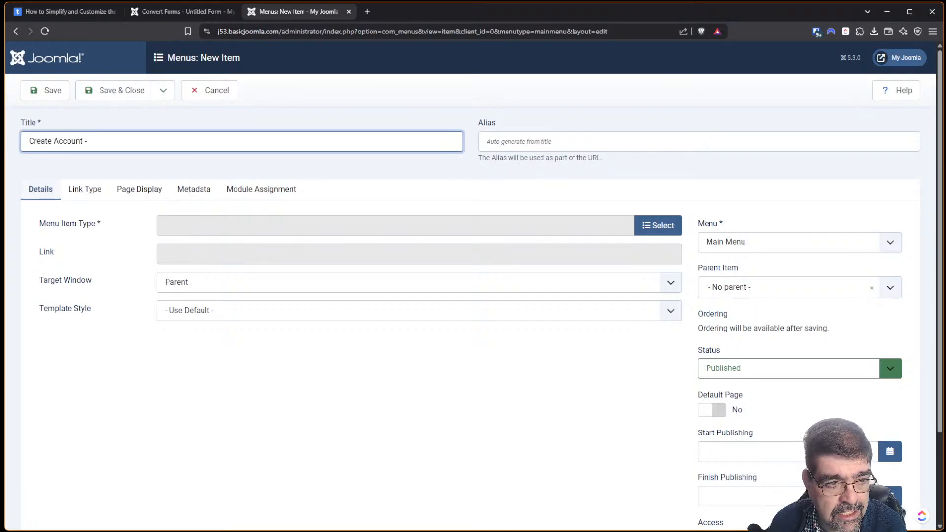
pyautogui.write(' CF')
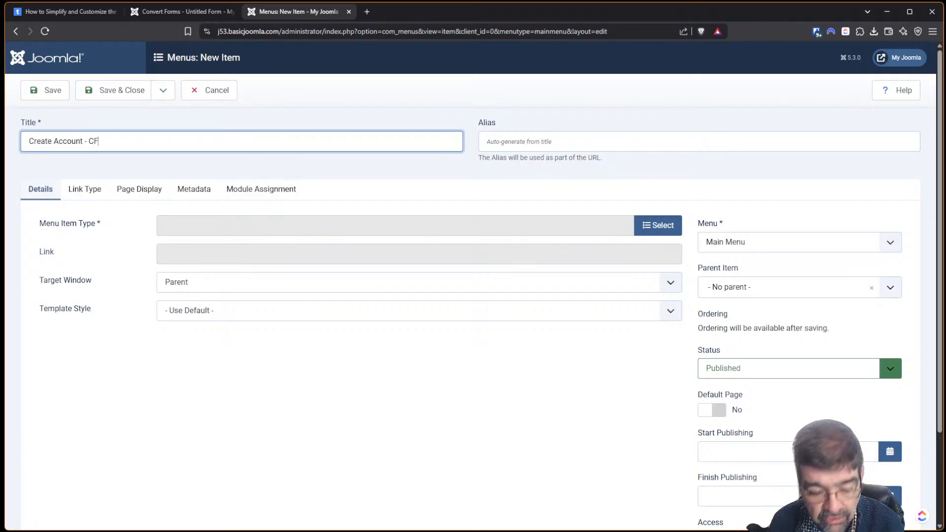
# Set the item type to Convert Forms > Form showing Untitled Form (1), and save it.
pyautogui.click(645, 228)
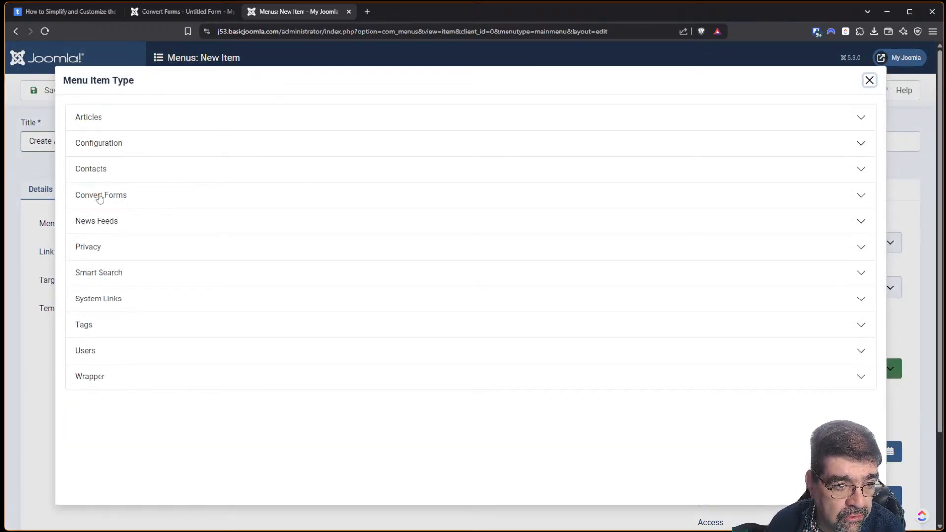
pyautogui.click(98, 196)
pyautogui.click(101, 236)
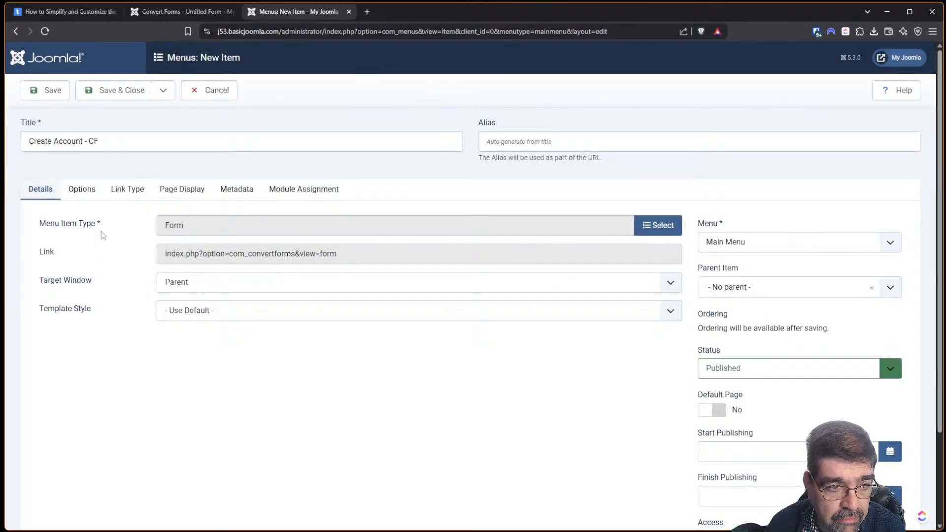
pyautogui.click(82, 192)
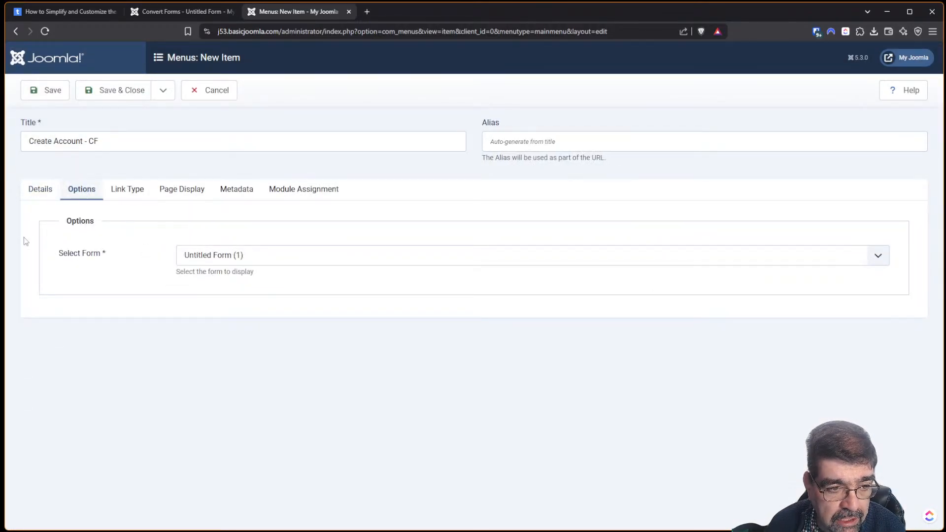
pyautogui.click(227, 255)
pyautogui.click(227, 255)
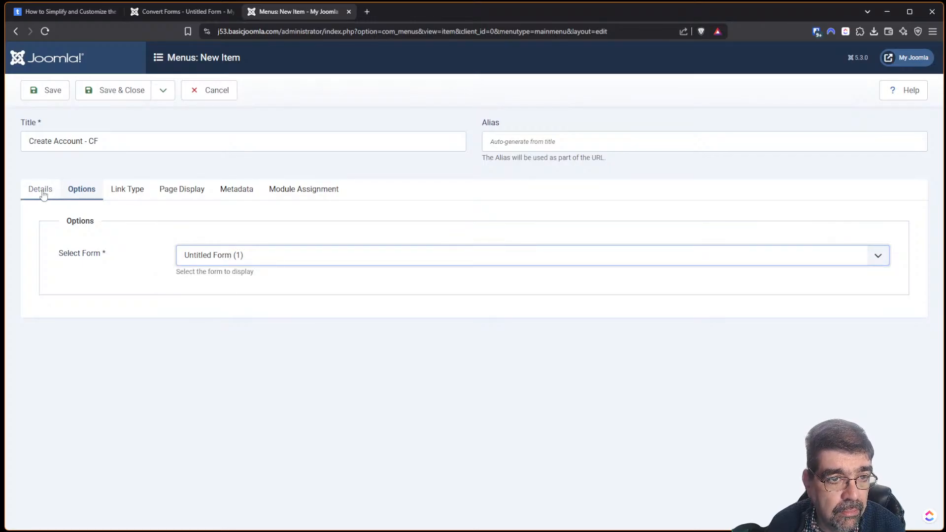
pyautogui.click(152, 14)
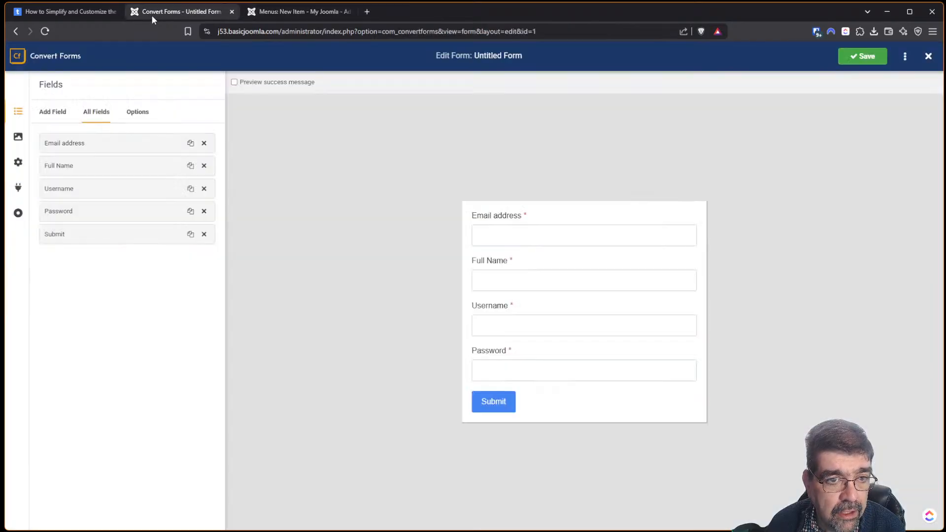
pyautogui.doubleClick(479, 56)
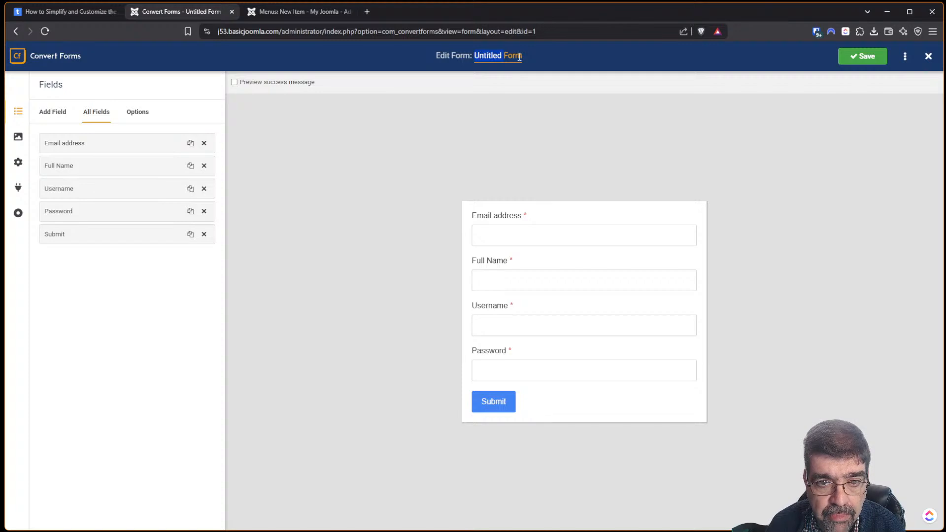
pyautogui.click(280, 14)
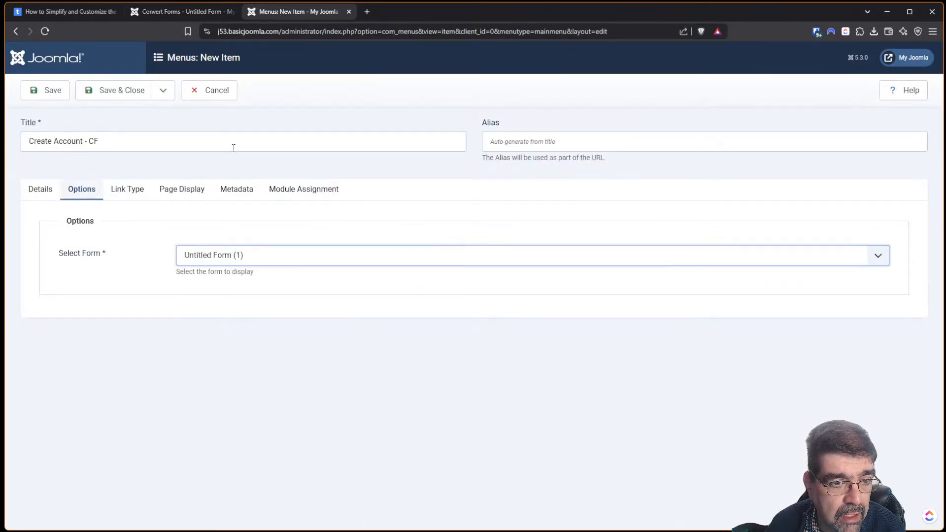
pyautogui.click(54, 96)
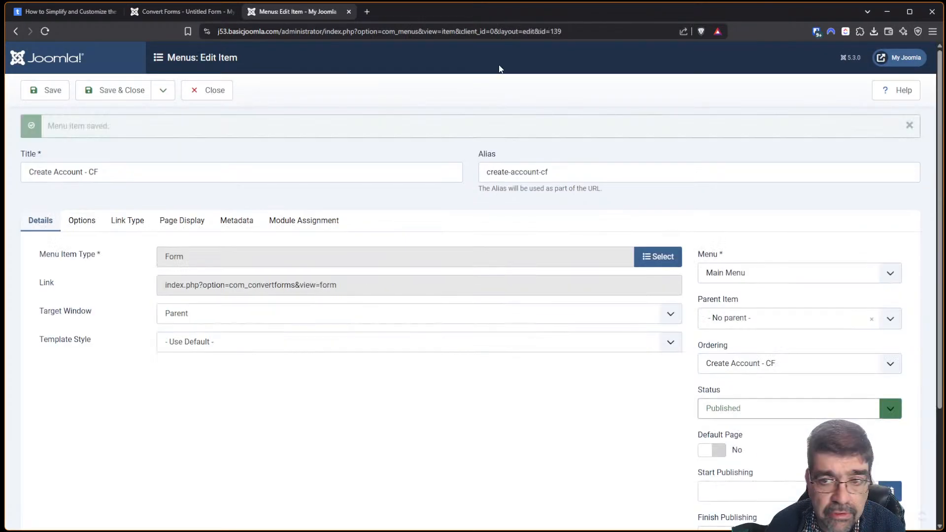
# Open the site frontend and go to the Create Account - CF page.
pyautogui.click(907, 58)
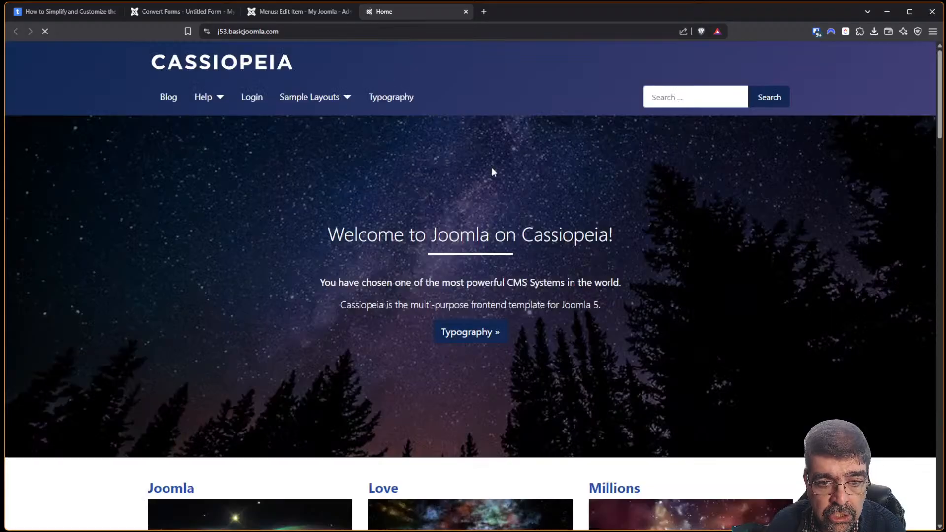
pyautogui.scroll(-5, 943, 84)
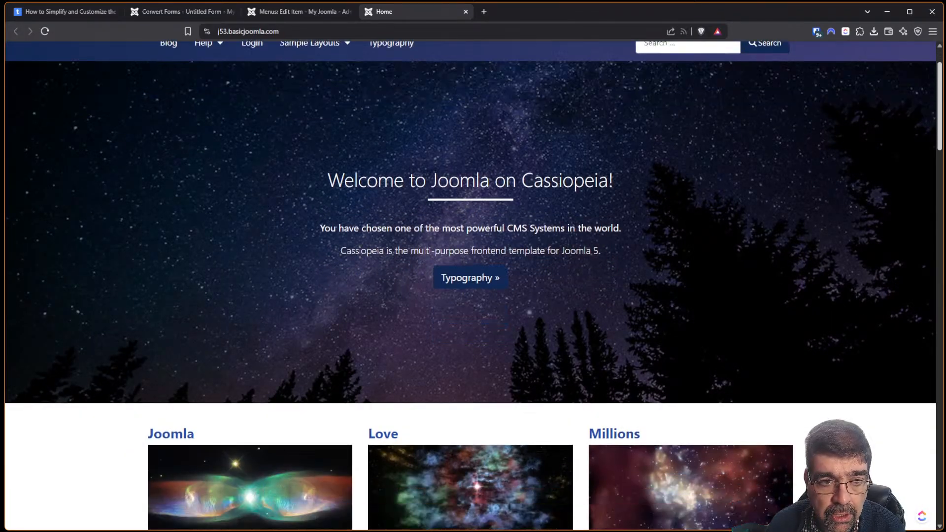
pyautogui.scroll(-6, 923, 175)
pyautogui.scroll(1, 923, 175)
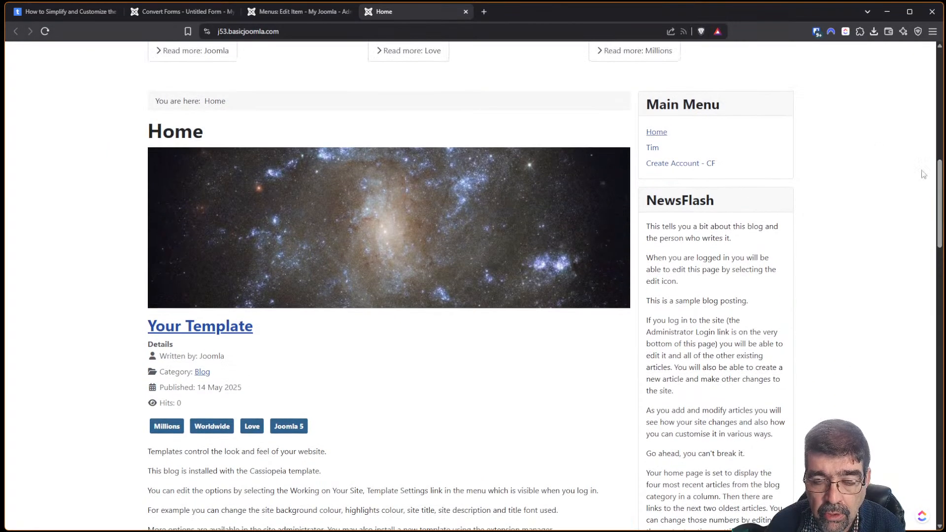
pyautogui.click(674, 169)
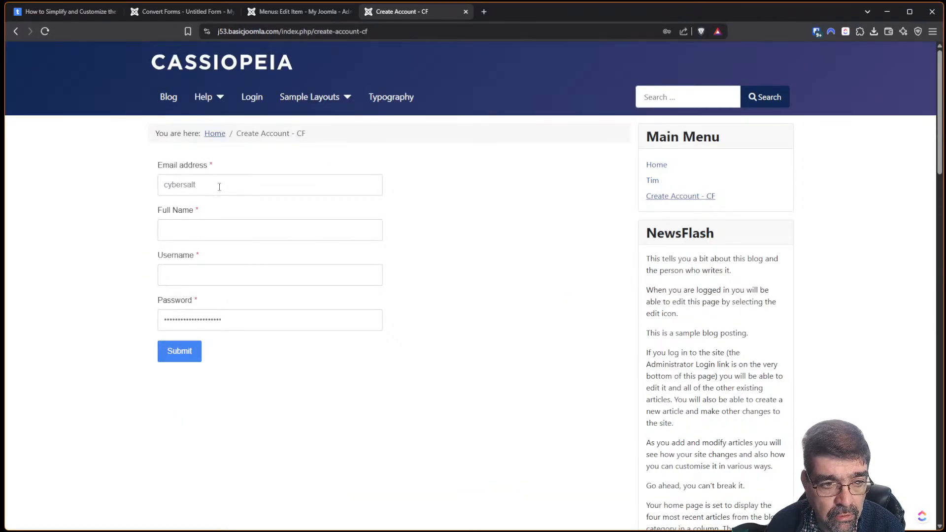
# Fill in a test email, full name, username and pasted password, then submit the form.
pyautogui.click(220, 187)
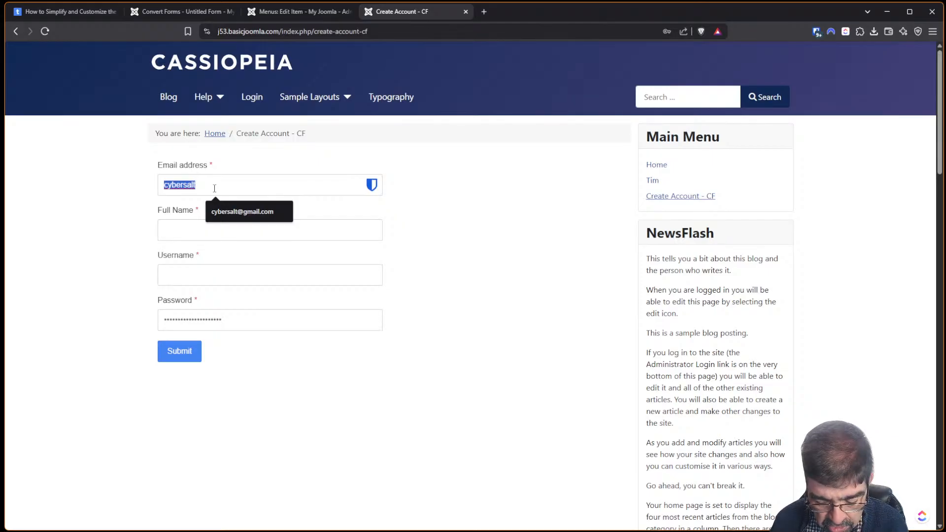
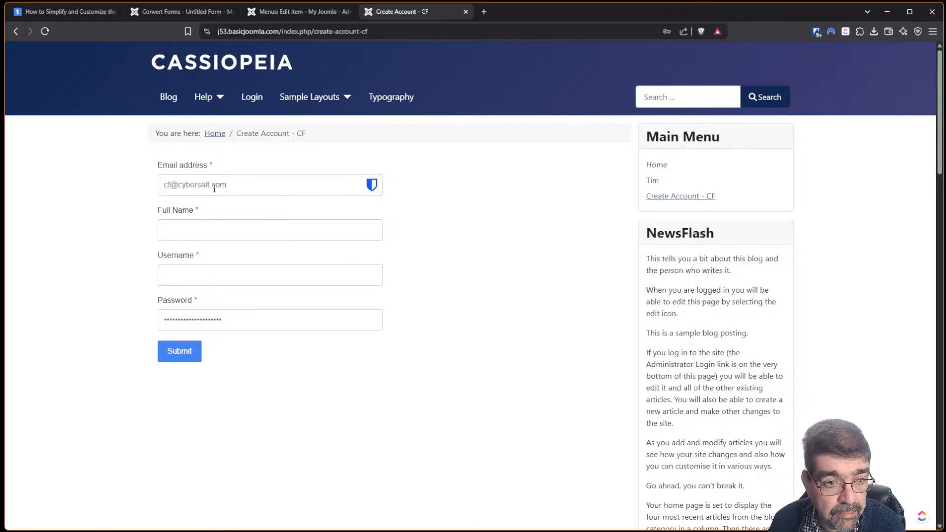
pyautogui.press('Tab')
pyautogui.write('Tim CF')
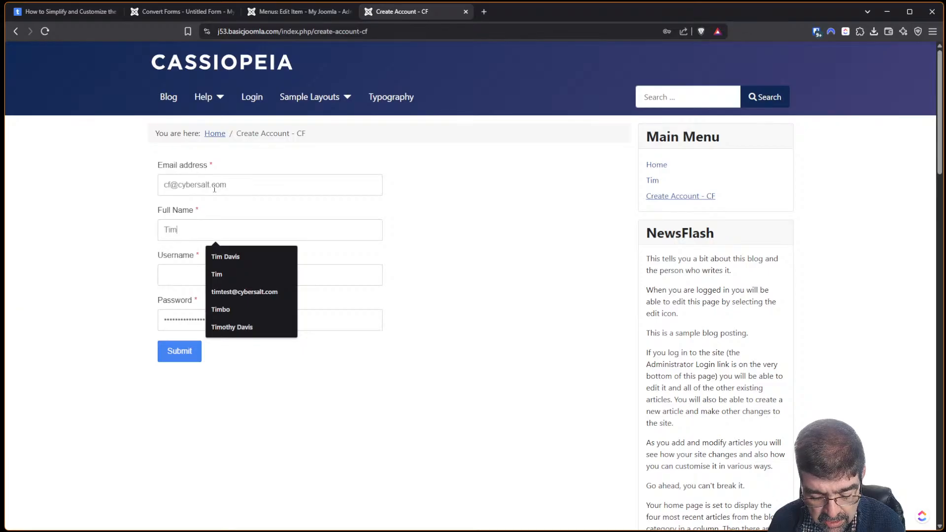
pyautogui.press('Tab')
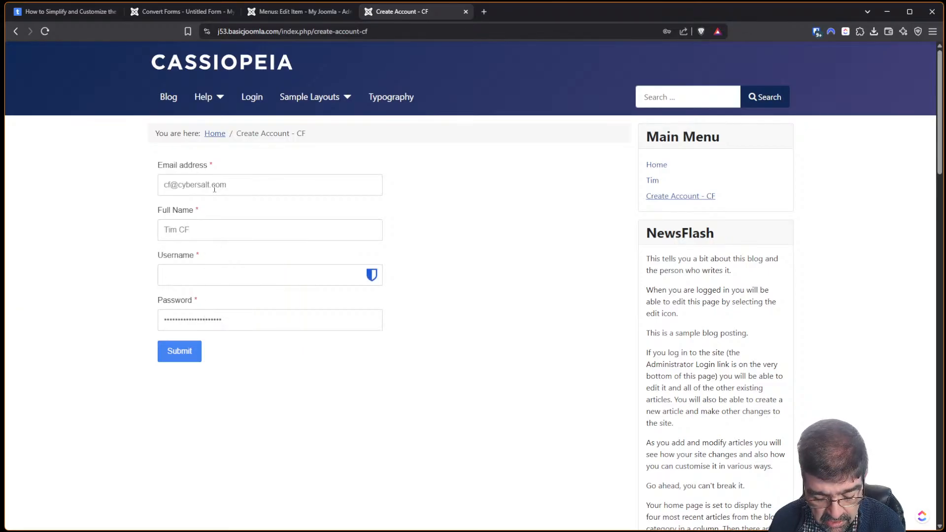
pyautogui.write('timcf')
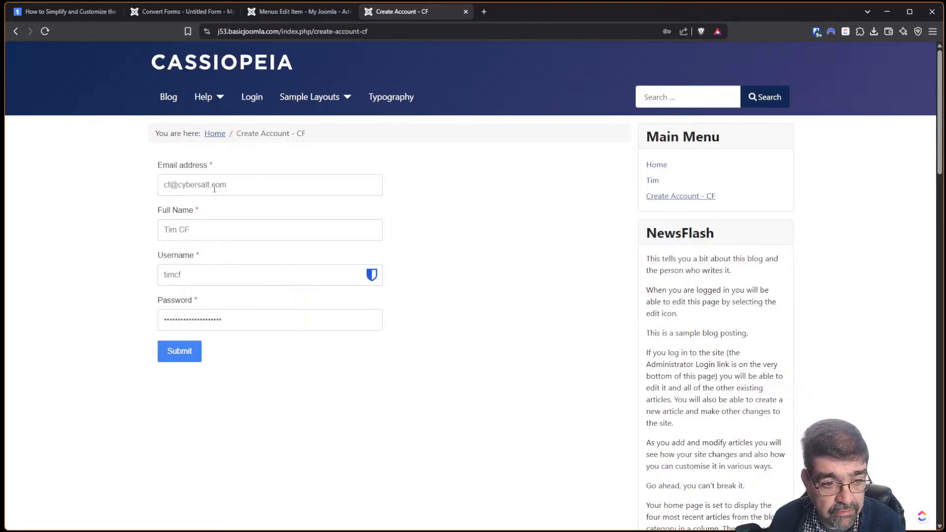
pyautogui.press('Tab')
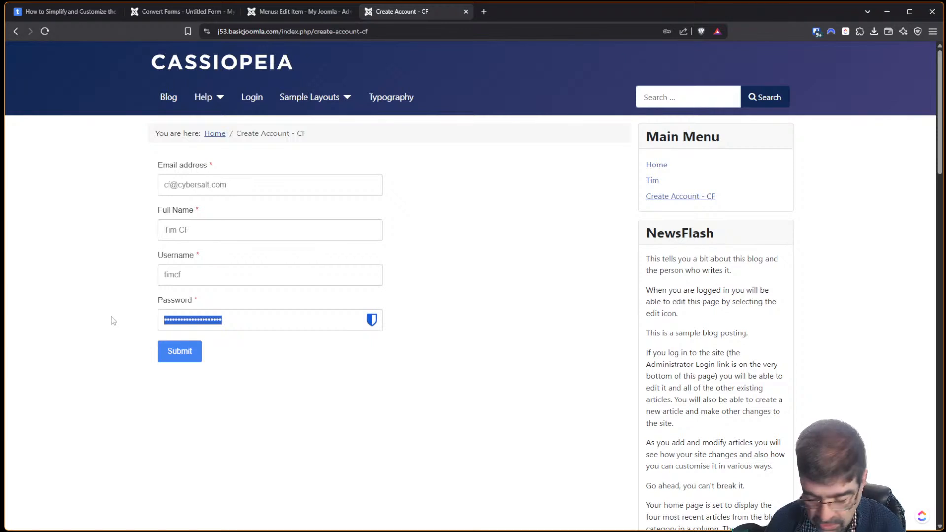
pyautogui.press('BackSpace')
pyautogui.rightClick(214, 329)
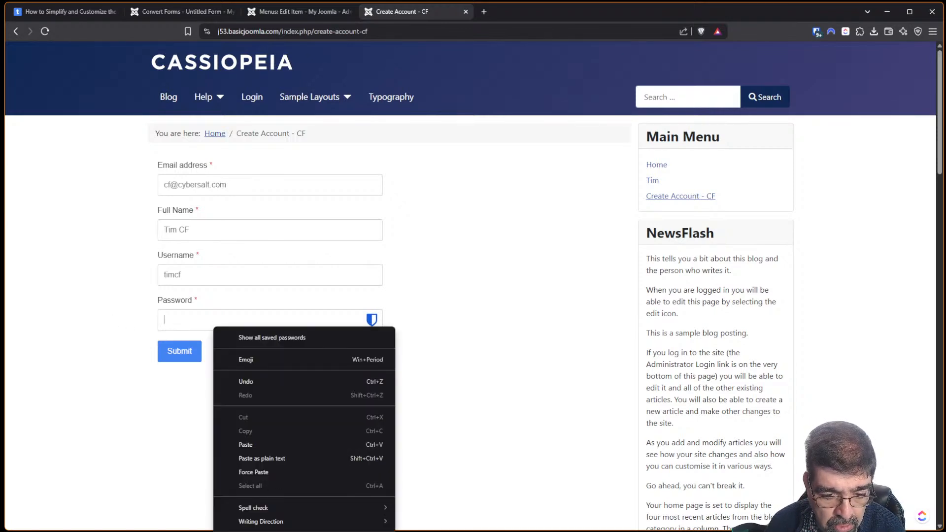
pyautogui.press('Escape')
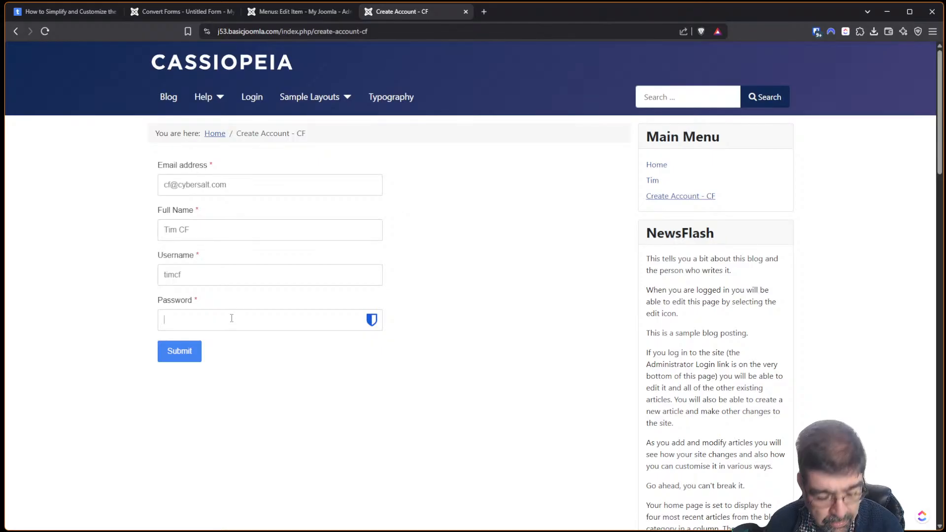
pyautogui.hotkey('ctrl', 'v')
pyautogui.click(187, 351)
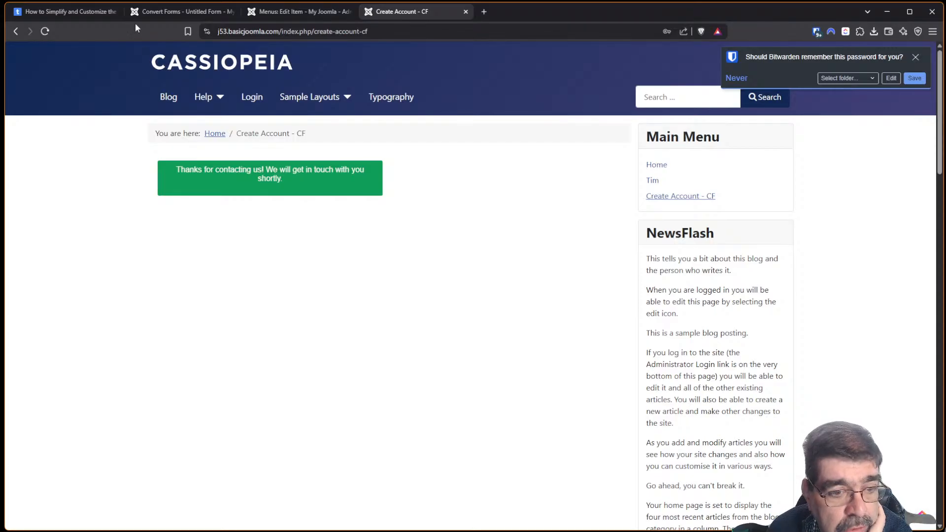
# Close the menu item editor and open the Users > Manage list.
pyautogui.click(153, 14)
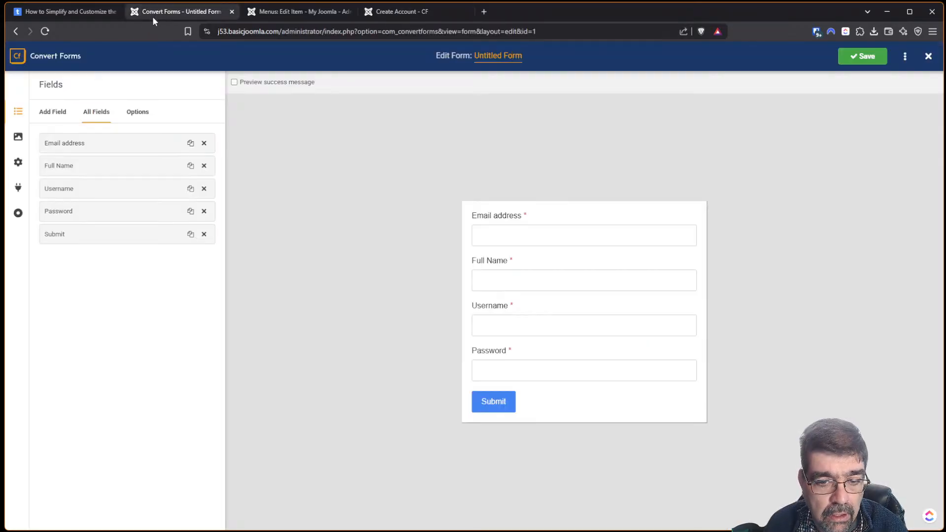
pyautogui.click(31, 15)
pyautogui.scroll(-3, 350, 141)
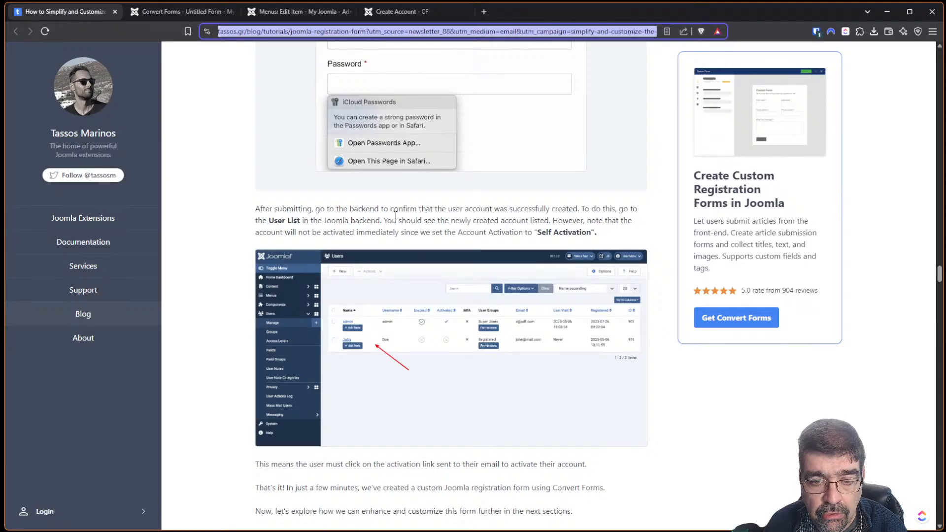
pyautogui.click(282, 14)
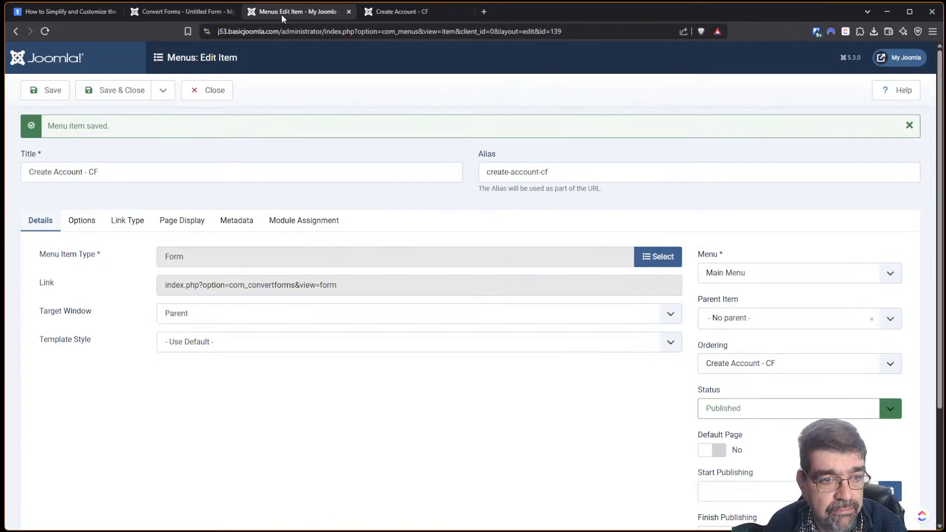
pyautogui.click(226, 96)
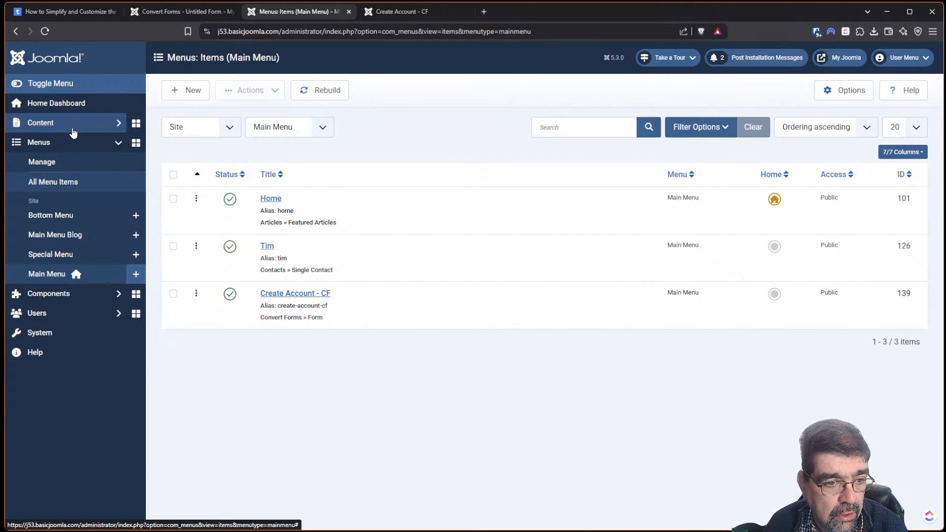
pyautogui.click(39, 314)
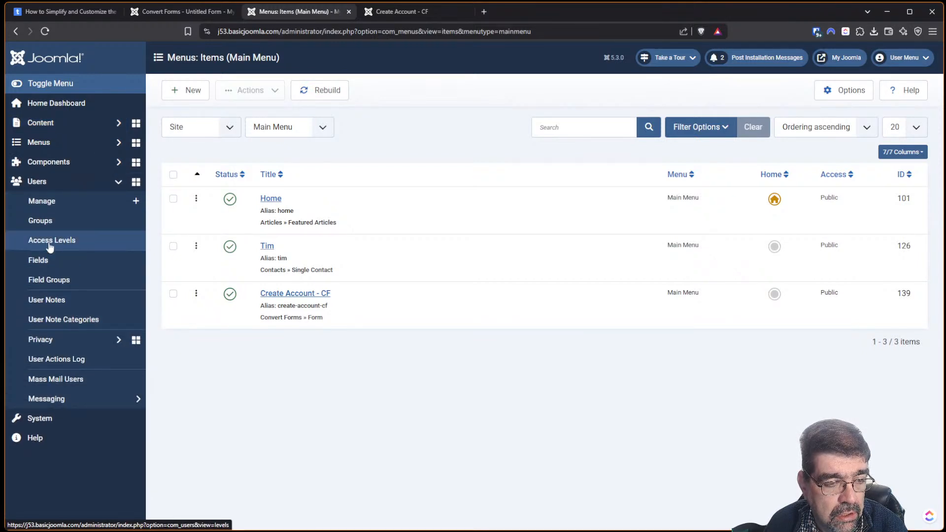
pyautogui.click(53, 204)
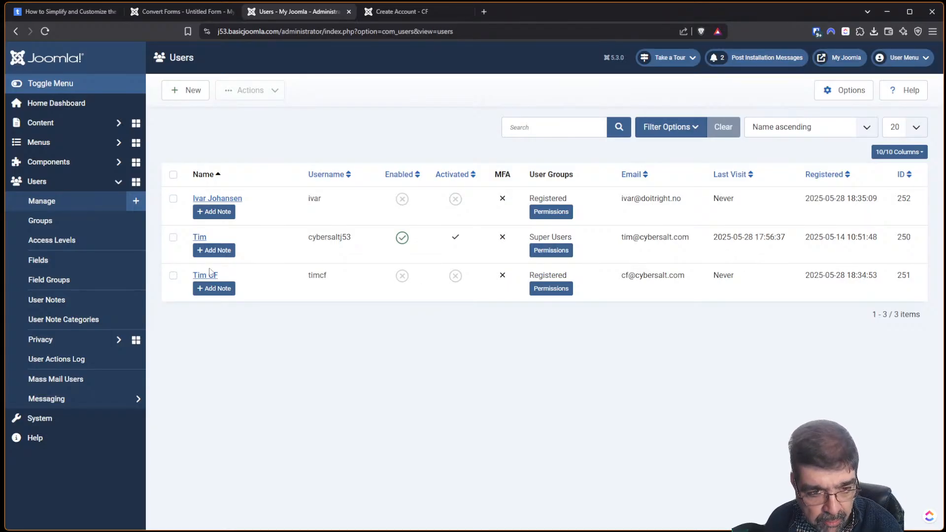
# Return to the tutorial article and scroll to its next section.
pyautogui.click(174, 13)
pyautogui.click(61, 13)
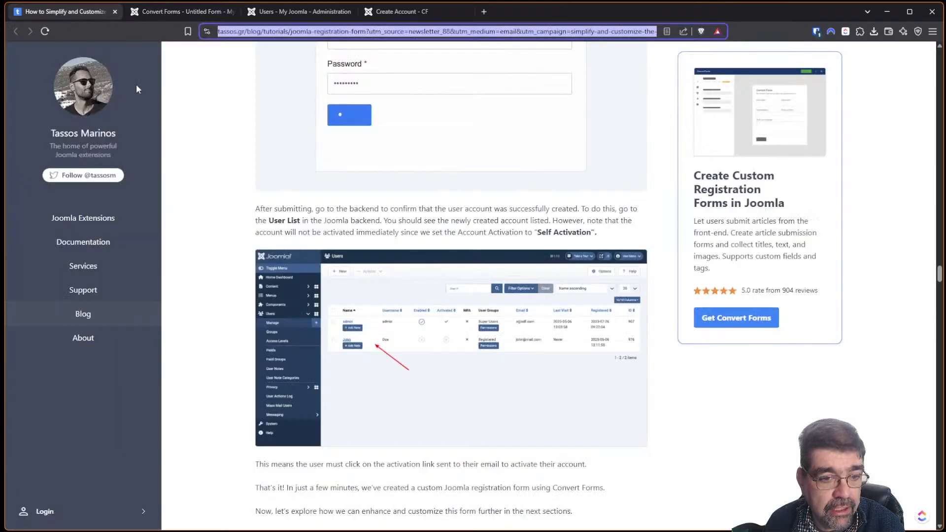
pyautogui.scroll(-3, 345, 221)
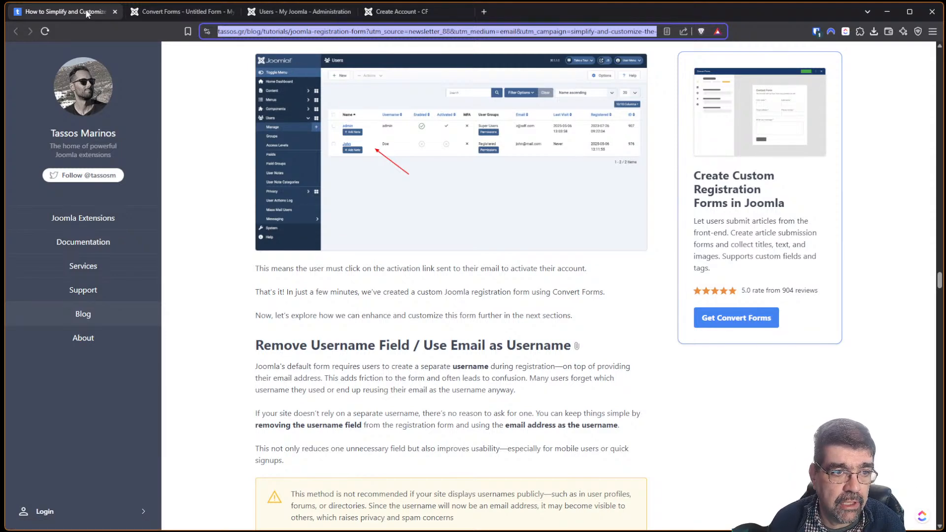
# Open Joomla's default account registration page from the site's Login Form.
pyautogui.click(286, 12)
pyautogui.click(386, 13)
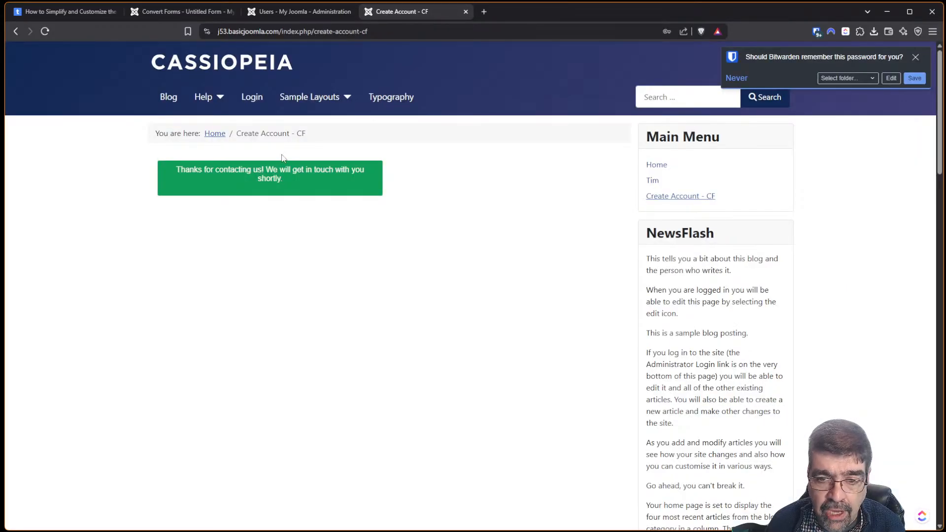
pyautogui.moveTo(939, 133); pyautogui.dragTo(934, 472)
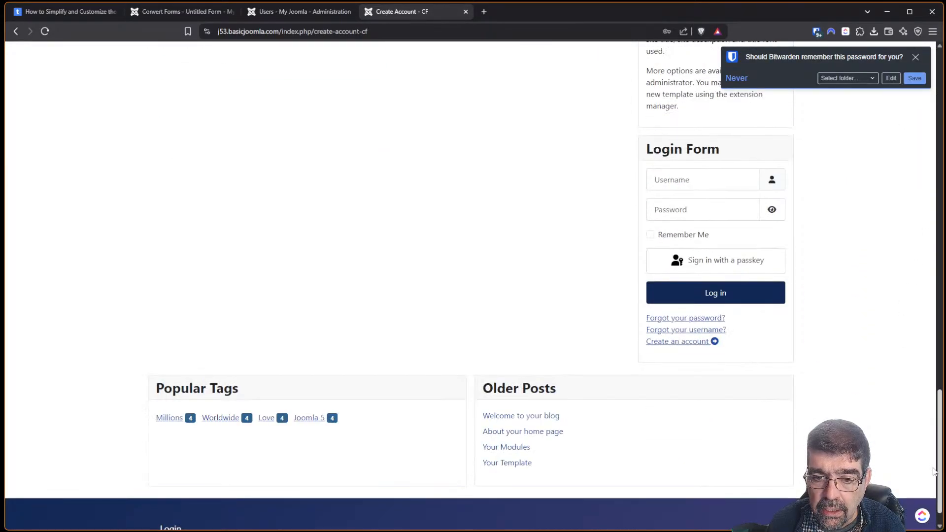
pyautogui.click(674, 344)
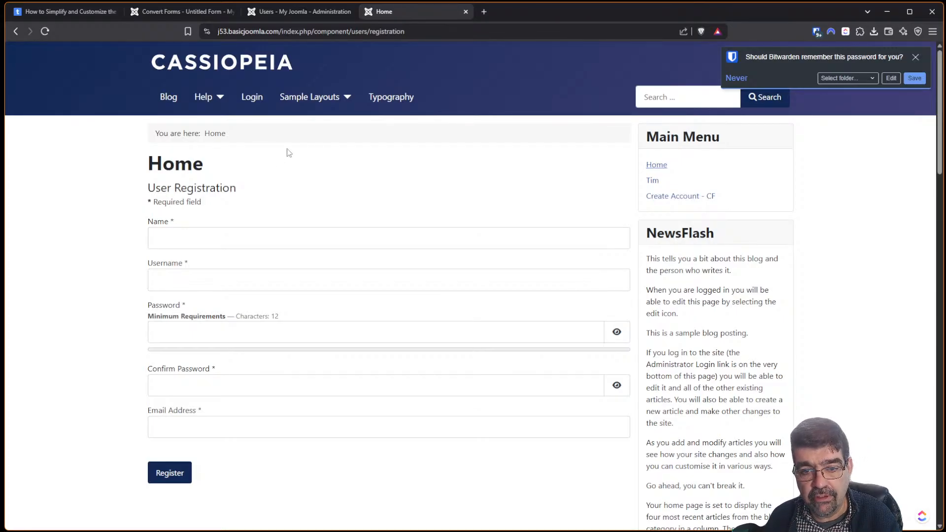
# Scroll through the default registration page, then return to the tutorial article.
pyautogui.moveTo(942, 157); pyautogui.dragTo(942, 437)
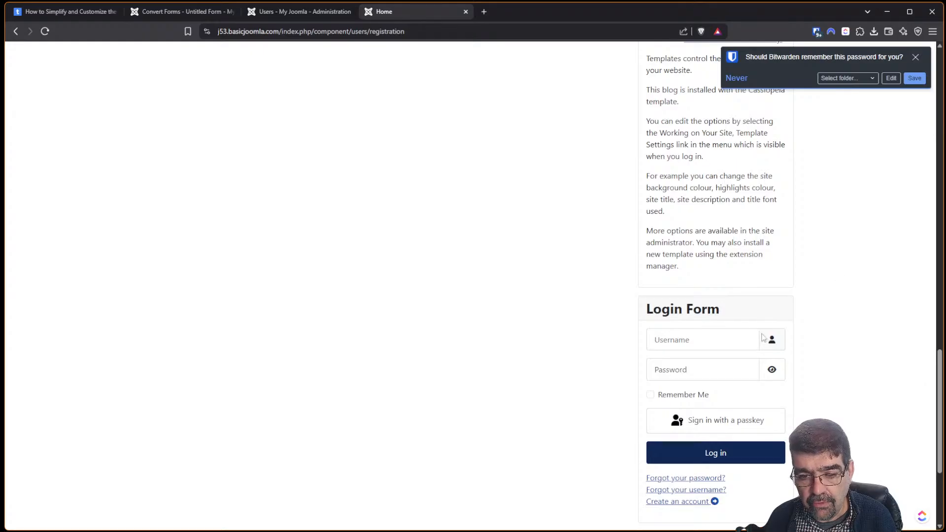
pyautogui.scroll(-1, 698, 354)
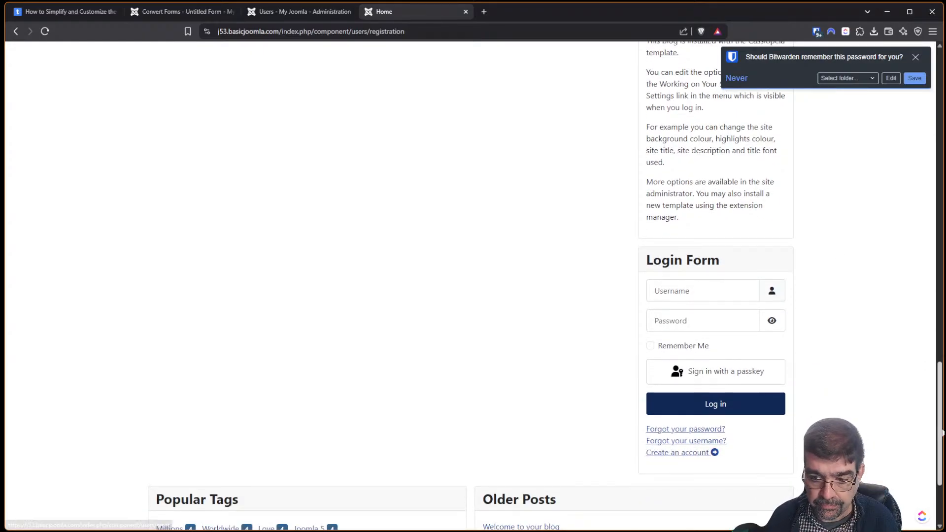
pyautogui.scroll(2, 932, 411)
pyautogui.scroll(-3, 931, 411)
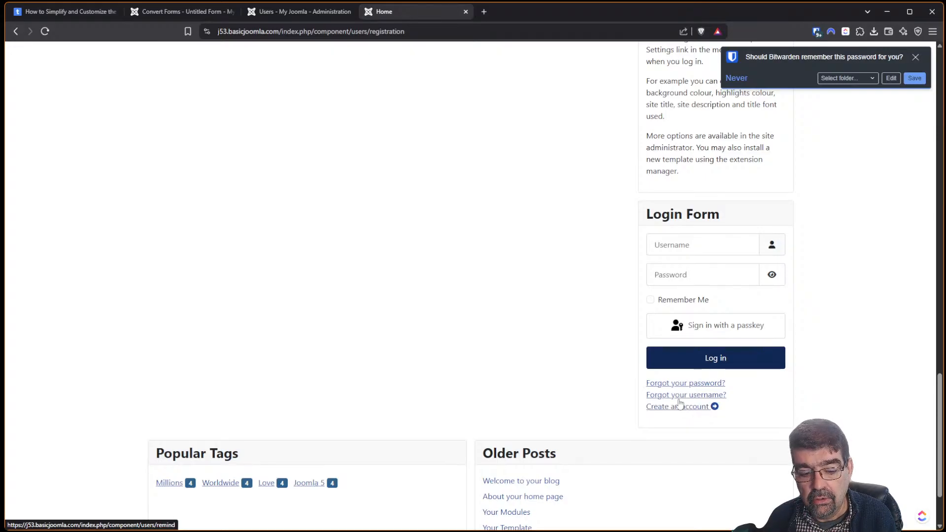
pyautogui.moveTo(939, 409); pyautogui.dragTo(647, 378)
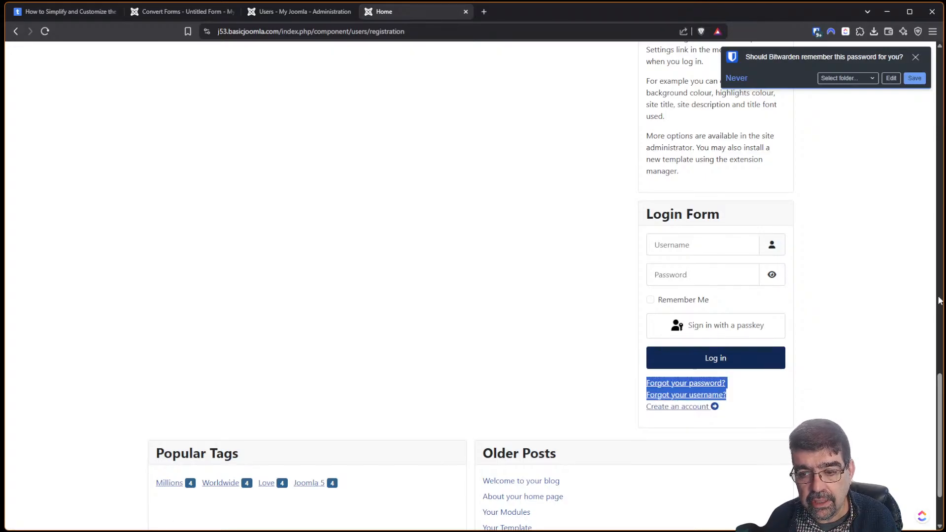
pyautogui.click(66, 11)
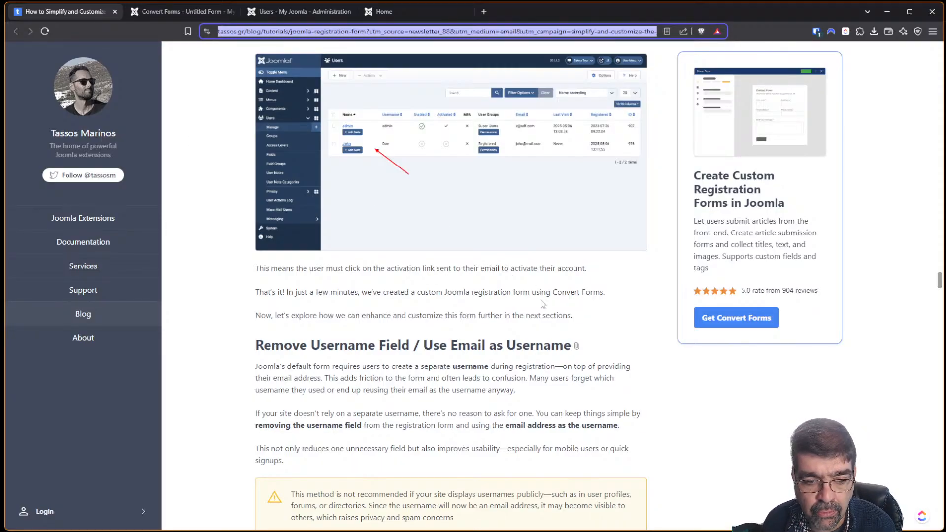
pyautogui.scroll(-1, 526, 290)
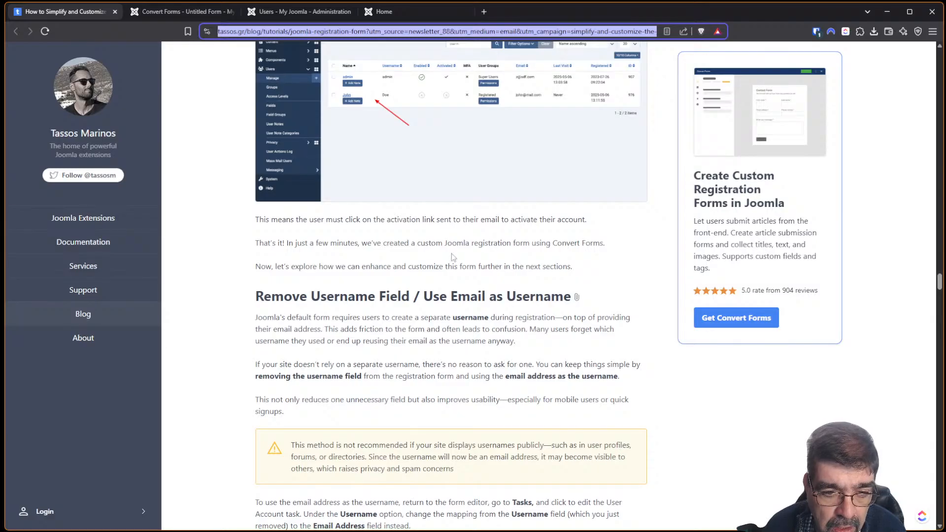
pyautogui.scroll(-2, 361, 266)
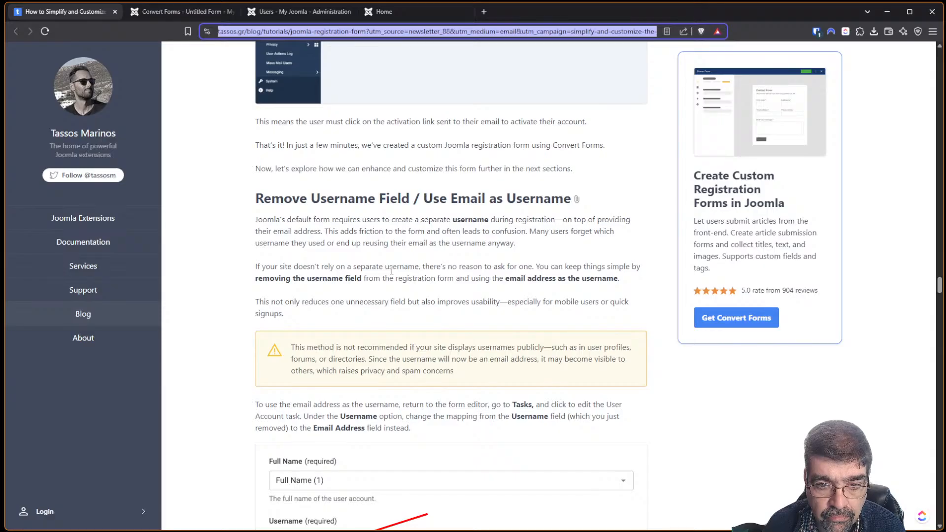
pyautogui.scroll(-1, 391, 271)
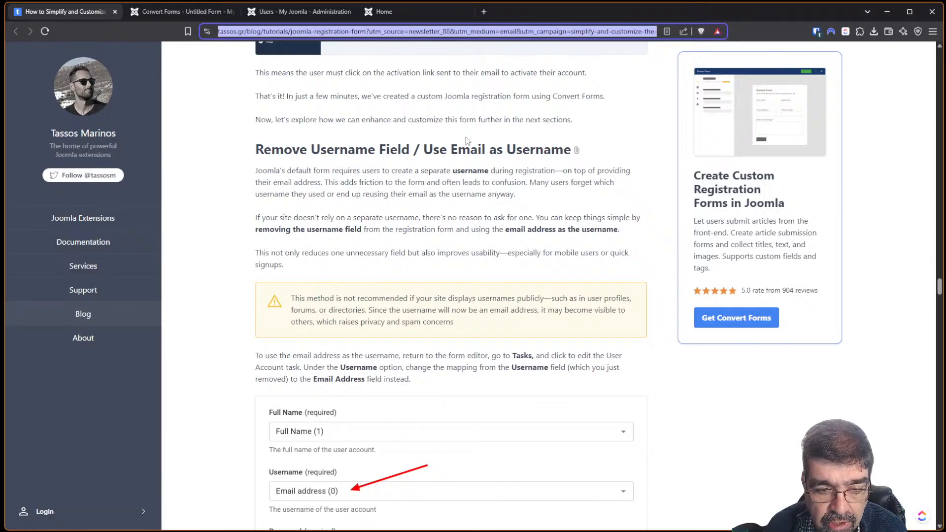
pyautogui.scroll(-2, 468, 141)
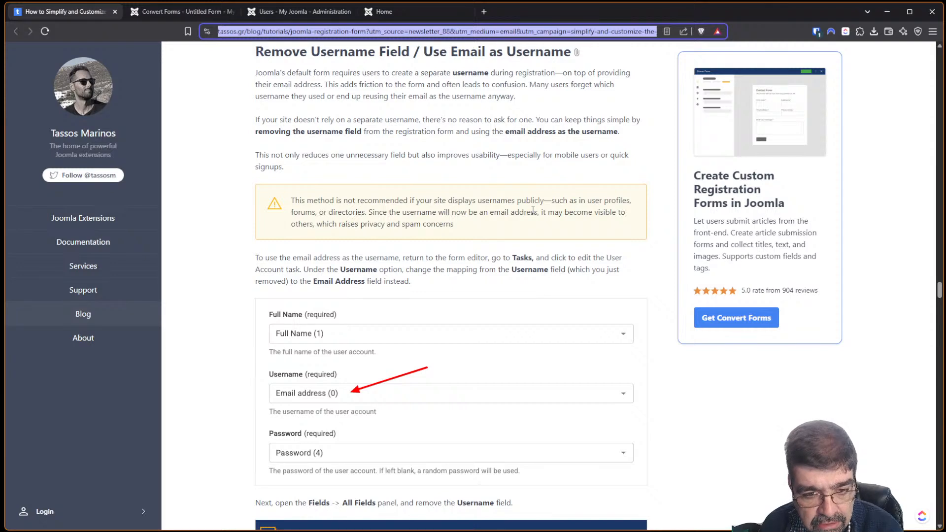
pyautogui.scroll(-3, 533, 210)
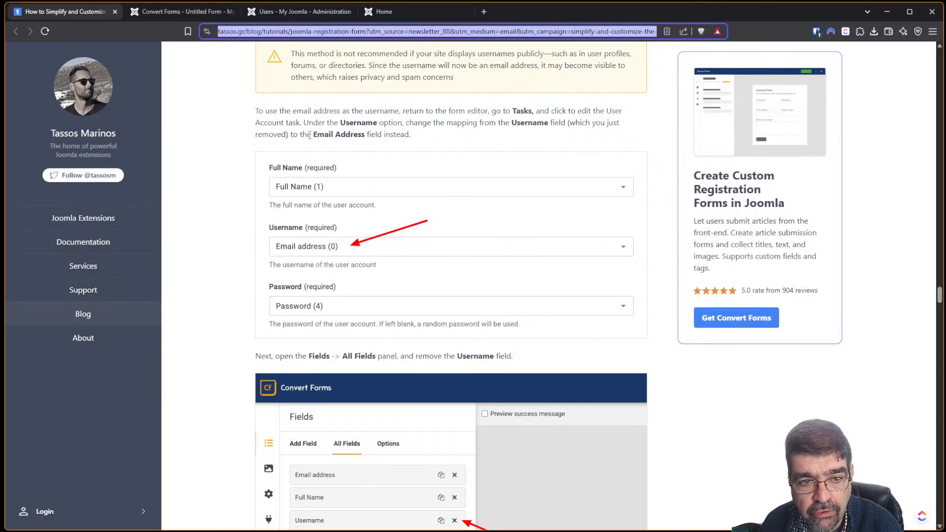
# Open the New User Account Task settings from the form's Tasks panel.
pyautogui.click(163, 15)
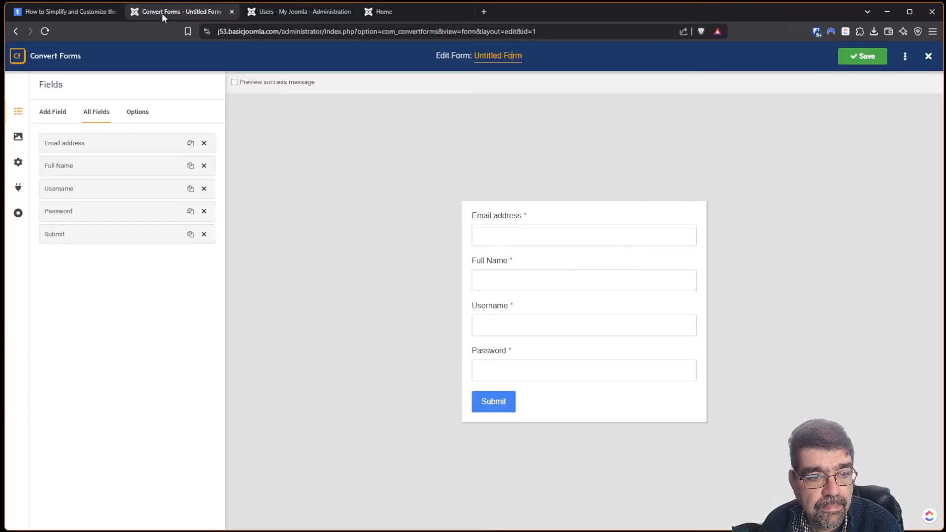
pyautogui.click(18, 187)
pyautogui.click(102, 147)
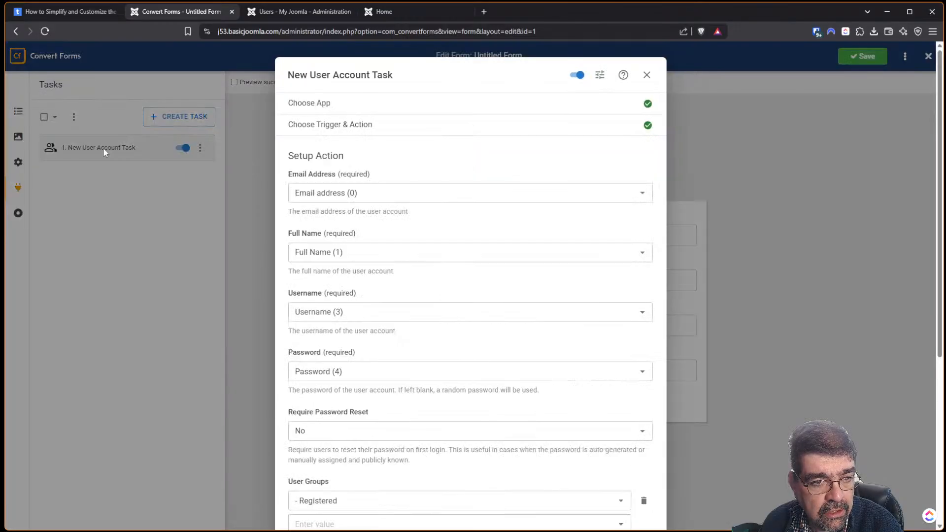
pyautogui.click(69, 12)
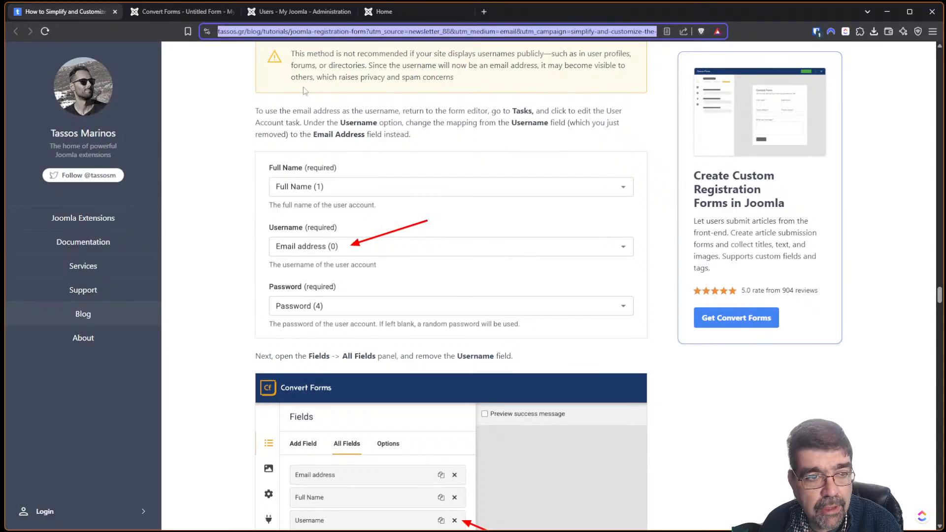
pyautogui.click(165, 15)
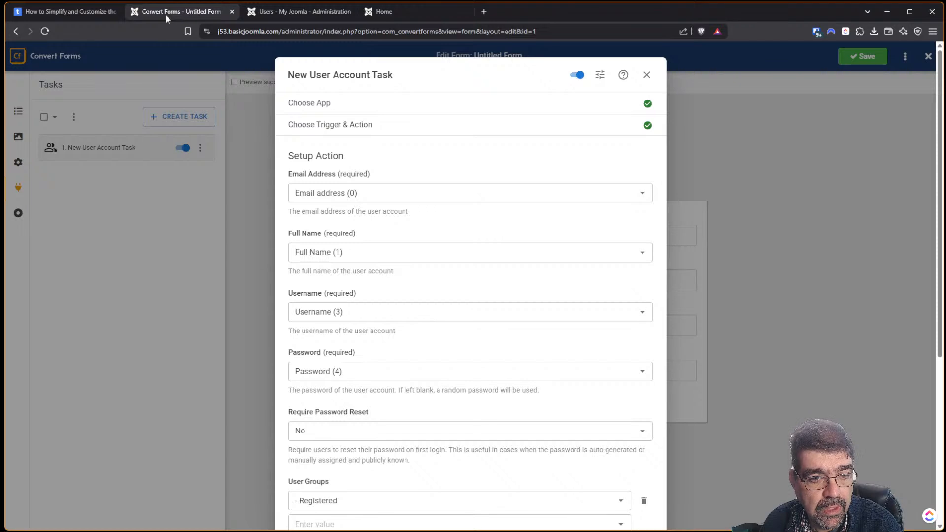
# Keep Email mapped to Email address (0) and map Username to Email address (0).
pyautogui.click(389, 194)
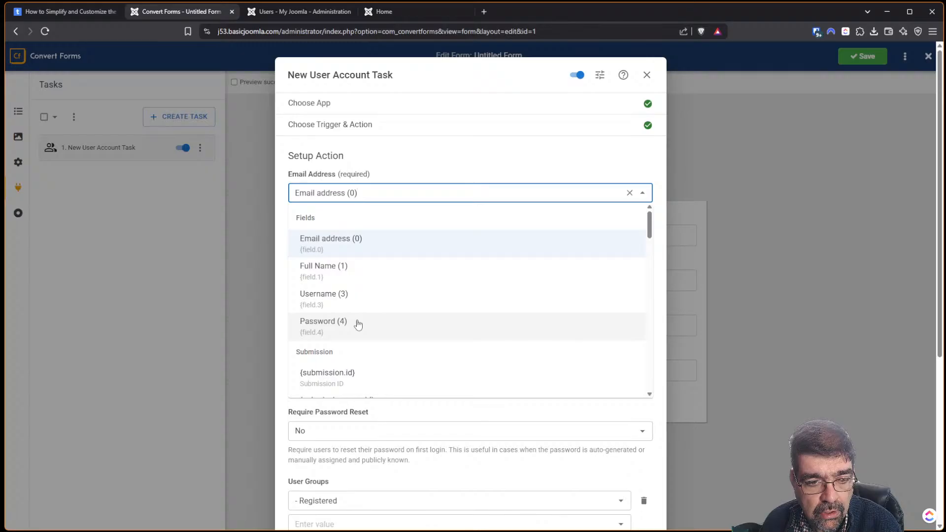
pyautogui.click(413, 155)
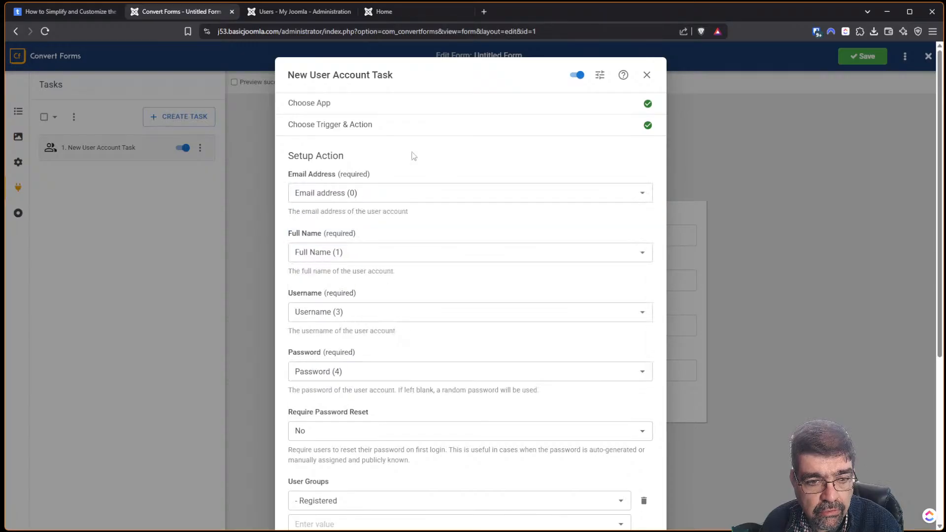
pyautogui.click(349, 311)
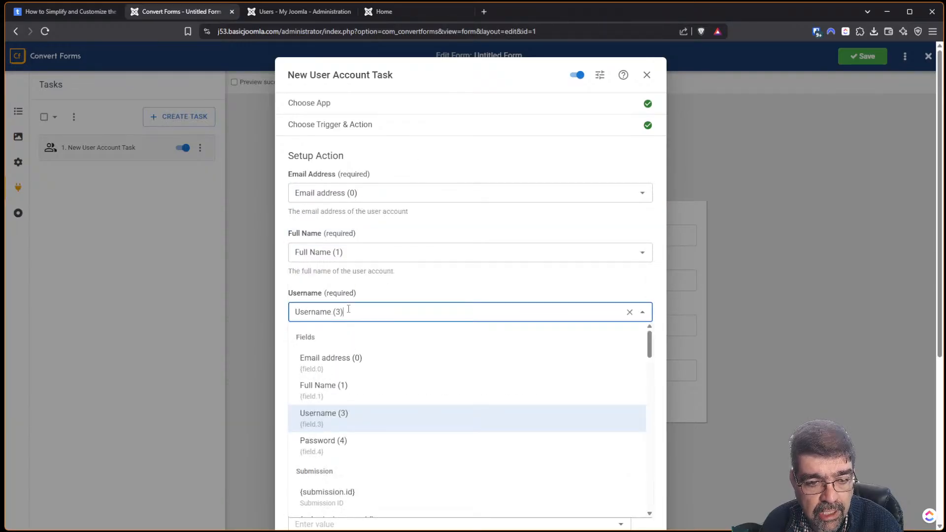
pyautogui.click(333, 358)
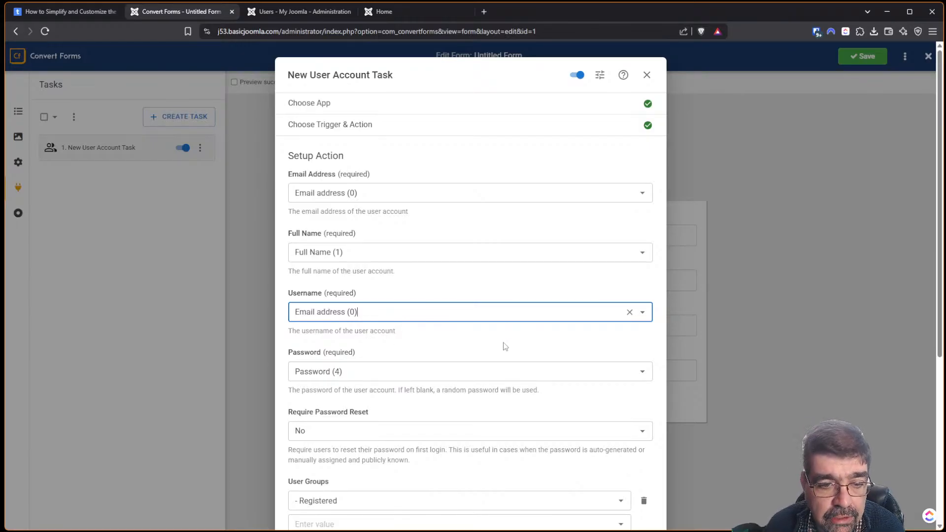
# Save the New User Account Task settings.
pyautogui.scroll(-4, 506, 343)
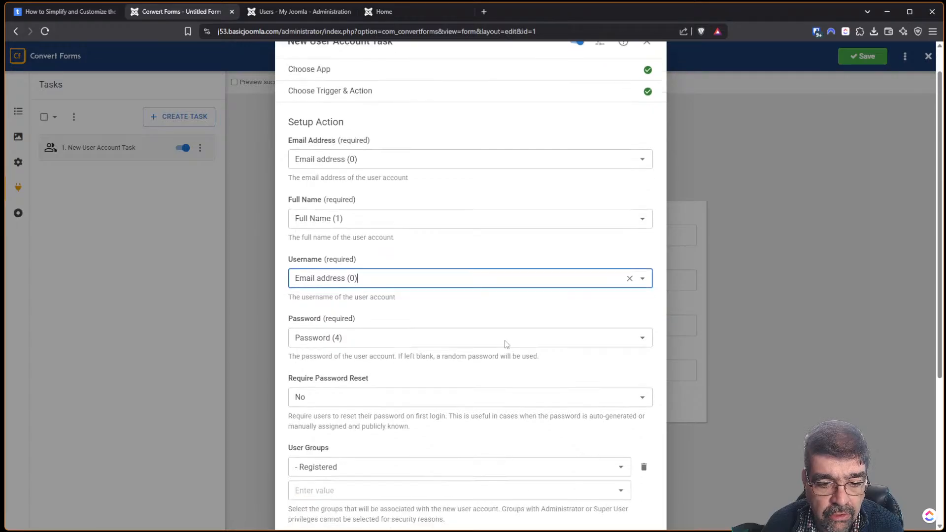
pyautogui.click(54, 13)
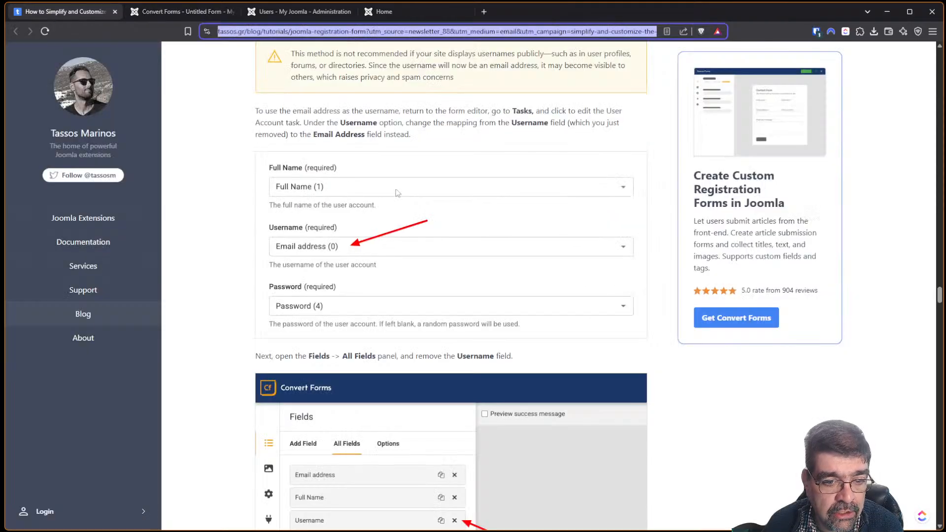
pyautogui.scroll(-4, 426, 204)
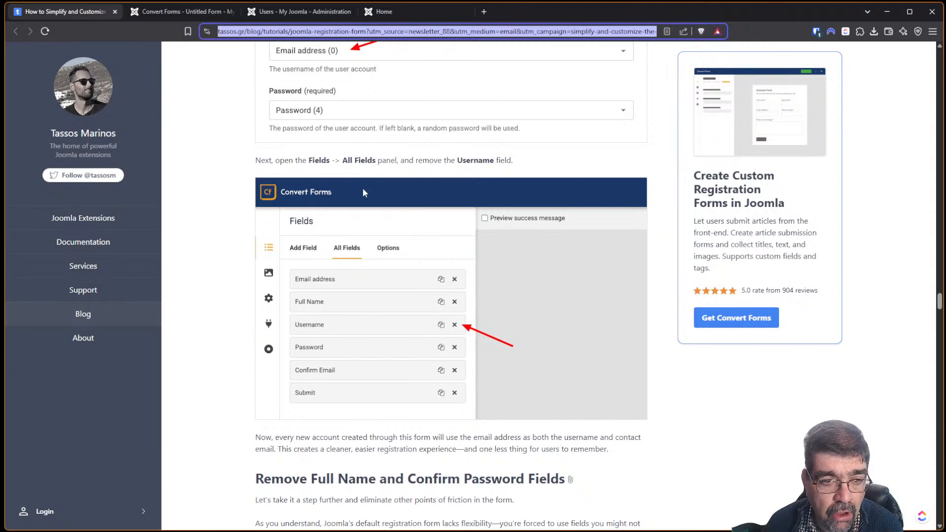
pyautogui.click(168, 15)
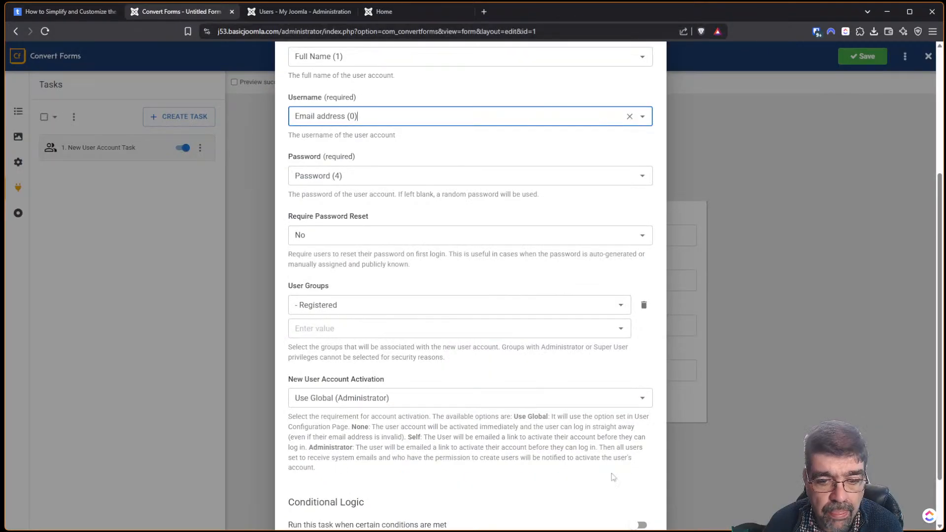
pyautogui.scroll(-1, 469, 493)
pyautogui.click(470, 512)
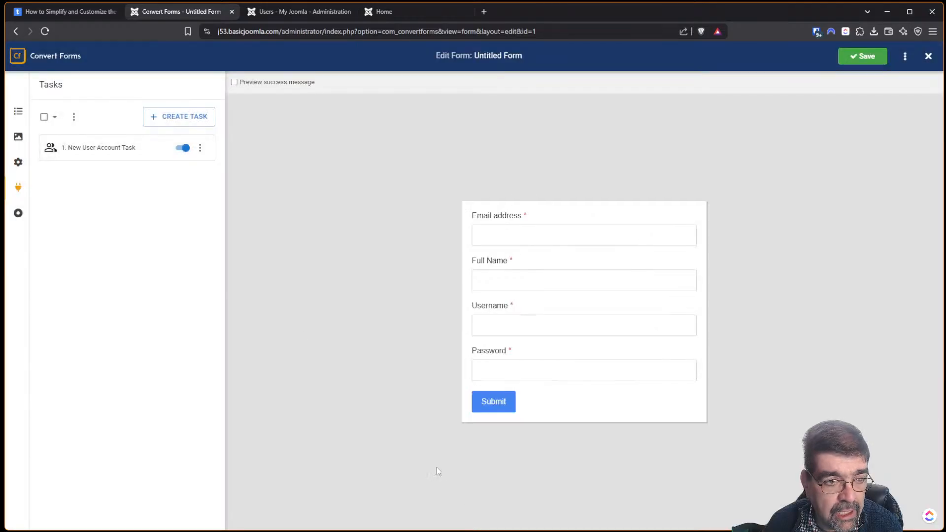
# Delete the Username field from All Fields and save the form.
pyautogui.click(18, 111)
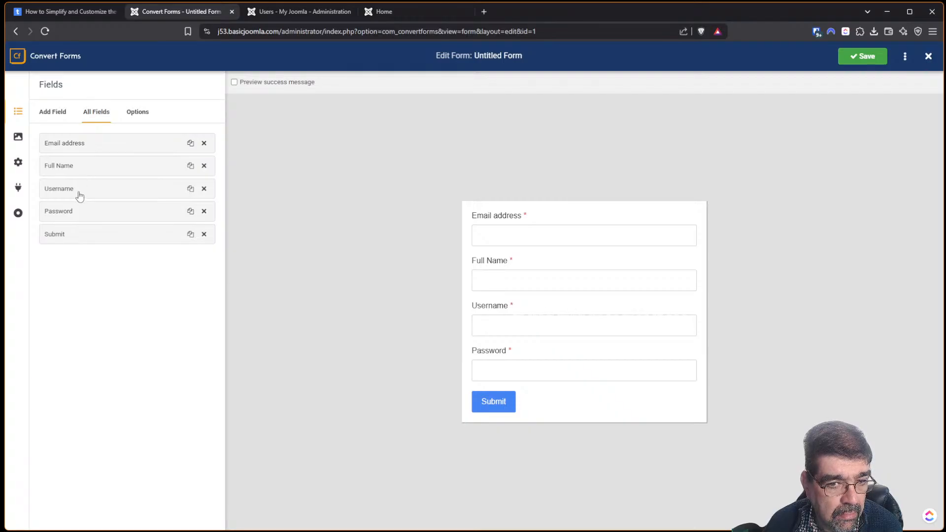
pyautogui.click(204, 188)
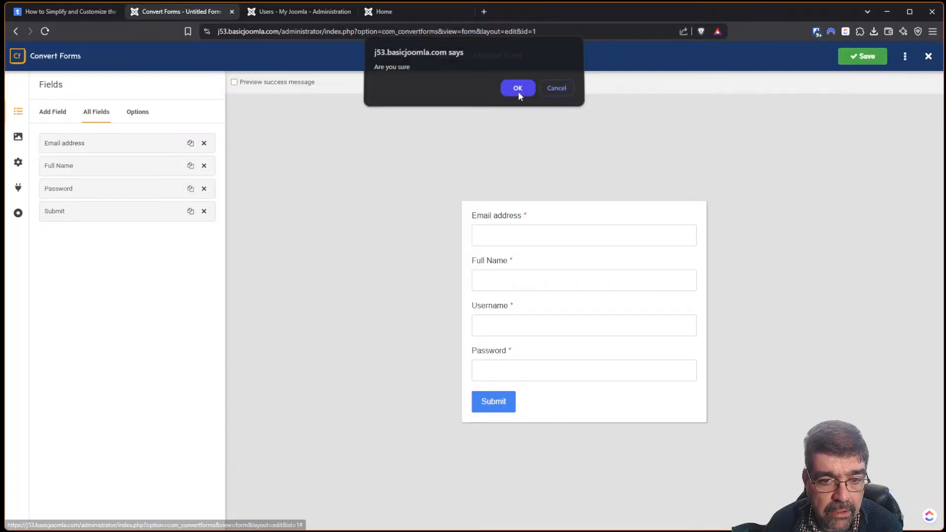
pyautogui.click(517, 90)
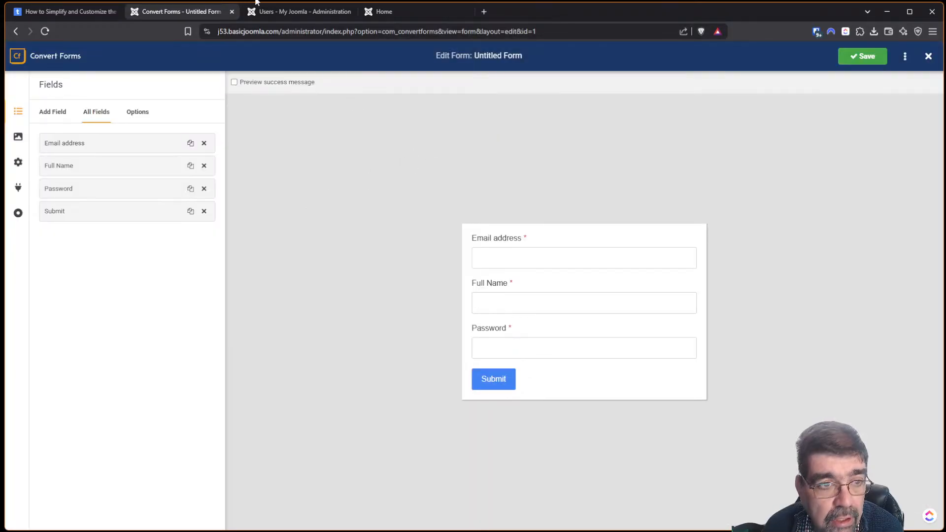
pyautogui.click(868, 55)
# Open the site's Create Account - CF page and select the Email address text.
pyautogui.click(64, 10)
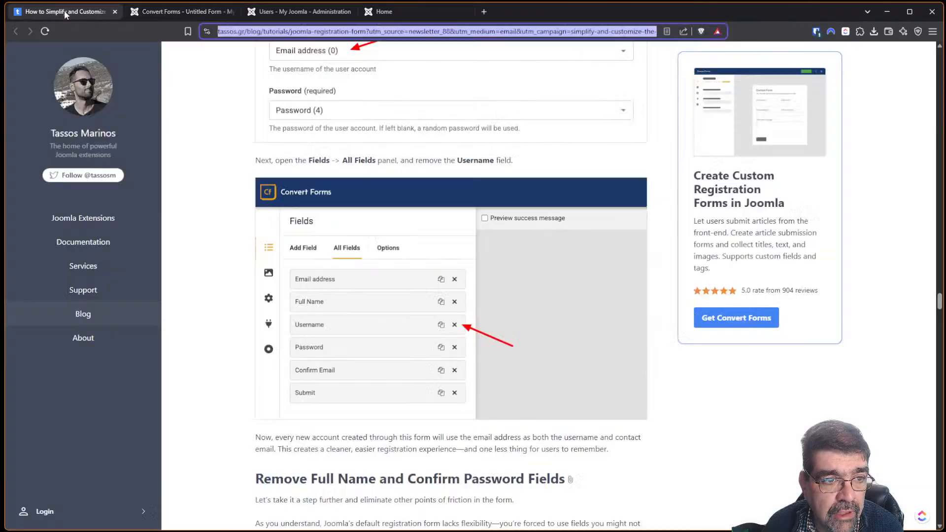
pyautogui.scroll(-5, 394, 164)
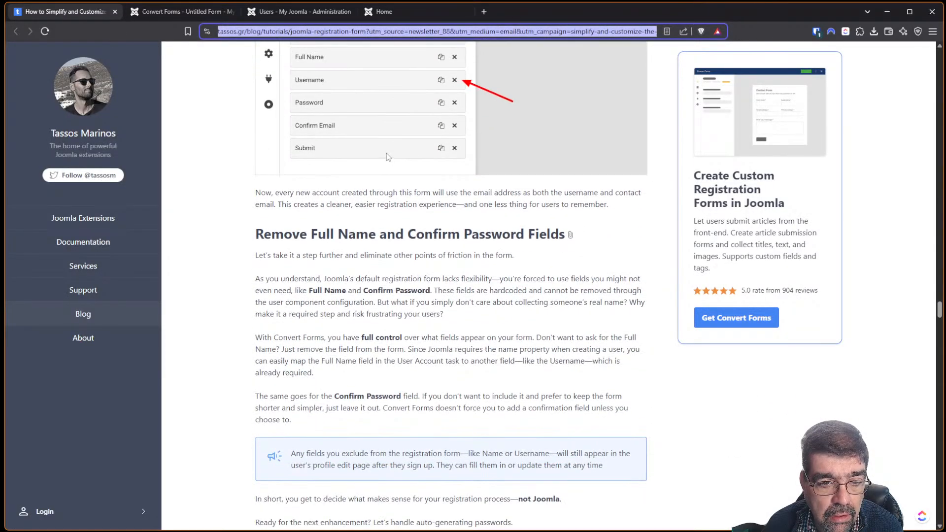
pyautogui.scroll(-2, 383, 147)
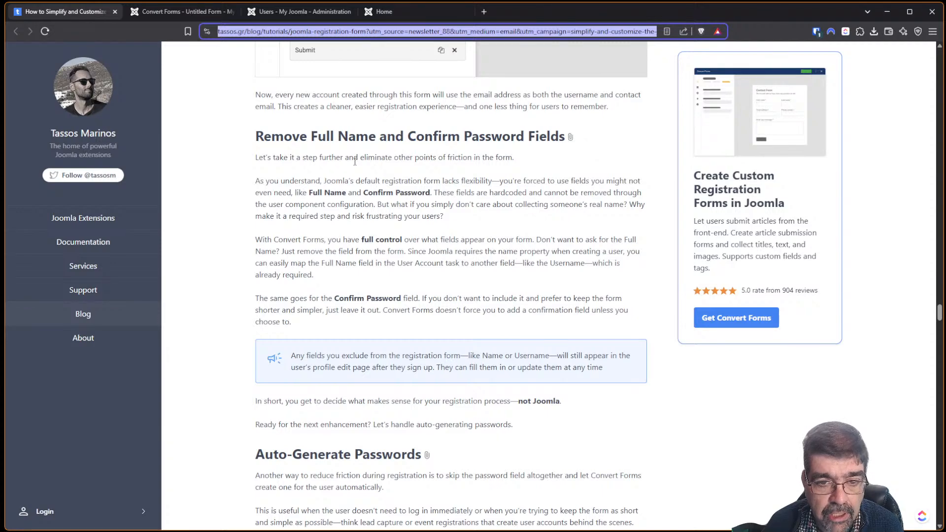
pyautogui.scroll(3, 355, 161)
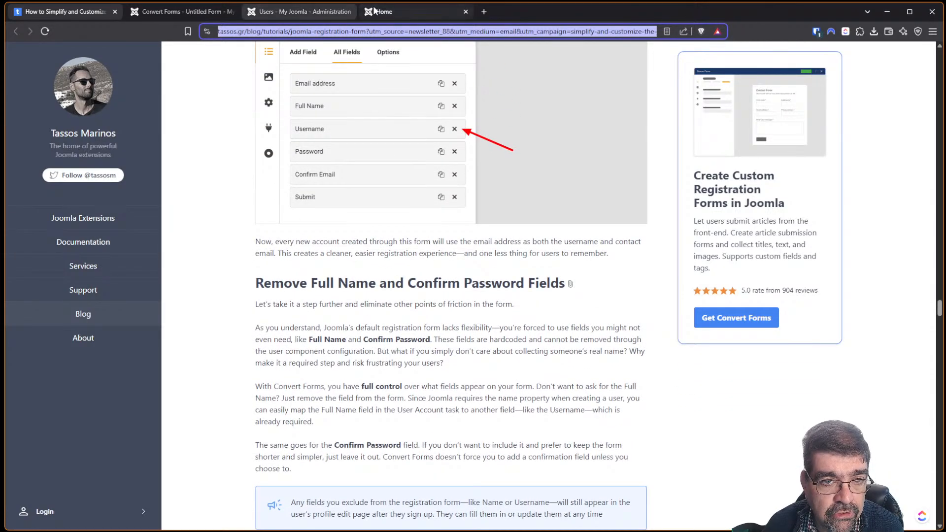
pyautogui.click(375, 11)
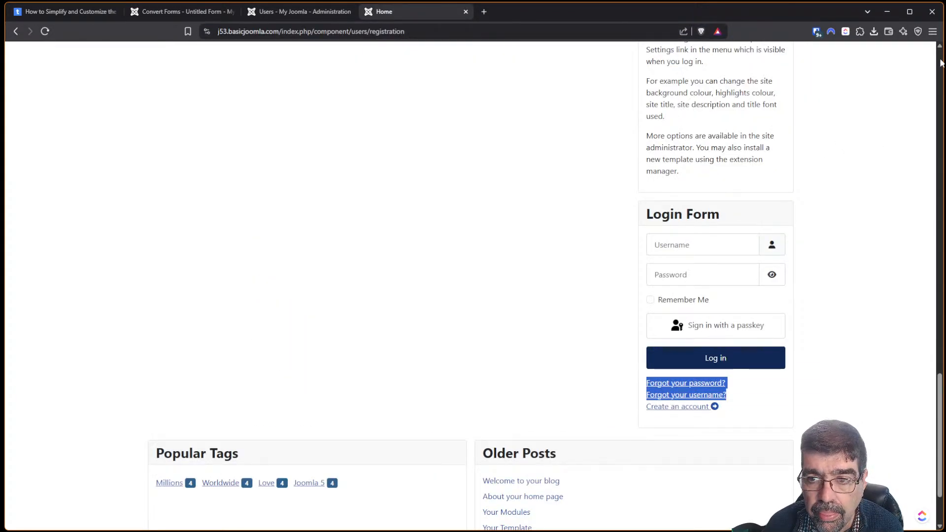
pyautogui.scroll(15, 942, 63)
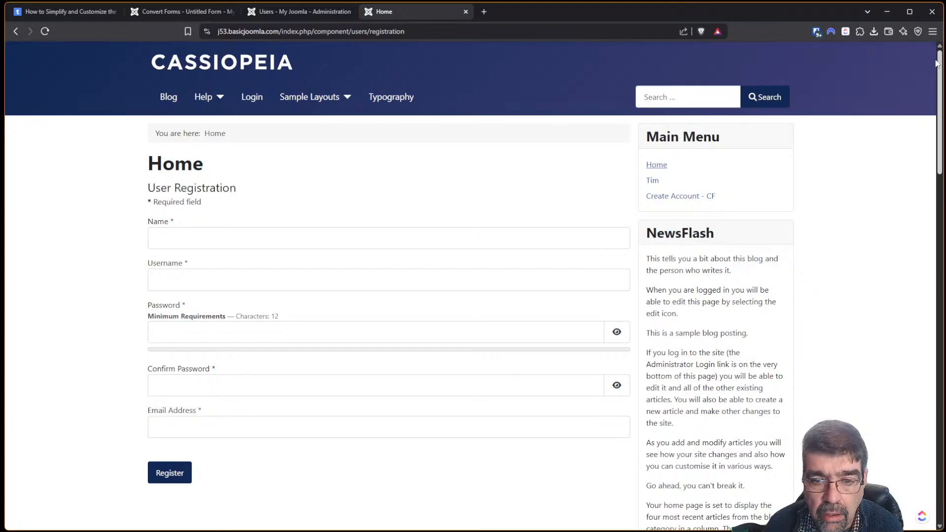
pyautogui.click(661, 196)
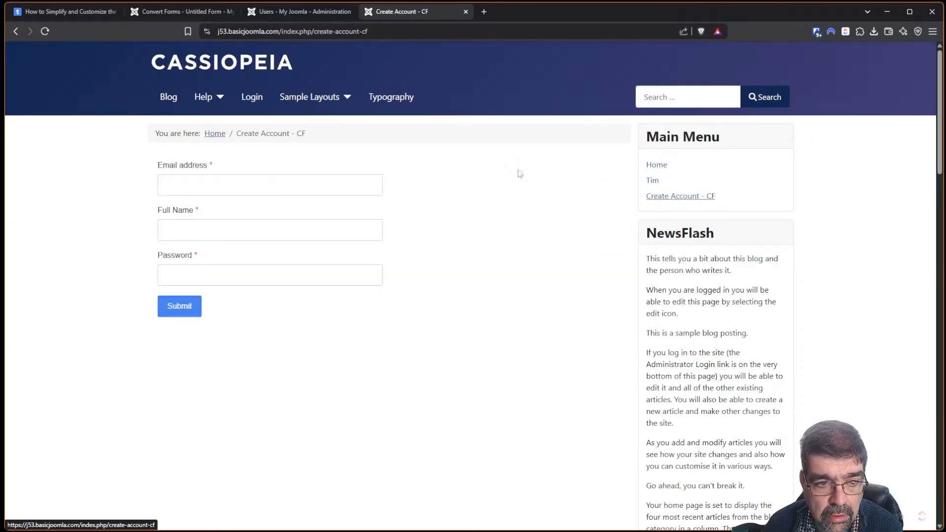
pyautogui.click(225, 183)
pyautogui.moveTo(215, 184); pyautogui.dragTo(132, 182)
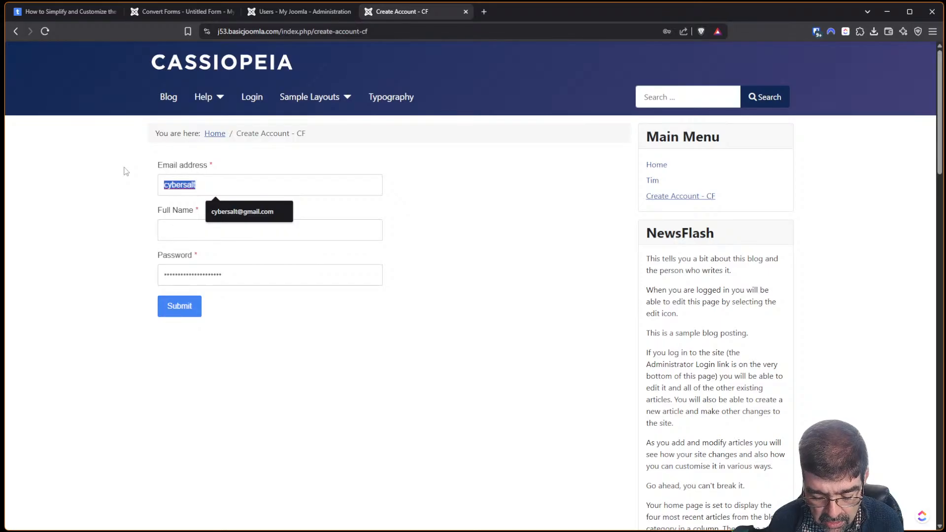
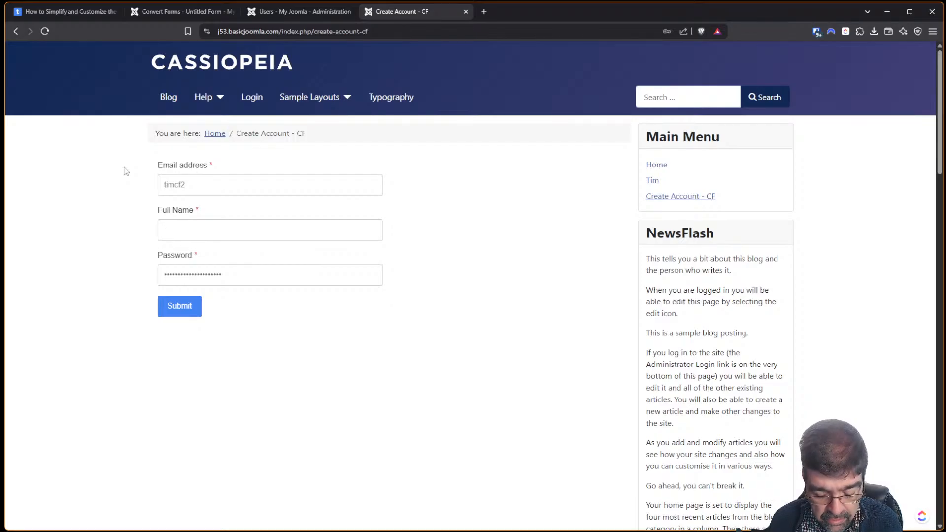
# Enter a test email, full name and pasted password, then submit the three-field form.
pyautogui.hotkey('shift', 'Tab')
pyautogui.press('End')
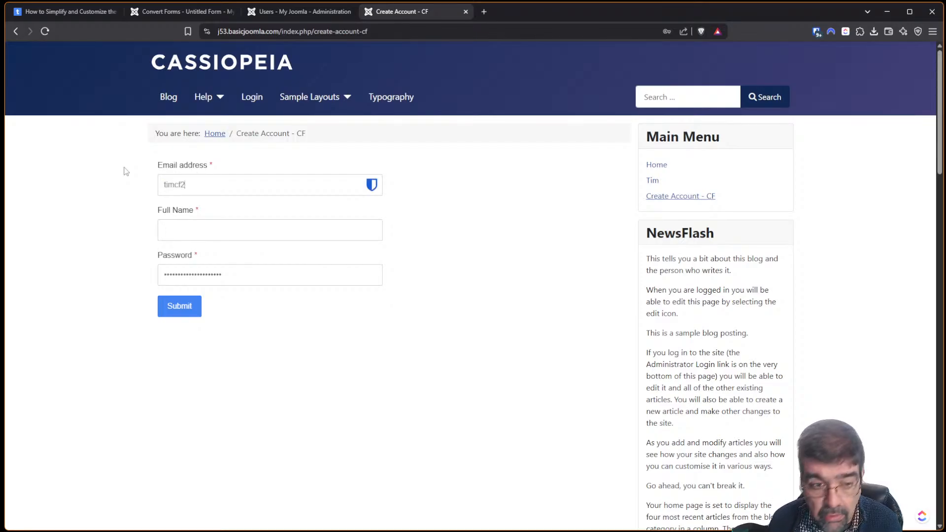
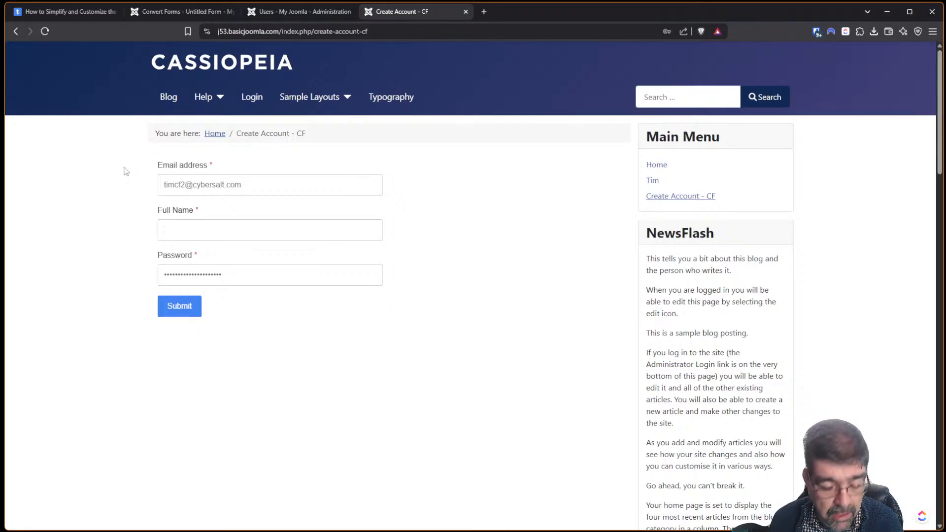
pyautogui.write('Tim')
pyautogui.press('Tab')
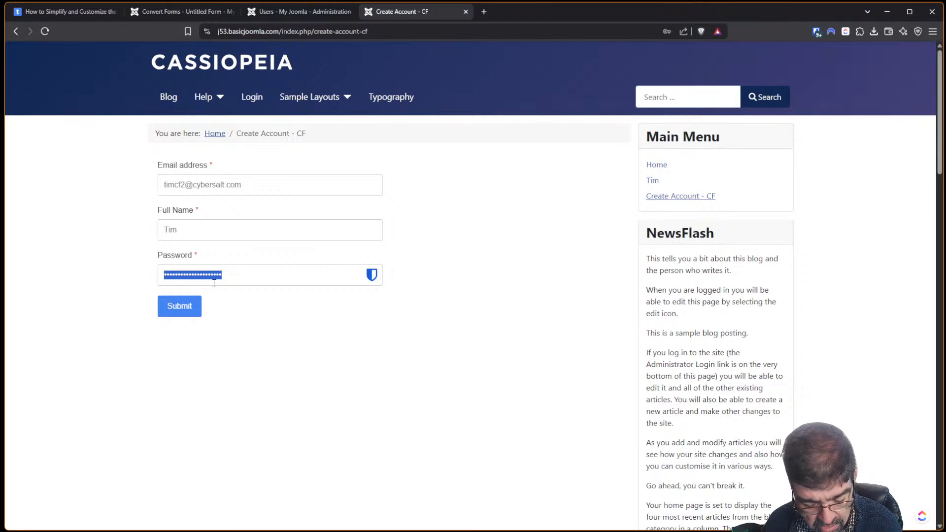
pyautogui.hotkey('ctrl', 'v')
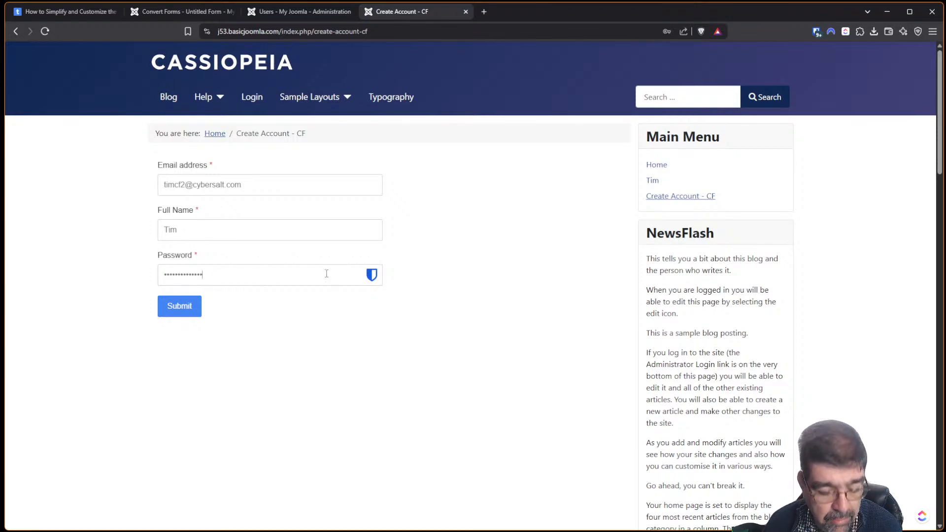
pyautogui.press('super+v')
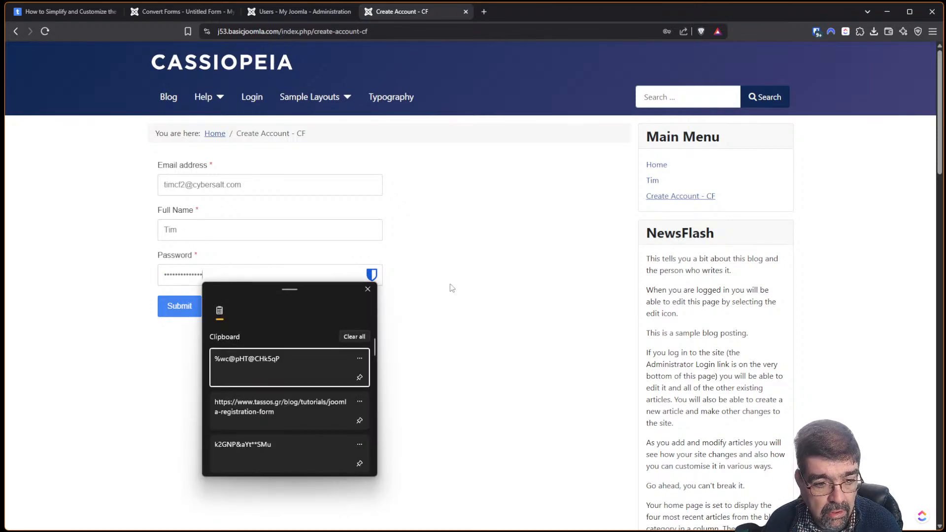
pyautogui.click(452, 287)
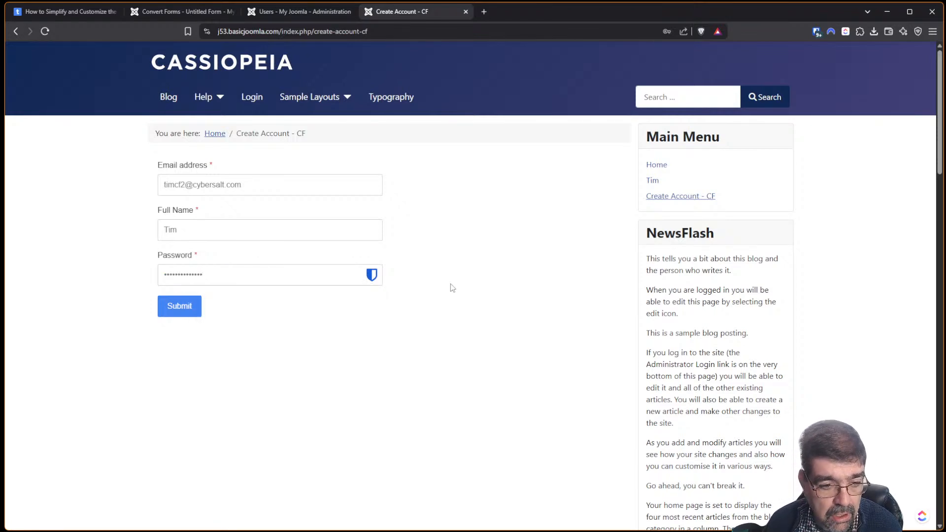
pyautogui.click(197, 308)
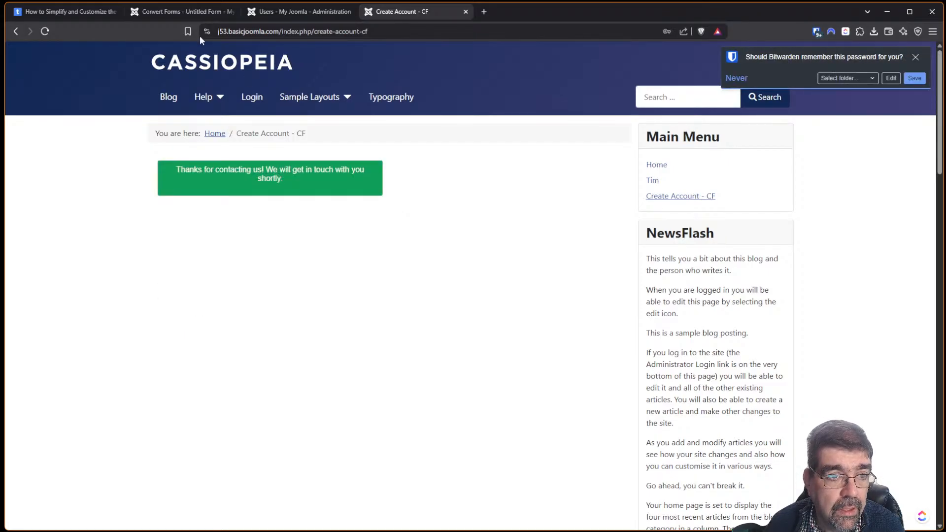
pyautogui.click(135, 16)
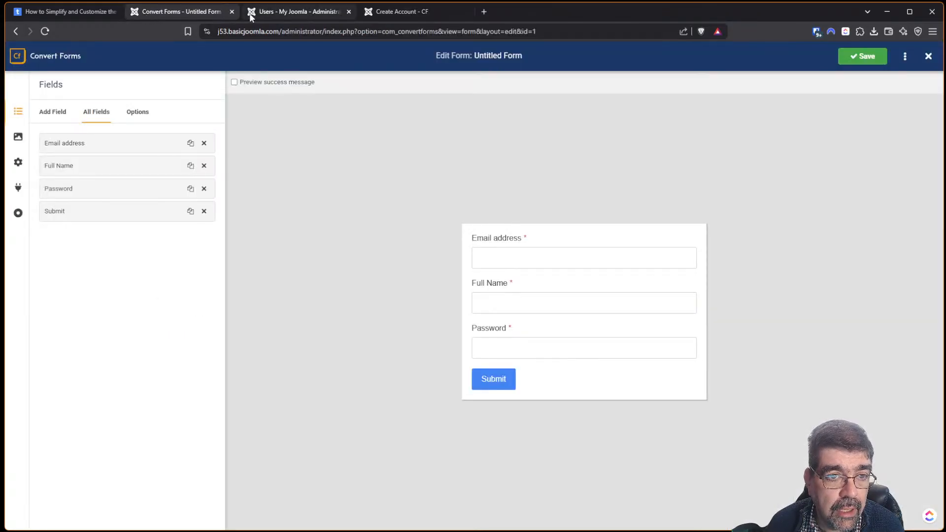
# Reload the Users list to confirm the new account uses its email as username.
pyautogui.click(266, 13)
pyautogui.click(44, 31)
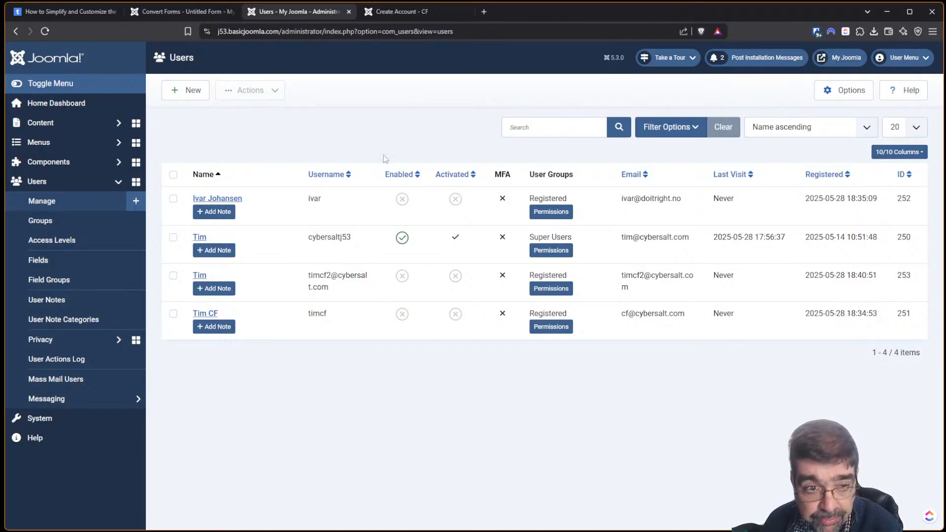
pyautogui.click(160, 11)
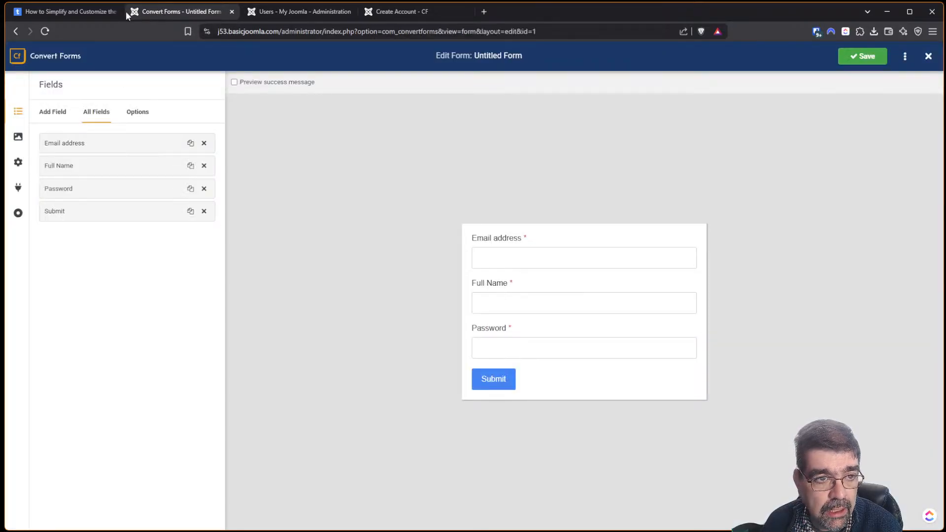
pyautogui.click(84, 13)
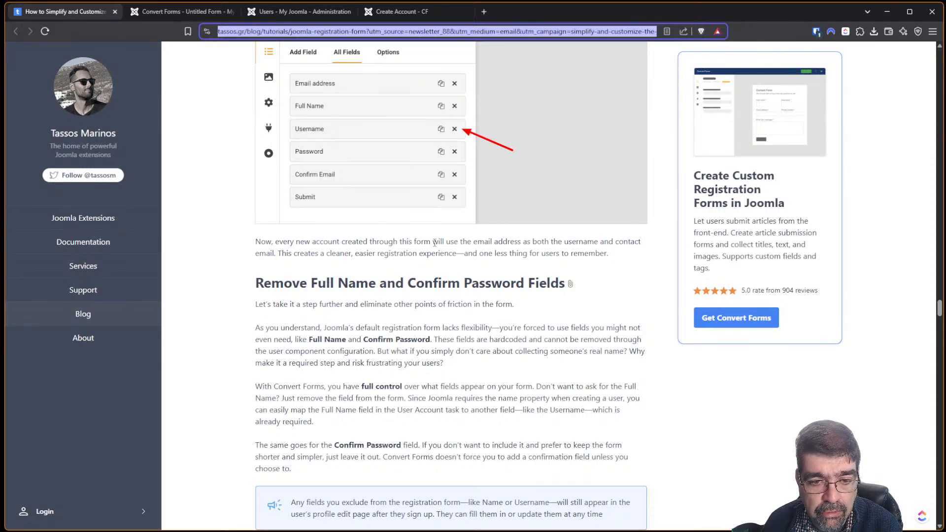
# Read the tutorial's Auto-Generate Passwords section, then return to the Create Account - CF page.
pyautogui.scroll(-3, 501, 242)
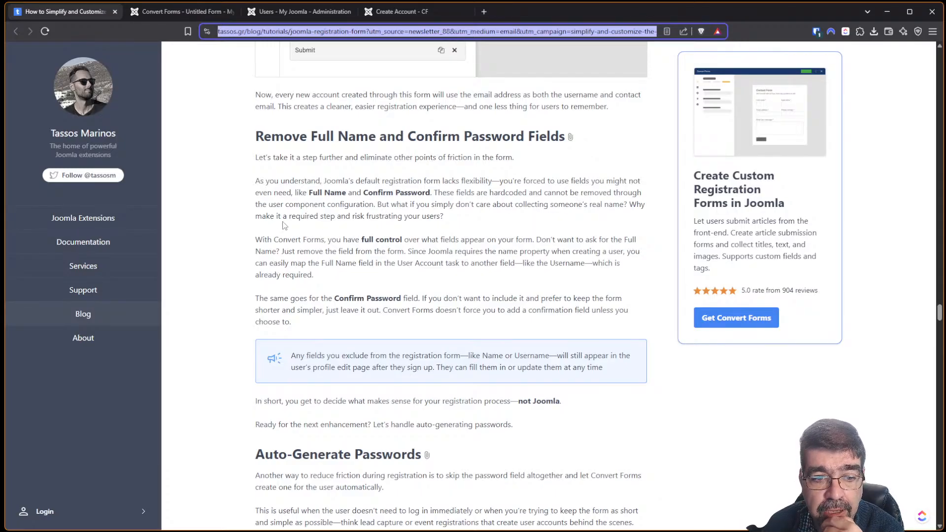
pyautogui.scroll(-2, 349, 212)
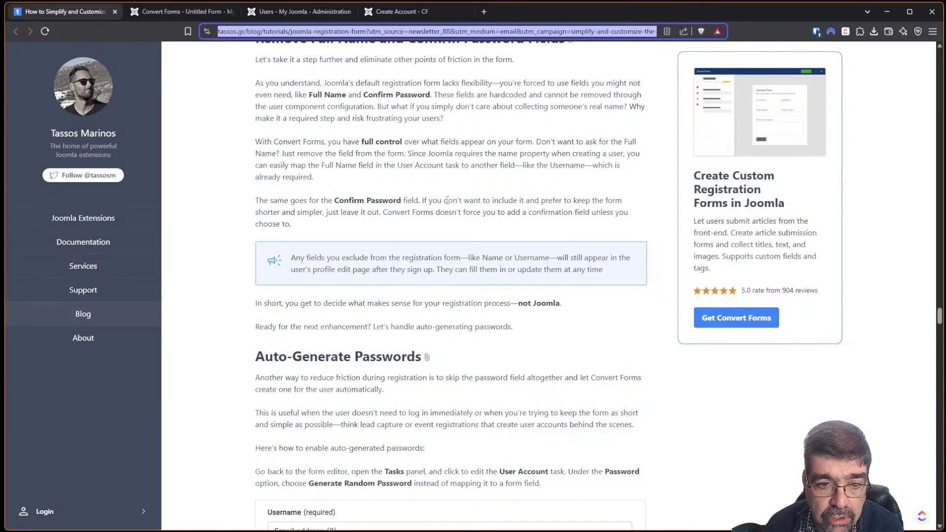
pyautogui.scroll(-1, 447, 199)
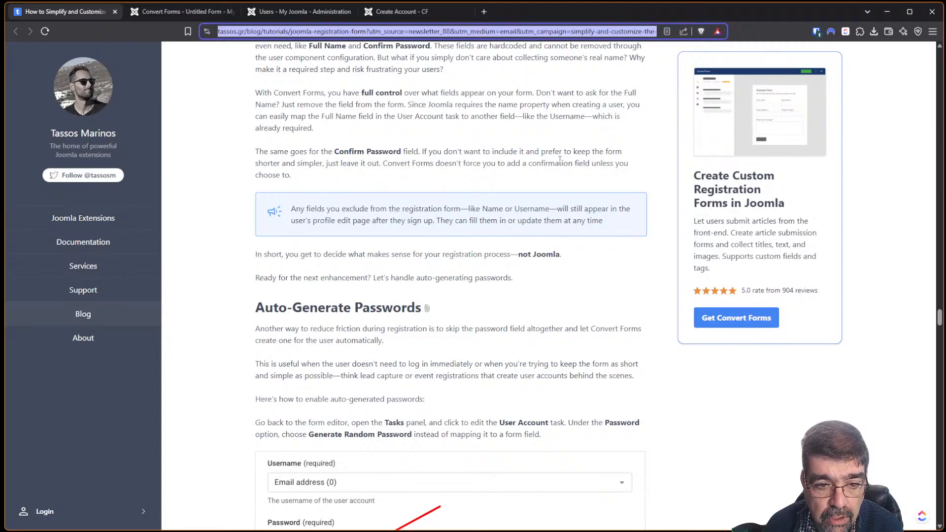
pyautogui.click(401, 16)
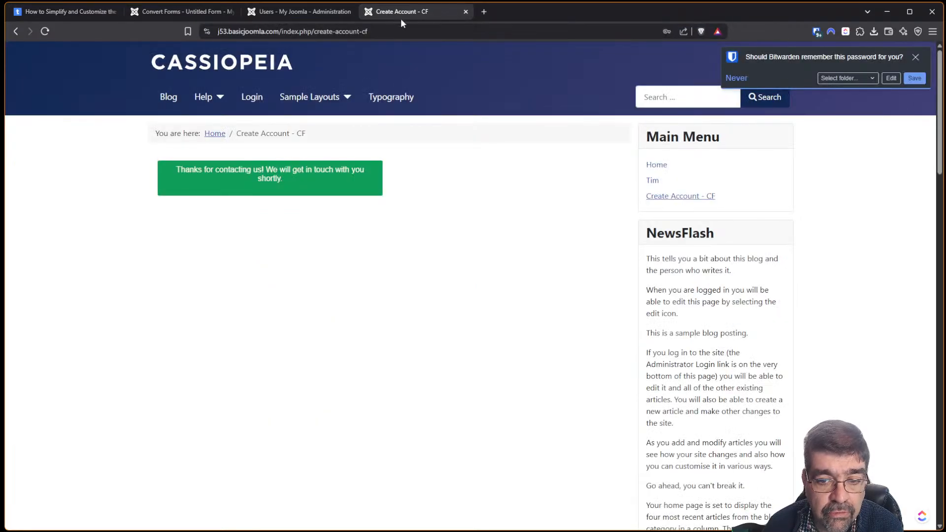
# View the site's core 'Create an account' registration page to check its required fields, then return to the article.
pyautogui.moveTo(940, 131); pyautogui.dragTo(926, 442)
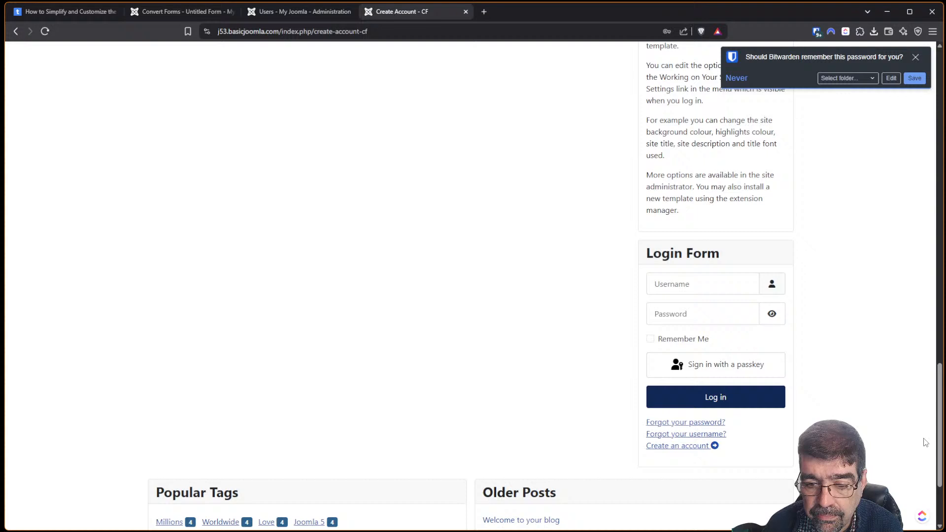
pyautogui.click(690, 448)
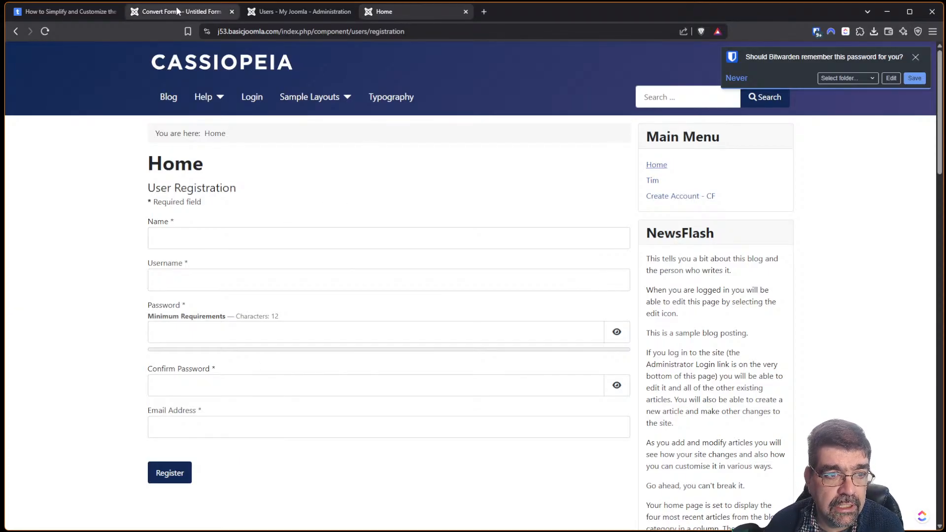
pyautogui.click(67, 15)
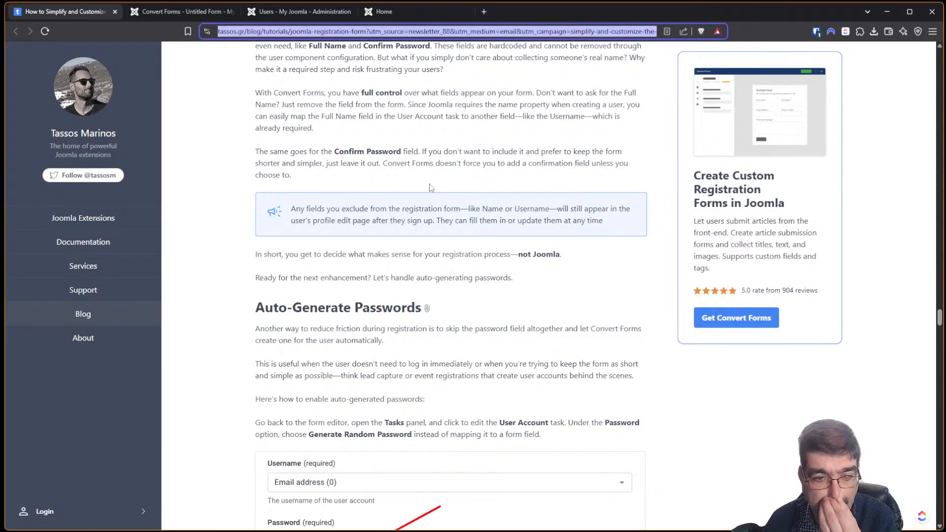
# Read through the article's Auto-Generate Passwords section, then go back to the Untitled Form editor.
pyautogui.scroll(-2, 425, 177)
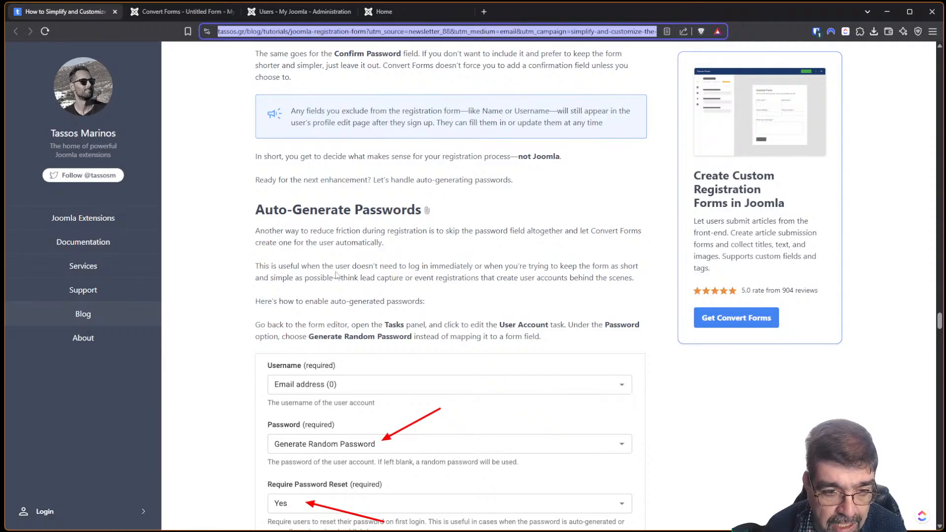
pyautogui.scroll(-2, 407, 242)
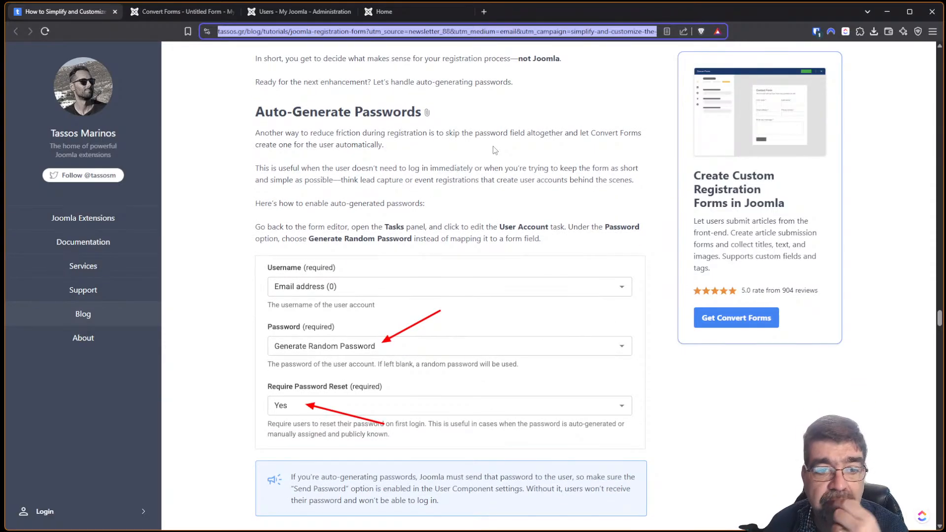
pyautogui.scroll(-2, 479, 164)
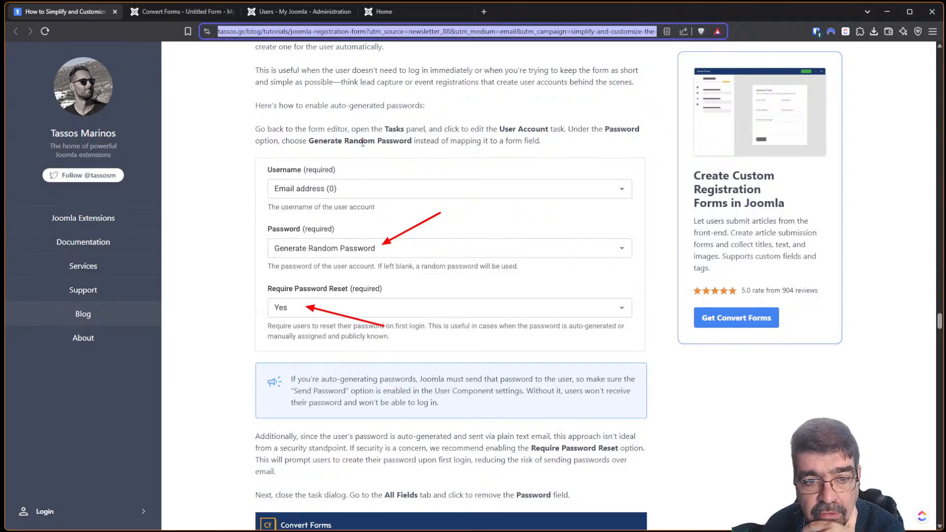
pyautogui.click(152, 13)
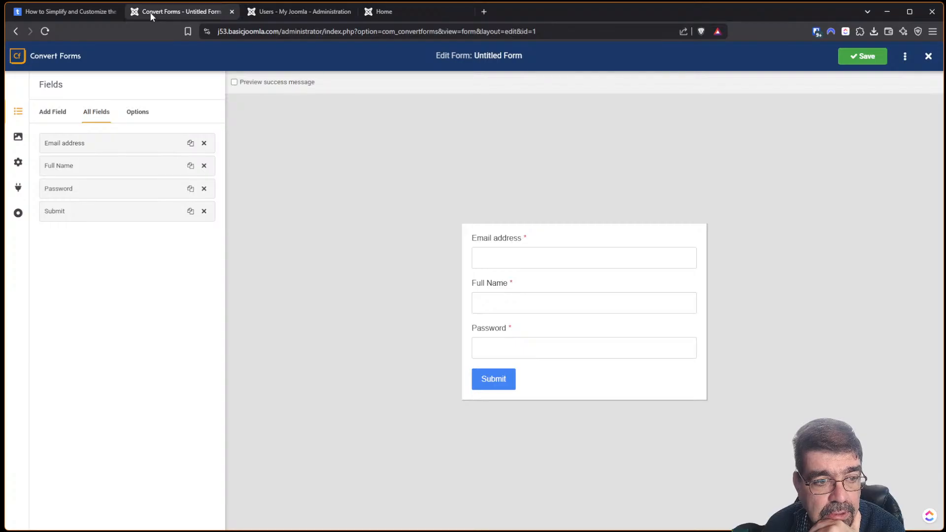
# Set the New User Account Task's Password option to Generate Random Password.
pyautogui.click(18, 188)
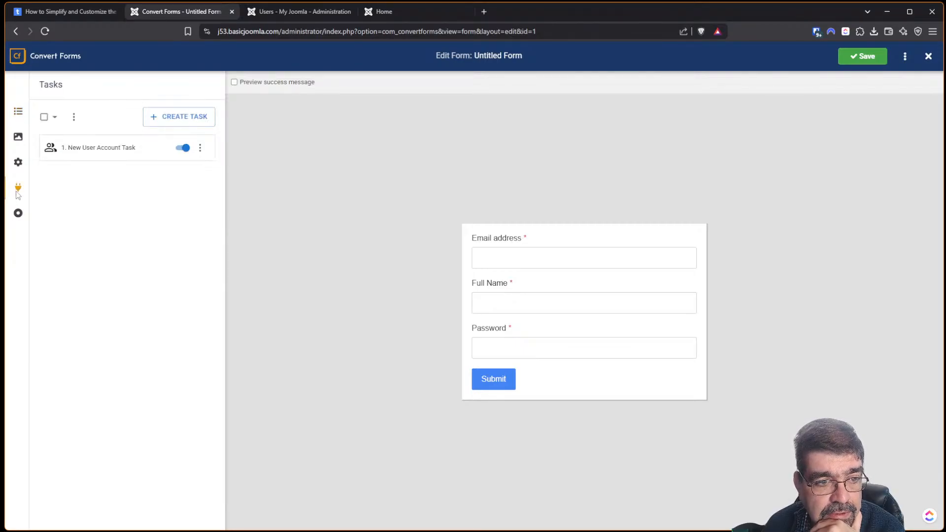
pyautogui.click(82, 149)
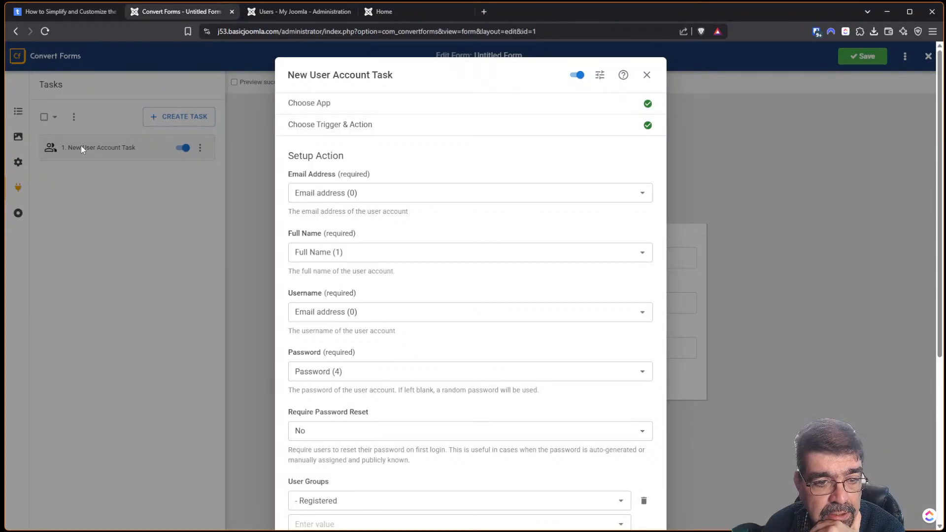
pyautogui.scroll(-1, 531, 185)
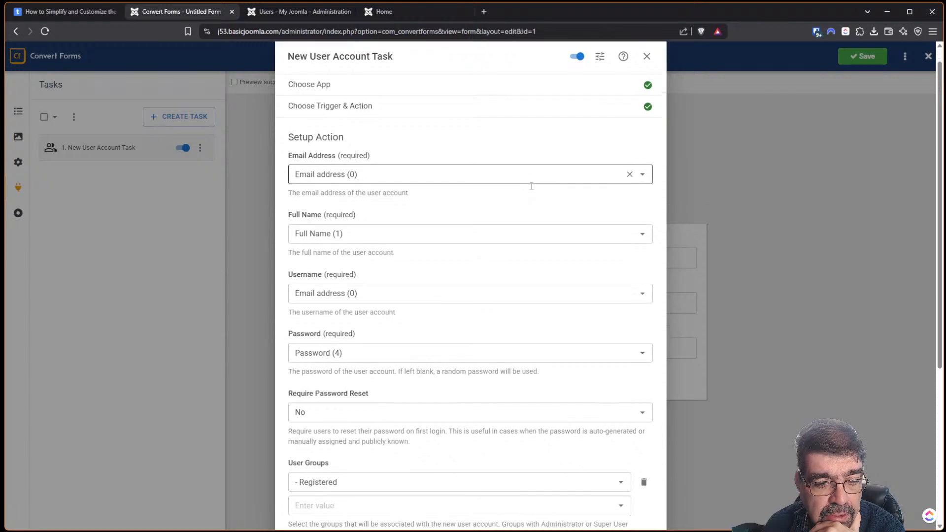
pyautogui.scroll(-3, 532, 186)
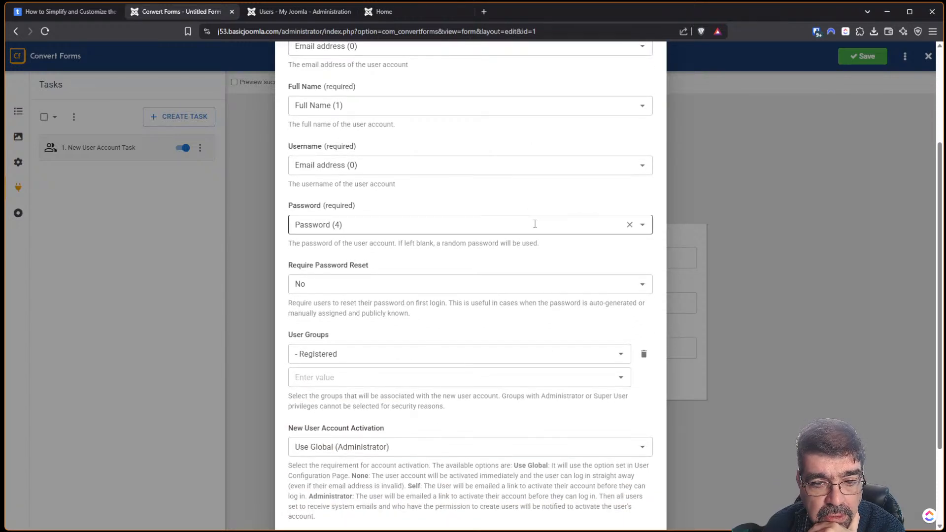
pyautogui.click(646, 230)
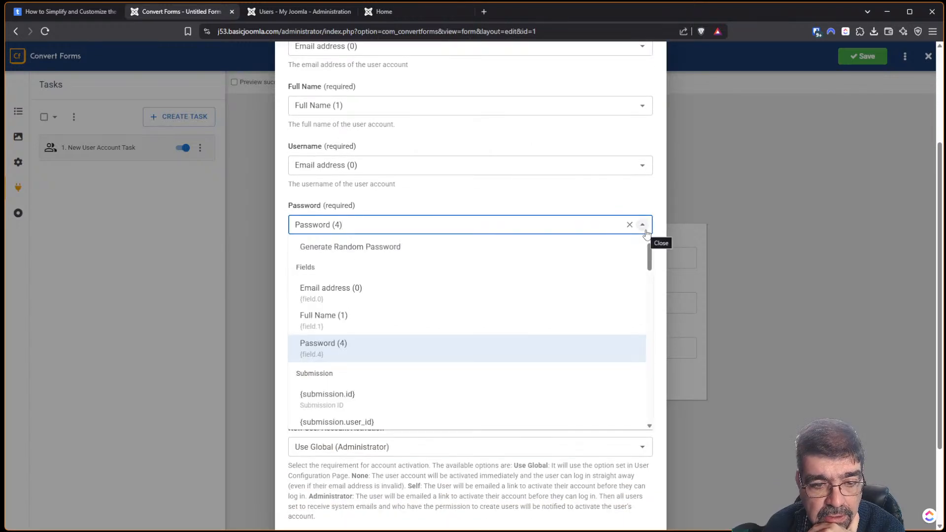
pyautogui.click(365, 249)
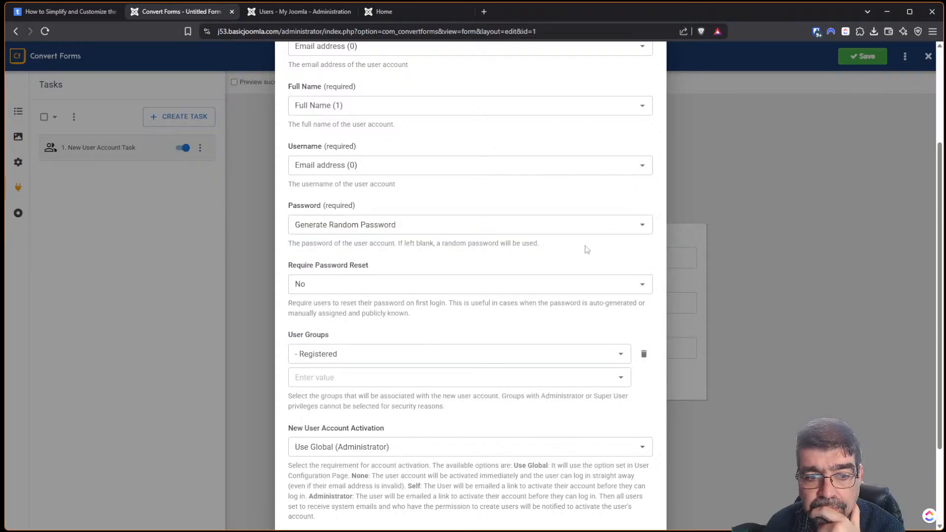
# Recheck the article's instructions, then save the updated task settings.
pyautogui.scroll(-3, 585, 245)
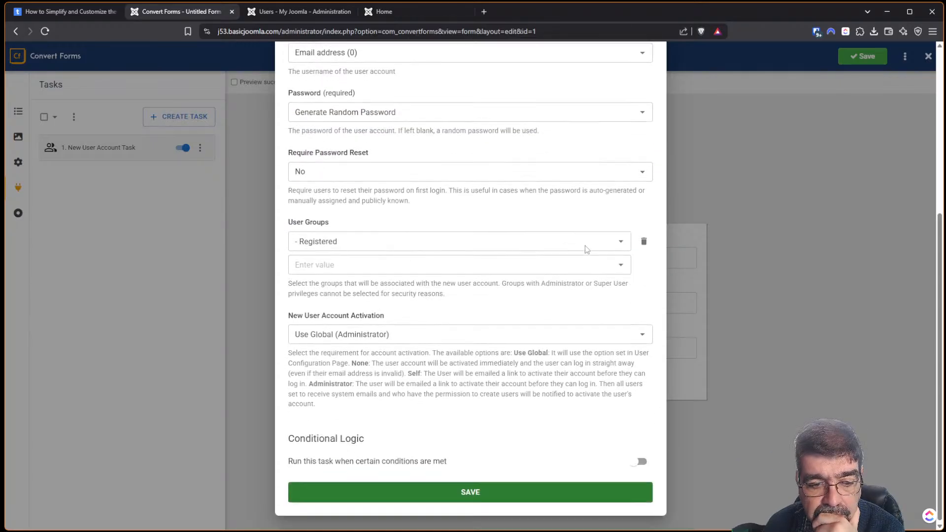
pyautogui.click(36, 11)
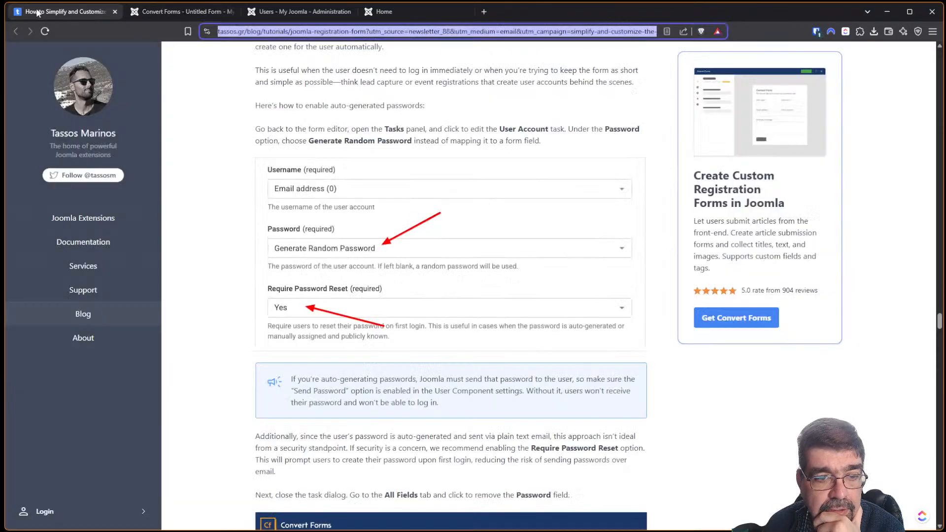
pyautogui.scroll(-4, 449, 175)
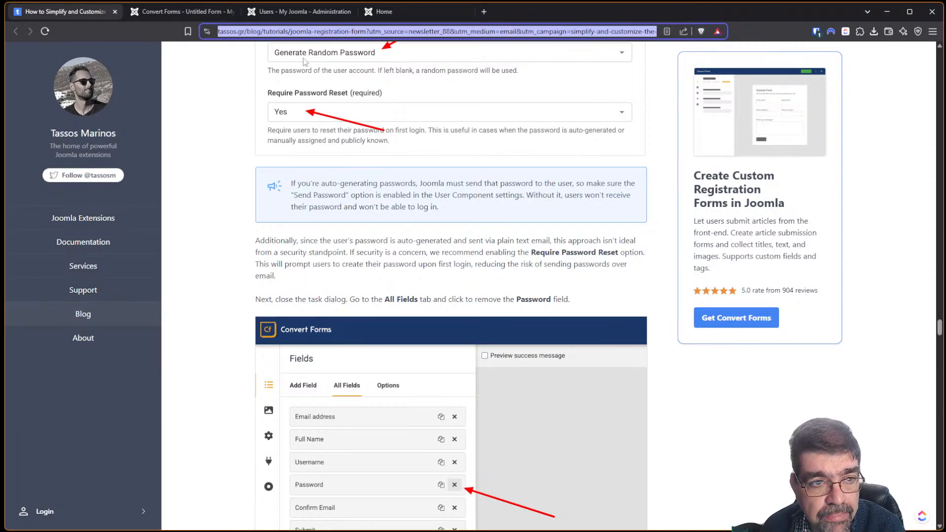
pyautogui.click(173, 11)
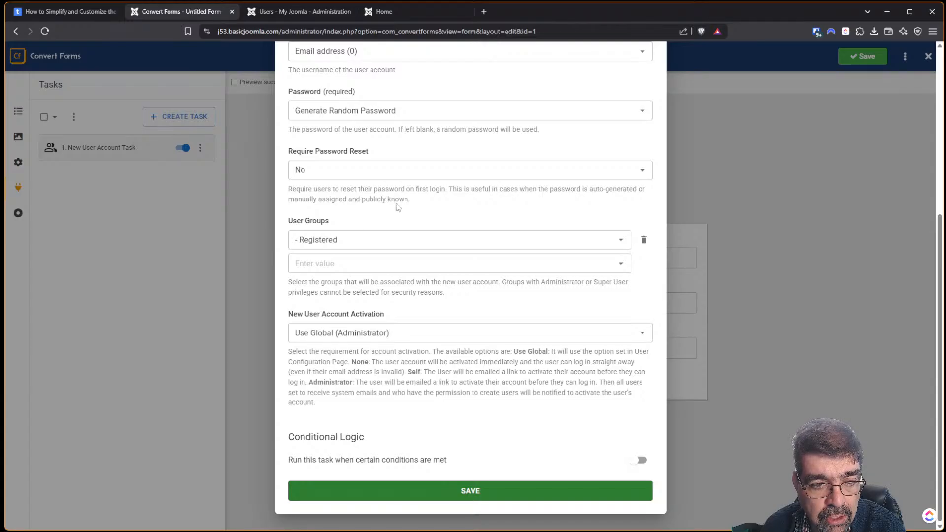
pyautogui.click(454, 490)
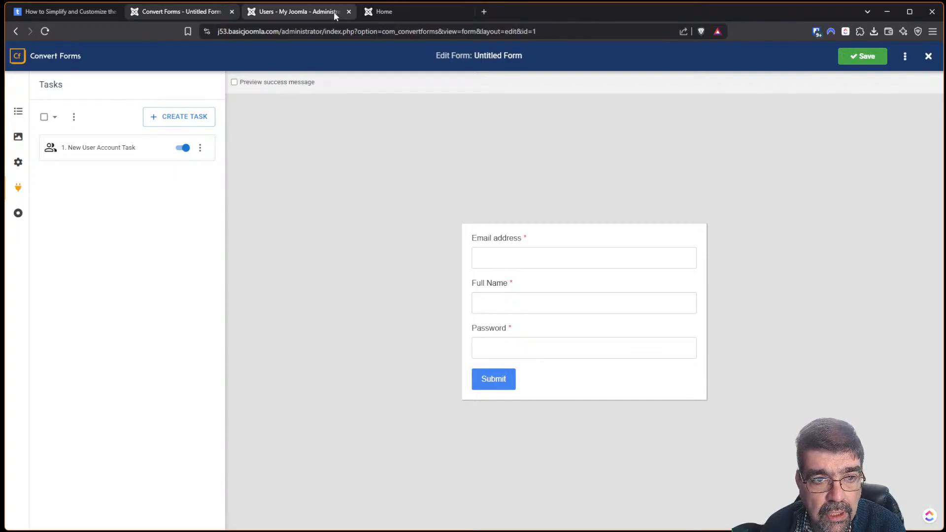
# In the Users Options, review Password Options, then set Send Password to Yes under User Options.
pyautogui.click(316, 11)
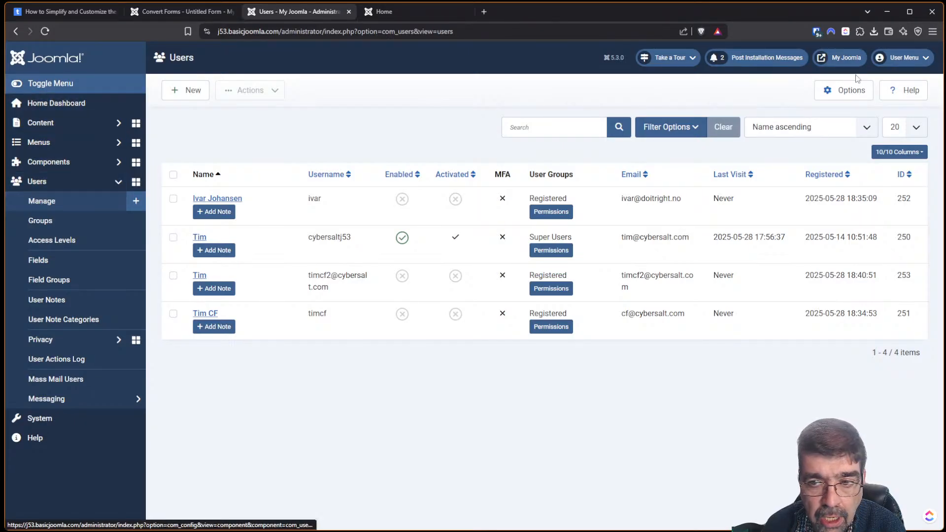
pyautogui.click(850, 95)
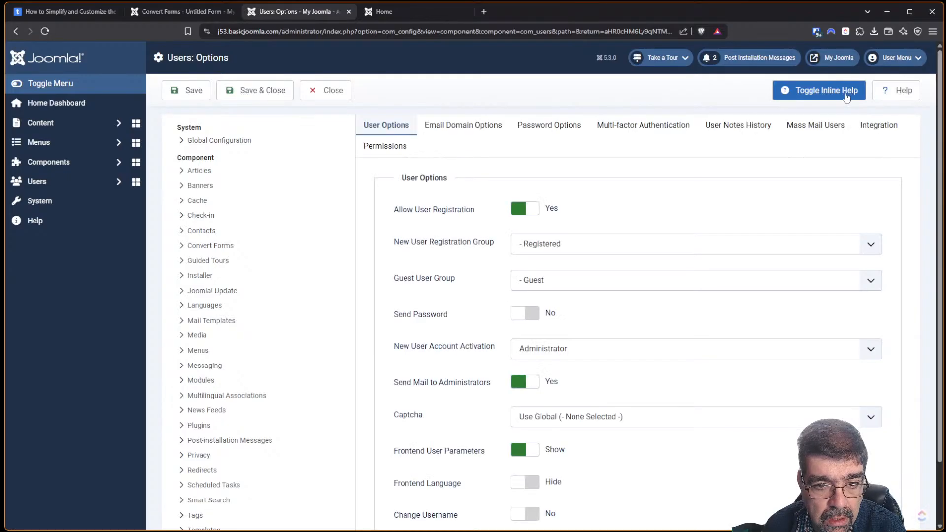
pyautogui.click(577, 137)
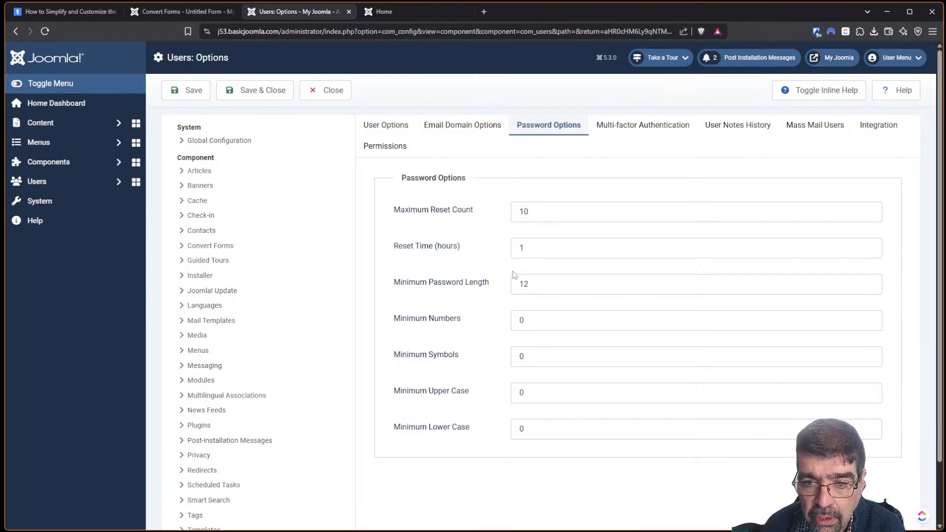
pyautogui.click(387, 127)
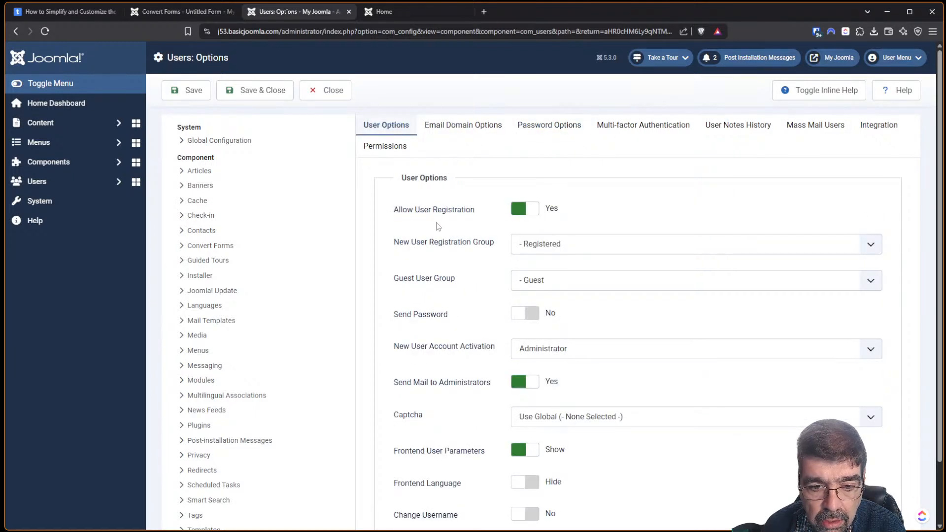
pyautogui.scroll(-2, 441, 225)
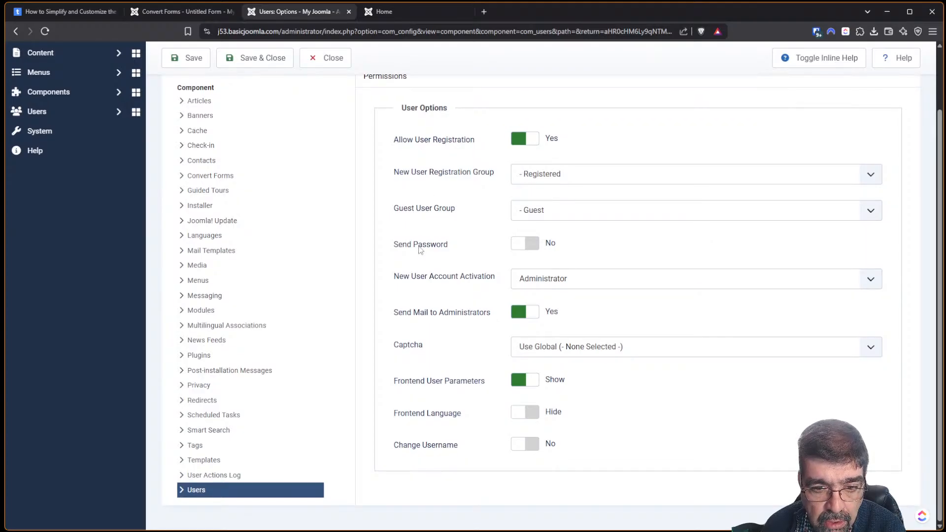
pyautogui.click(534, 245)
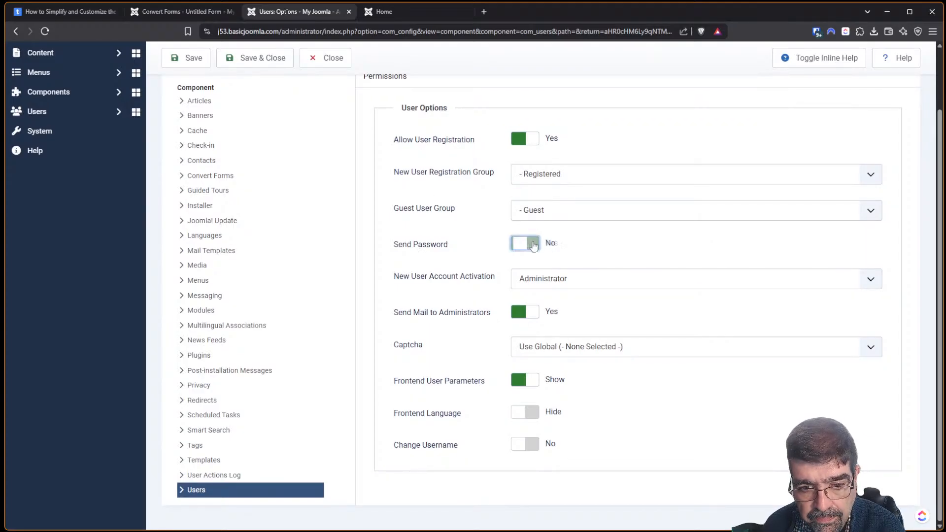
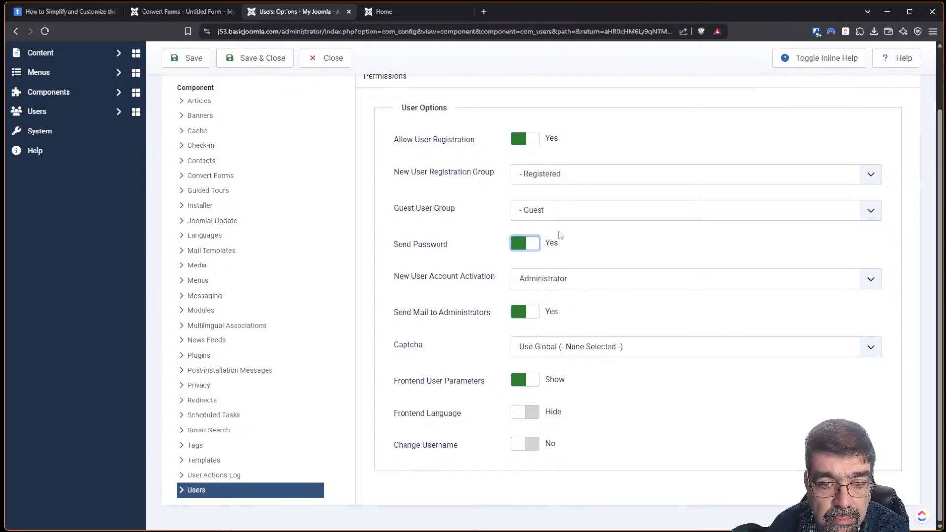
# Save the Users Options and switch back to the Convert Forms 'Untitled Form' editor.
pyautogui.click(192, 59)
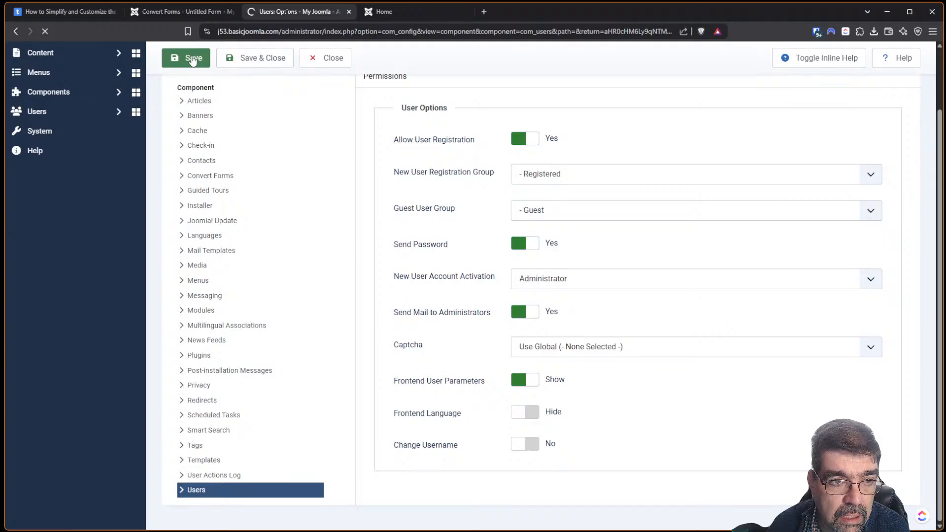
pyautogui.click(167, 10)
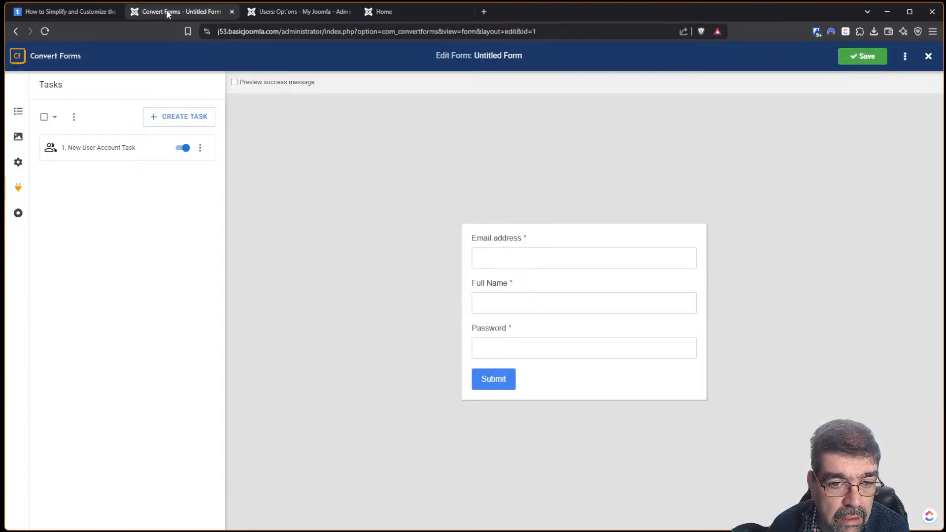
# View the site's Create Account - CF page, then scroll the tutorial to the Password-removal step.
pyautogui.click(397, 13)
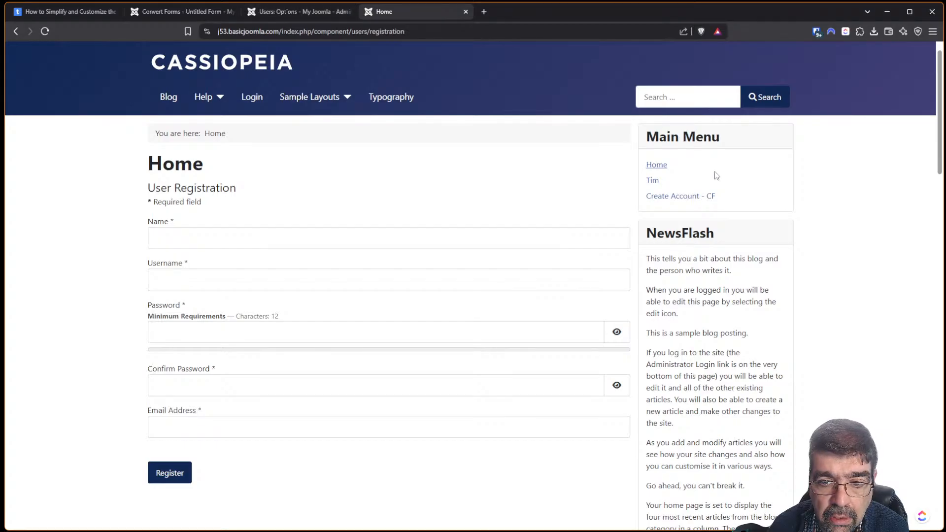
pyautogui.click(695, 197)
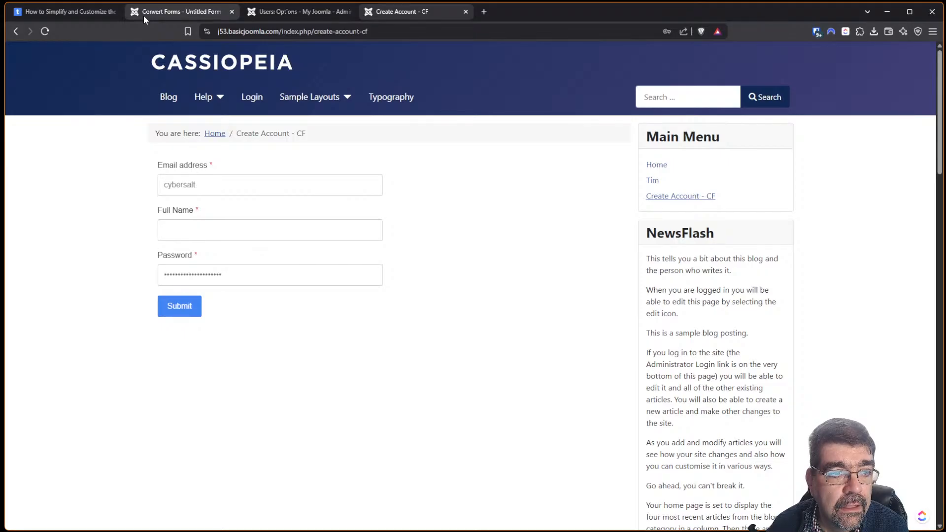
pyautogui.click(80, 16)
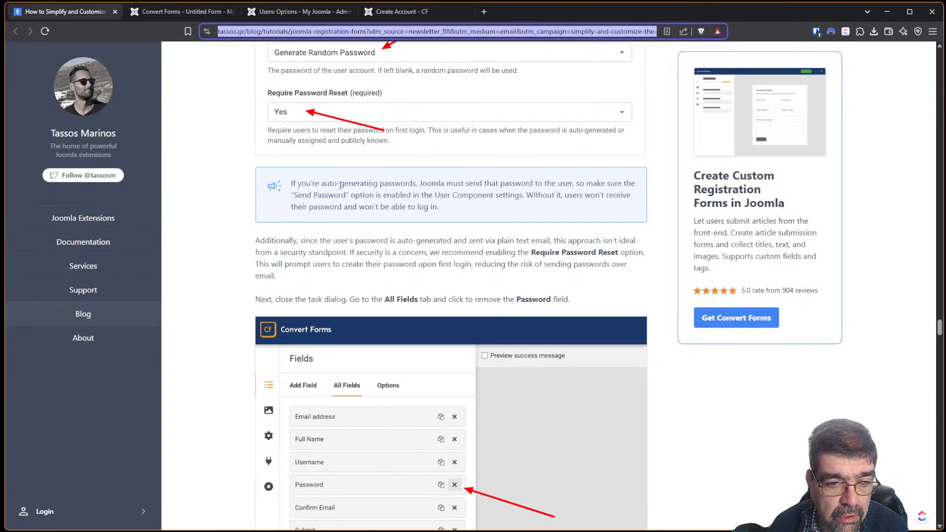
pyautogui.scroll(-3, 340, 185)
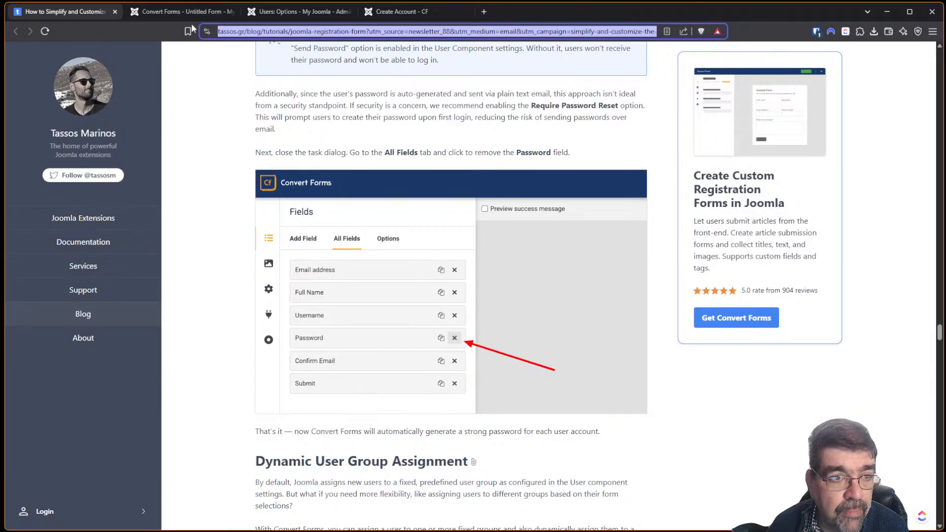
# Delete the Password field from the Untitled Form's field list and save the form.
pyautogui.click(162, 12)
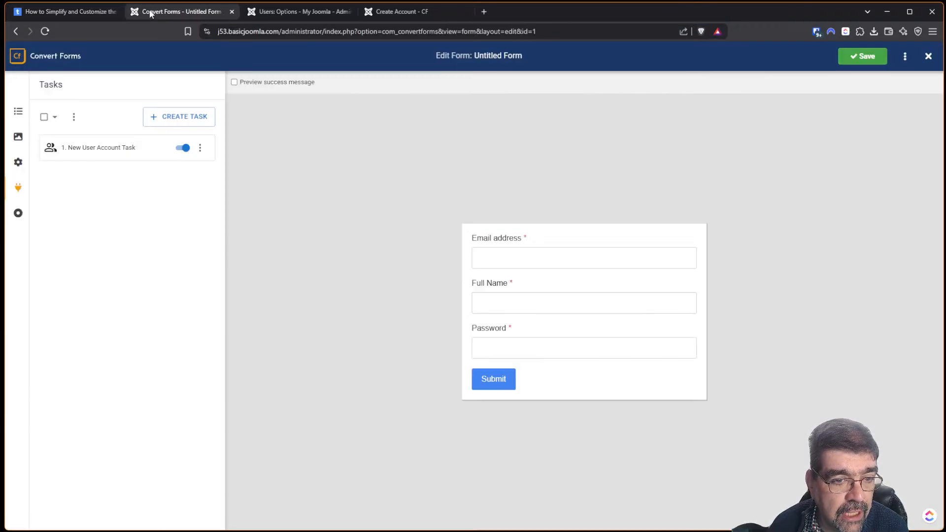
pyautogui.click(17, 115)
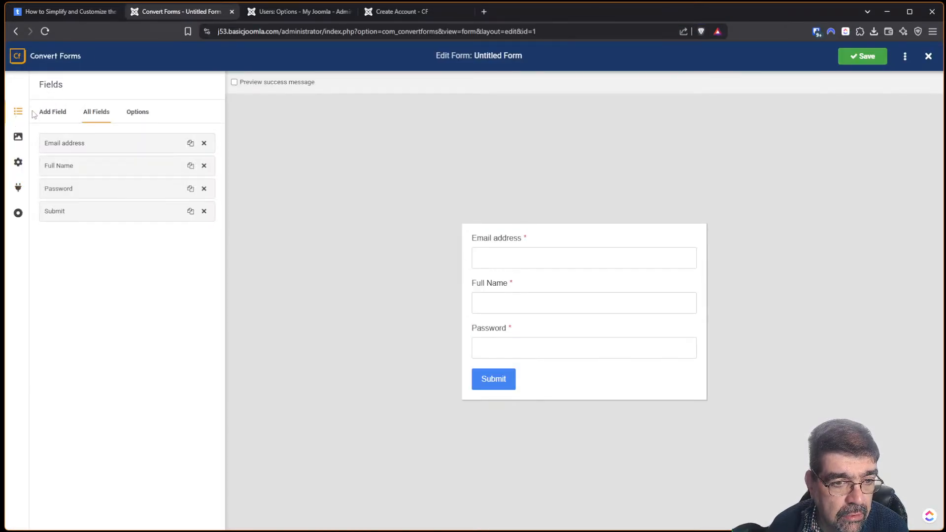
pyautogui.click(204, 187)
pyautogui.click(516, 96)
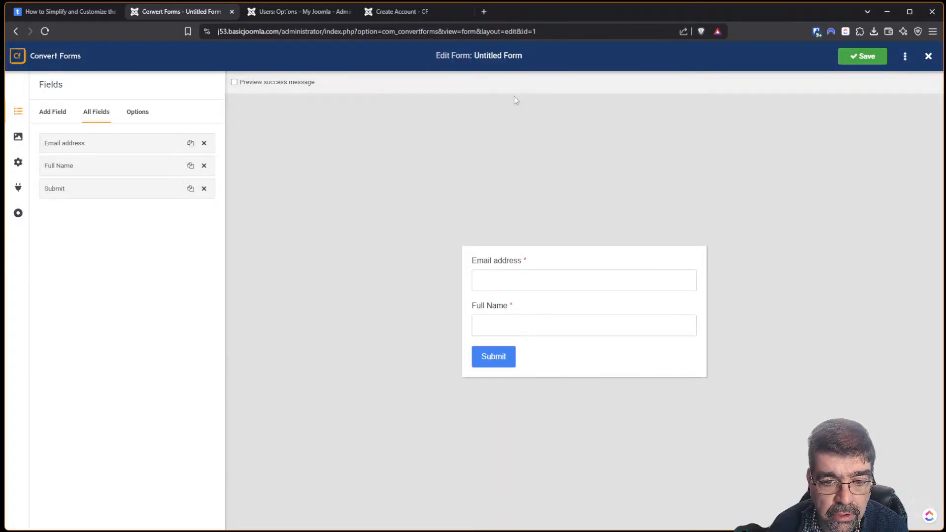
pyautogui.click(868, 62)
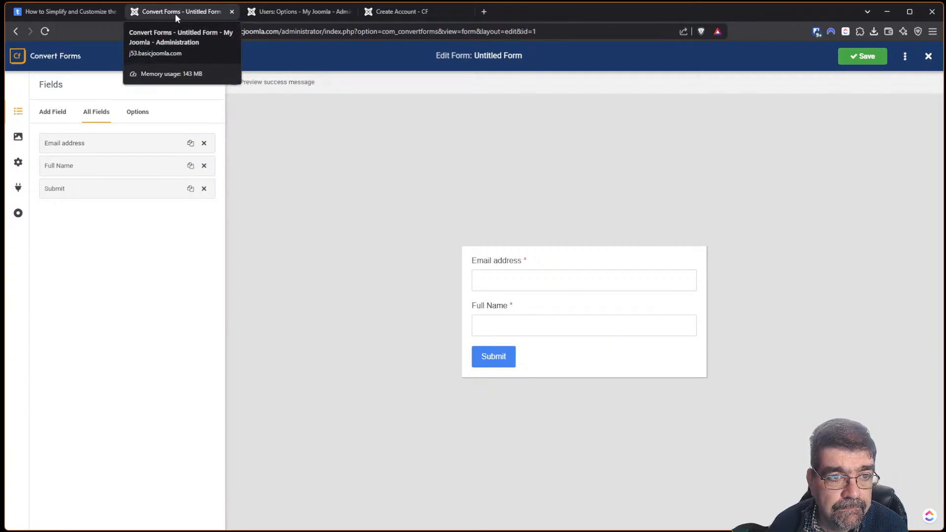
# Reload the Create Account - CF page and submit a test sign-up with an email address and full name.
pyautogui.click(406, 11)
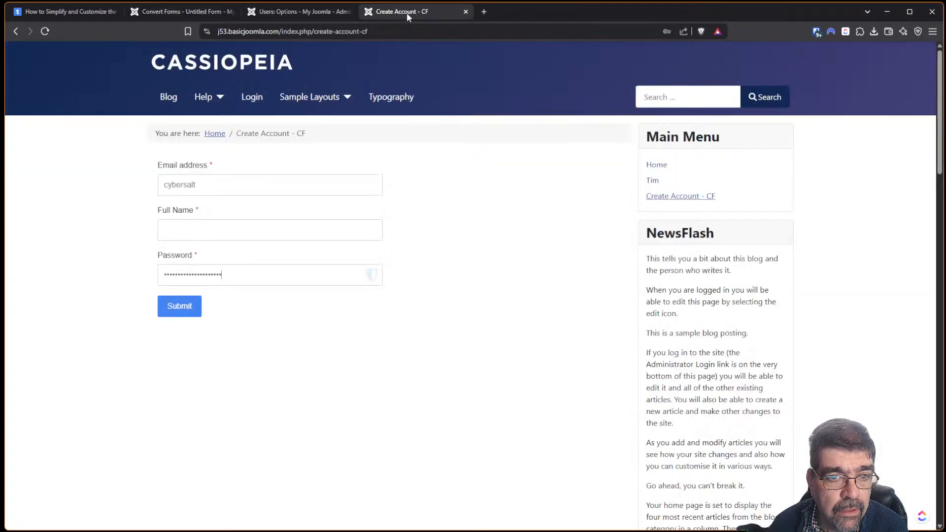
pyautogui.click(43, 32)
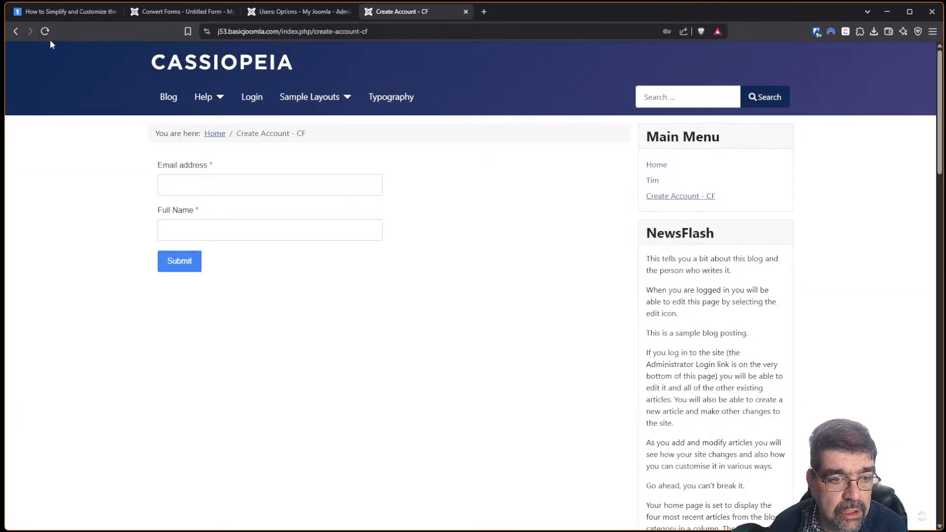
pyautogui.click(246, 186)
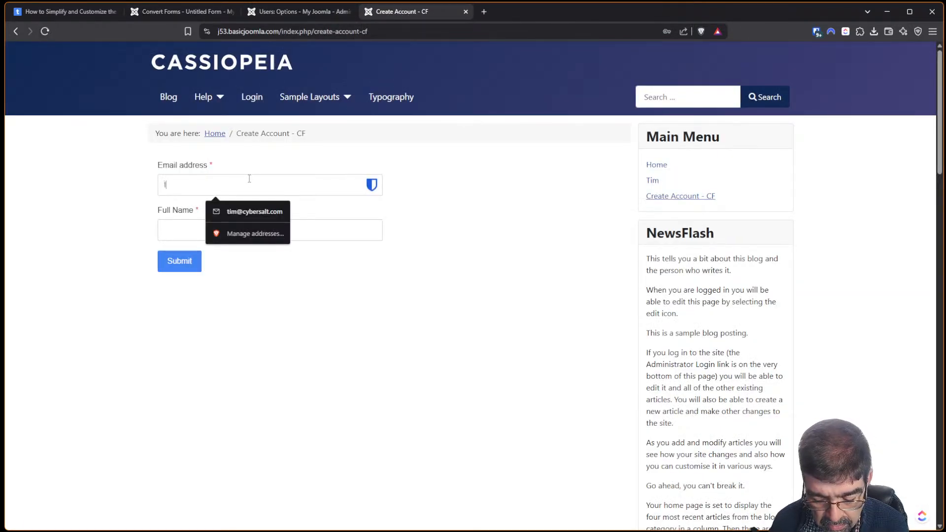
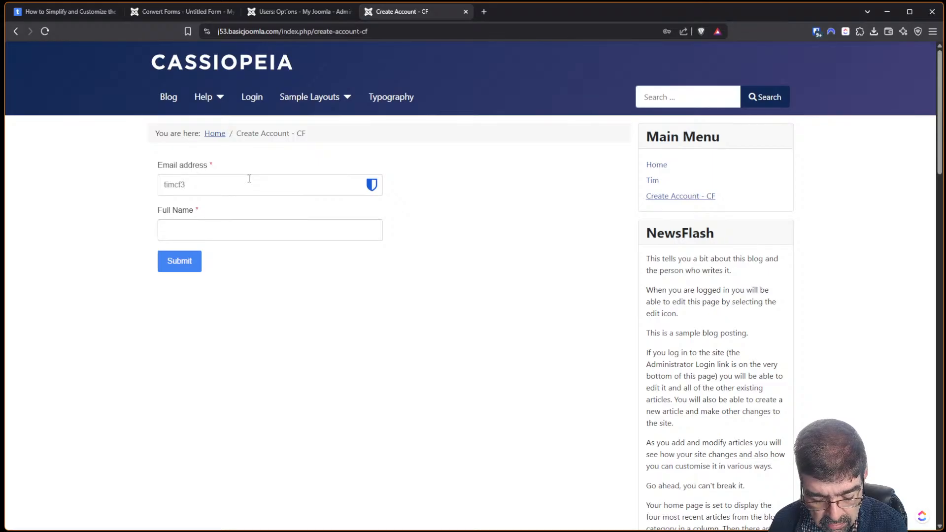
pyautogui.press('Tab')
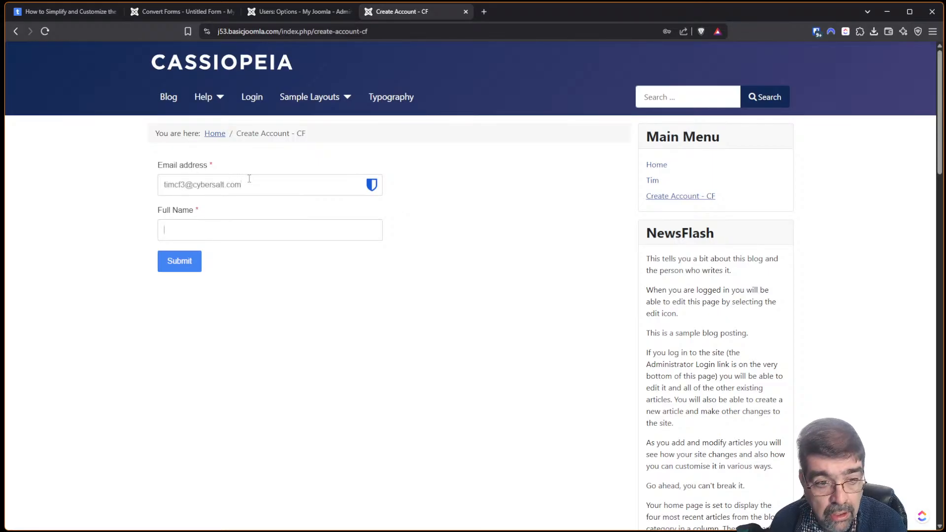
pyautogui.write('Tim')
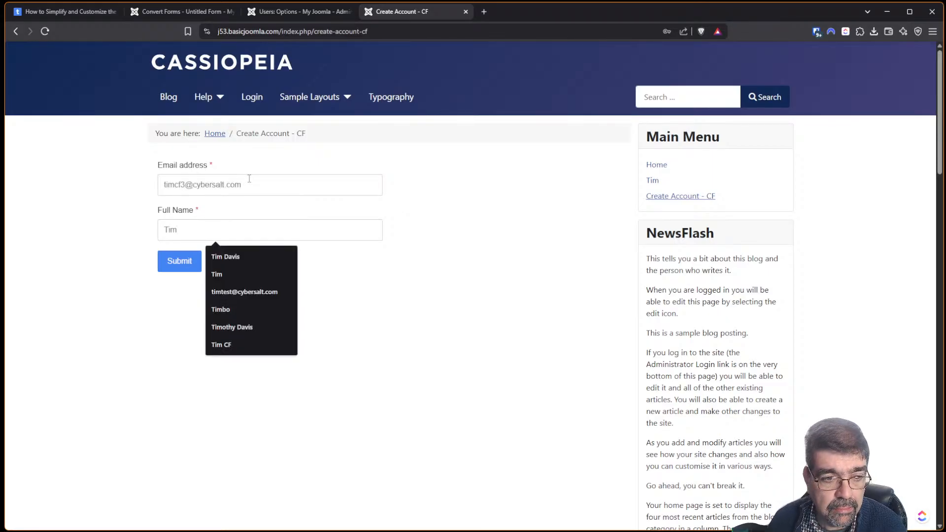
pyautogui.click(186, 264)
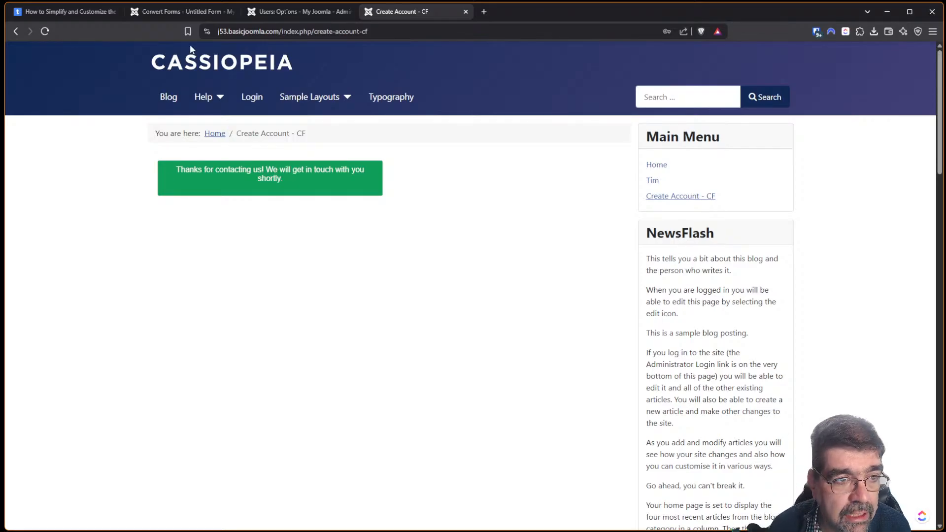
pyautogui.click(54, 10)
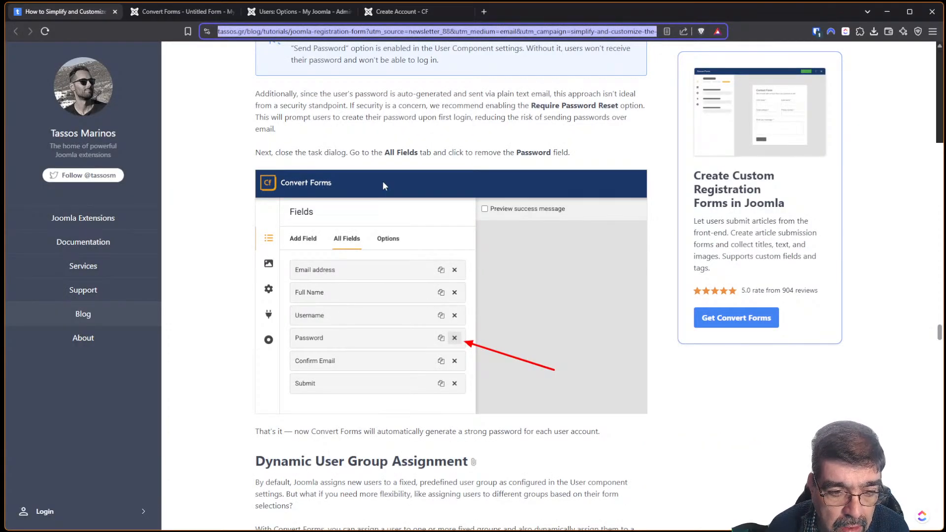
pyautogui.click(171, 10)
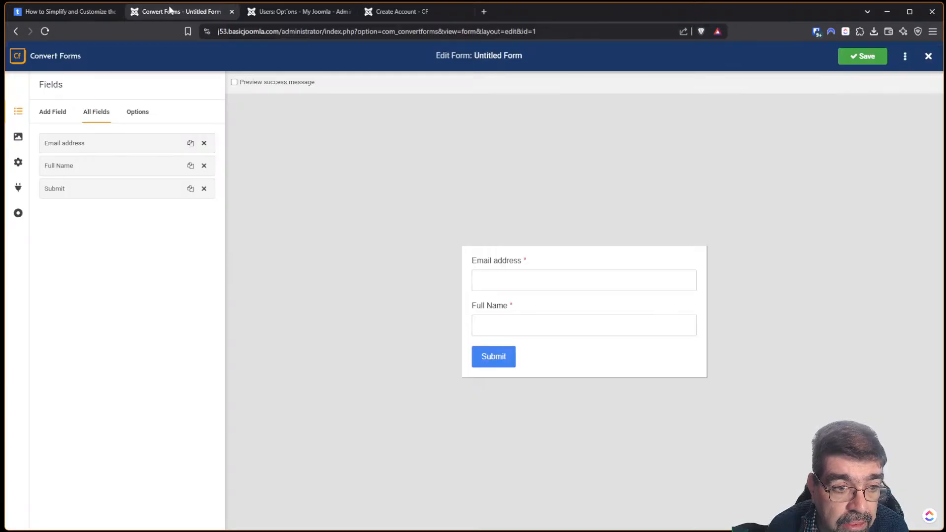
pyautogui.click(18, 187)
pyautogui.click(79, 156)
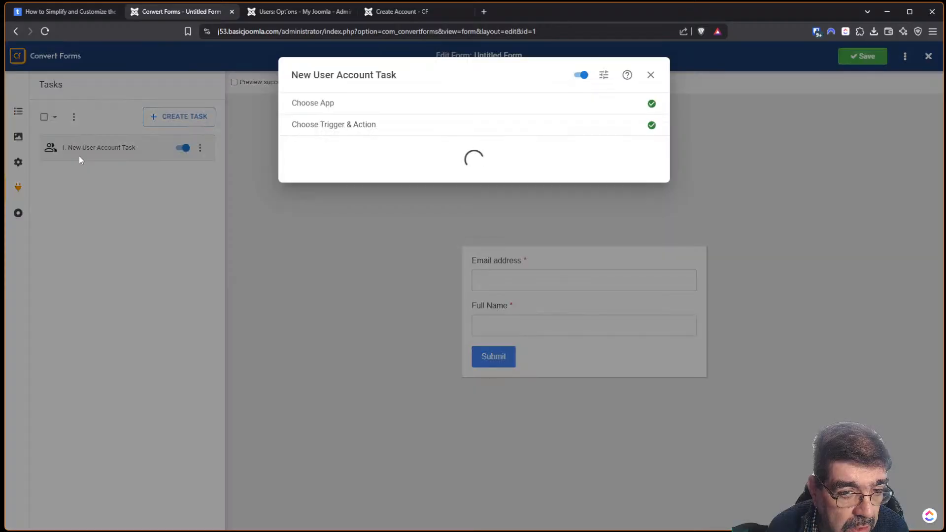
pyautogui.scroll(-2, 532, 210)
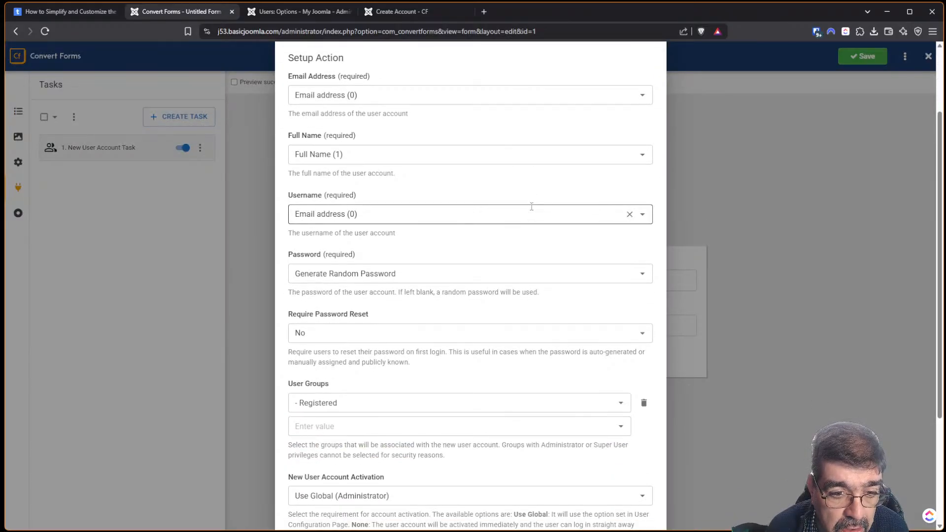
pyautogui.scroll(-1, 532, 210)
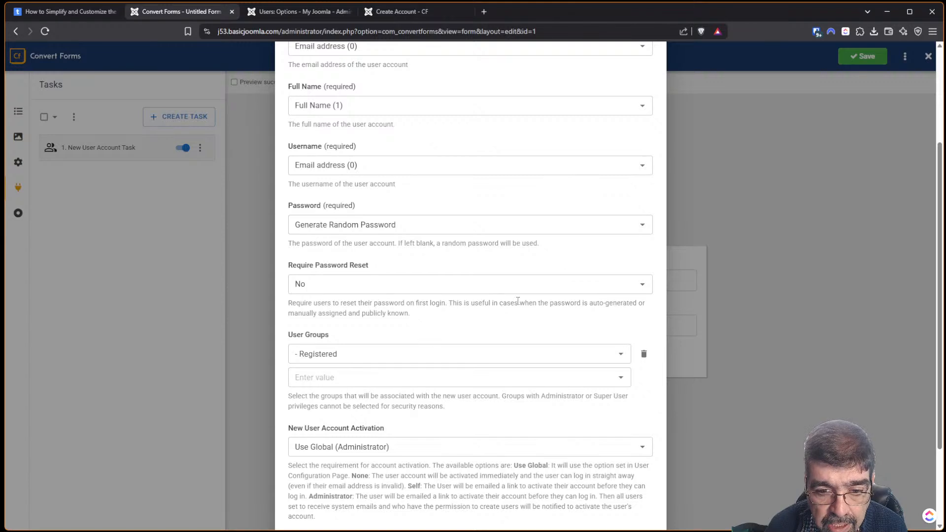
pyautogui.click(422, 283)
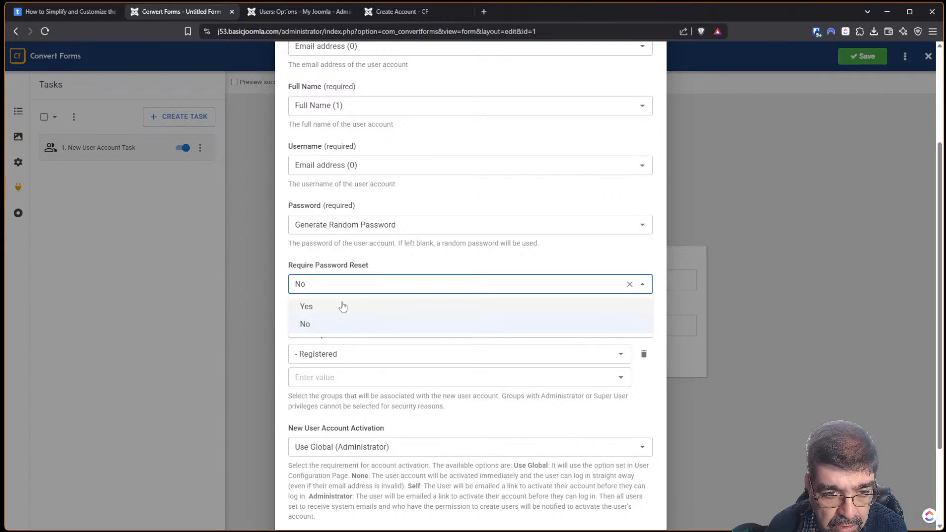
pyautogui.click(344, 307)
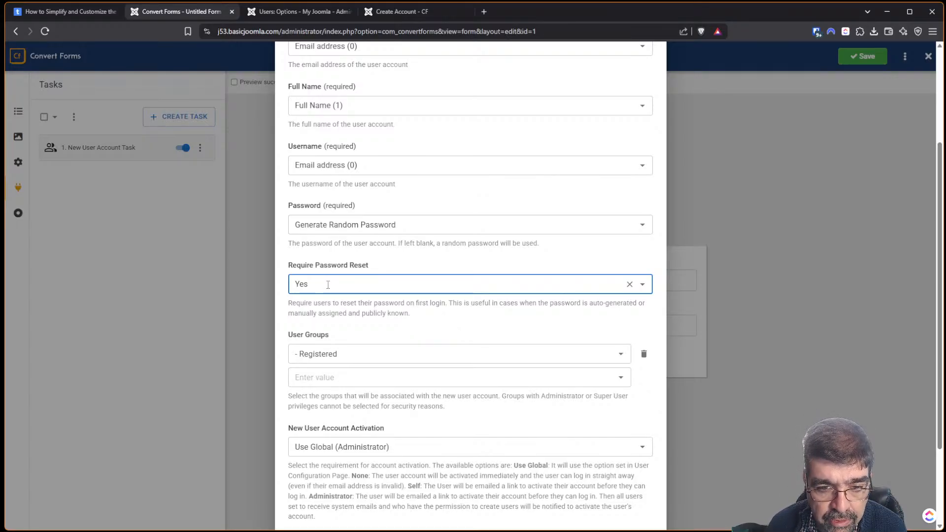
pyautogui.click(630, 285)
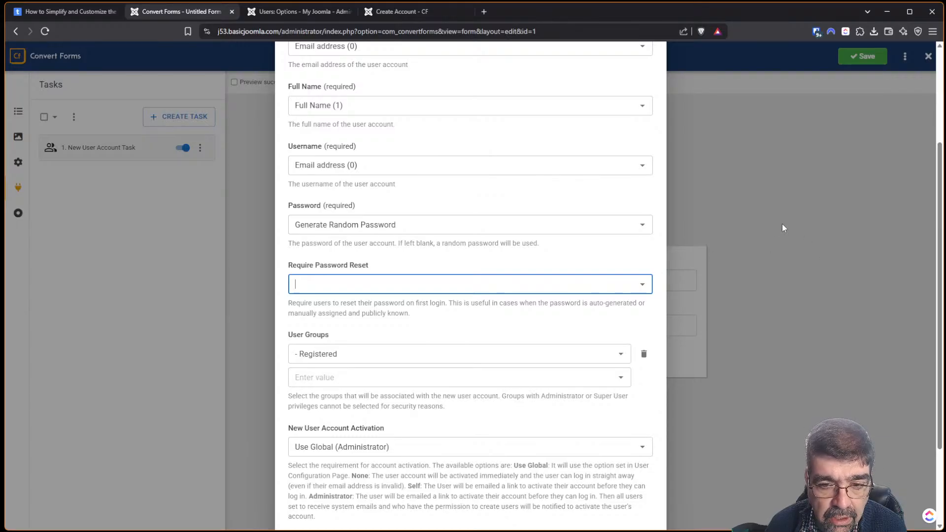
pyautogui.click(642, 284)
pyautogui.click(332, 325)
pyautogui.click(747, 246)
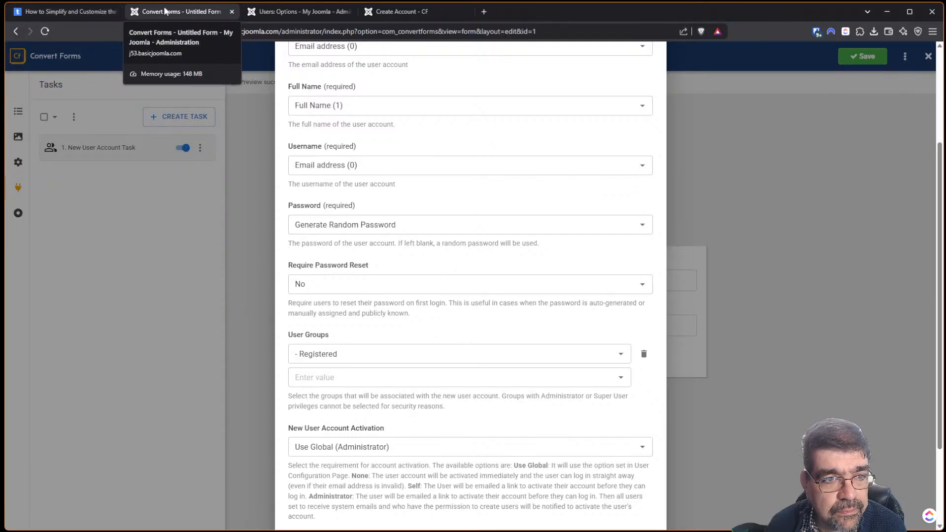
pyautogui.click(60, 11)
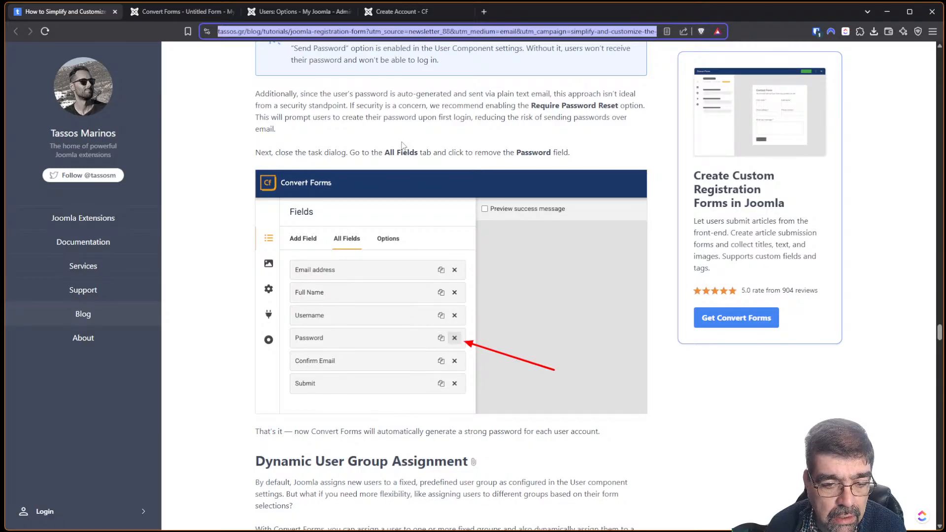
pyautogui.scroll(2, 401, 146)
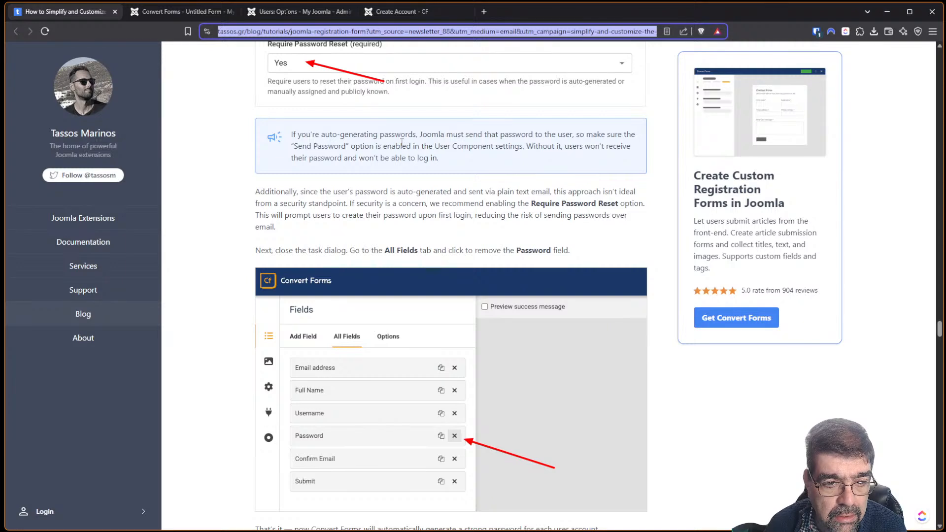
pyautogui.scroll(-6, 402, 143)
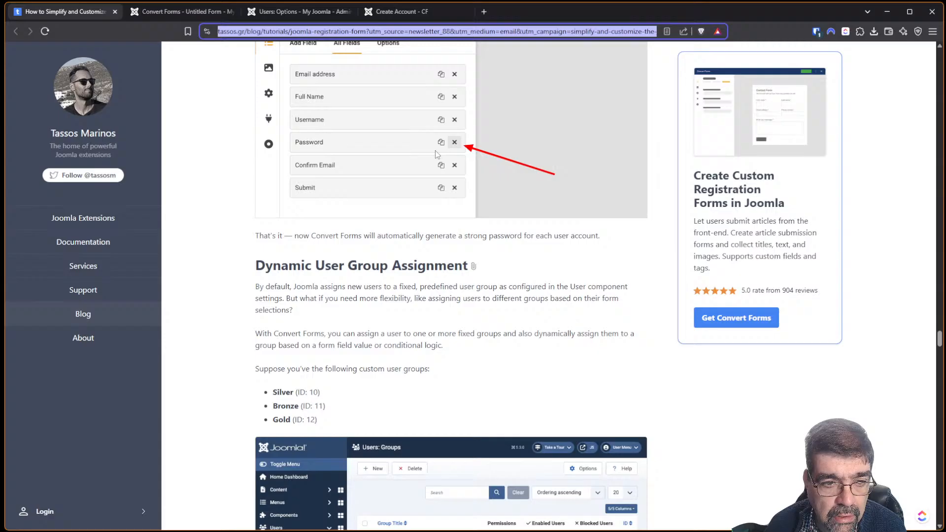
pyautogui.scroll(3, 436, 150)
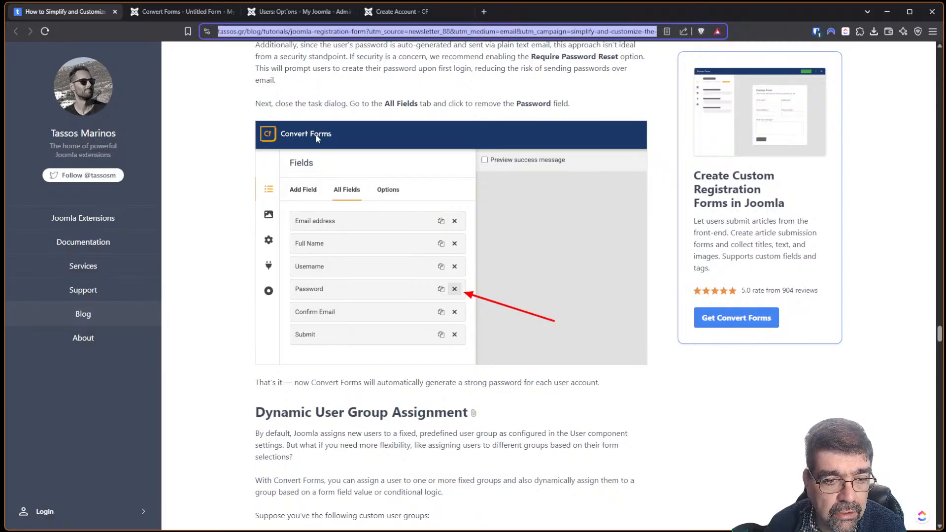
pyautogui.scroll(2, 316, 134)
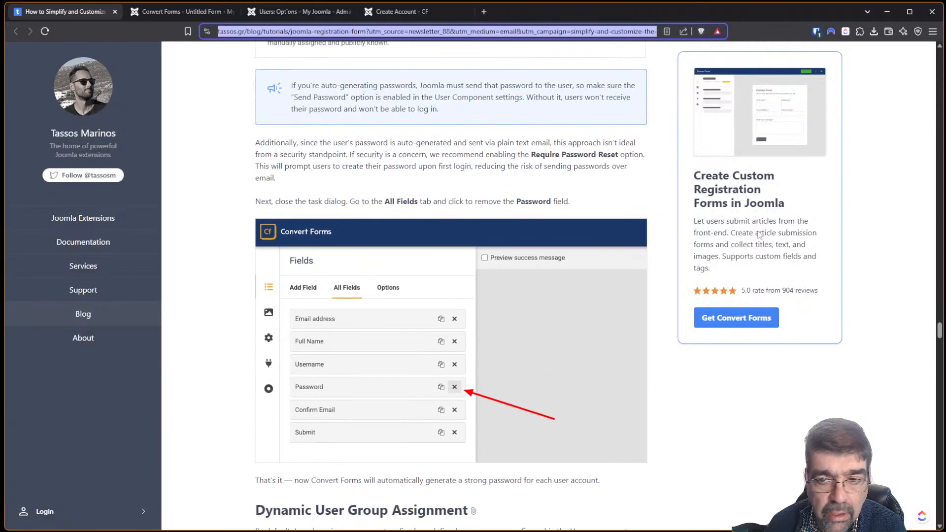
pyautogui.moveTo(942, 339); pyautogui.dragTo(930, 310)
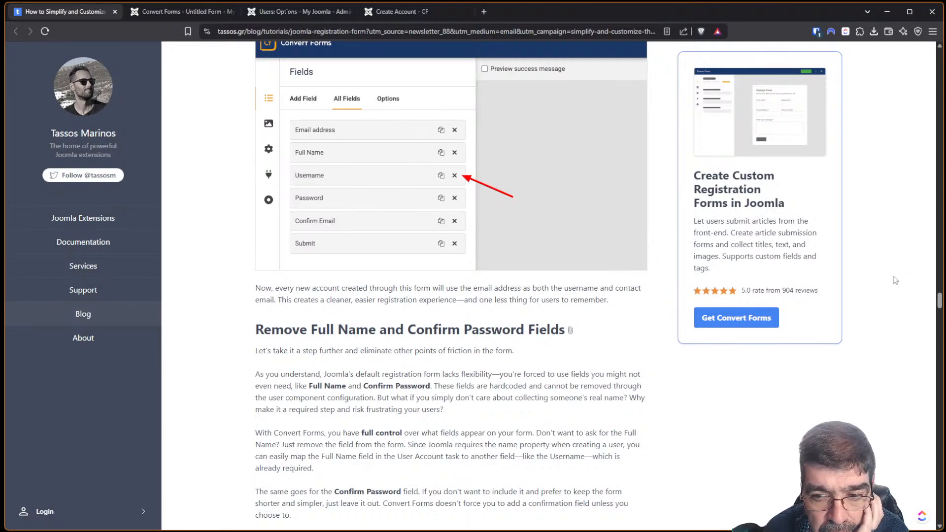
pyautogui.scroll(3, 941, 296)
pyautogui.moveTo(942, 293); pyautogui.dragTo(942, 277)
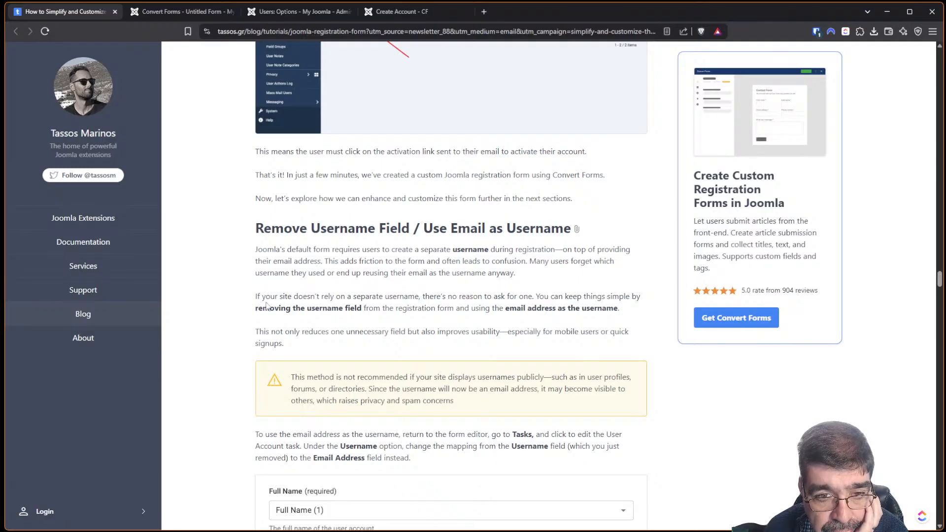
pyautogui.scroll(1, 442, 230)
pyautogui.scroll(1, 443, 229)
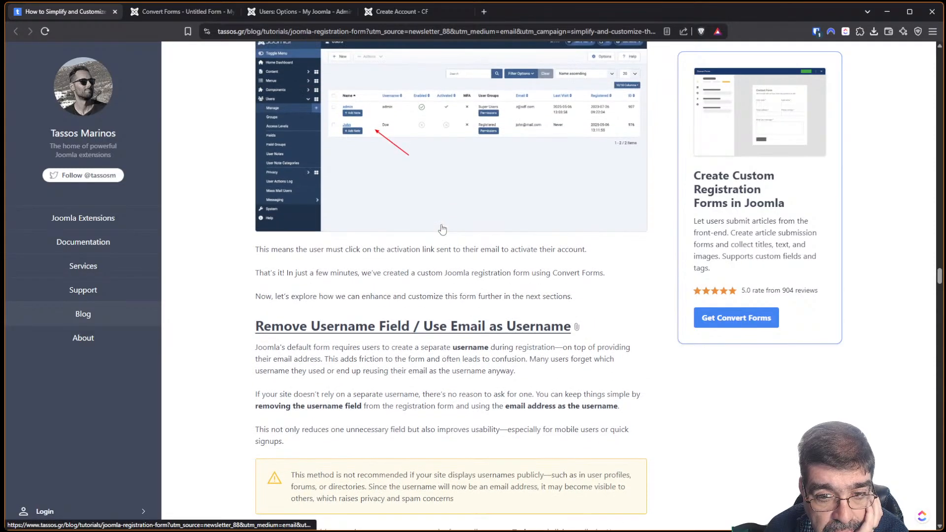
pyautogui.scroll(8, 442, 230)
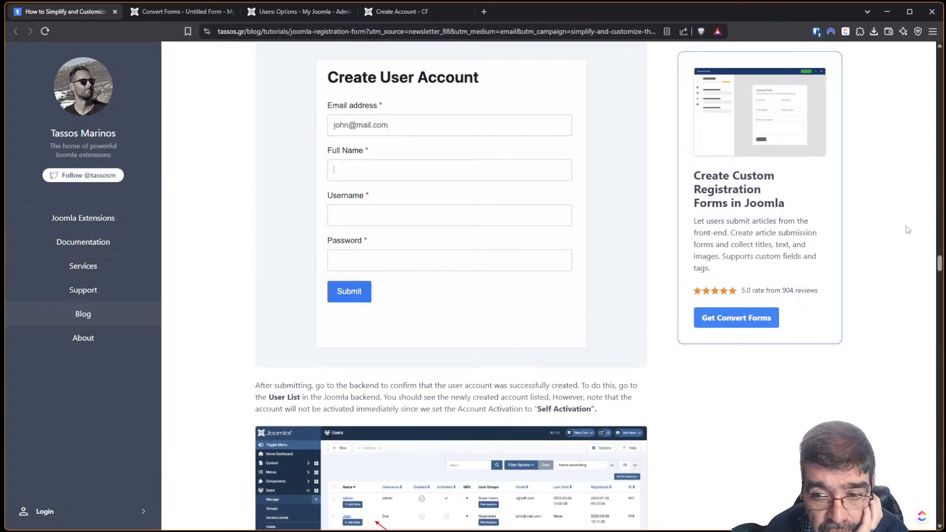
pyautogui.moveTo(940, 264); pyautogui.dragTo(930, 318)
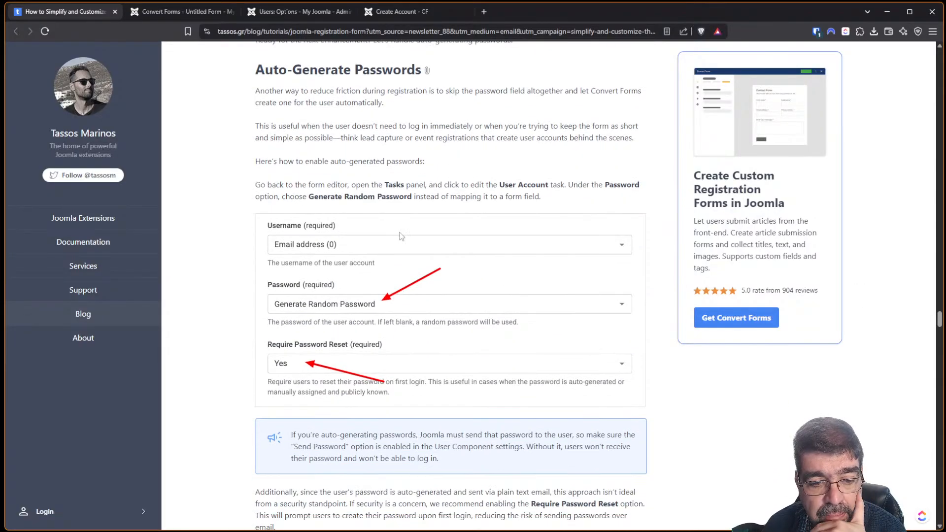
pyautogui.scroll(-6, 400, 235)
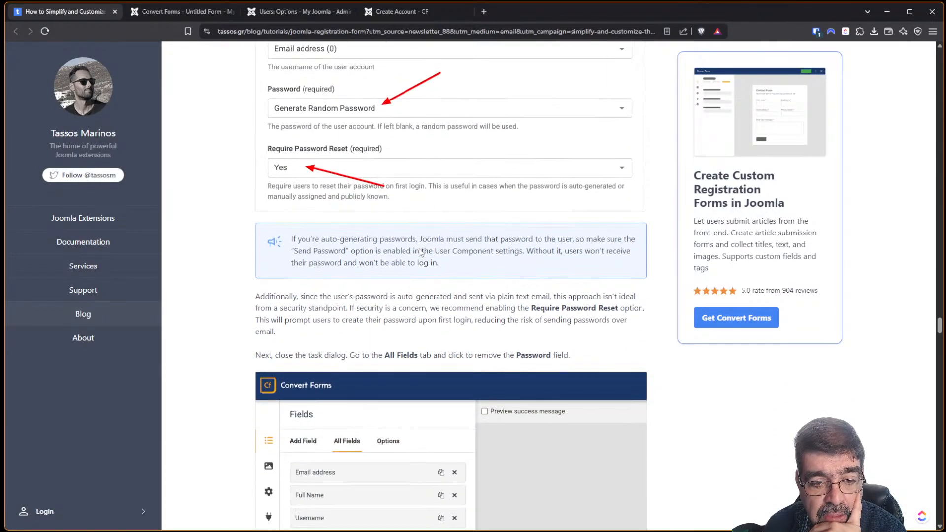
pyautogui.scroll(-1, 420, 251)
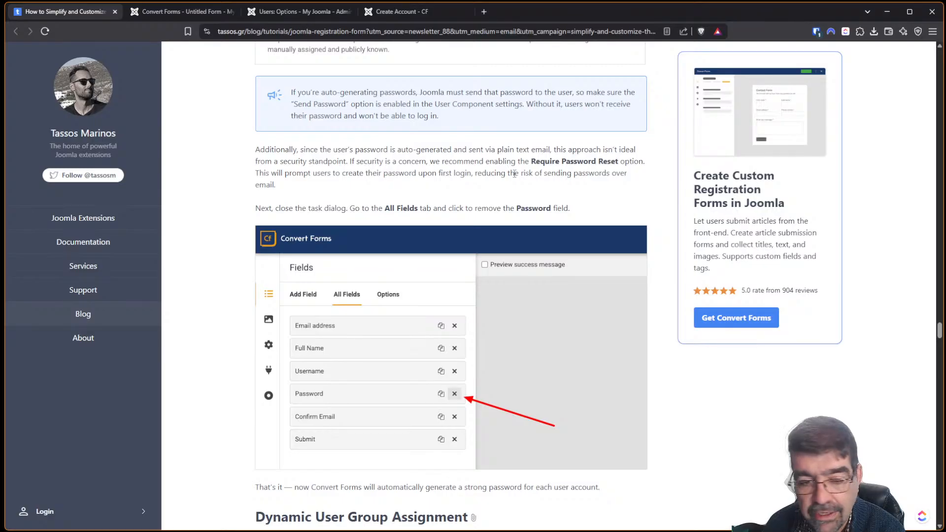
pyautogui.scroll(-5, 512, 175)
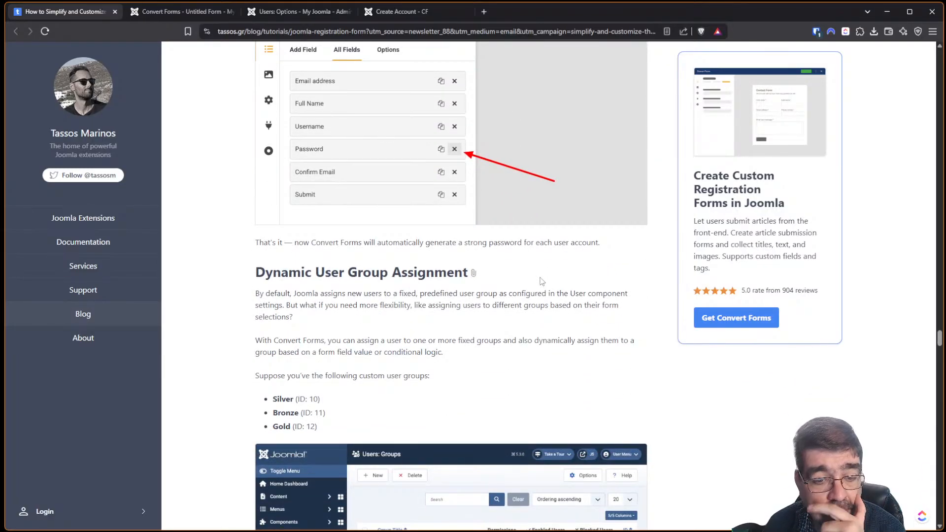
pyautogui.scroll(-4, 537, 276)
pyautogui.scroll(3, 531, 278)
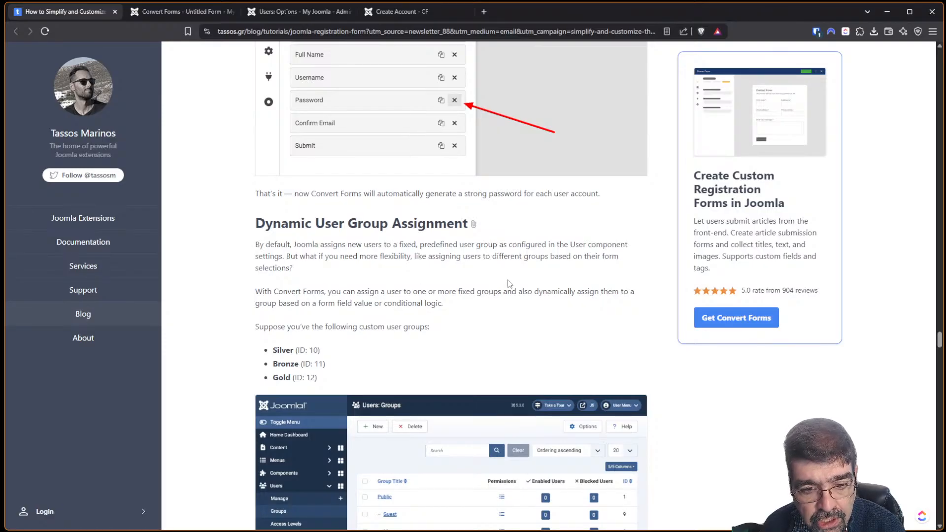
pyautogui.scroll(-3, 510, 284)
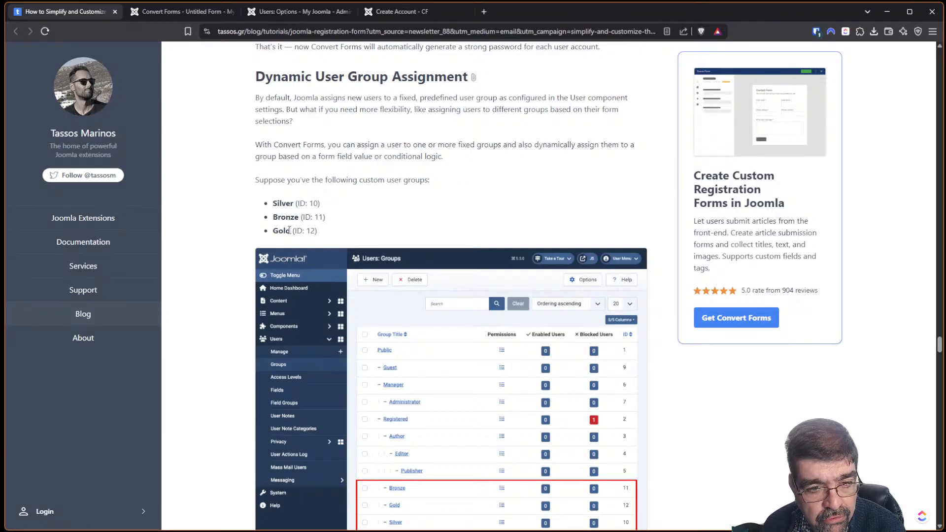
pyautogui.scroll(-4, 487, 238)
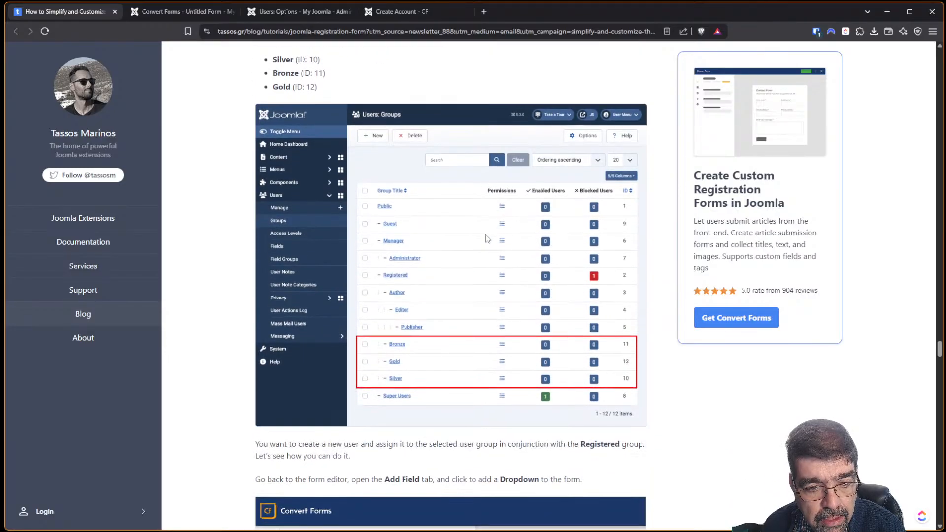
pyautogui.scroll(-3, 435, 323)
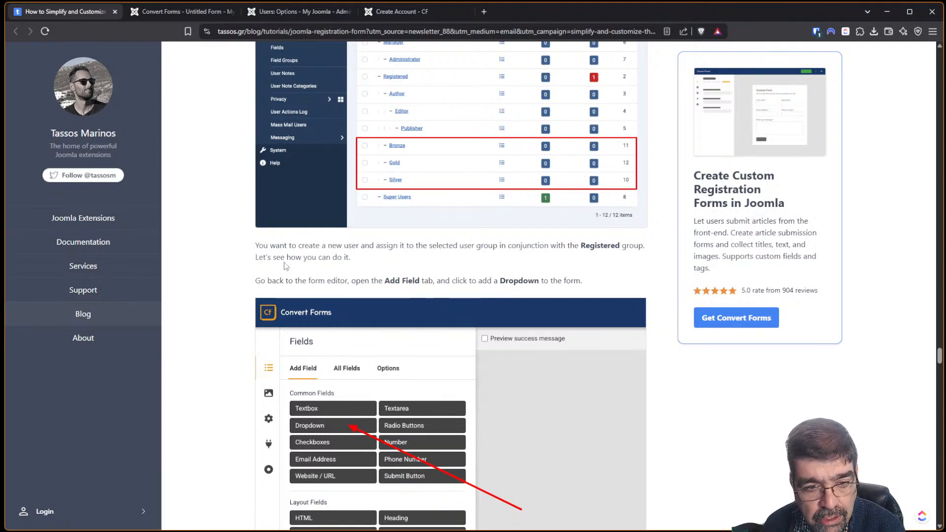
pyautogui.scroll(-2, 481, 259)
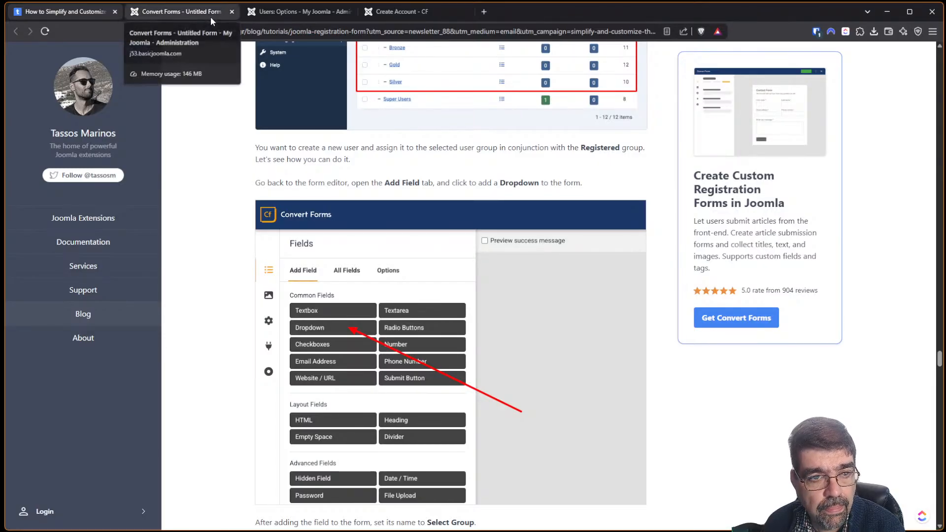
pyautogui.scroll(5, 559, 242)
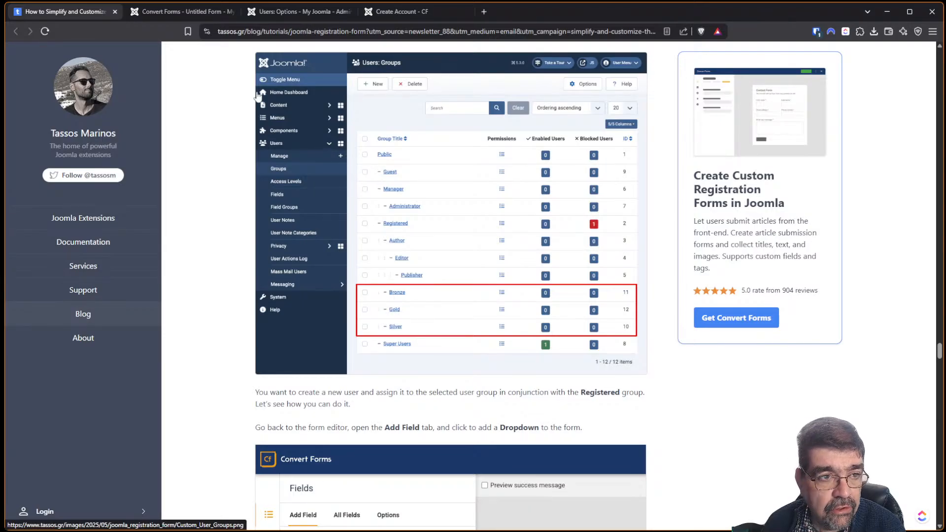
# Open Users > Groups and create the Bronze user group with Save & New.
pyautogui.click(291, 15)
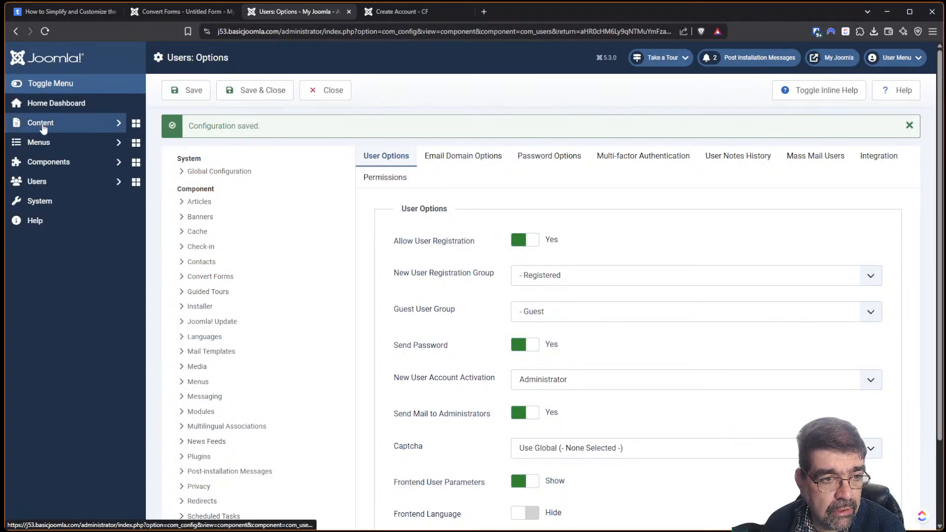
pyautogui.click(37, 181)
pyautogui.click(40, 221)
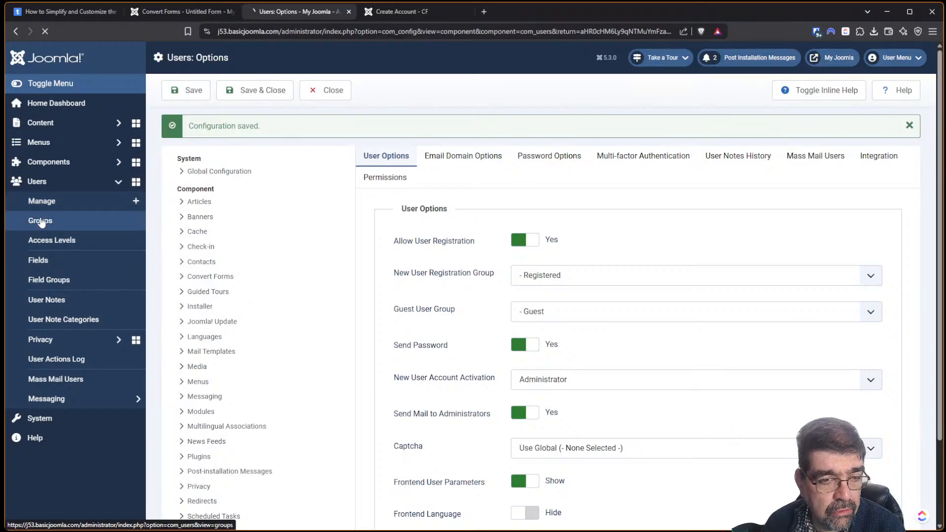
pyautogui.click(183, 97)
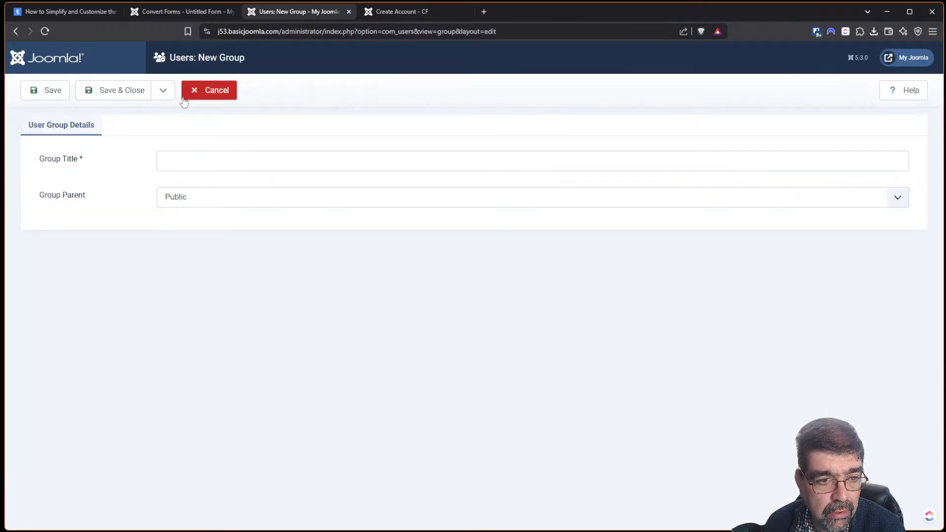
pyautogui.click(187, 163)
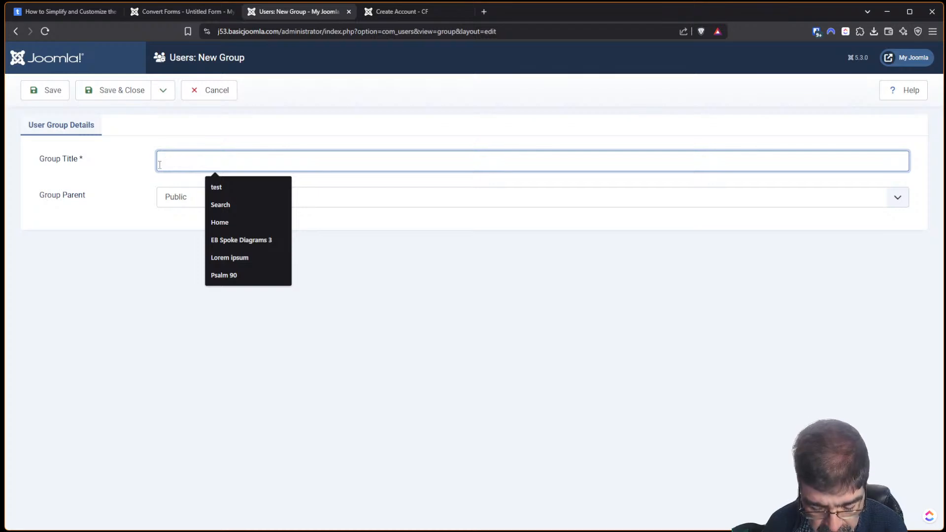
pyautogui.write('Bronc')
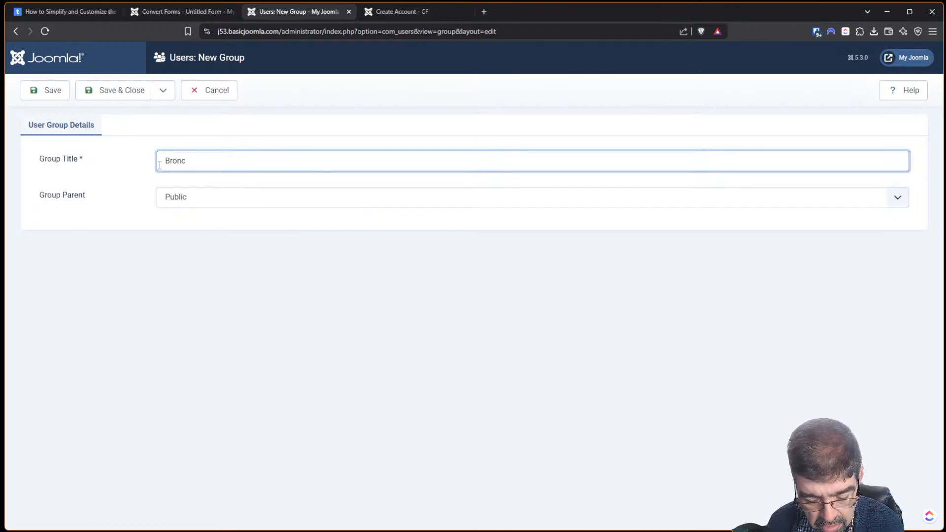
pyautogui.press('BackSpace')
pyautogui.write('ze')
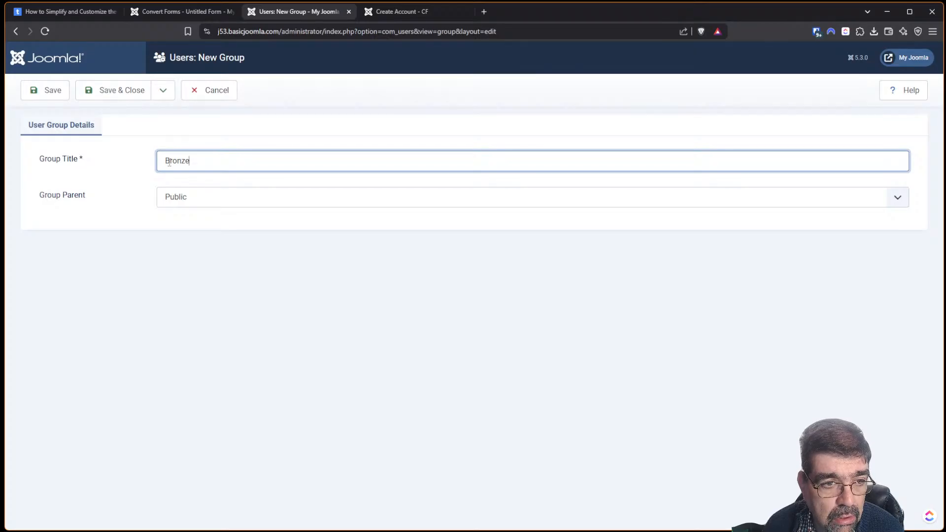
pyautogui.click(161, 91)
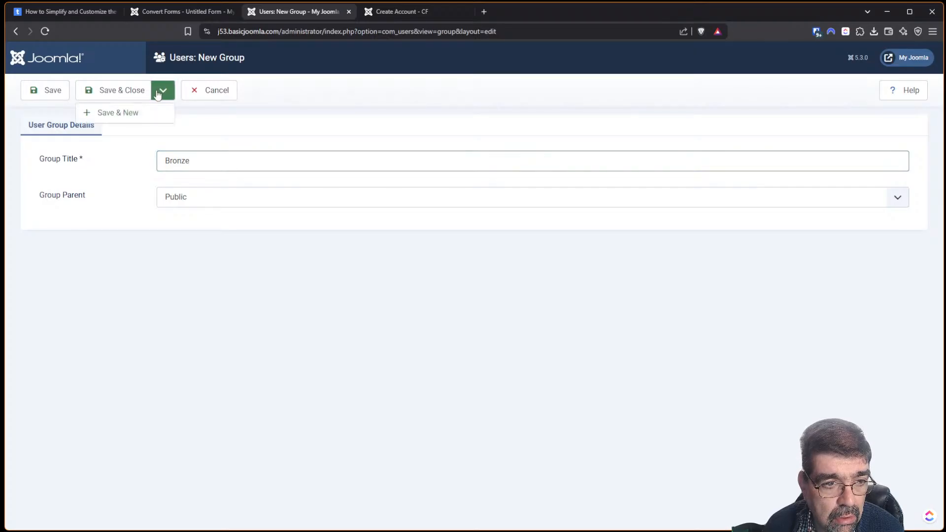
pyautogui.click(140, 116)
# Create the Silver and Gold user groups, closing back to the groups list.
pyautogui.click(179, 188)
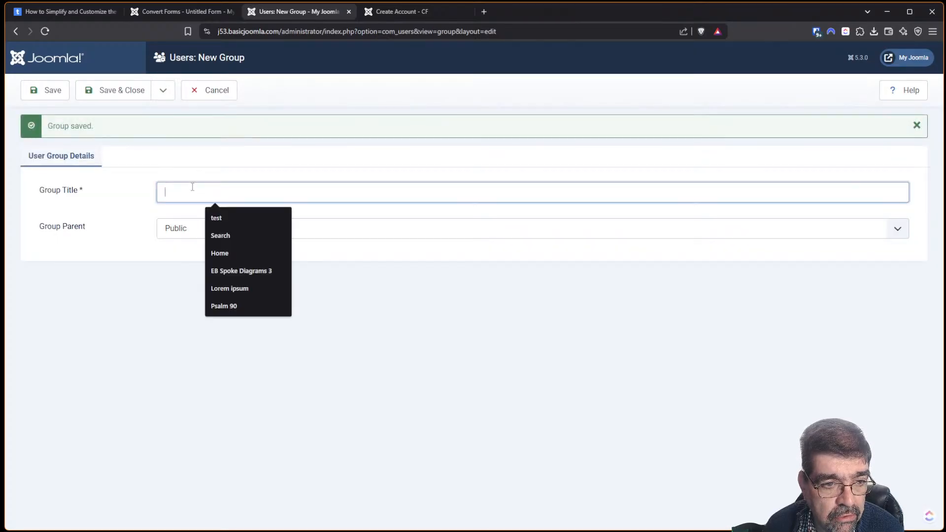
pyautogui.write('Silver')
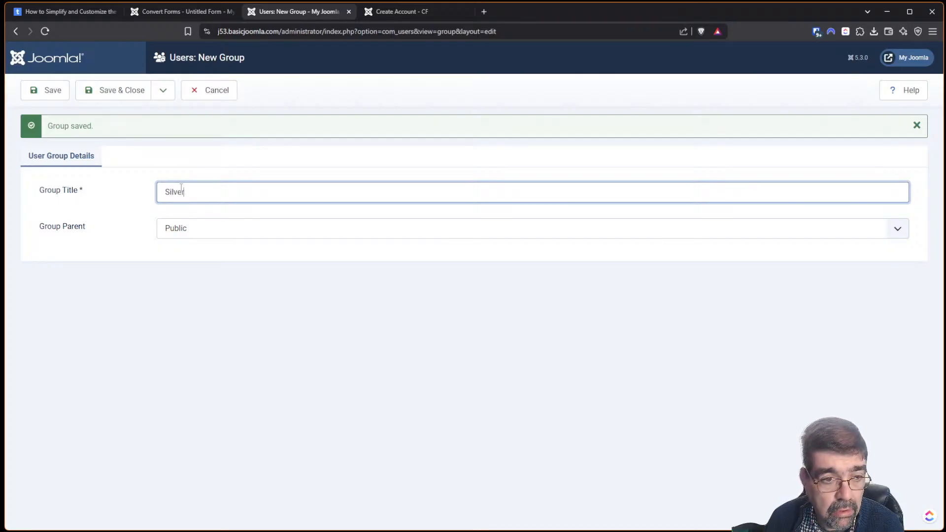
pyautogui.click(162, 90)
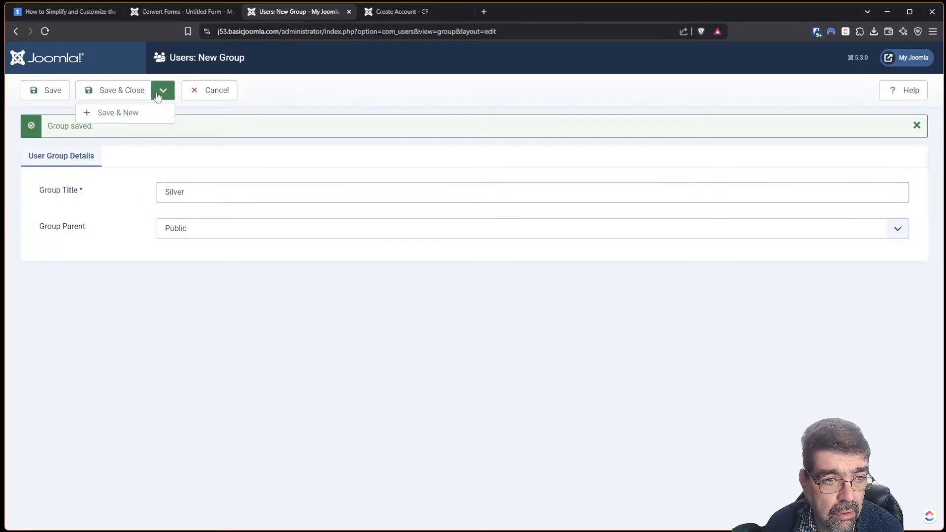
pyautogui.click(144, 115)
pyautogui.click(181, 192)
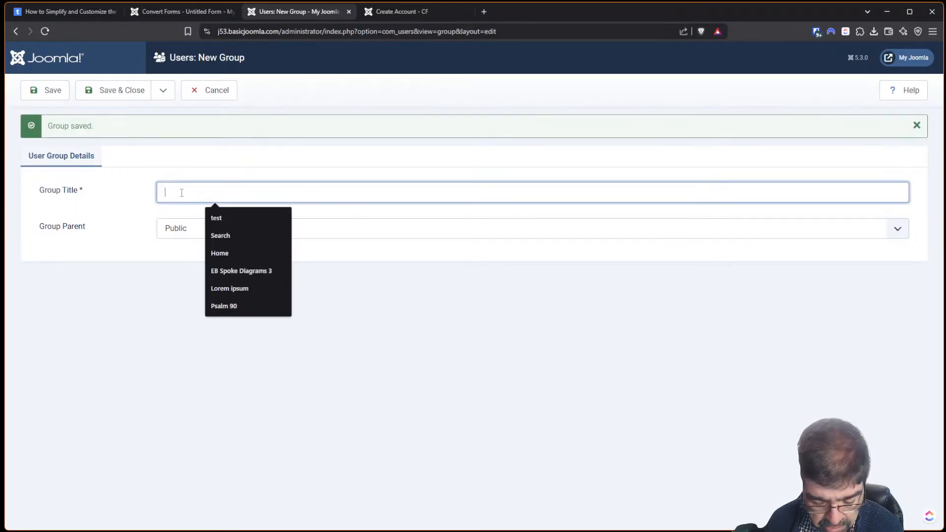
pyautogui.write('Gold')
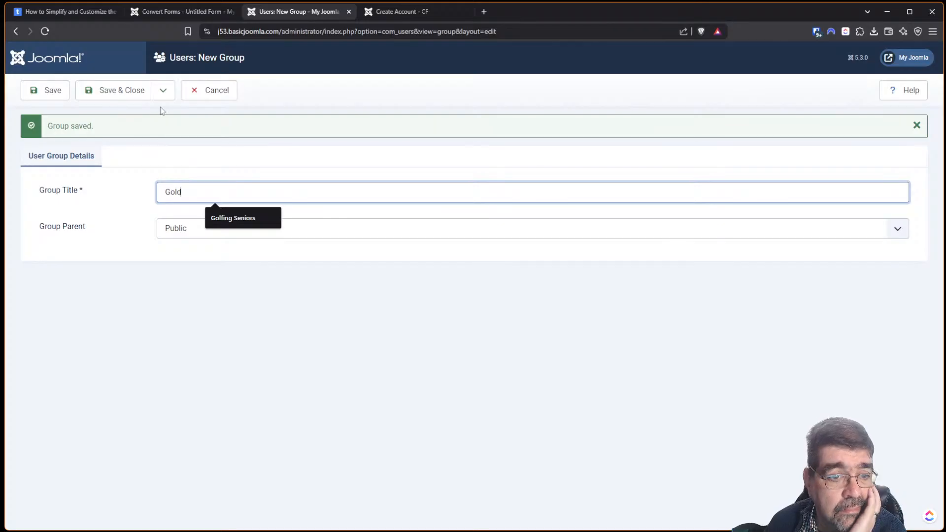
pyautogui.click(116, 92)
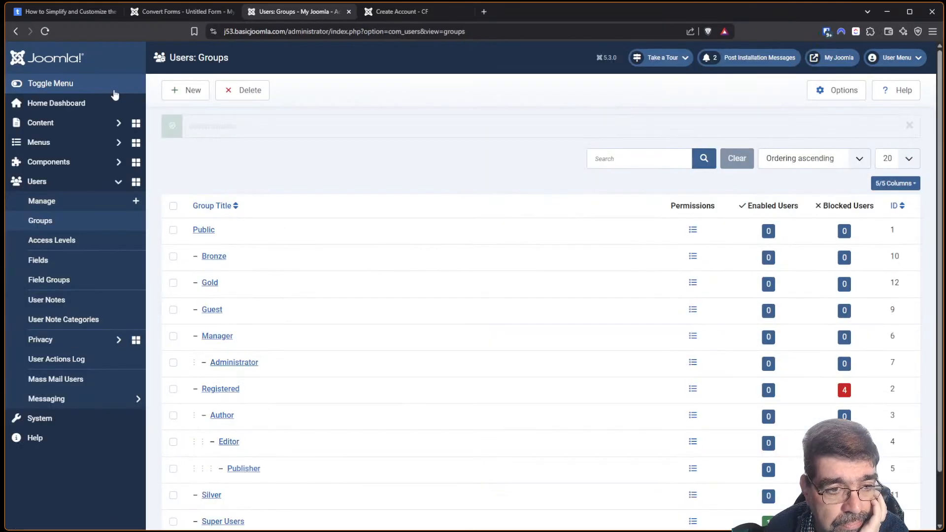
# Scroll the groups list and tick the Bronze, Gold and Guest rows.
pyautogui.scroll(-2, 335, 241)
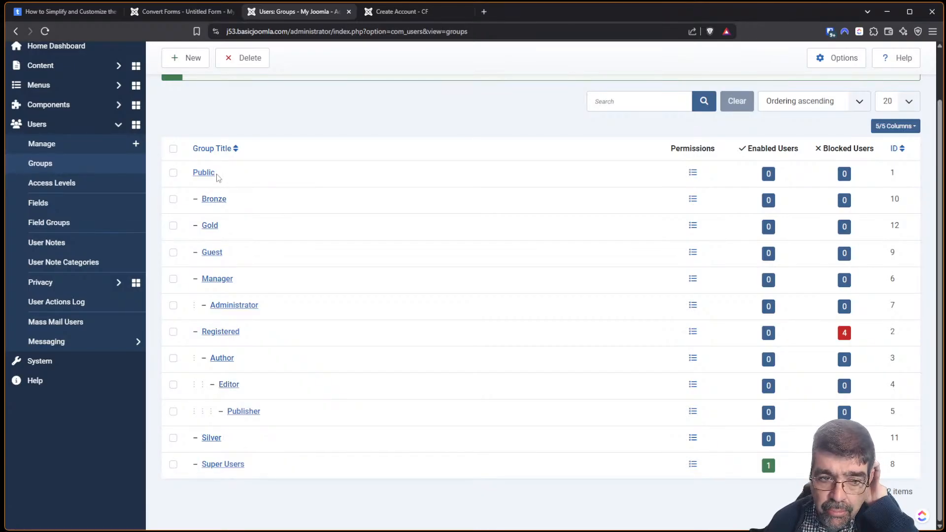
pyautogui.click(173, 199)
pyautogui.click(173, 225)
pyautogui.click(173, 252)
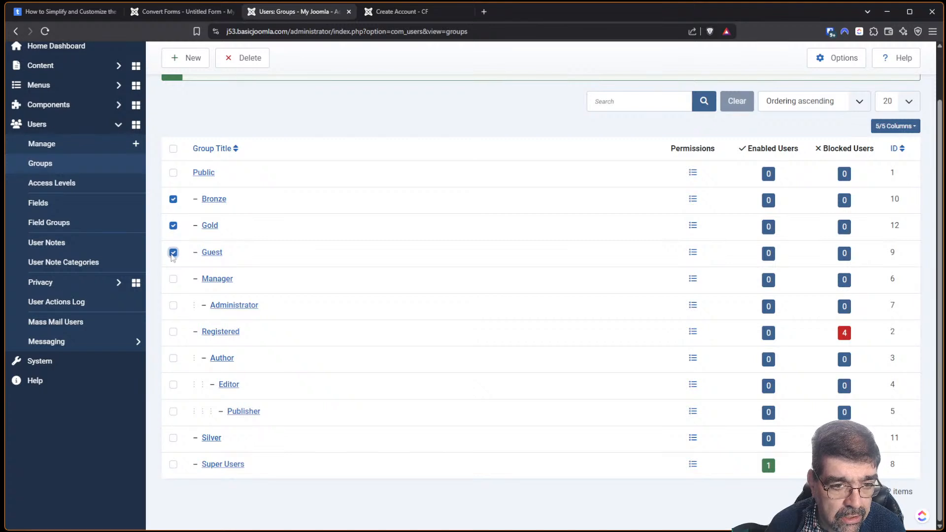
pyautogui.scroll(2, 350, 184)
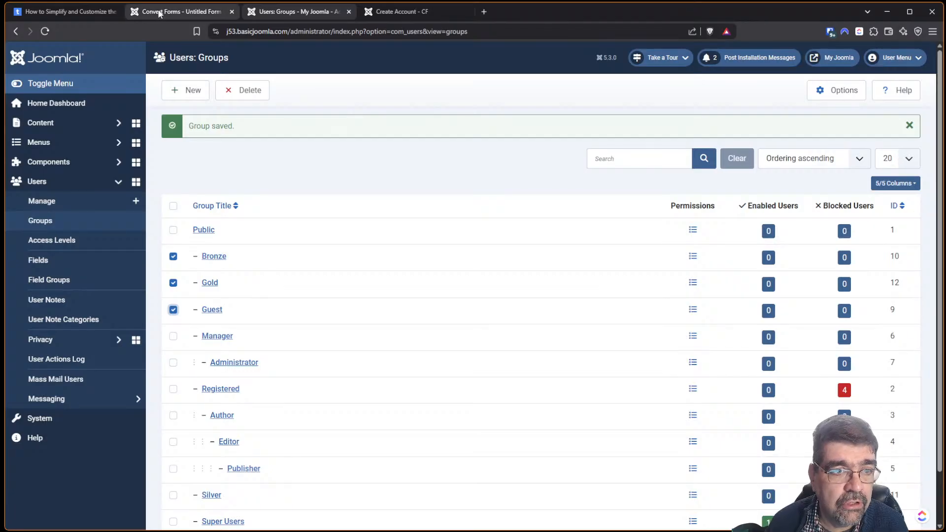
# Check the tutorial, then close the New User Account Task settings in the form editor.
pyautogui.click(63, 11)
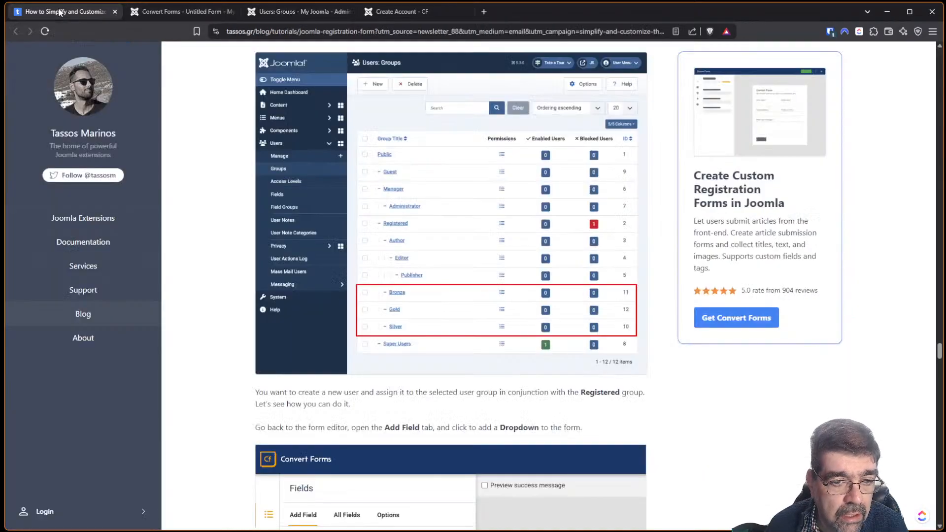
pyautogui.scroll(-5, 394, 192)
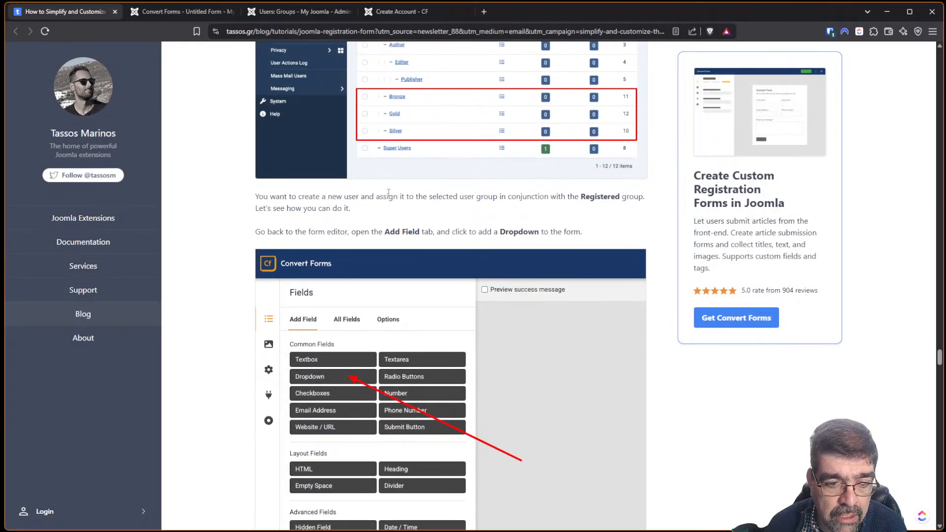
pyautogui.scroll(-6, 388, 197)
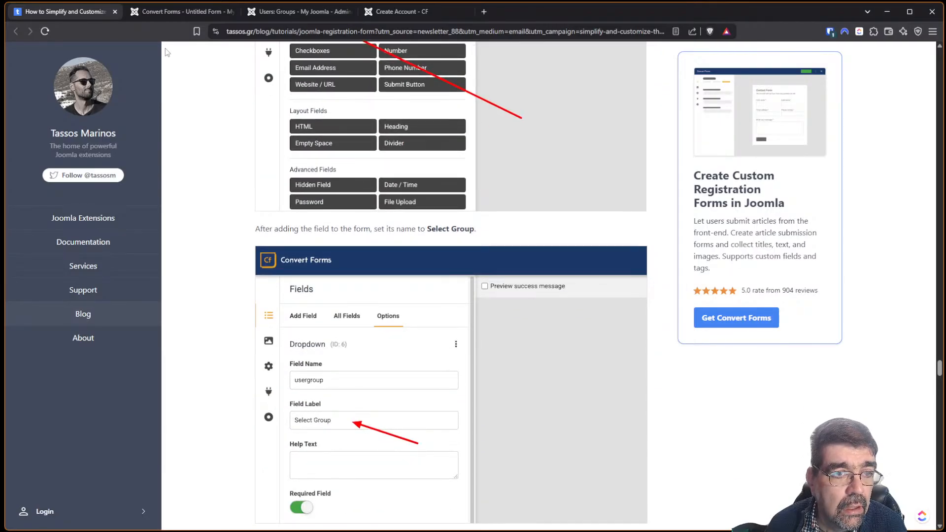
pyautogui.click(161, 14)
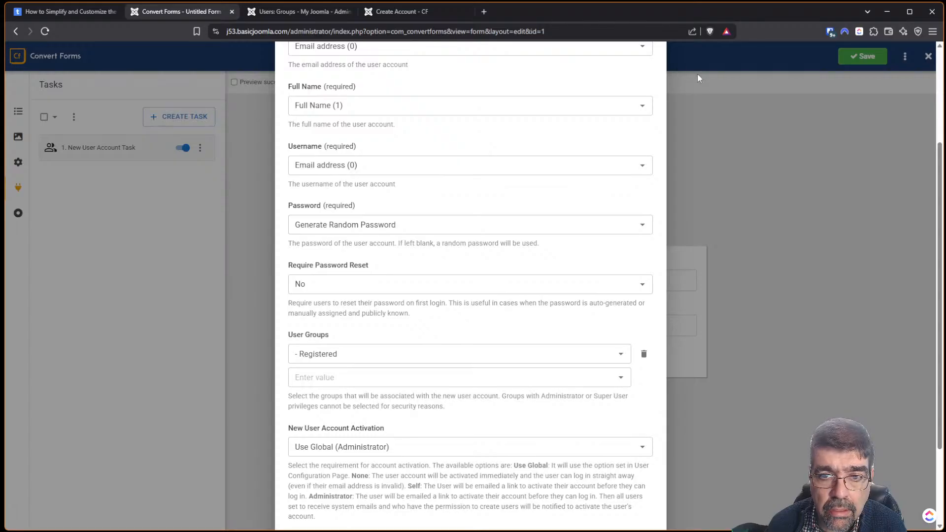
pyautogui.scroll(-3, 782, 232)
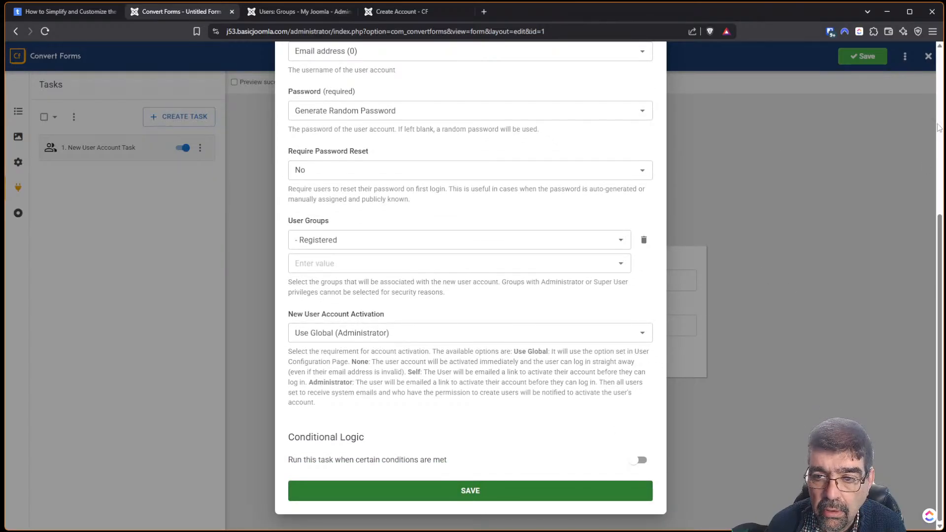
pyautogui.scroll(5, 940, 59)
pyautogui.click(649, 74)
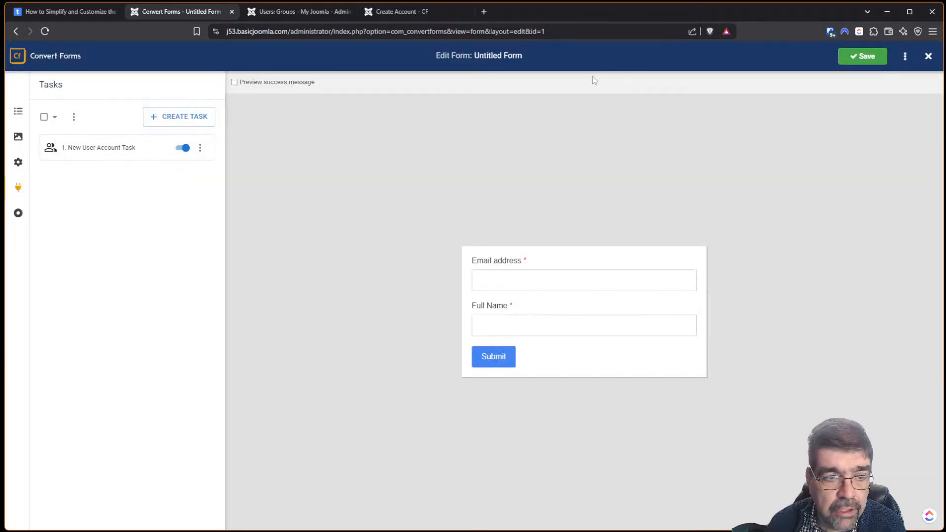
# Add a Dropdown field to the form and check the tutorial's next instructions.
pyautogui.click(11, 116)
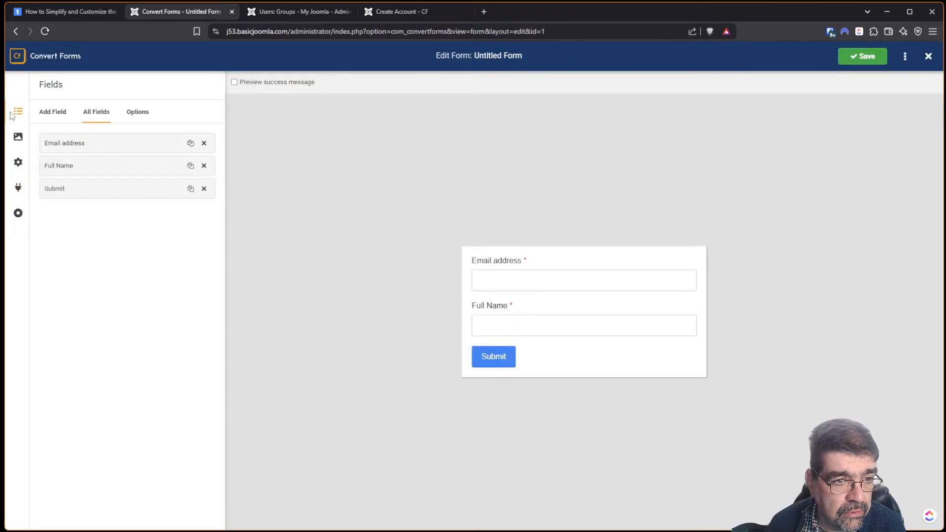
pyautogui.click(51, 115)
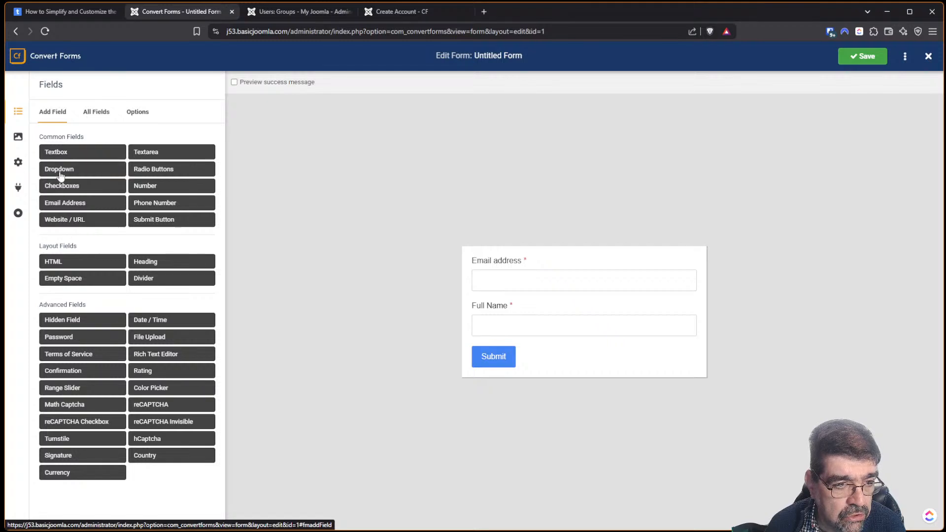
pyautogui.click(61, 171)
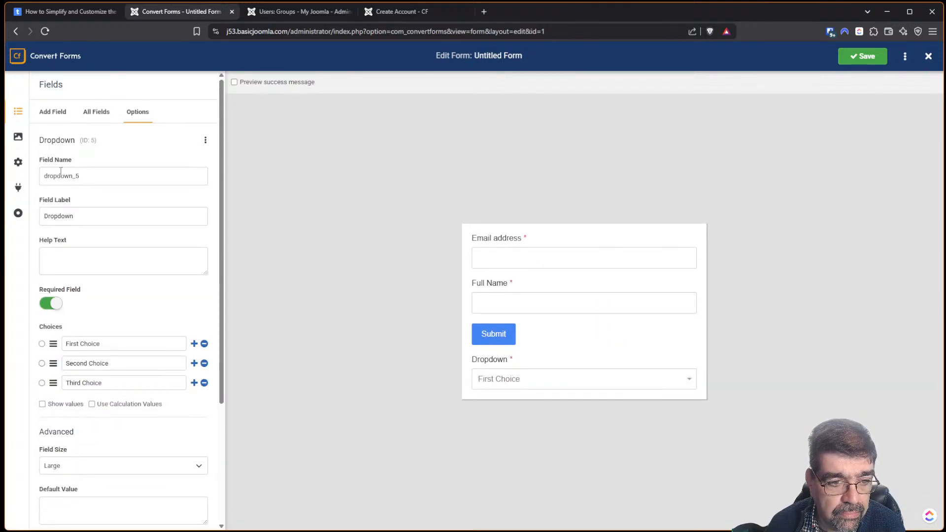
pyautogui.click(70, 18)
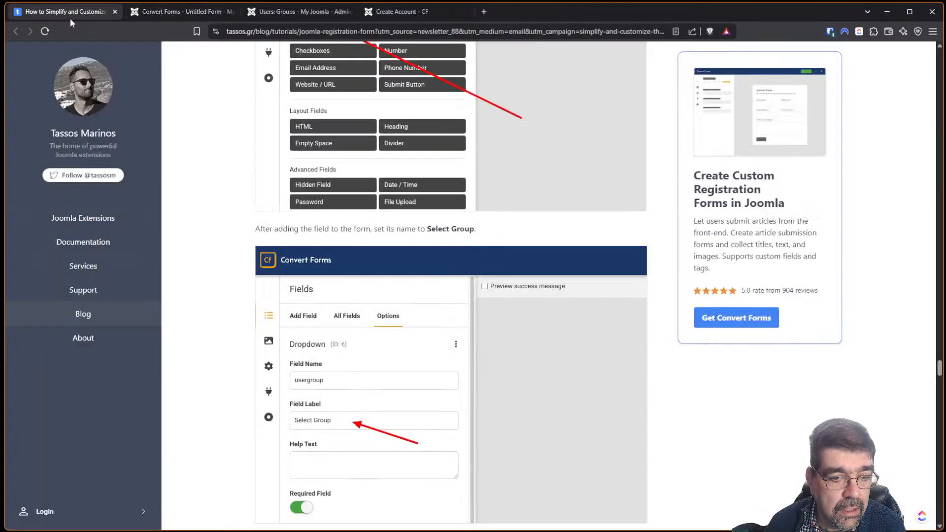
pyautogui.scroll(-2, 373, 316)
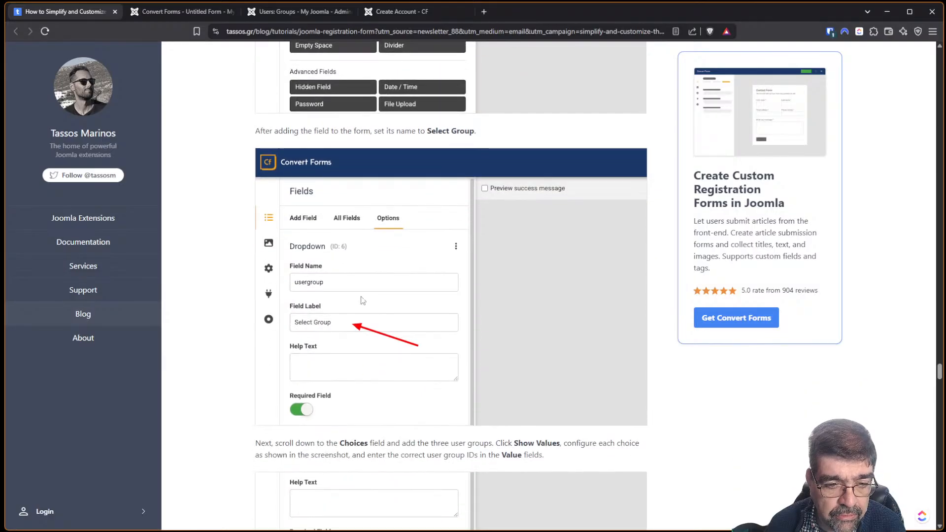
pyautogui.scroll(-1, 363, 301)
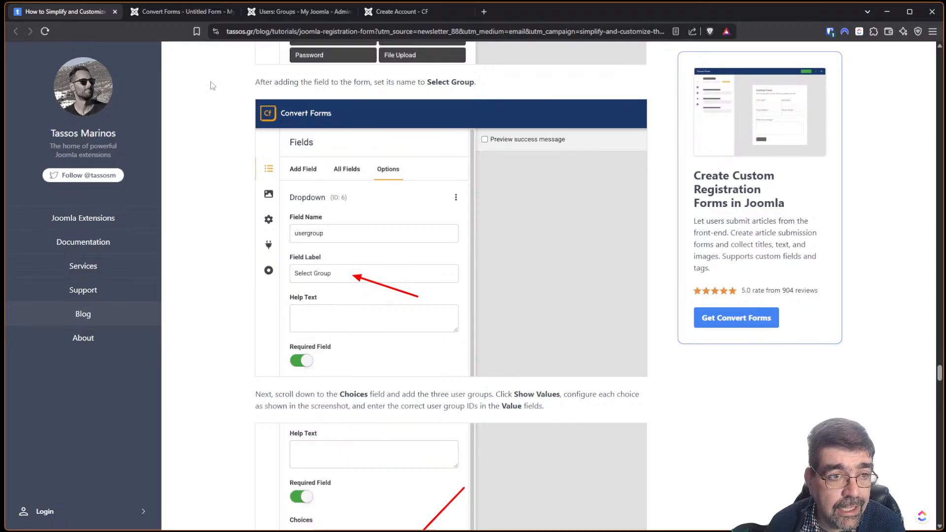
pyautogui.click(152, 12)
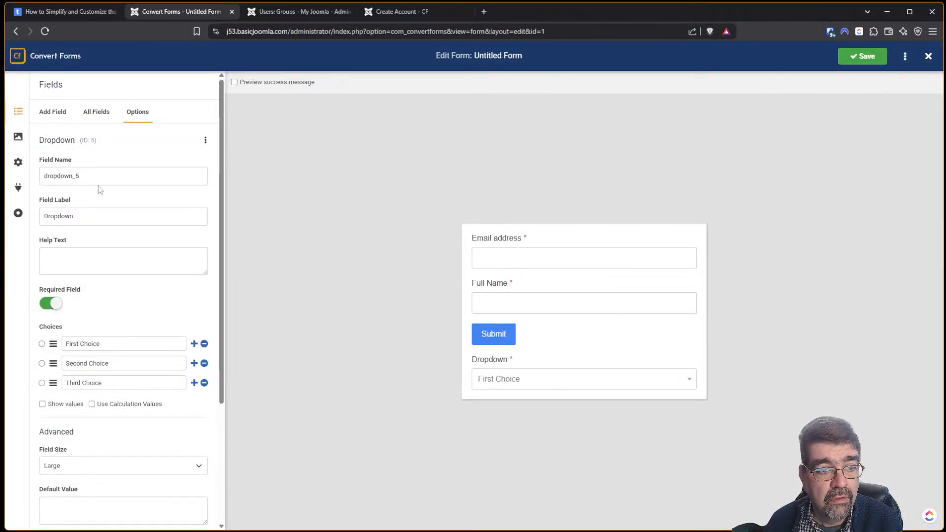
# Rename the dropdown field to Usergroup and label it 'Select Group'.
pyautogui.doubleClick(64, 176)
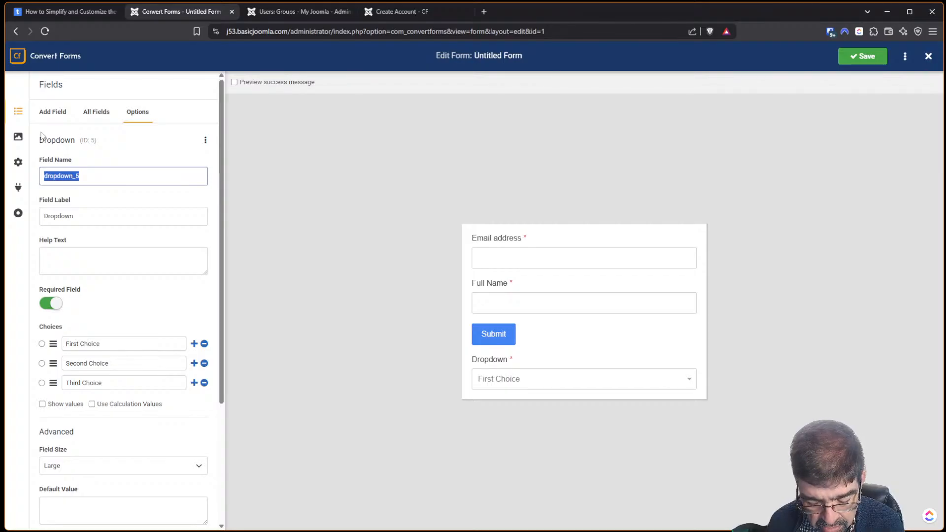
pyautogui.write('Usergroup')
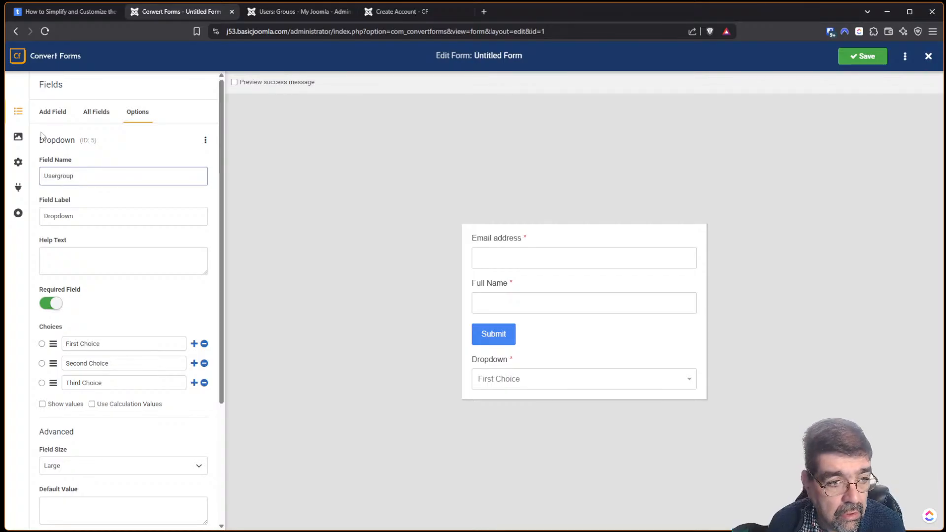
pyautogui.press('Tab')
pyautogui.write('Sel')
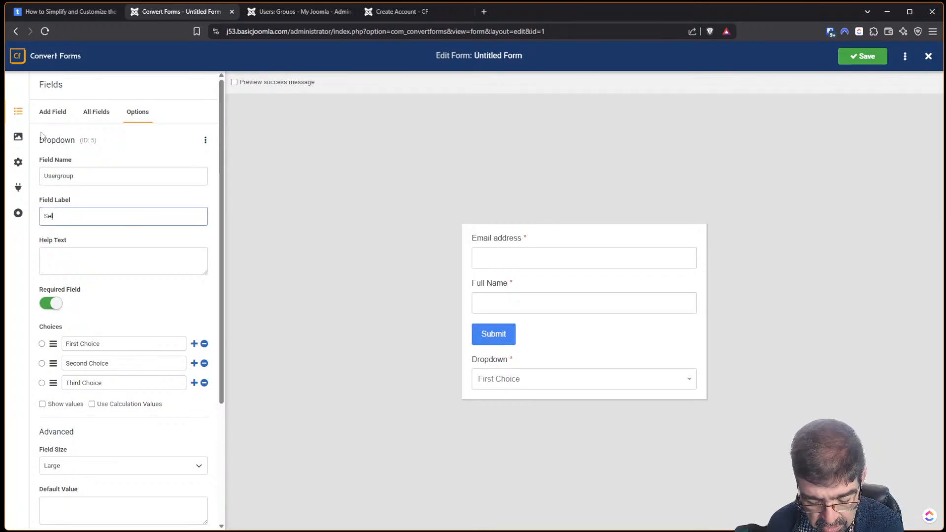
pyautogui.write('etr Group')
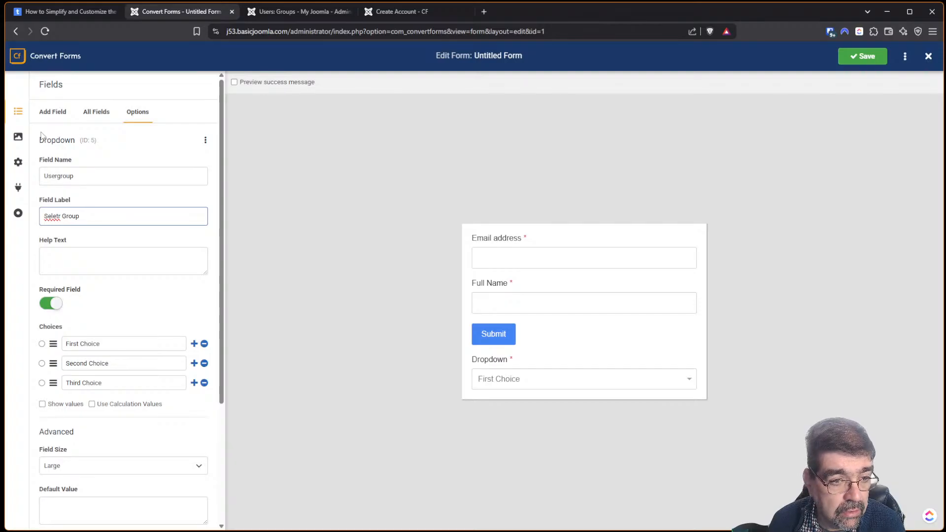
pyautogui.press('BackSpace')
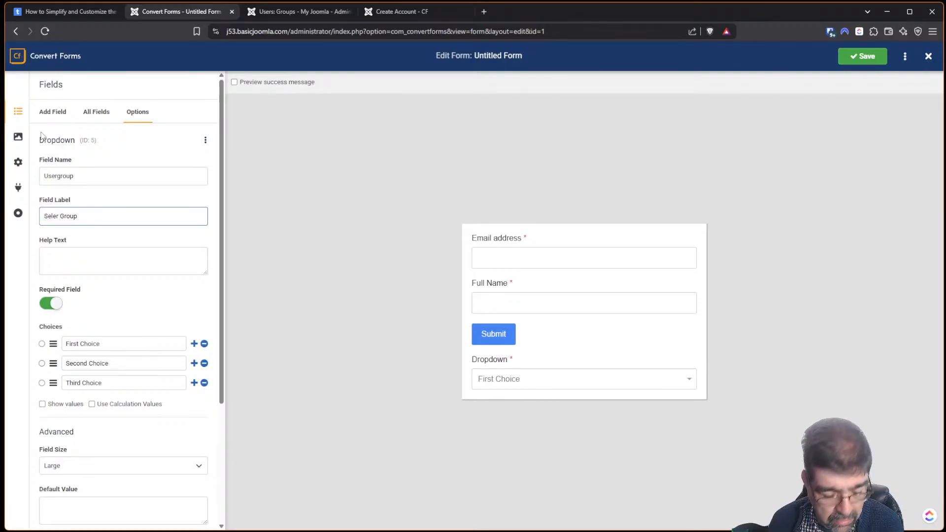
pyautogui.write('ct')
pyautogui.press('Delete')
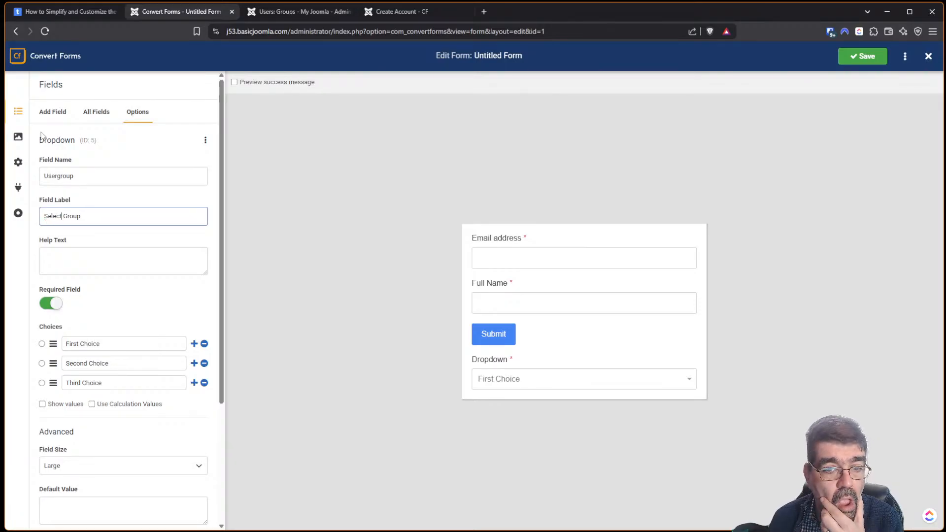
# Read the tutorial's Choices step, then start typing Silver over the dropdown's First Choice.
pyautogui.click(74, 10)
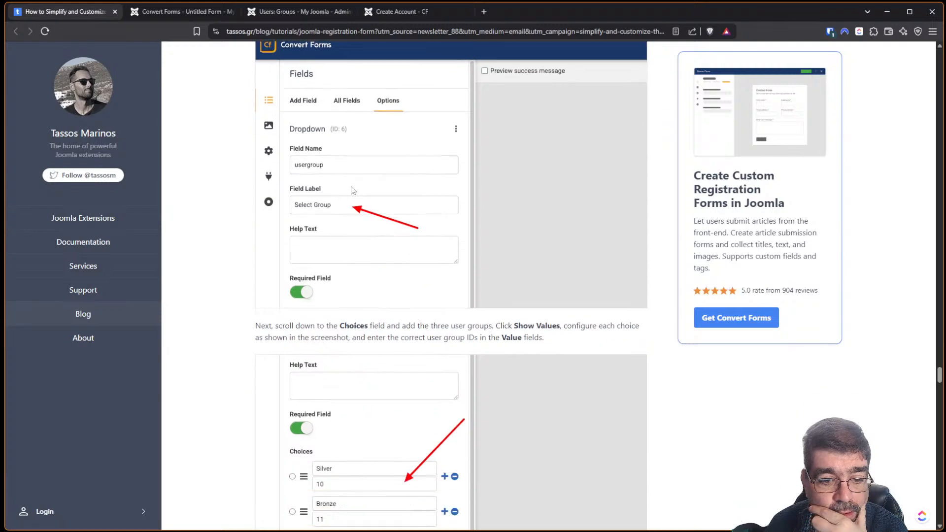
pyautogui.scroll(-3, 352, 190)
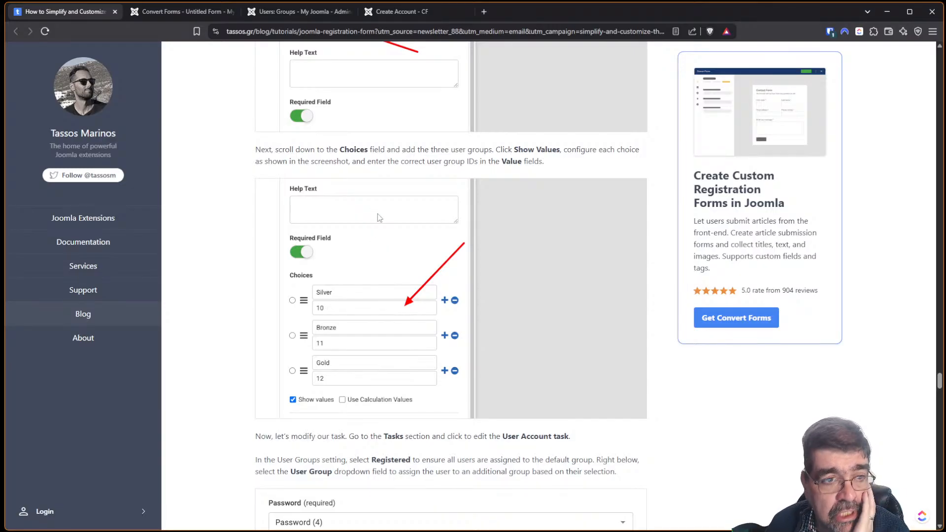
pyautogui.click(173, 13)
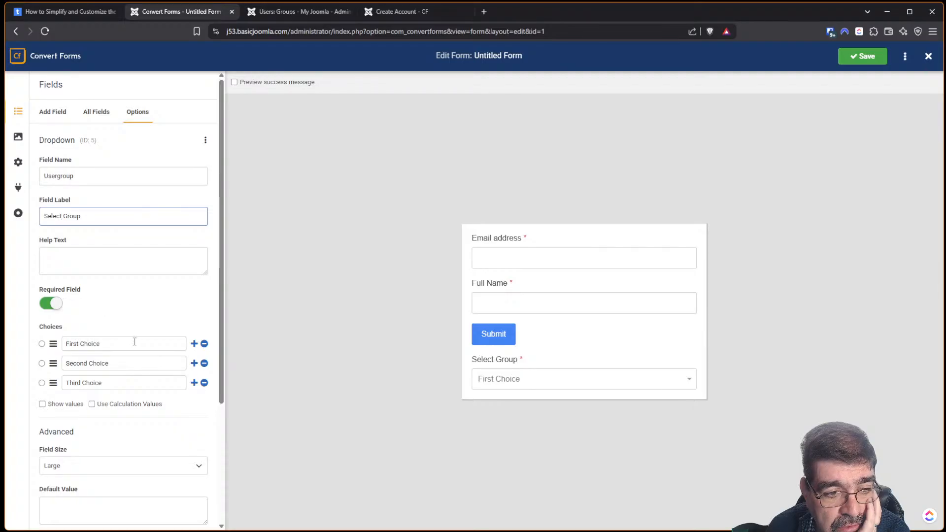
pyautogui.moveTo(133, 340); pyautogui.dragTo(55, 340)
pyautogui.write('Silver')
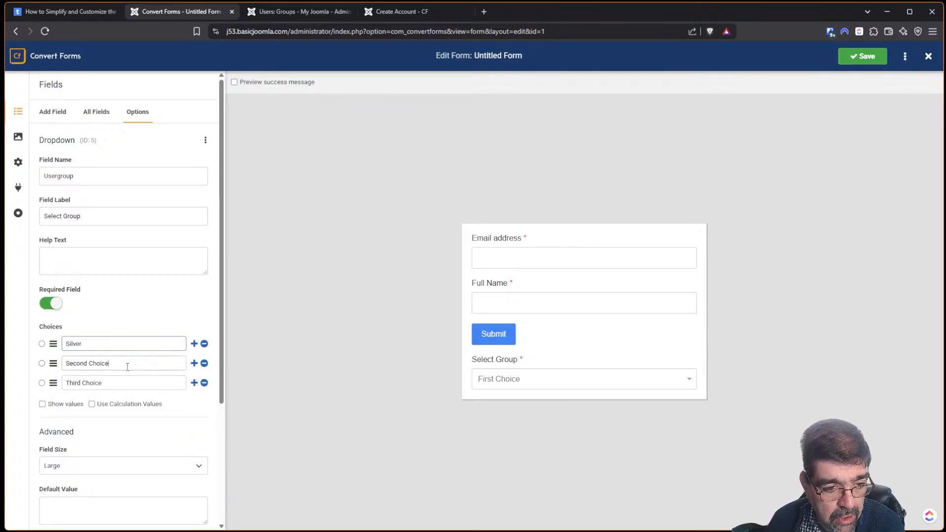
# Replace the second and third dropdown choices with Bronze and Gold.
pyautogui.moveTo(127, 367); pyautogui.dragTo(50, 372)
pyautogui.write('Bronz')
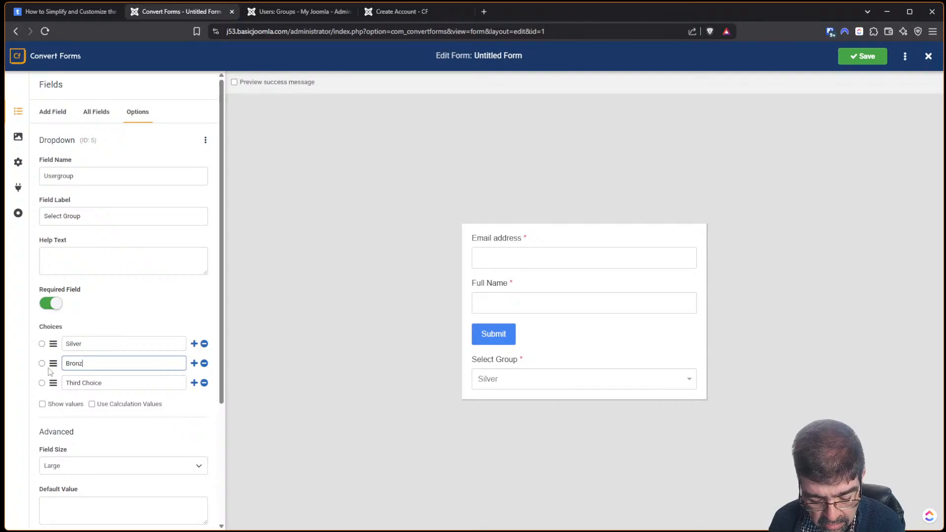
pyautogui.write('e')
pyautogui.moveTo(120, 384); pyautogui.dragTo(11, 380)
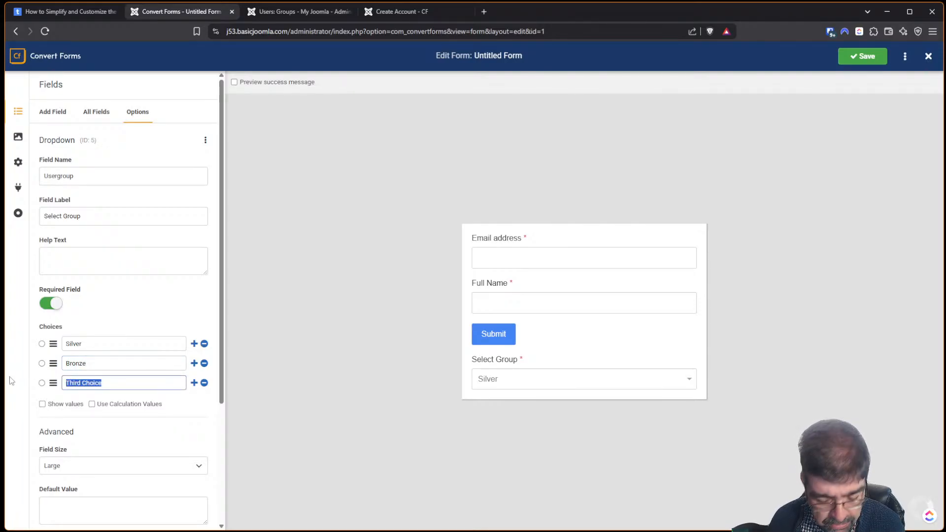
pyautogui.write('Gold')
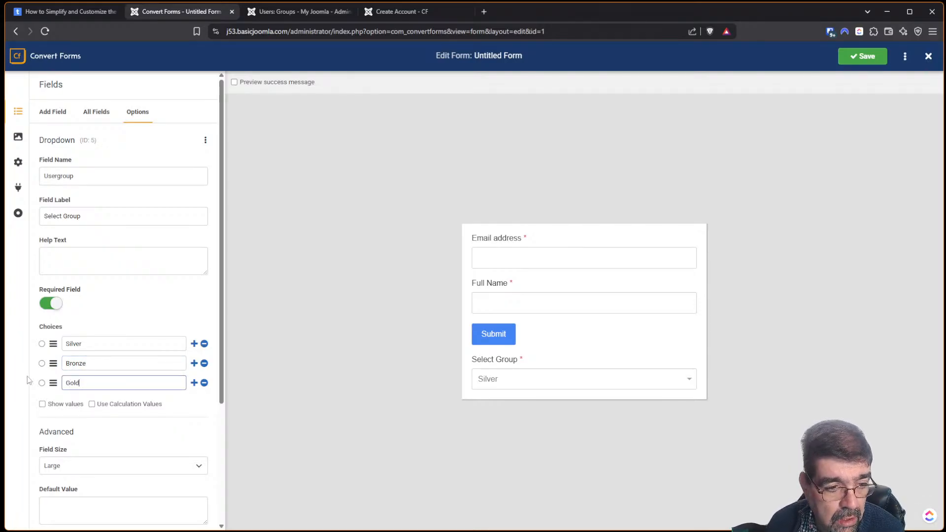
# Compare the choices with the tutorial, adding and then removing an extra empty choice row.
pyautogui.click(68, 14)
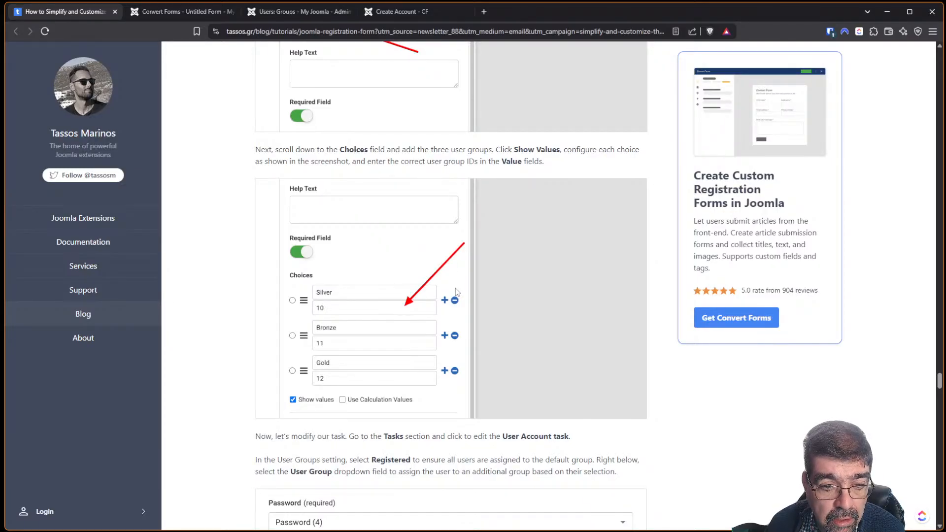
pyautogui.click(154, 13)
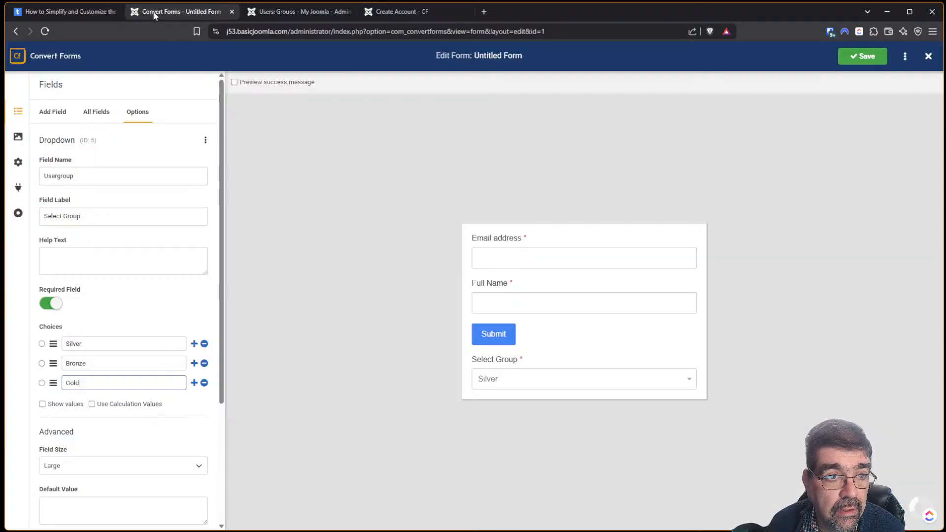
pyautogui.click(194, 343)
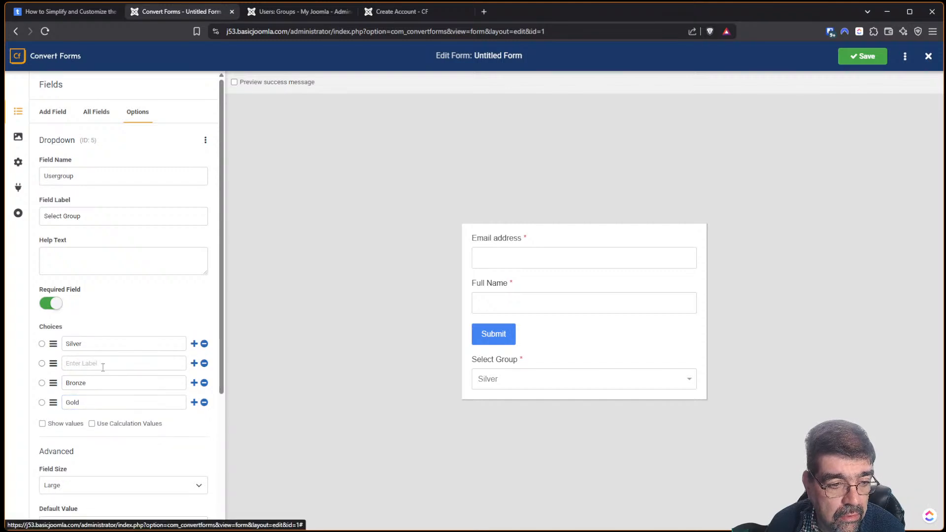
pyautogui.click(204, 364)
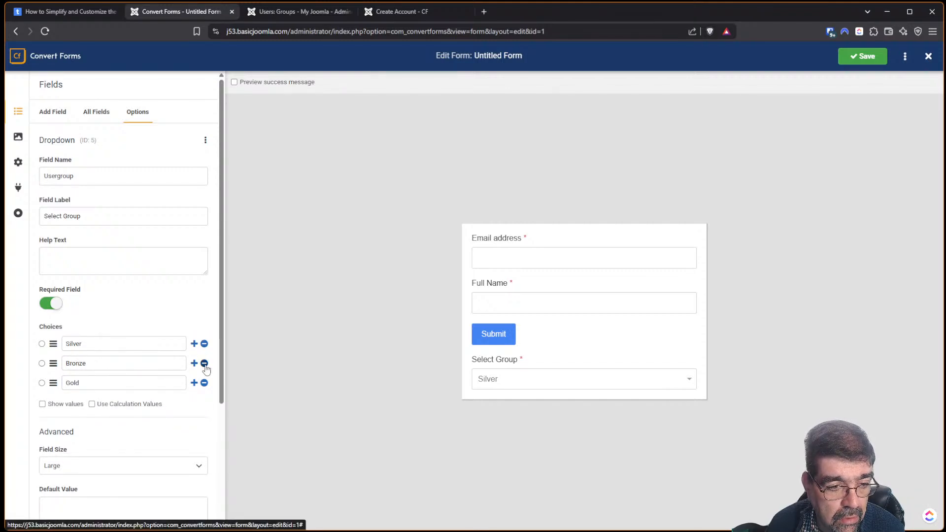
pyautogui.click(88, 345)
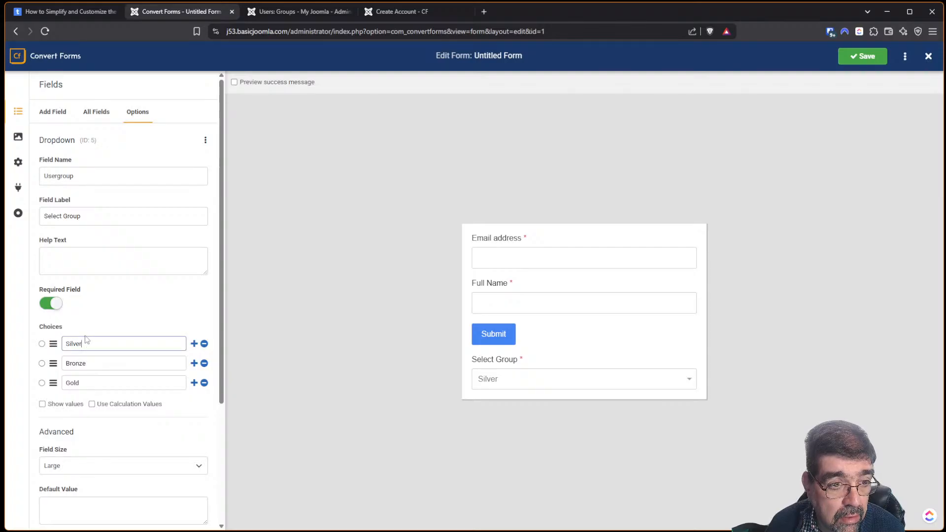
pyautogui.click(72, 13)
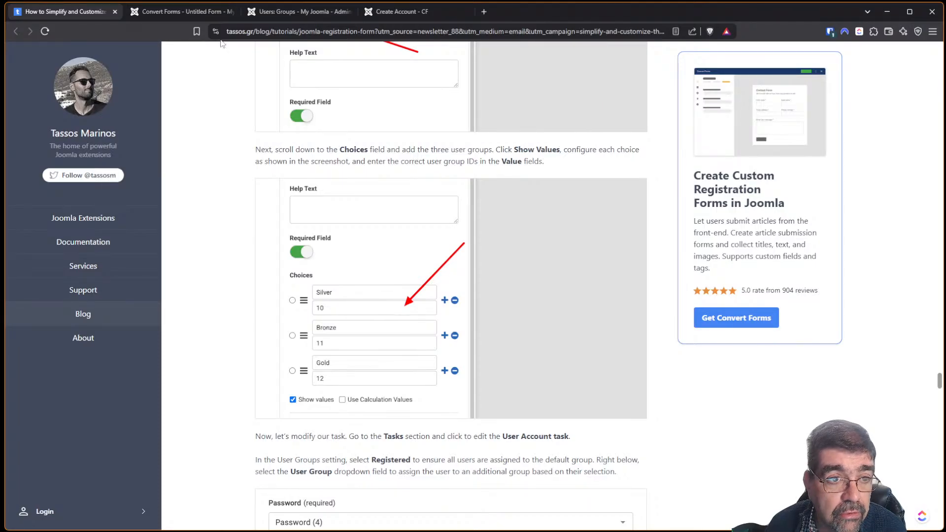
pyautogui.click(217, 12)
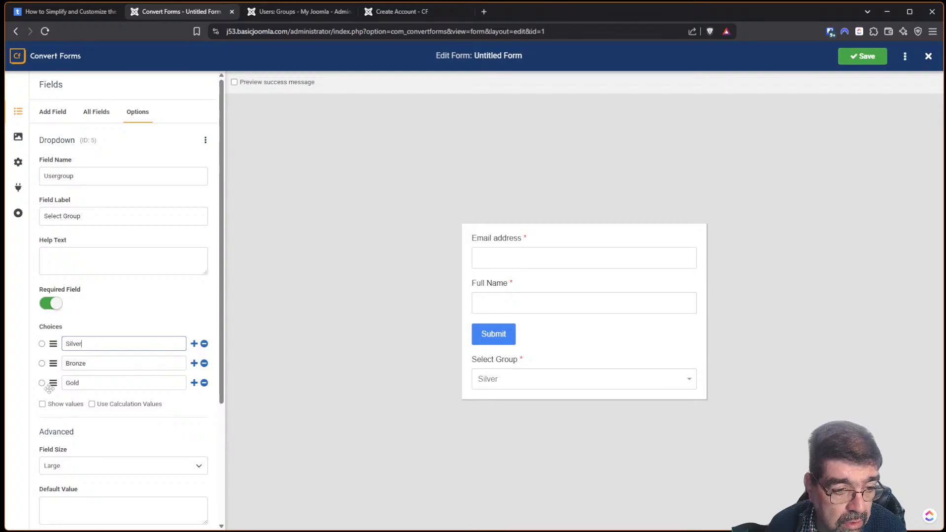
# Turn on Show values and enter values 10, 11 and 12 for Silver, Bronze and Gold.
pyautogui.click(44, 404)
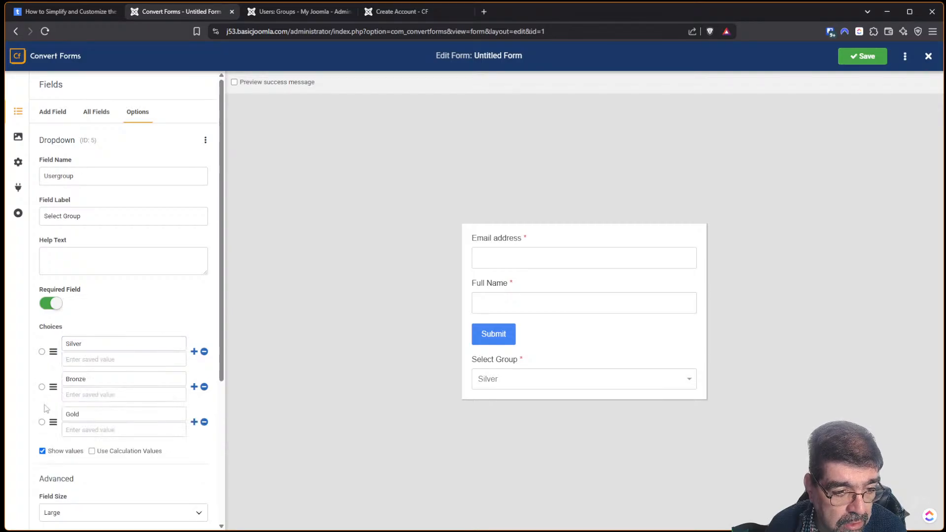
pyautogui.click(78, 361)
pyautogui.click(83, 13)
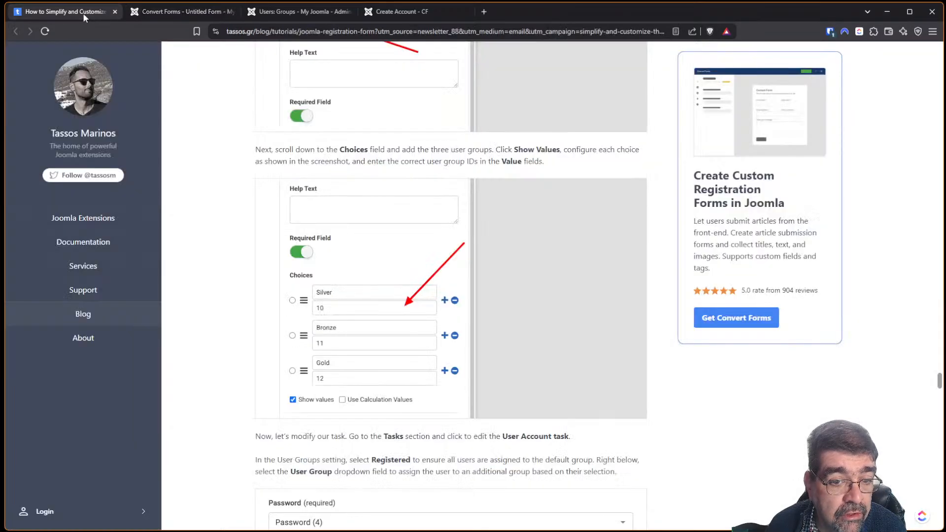
pyautogui.click(151, 11)
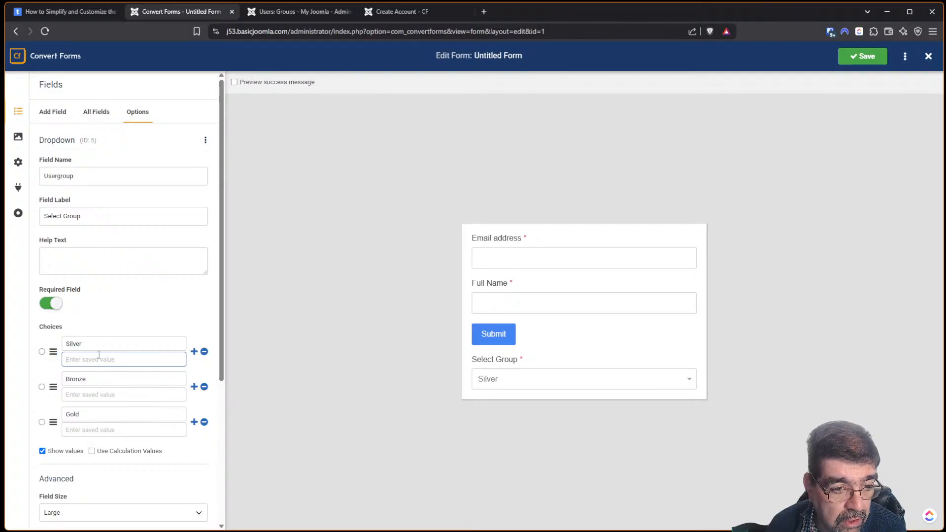
pyautogui.write('10')
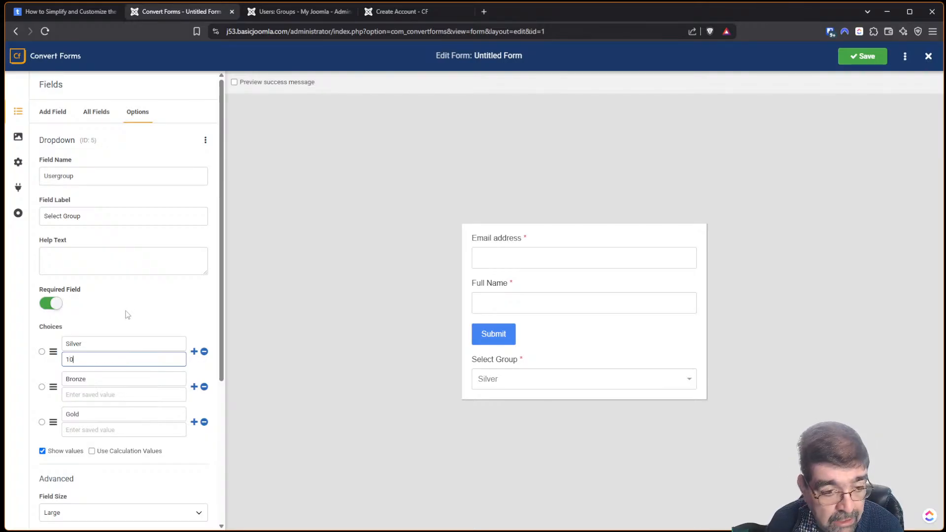
pyautogui.press('Tab')
pyautogui.press('Tab')
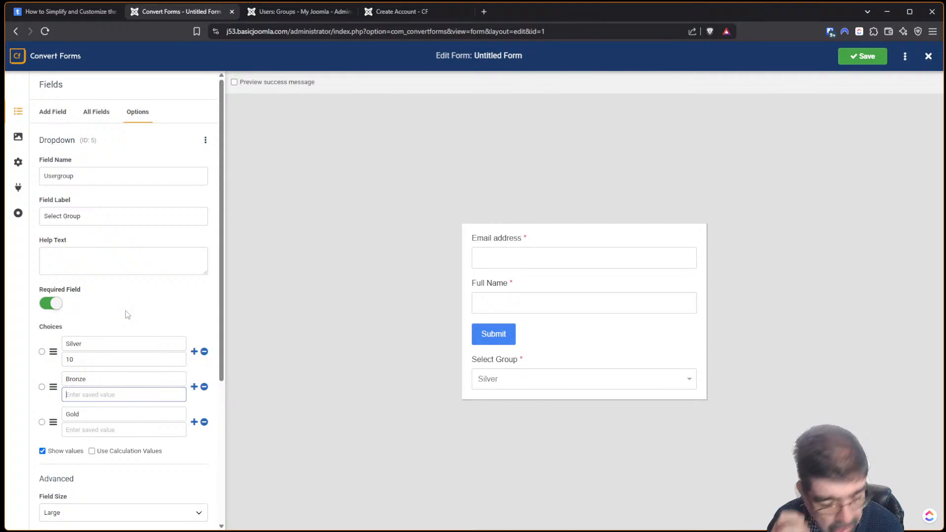
pyautogui.write('11')
pyautogui.press('Tab')
pyautogui.press('Tab')
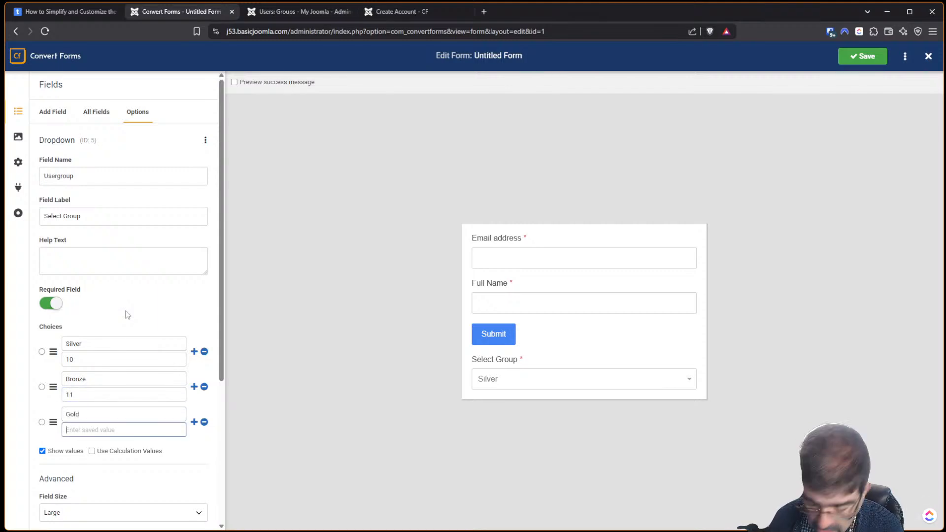
pyautogui.write('12')
pyautogui.click(128, 314)
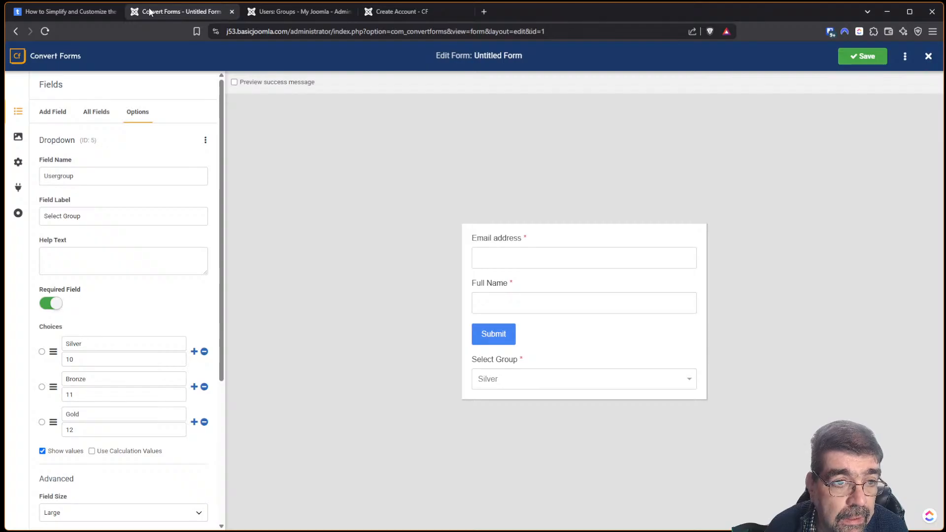
# Review the tutorial's next steps, then save the form with its ID-valued group choices.
pyautogui.click(71, 12)
pyautogui.scroll(-5, 327, 192)
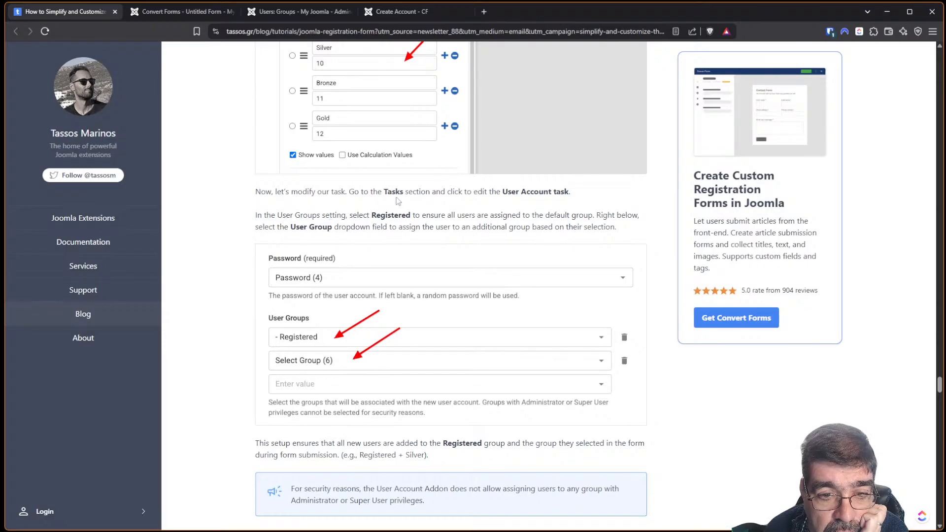
pyautogui.scroll(4, 466, 211)
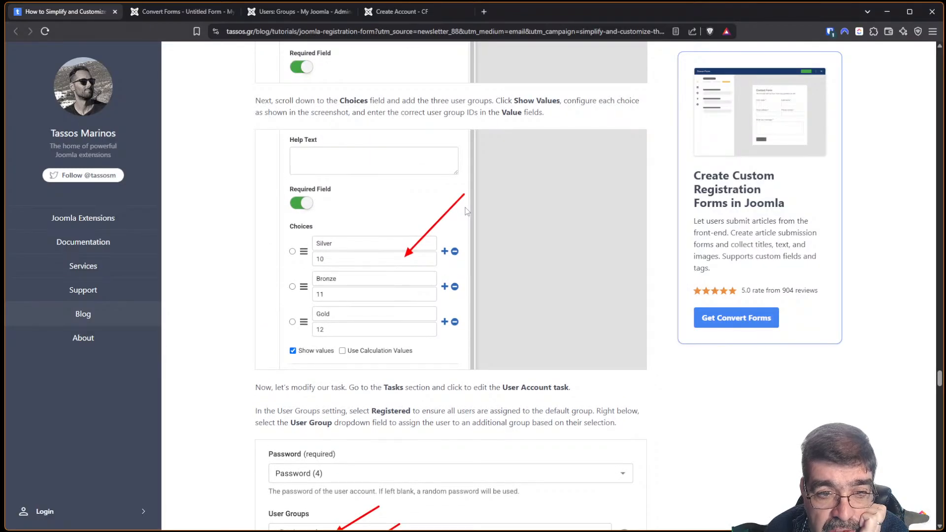
pyautogui.scroll(-6, 466, 211)
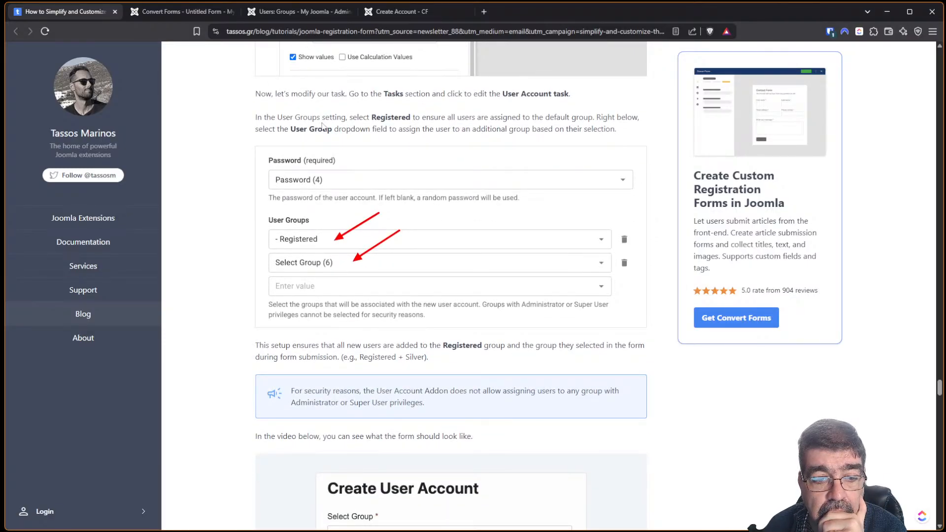
pyautogui.scroll(2, 334, 134)
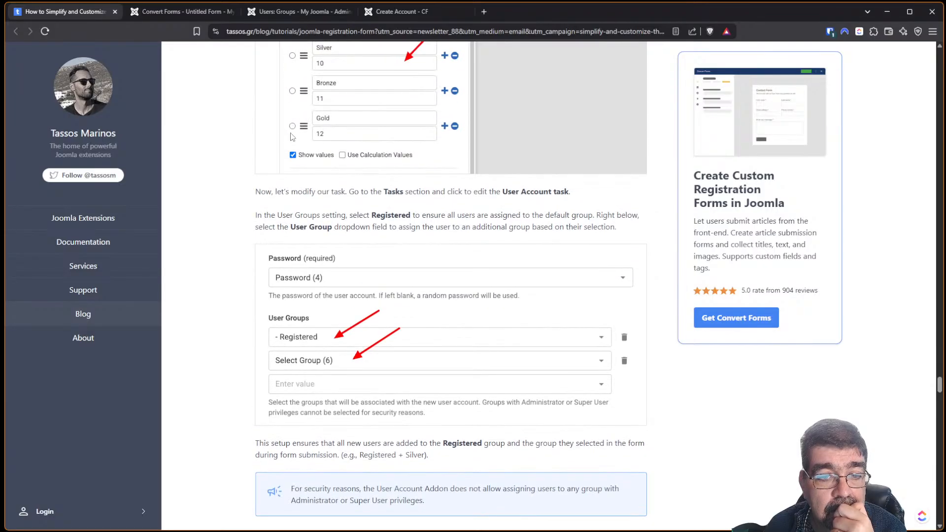
pyautogui.click(166, 13)
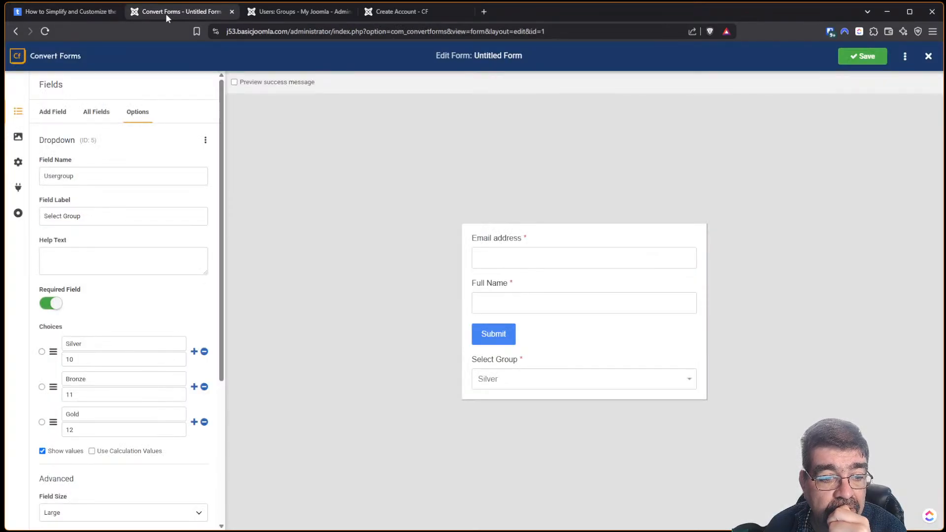
pyautogui.click(844, 63)
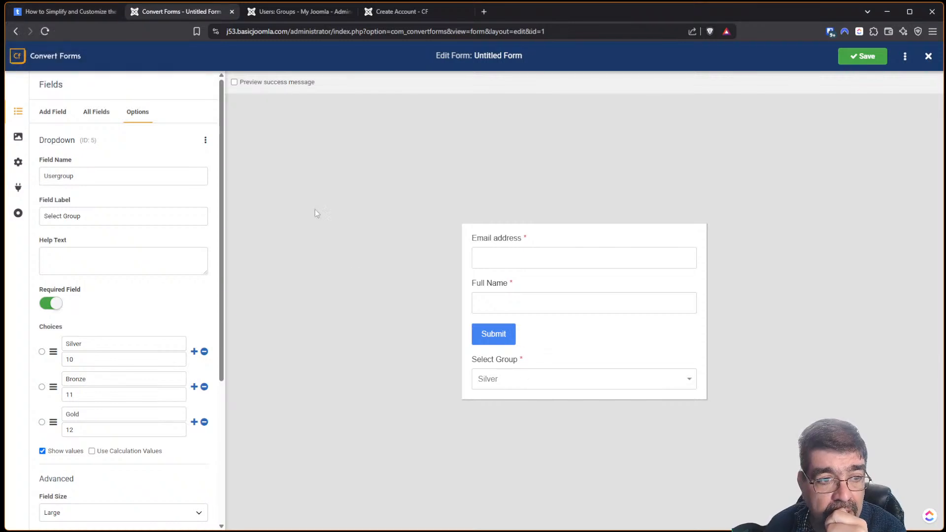
# In All Fields, drag the Select Group row above the Submit button.
pyautogui.click(97, 112)
pyautogui.moveTo(63, 212); pyautogui.dragTo(64, 191)
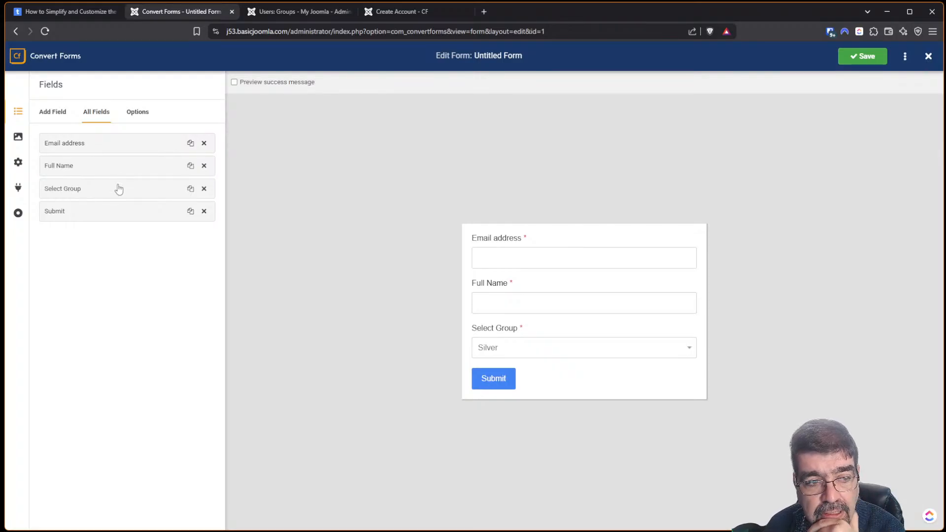
pyautogui.click(93, 19)
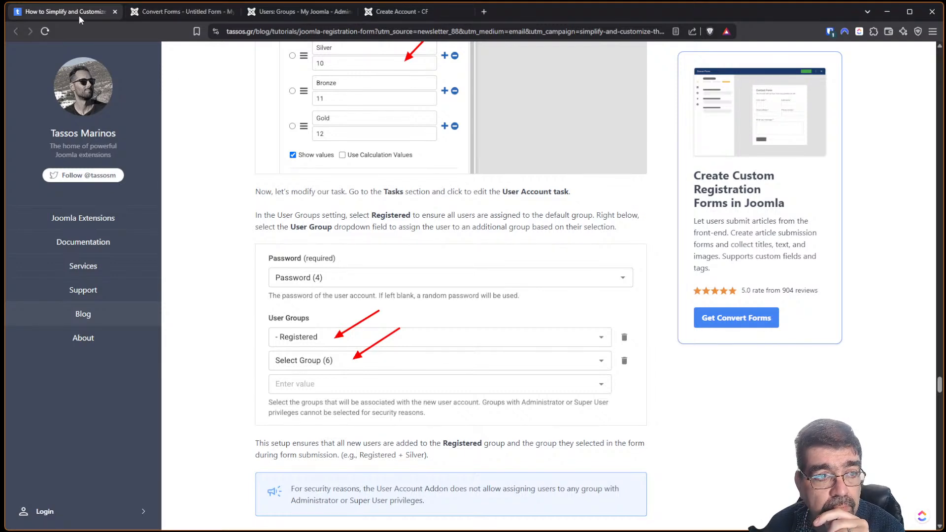
pyautogui.click(160, 12)
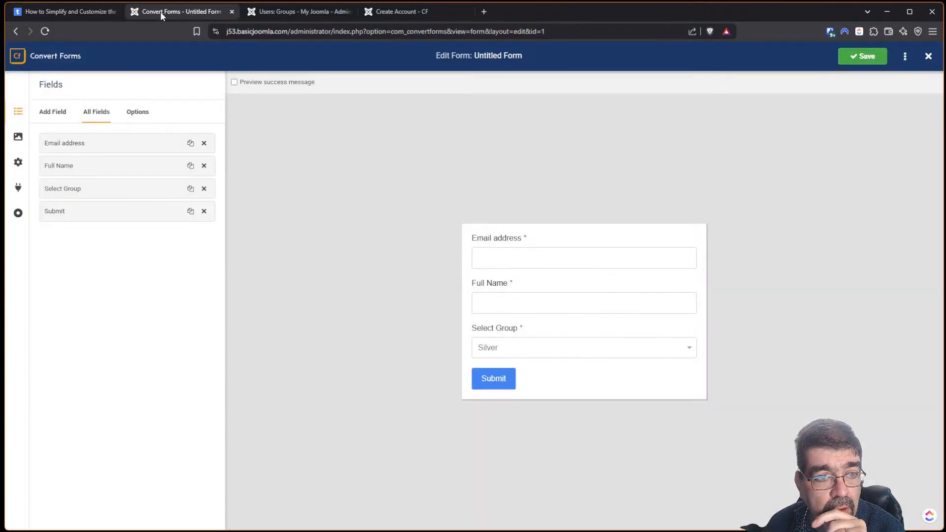
# Open the New User Account Task at its User Groups, comparing with the tutorial's setup.
pyautogui.click(18, 188)
pyautogui.click(78, 149)
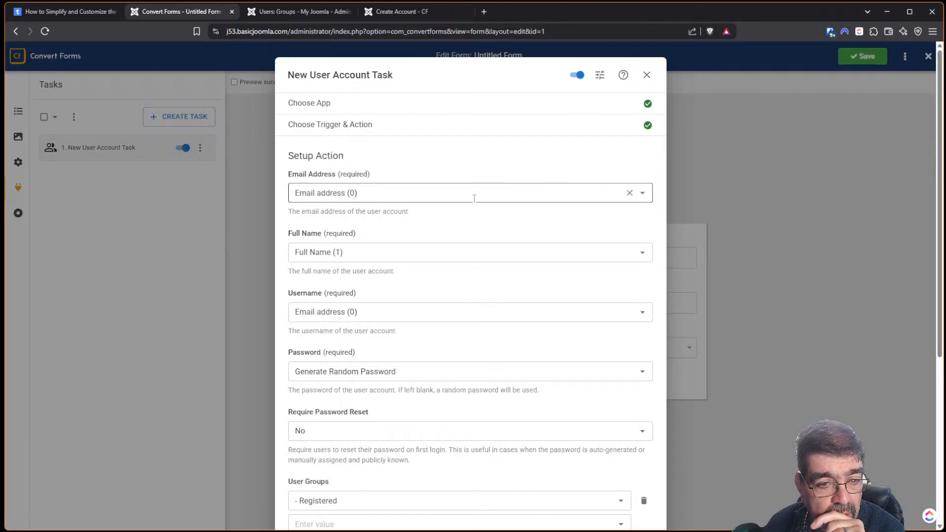
pyautogui.scroll(-5, 475, 198)
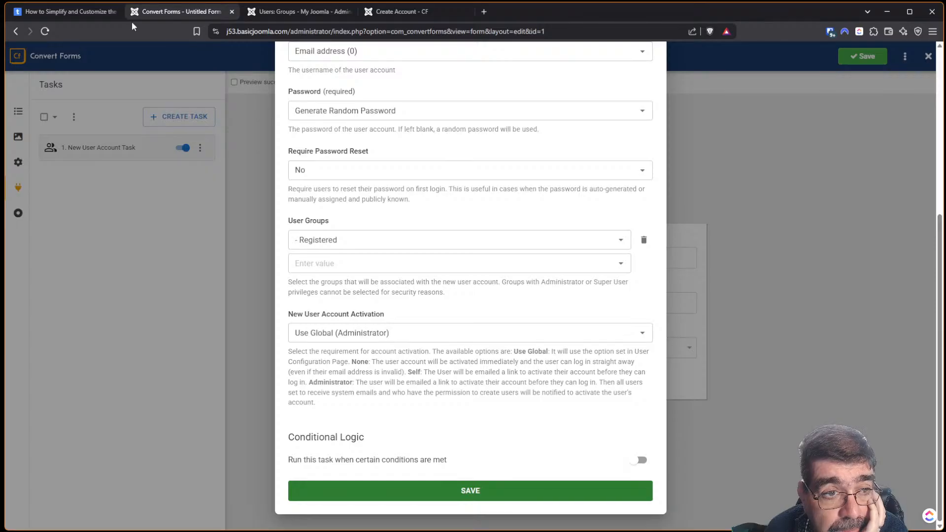
pyautogui.click(49, 12)
pyautogui.scroll(-3, 234, 152)
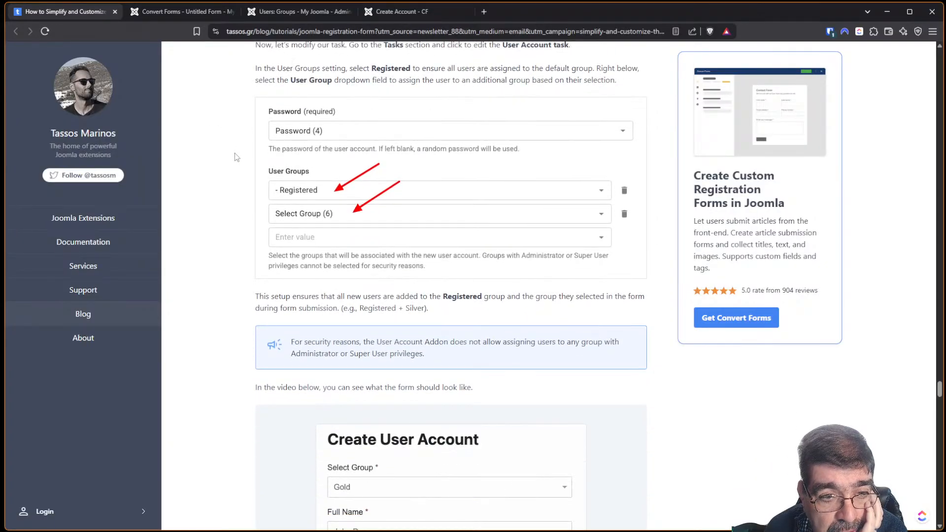
pyautogui.scroll(2, 235, 153)
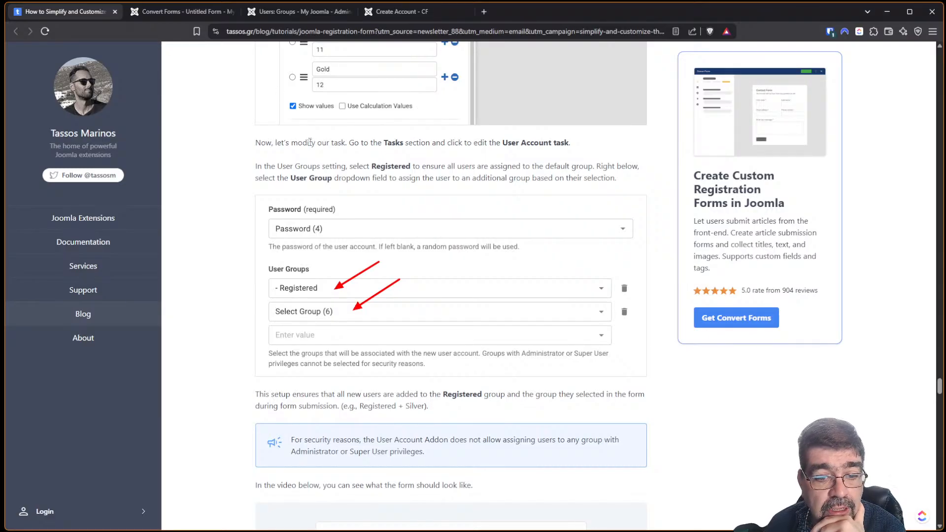
pyautogui.scroll(-1, 462, 186)
pyautogui.scroll(-1, 462, 186)
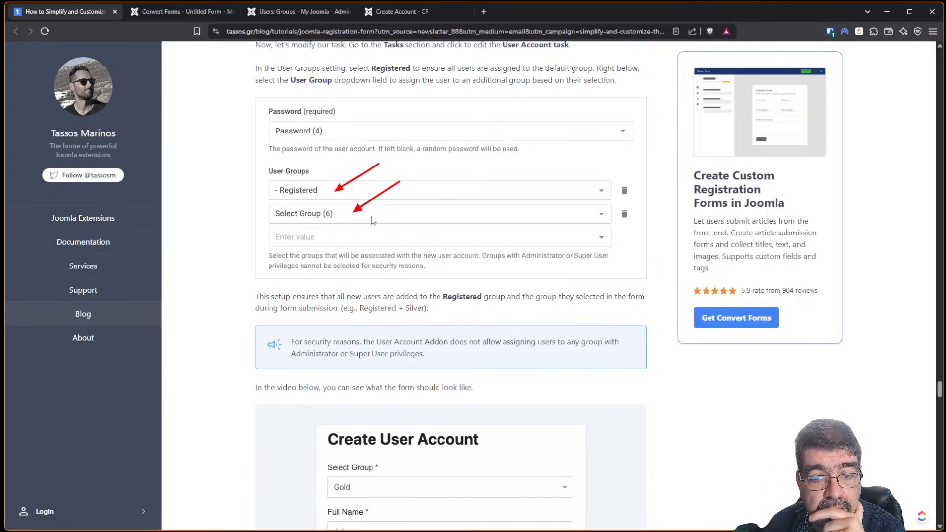
pyautogui.click(155, 14)
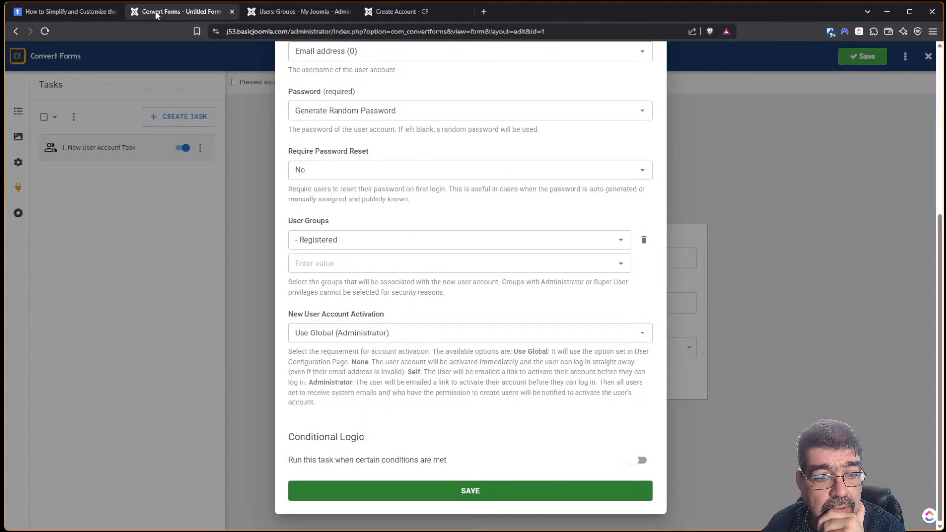
# Add the Select Group (5) field to User Groups alongside Registered, and save the task.
pyautogui.click(621, 266)
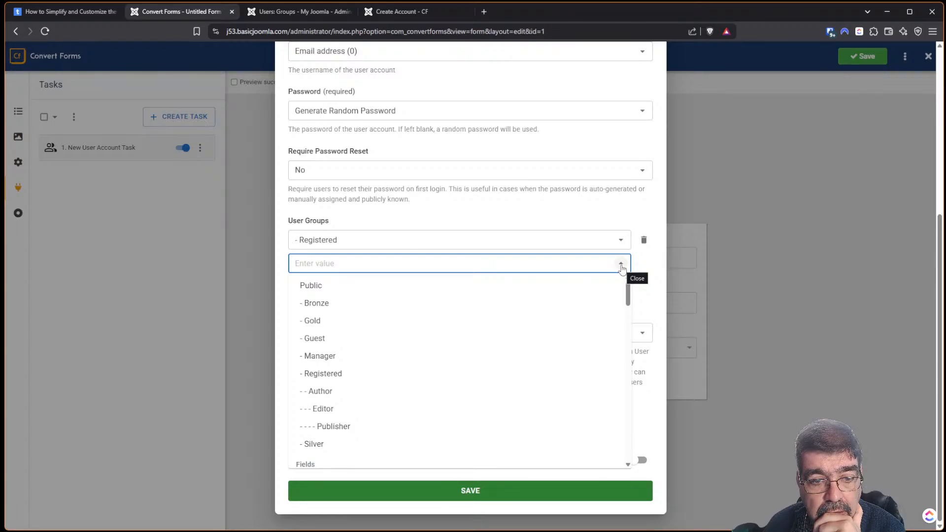
pyautogui.scroll(-2, 574, 293)
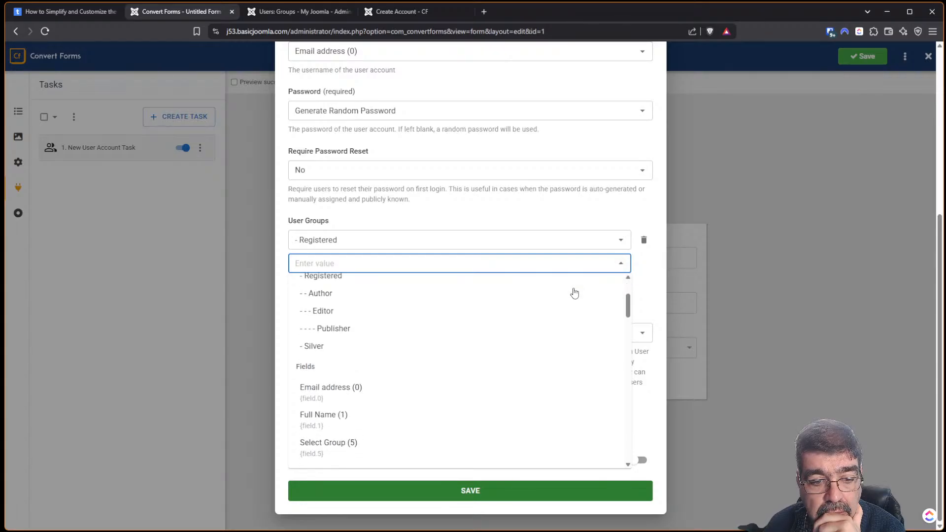
pyautogui.scroll(-2, 575, 292)
pyautogui.scroll(5, 575, 293)
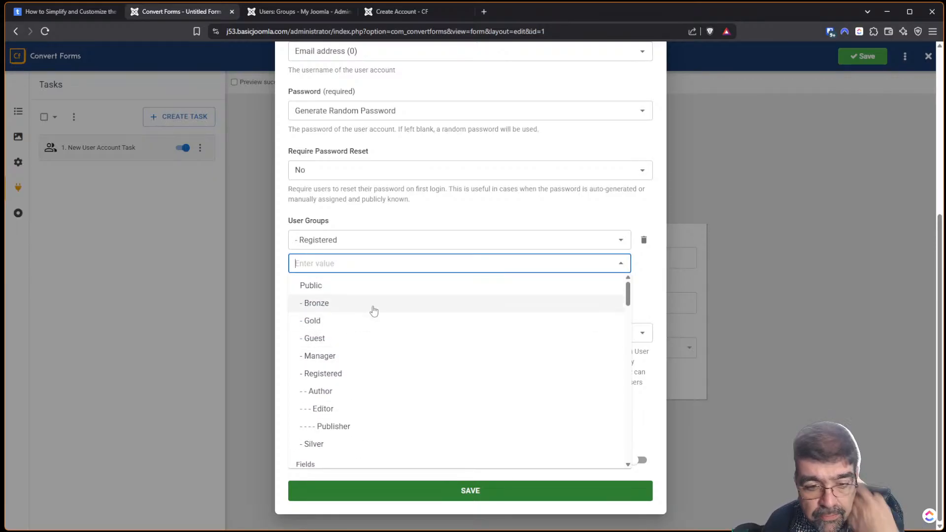
pyautogui.scroll(-2, 377, 307)
pyautogui.scroll(-1, 377, 307)
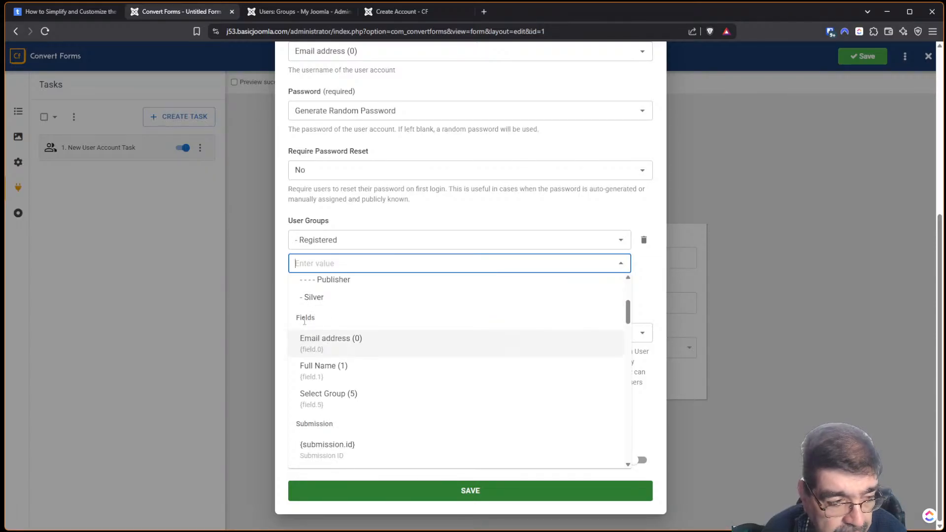
pyautogui.scroll(-1, 392, 310)
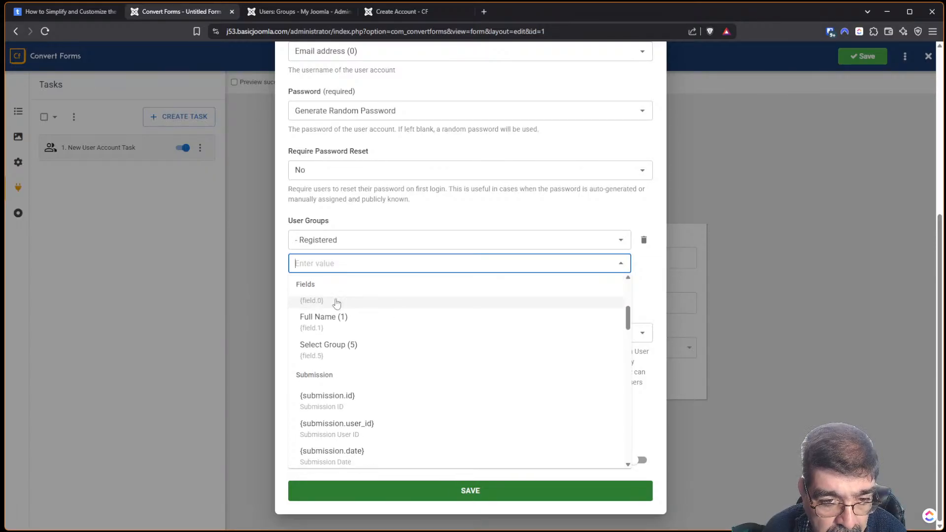
pyautogui.click(331, 348)
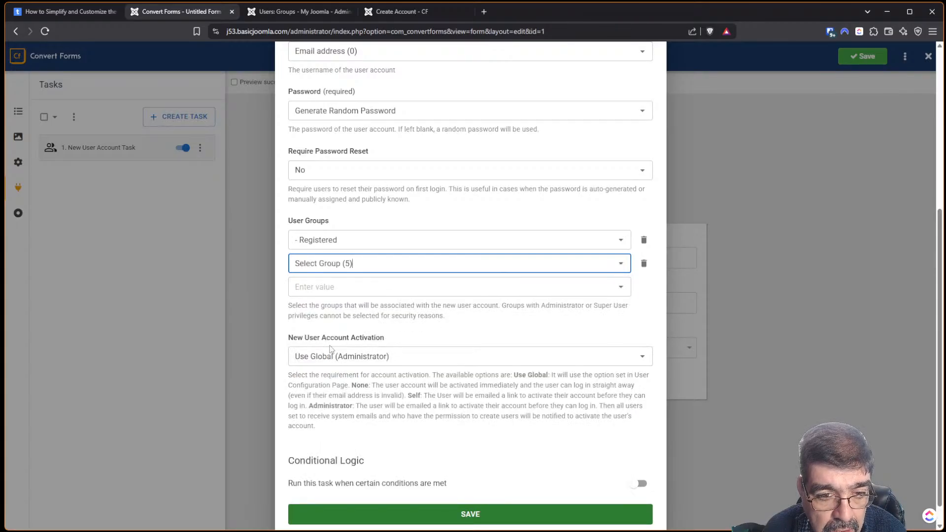
pyautogui.click(462, 517)
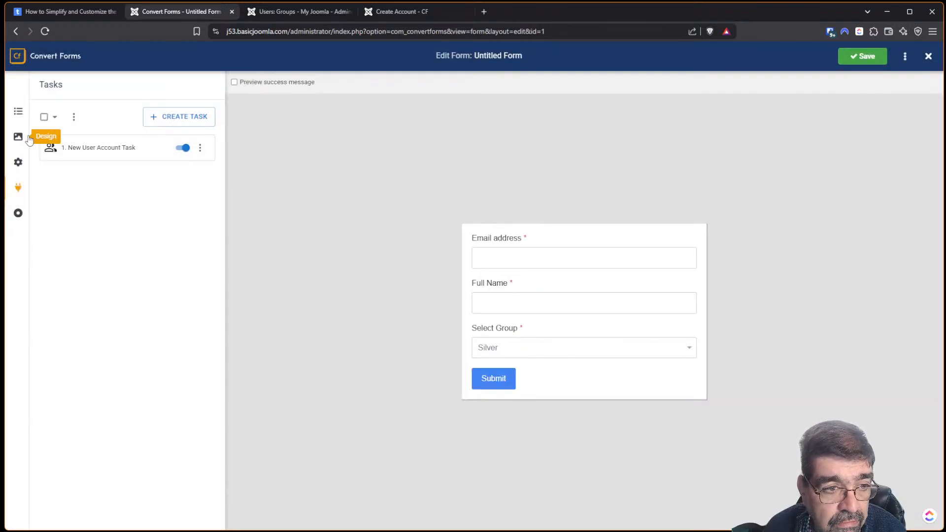
# Open the Select Group field's options from All Fields, then go back to the form's tasks.
pyautogui.click(18, 112)
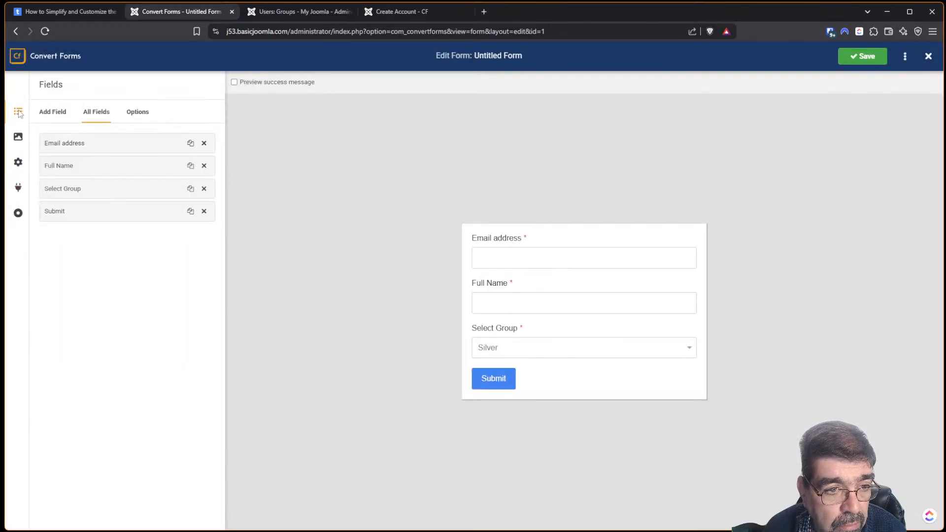
pyautogui.click(79, 188)
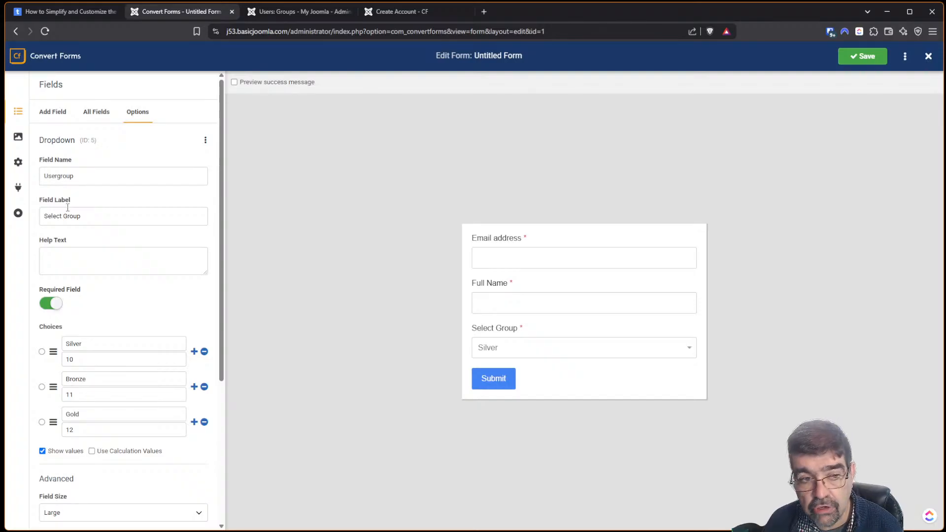
pyautogui.click(16, 187)
# Confirm the New User Account Task lists Registered and Select Group (5), then revisit the tutorial.
pyautogui.click(85, 152)
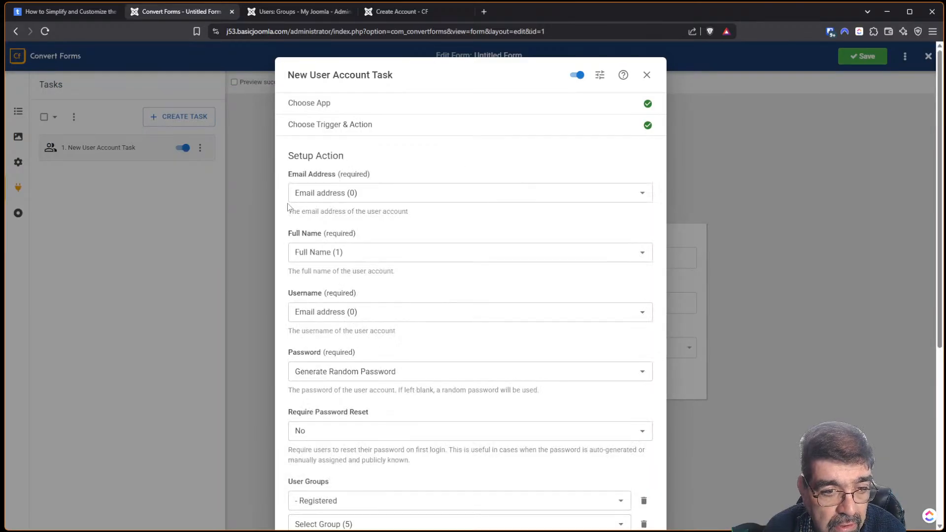
pyautogui.scroll(-3, 379, 252)
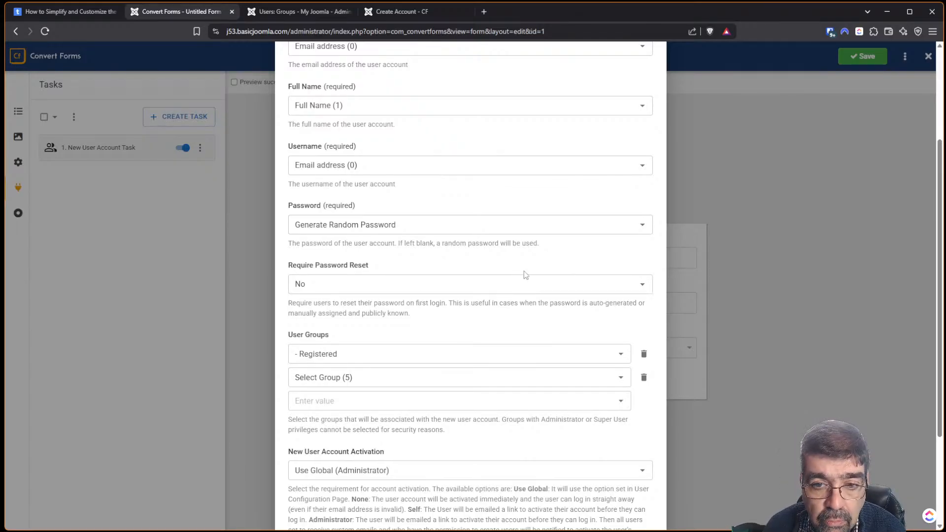
pyautogui.scroll(1, 526, 274)
pyautogui.click(84, 17)
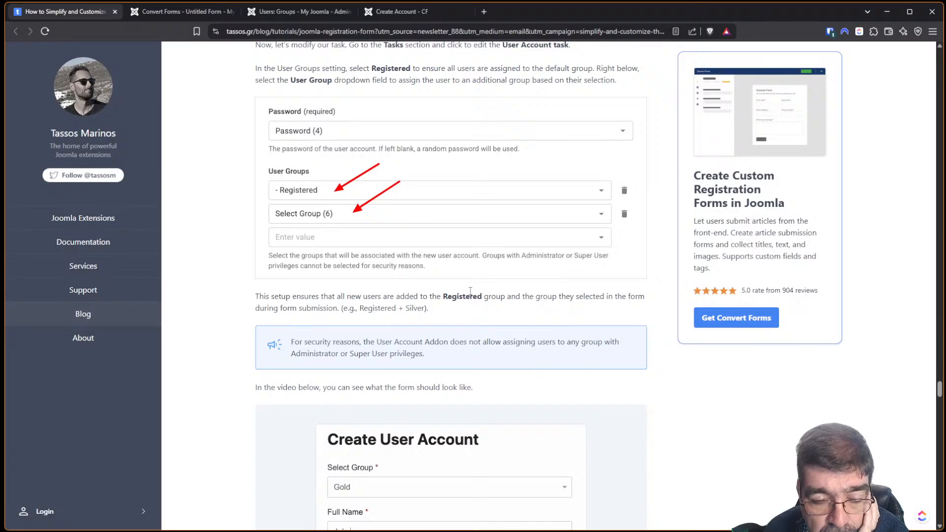
# Scroll the tutorial to its Create User Account demo form, then return to the Convert Forms editor.
pyautogui.scroll(-4, 470, 290)
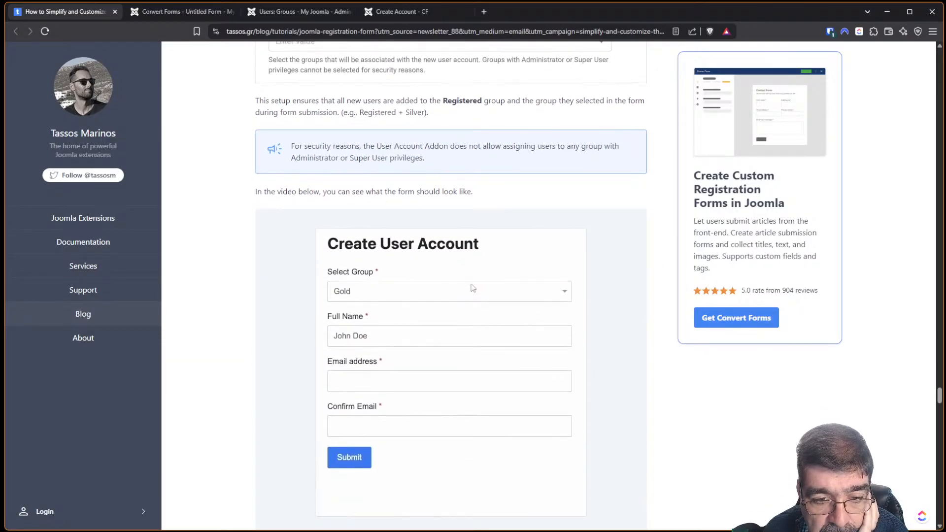
pyautogui.scroll(-1, 473, 288)
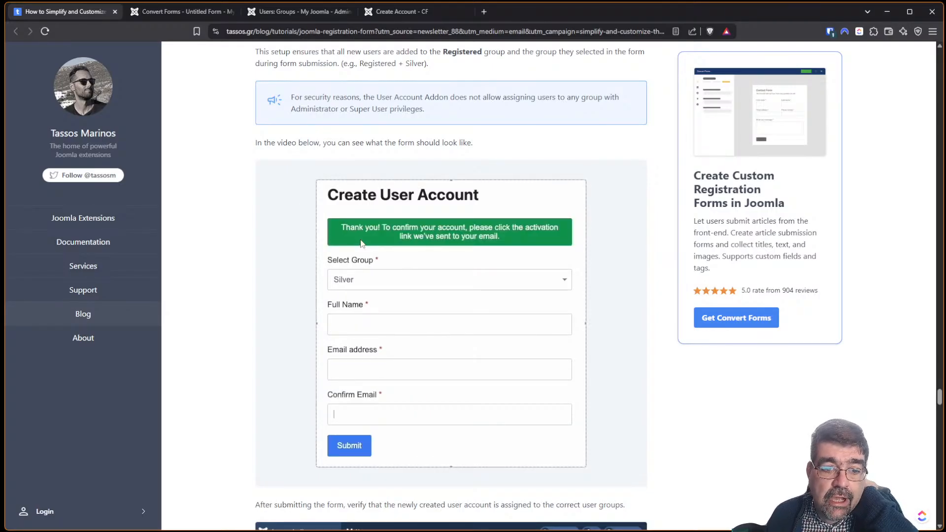
pyautogui.click(161, 11)
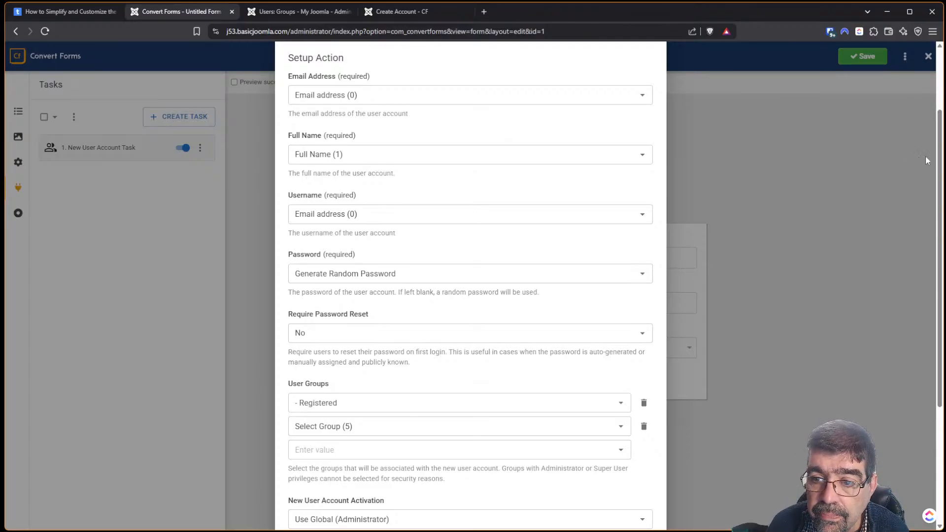
pyautogui.scroll(-4, 926, 155)
# Save the action and form, then drag Select Group above Email address and save again.
pyautogui.click(515, 488)
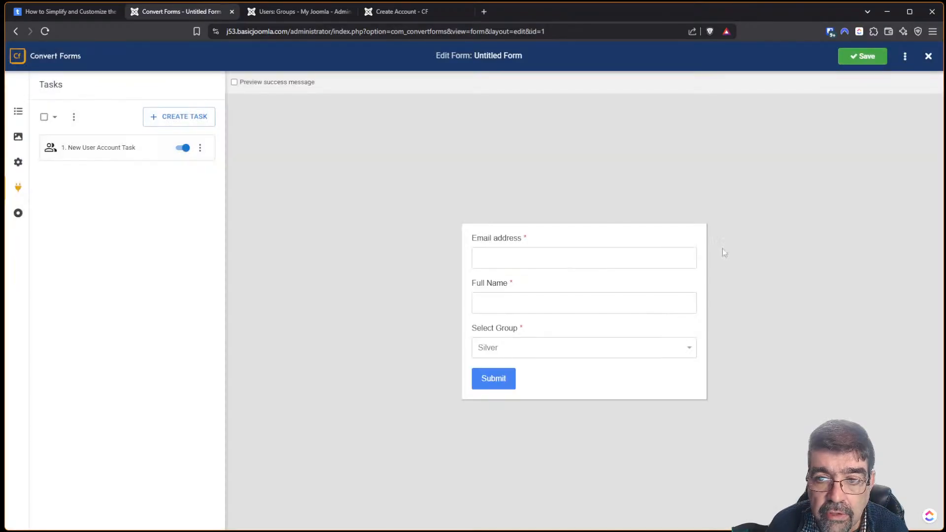
pyautogui.click(856, 57)
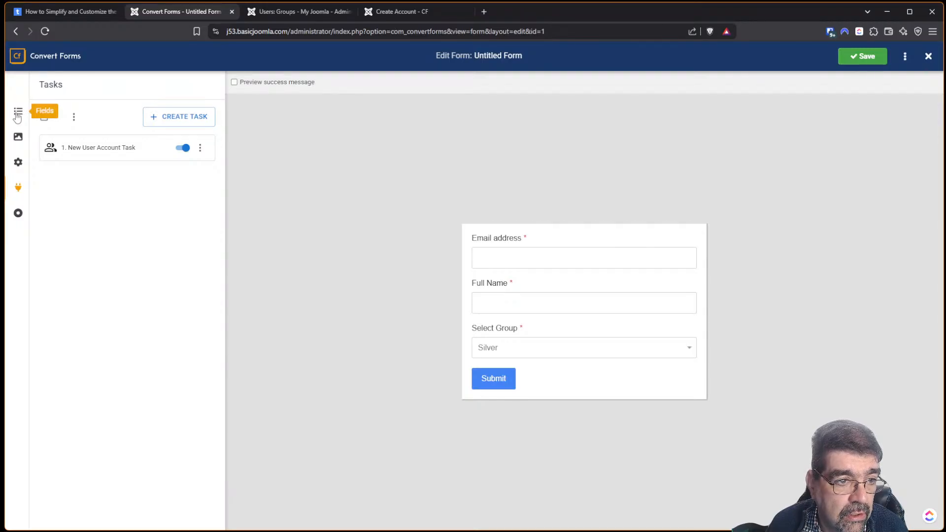
pyautogui.click(18, 116)
pyautogui.click(87, 116)
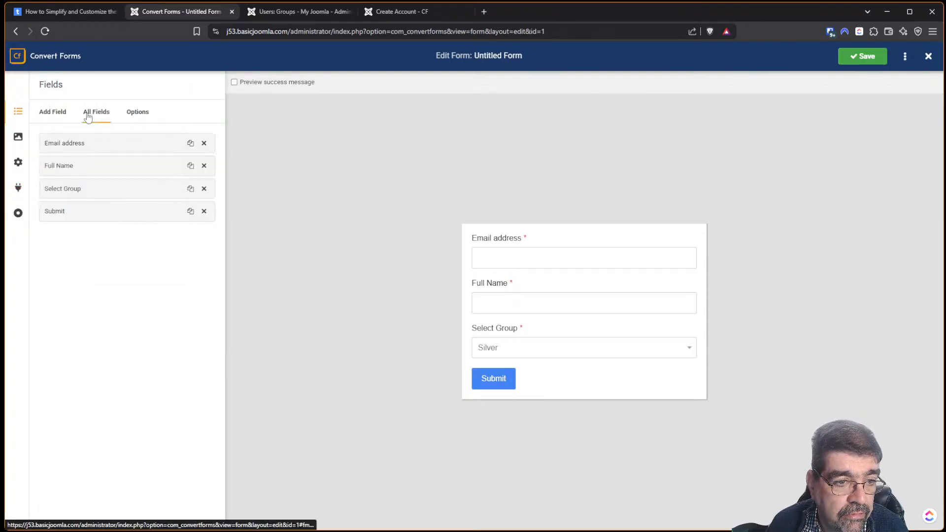
pyautogui.moveTo(100, 188); pyautogui.dragTo(99, 144)
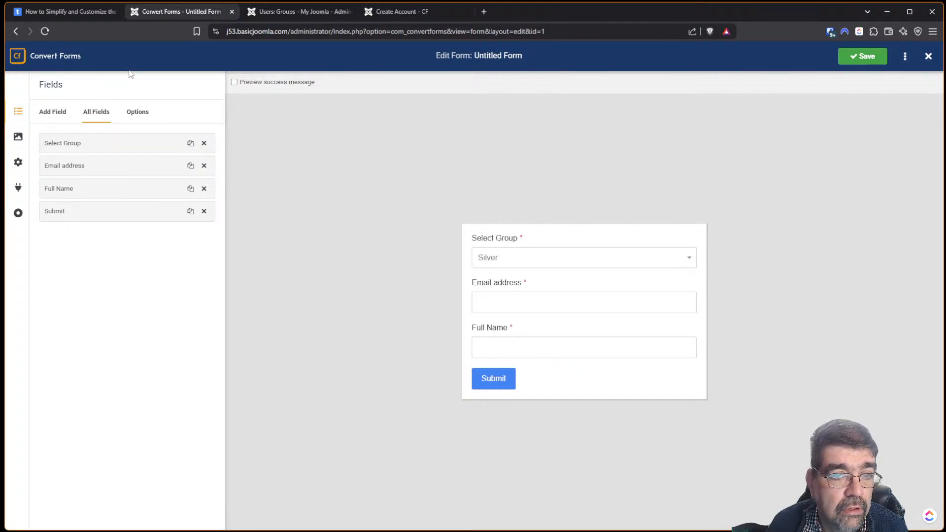
pyautogui.click(860, 55)
pyautogui.click(60, 12)
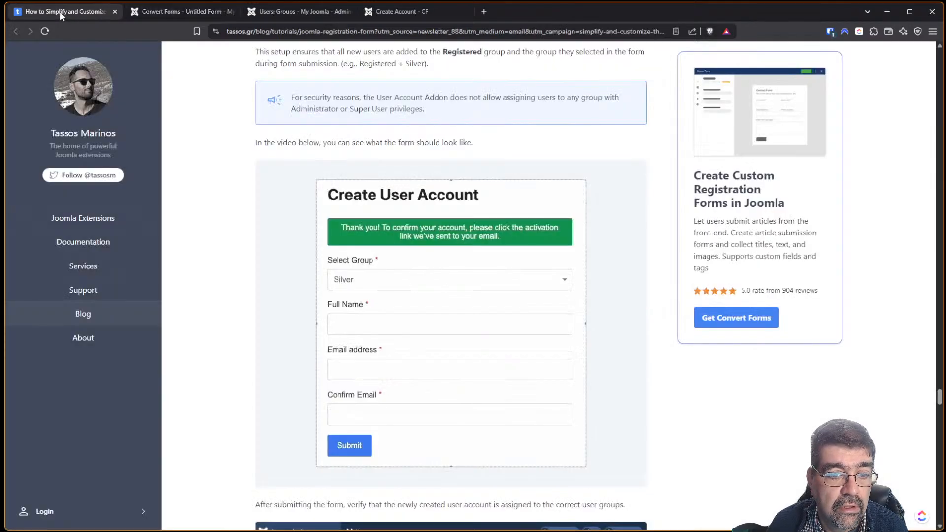
pyautogui.scroll(-5, 439, 222)
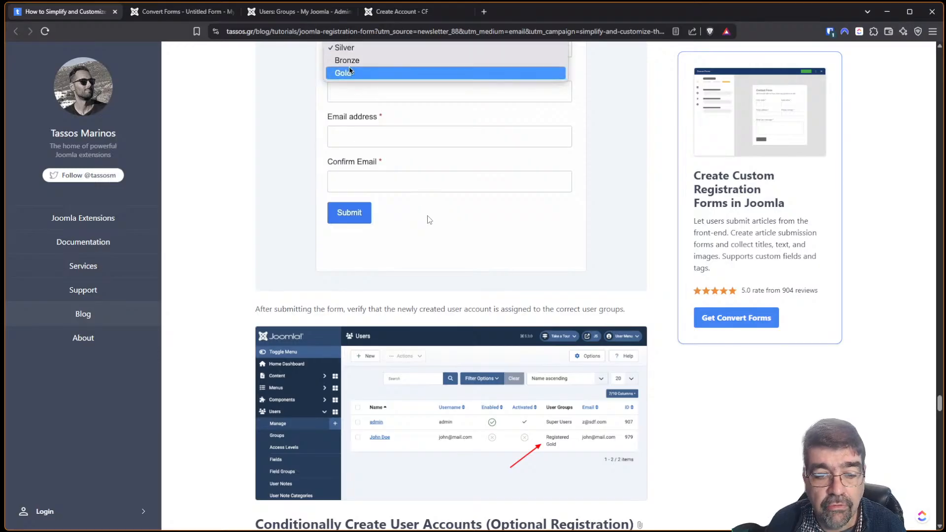
# Reload the front-end Create Account - CF form and choose Bronze in Select Group.
pyautogui.click(393, 11)
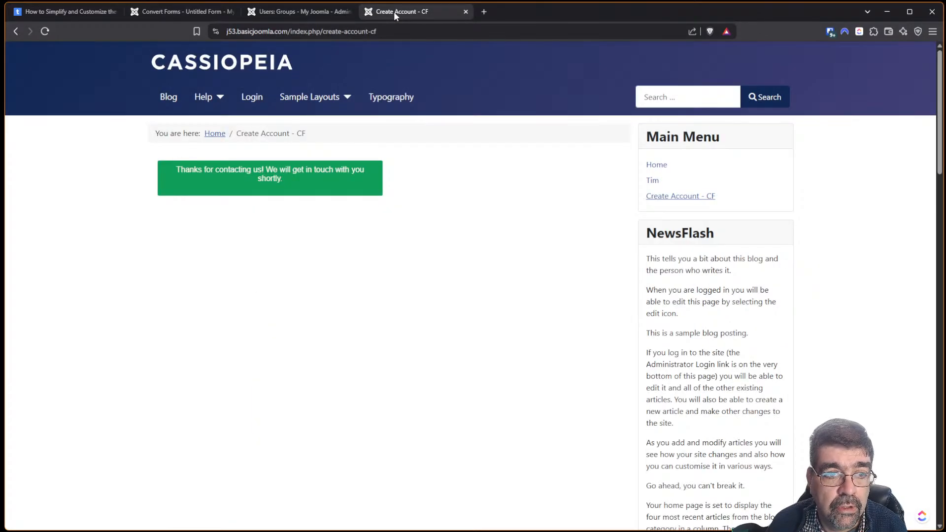
pyautogui.click(696, 197)
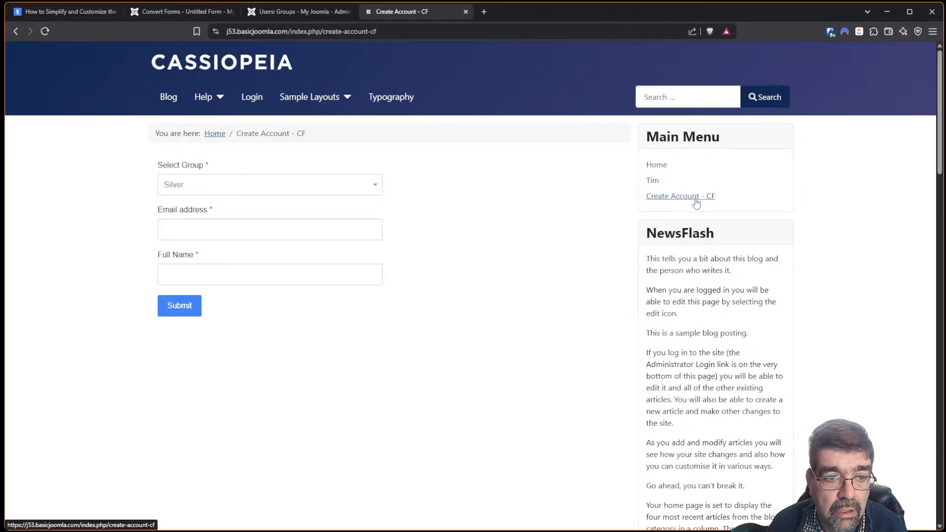
pyautogui.click(238, 189)
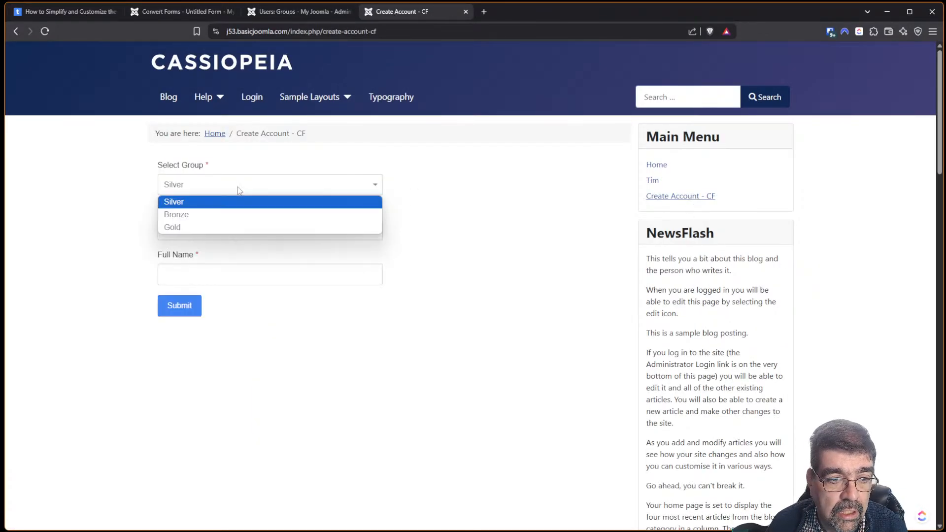
pyautogui.click(230, 217)
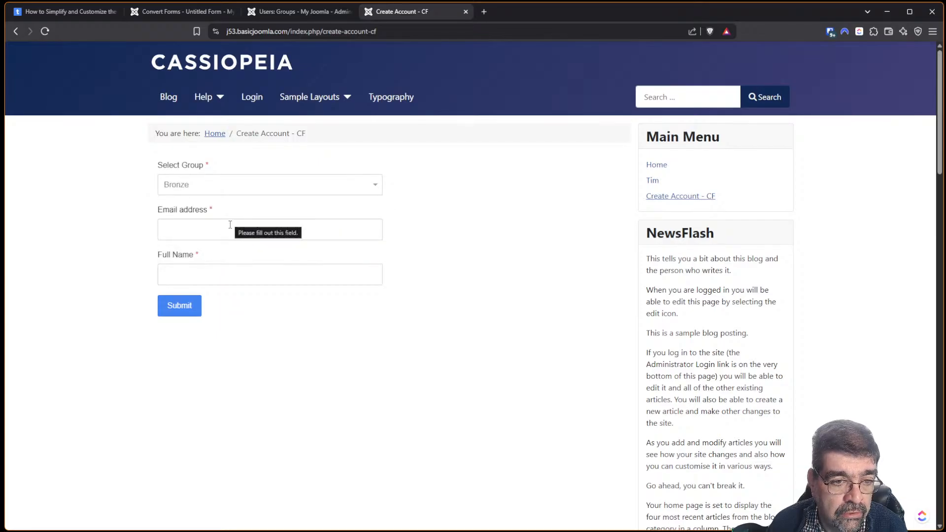
# Enter the test user's e-mail address, fixing a typo, and their full name.
pyautogui.click(230, 227)
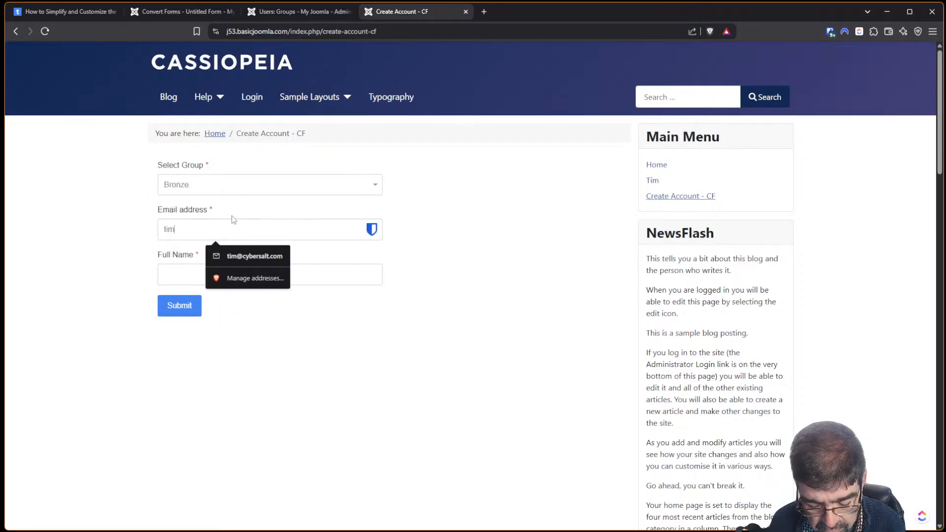
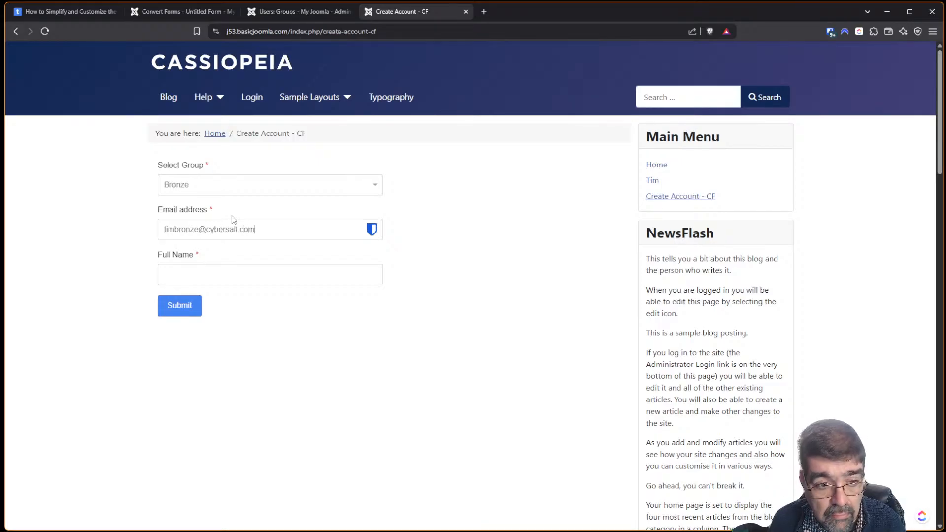
pyautogui.write('com')
pyautogui.press('Tab')
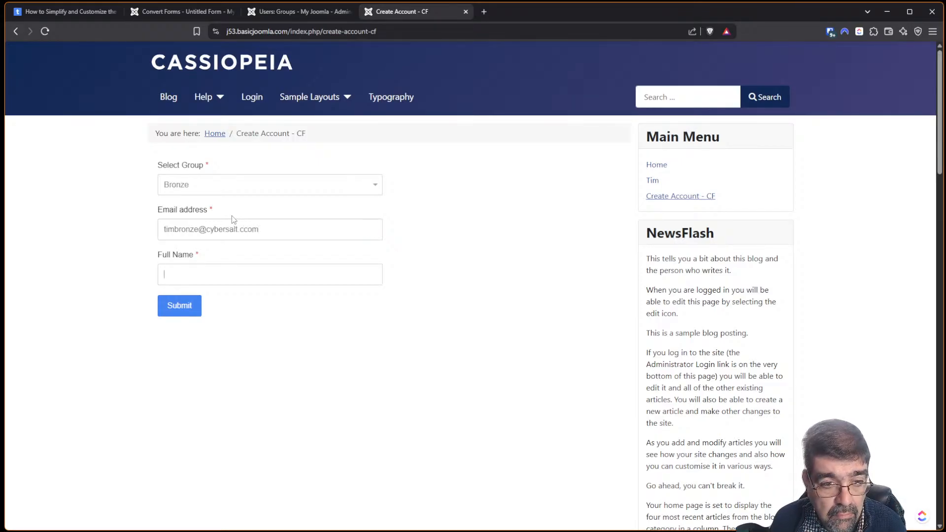
pyautogui.hotkey('shift', 'Tab')
pyautogui.press('End')
pyautogui.press('BackSpace')
pyautogui.press('BackSpace')
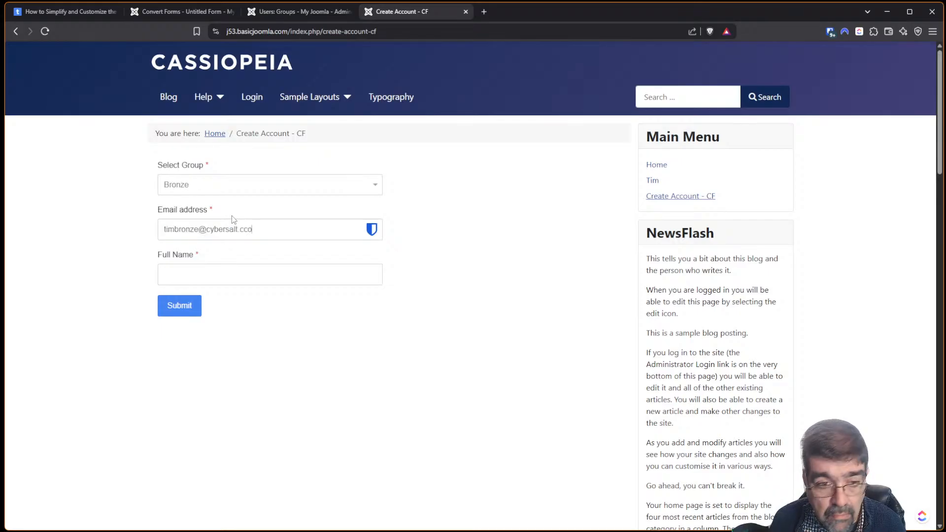
pyautogui.write('om')
pyautogui.press('Tab')
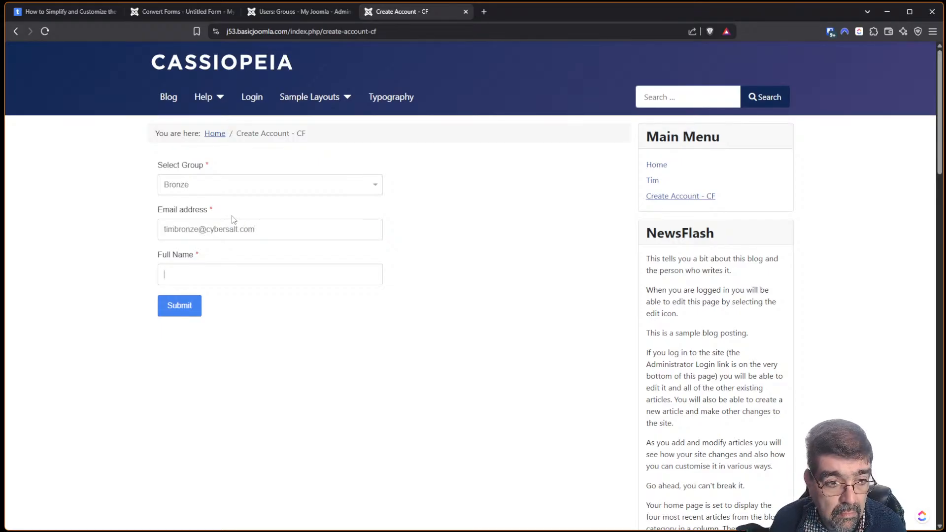
pyautogui.write('Tim Br')
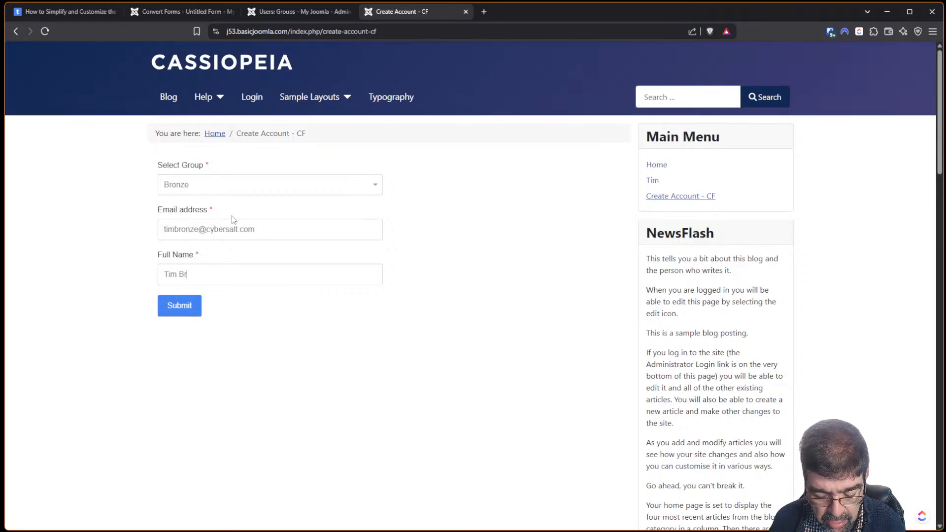
pyautogui.write('on')
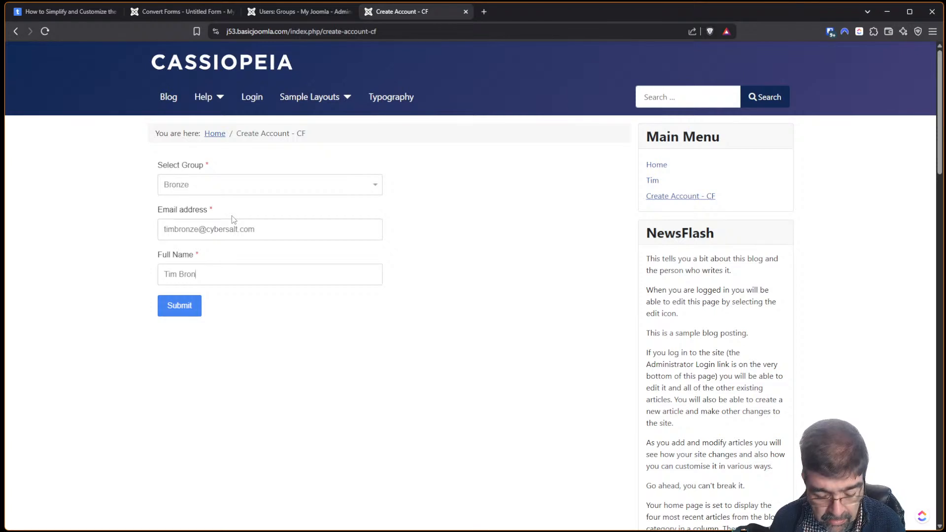
pyautogui.write('ze')
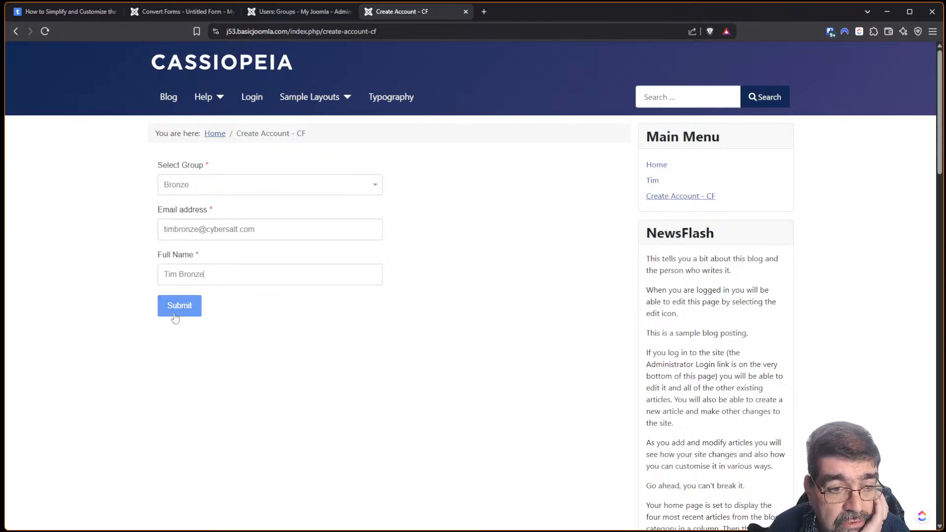
# Open Users > Manage and check that the new test account has the Registered and Silver groups.
pyautogui.click(301, 12)
pyautogui.click(47, 186)
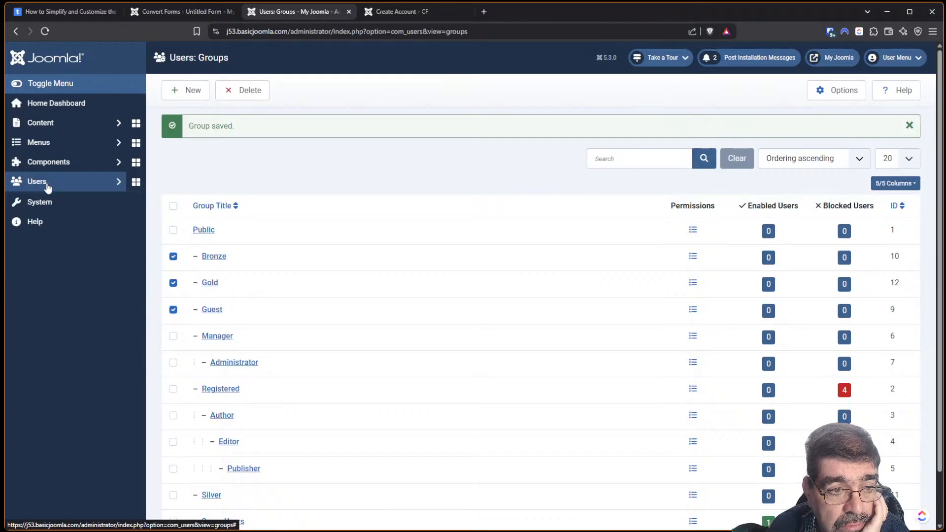
pyautogui.click(47, 187)
pyautogui.click(42, 200)
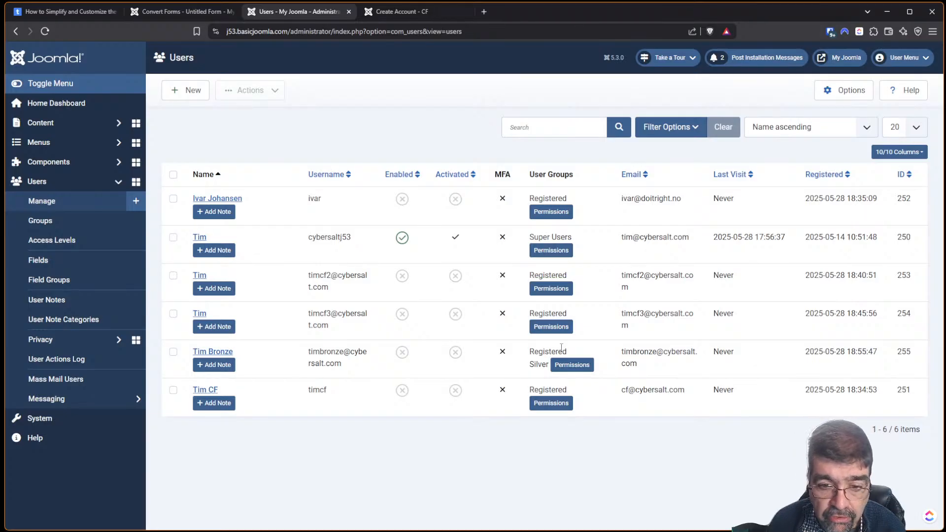
pyautogui.moveTo(530, 352); pyautogui.dragTo(547, 367)
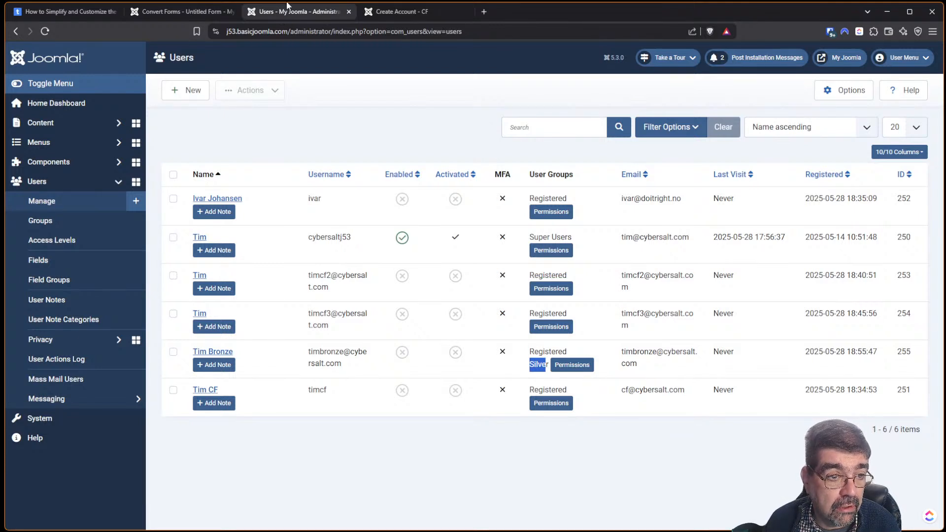
# Review the Bronze group's permissions, then go back and open Bronze for editing.
pyautogui.click(82, 227)
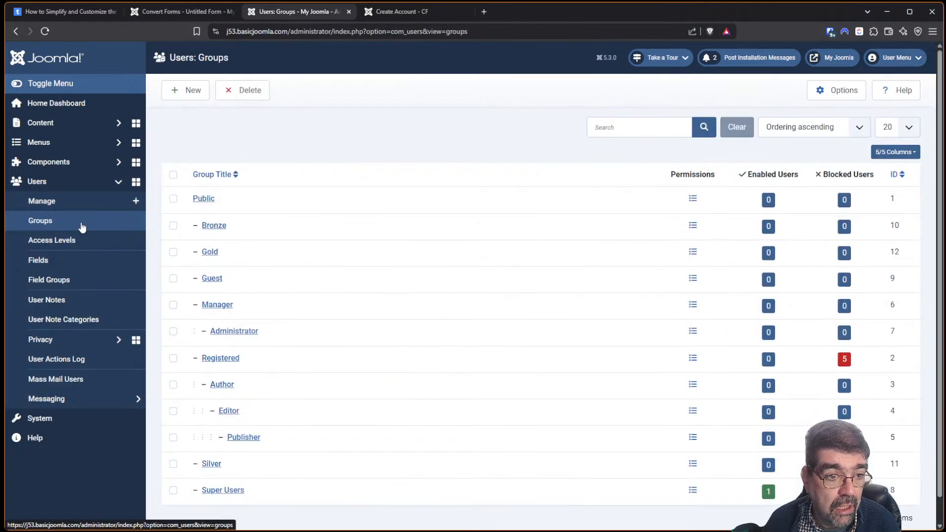
pyautogui.scroll(-1, 285, 158)
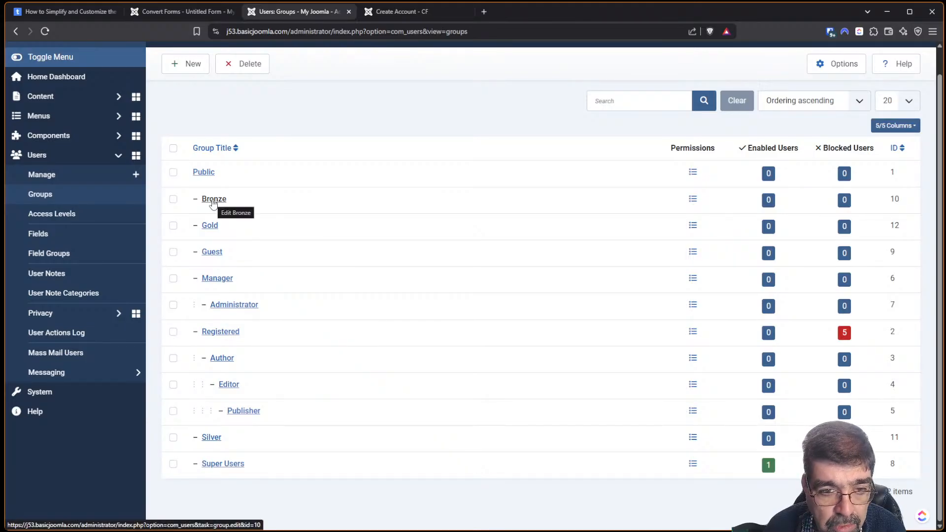
pyautogui.click(692, 199)
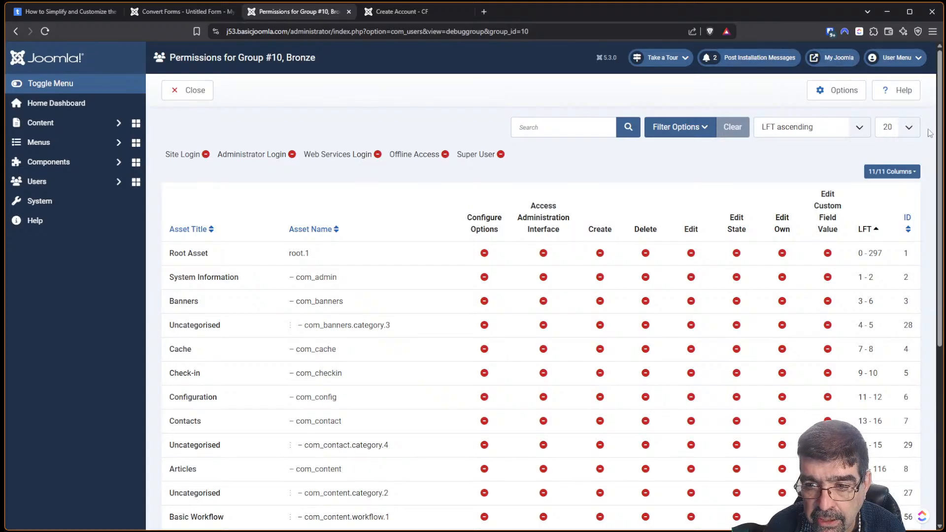
pyautogui.scroll(-5, 930, 133)
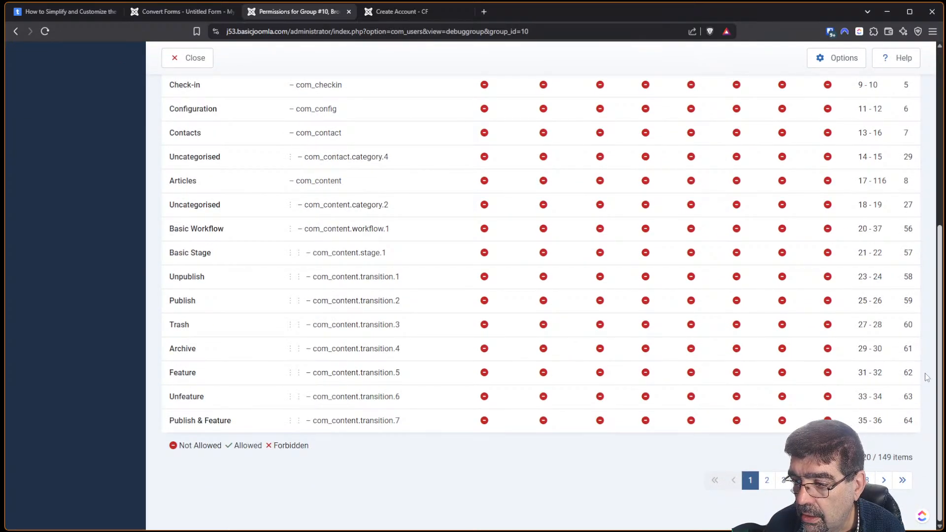
pyautogui.scroll(5, 925, 376)
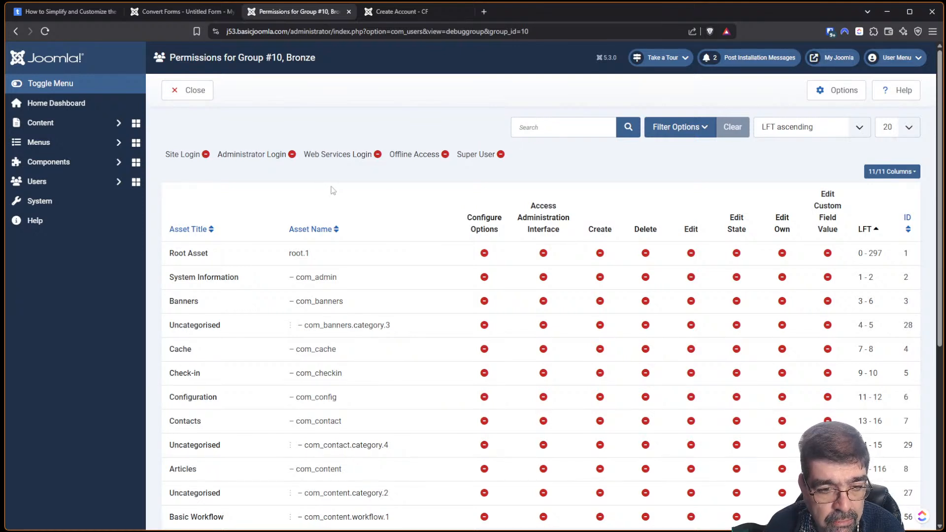
pyautogui.click(16, 31)
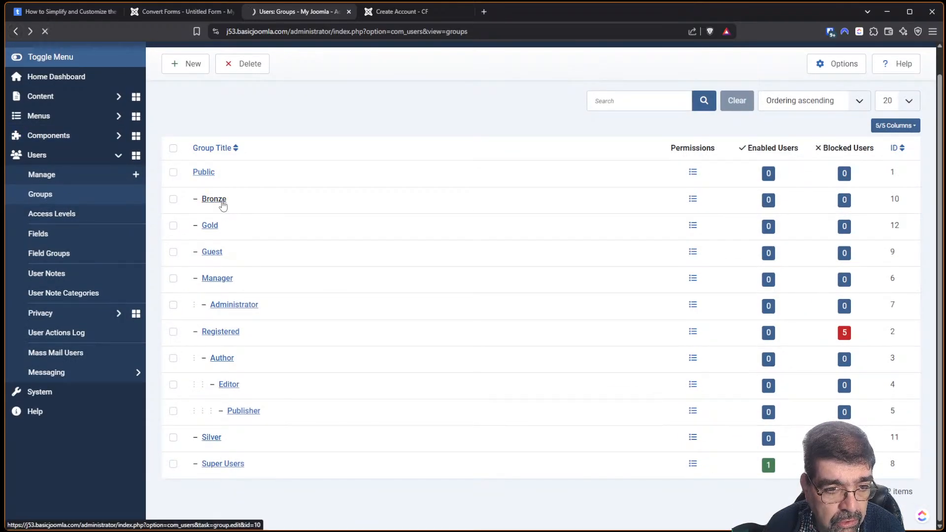
pyautogui.click(214, 199)
# Set Group Parent to Registered for Bronze, Gold and Silver, saving each group.
pyautogui.click(213, 202)
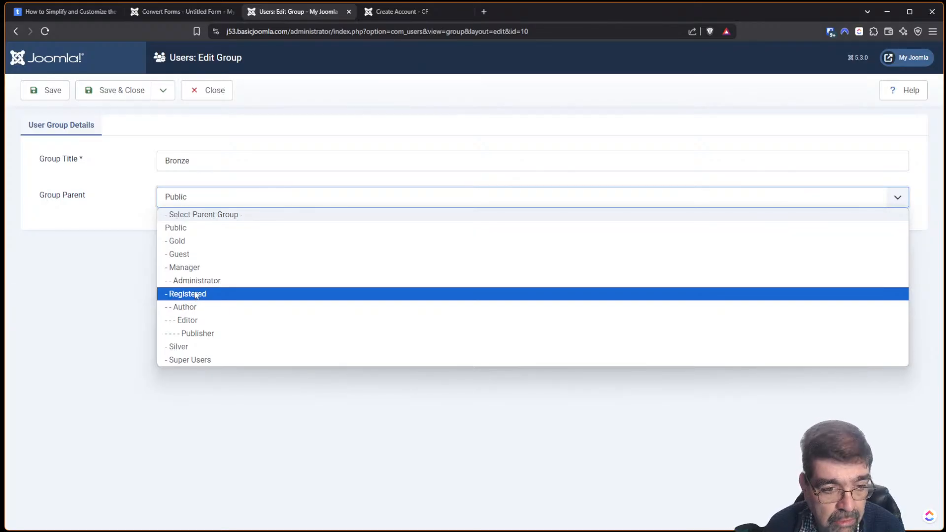
pyautogui.click(195, 295)
pyautogui.click(121, 94)
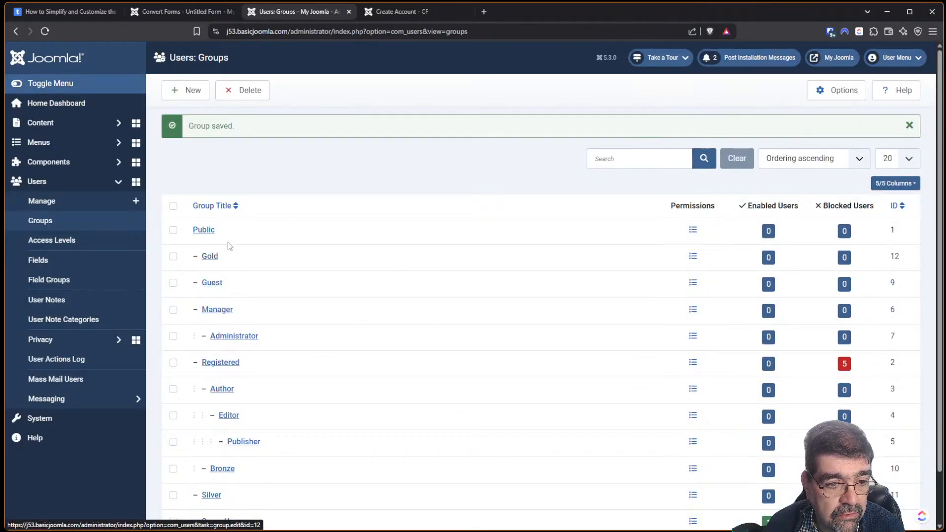
pyautogui.click(212, 256)
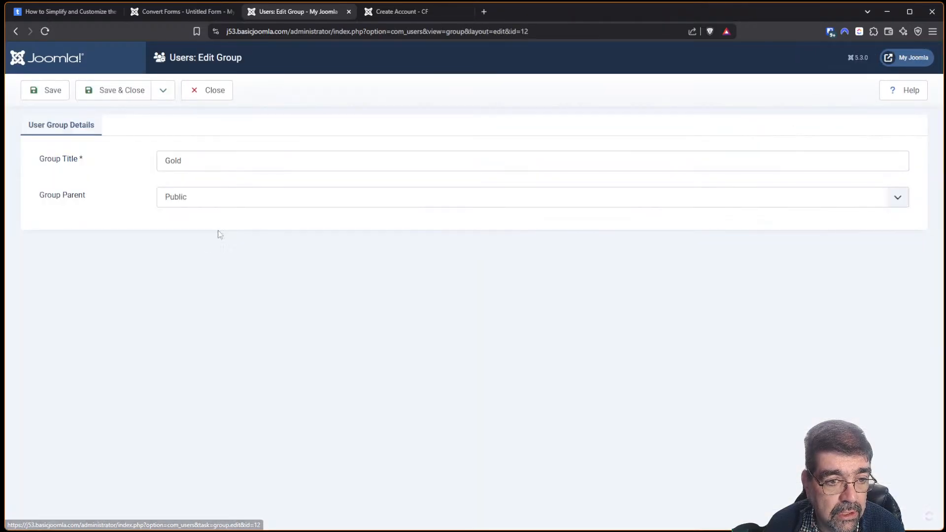
pyautogui.click(180, 200)
pyautogui.click(184, 279)
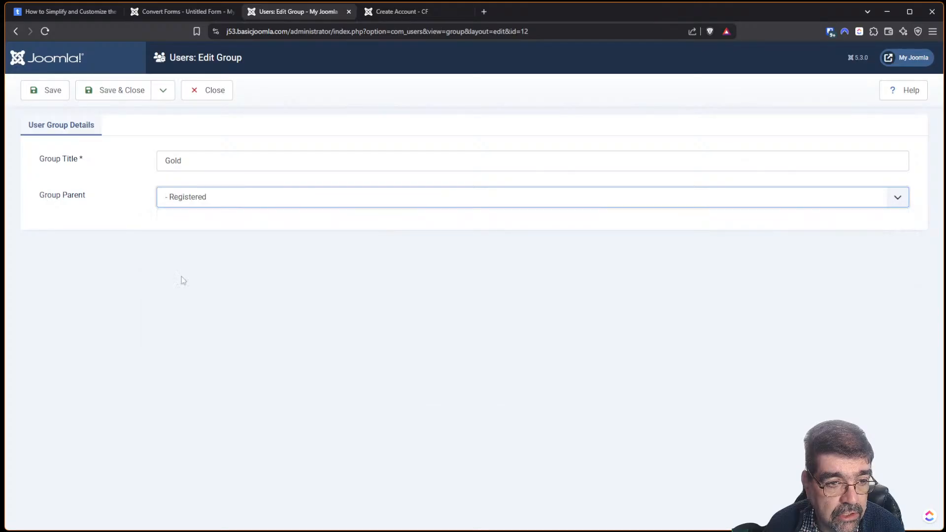
pyautogui.click(121, 95)
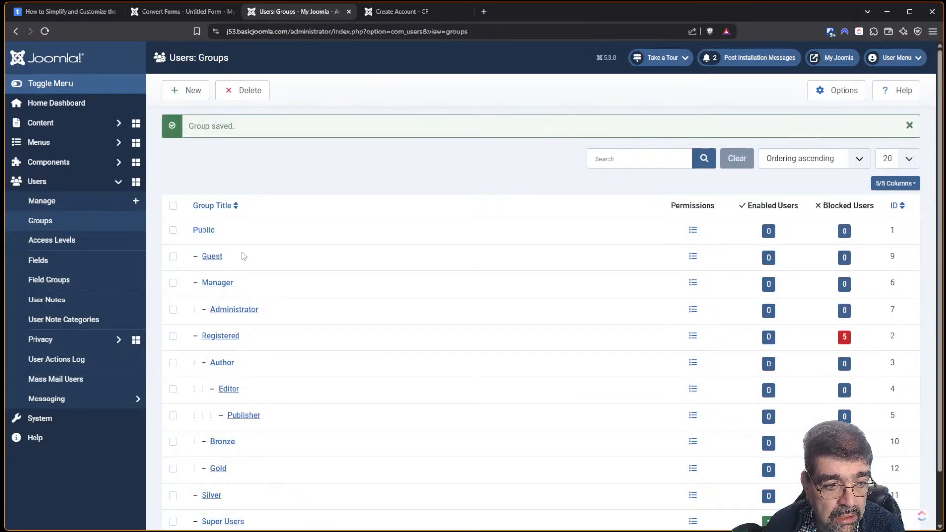
pyautogui.scroll(-1, 242, 258)
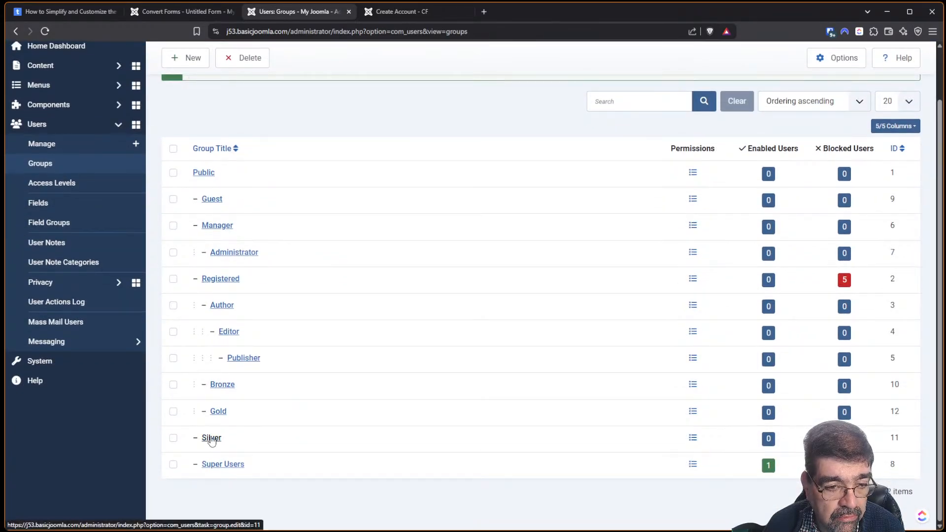
pyautogui.click(212, 439)
pyautogui.click(179, 195)
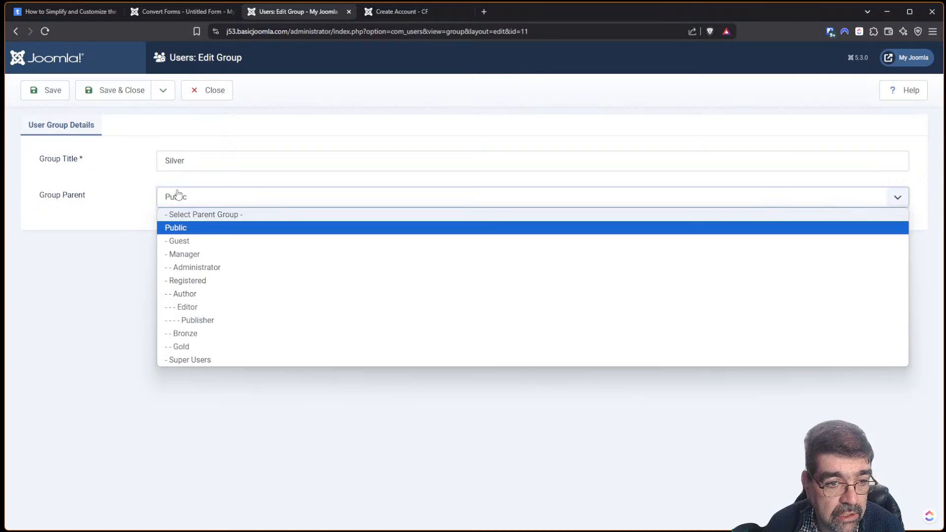
pyautogui.click(193, 280)
pyautogui.click(123, 98)
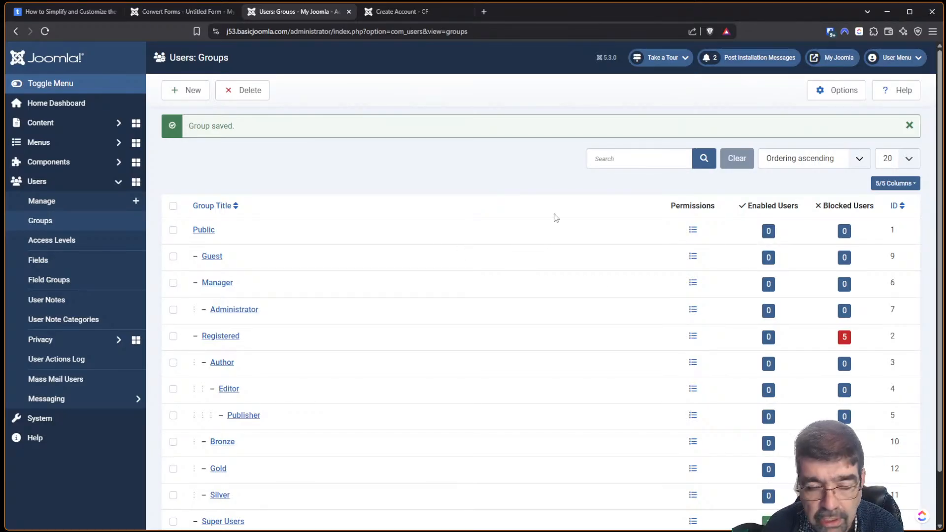
# Scroll the tassos.gr tutorial to 'Conditionally Create User Accounts (Optional Registration)'.
pyautogui.click(50, 13)
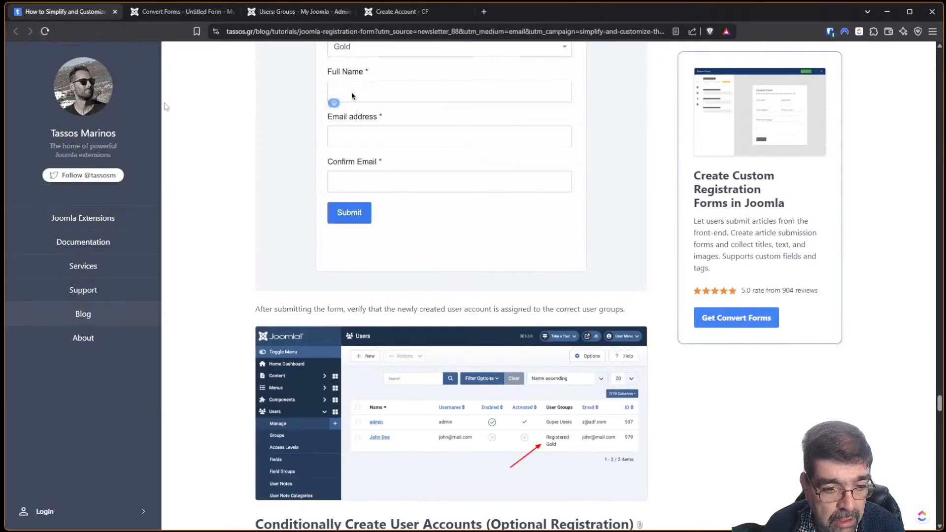
pyautogui.scroll(-4, 461, 254)
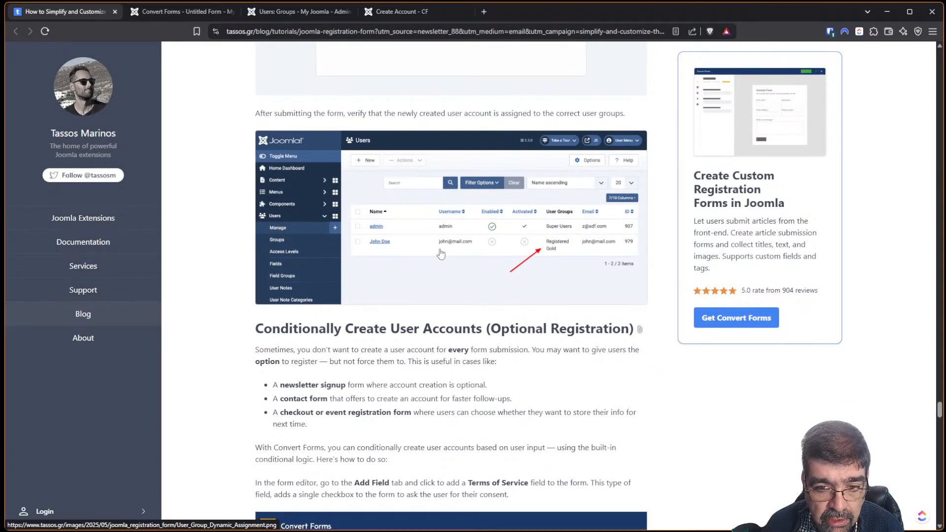
pyautogui.scroll(-3, 440, 253)
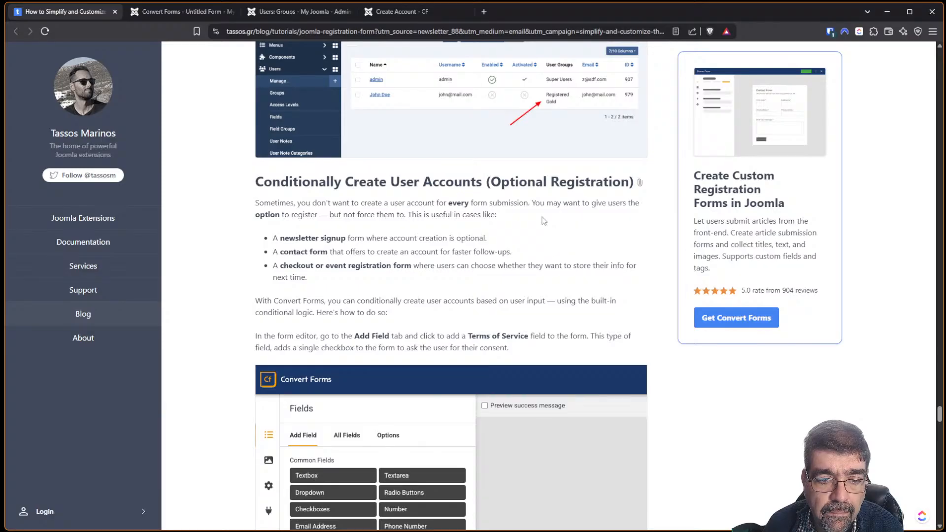
# Compare the Select Group choices (Silver 10, Bronze 11, Gold 12) with the tutorial.
pyautogui.click(167, 13)
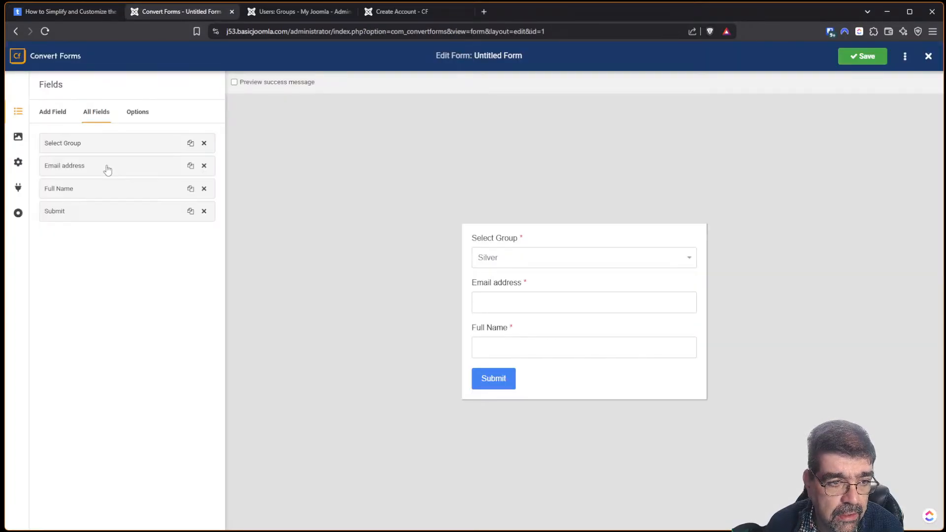
pyautogui.click(109, 149)
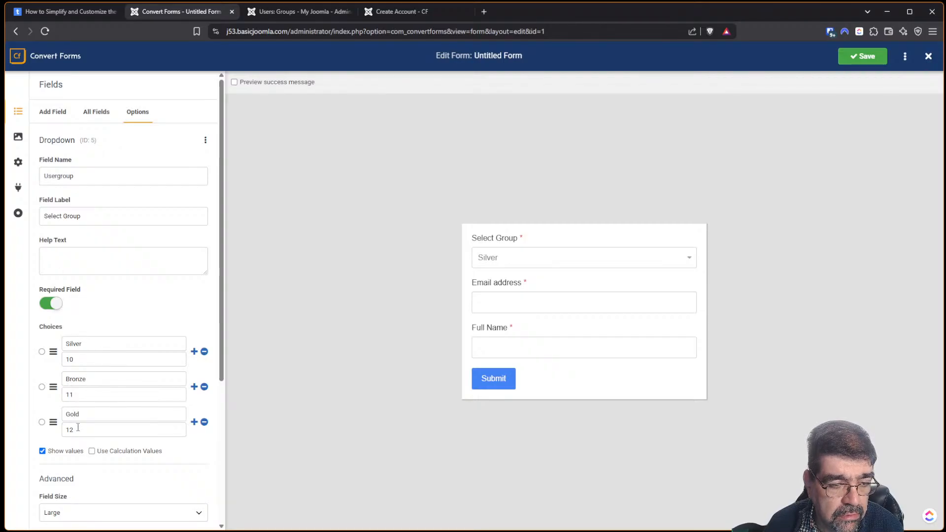
pyautogui.click(74, 11)
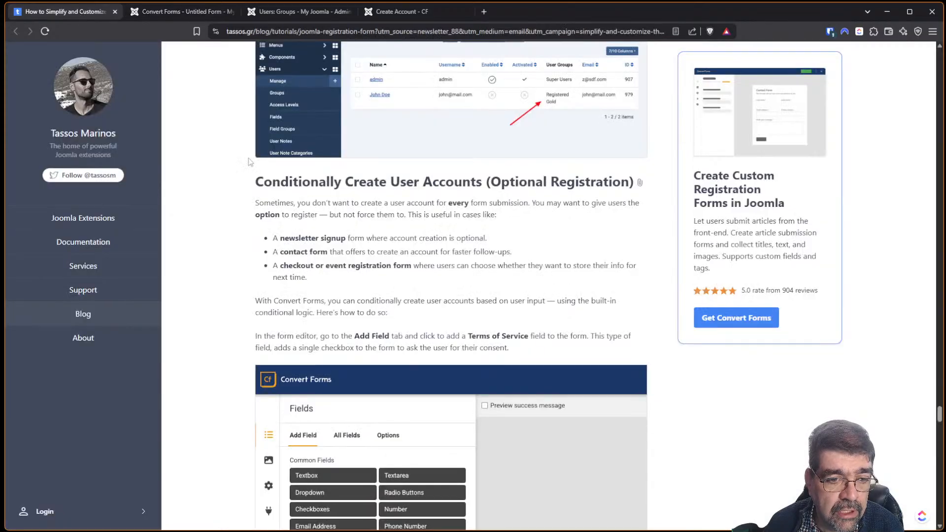
pyautogui.scroll(1, 494, 292)
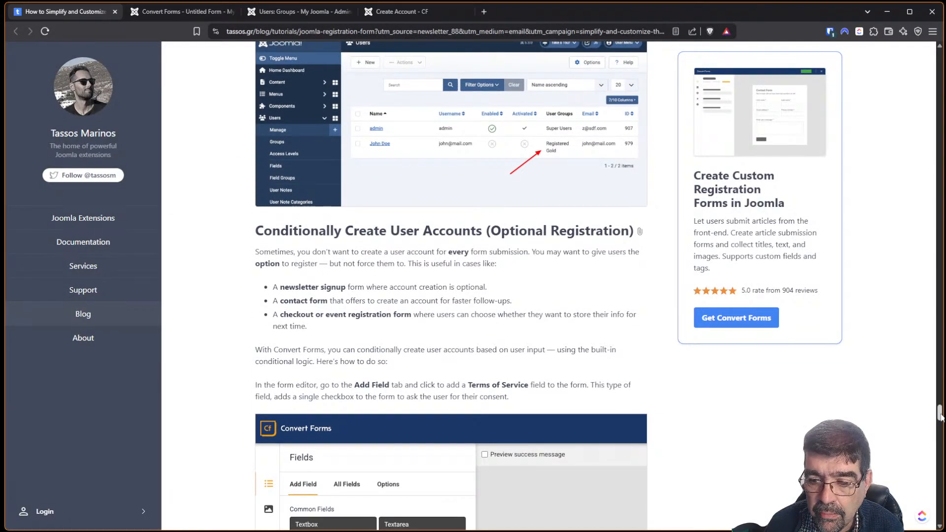
pyautogui.moveTo(941, 417); pyautogui.dragTo(939, 383)
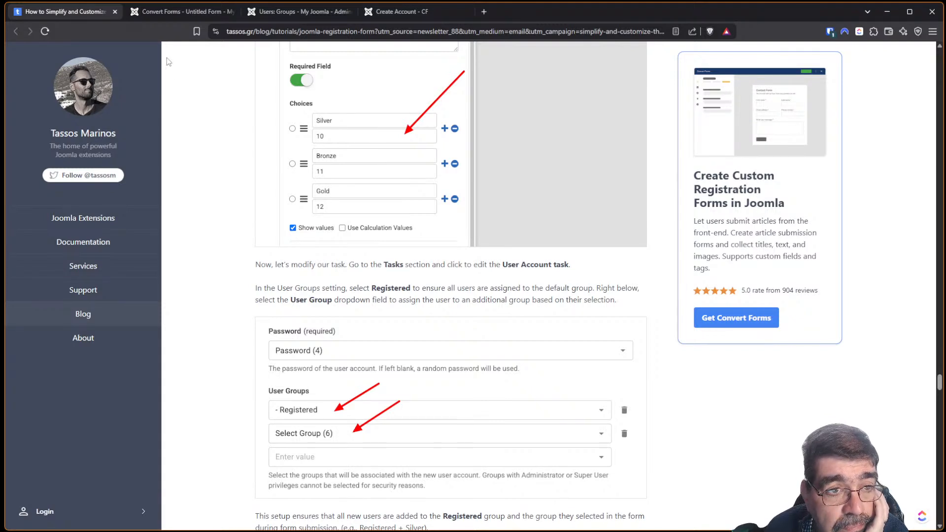
pyautogui.click(154, 13)
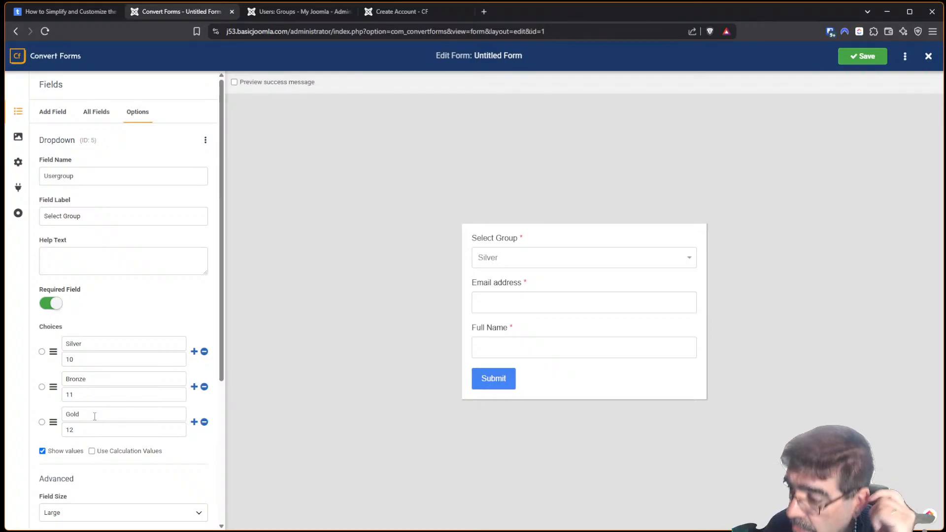
# Read the group IDs in Users: Groups: Bronze 10, Silver 11, Gold 12.
pyautogui.click(276, 12)
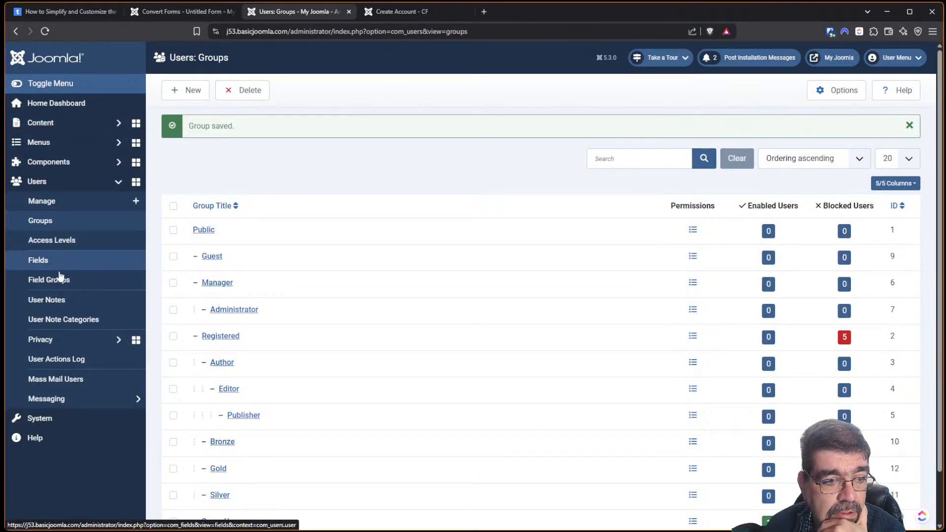
pyautogui.click(57, 142)
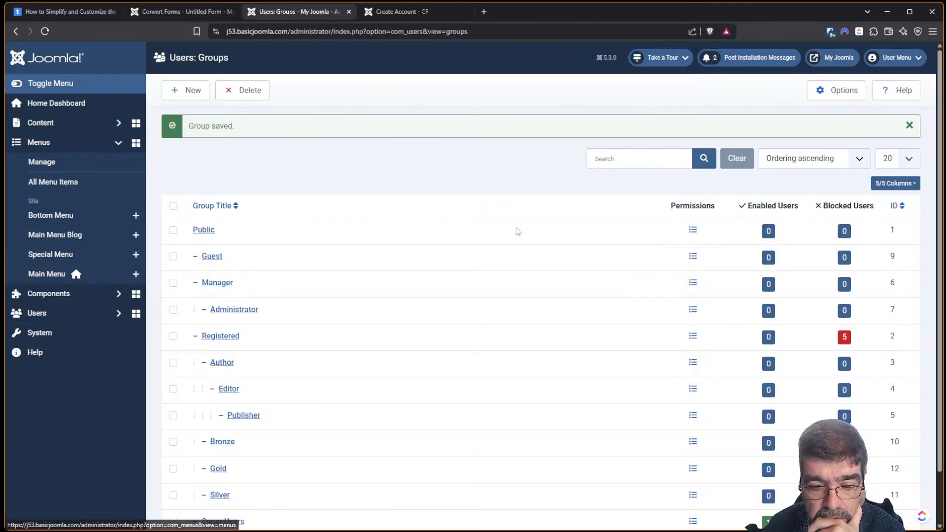
pyautogui.scroll(-2, 515, 229)
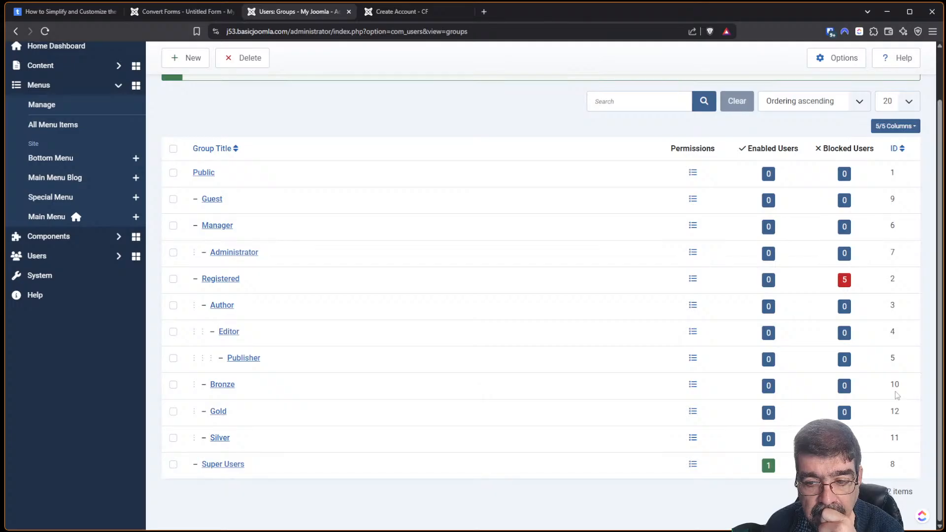
pyautogui.click(76, 14)
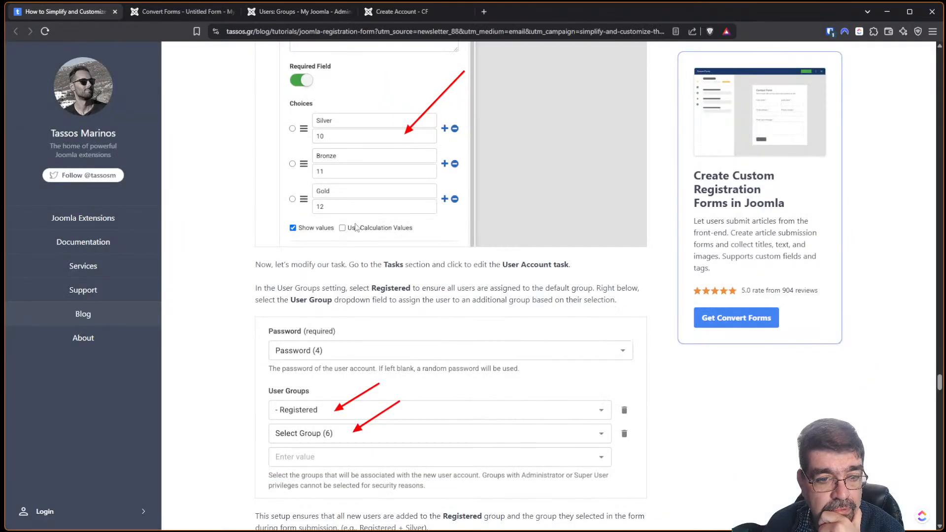
pyautogui.scroll(3, 547, 232)
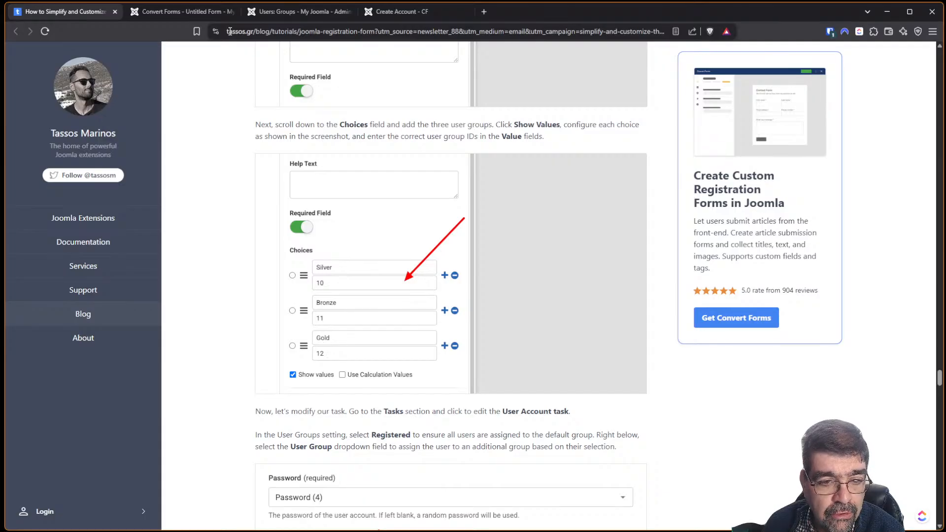
pyautogui.click(269, 13)
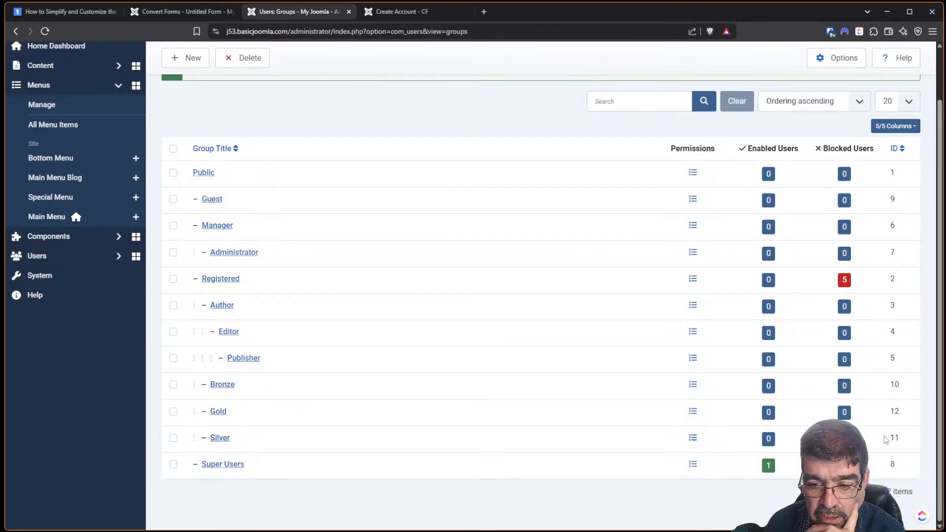
pyautogui.moveTo(899, 437); pyautogui.dragTo(888, 441)
pyautogui.moveTo(900, 385); pyautogui.dragTo(888, 416)
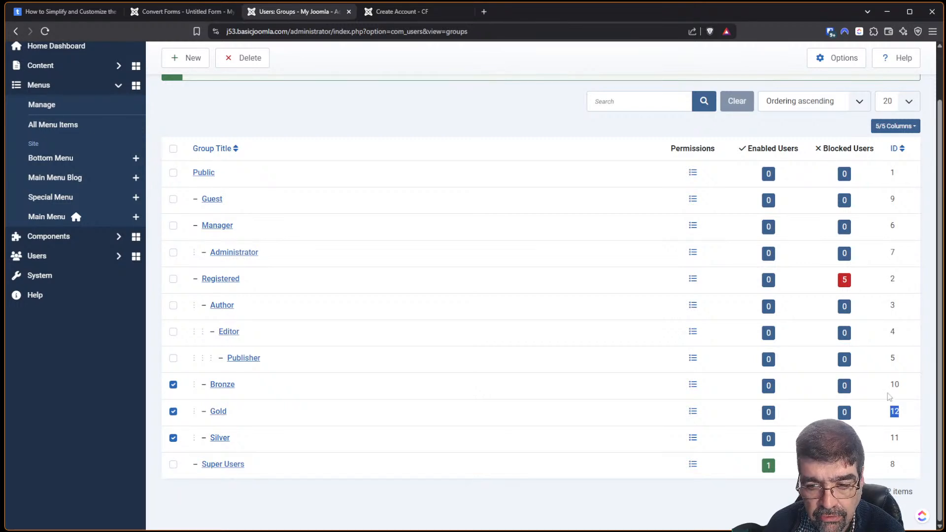
# Change the Select Group choice values to Bronze 10, Silver 11 and Gold 12.
pyautogui.click(163, 12)
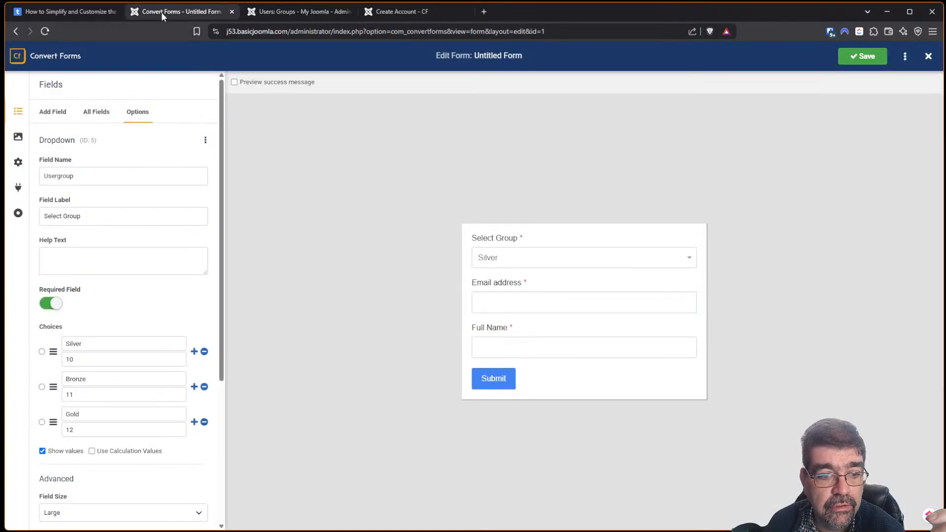
pyautogui.moveTo(99, 394); pyautogui.dragTo(38, 395)
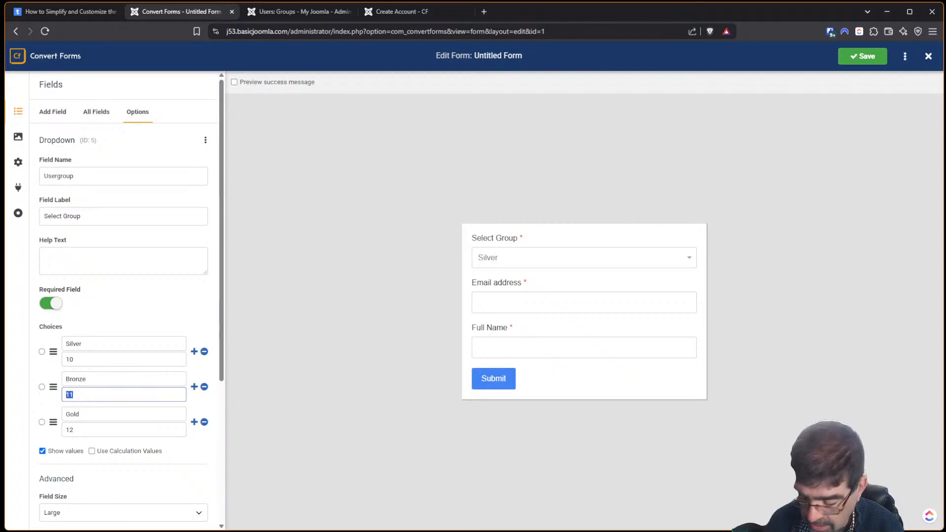
pyautogui.write('10')
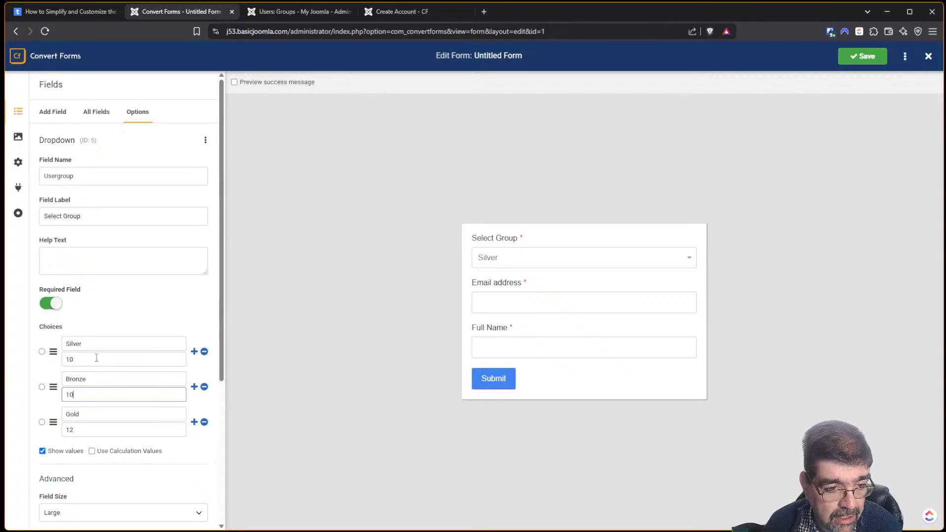
pyautogui.moveTo(97, 359); pyautogui.dragTo(39, 367)
pyautogui.write('11')
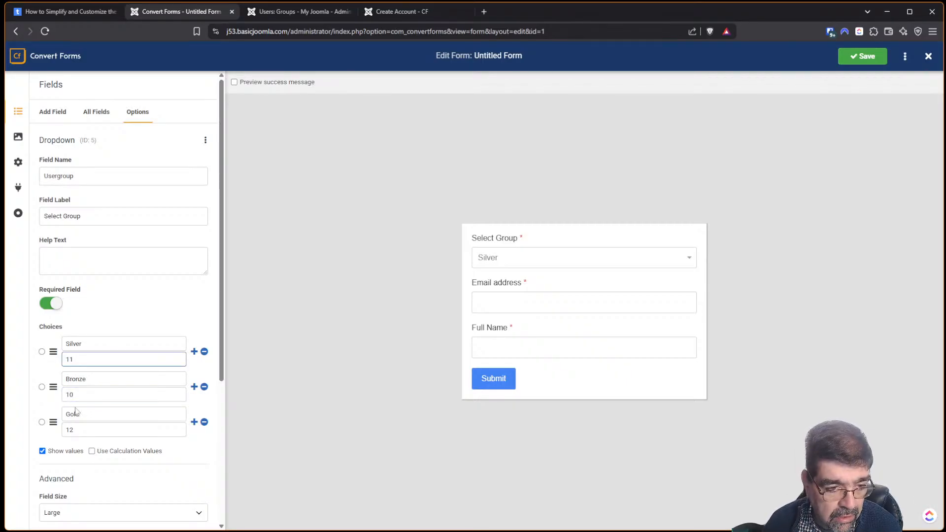
pyautogui.moveTo(98, 430); pyautogui.dragTo(36, 413)
pyautogui.write('12')
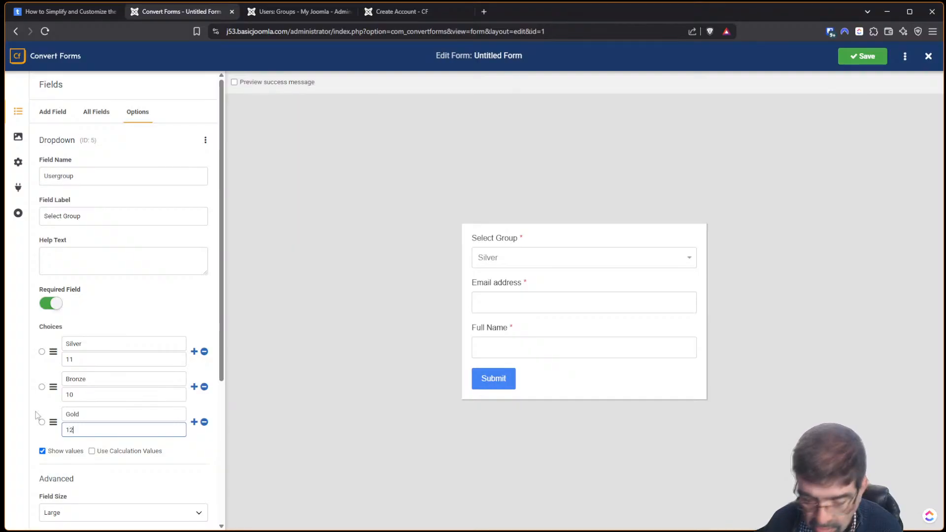
# Recheck the IDs in the Joomla groups list and save the form.
pyautogui.click(277, 14)
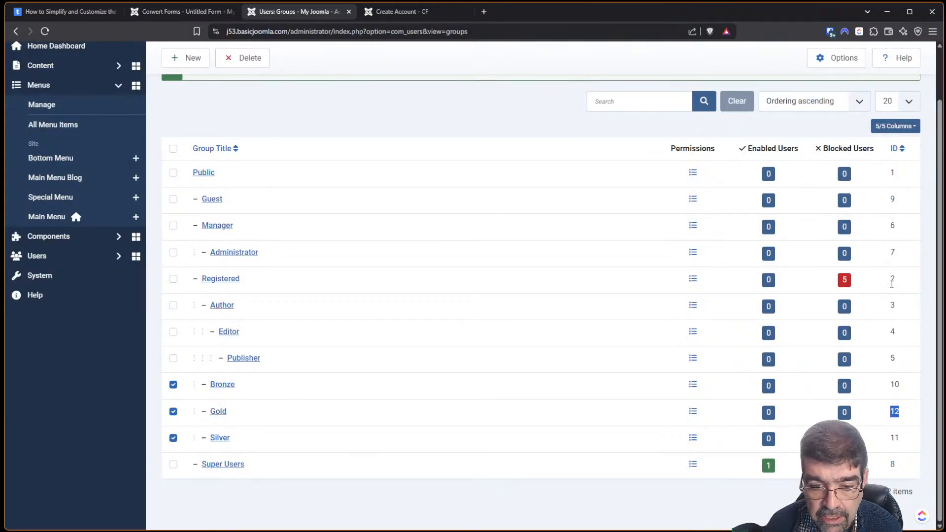
pyautogui.scroll(1, 340, 219)
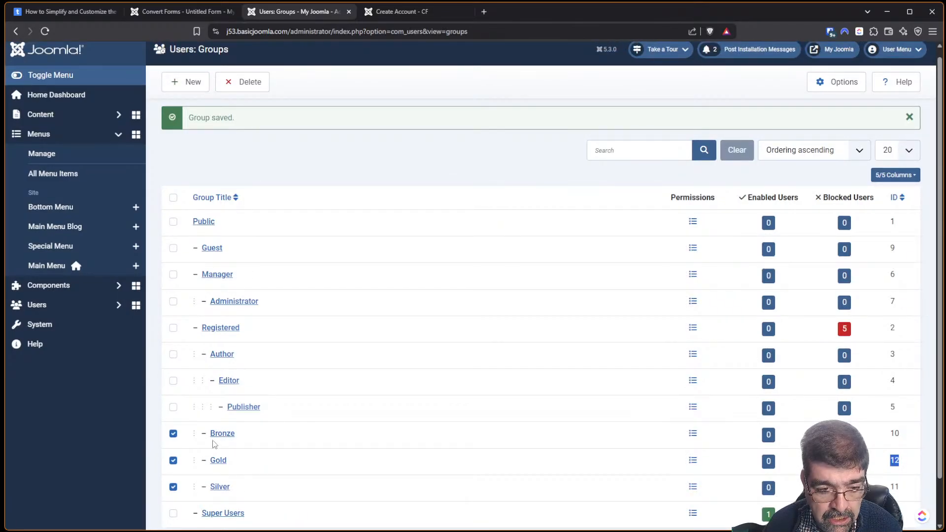
pyautogui.scroll(-1, 214, 444)
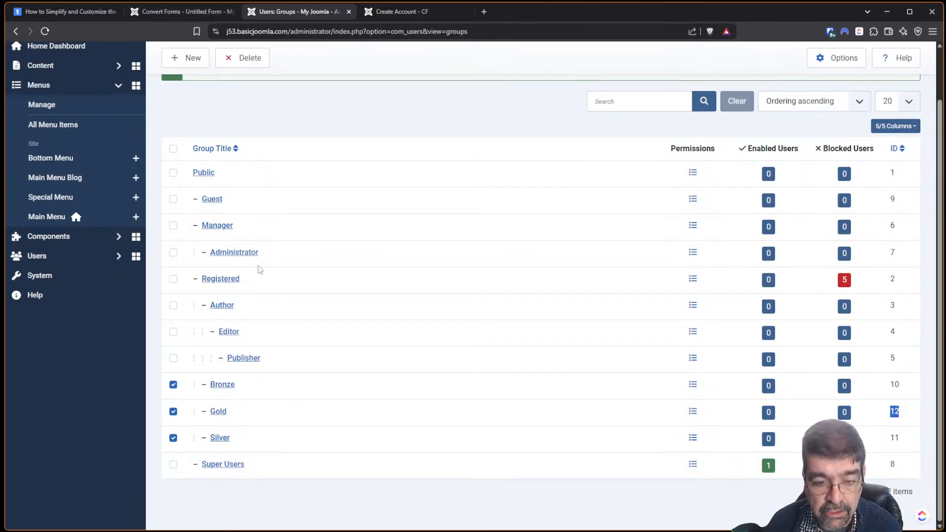
pyautogui.click(164, 11)
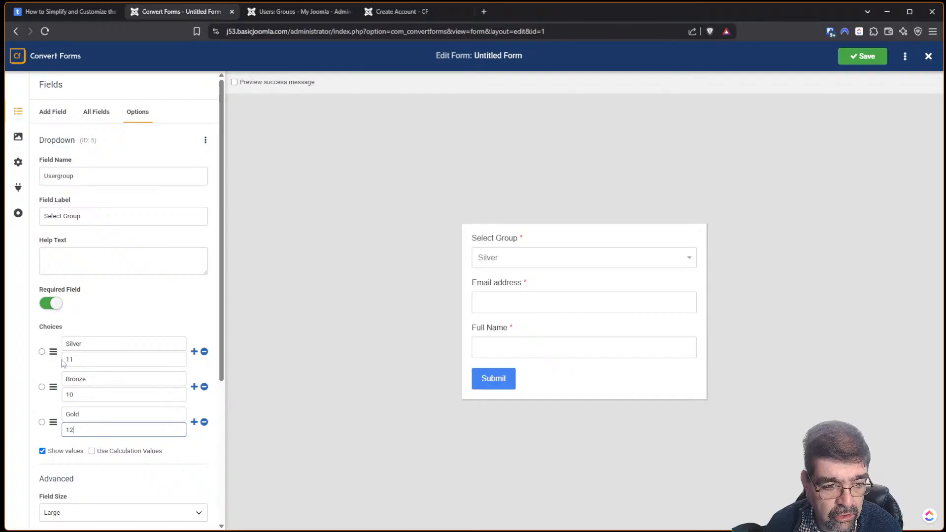
pyautogui.moveTo(54, 387)
pyautogui.mouseDown()
pyautogui.moveTo(53, 359)
pyautogui.moveTo(53, 387)
pyautogui.mouseUp()
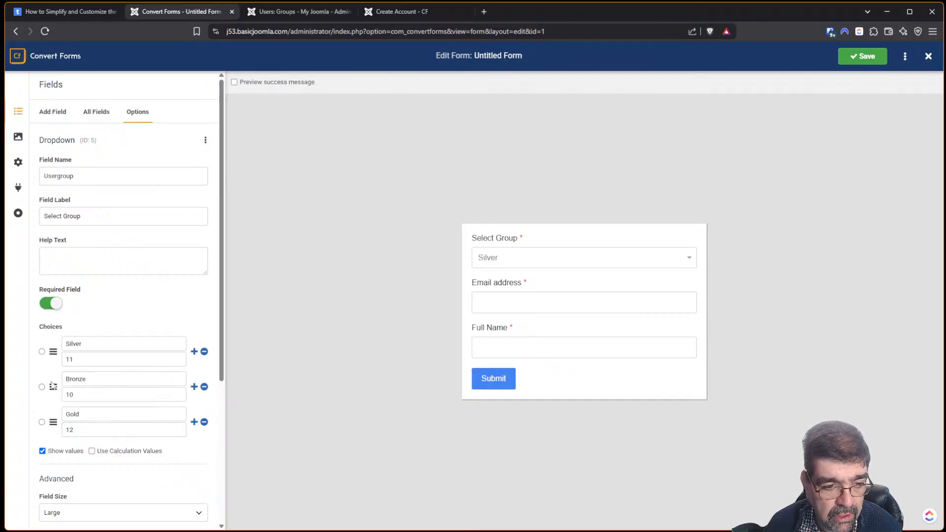
pyautogui.click(861, 60)
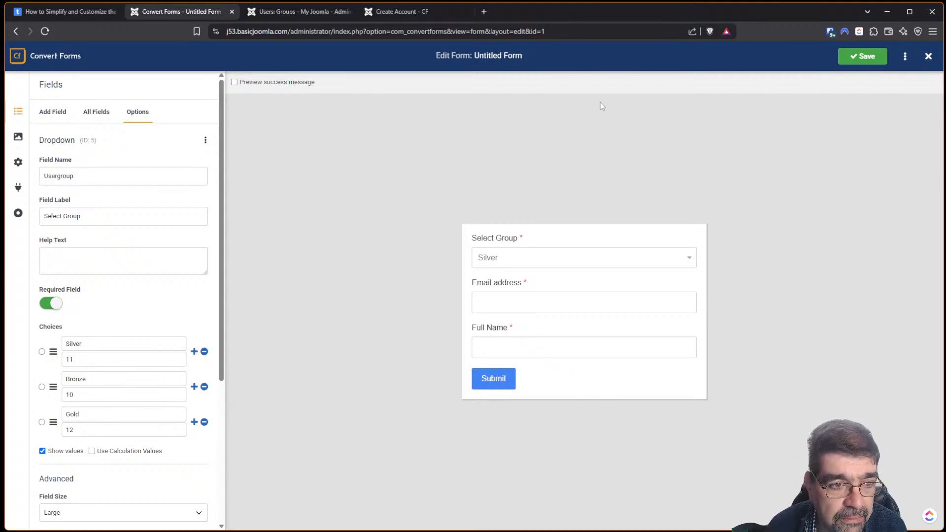
# Scroll the tutorial to the instructions for adding a Terms of Service checkbox field.
pyautogui.click(863, 56)
pyautogui.click(64, 11)
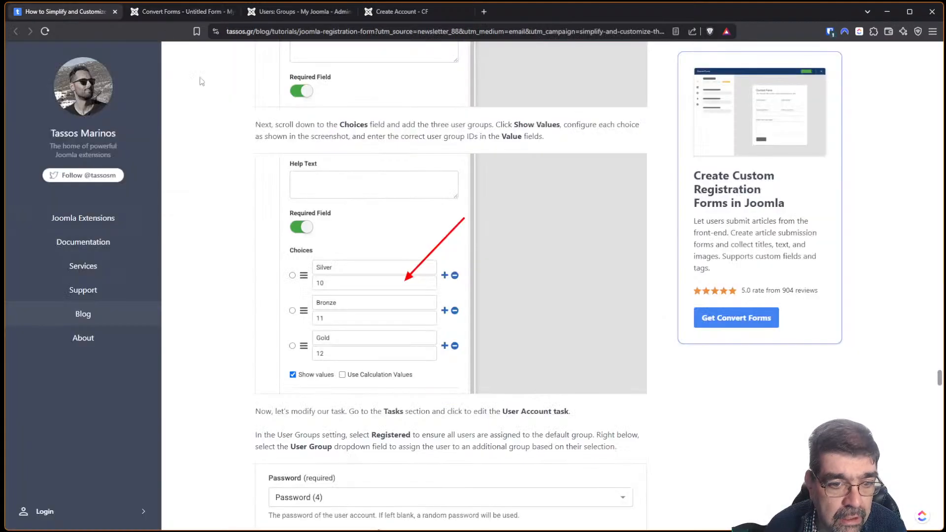
pyautogui.scroll(-3, 357, 158)
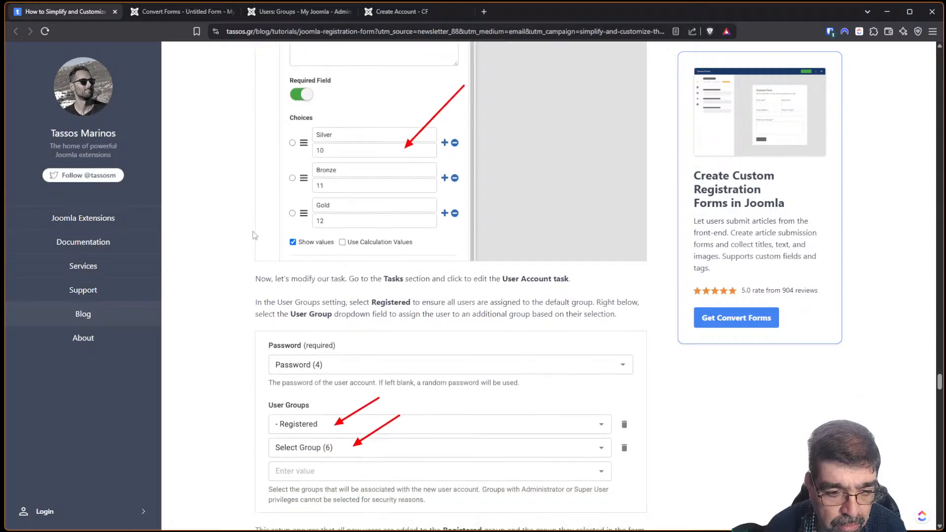
pyautogui.scroll(-2, 253, 236)
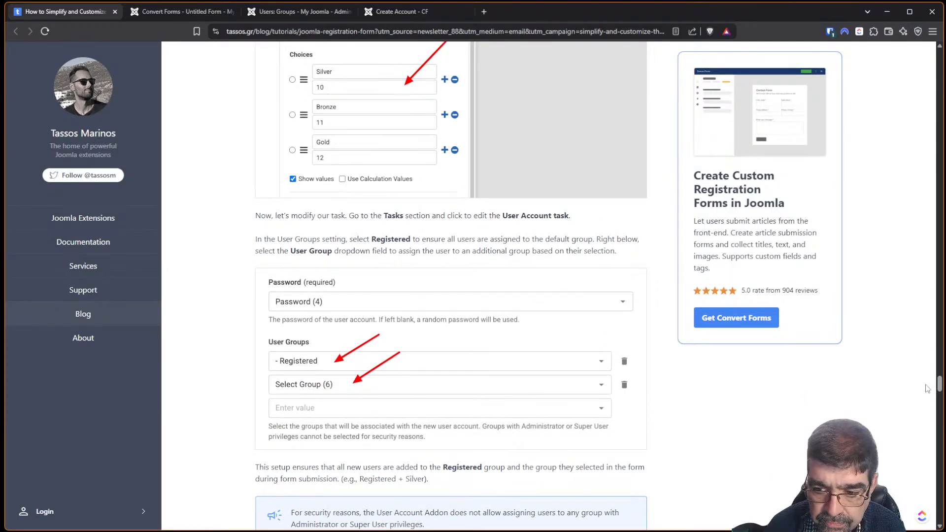
pyautogui.moveTo(940, 386); pyautogui.dragTo(940, 400)
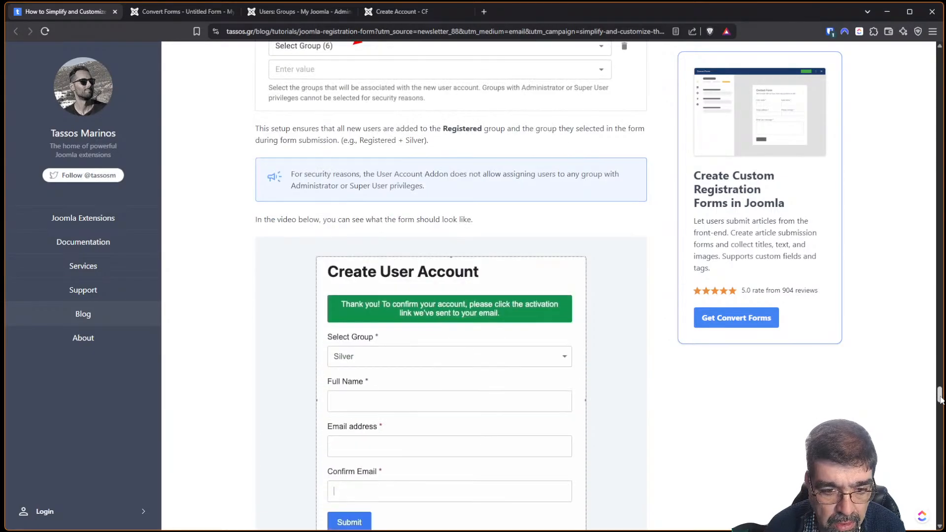
pyautogui.scroll(5, 482, 261)
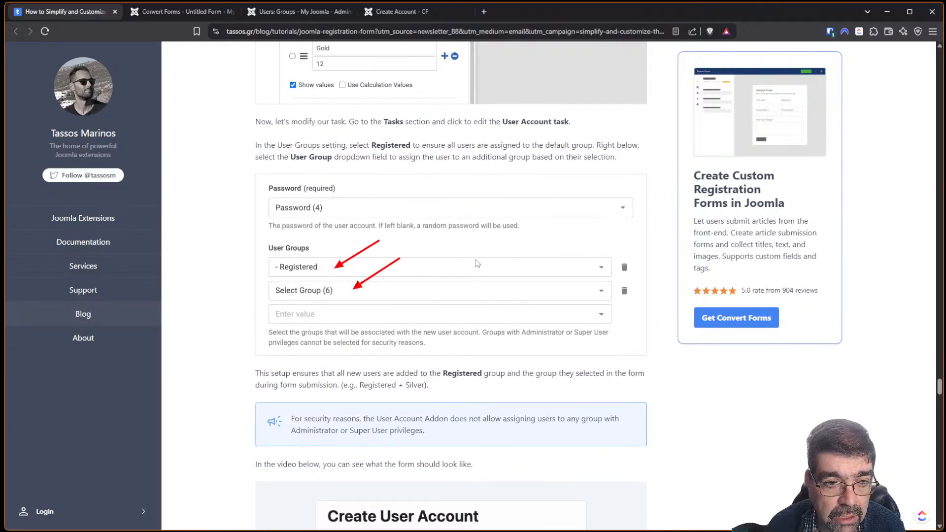
pyautogui.scroll(2, 475, 263)
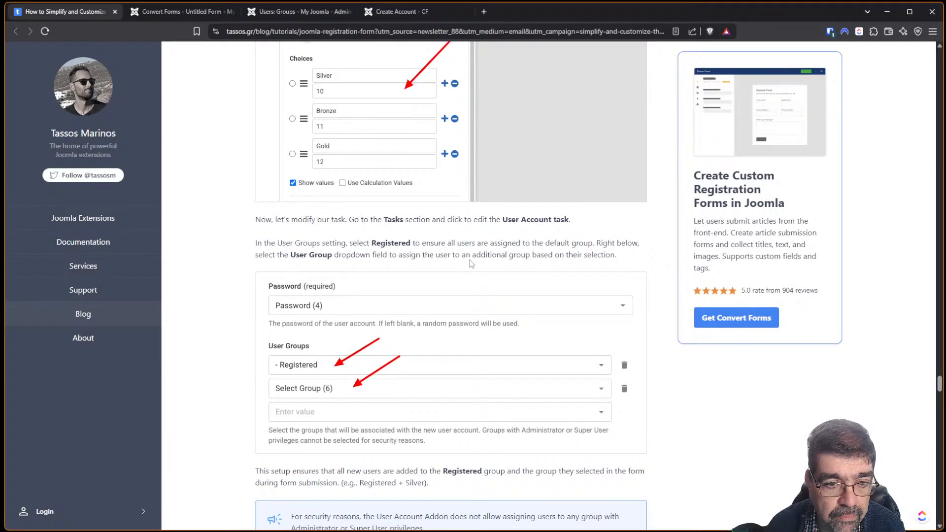
pyautogui.scroll(-7, 472, 264)
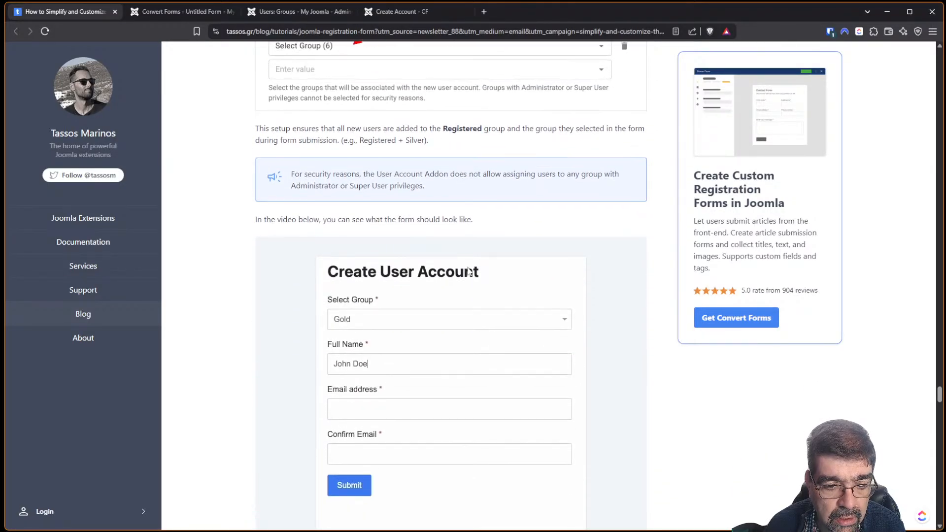
pyautogui.scroll(-1, 478, 295)
pyautogui.moveTo(939, 397); pyautogui.dragTo(936, 414)
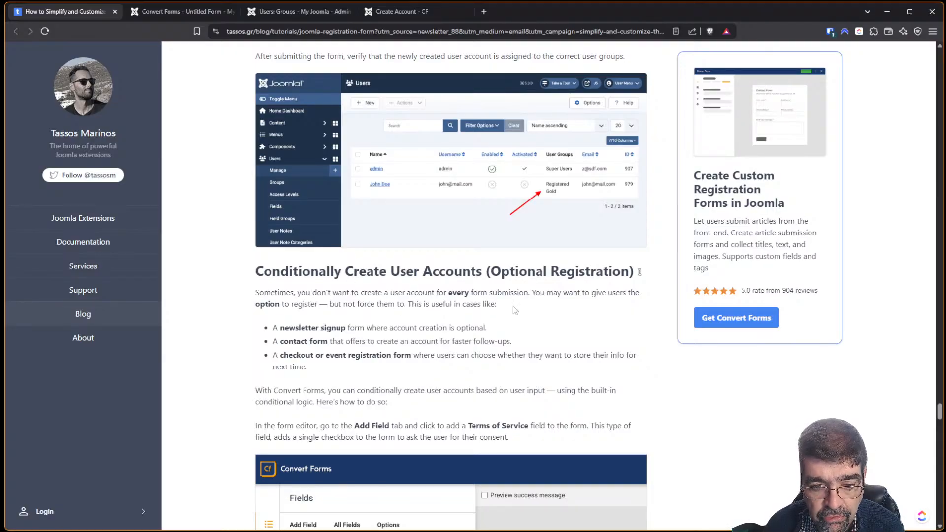
pyautogui.scroll(-2, 518, 306)
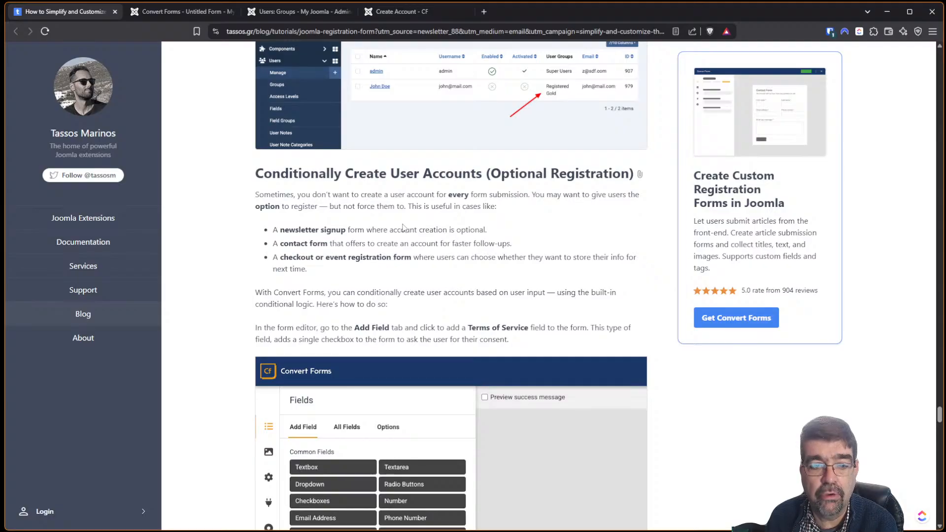
pyautogui.scroll(-2, 402, 227)
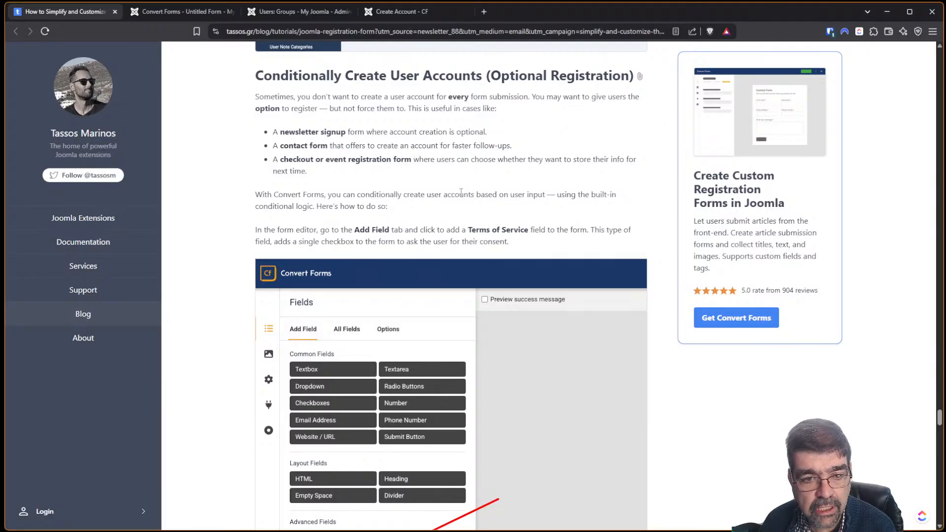
pyautogui.scroll(-2, 461, 191)
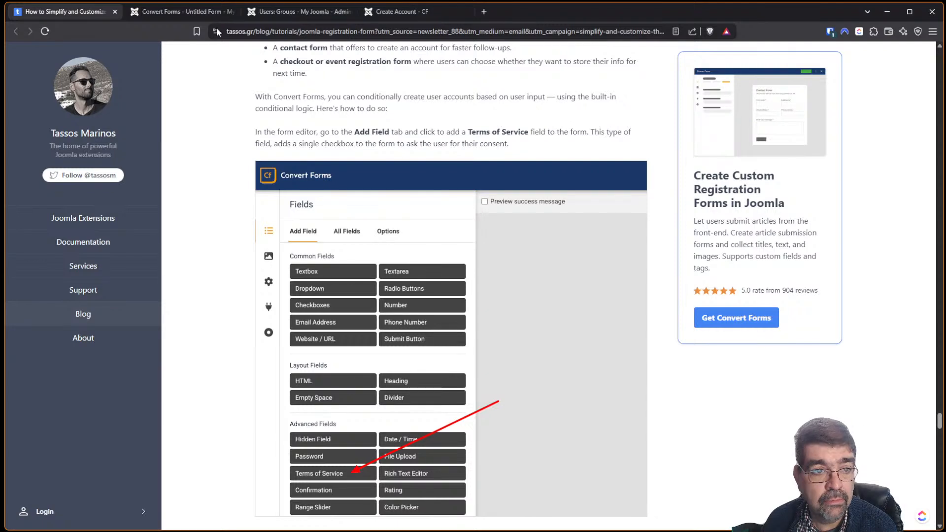
# Add a Terms of Service field to the form and scroll the tutorial onward.
pyautogui.click(166, 11)
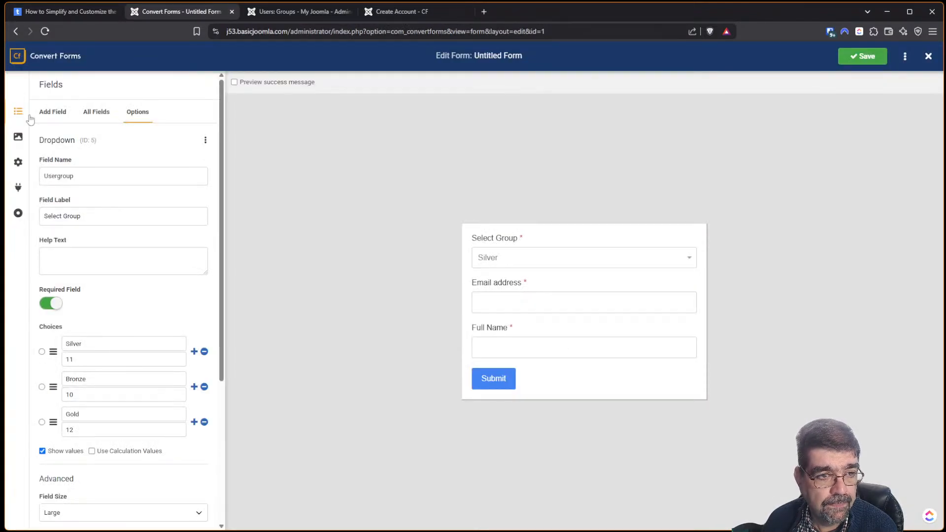
pyautogui.click(53, 114)
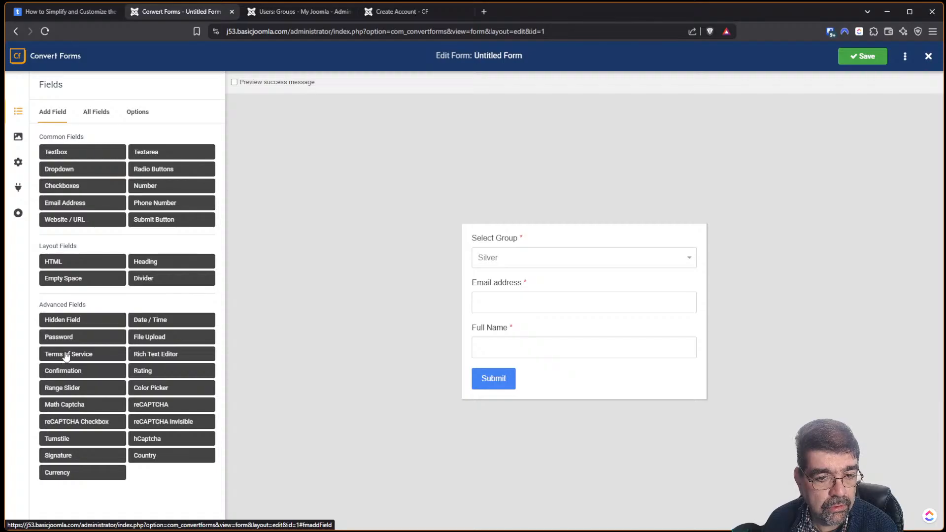
pyautogui.click(66, 355)
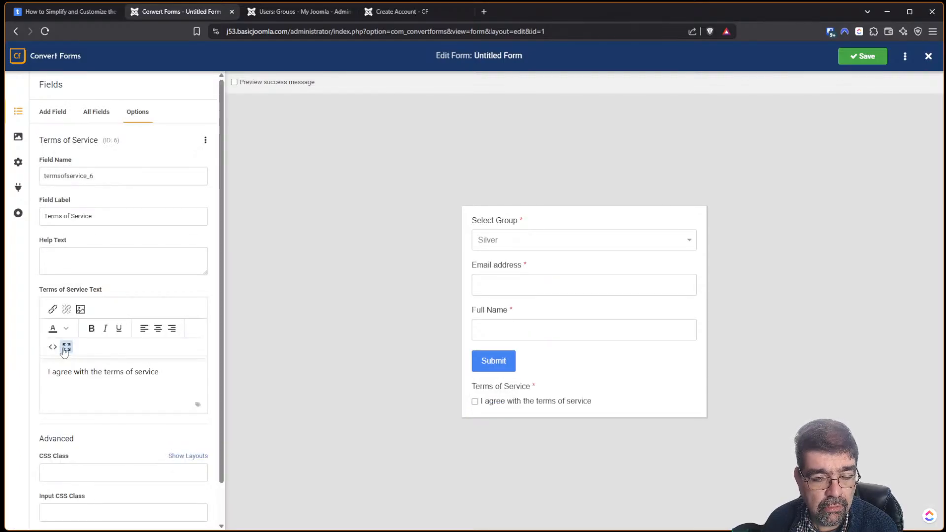
pyautogui.click(62, 12)
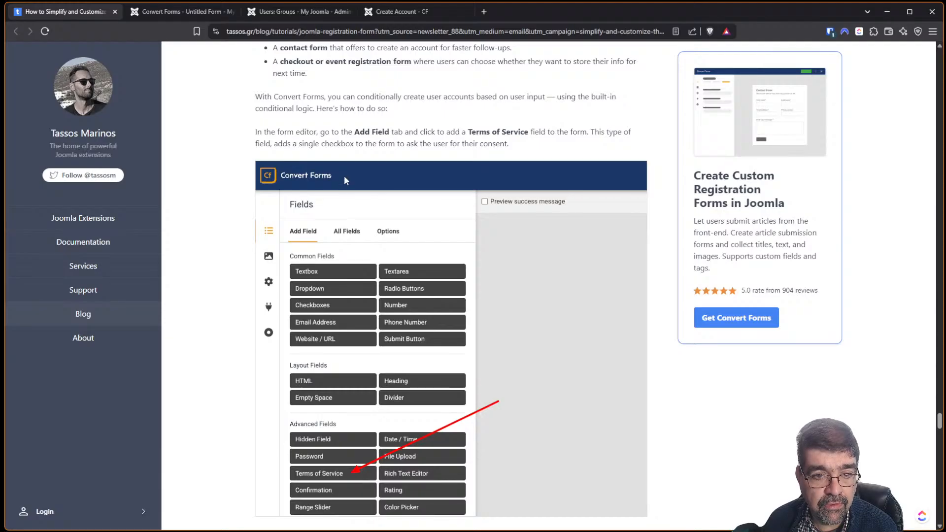
pyautogui.scroll(-5, 418, 147)
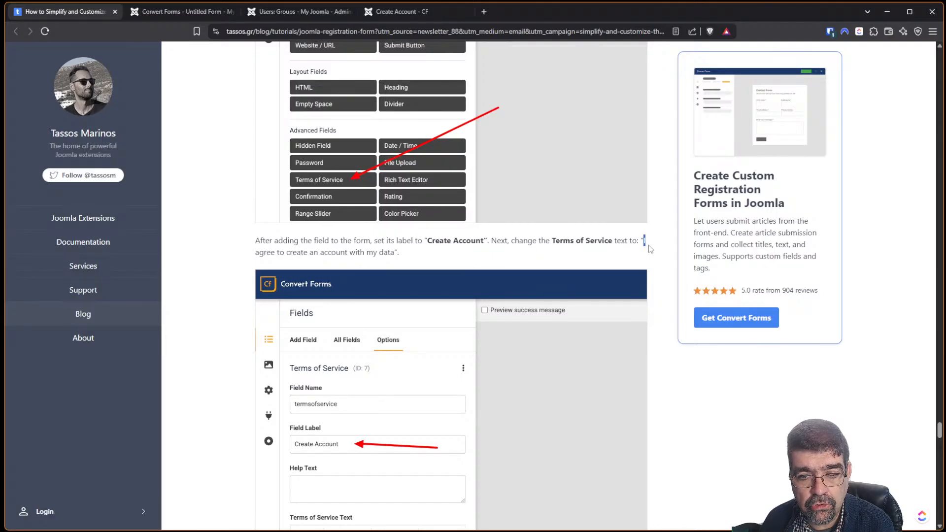
# Select the tutorial sentence 'I agree to create an account with my data'.
pyautogui.moveTo(645, 241); pyautogui.dragTo(447, 252)
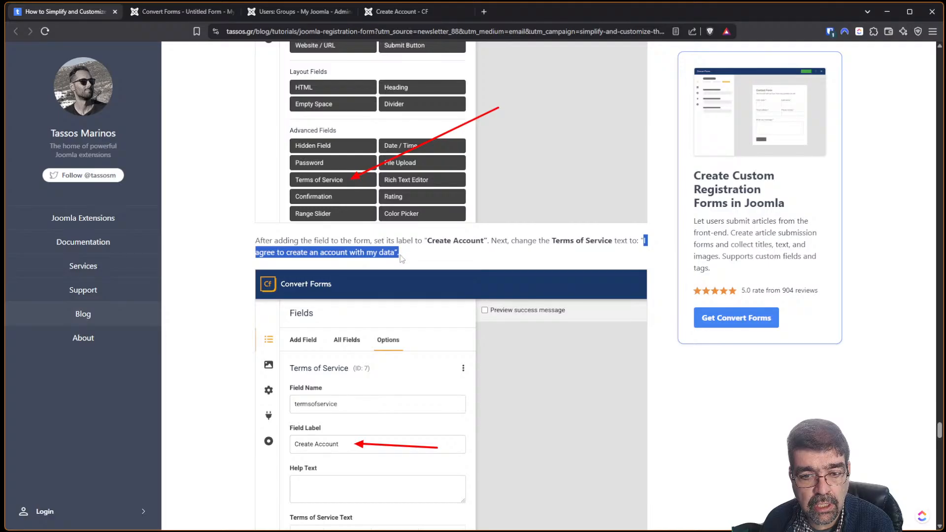
pyautogui.moveTo(641, 241); pyautogui.dragTo(629, 257)
pyautogui.hotkey('ctrl', 'c')
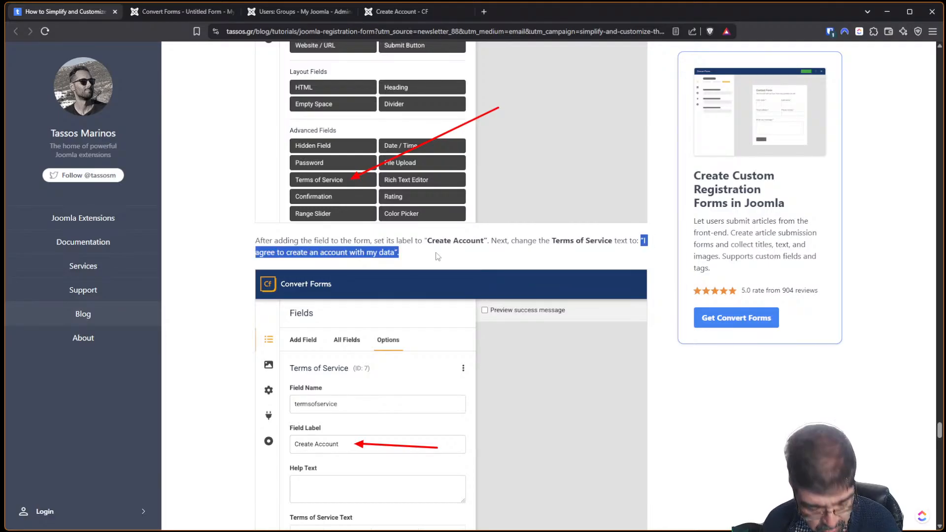
# Label the field 'Create Account' and paste 'I agree to create an account with my data' as its text.
pyautogui.click(177, 12)
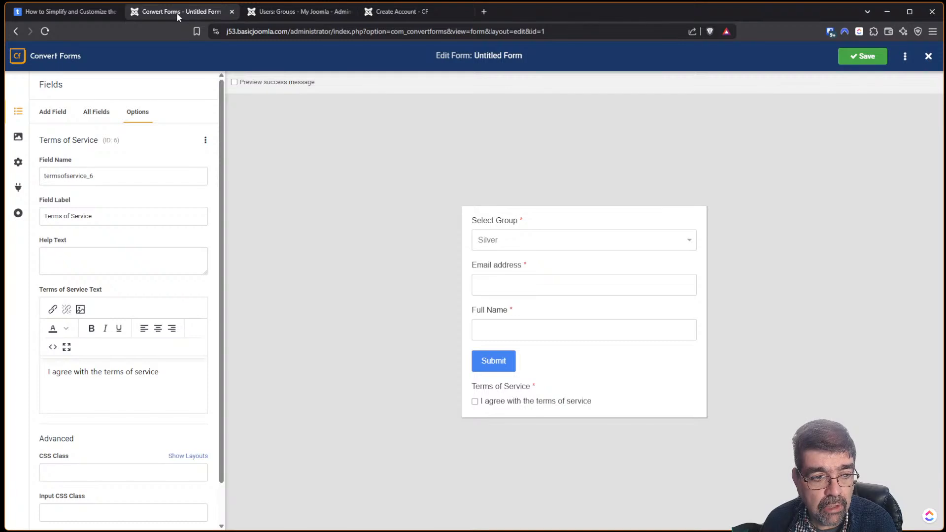
pyautogui.tripleClick(114, 218)
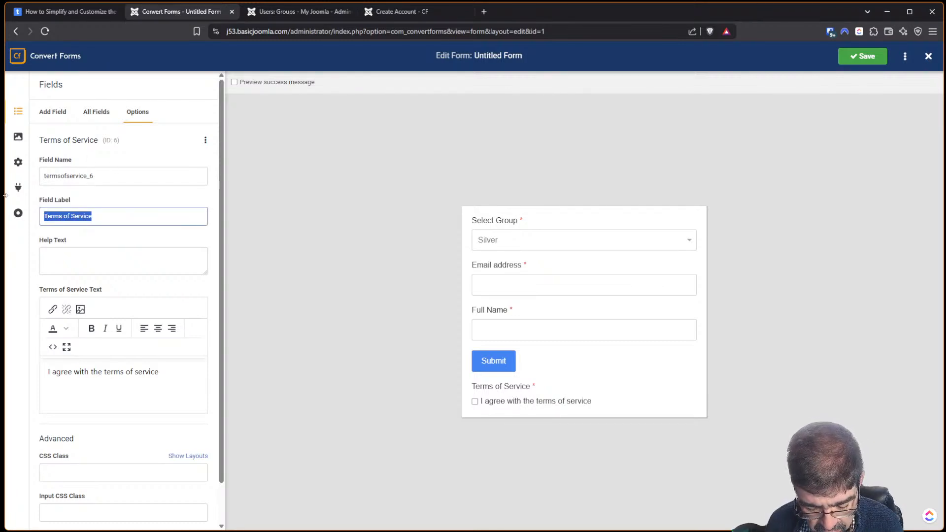
pyautogui.write('Create')
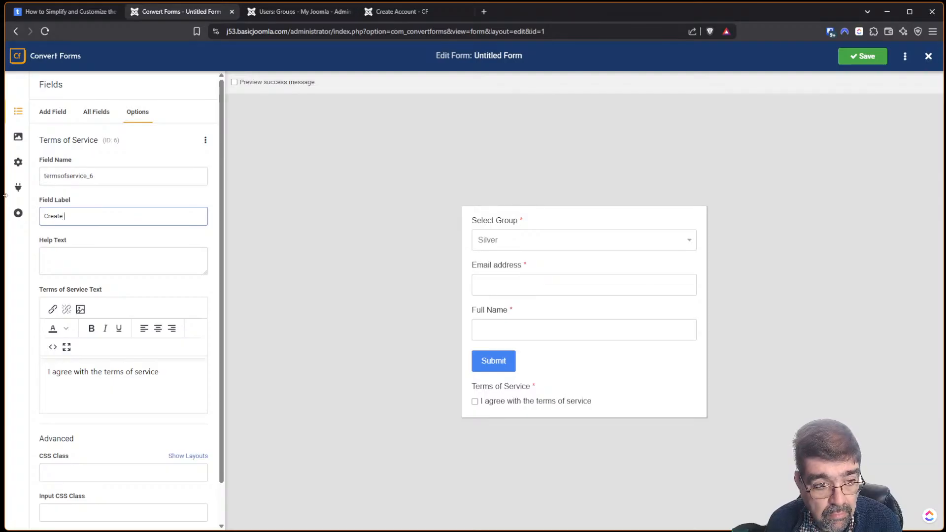
pyautogui.write(' Account')
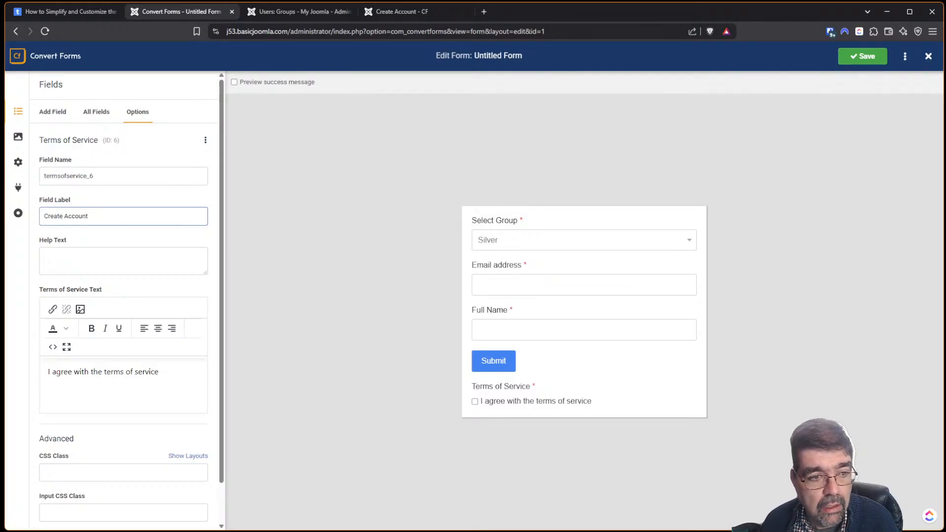
pyautogui.moveTo(159, 371); pyautogui.dragTo(48, 372)
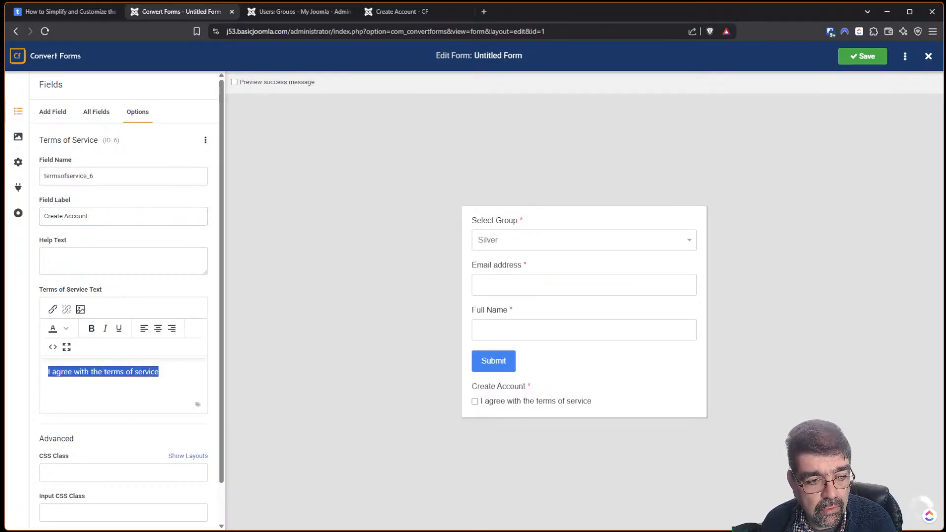
pyautogui.hotkey('ctrl', 'v')
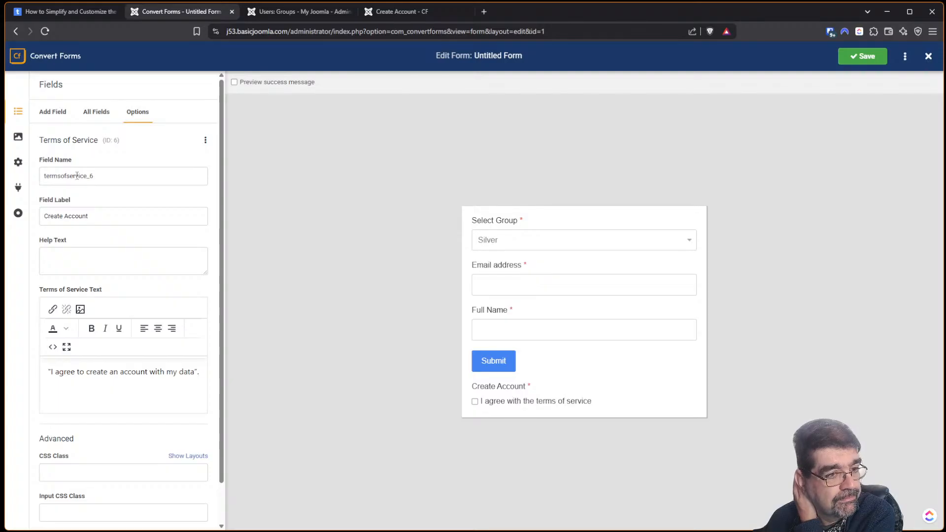
pyautogui.click(60, 16)
pyautogui.scroll(-5, 441, 225)
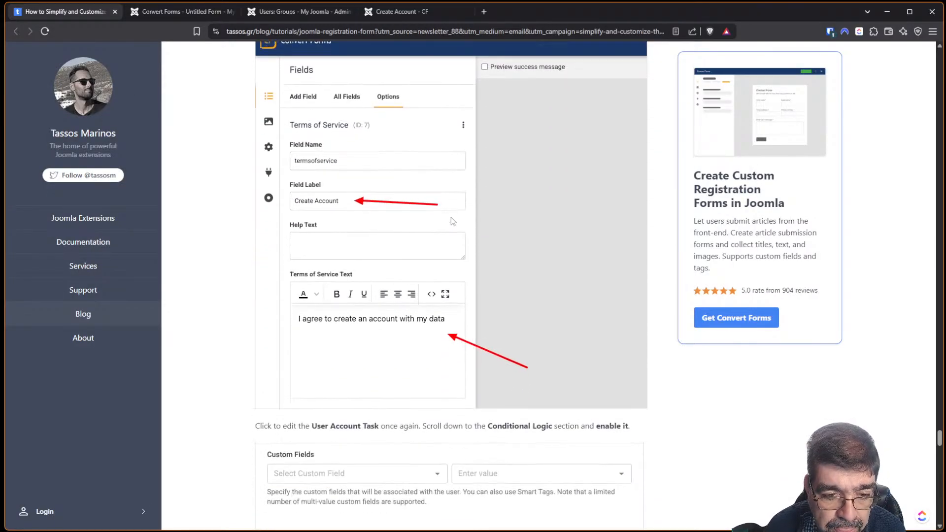
pyautogui.scroll(-4, 448, 219)
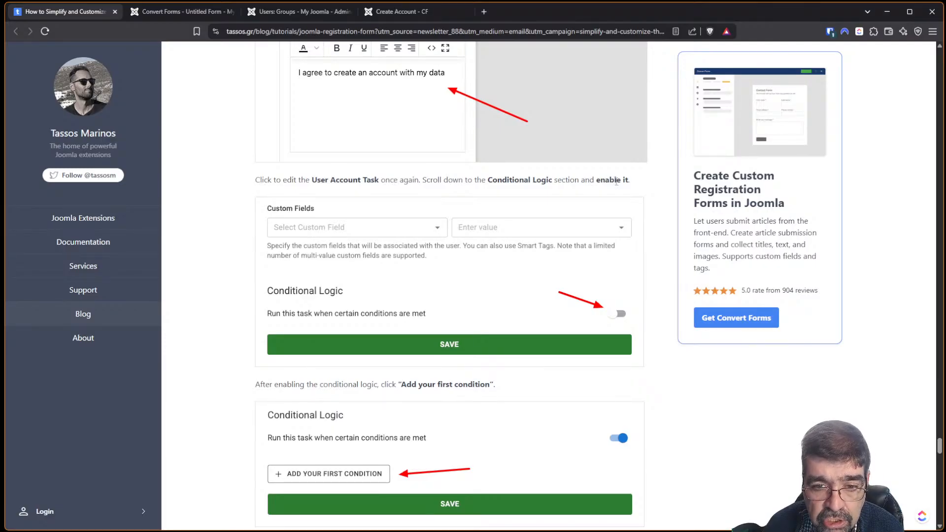
pyautogui.click(182, 11)
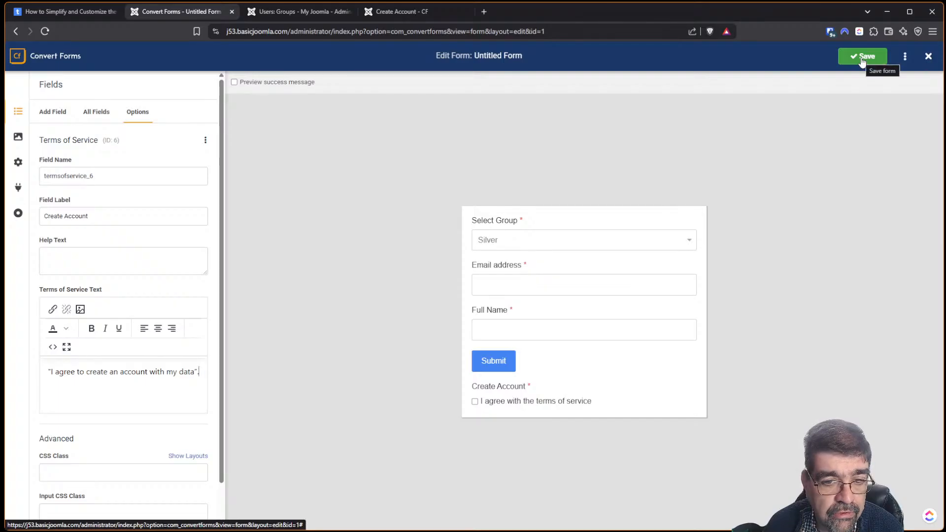
# Move the Create Account checkbox above Submit and save the 'Untitled Form'.
pyautogui.click(103, 117)
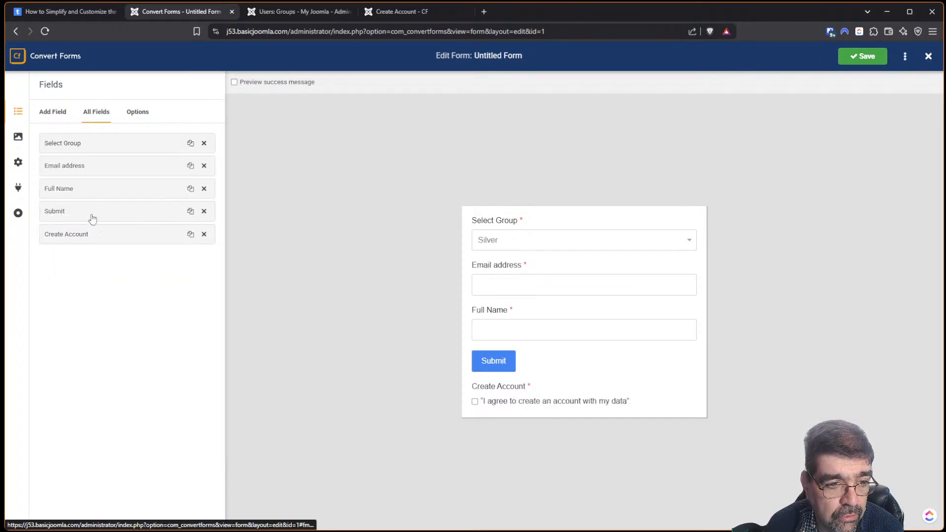
pyautogui.moveTo(90, 232); pyautogui.dragTo(88, 215)
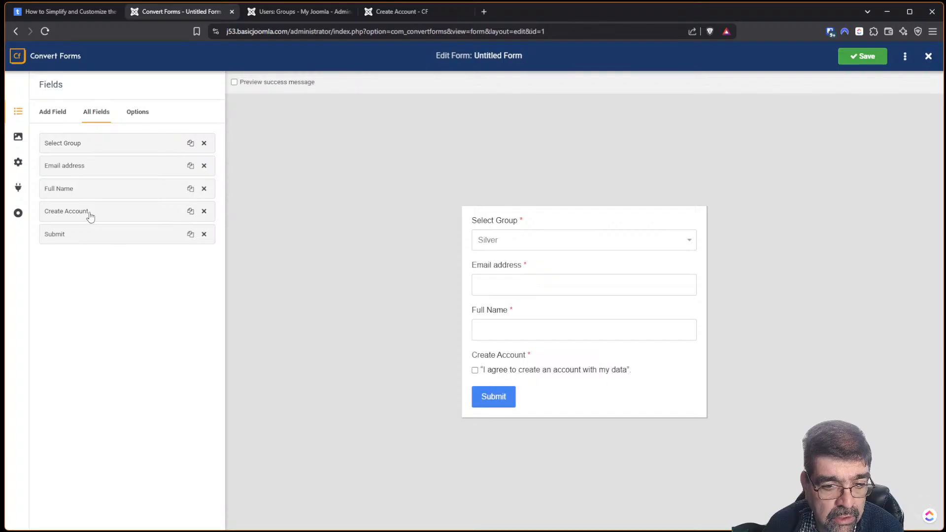
pyautogui.click(39, 14)
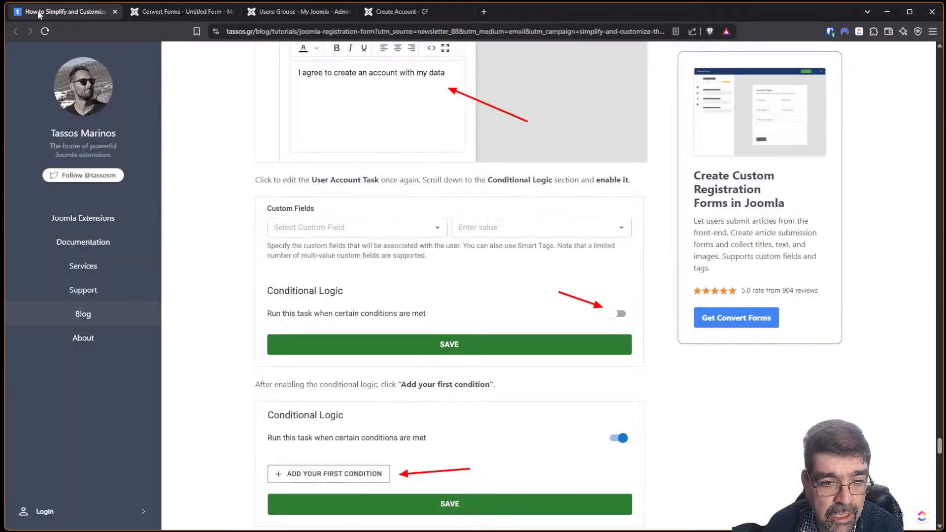
pyautogui.click(170, 11)
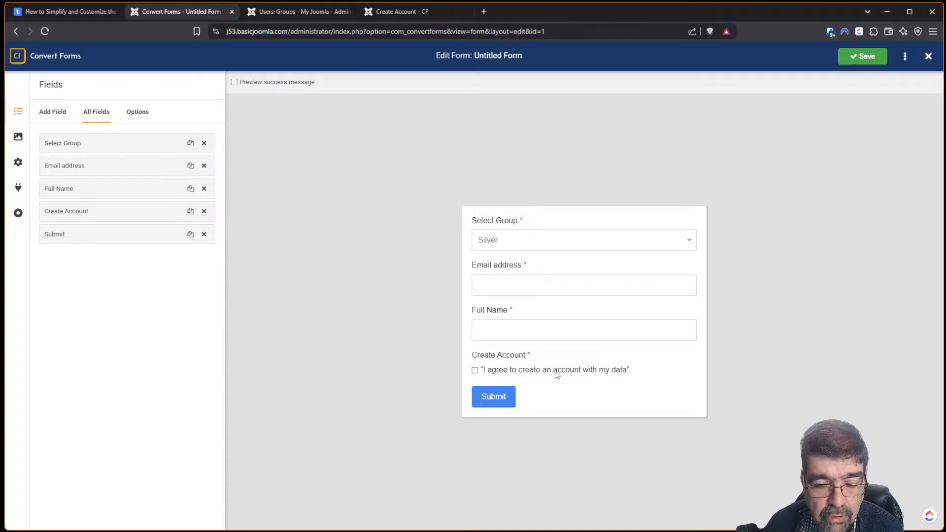
pyautogui.click(855, 57)
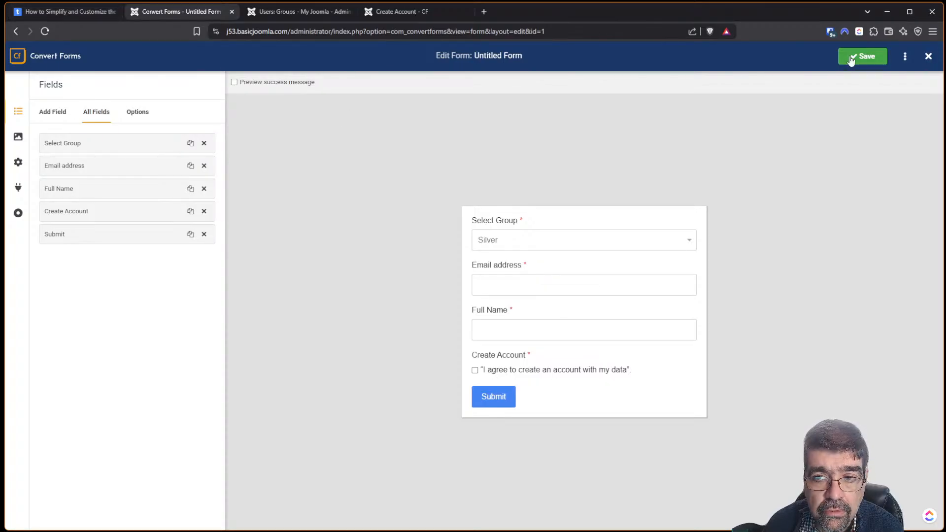
# Switch on the Conditional Logic toggle in the New User Account Task settings.
pyautogui.click(18, 188)
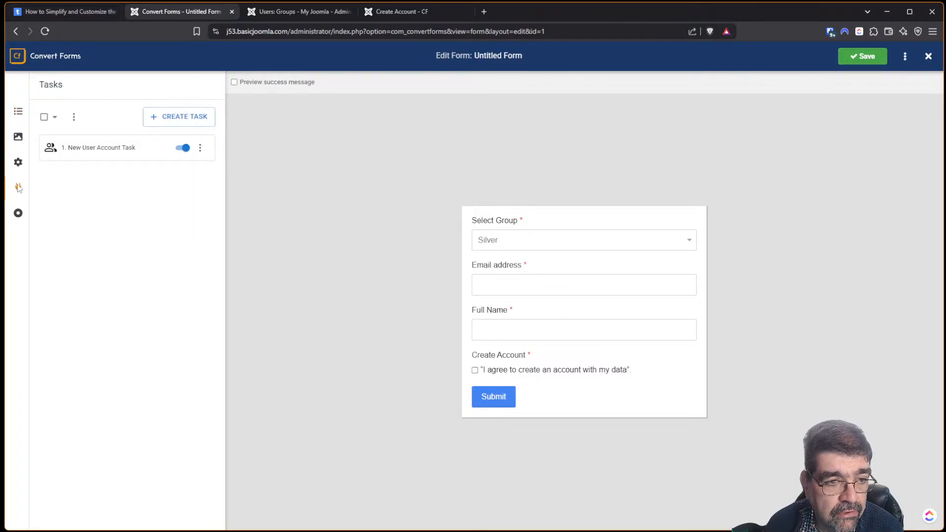
pyautogui.click(71, 149)
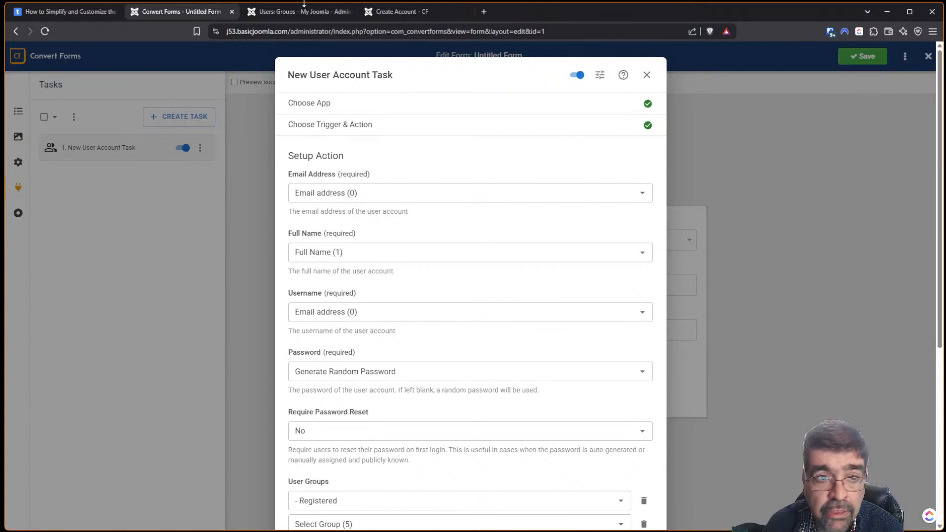
pyautogui.click(57, 12)
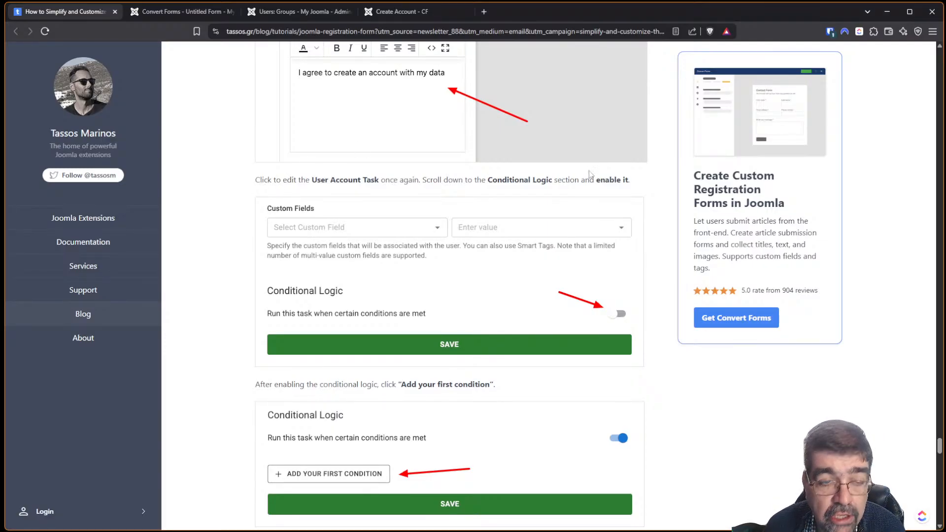
pyautogui.click(170, 10)
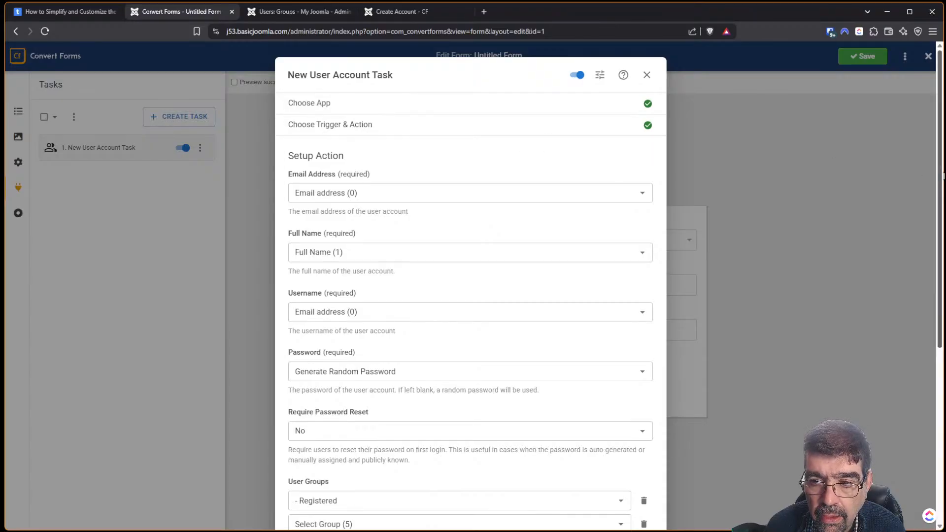
pyautogui.scroll(-6, 929, 296)
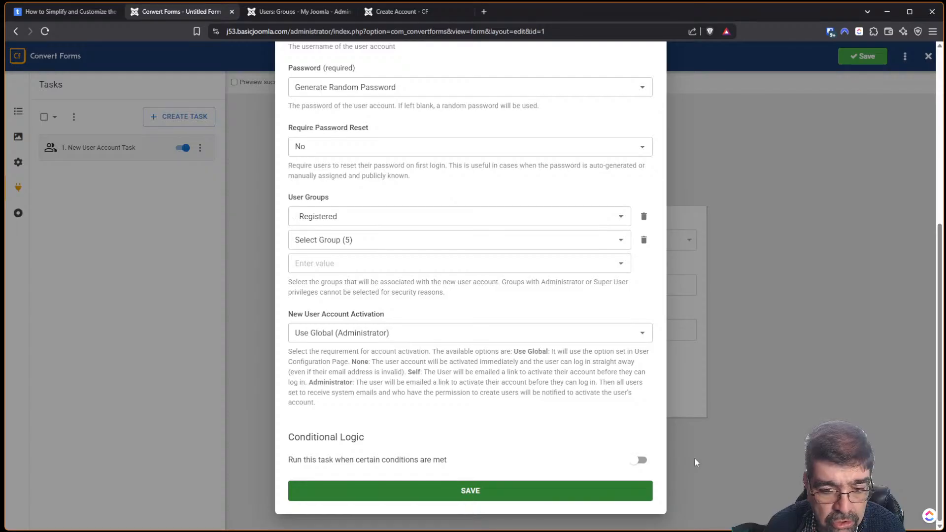
pyautogui.click(642, 461)
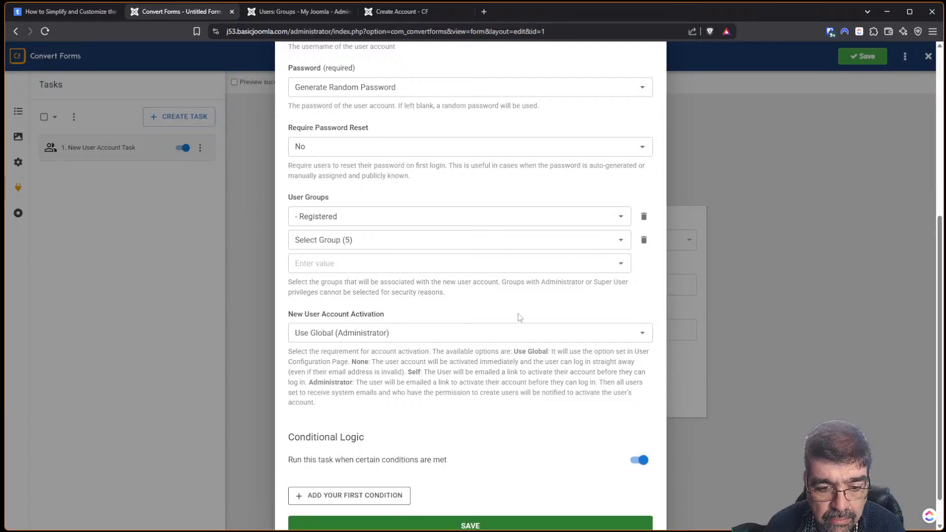
pyautogui.click(118, 7)
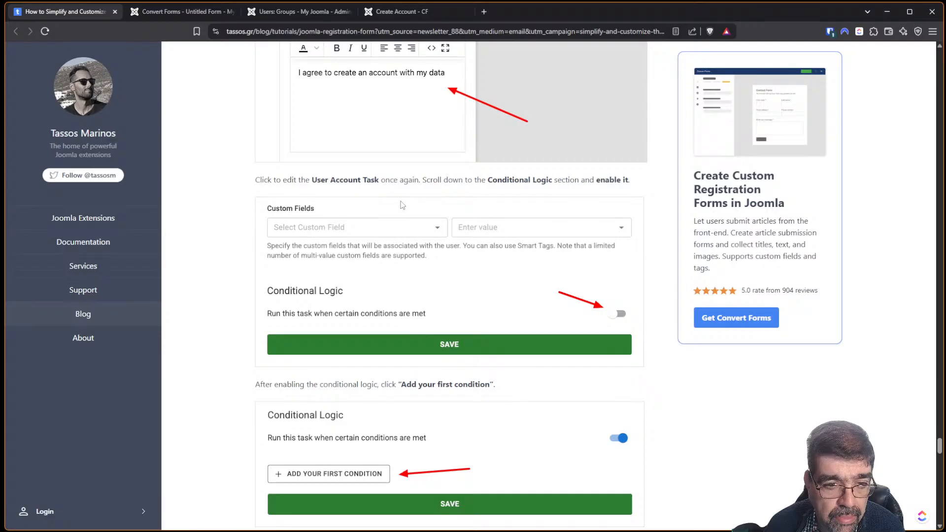
pyautogui.scroll(-4, 403, 205)
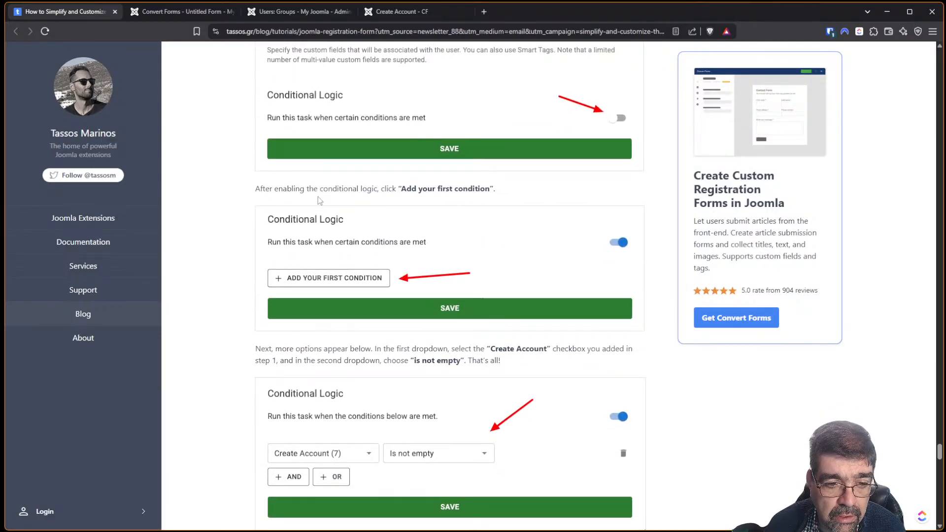
pyautogui.scroll(-4, 454, 282)
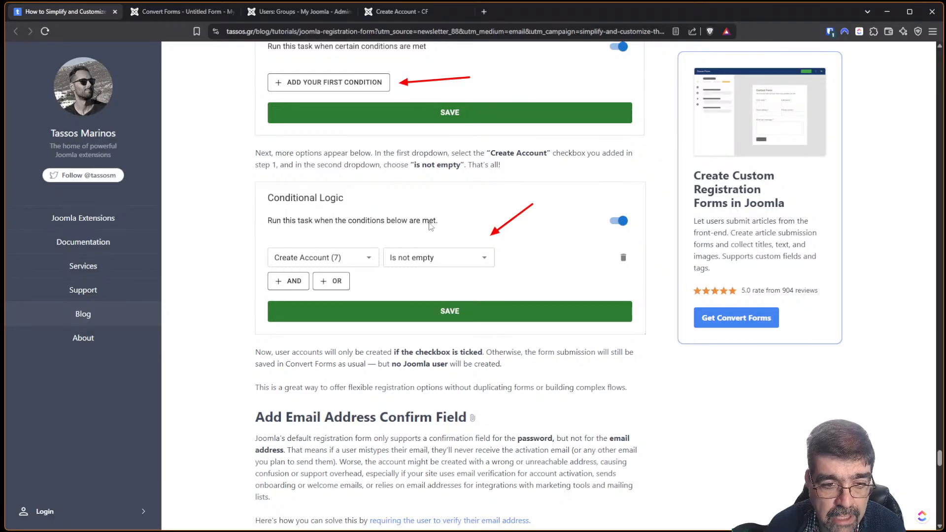
# Add a first condition: trigger Create Account (6), operator Is not empty.
pyautogui.click(181, 10)
pyautogui.click(382, 461)
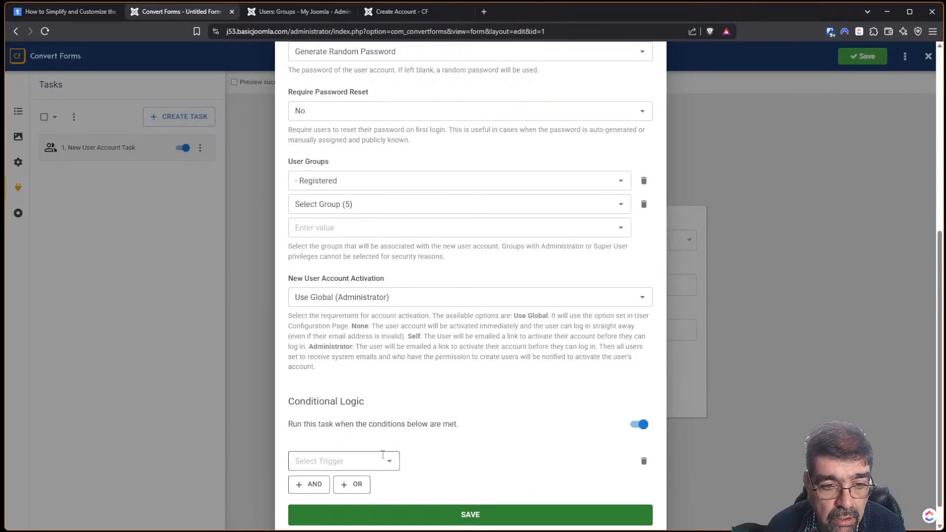
pyautogui.click(389, 438)
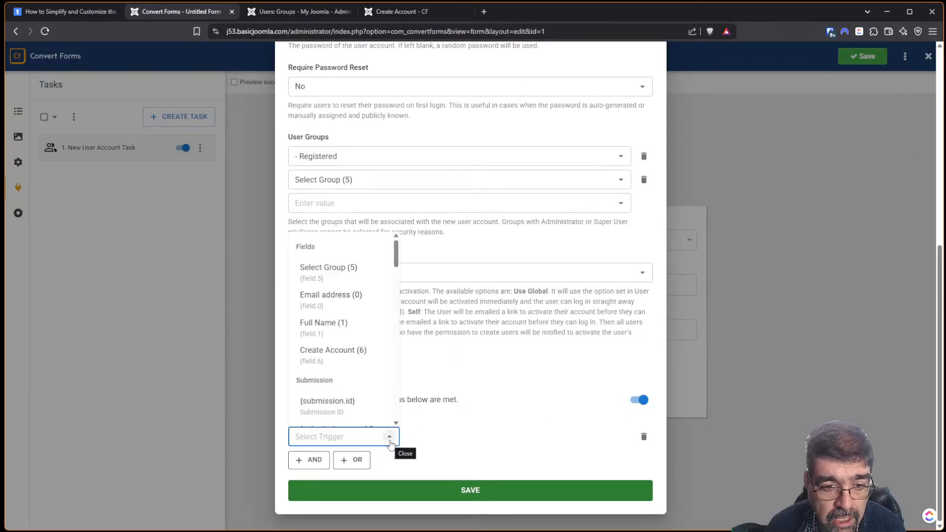
pyautogui.click(328, 354)
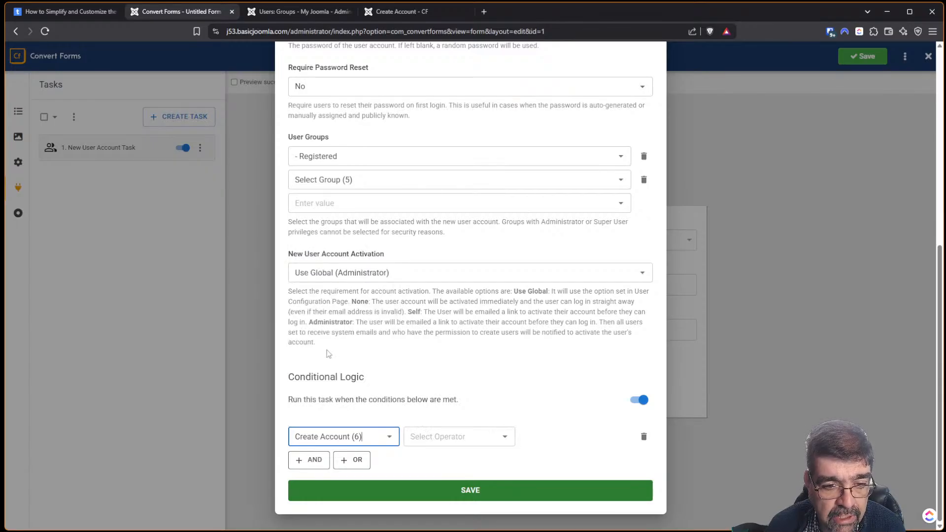
pyautogui.click(424, 437)
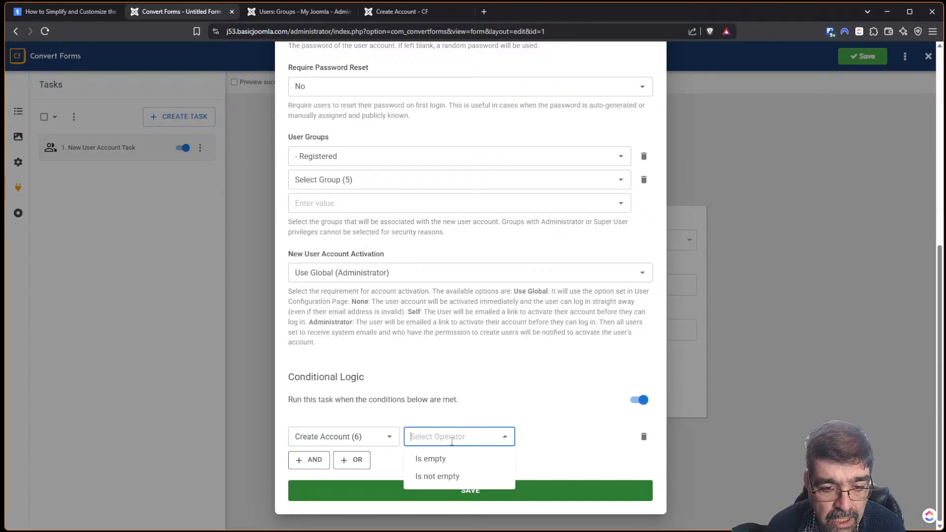
pyautogui.click(437, 476)
pyautogui.click(74, 12)
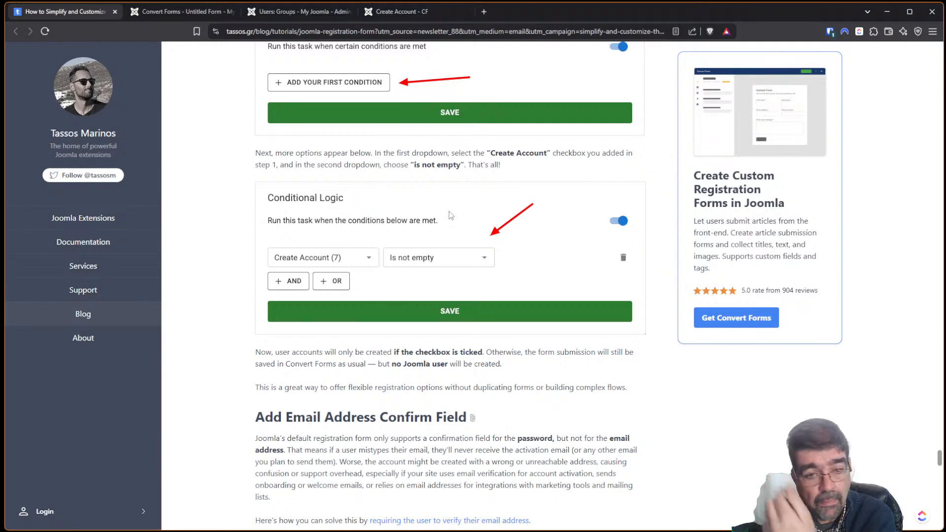
pyautogui.click(178, 12)
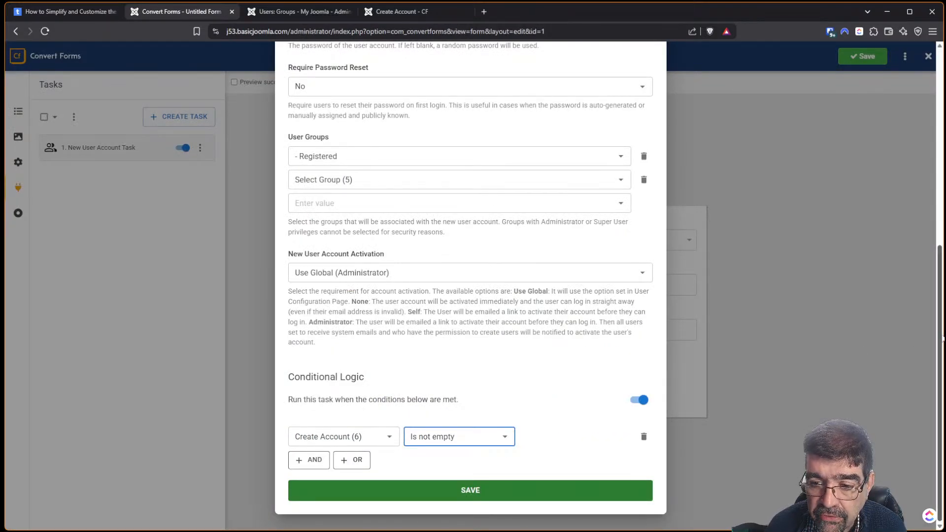
# Check the condition against the tutorial example and save the New User Account Task.
pyautogui.moveTo(937, 343); pyautogui.dragTo(926, 131)
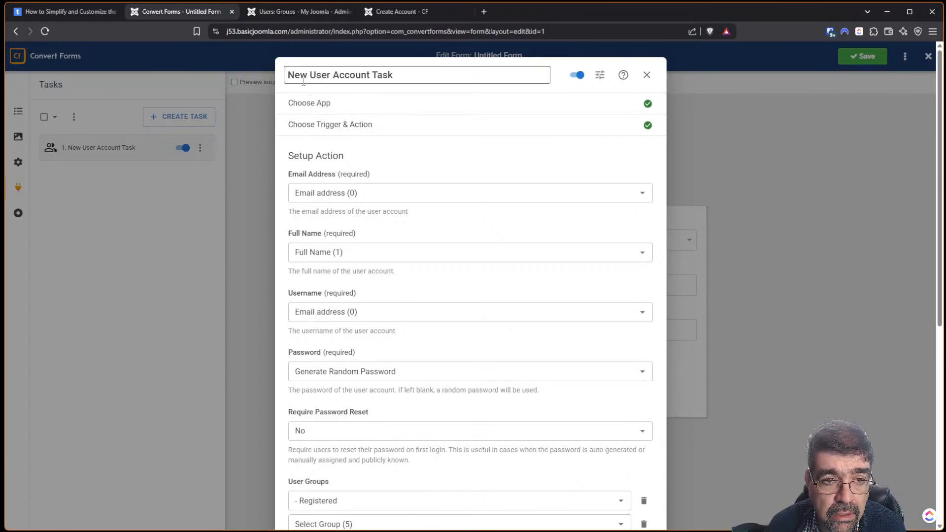
pyautogui.moveTo(288, 75); pyautogui.dragTo(429, 88)
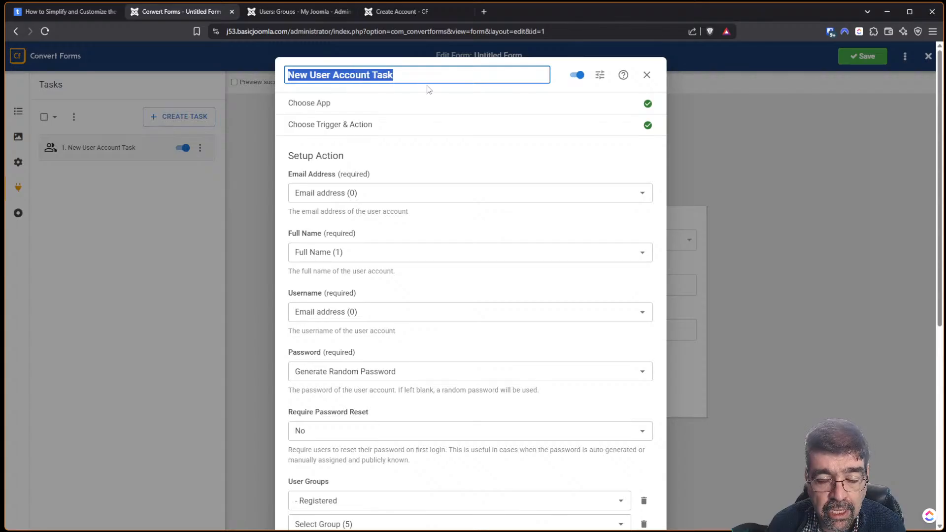
pyautogui.scroll(-7, 902, 382)
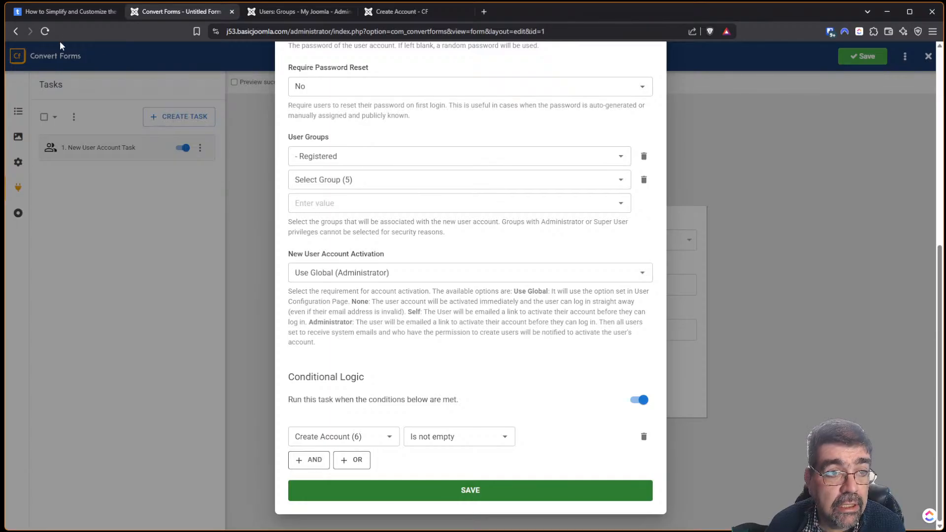
pyautogui.click(64, 11)
pyautogui.scroll(-1, 437, 279)
pyautogui.scroll(-2, 438, 280)
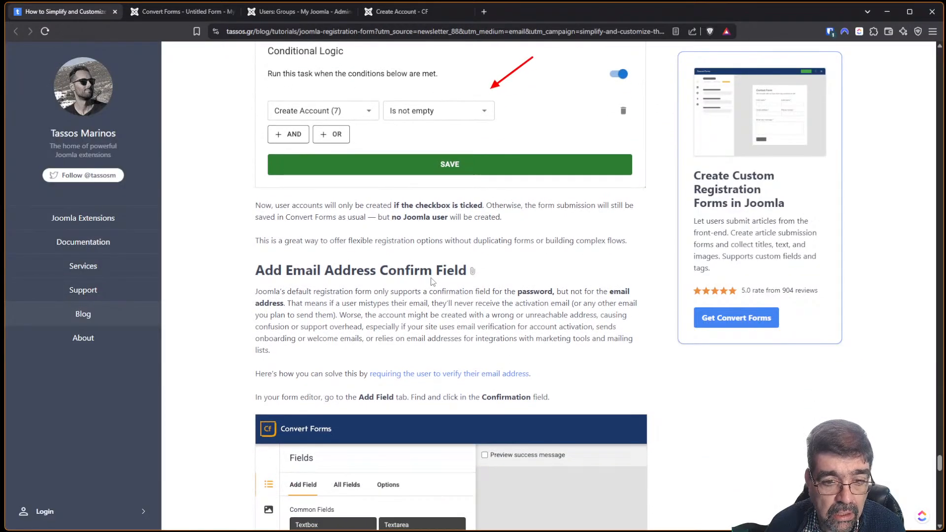
pyautogui.click(156, 5)
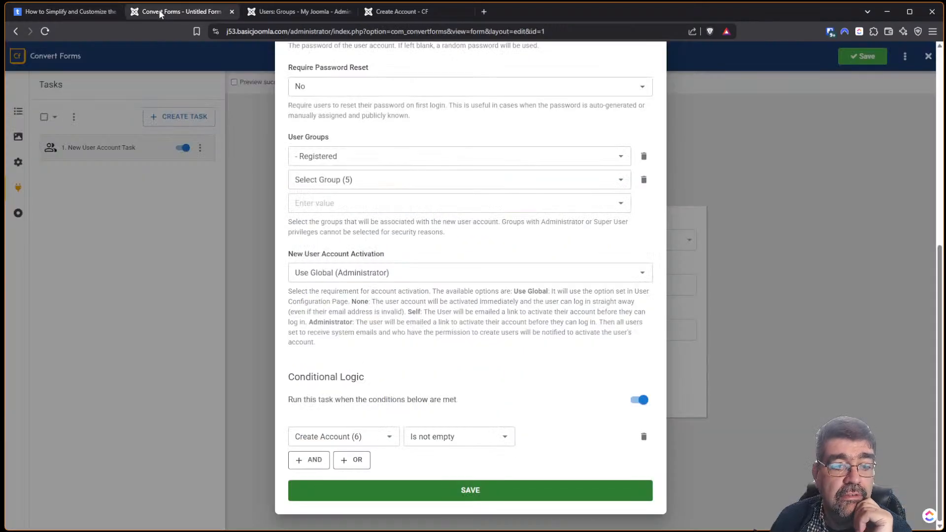
pyautogui.click(471, 490)
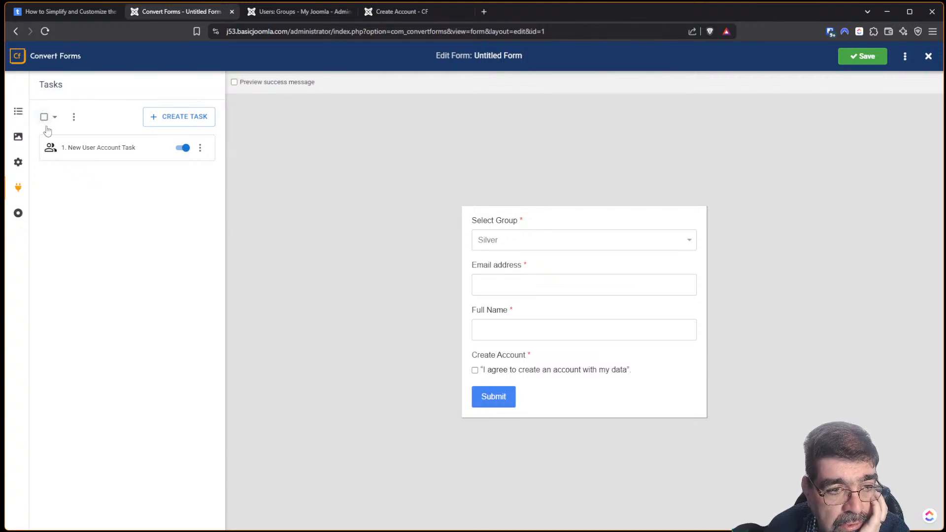
# Open the Create Account field's options, showing field name termsofservice_6 and its agreement text.
pyautogui.click(18, 111)
pyautogui.click(97, 211)
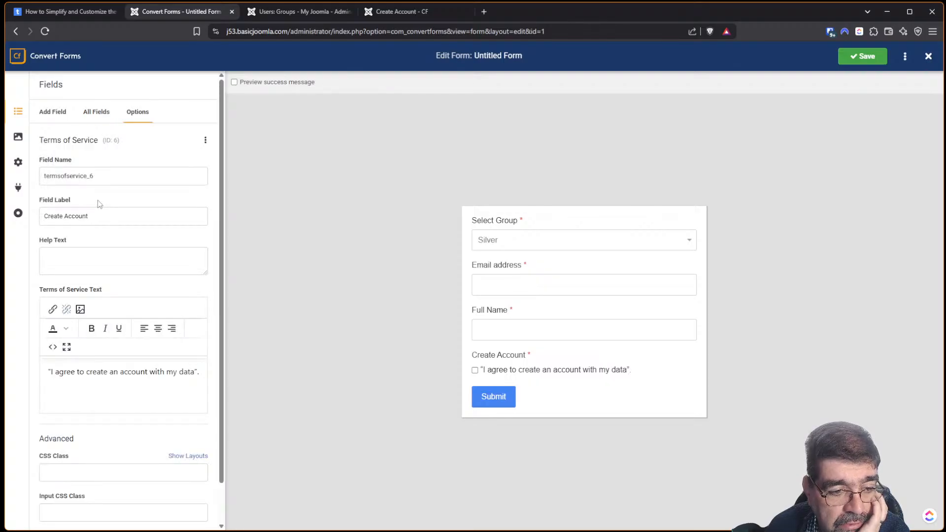
pyautogui.scroll(-1, 97, 197)
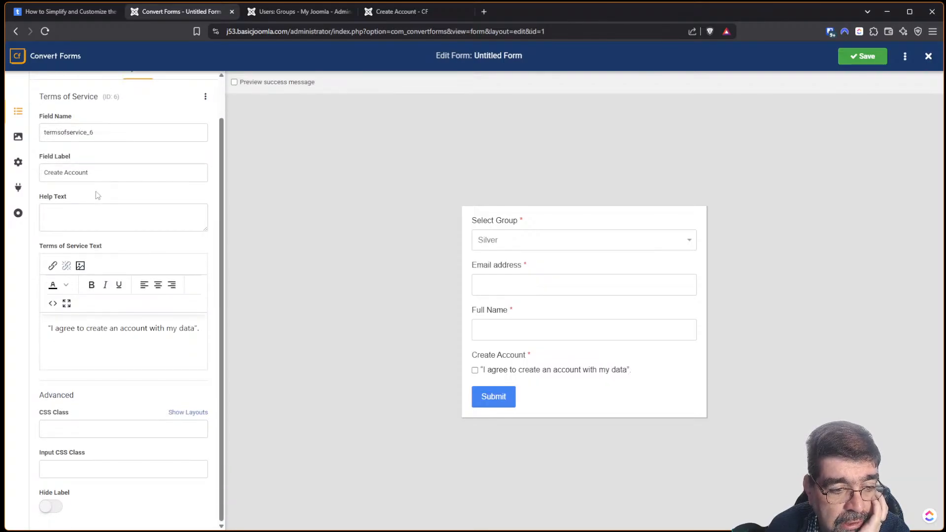
pyautogui.scroll(1, 95, 191)
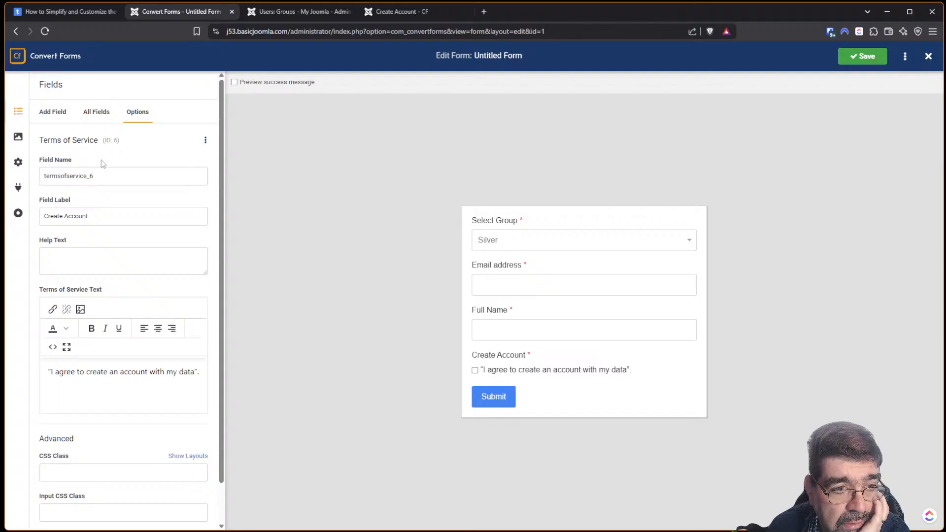
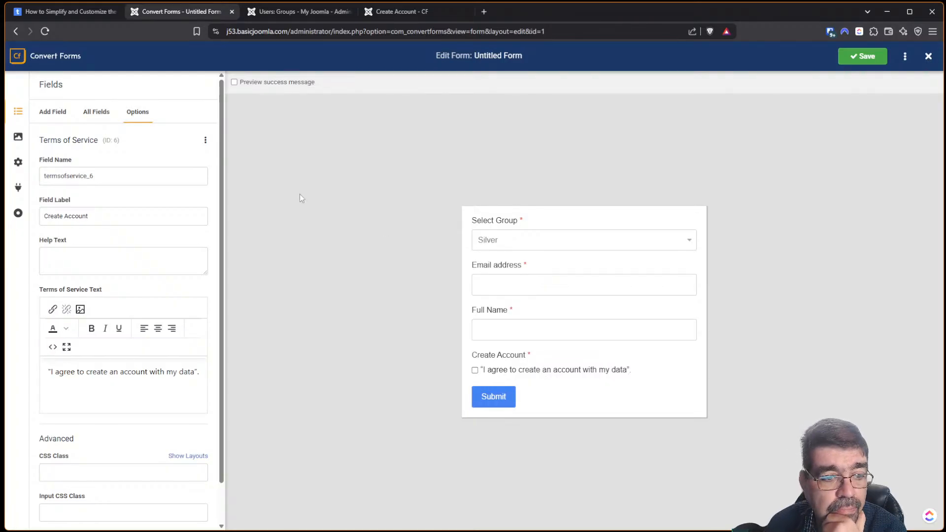
# Bring up the tassos.gr 'How to Simplify and Customize' registration tutorial article.
pyautogui.click(63, 14)
# Read the tutorial's Add Email Address Confirm Field section, then return to the Convert Forms editor.
pyautogui.scroll(-1, 353, 286)
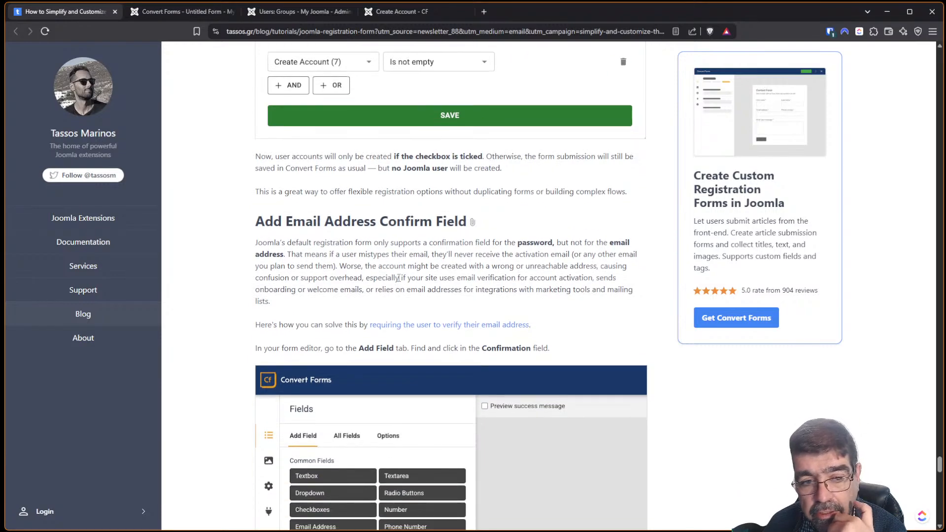
pyautogui.scroll(-2, 394, 278)
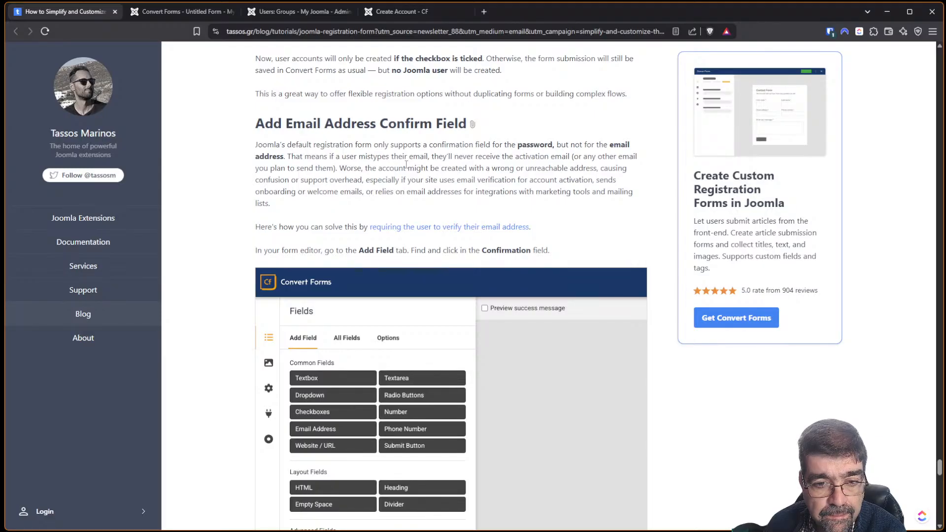
pyautogui.scroll(-3, 406, 165)
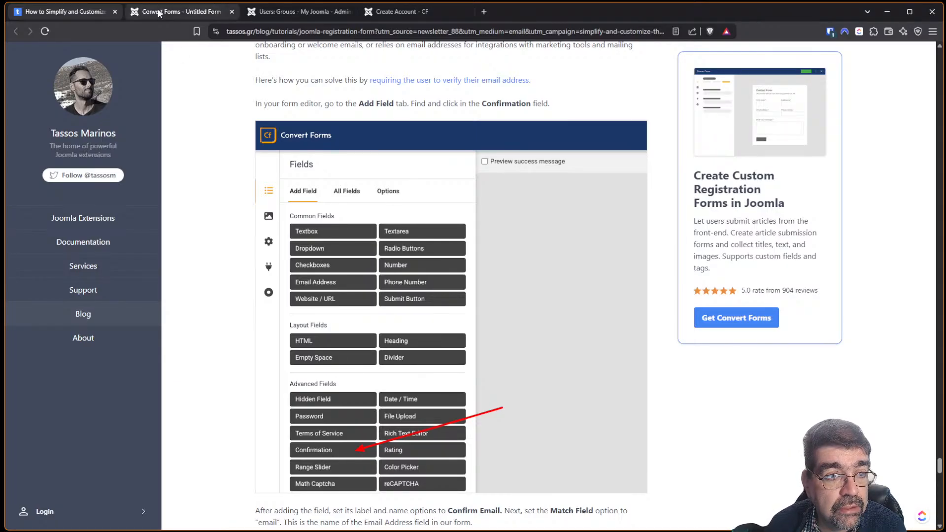
pyautogui.scroll(1, 322, 156)
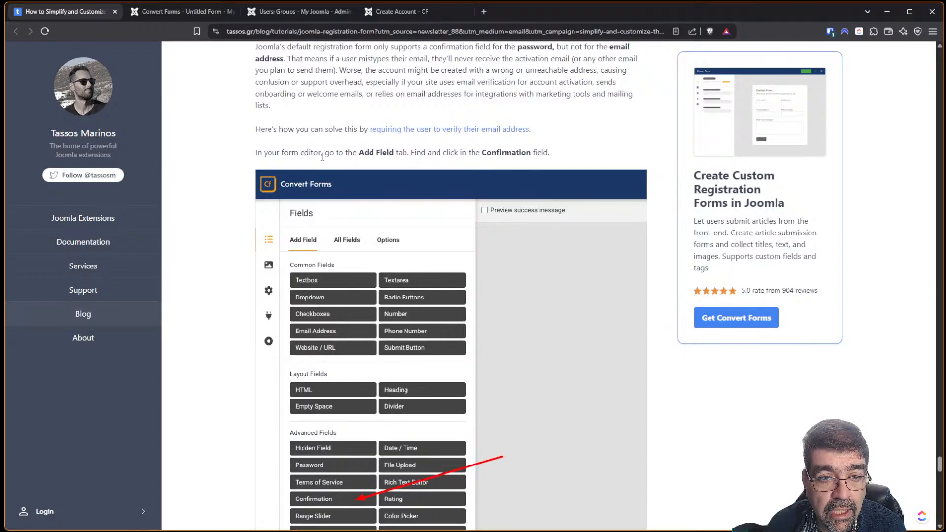
pyautogui.scroll(-3, 538, 226)
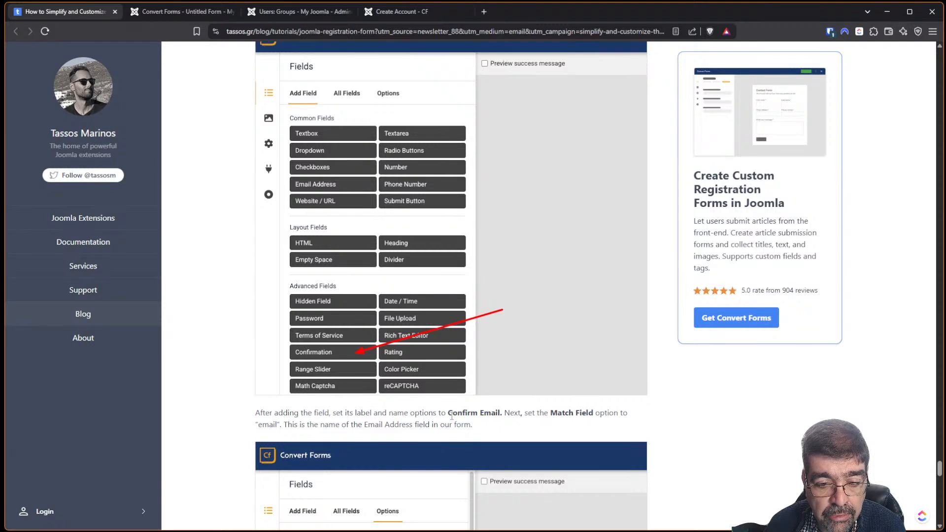
pyautogui.click(150, 15)
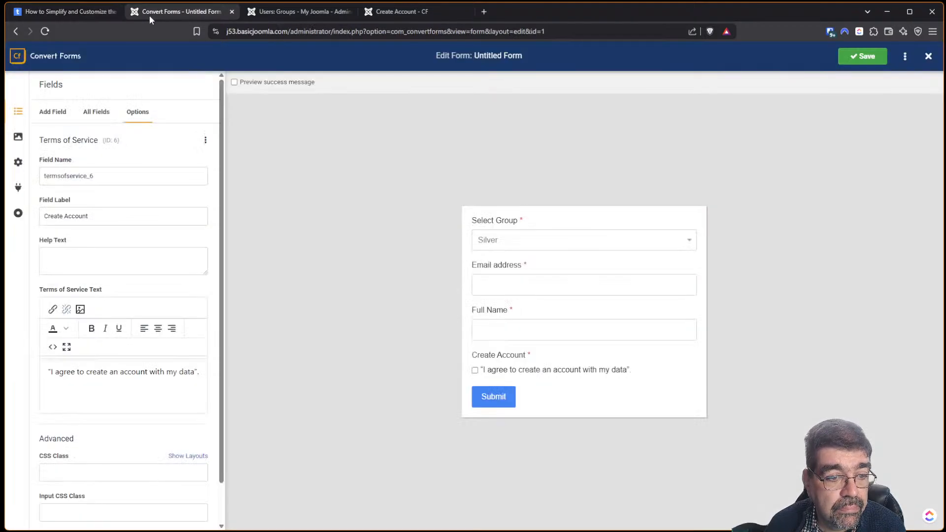
# Add a Confirmation field below Email address and label it 'Confirmation Email'.
pyautogui.click(54, 114)
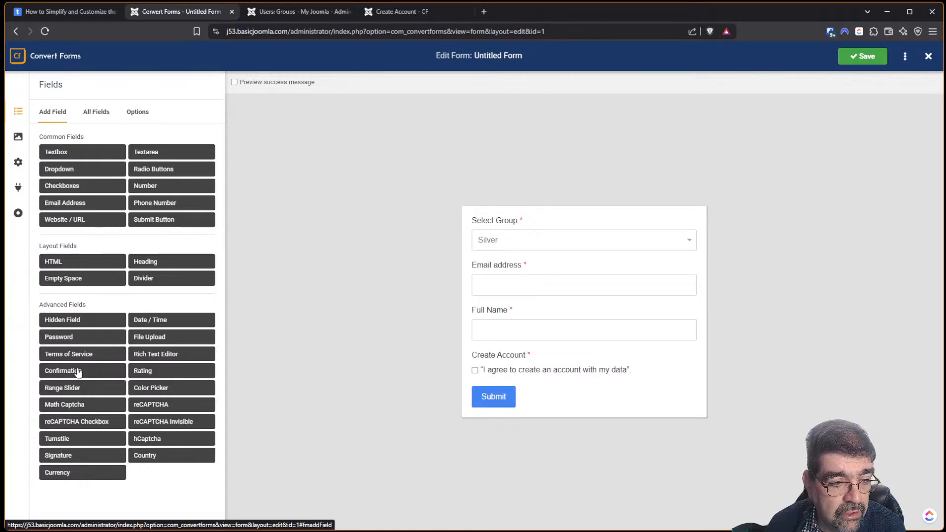
pyautogui.click(77, 371)
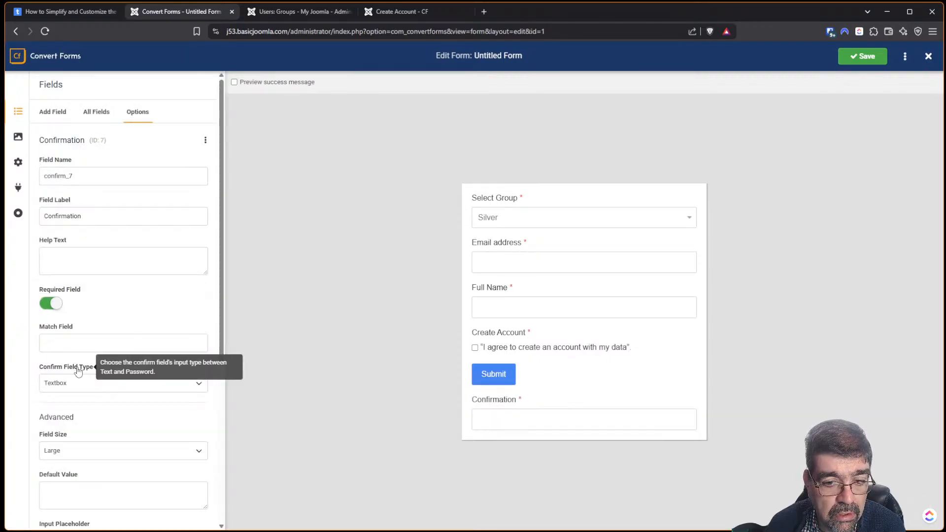
pyautogui.click(95, 117)
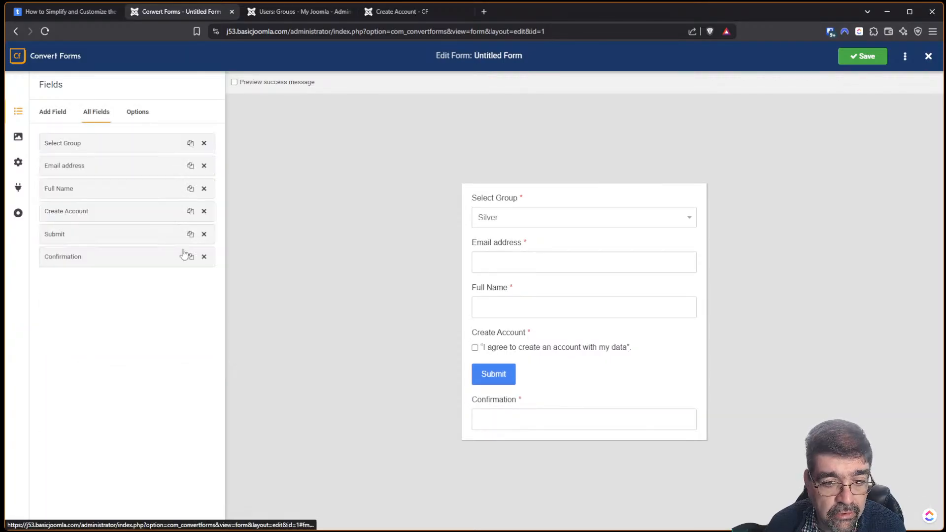
pyautogui.moveTo(79, 259); pyautogui.dragTo(81, 188)
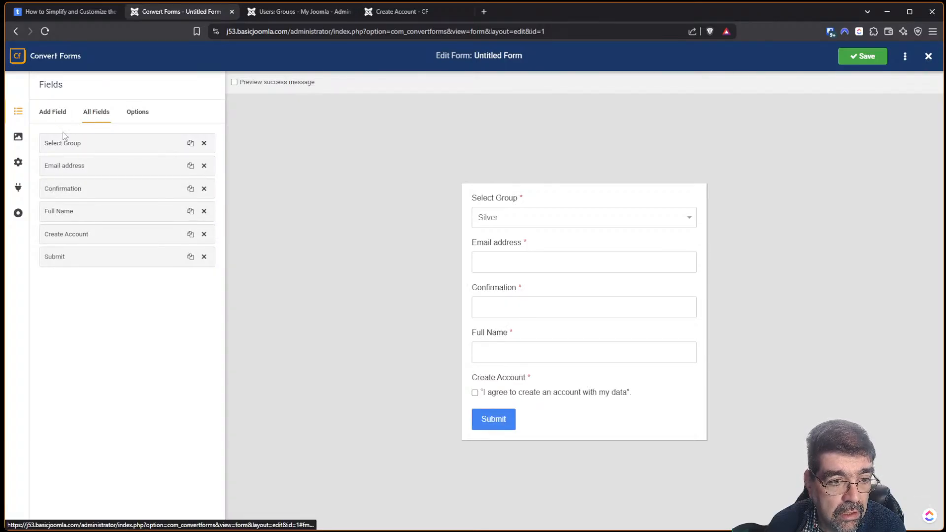
pyautogui.click(81, 191)
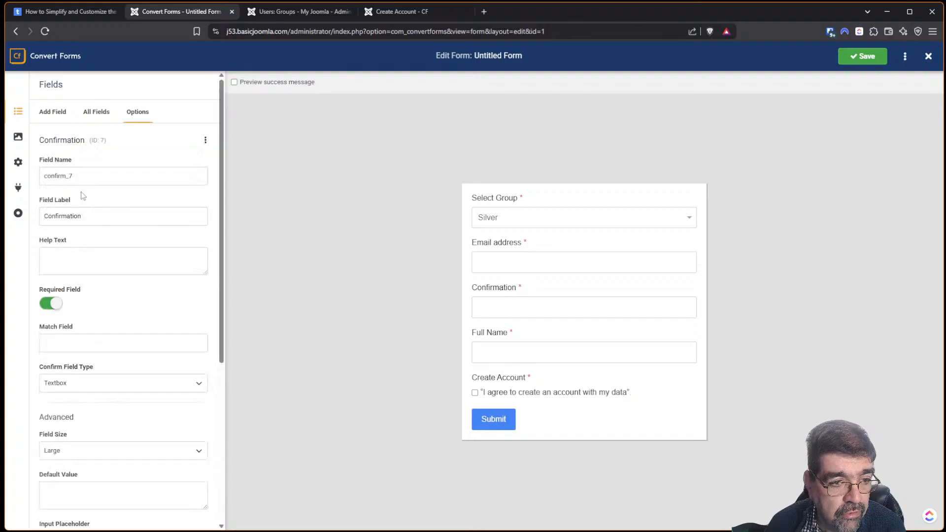
pyautogui.click(118, 218)
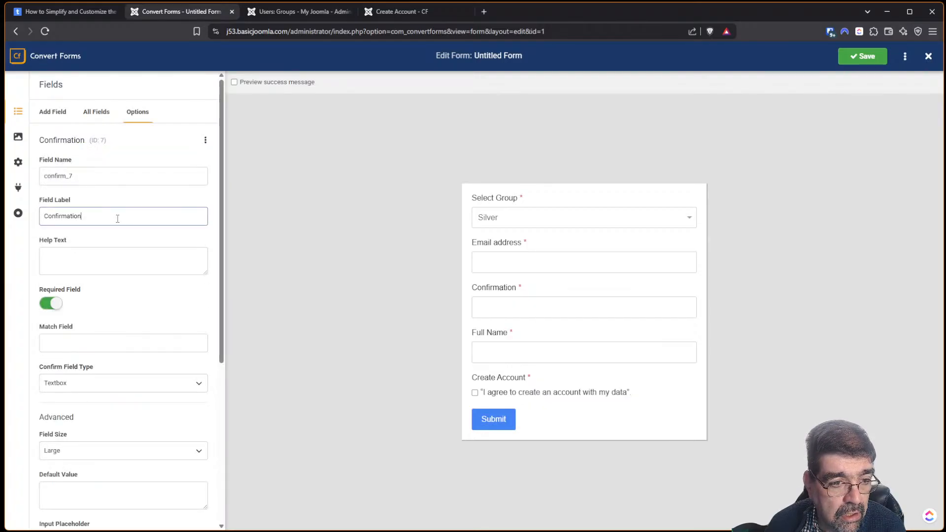
pyautogui.write('E')
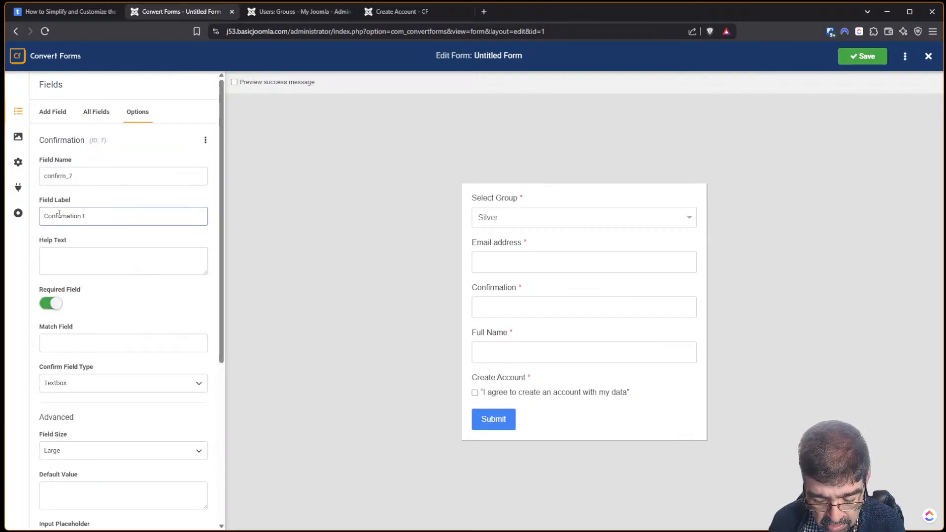
pyautogui.write('mail')
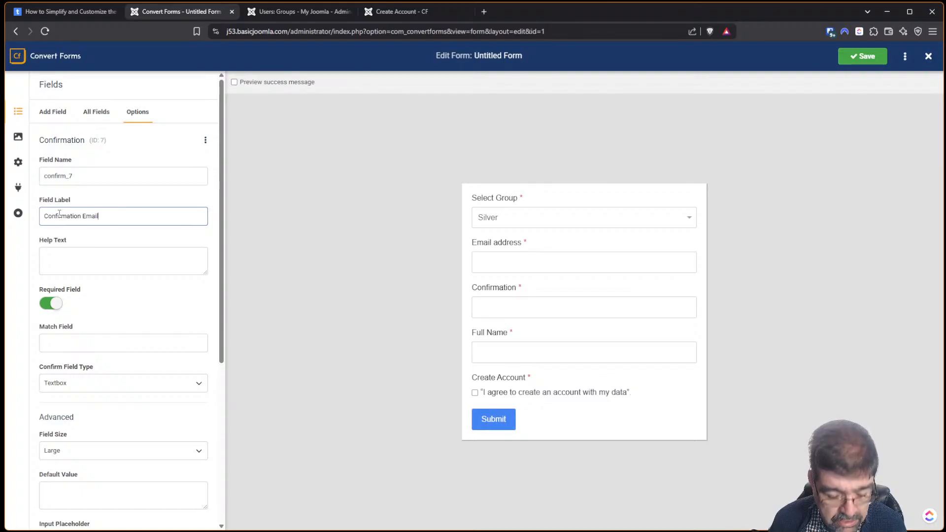
pyautogui.press('super+v')
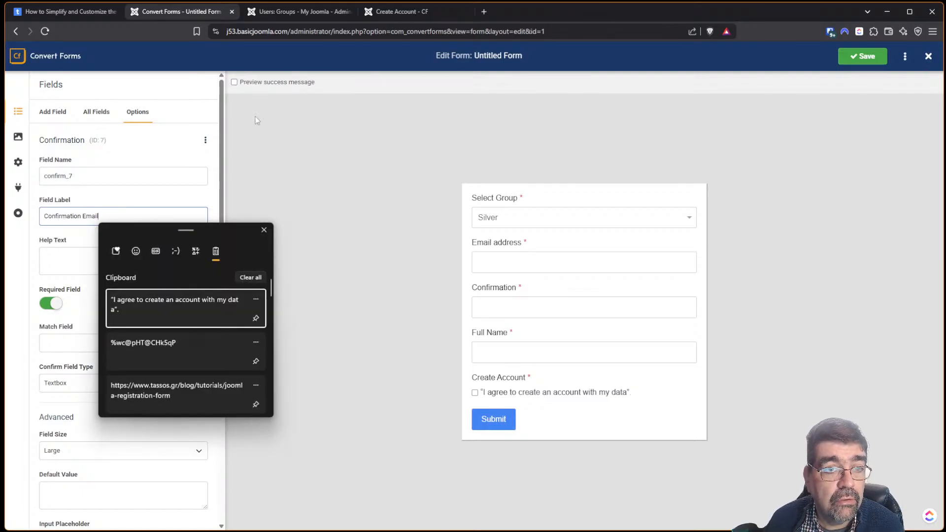
pyautogui.press('Escape')
# Compare with the tutorial and locate the Confirmation field's Match Field setting.
pyautogui.click(63, 12)
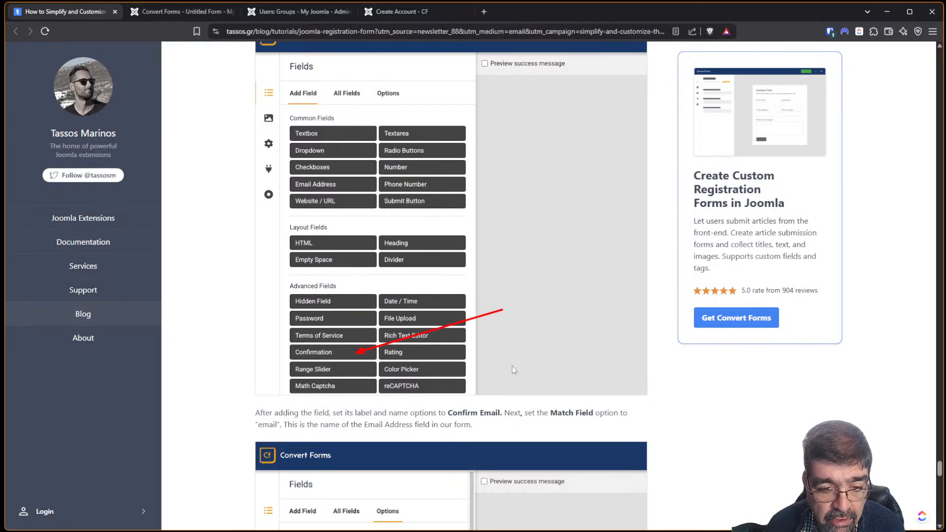
pyautogui.scroll(-3, 433, 402)
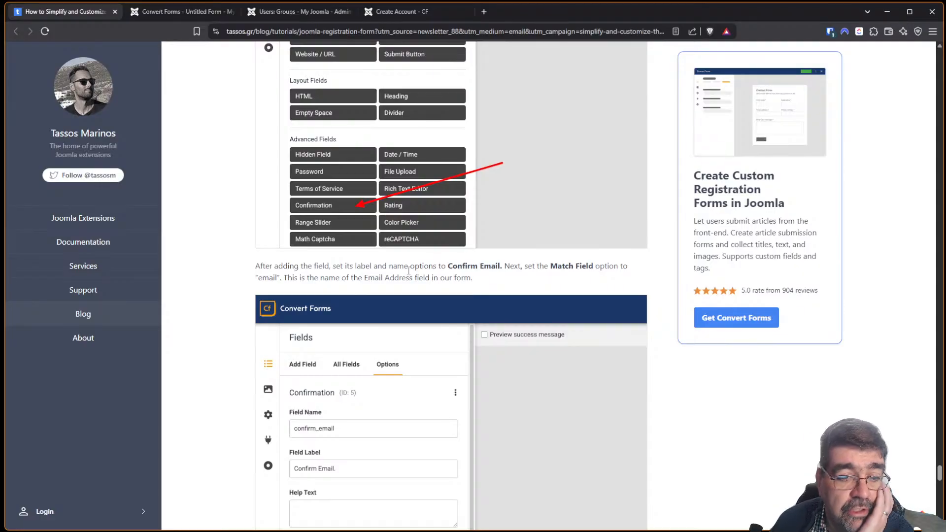
pyautogui.click(177, 12)
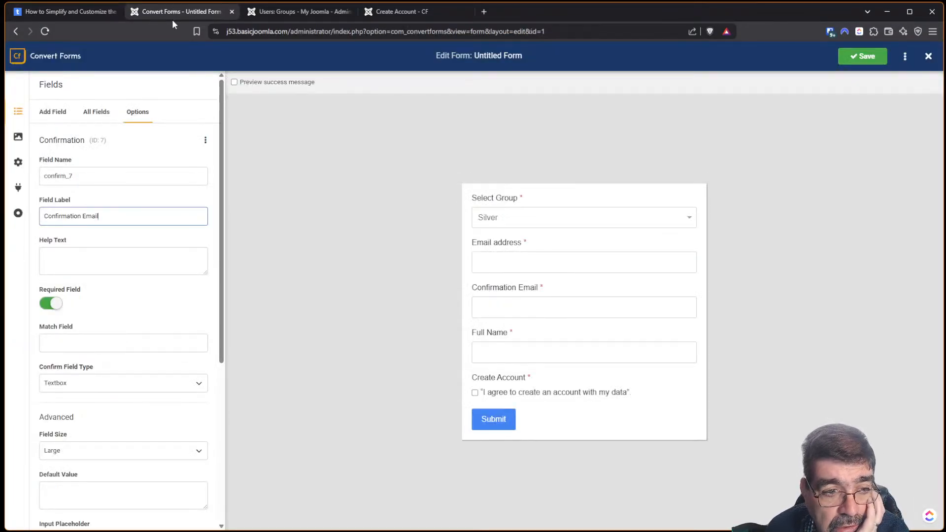
pyautogui.scroll(-4, 109, 134)
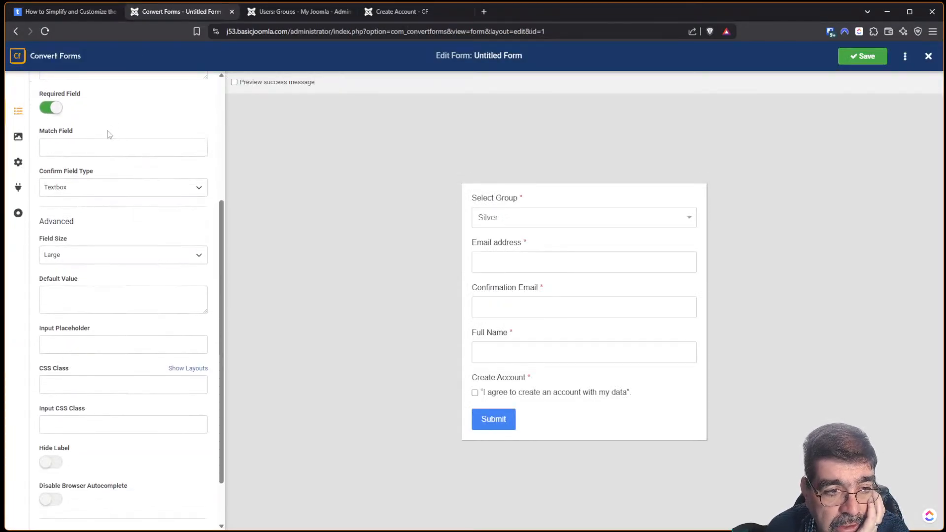
pyautogui.click(92, 147)
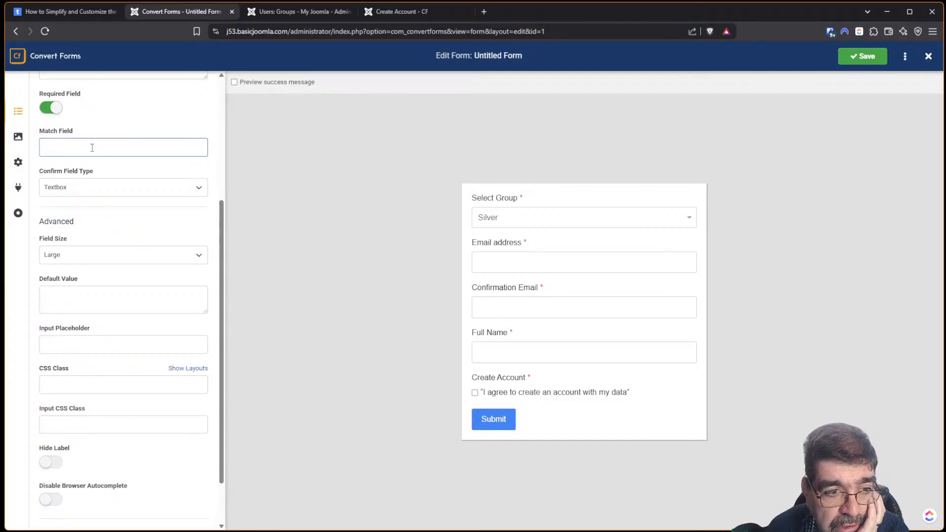
pyautogui.scroll(2, 92, 148)
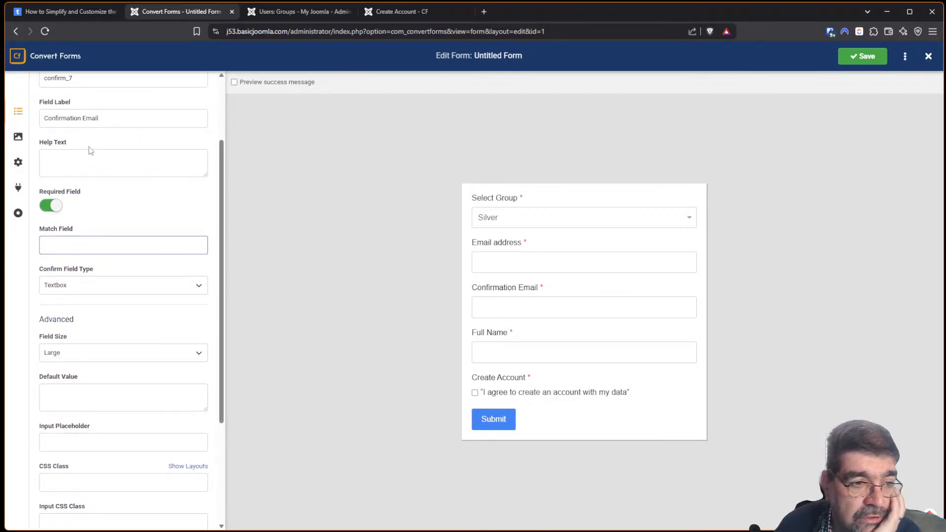
pyautogui.scroll(2, 92, 148)
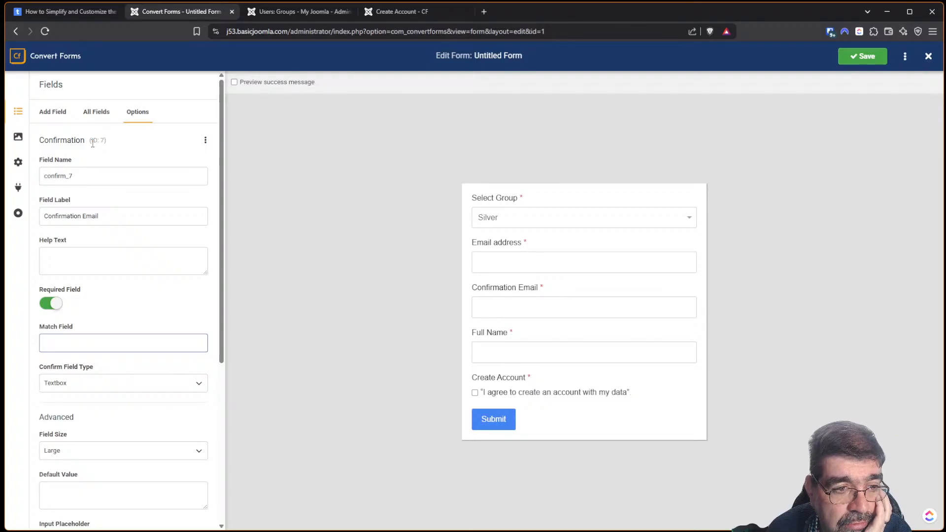
pyautogui.click(86, 18)
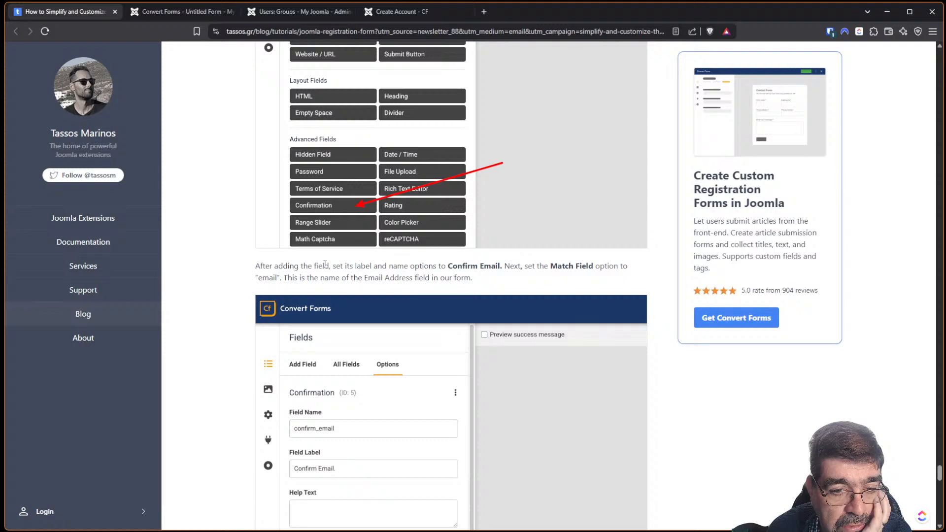
# Set the Confirmation Email field's Match Field to 'email'.
pyautogui.scroll(-6, 325, 265)
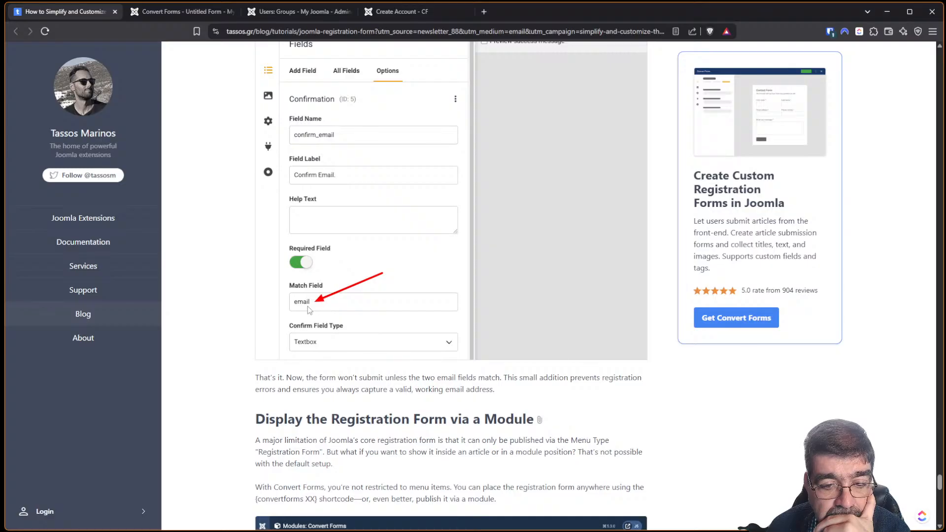
pyautogui.scroll(2, 371, 314)
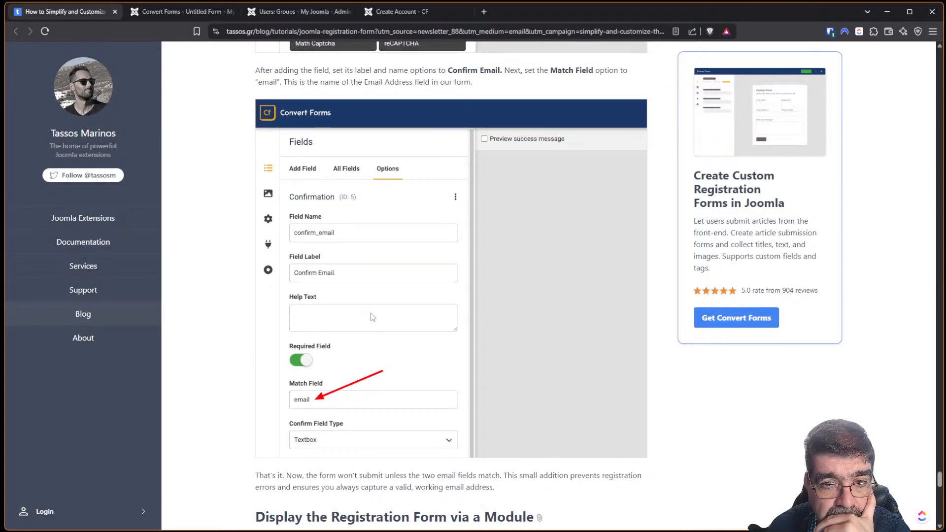
pyautogui.scroll(-1, 371, 313)
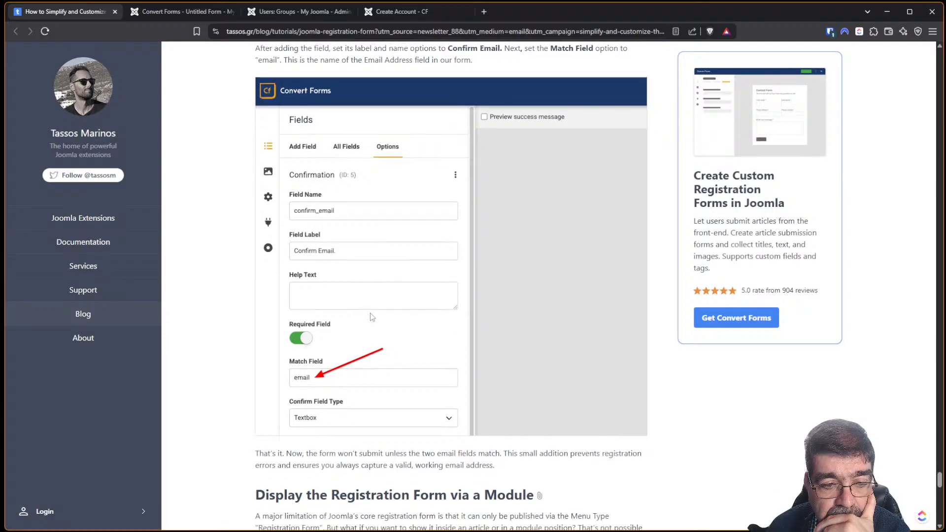
pyautogui.click(161, 10)
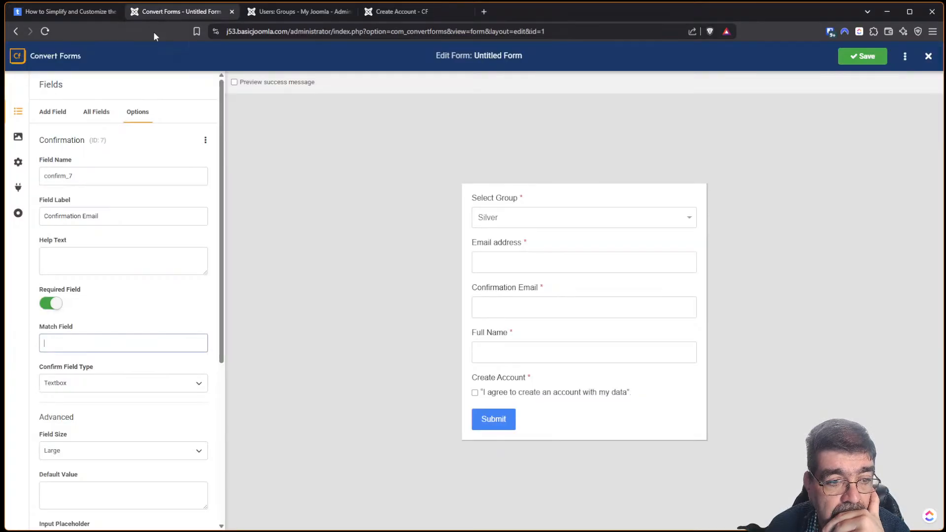
pyautogui.scroll(-3, 148, 305)
pyautogui.scroll(-1, 143, 316)
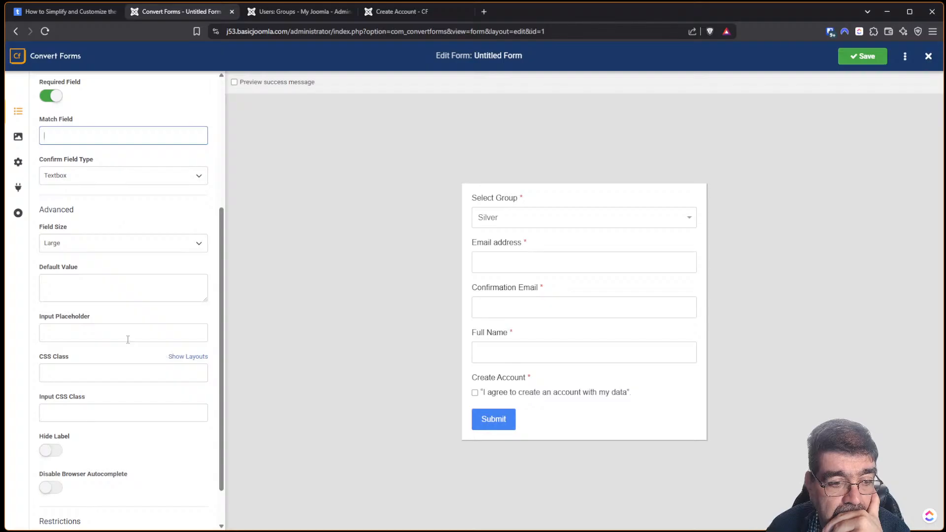
pyautogui.scroll(3, 125, 330)
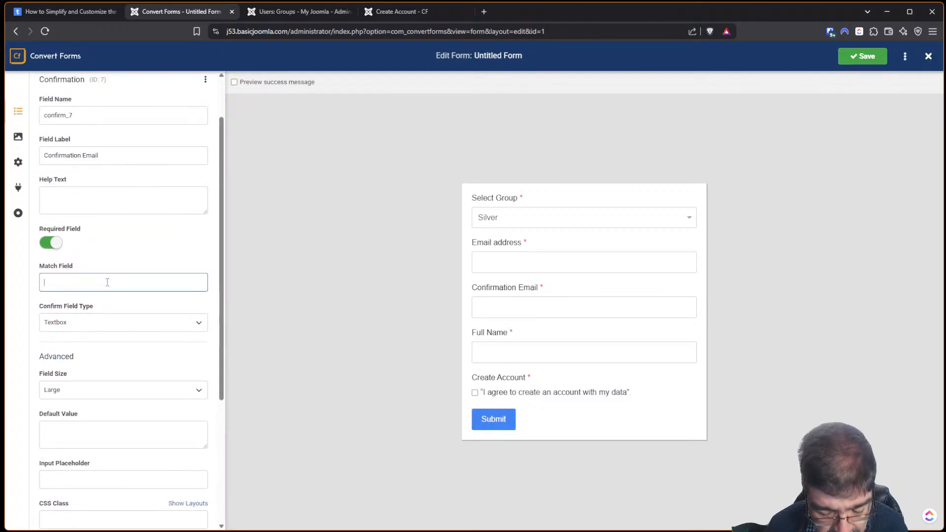
pyautogui.write('email')
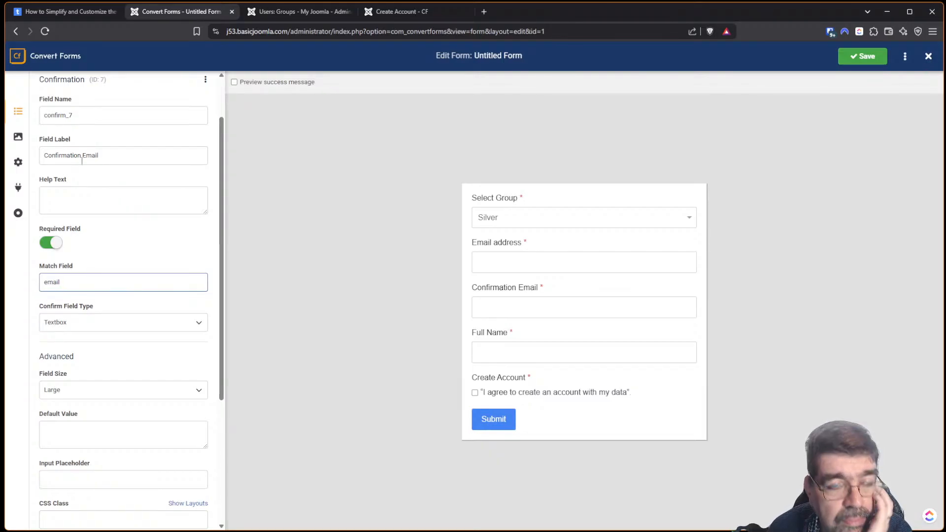
# Verify the Match Field value against the tutorial's example and return to the editor.
pyautogui.click(87, 12)
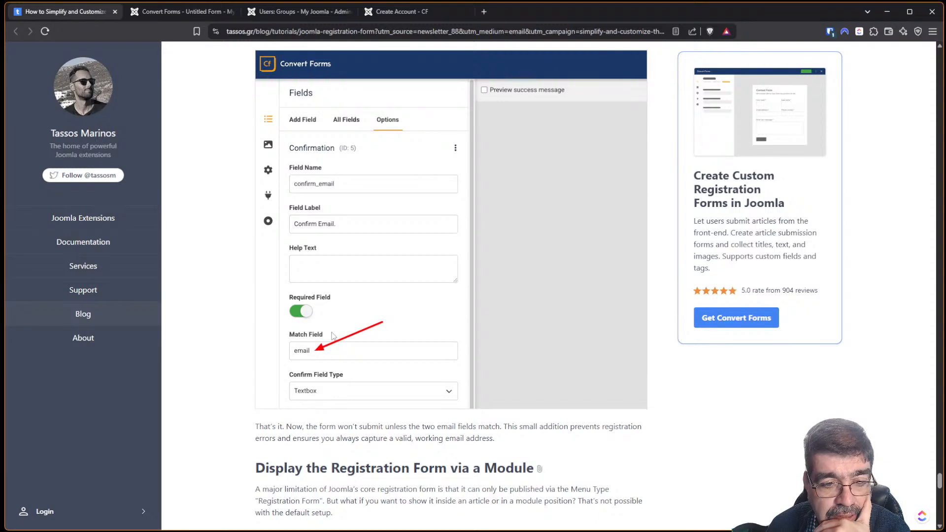
pyautogui.scroll(1, 398, 323)
pyautogui.scroll(1, 397, 318)
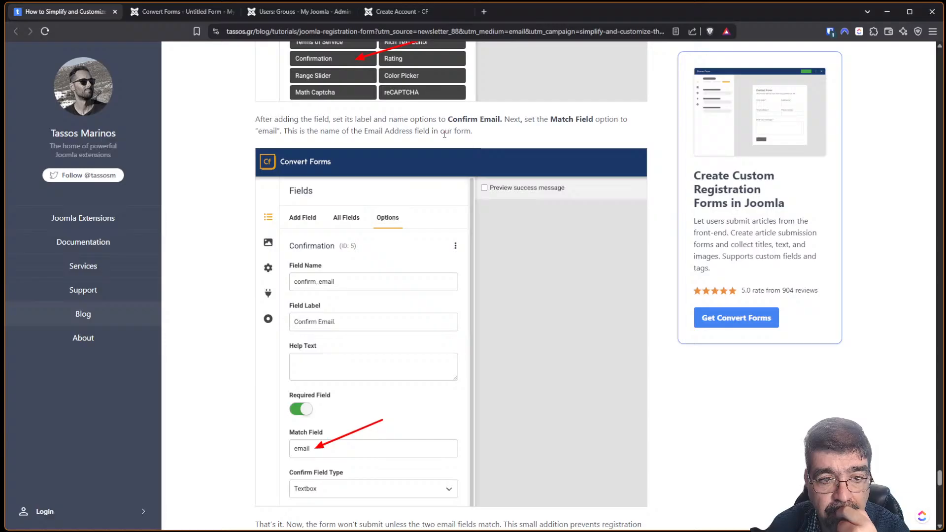
pyautogui.click(182, 12)
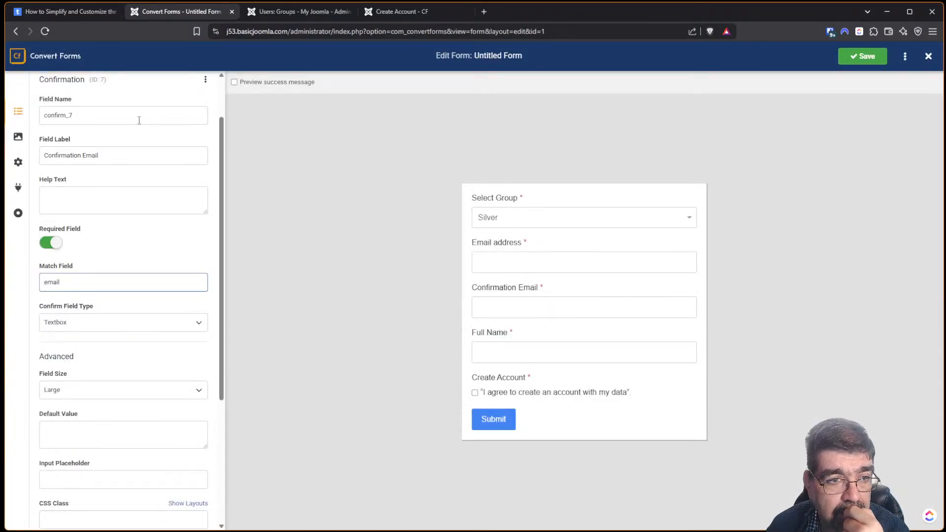
pyautogui.scroll(2, 139, 121)
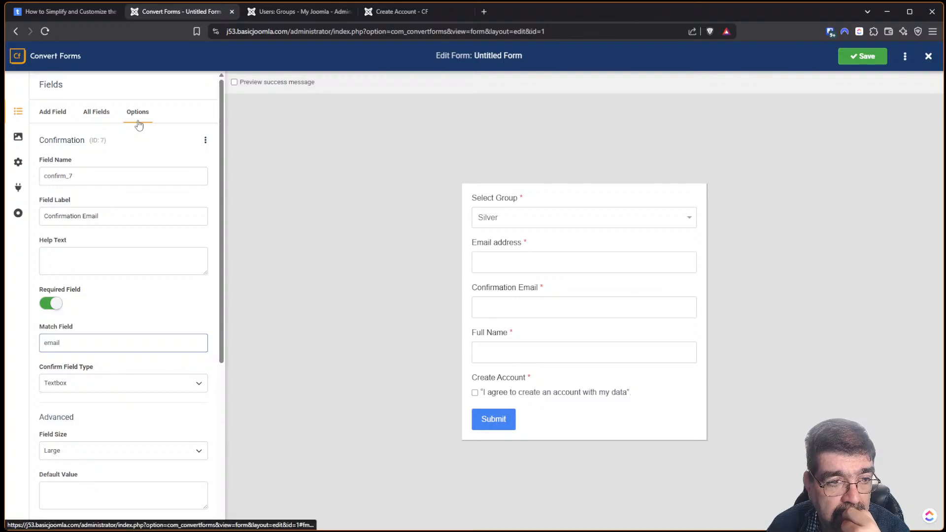
pyautogui.click(87, 120)
pyautogui.click(89, 166)
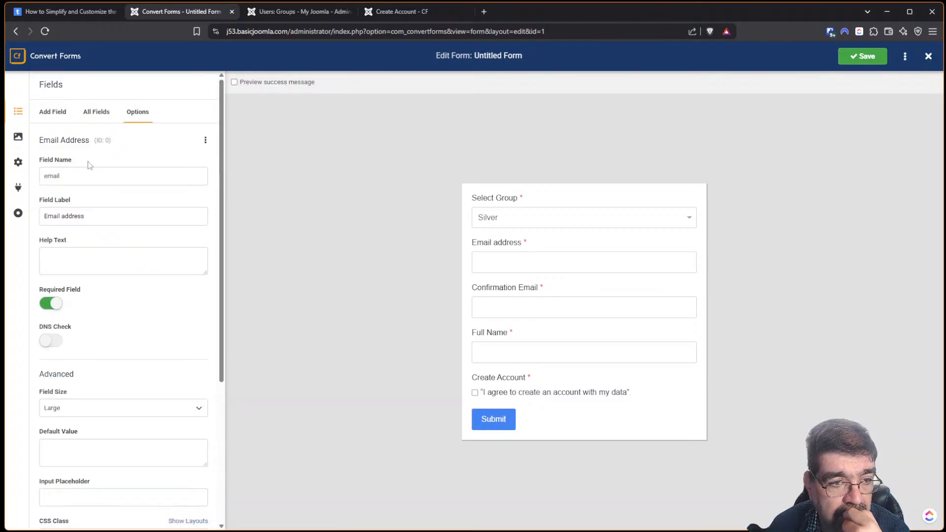
pyautogui.doubleClick(47, 178)
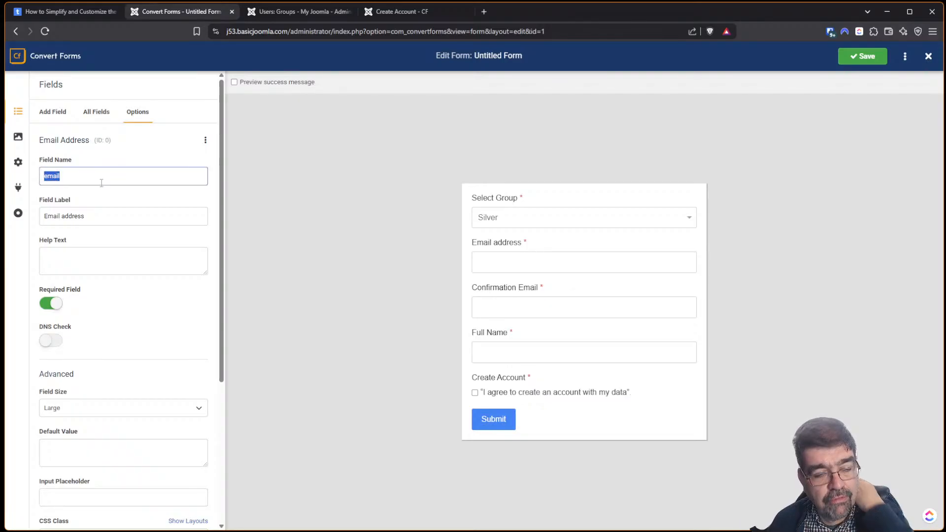
pyautogui.click(102, 116)
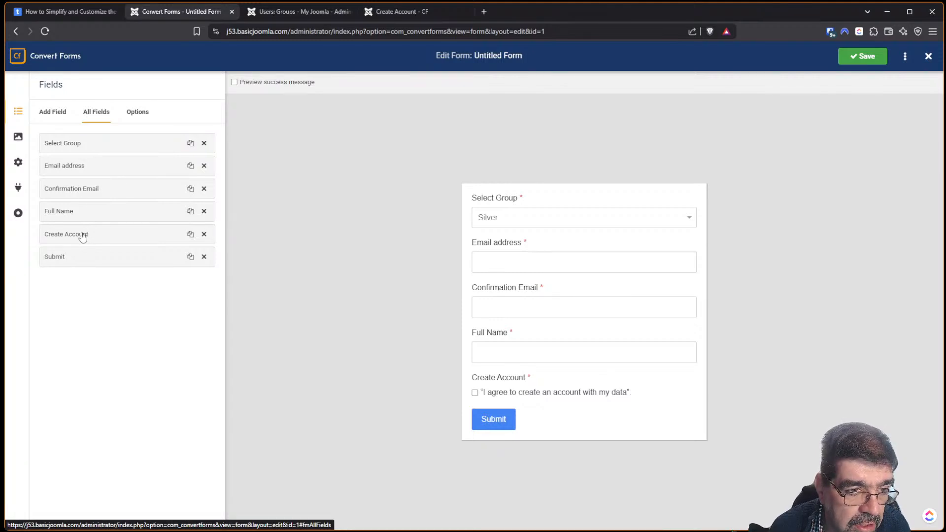
pyautogui.click(77, 191)
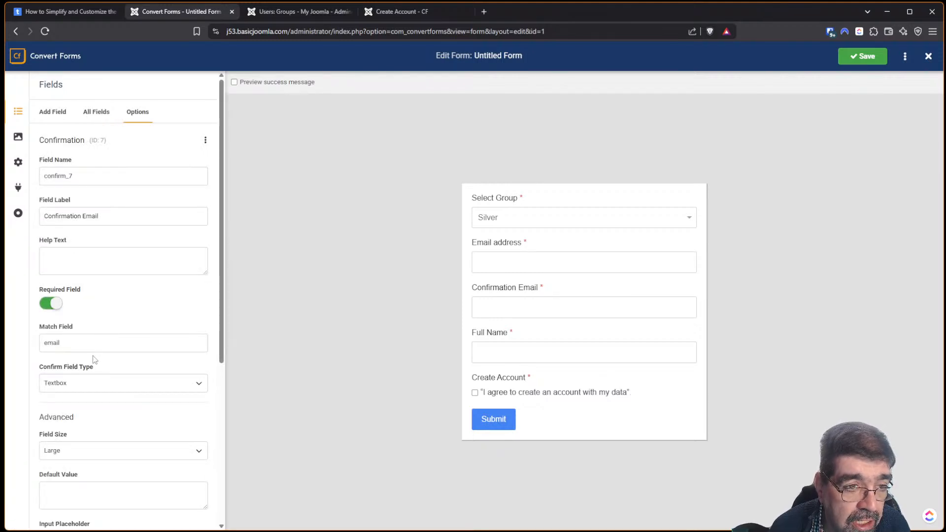
pyautogui.click(79, 16)
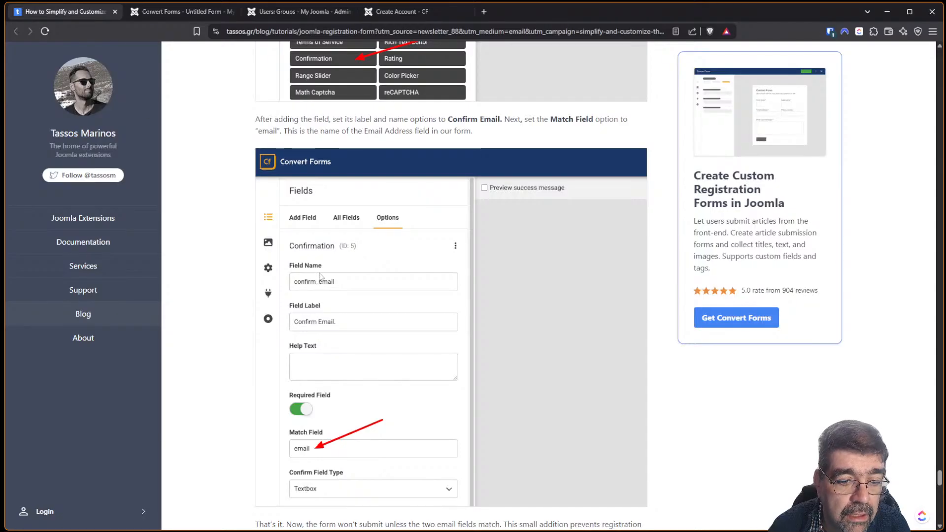
pyautogui.scroll(-4, 311, 282)
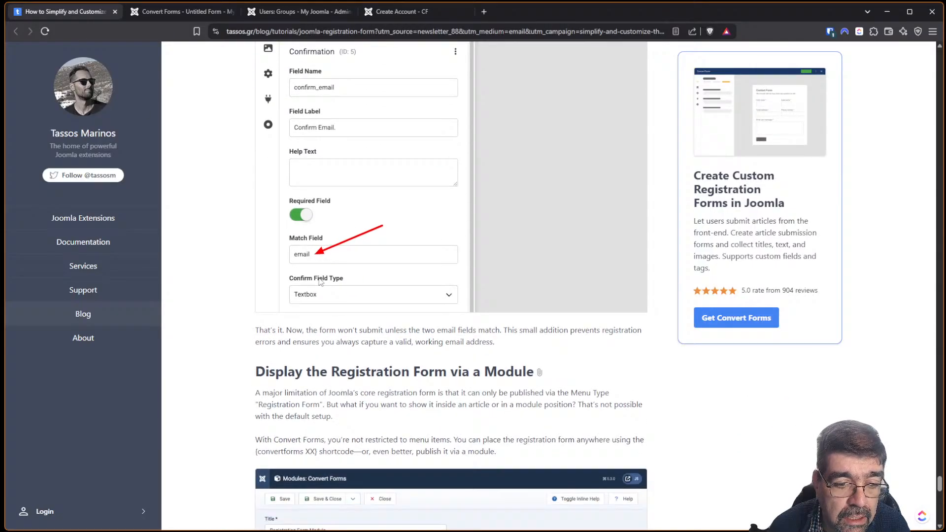
pyautogui.click(154, 12)
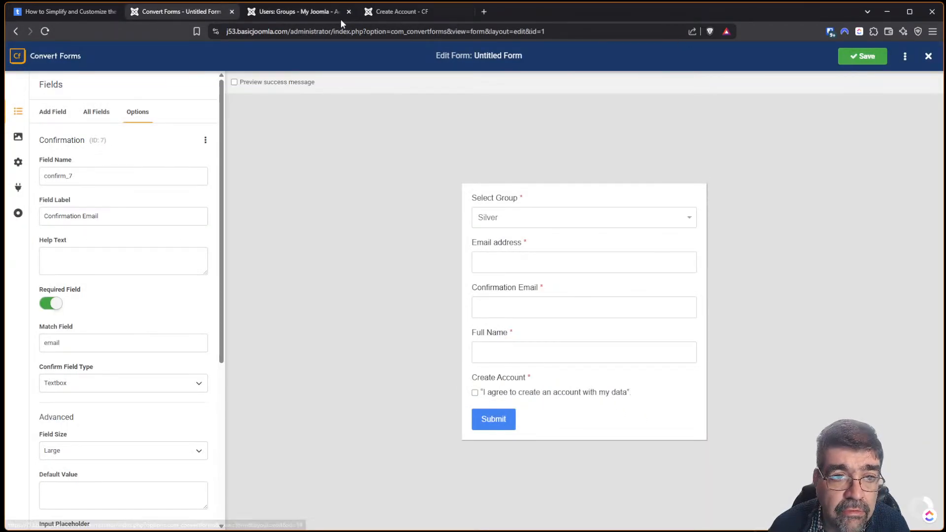
# On a fresh Create Account - CF page, choose Bronze and enter email, confirmation email and full name.
pyautogui.click(377, 13)
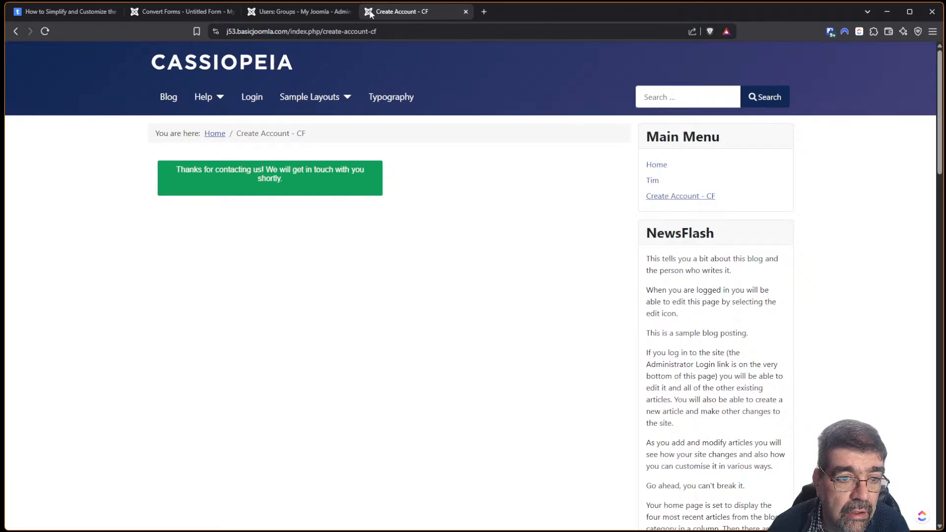
pyautogui.click(49, 31)
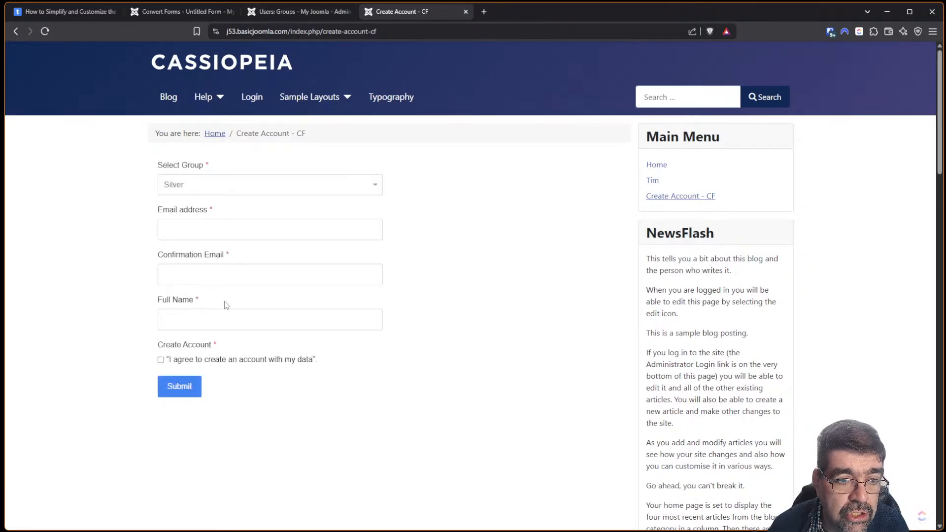
pyautogui.click(196, 188)
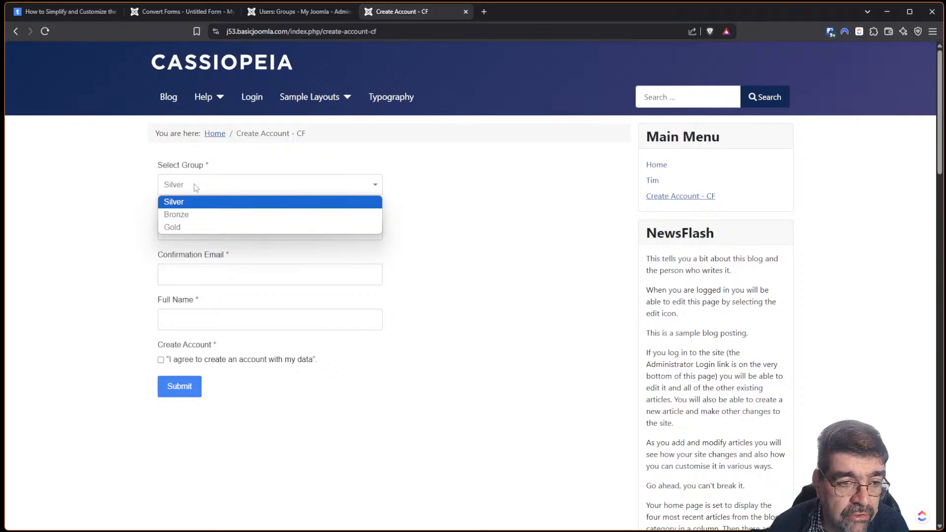
pyautogui.click(193, 214)
pyautogui.click(194, 221)
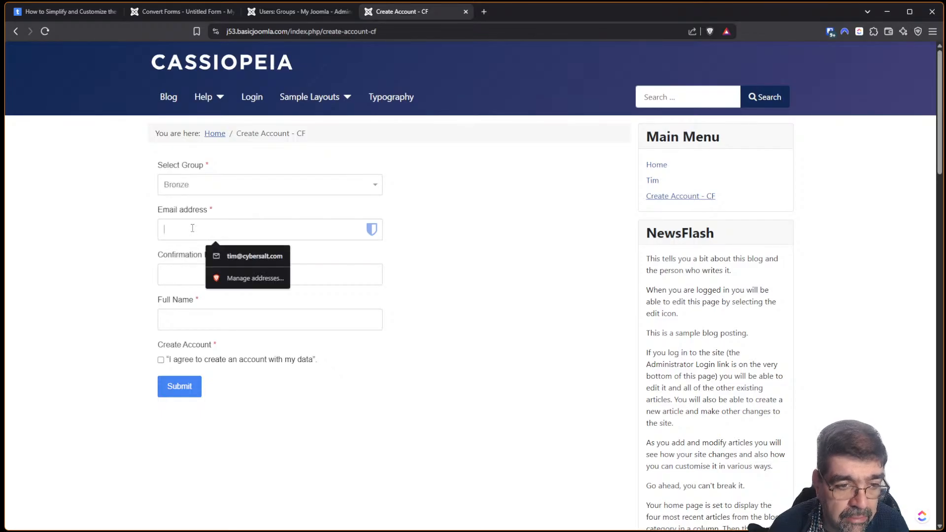
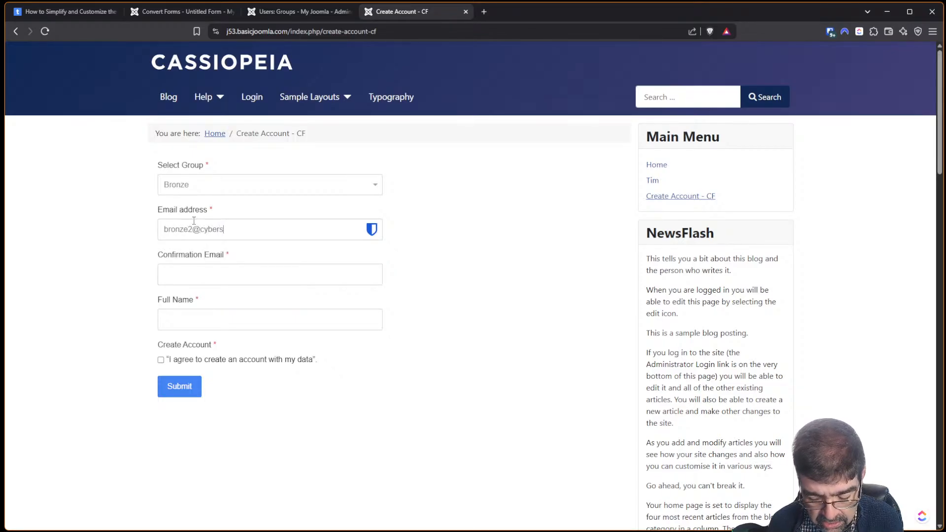
pyautogui.press('Tab')
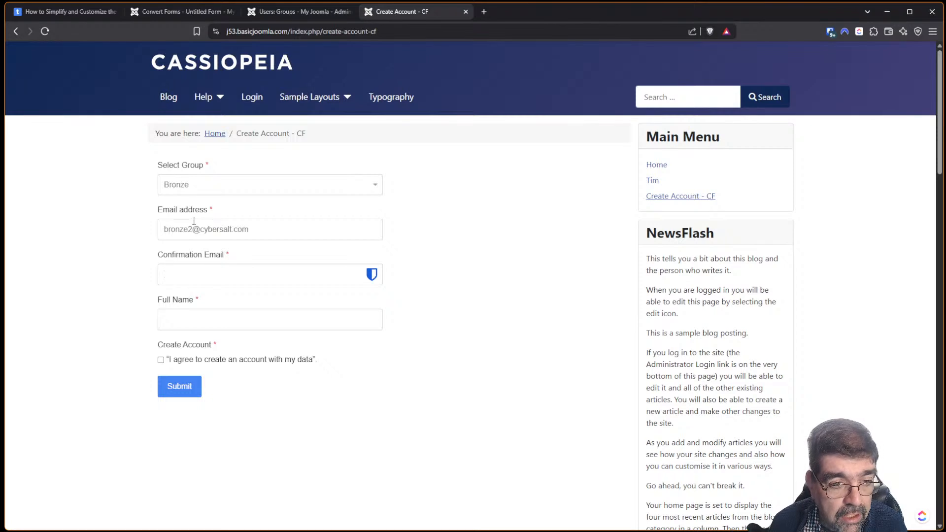
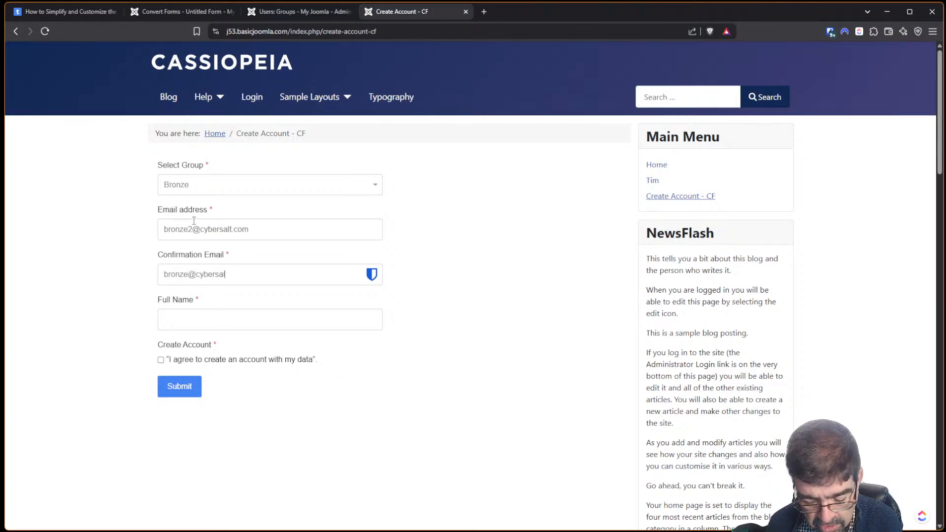
pyautogui.click(243, 317)
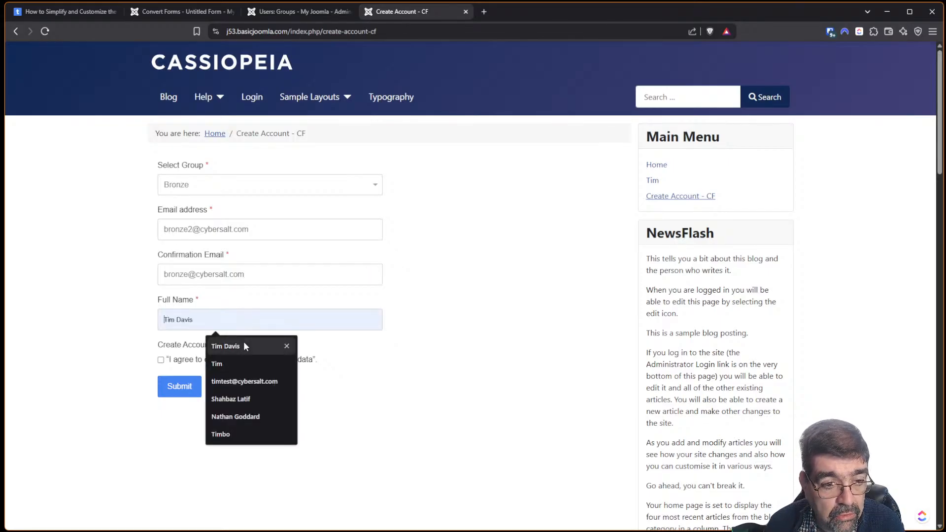
pyautogui.click(243, 341)
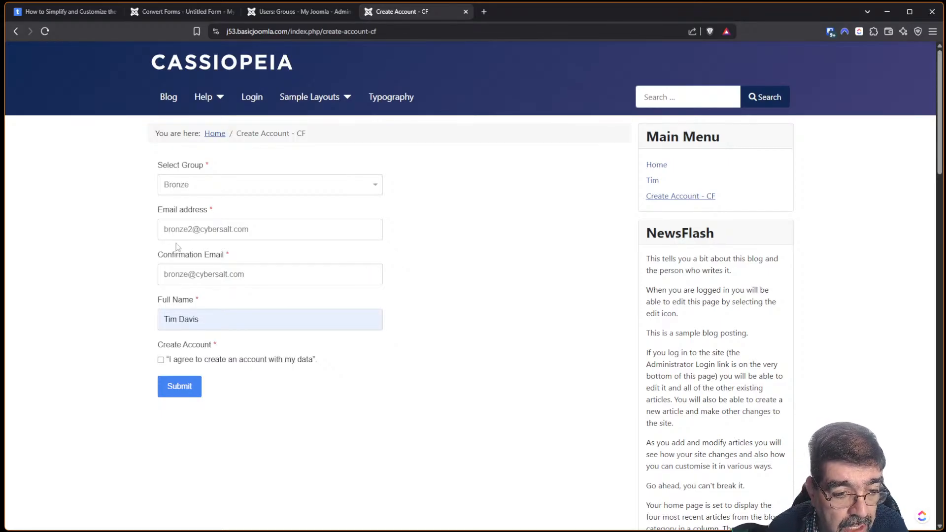
# Tick the account agreement box and submit to test the email matching.
pyautogui.click(178, 388)
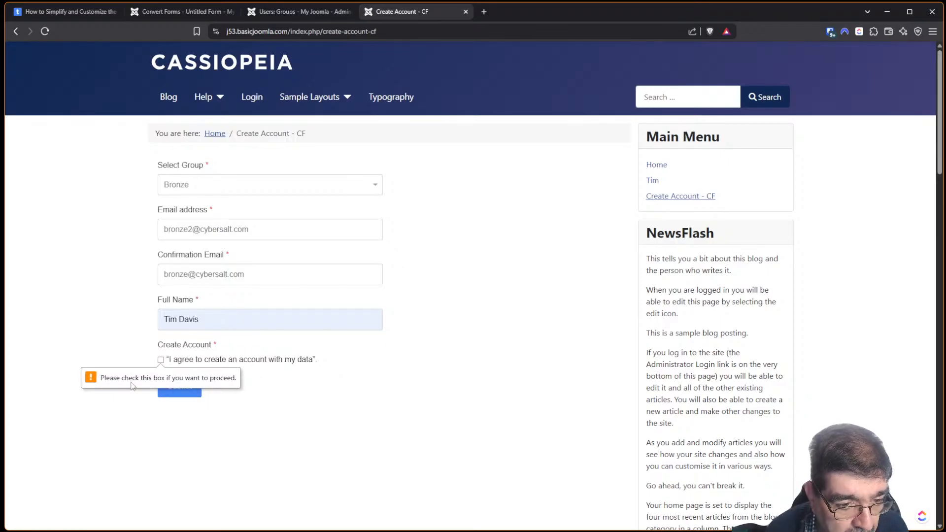
pyautogui.click(270, 363)
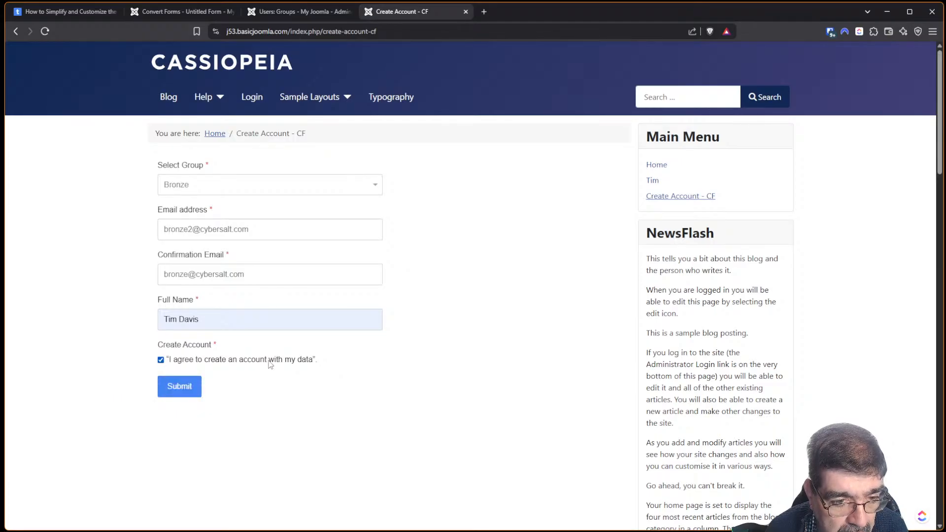
pyautogui.click(162, 360)
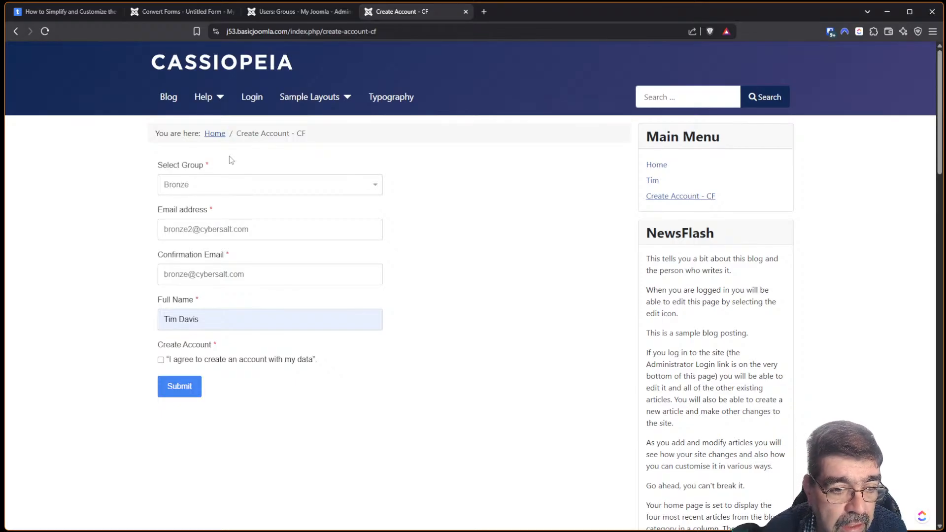
pyautogui.click(162, 360)
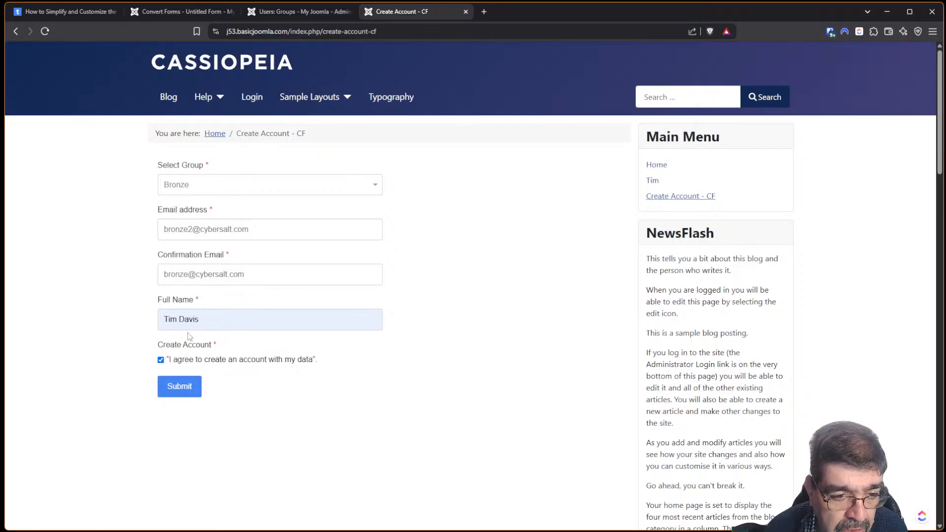
pyautogui.click(184, 387)
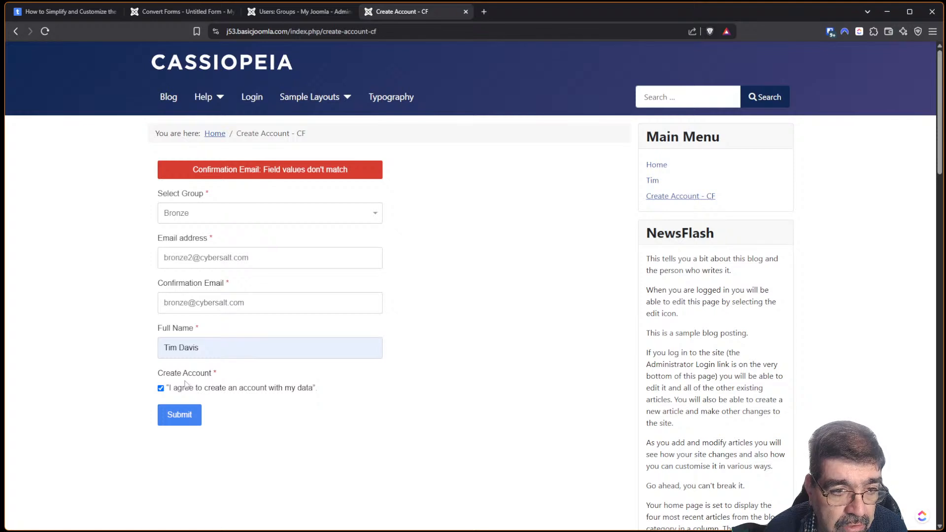
# Correct the confirmation email so both addresses match and resubmit the registration.
pyautogui.click(188, 302)
pyautogui.write('2')
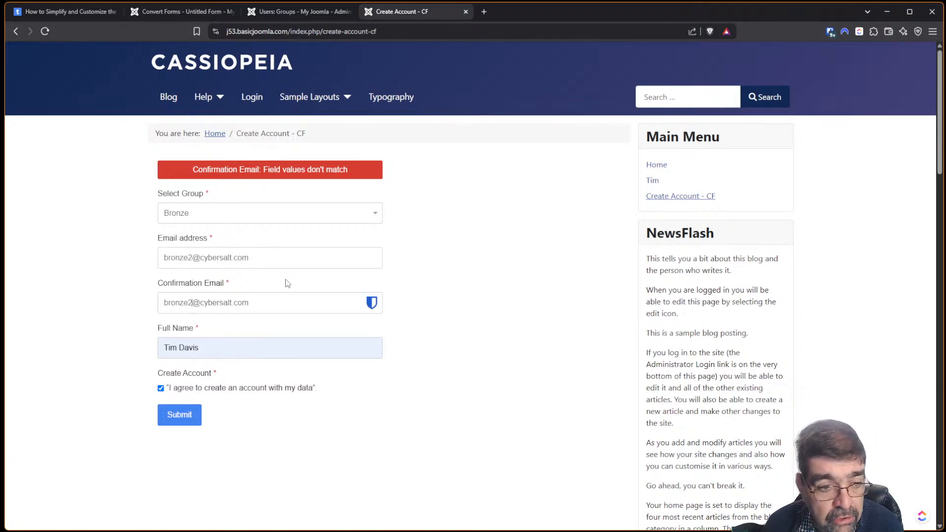
pyautogui.click(172, 417)
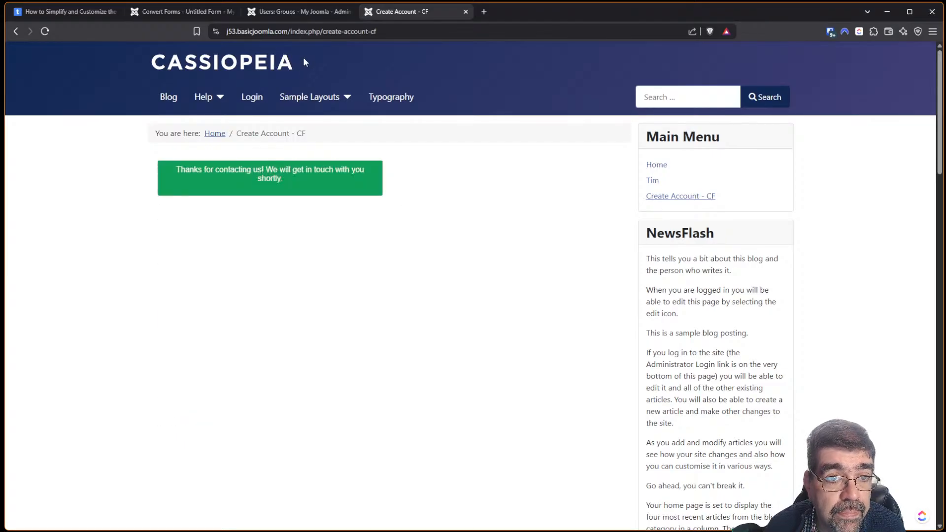
pyautogui.click(286, 12)
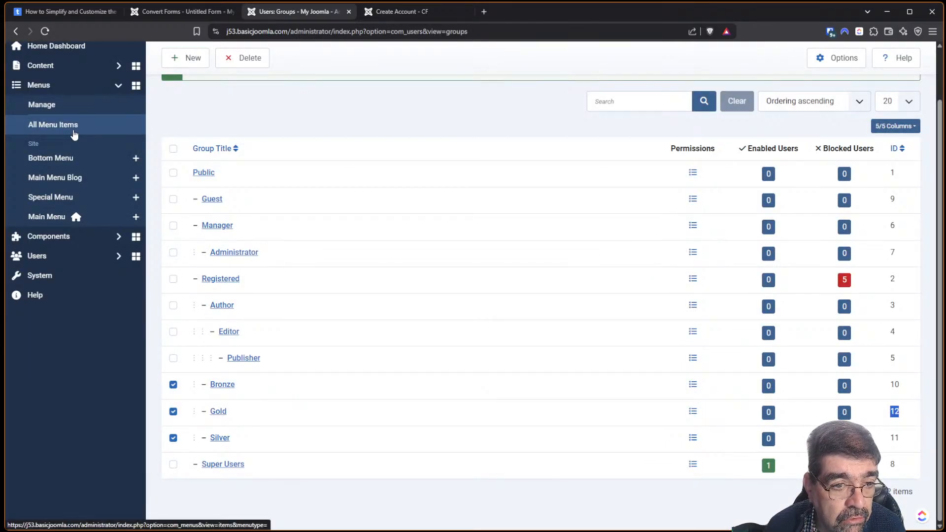
# Open Users > Manage to see new account ID 256 in Registered and Bronze groups.
pyautogui.click(46, 255)
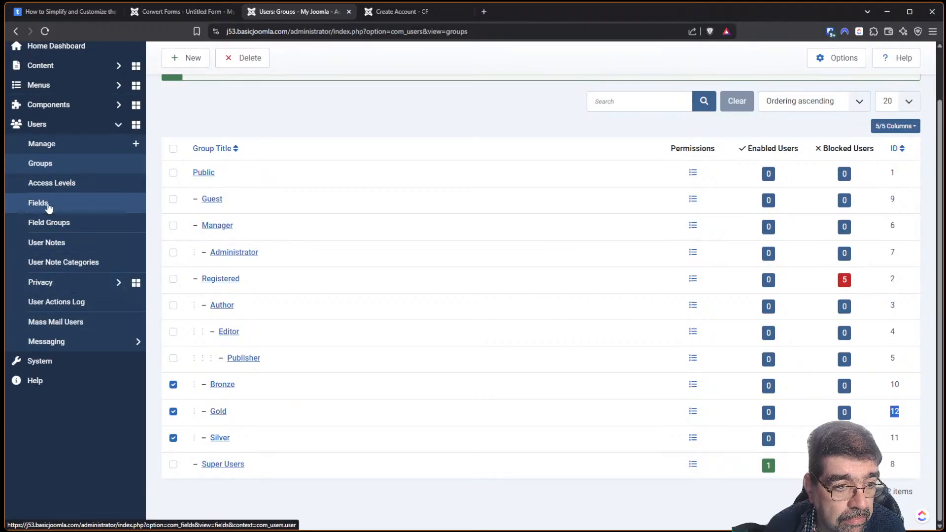
pyautogui.click(42, 146)
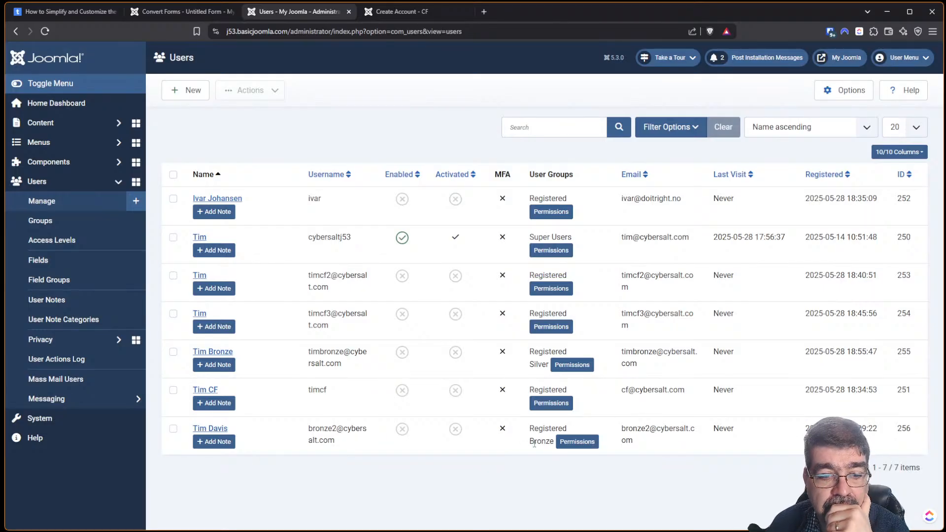
# Review the Create Account field's Options, then reach the tutorial's module display section.
pyautogui.click(177, 13)
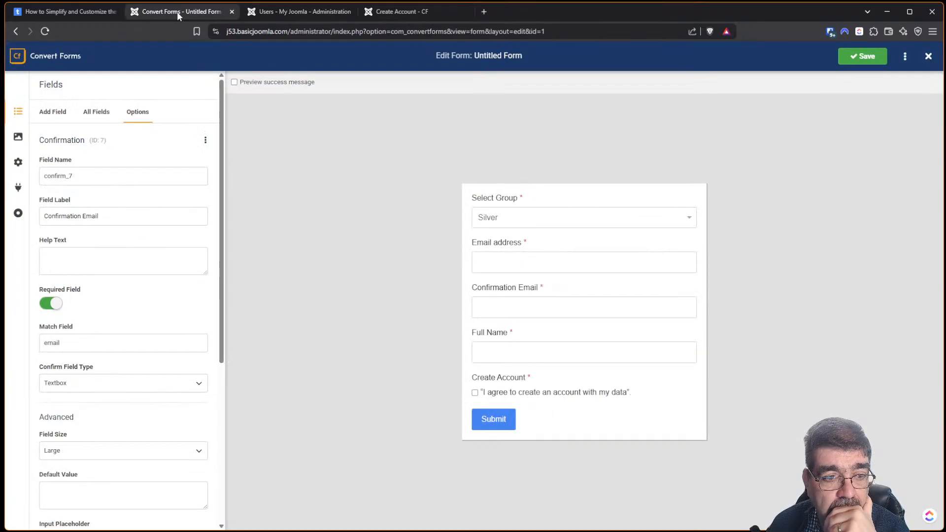
pyautogui.click(99, 110)
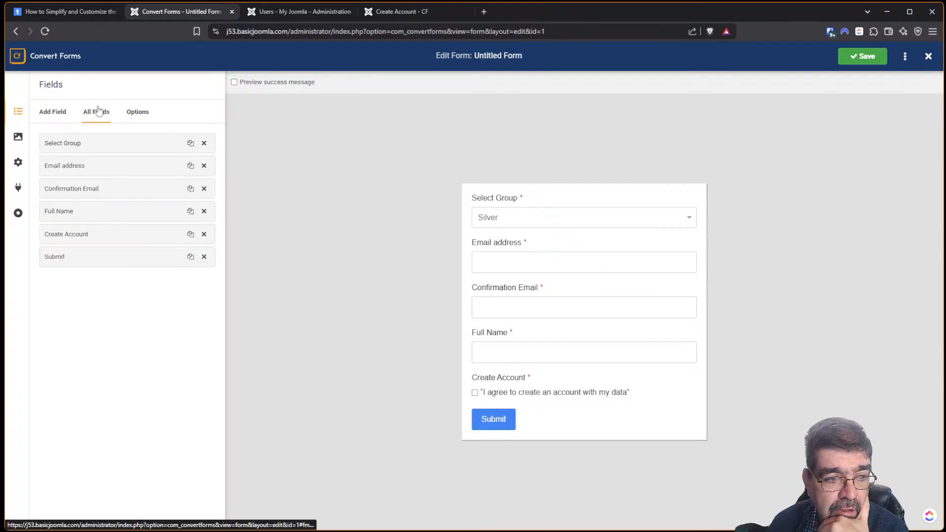
pyautogui.click(98, 239)
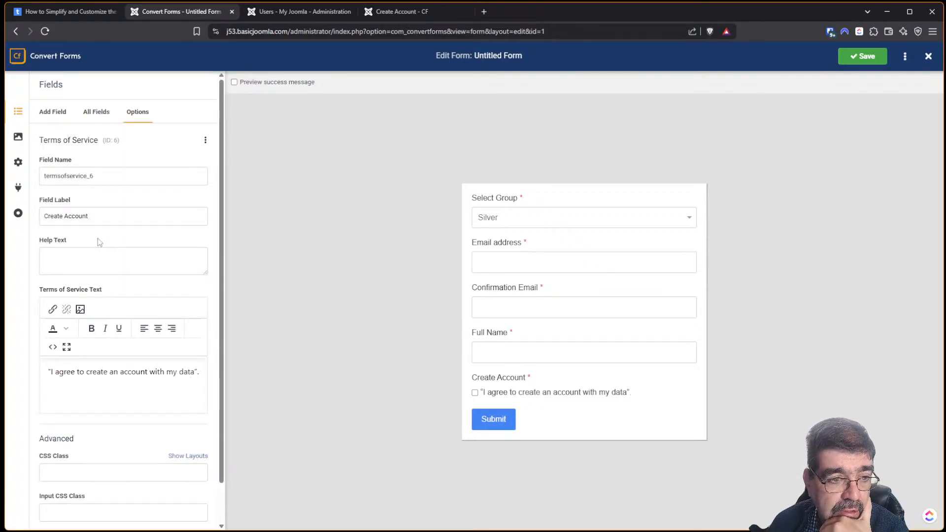
pyautogui.scroll(-1, 99, 242)
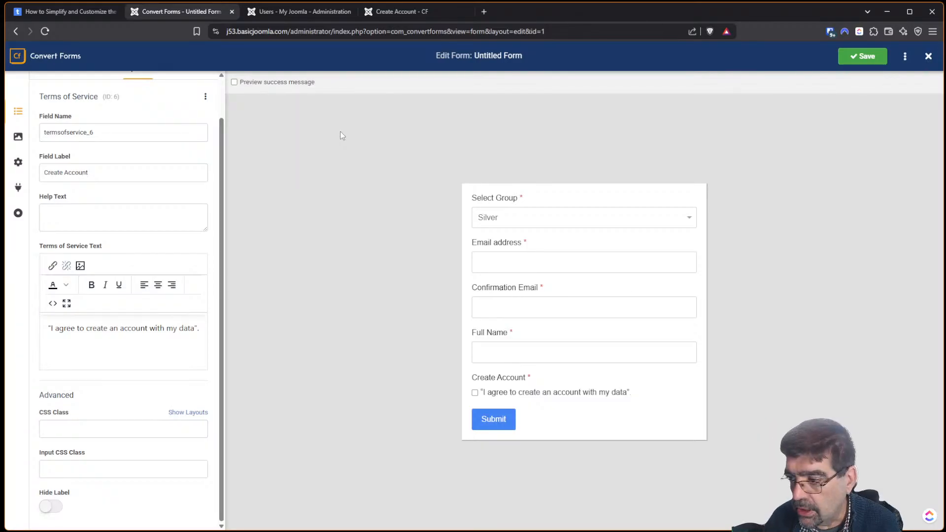
pyautogui.click(46, 10)
pyautogui.scroll(-3, 458, 155)
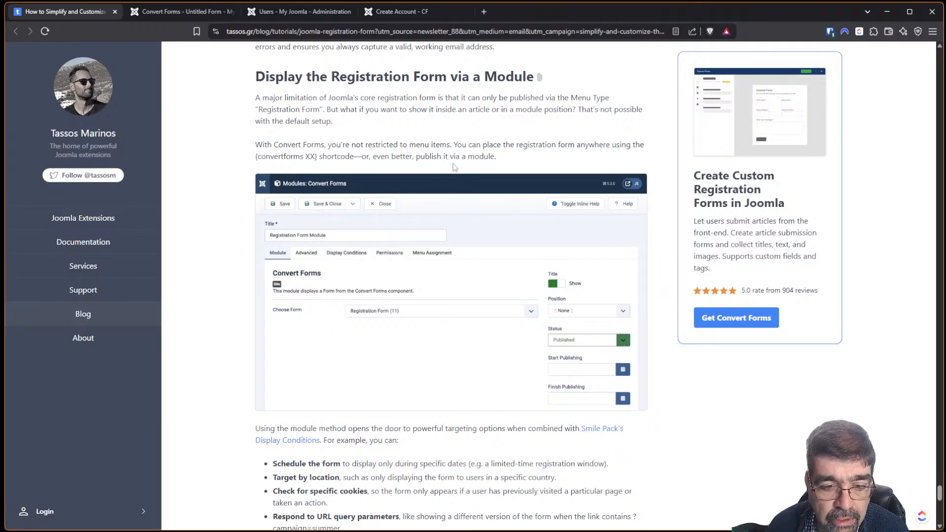
pyautogui.scroll(-2, 453, 164)
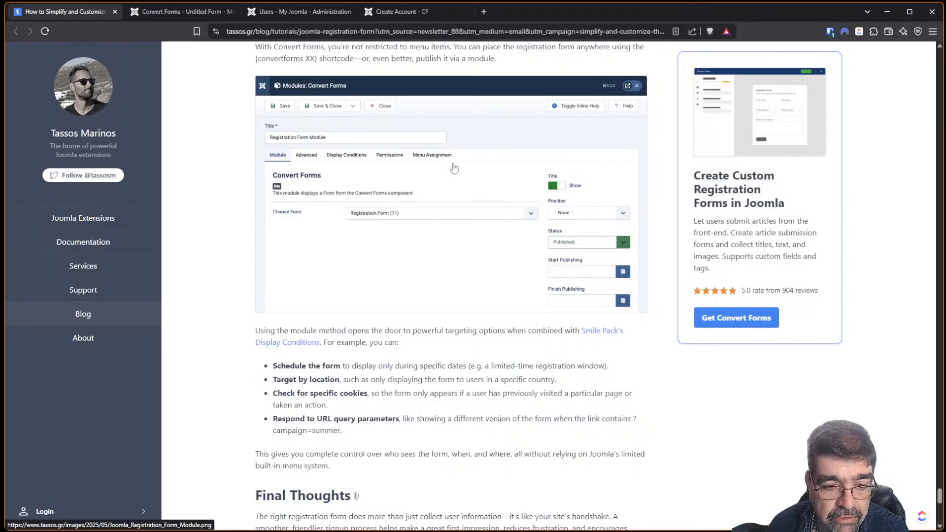
pyautogui.scroll(1, 454, 168)
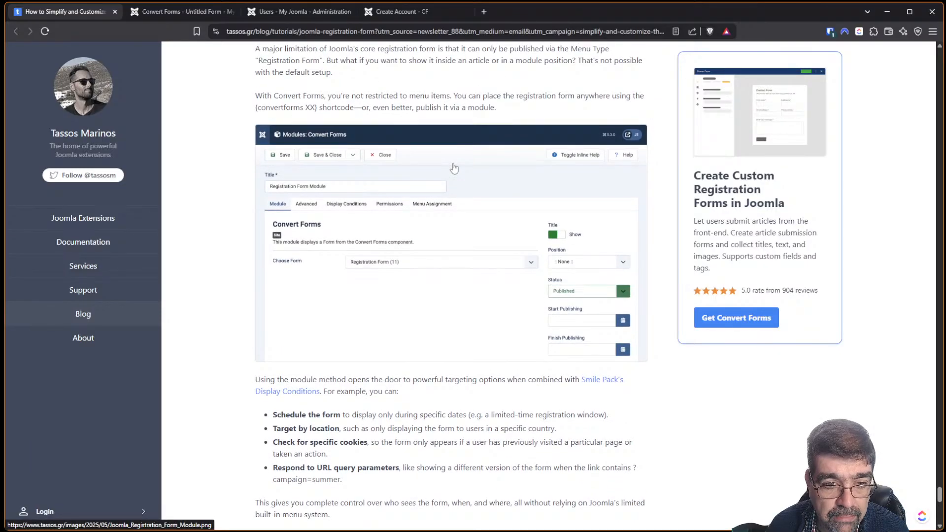
pyautogui.rightClick(453, 165)
pyautogui.click(212, 270)
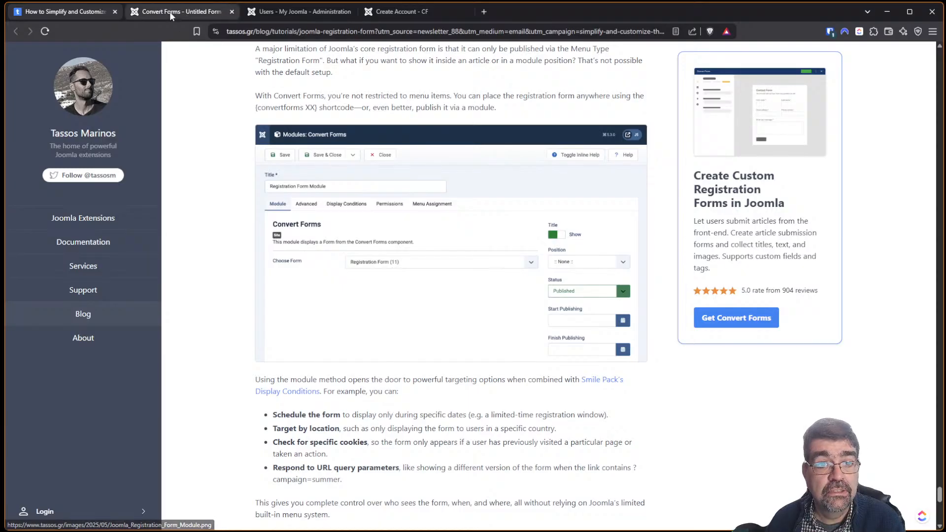
# From Site Modules, create a new module of the Convert Forms type via a 'convert' search.
pyautogui.click(290, 14)
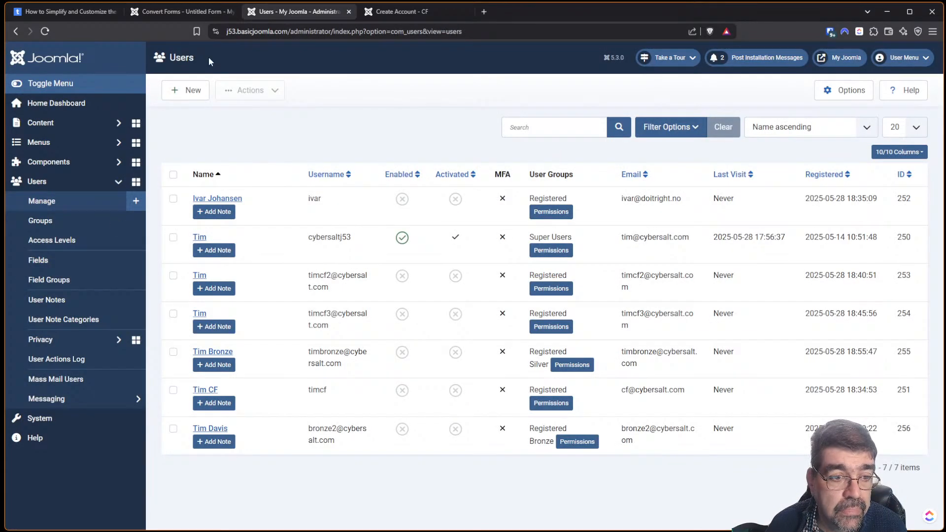
pyautogui.click(59, 420)
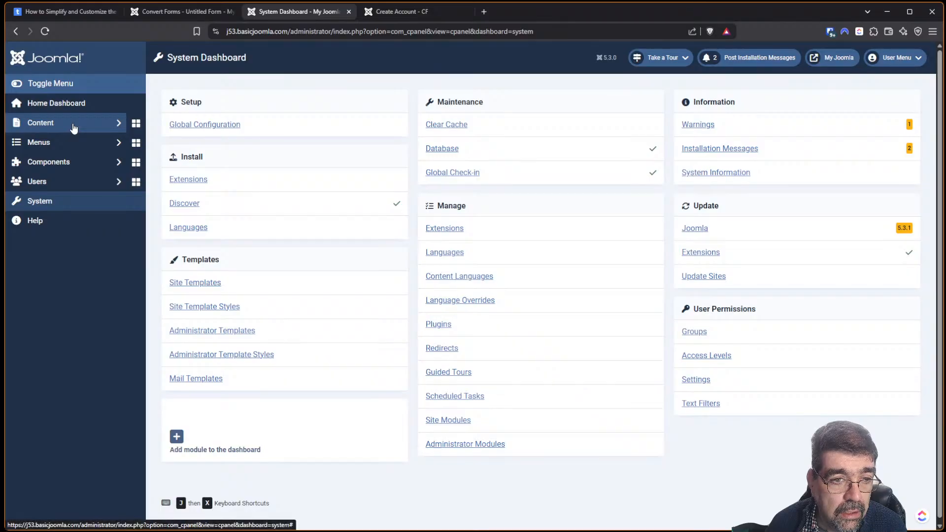
pyautogui.click(447, 421)
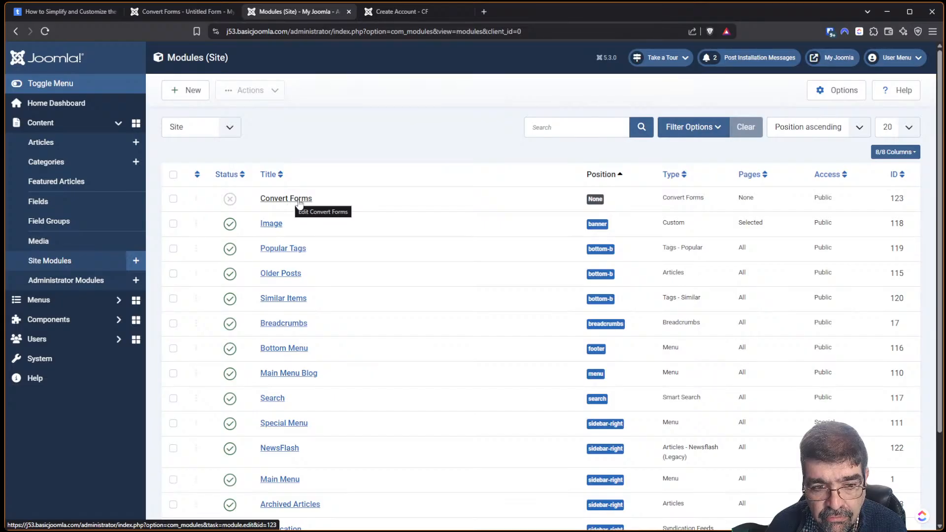
pyautogui.click(182, 92)
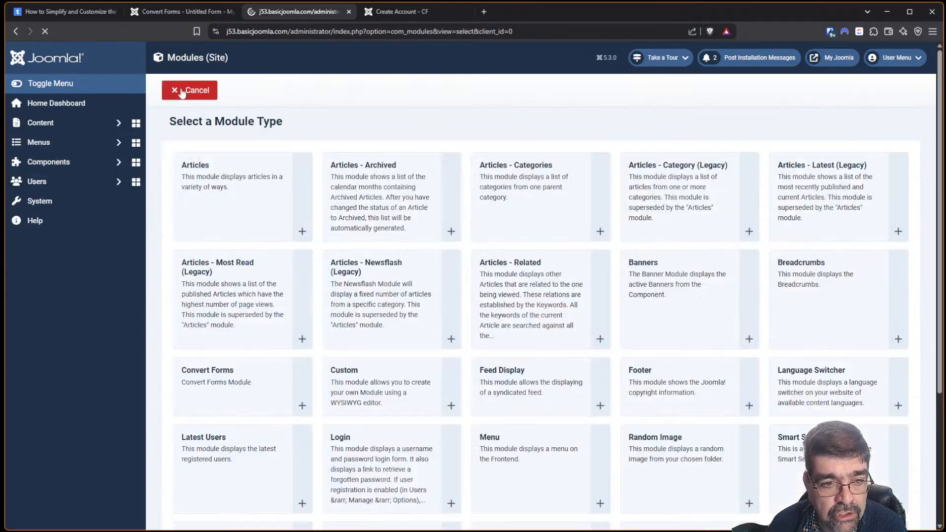
pyautogui.click(503, 123)
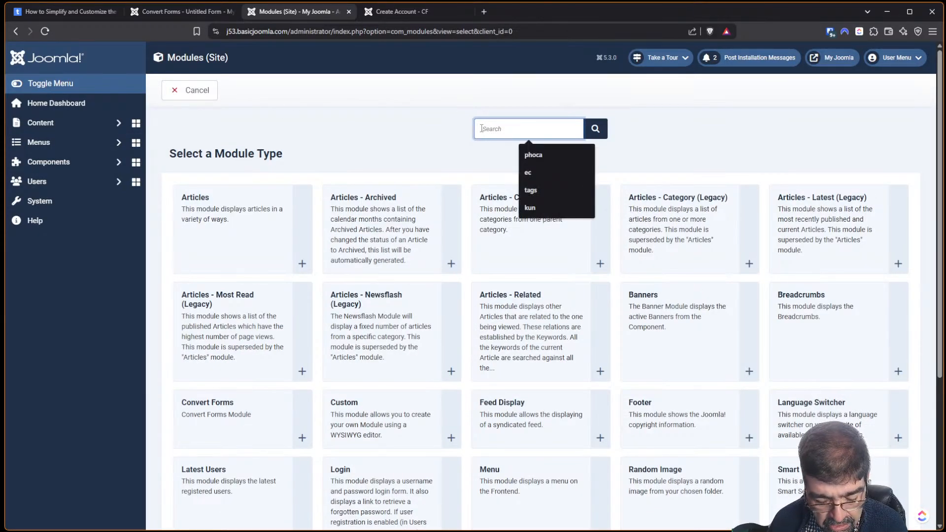
pyautogui.write('convert')
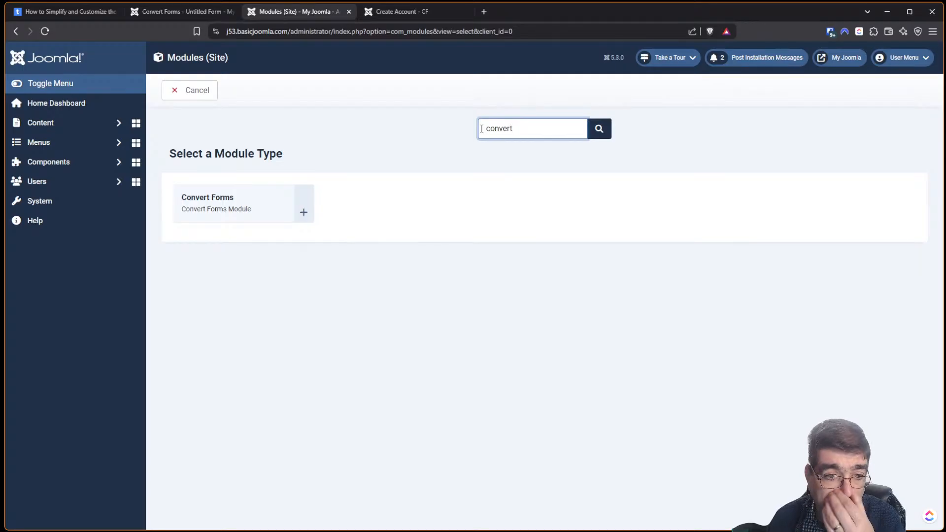
pyautogui.click(212, 204)
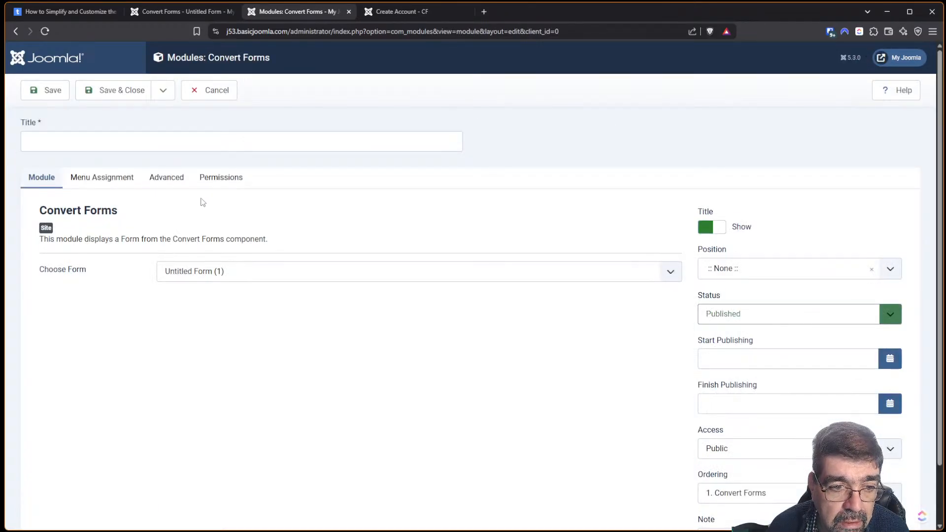
# Title the module 'Create an Account', place it in sidebar-right, and save it.
pyautogui.click(159, 143)
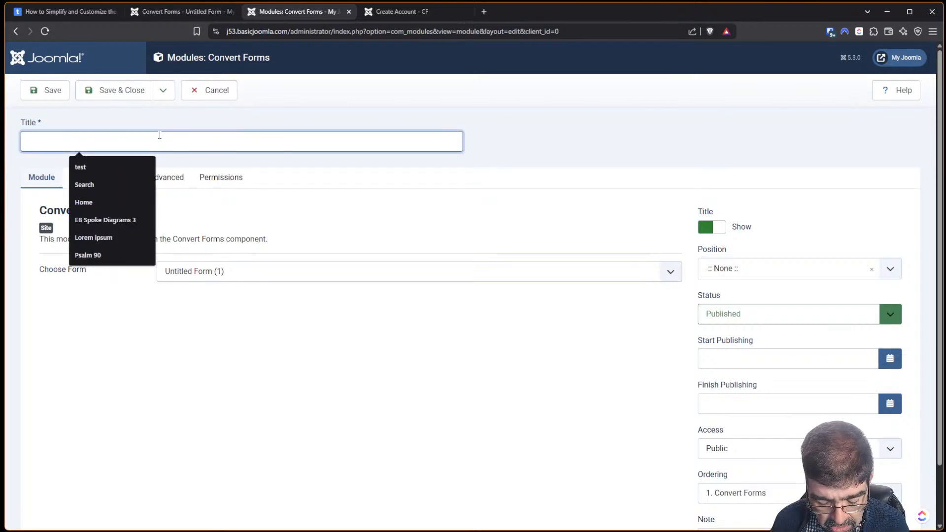
pyautogui.write('Create and')
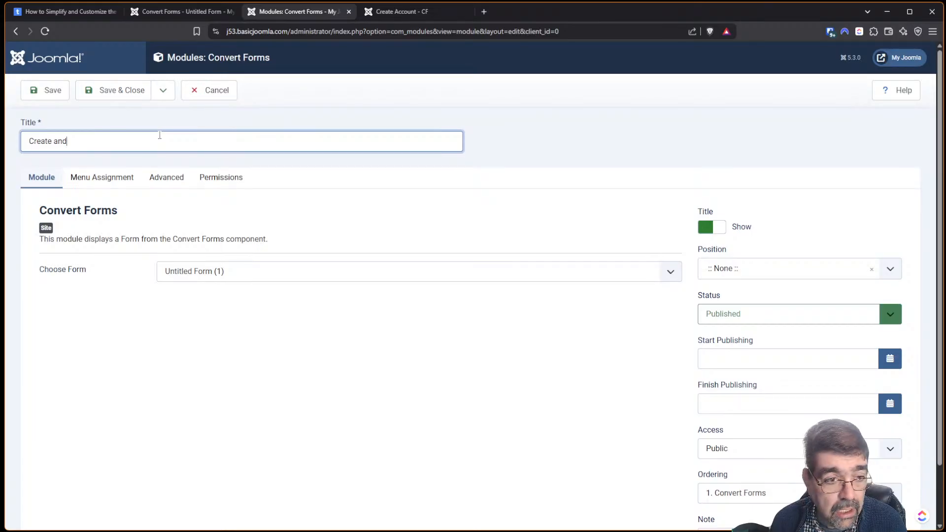
pyautogui.press('BackSpace')
pyautogui.write('Account')
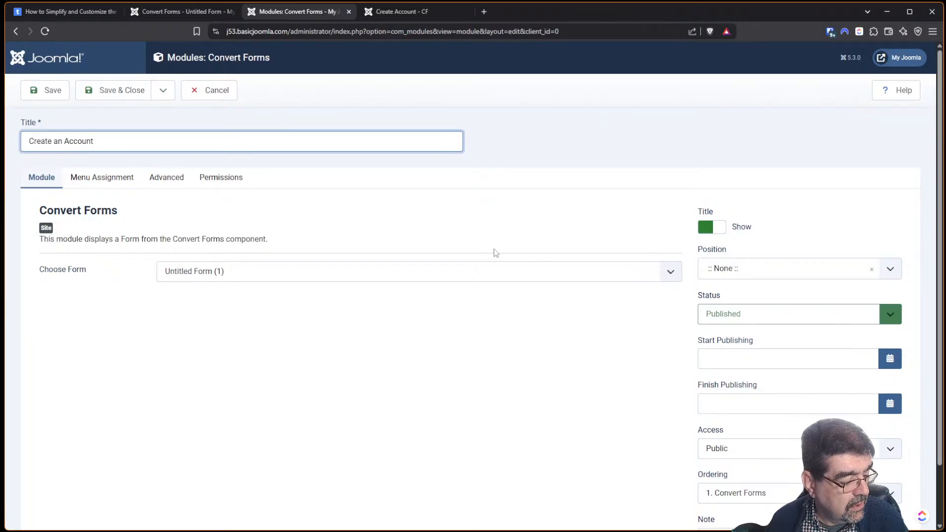
pyautogui.click(715, 273)
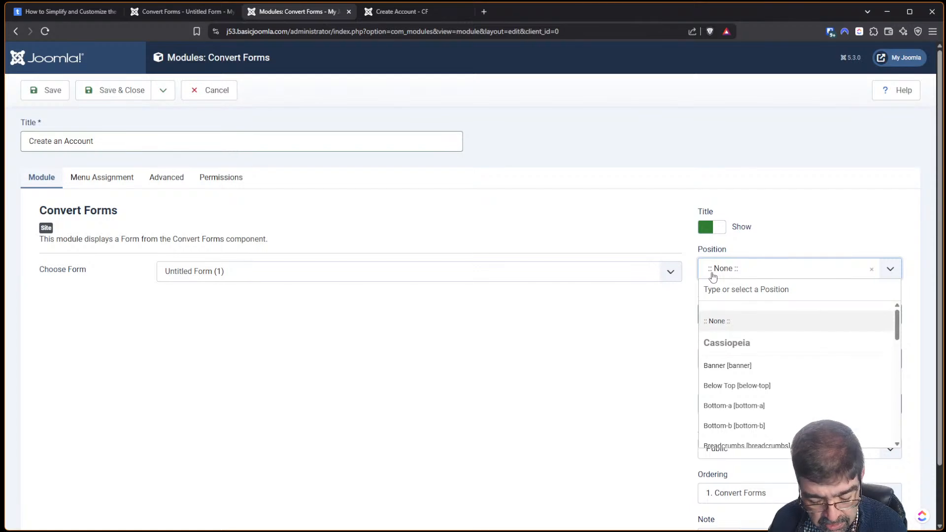
pyautogui.write('side')
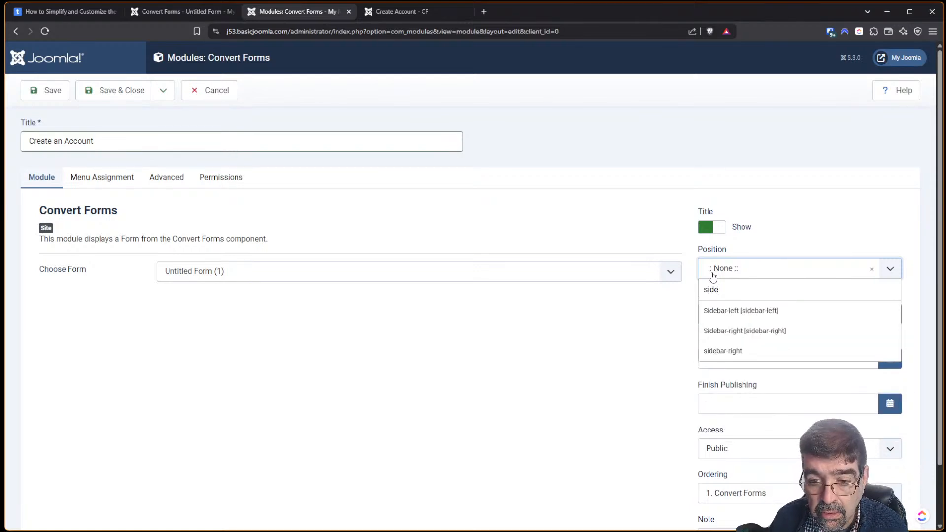
pyautogui.click(742, 330)
pyautogui.click(30, 89)
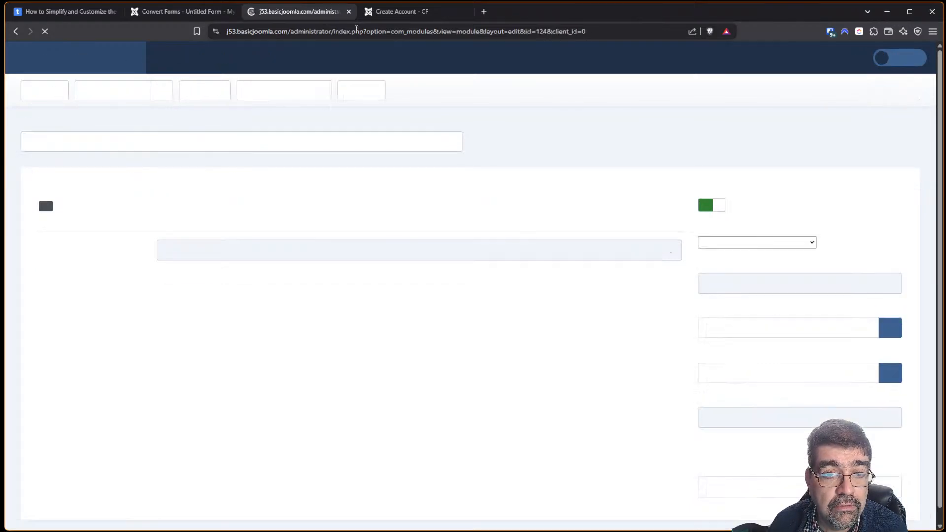
pyautogui.click(413, 11)
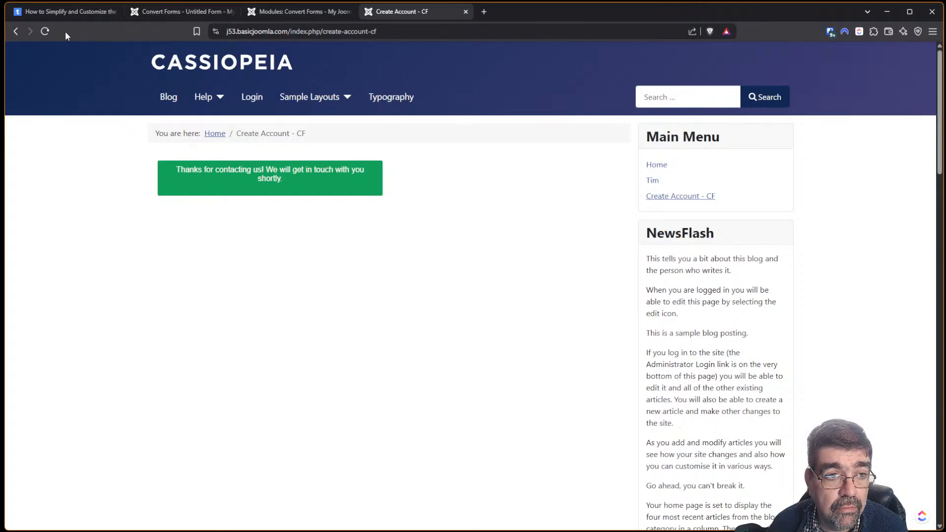
# Reload the frontend and try the sidebar registration form, keeping Silver as the group.
pyautogui.click(45, 31)
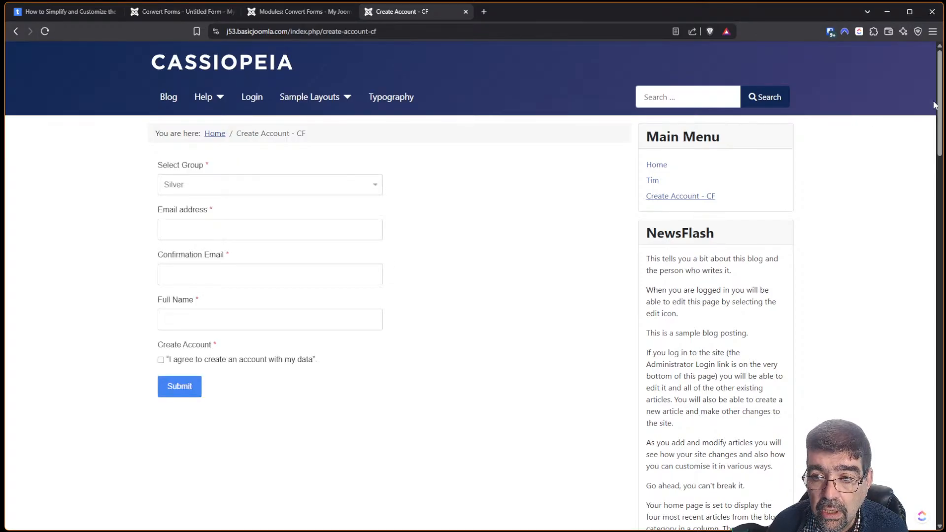
pyautogui.scroll(-10, 917, 395)
pyautogui.scroll(-6, 914, 434)
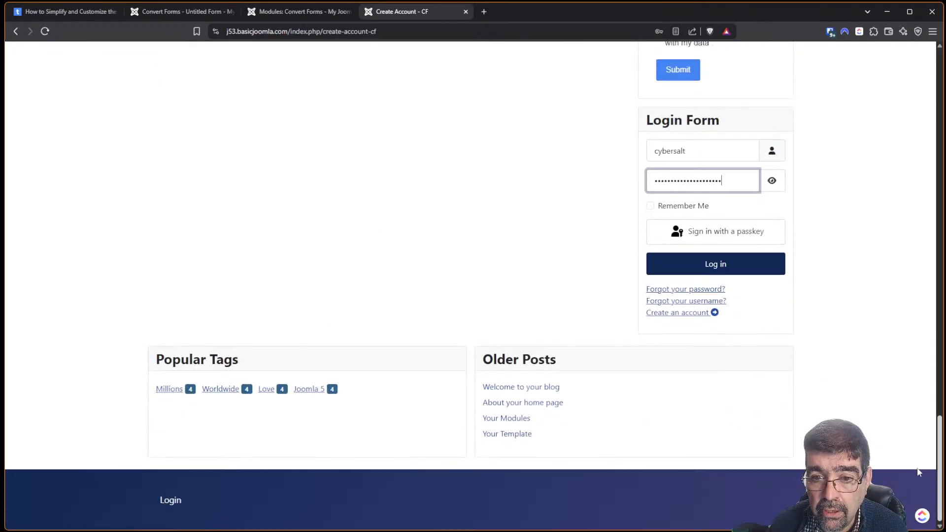
pyautogui.scroll(5, 915, 453)
pyautogui.scroll(2, 698, 217)
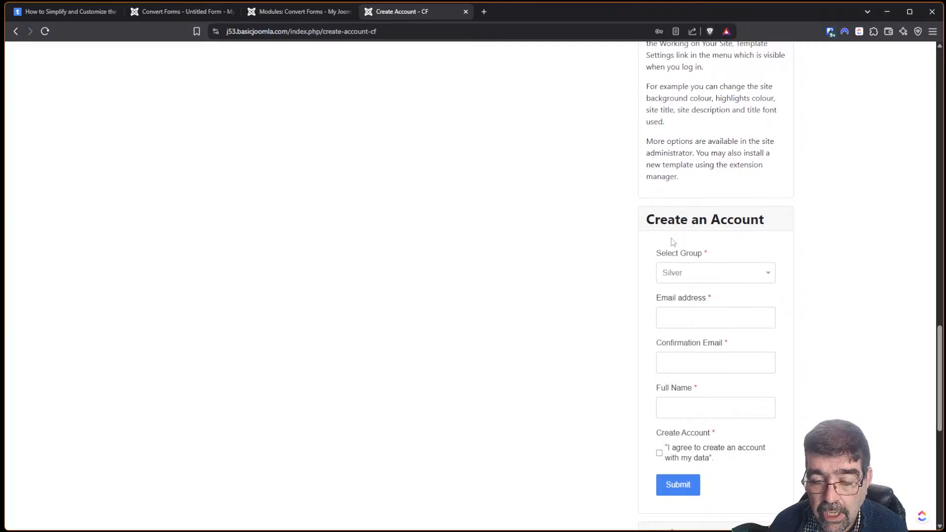
pyautogui.click(683, 278)
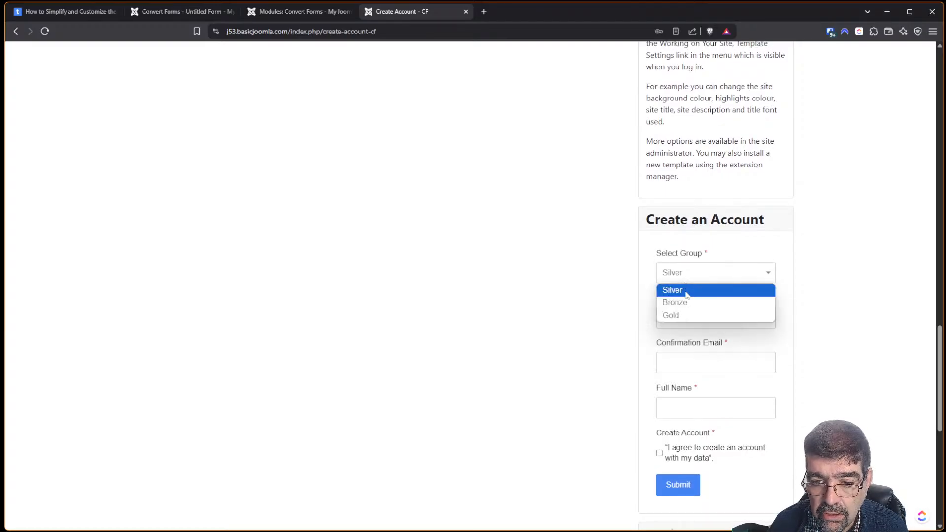
pyautogui.click(620, 247)
pyautogui.click(712, 319)
pyautogui.click(810, 359)
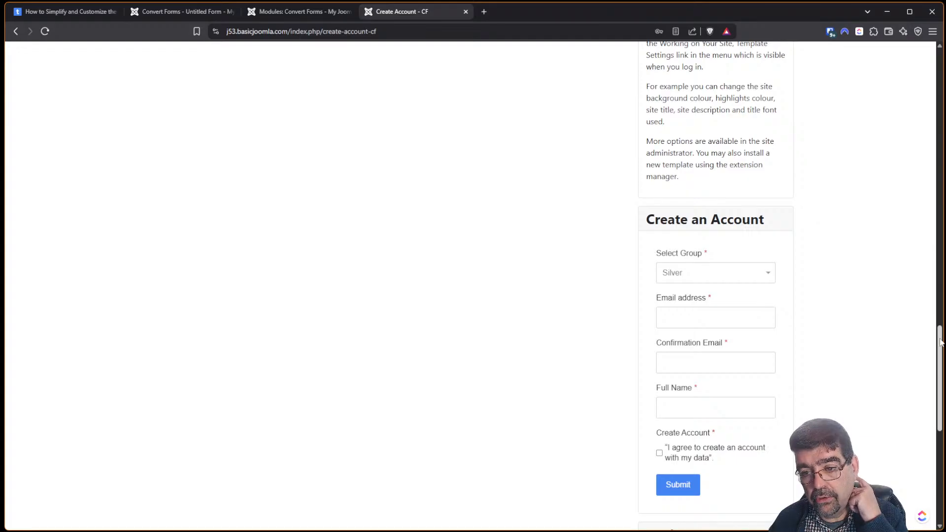
pyautogui.scroll(10, 930, 192)
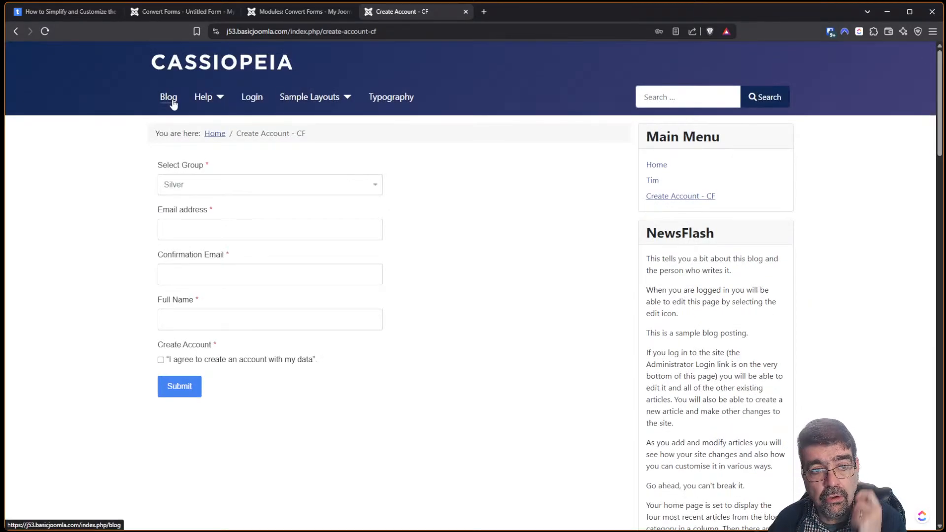
# Browse from Home to the full Love article, then return to the form editor.
pyautogui.click(193, 71)
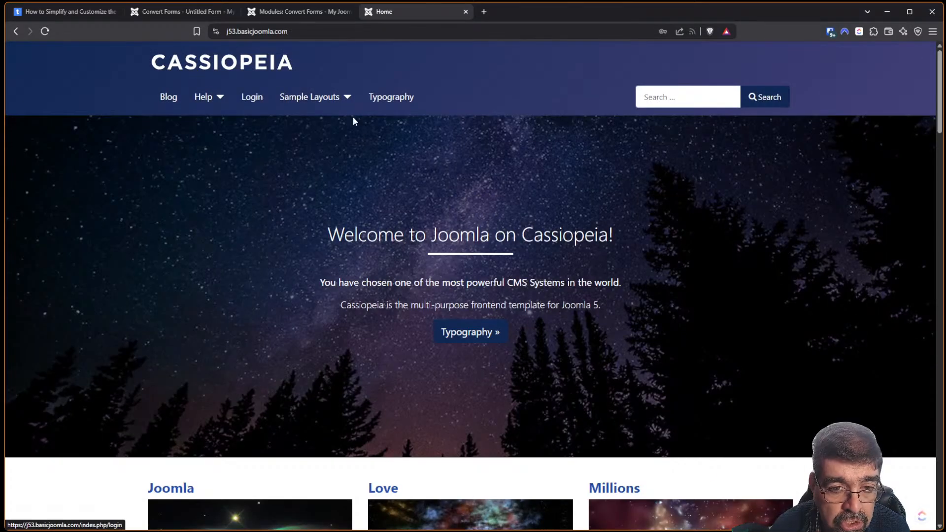
pyautogui.scroll(-2, 522, 172)
pyautogui.scroll(-5, 515, 174)
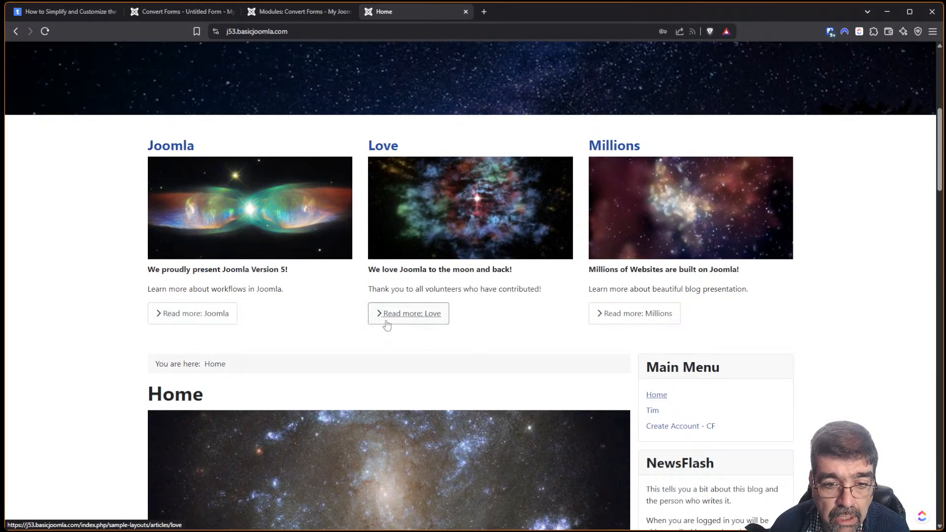
pyautogui.click(413, 325)
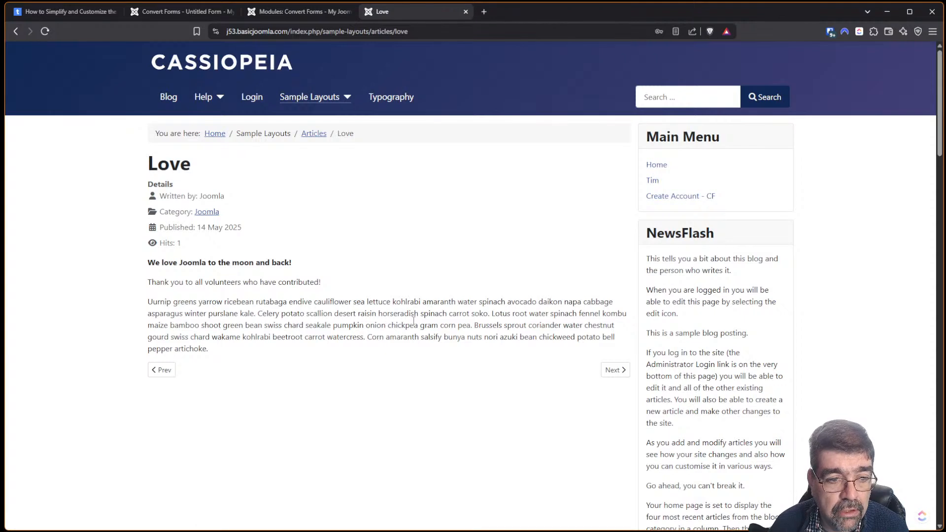
pyautogui.click(156, 12)
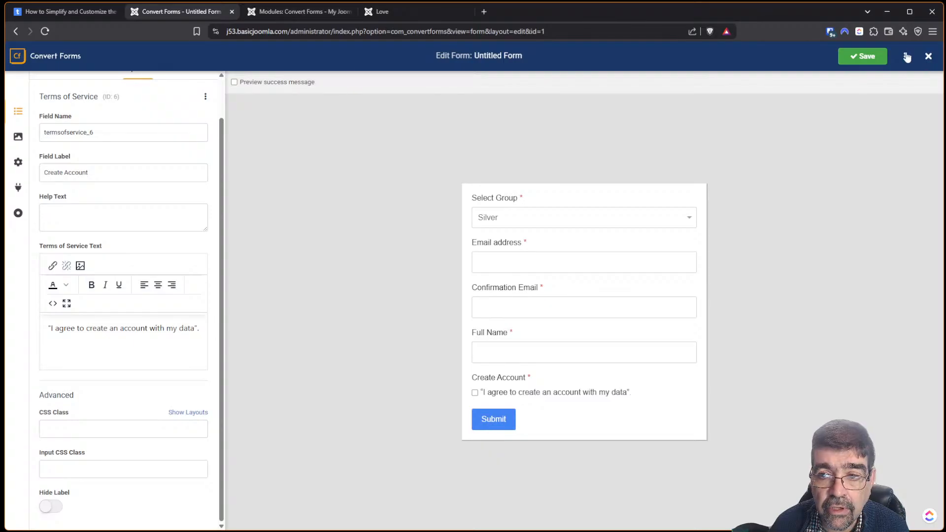
# Copy the {convertforms 1} shortcode from the forms list and return to the Create an Account module.
pyautogui.click(929, 57)
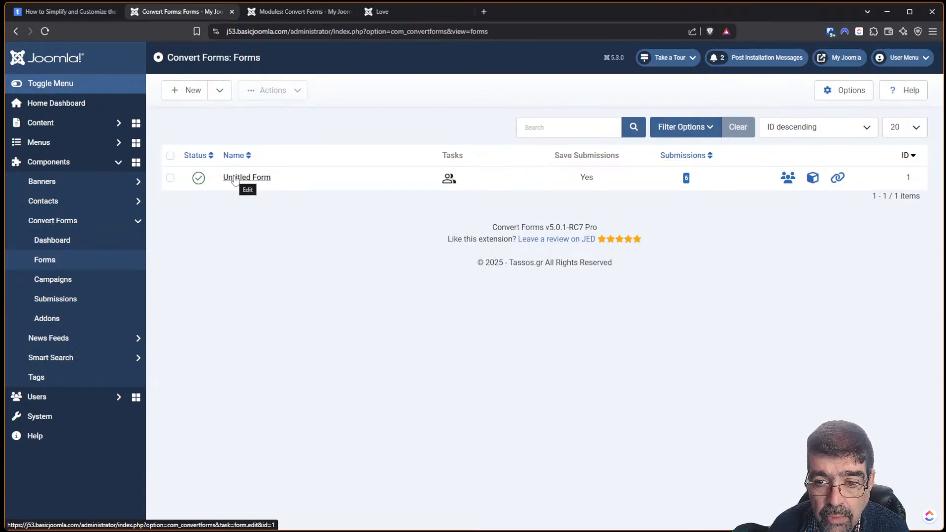
pyautogui.click(838, 178)
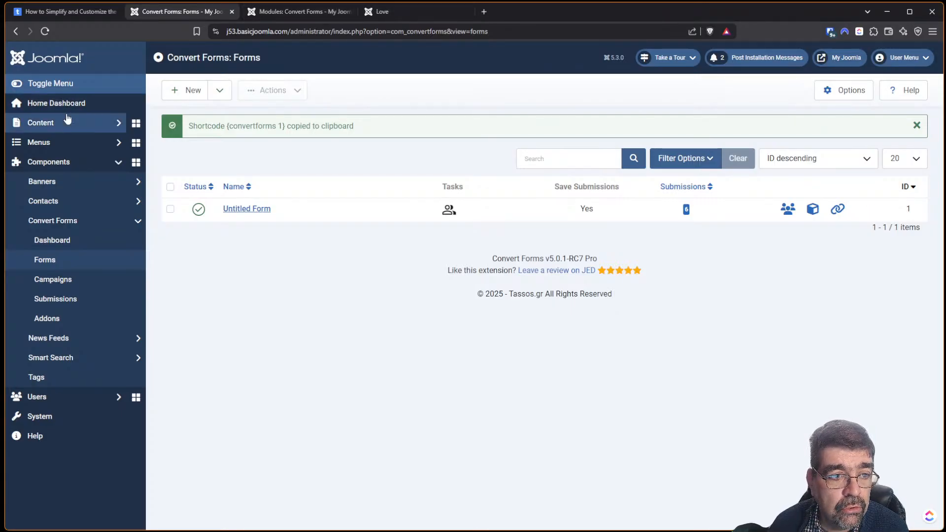
pyautogui.click(267, 11)
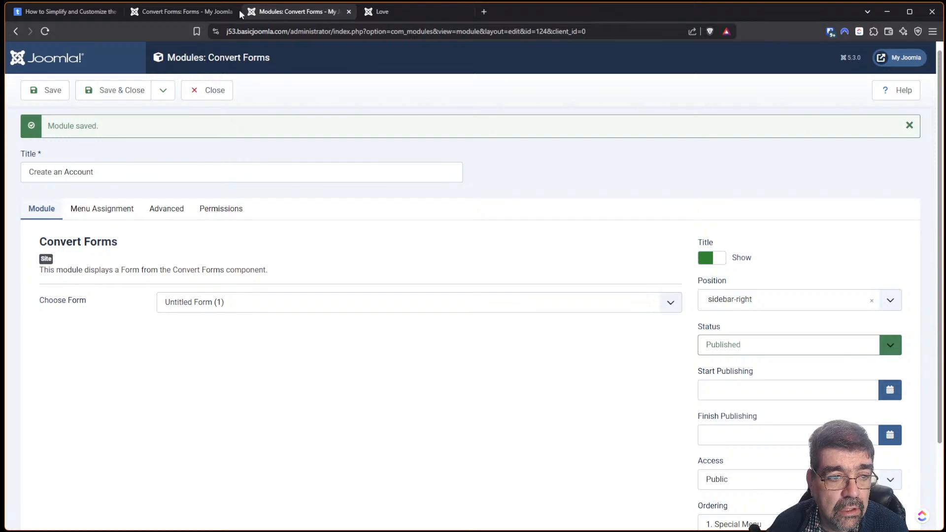
# Close the module and search Articles for 'love' to open the Love article.
pyautogui.click(198, 82)
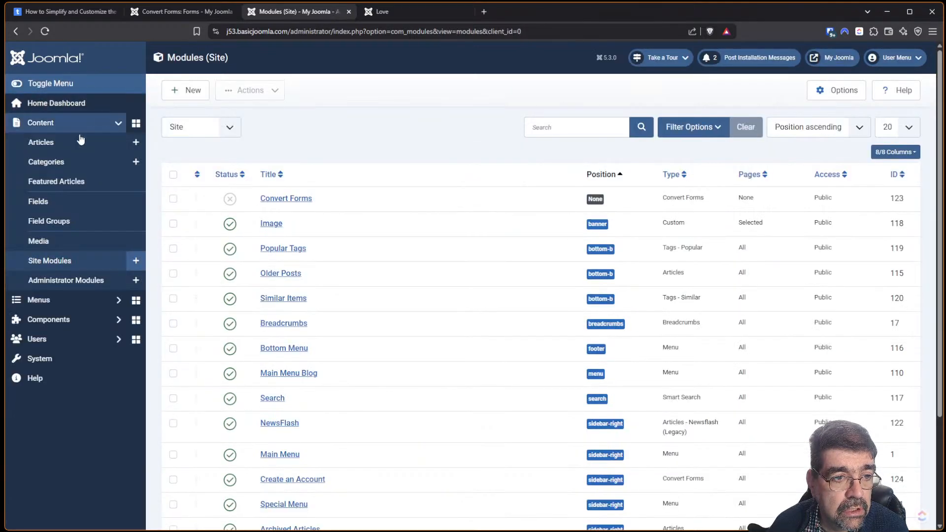
pyautogui.click(69, 142)
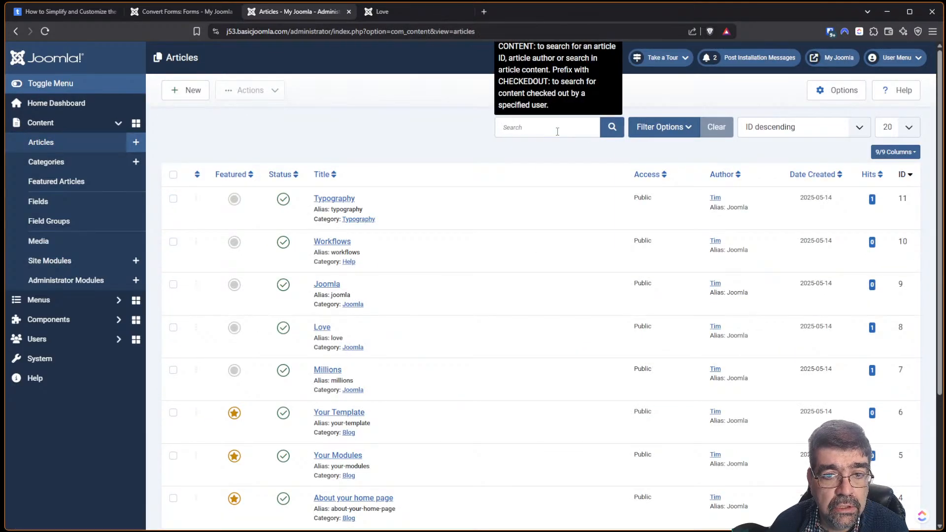
pyautogui.click(574, 120)
pyautogui.write('love')
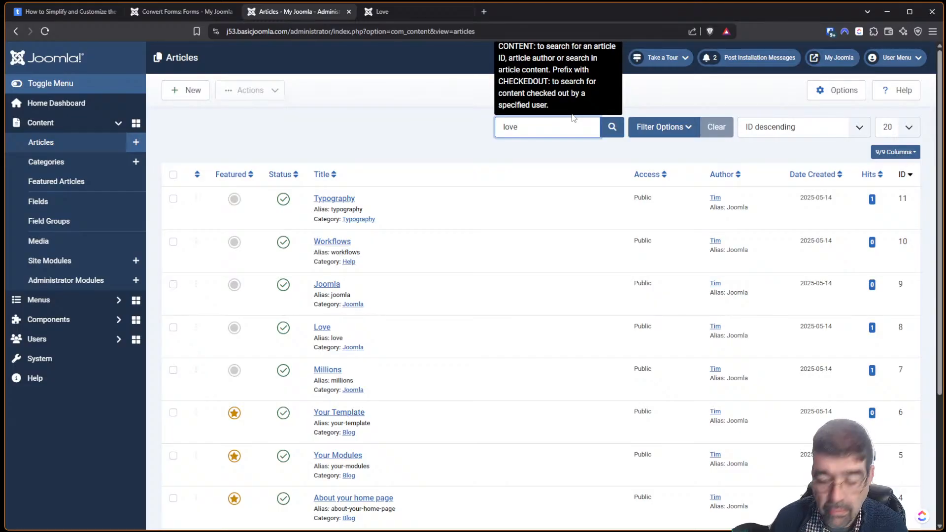
pyautogui.press('Return')
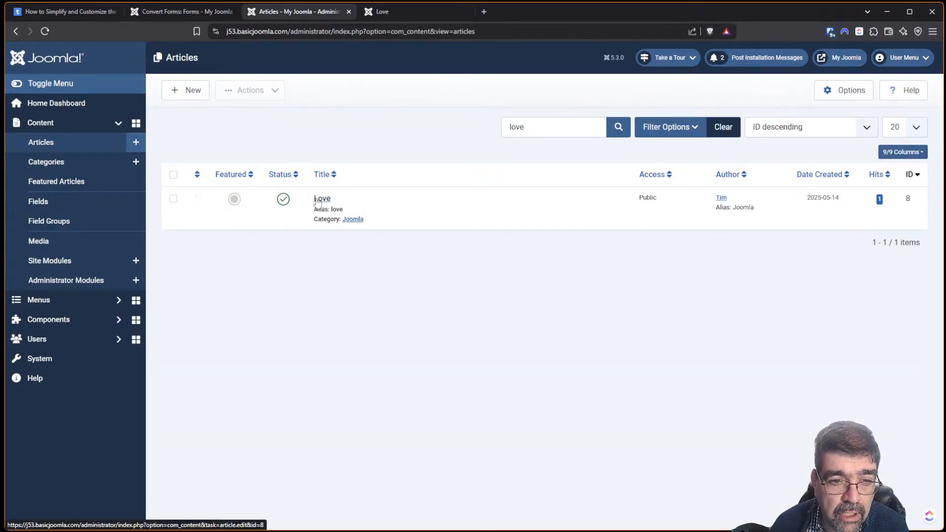
pyautogui.click(319, 199)
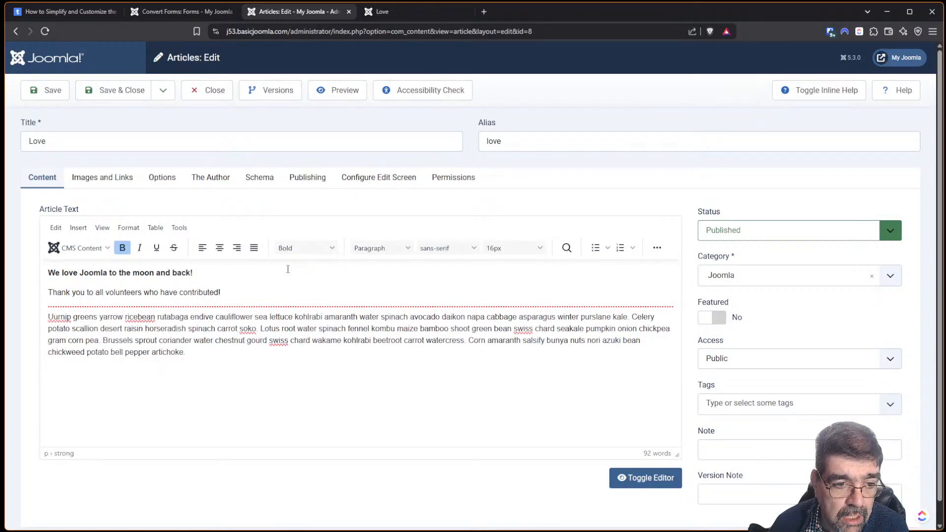
# Paste {convertforms 1} on a new line below the opening line and save the article.
pyautogui.click(204, 356)
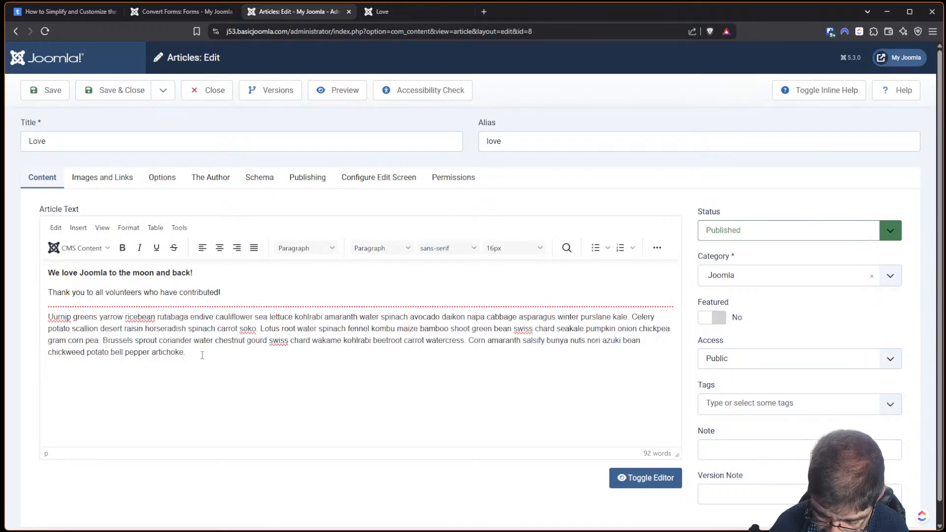
pyautogui.click(238, 269)
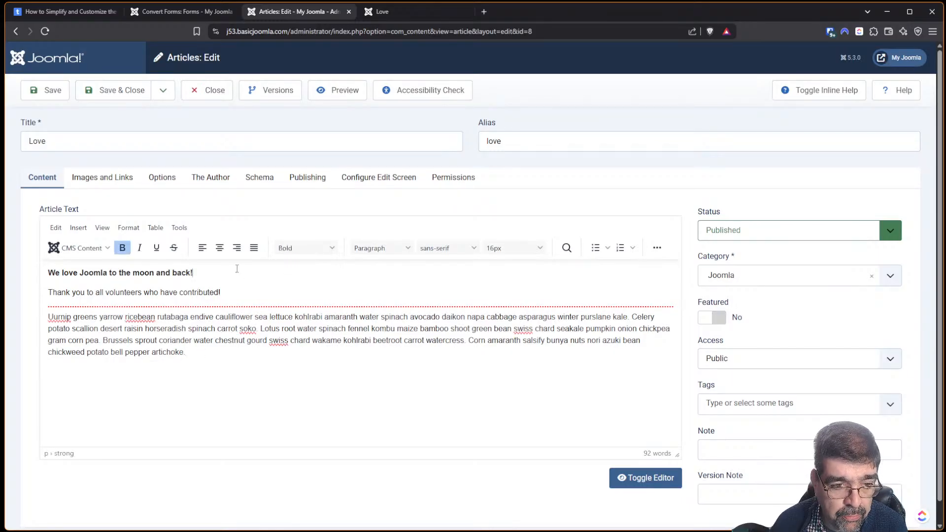
pyautogui.press('Return')
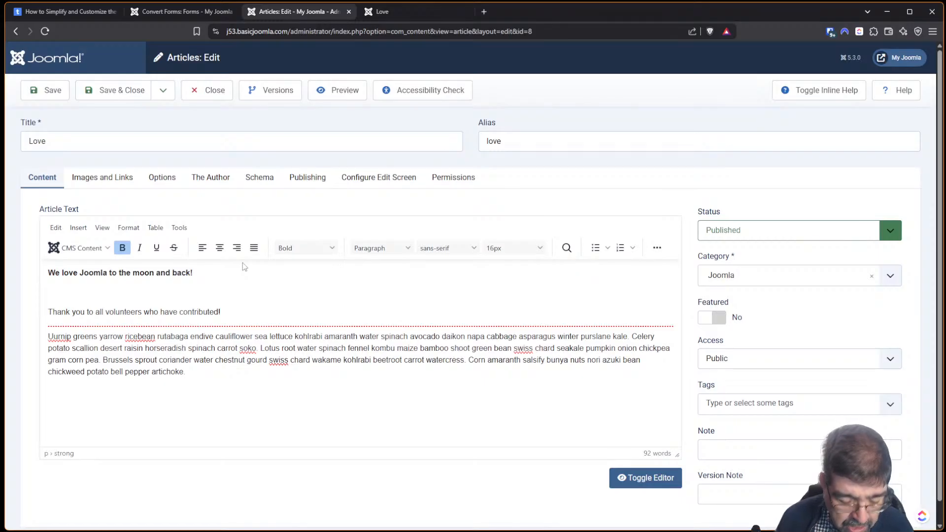
pyautogui.hotkey('ctrl', 'v')
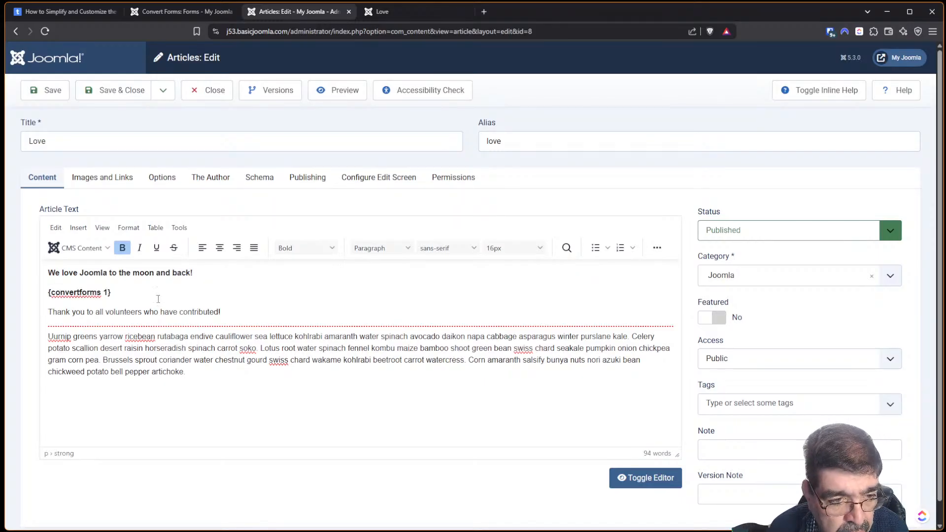
pyautogui.click(47, 91)
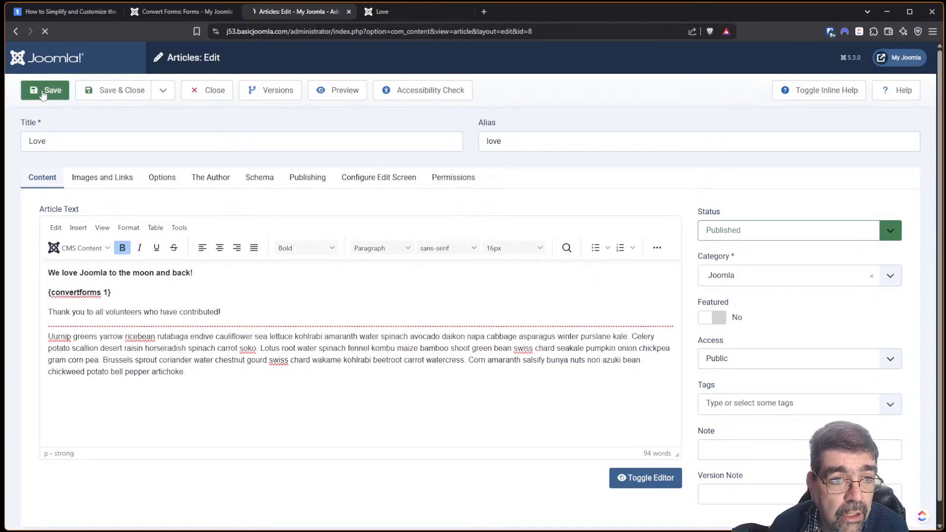
# Centre the shortcode line in the Love article, save, and confirm the form on the live page.
pyautogui.click(394, 14)
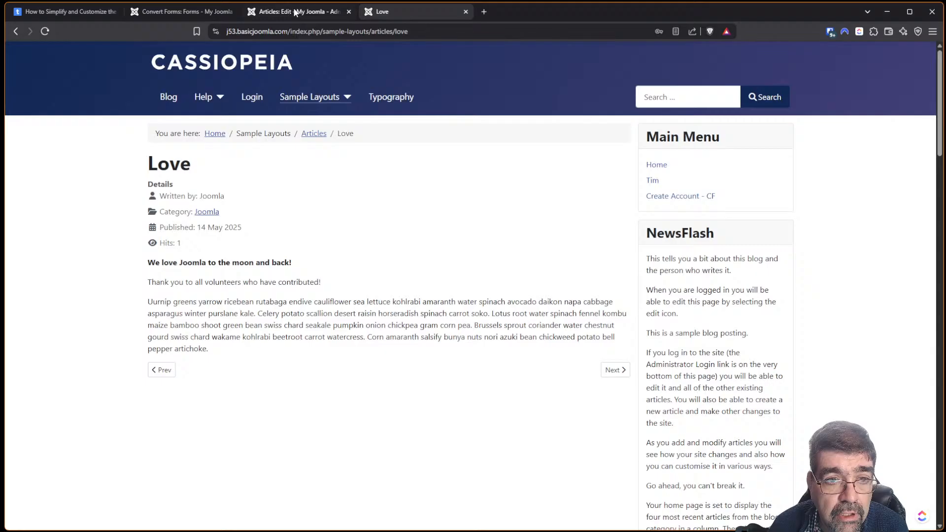
pyautogui.click(45, 32)
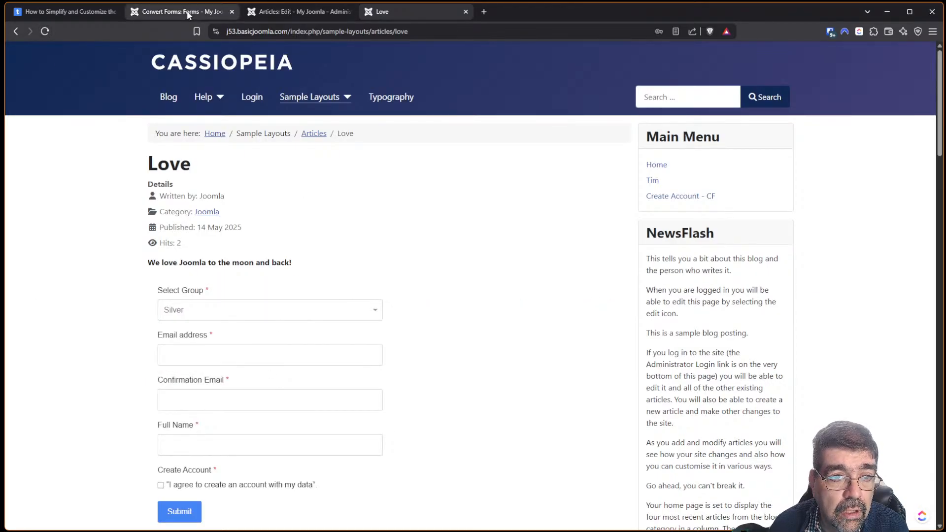
pyautogui.click(298, 11)
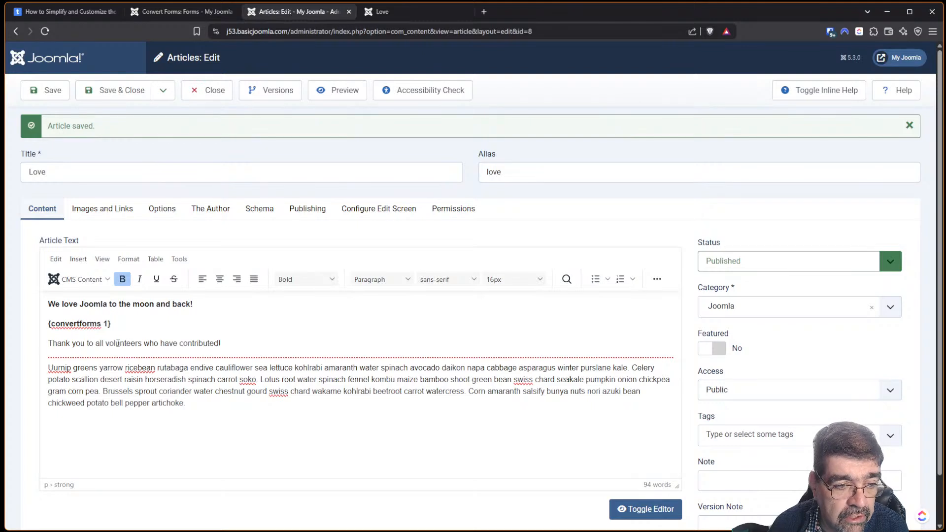
pyautogui.click(220, 279)
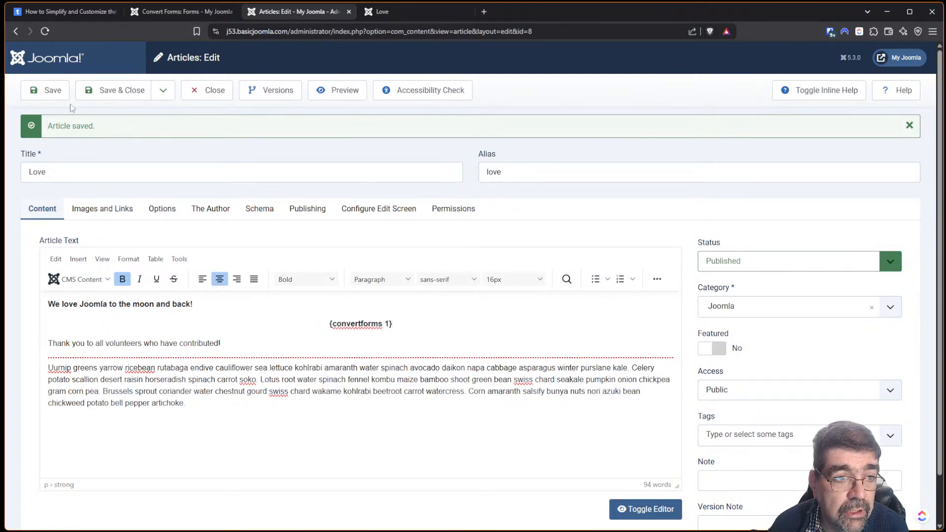
pyautogui.click(43, 97)
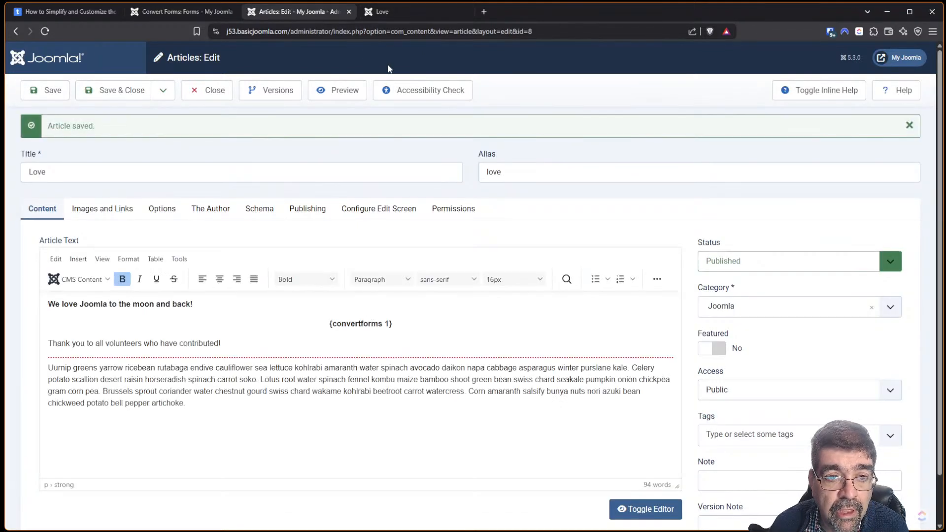
pyautogui.click(396, 14)
pyautogui.click(45, 31)
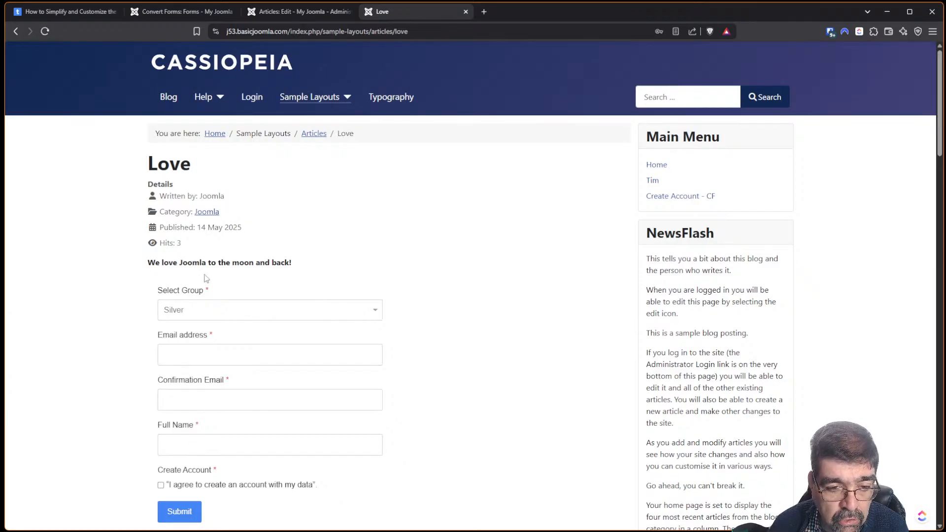
pyautogui.scroll(-1, 235, 233)
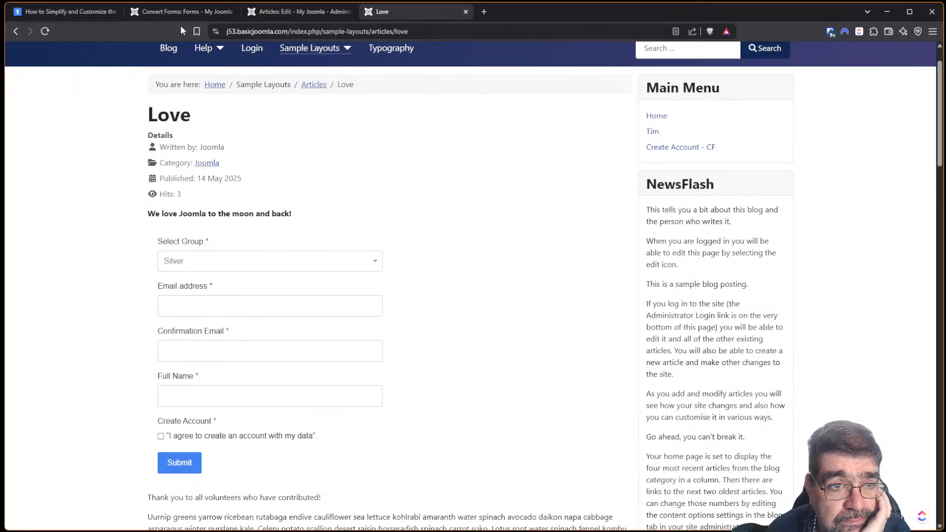
# Glance at the registration form blog tutorial, then return to the Convert Forms forms list.
pyautogui.click(178, 13)
pyautogui.click(60, 11)
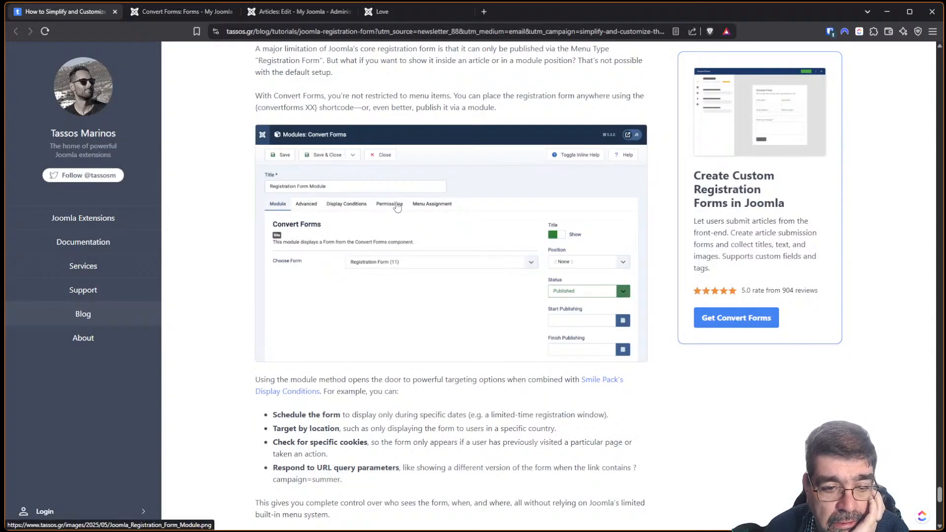
pyautogui.scroll(-3, 397, 207)
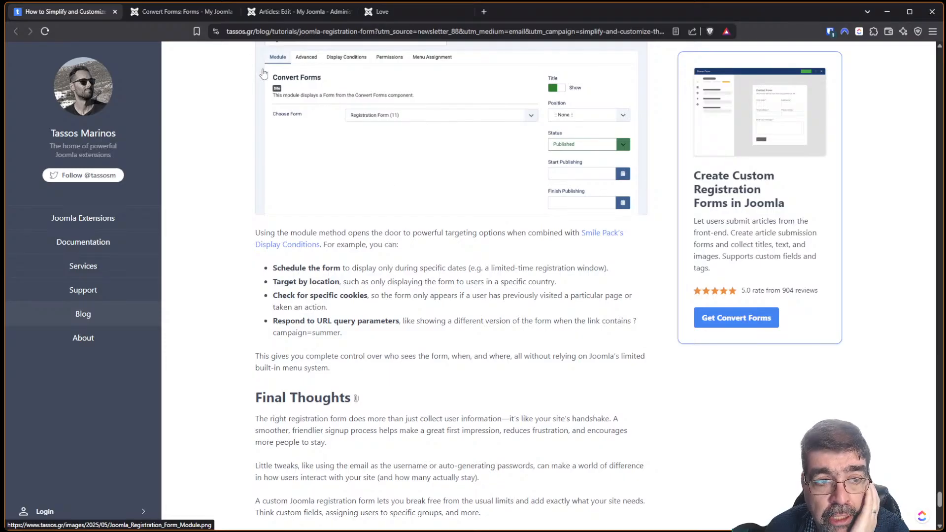
pyautogui.click(212, 14)
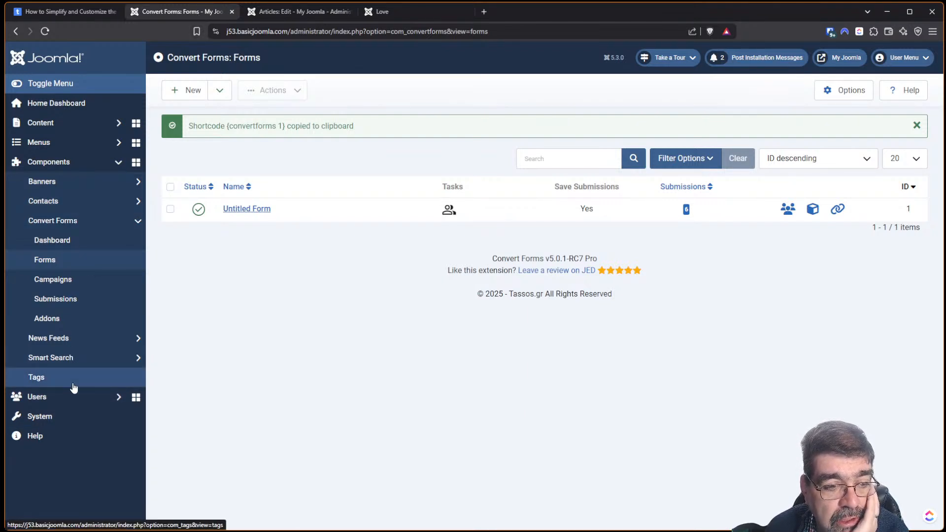
# Open Create an Account from Site Modules sorted by ID descending and view its Advanced and Menu Assignment tabs.
pyautogui.click(59, 129)
pyautogui.click(54, 261)
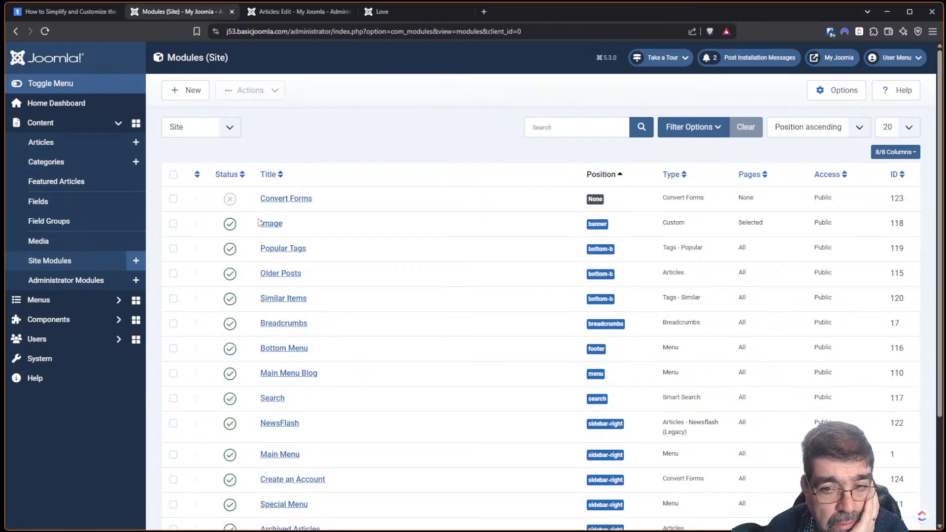
pyautogui.click(902, 176)
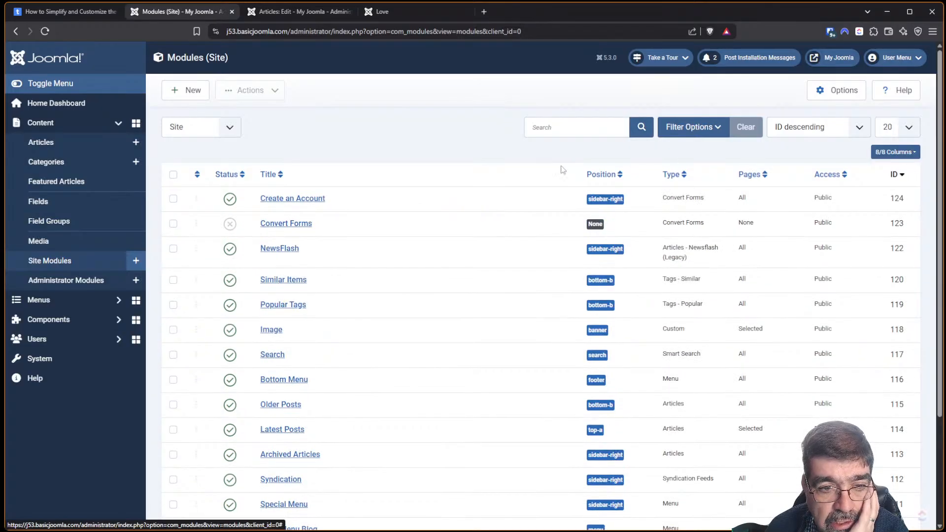
pyautogui.click(296, 198)
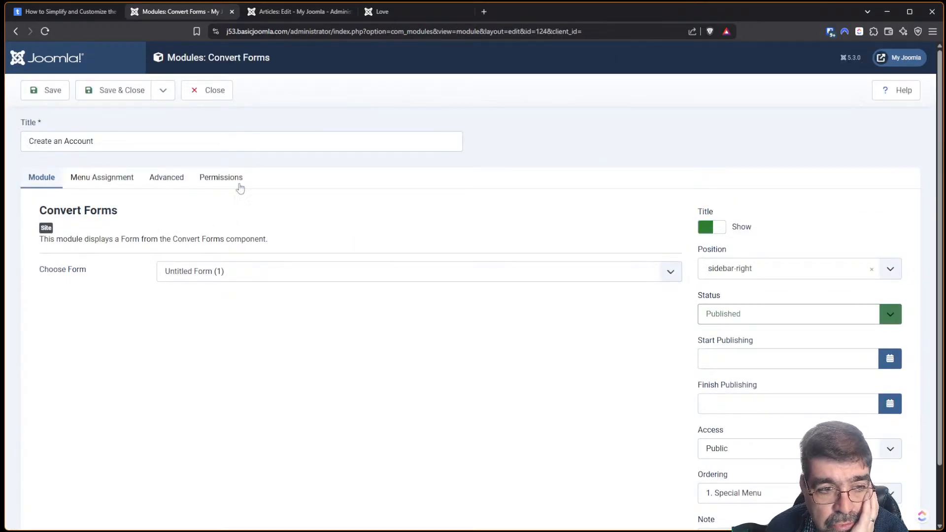
pyautogui.click(156, 185)
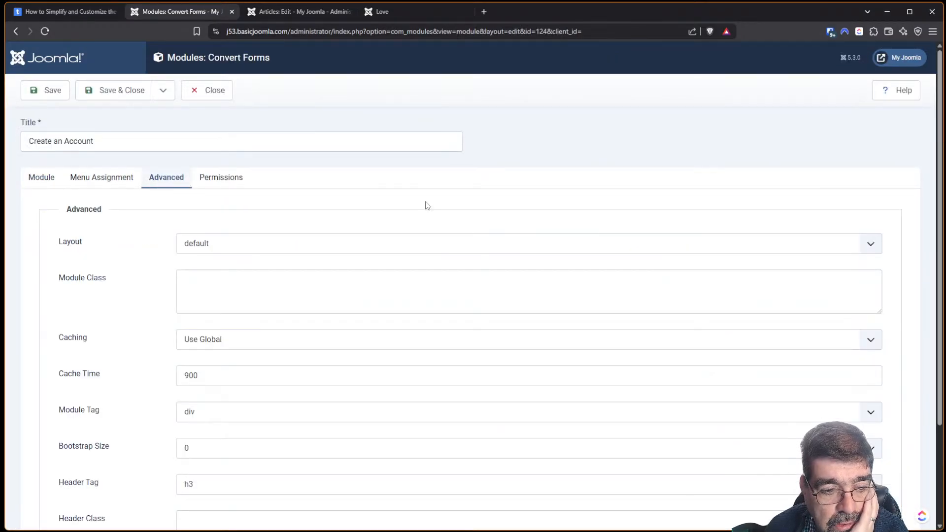
pyautogui.scroll(-3, 425, 212)
pyautogui.scroll(1, 419, 226)
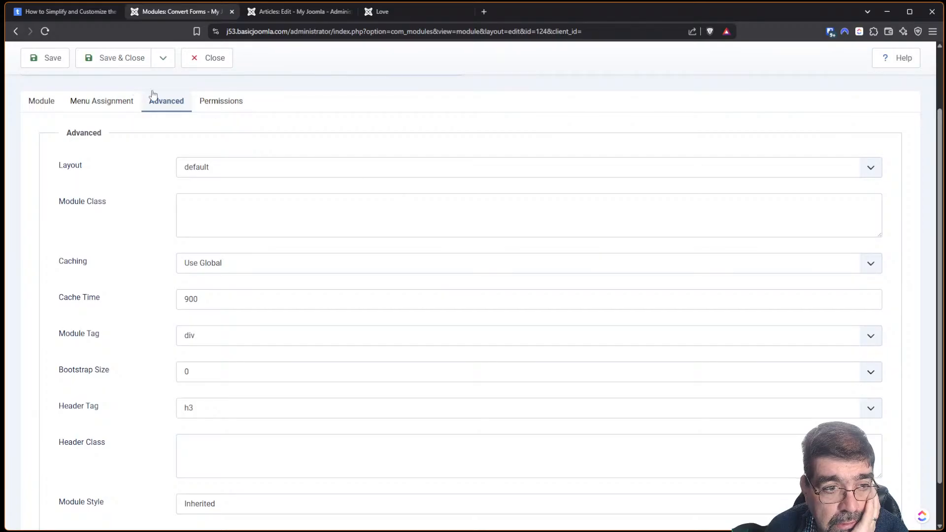
pyautogui.click(115, 97)
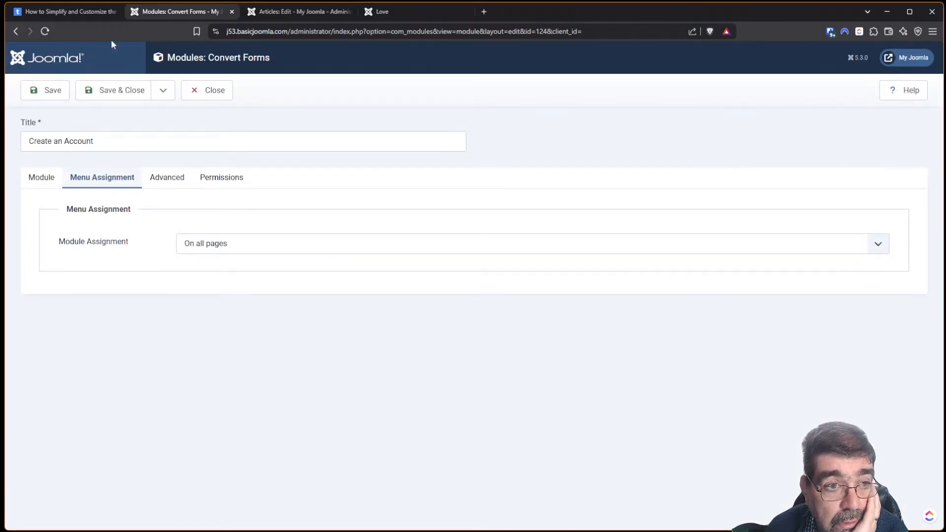
# Read the tassos.gr tutorial's module-method, Display Conditions and Final Thoughts sections.
pyautogui.click(64, 13)
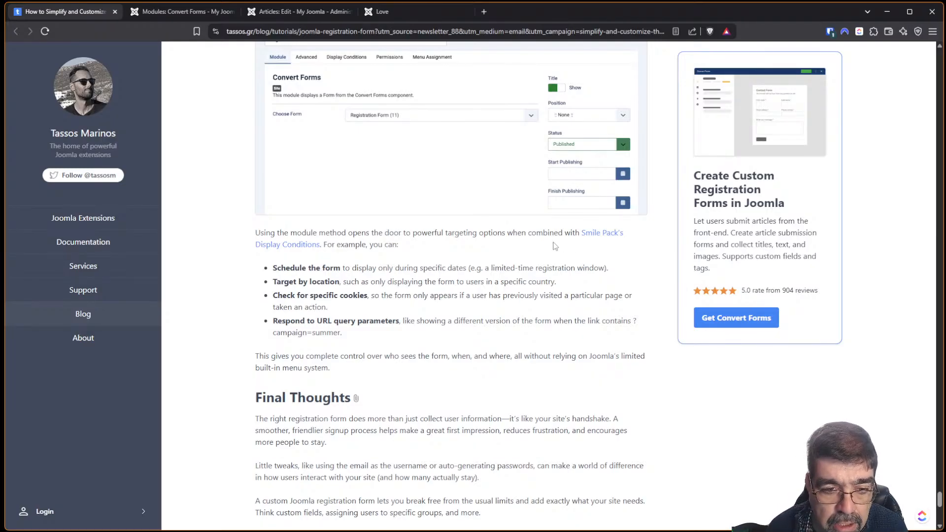
# Close the Love article and Create an Account module editors and search site modules for 'custom'.
pyautogui.click(294, 12)
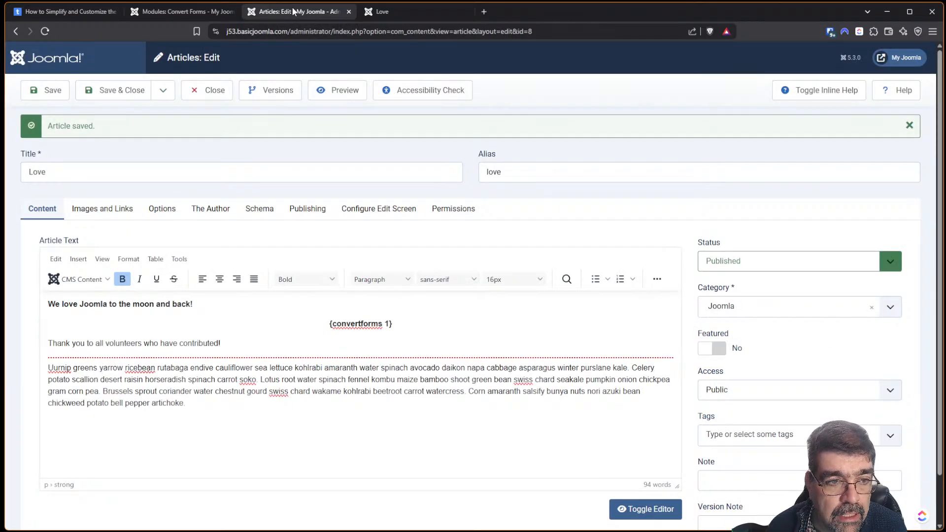
pyautogui.click(202, 91)
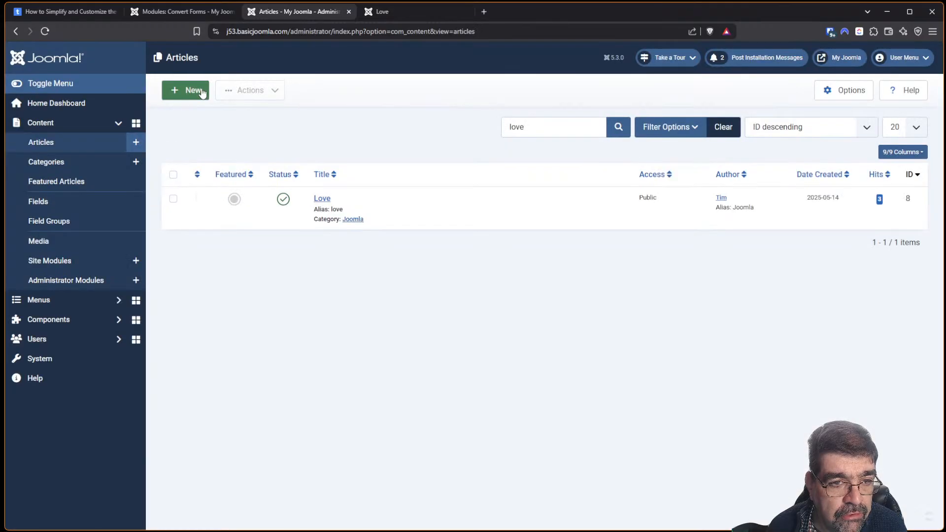
pyautogui.doubleClick(546, 125)
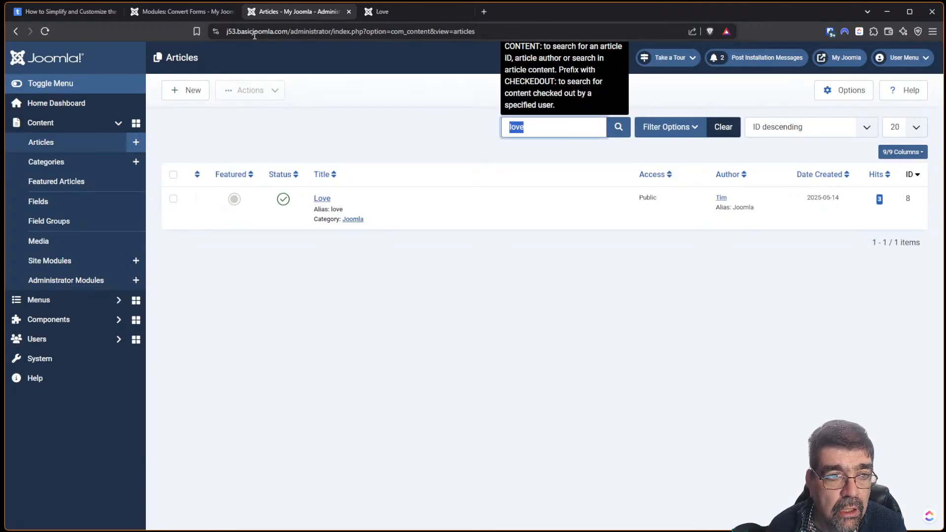
pyautogui.click(182, 12)
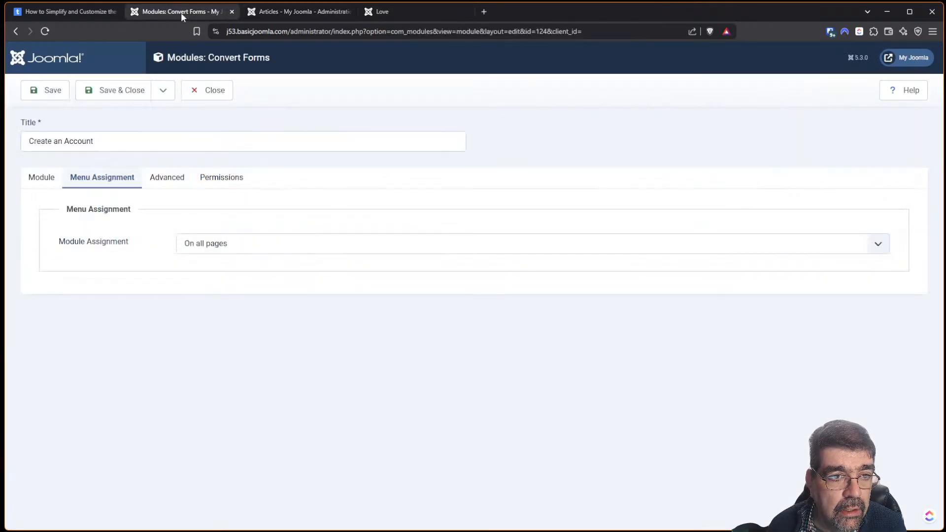
pyautogui.click(202, 91)
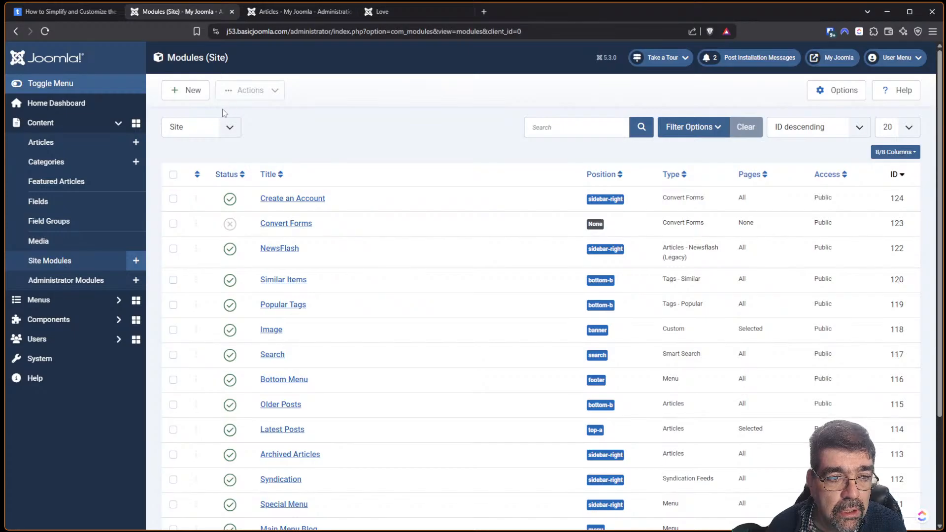
pyautogui.click(540, 127)
pyautogui.write('cus')
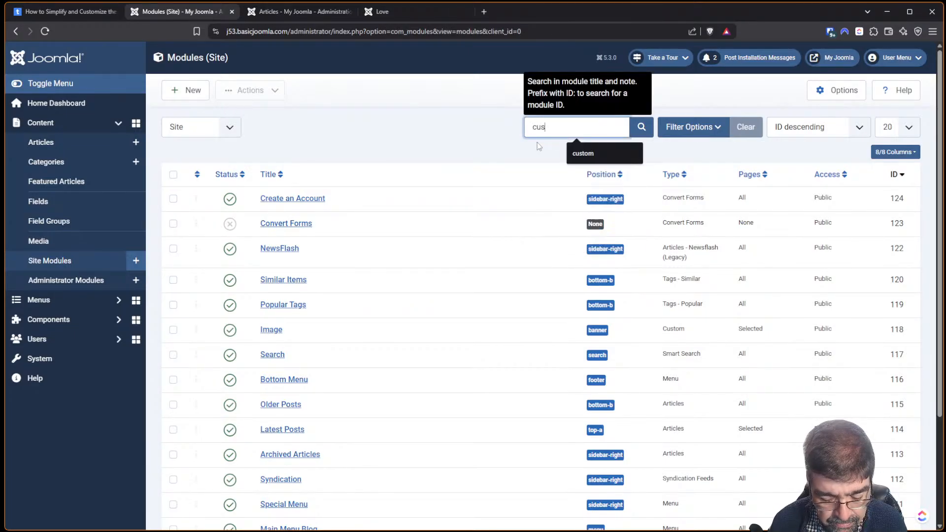
pyautogui.write('tom')
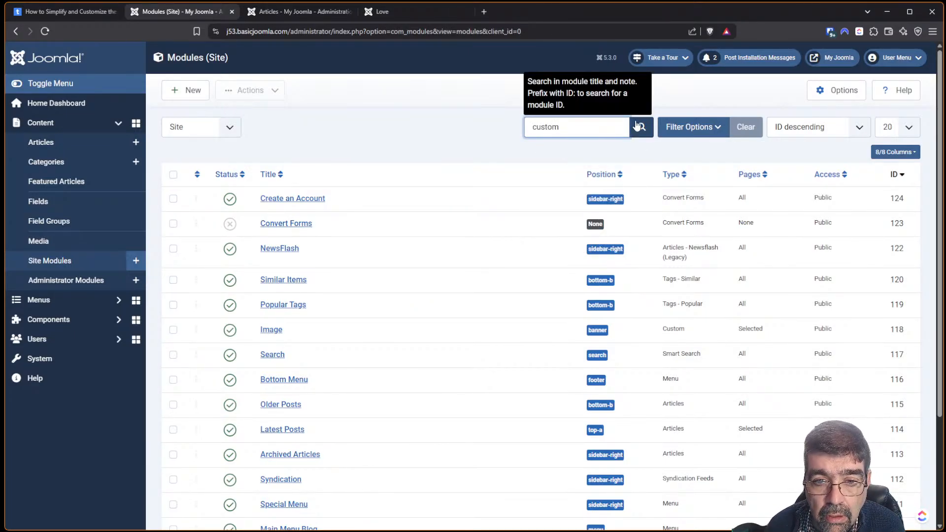
# Start a new Custom module, browse its Options, Menu Assignment and Advanced tabs, then cancel it.
pyautogui.click(189, 98)
pyautogui.click(540, 129)
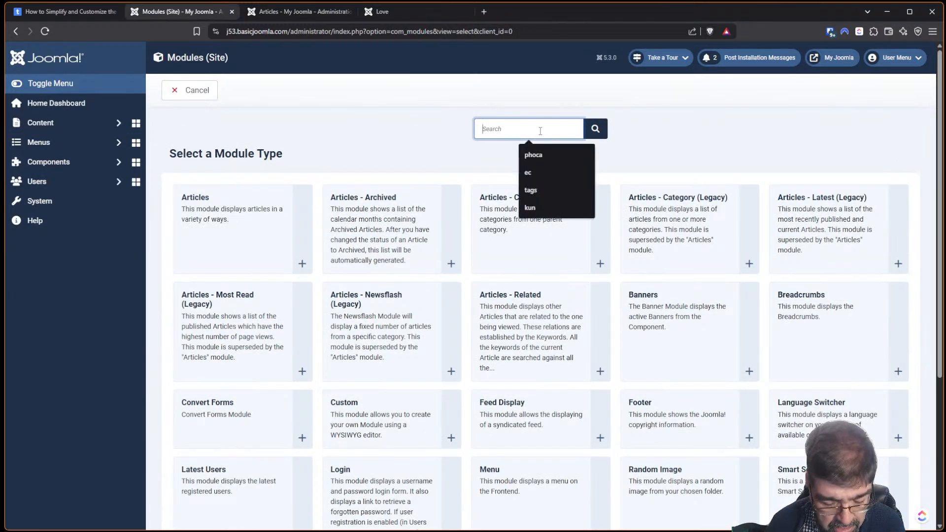
pyautogui.write('custom')
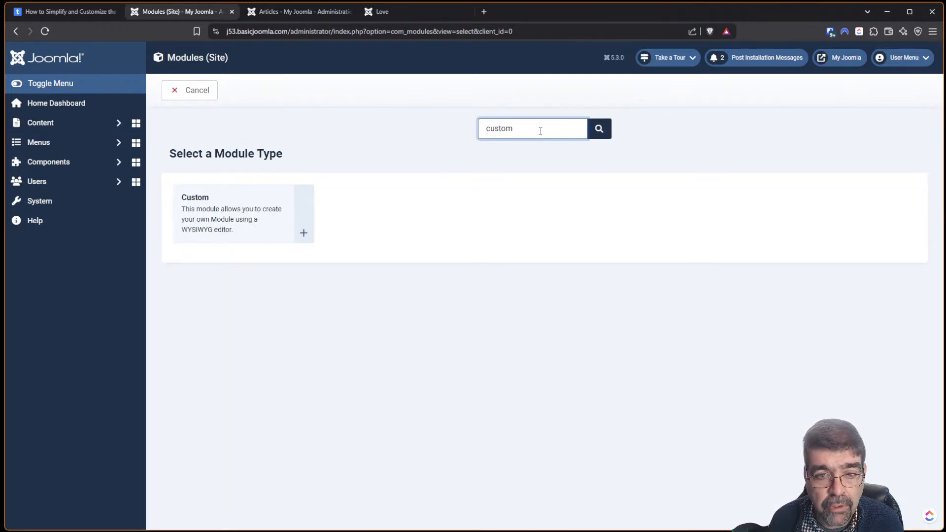
pyautogui.click(215, 202)
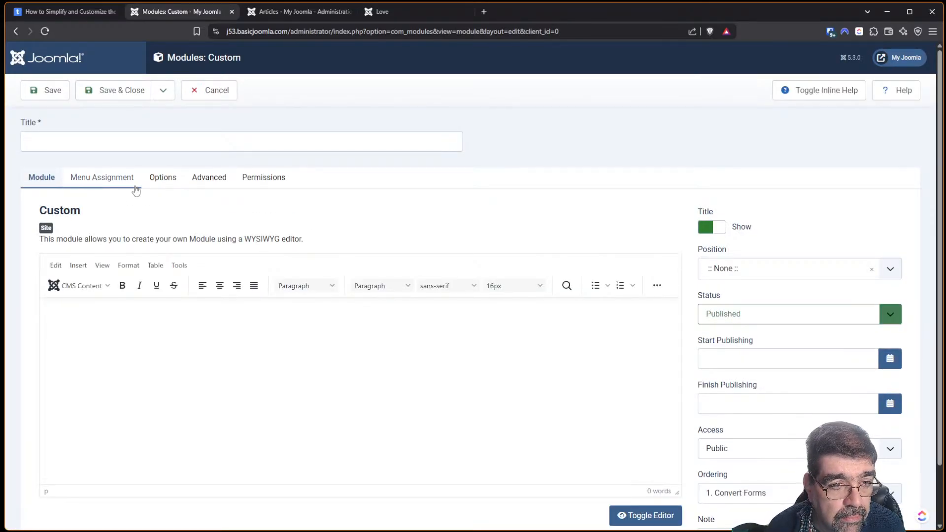
pyautogui.click(158, 182)
pyautogui.click(111, 185)
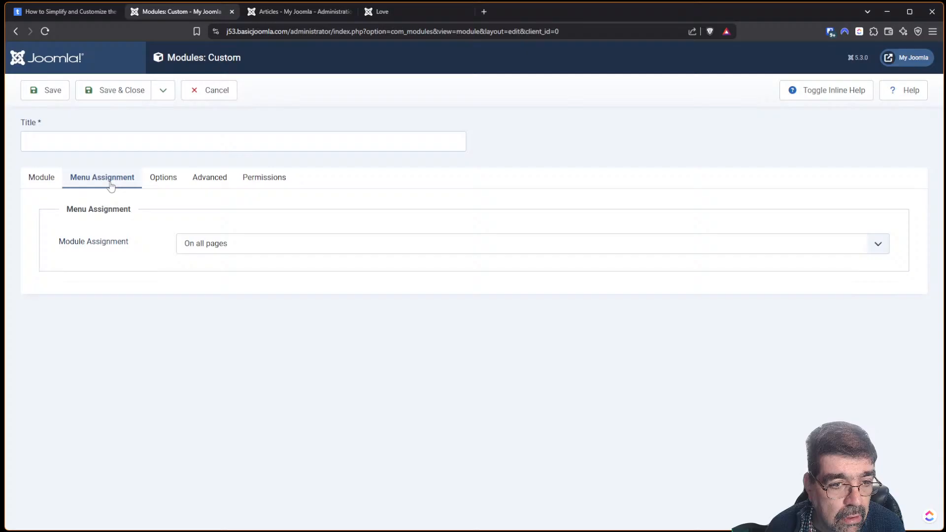
pyautogui.click(210, 178)
pyautogui.scroll(-2, 497, 286)
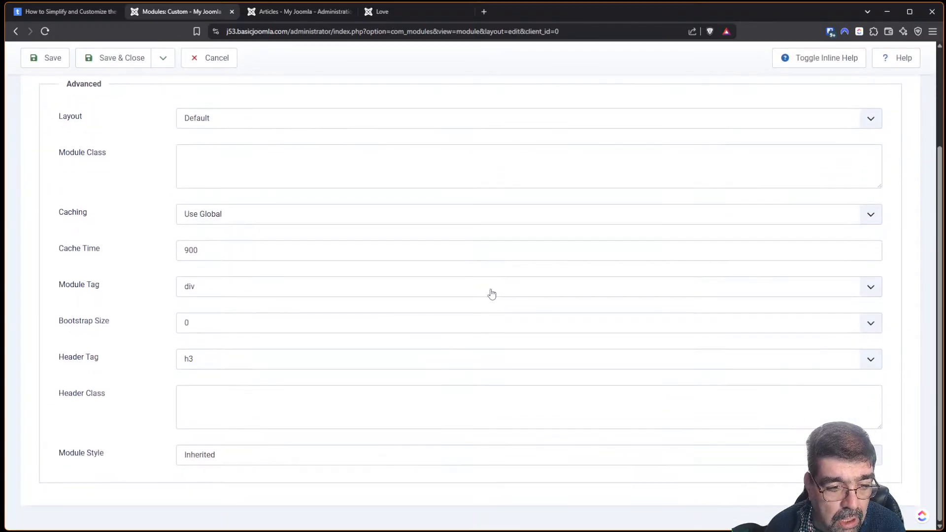
pyautogui.scroll(2, 490, 294)
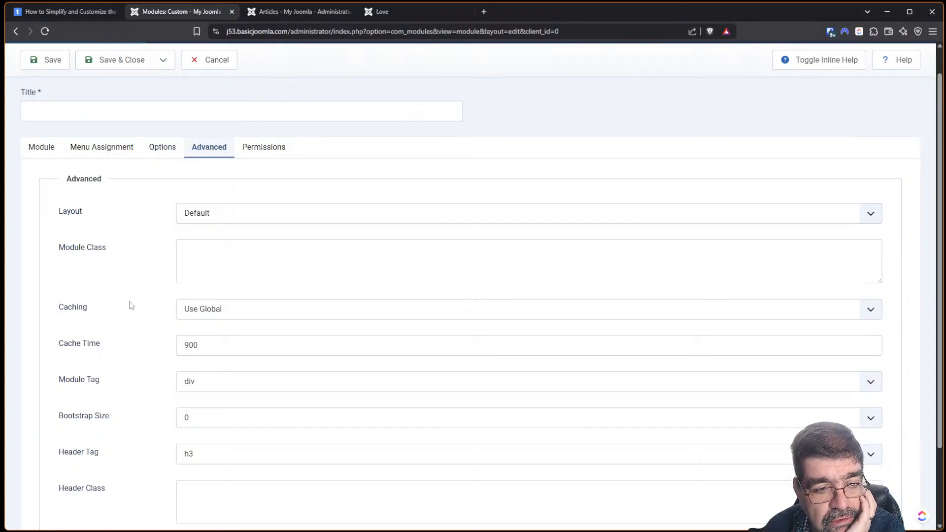
pyautogui.scroll(-2, 129, 306)
pyautogui.scroll(2, 129, 304)
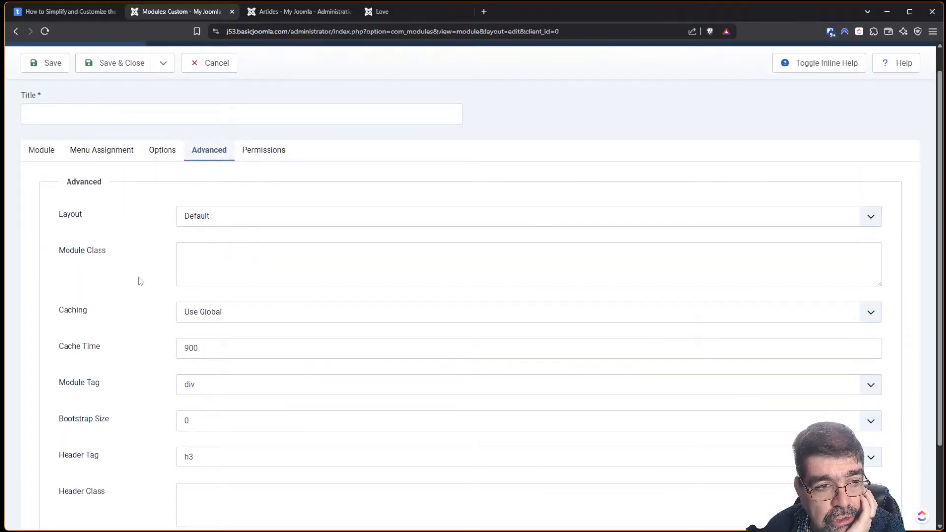
pyautogui.click(41, 151)
pyautogui.scroll(-1, 833, 212)
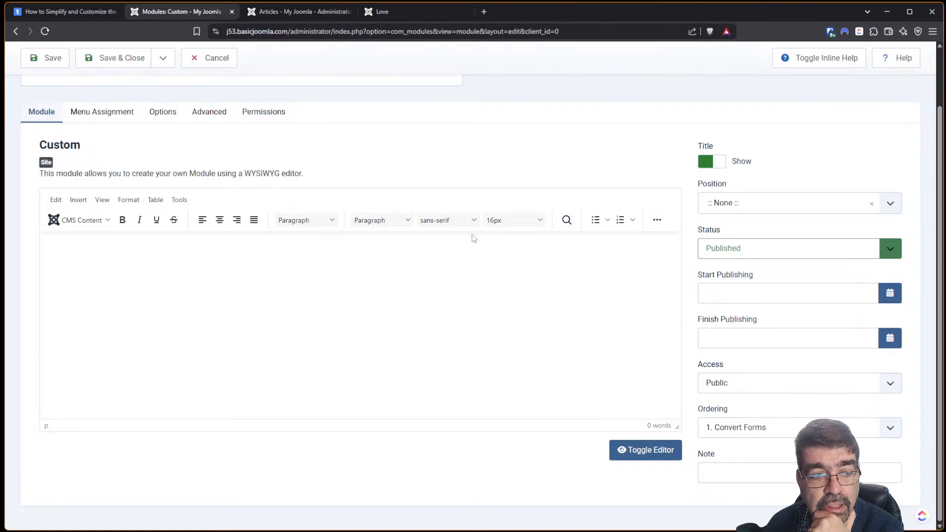
pyautogui.click(221, 67)
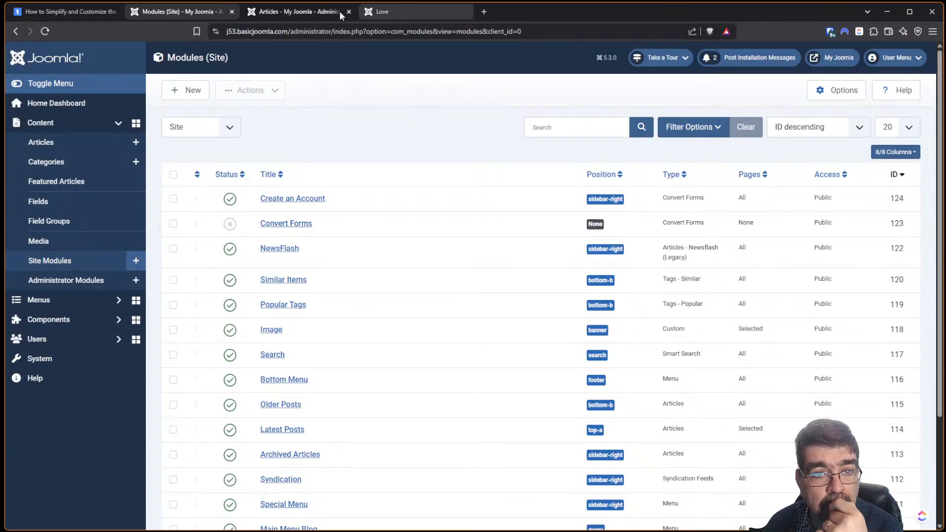
# Open the Love article and delete the {convertforms 1} tag.
pyautogui.click(299, 12)
pyautogui.click(326, 200)
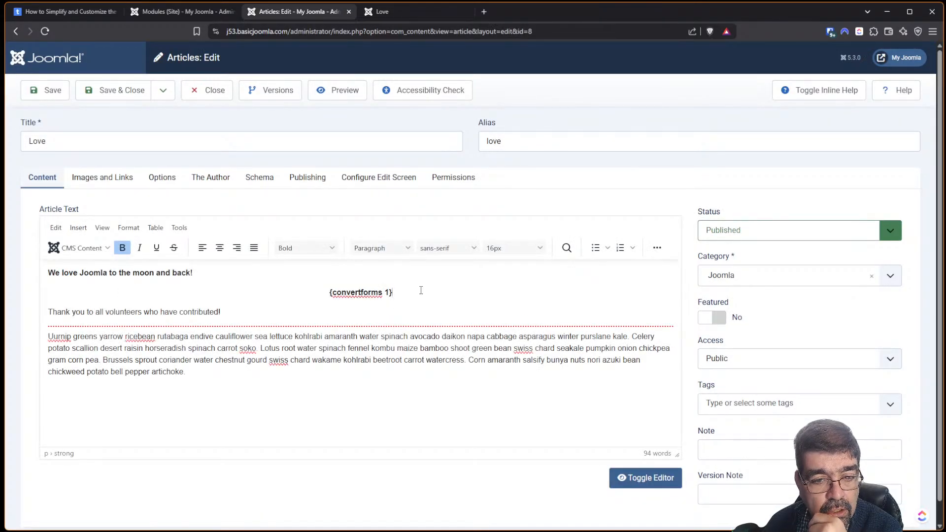
pyautogui.moveTo(420, 289); pyautogui.dragTo(311, 289)
pyautogui.press('BackSpace')
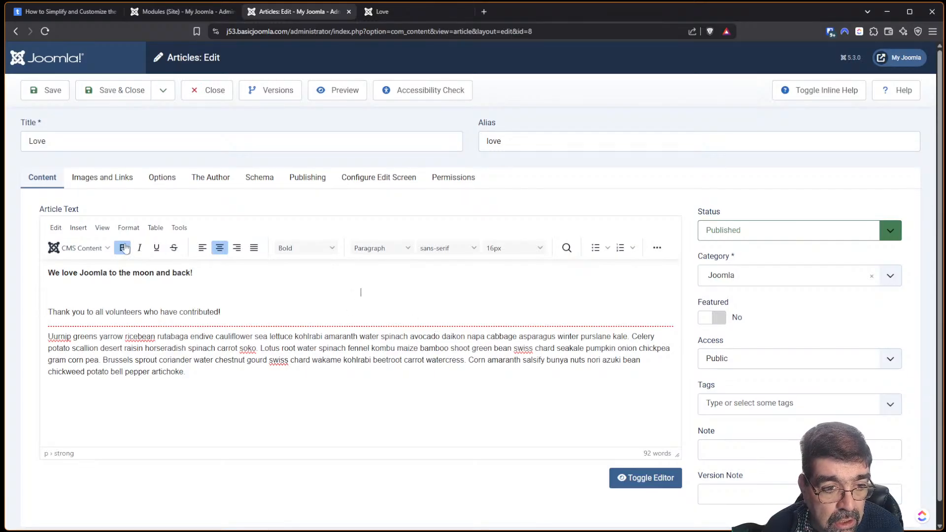
# Insert the Create an Account module via CMS Content > Module, sorting modules by ID newest first.
pyautogui.click(104, 249)
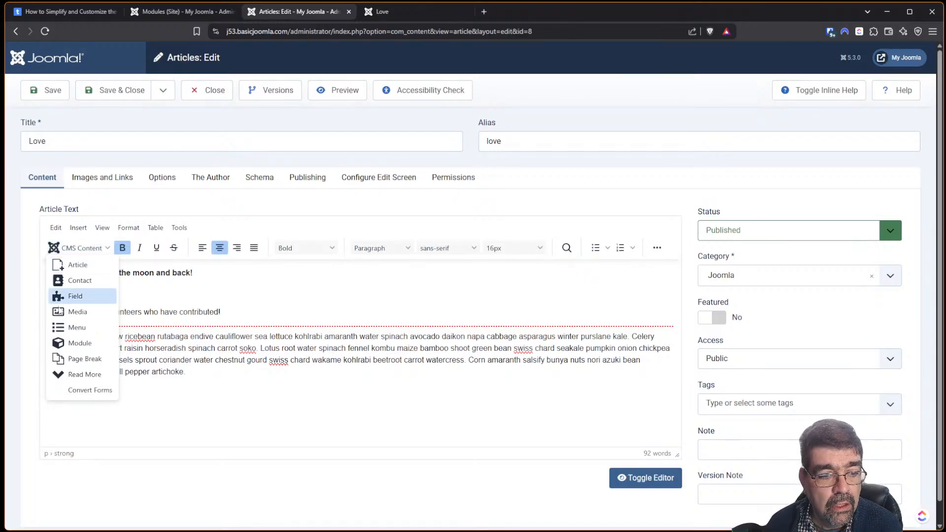
pyautogui.click(74, 345)
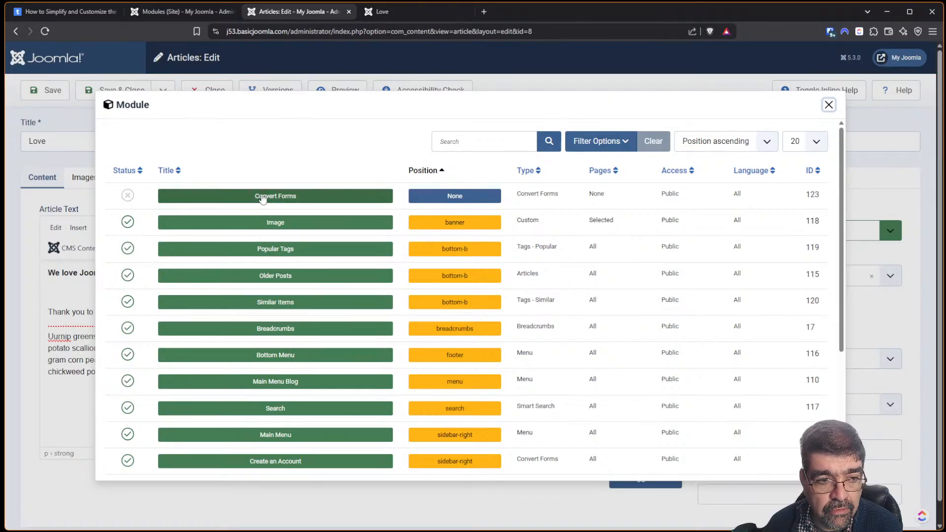
pyautogui.click(818, 173)
pyautogui.click(817, 172)
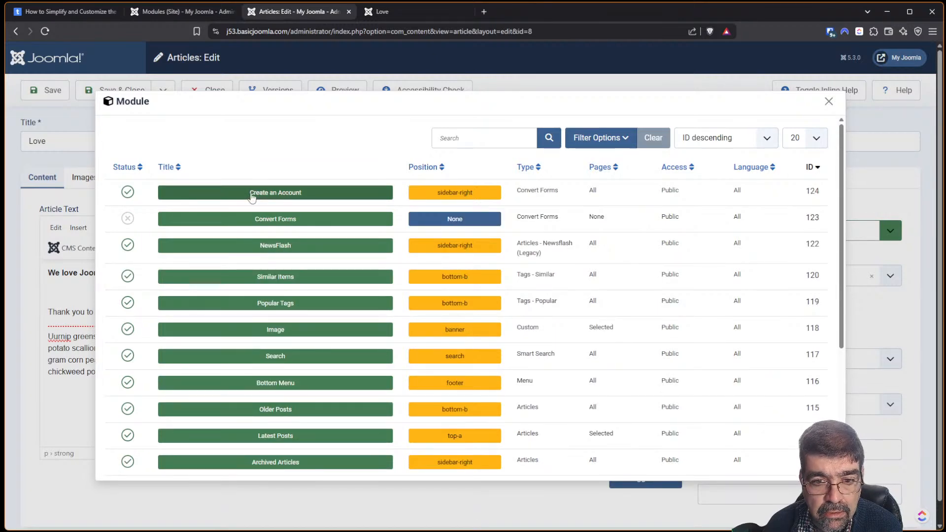
pyautogui.click(252, 193)
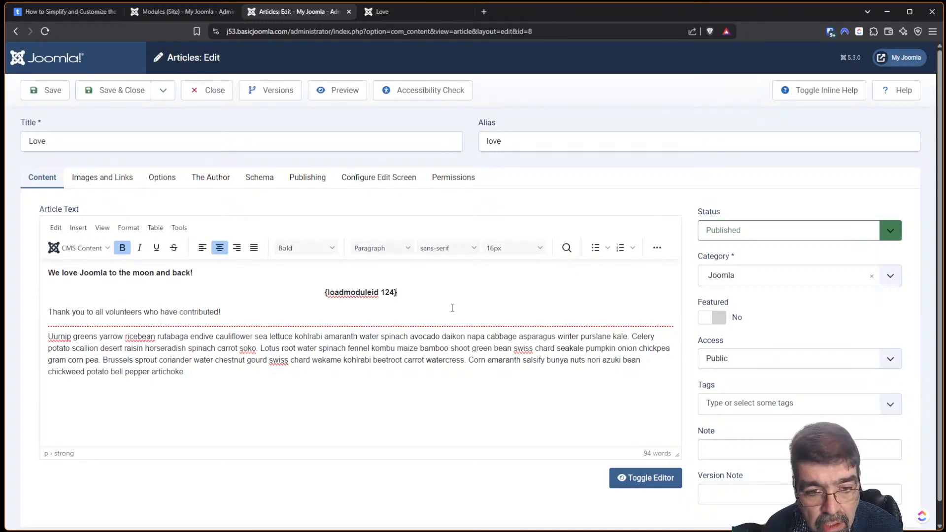
# Save the Love article, reload its site page to see the Create an Account form, then return to Site Modules.
pyautogui.click(51, 98)
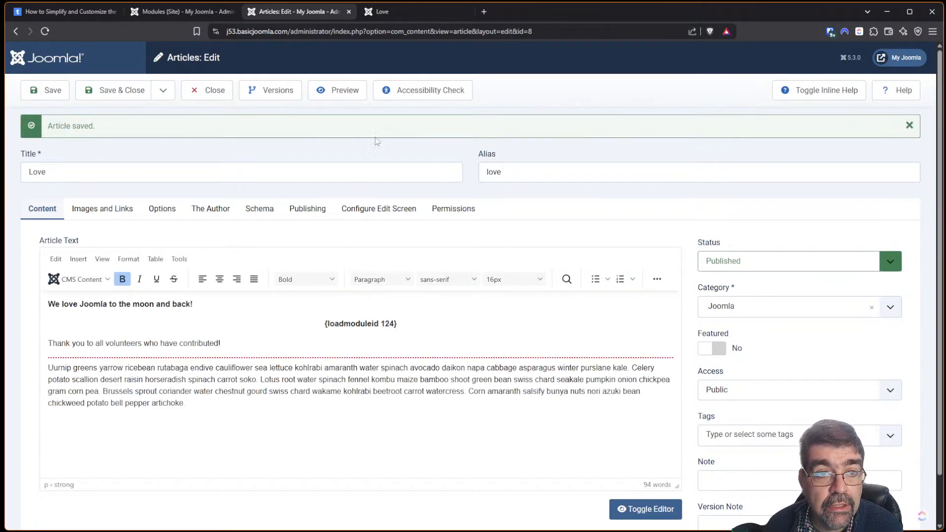
pyautogui.click(381, 12)
pyautogui.click(45, 31)
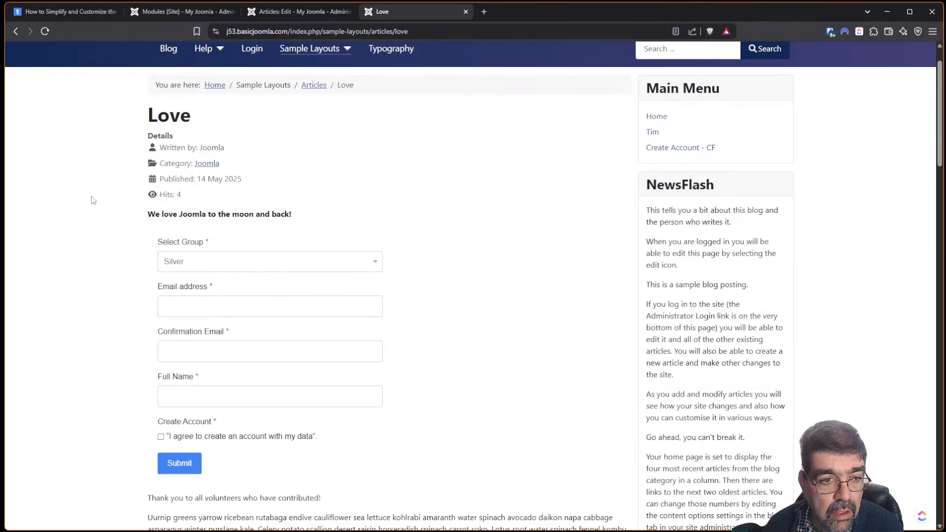
pyautogui.click(170, 12)
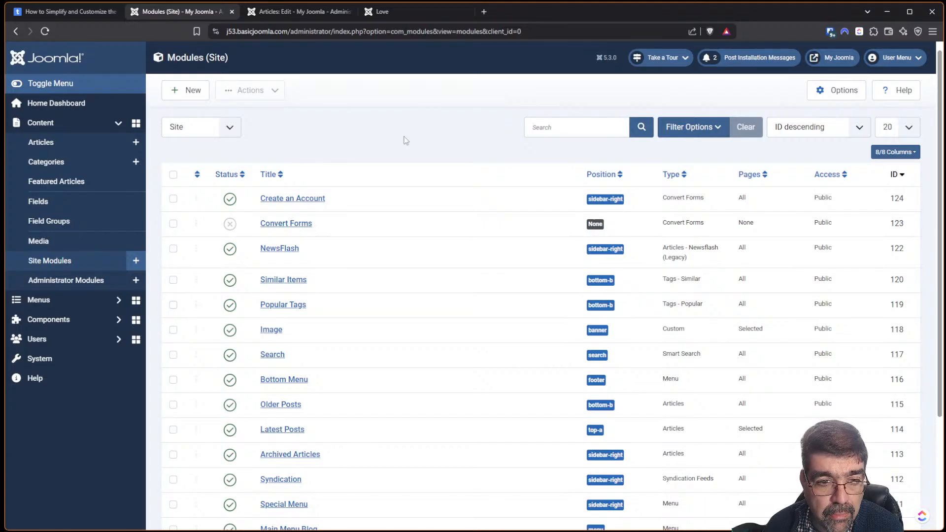
pyautogui.click(229, 200)
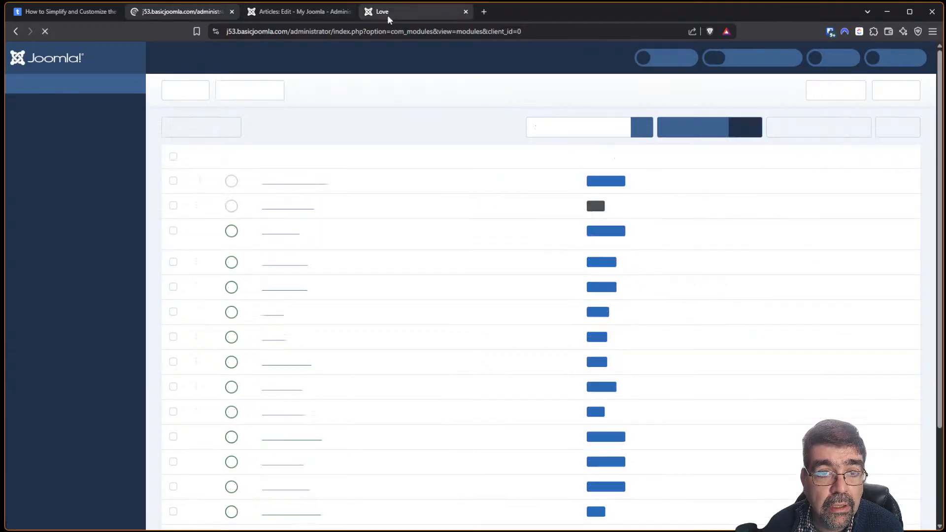
pyautogui.click(387, 14)
pyautogui.click(45, 30)
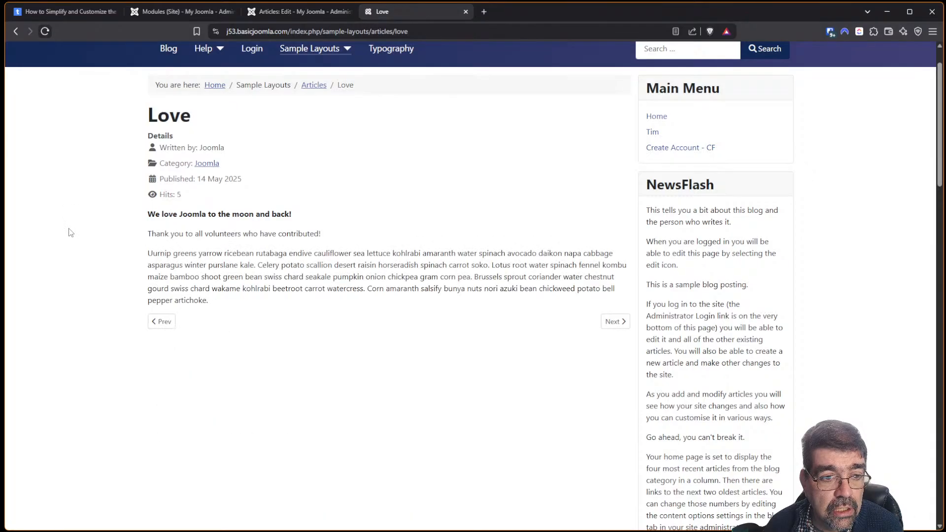
pyautogui.click(171, 12)
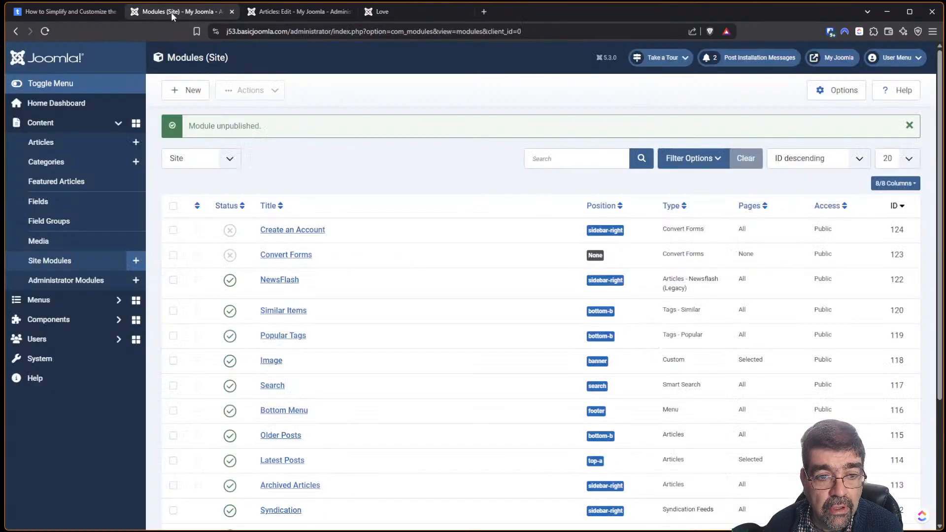
pyautogui.click(230, 230)
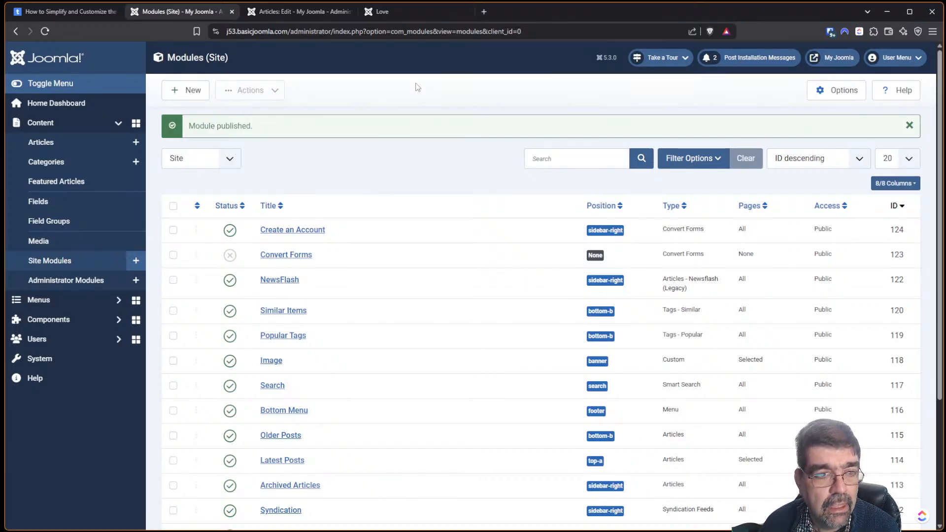
# Scroll the tassos.gr article down to its comments, then go back to the Site Modules list.
pyautogui.click(84, 15)
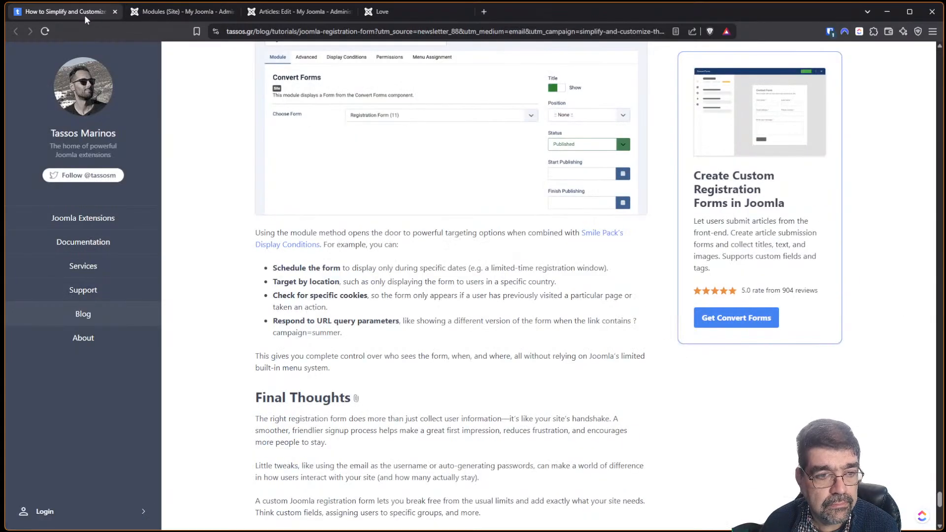
pyautogui.scroll(-2, 423, 178)
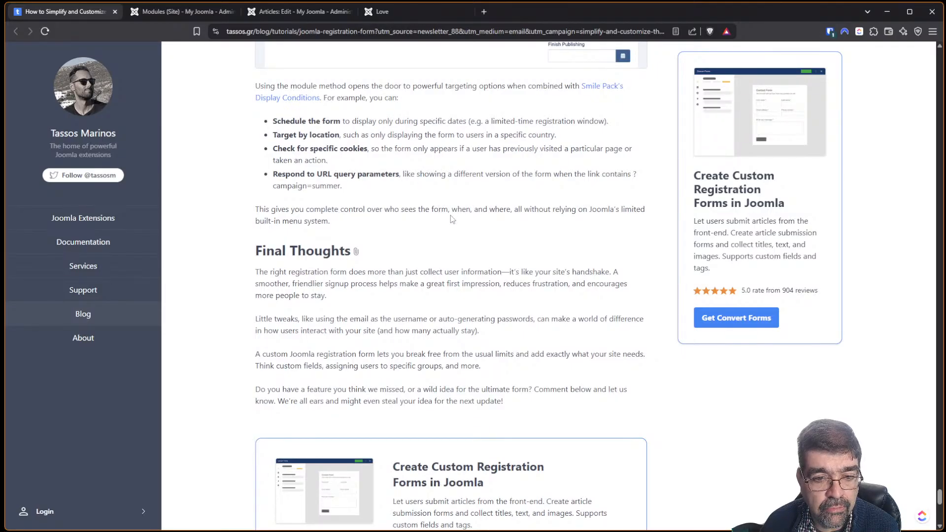
pyautogui.scroll(-4, 453, 222)
pyautogui.scroll(-3, 453, 222)
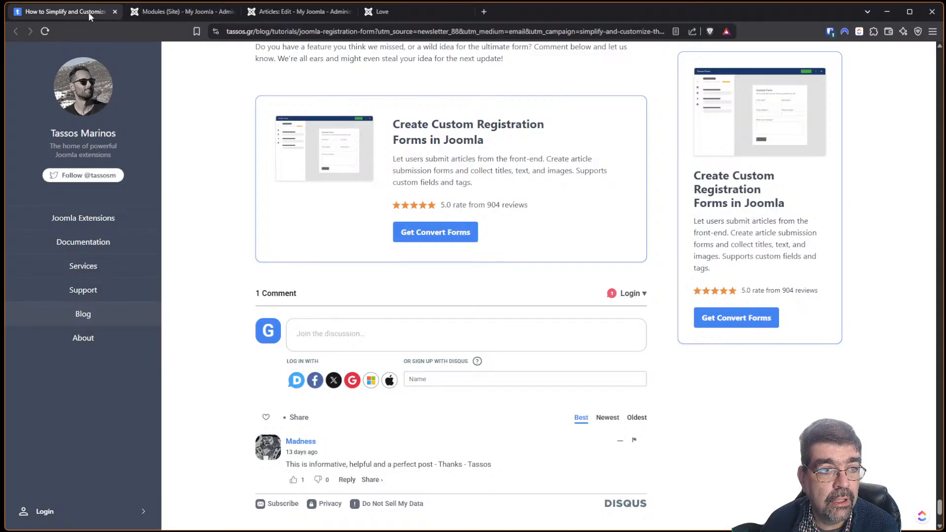
pyautogui.click(158, 18)
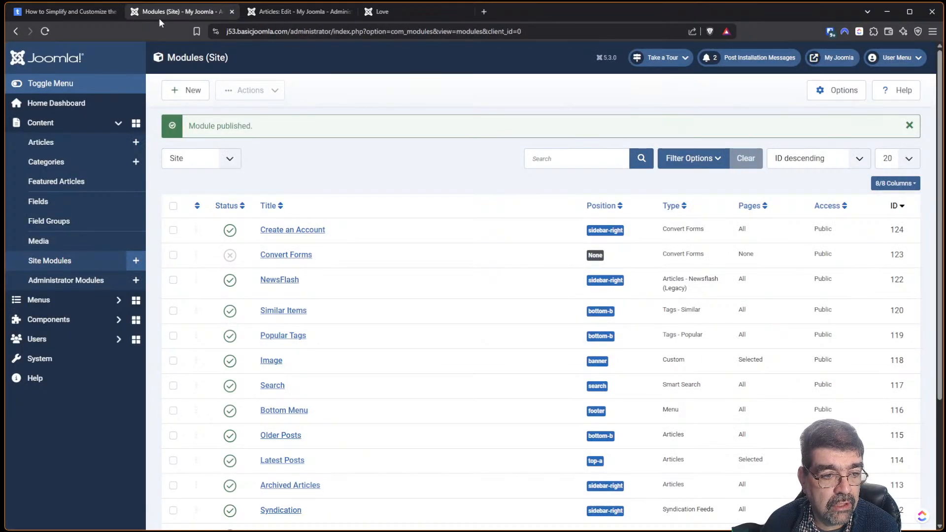
# Open the Untitled Form from Components > Convert Forms > Forms.
pyautogui.click(39, 320)
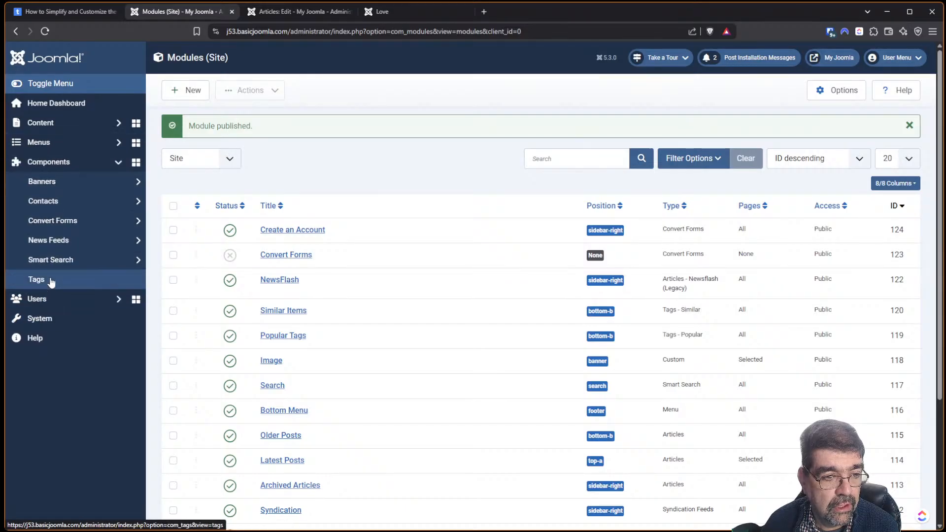
pyautogui.click(60, 220)
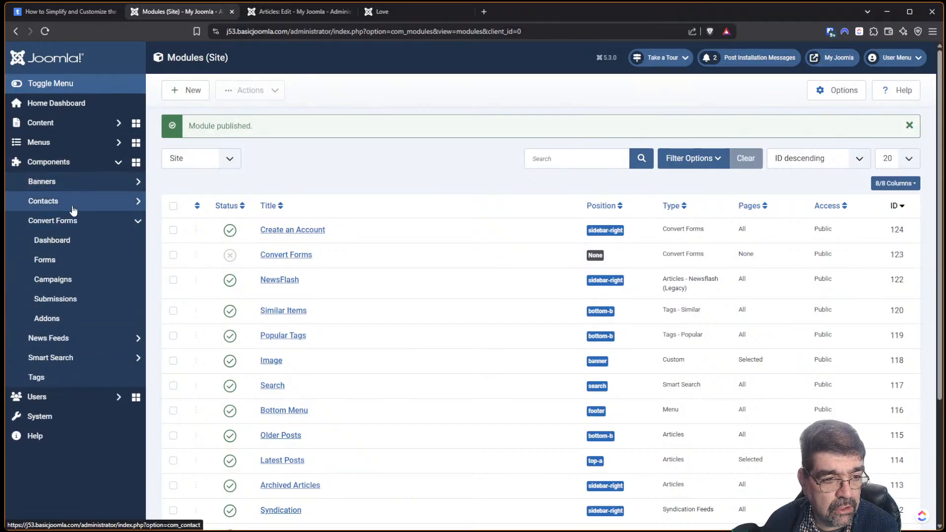
pyautogui.click(65, 262)
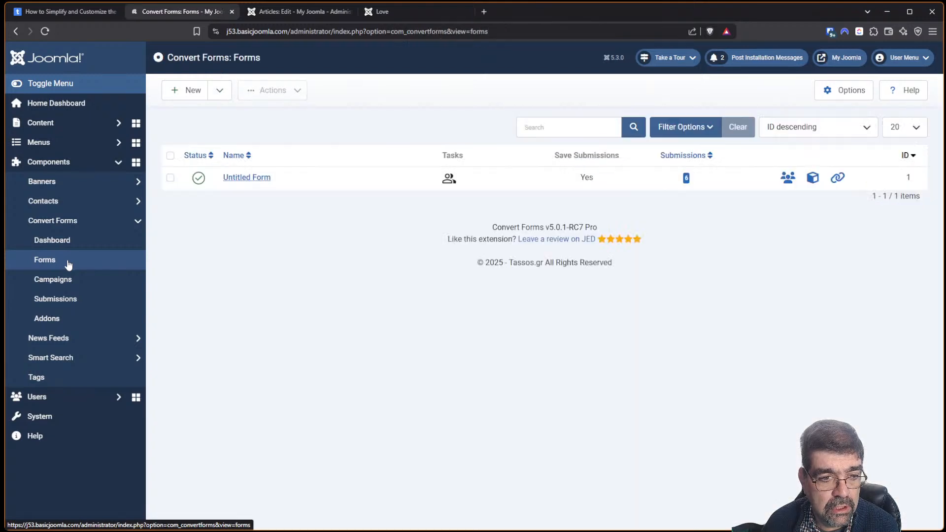
pyautogui.click(239, 178)
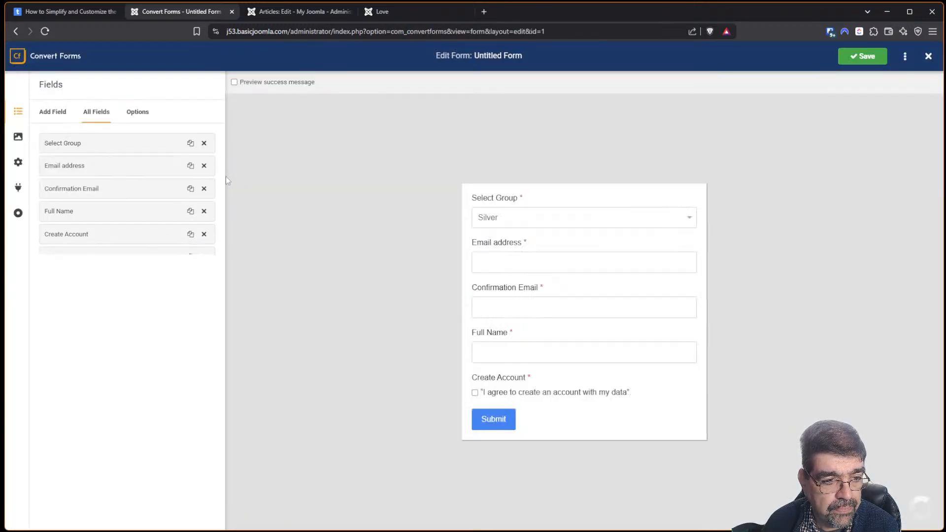
# Review the New User Account Task in the form's Tasks, then start creating a new task.
pyautogui.click(18, 188)
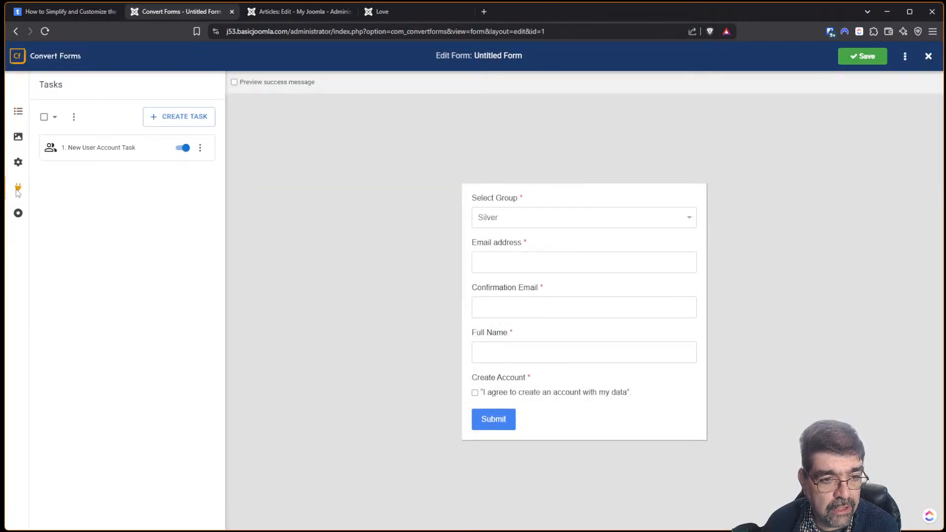
pyautogui.click(84, 155)
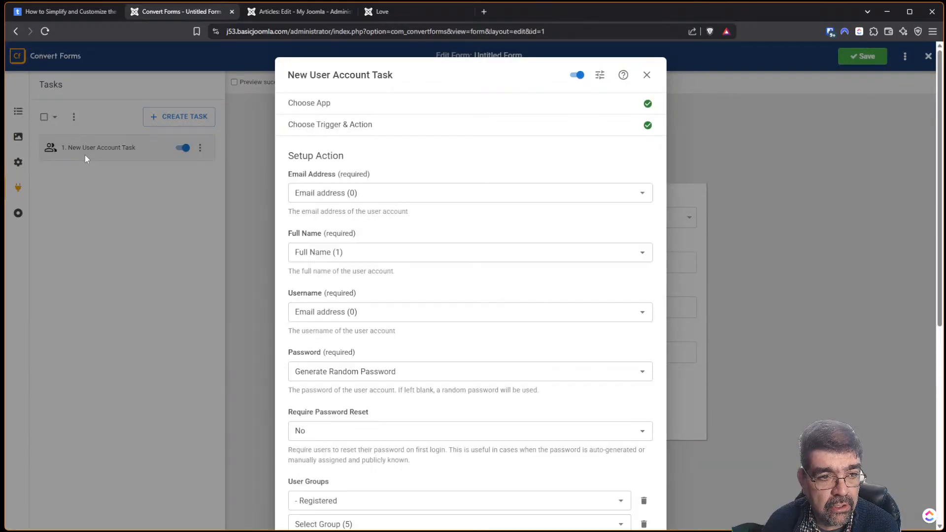
pyautogui.click(647, 75)
pyautogui.click(179, 111)
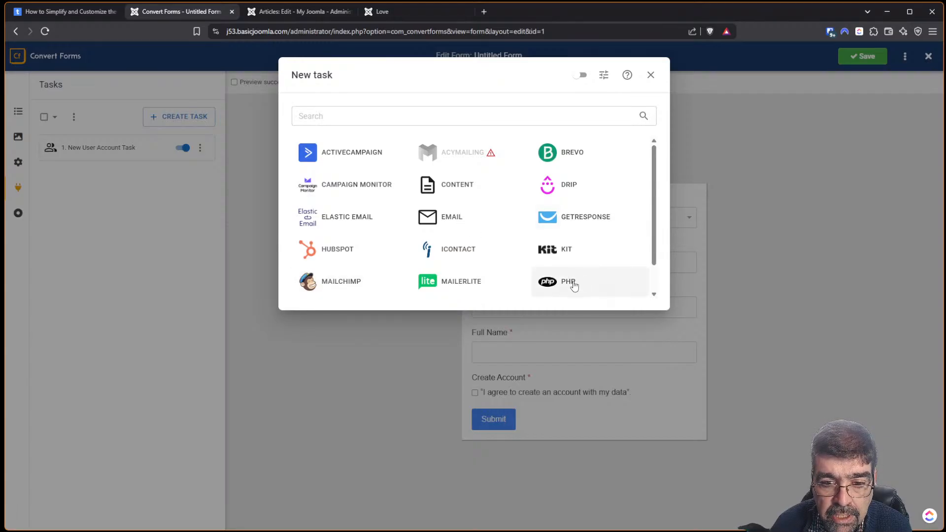
# Pick Email from the New task app list for the form.
pyautogui.scroll(-1, 574, 286)
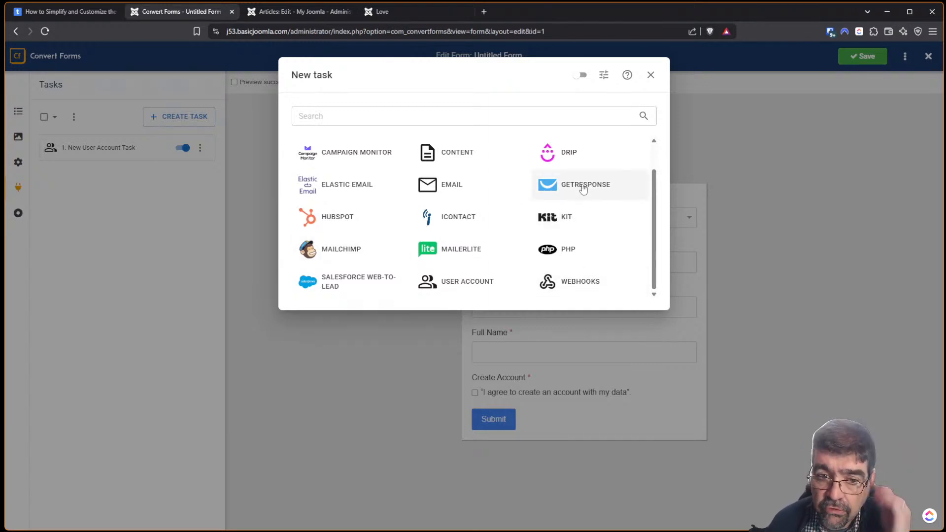
pyautogui.scroll(1, 583, 186)
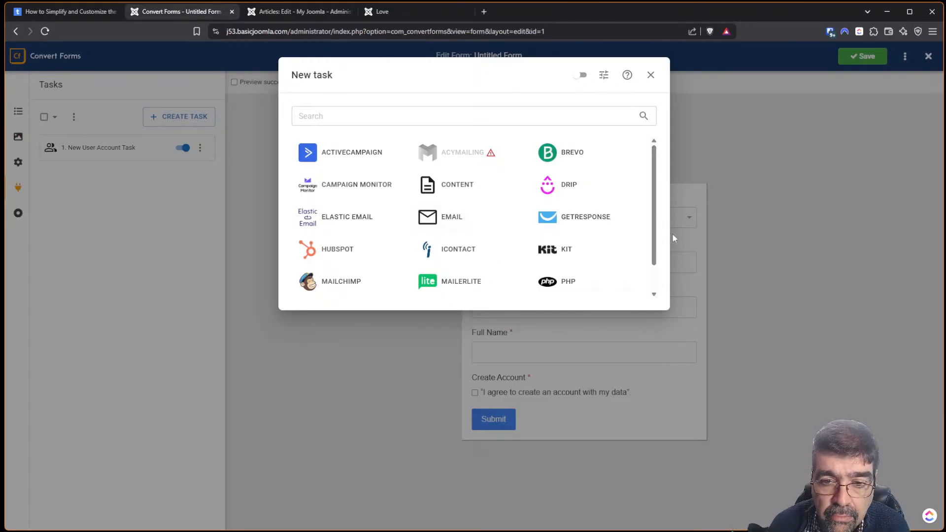
pyautogui.scroll(-1, 654, 222)
pyautogui.scroll(1, 656, 232)
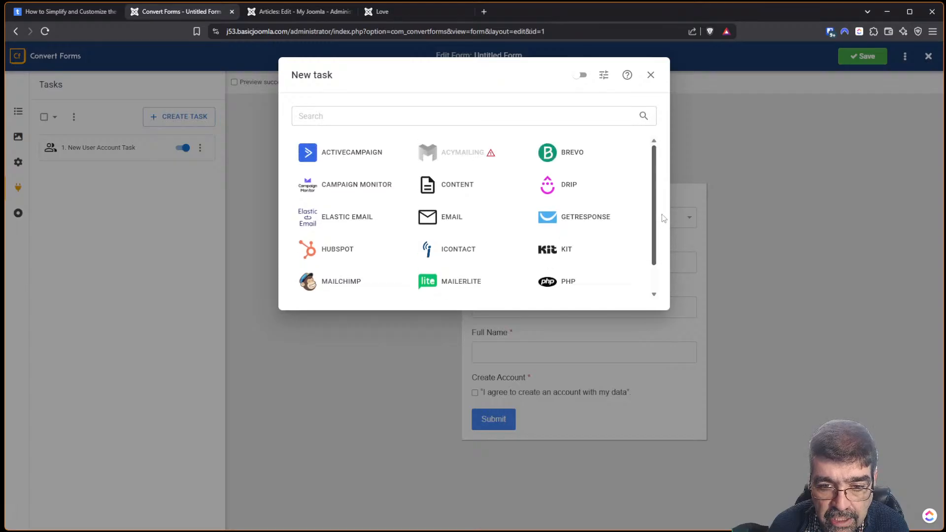
pyautogui.scroll(-1, 663, 252)
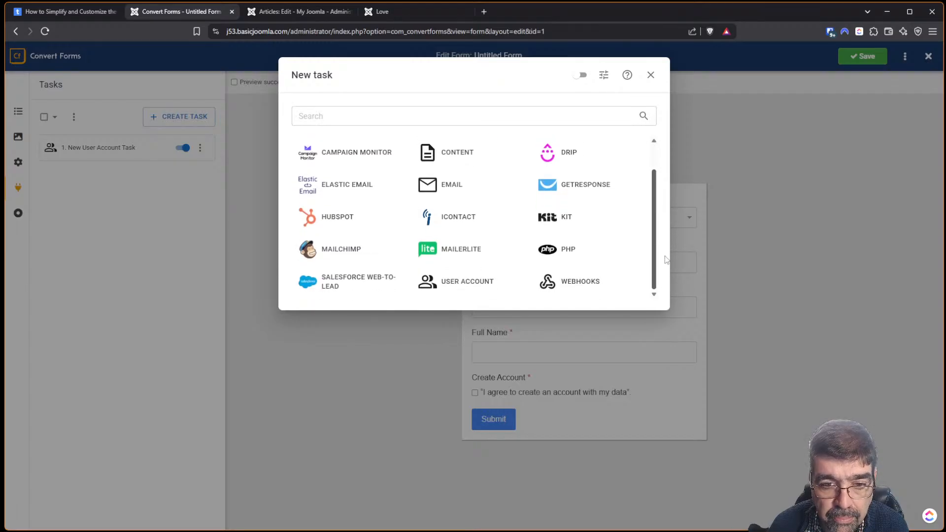
pyautogui.click(463, 183)
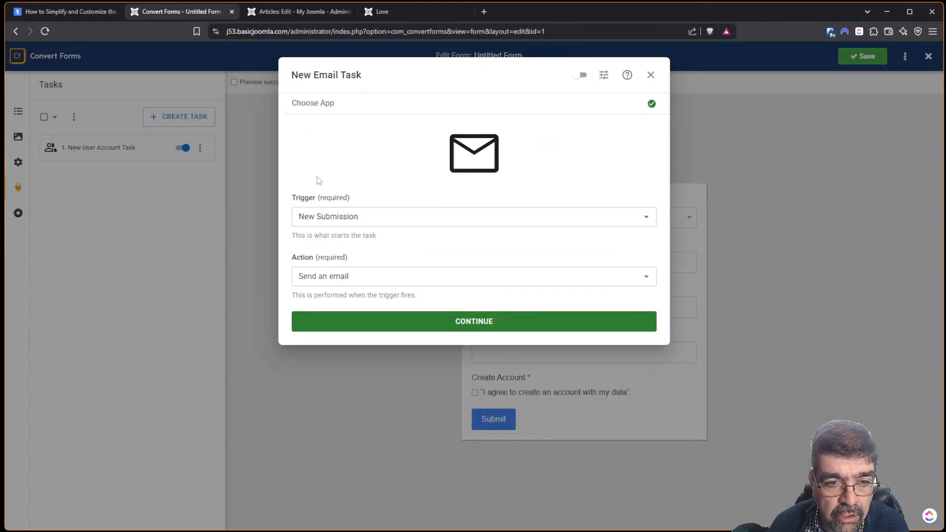
# Keep New Submission as the trigger and Send an email as the action.
pyautogui.click(330, 216)
pyautogui.click(409, 249)
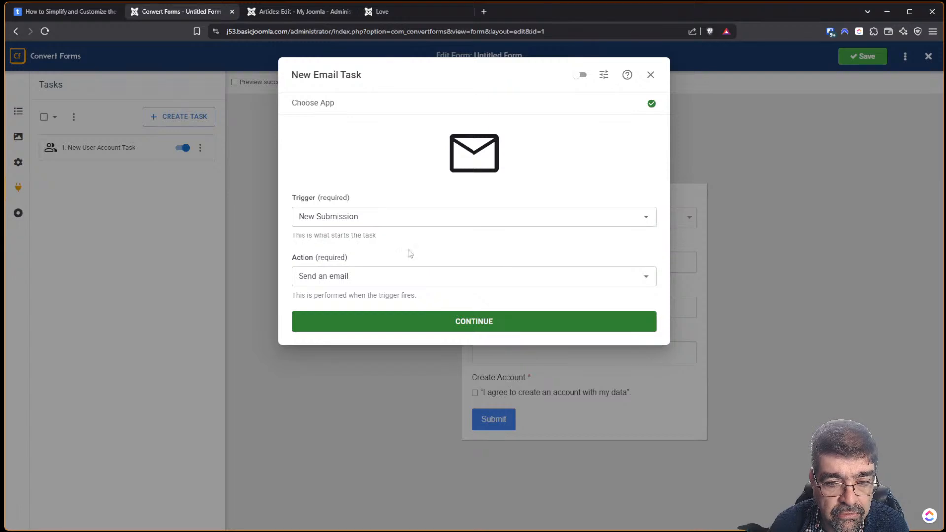
pyautogui.click(435, 268)
pyautogui.click(423, 300)
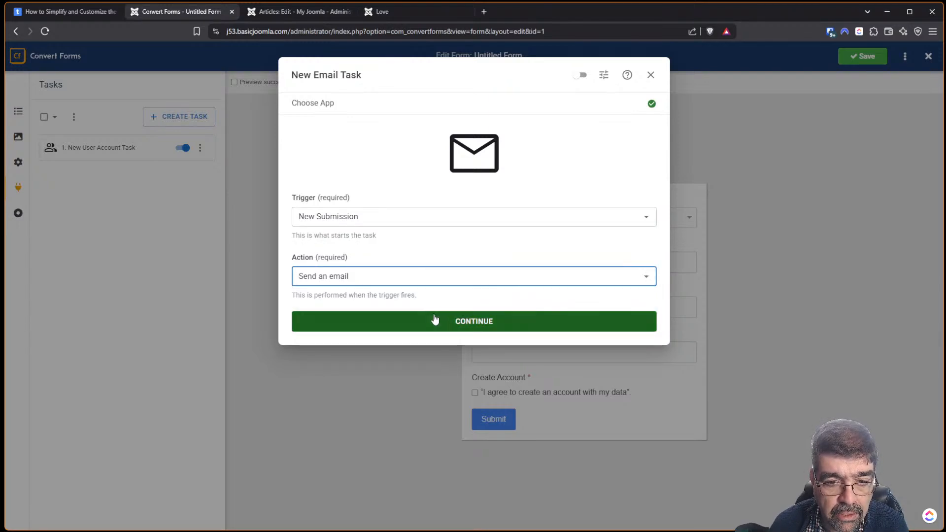
pyautogui.click(435, 321)
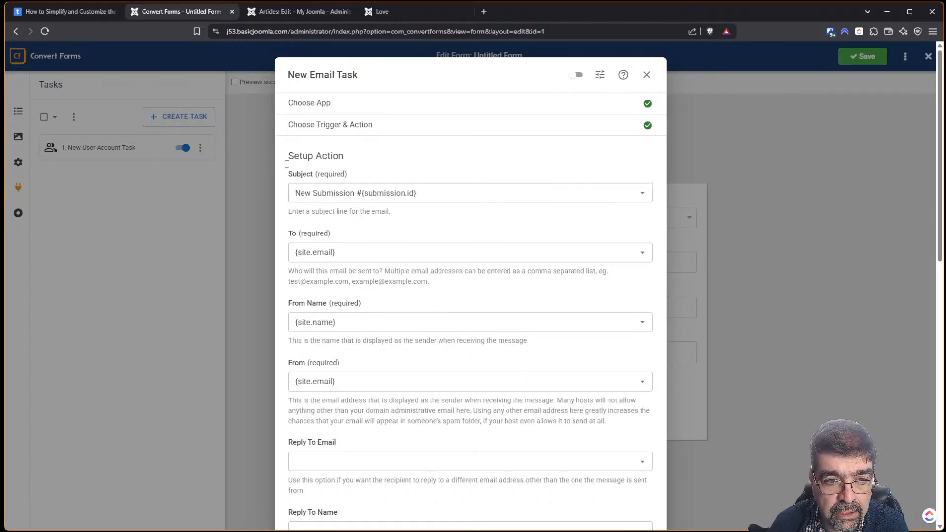
# Set the email subject to the submission ID field tag.
pyautogui.click(352, 193)
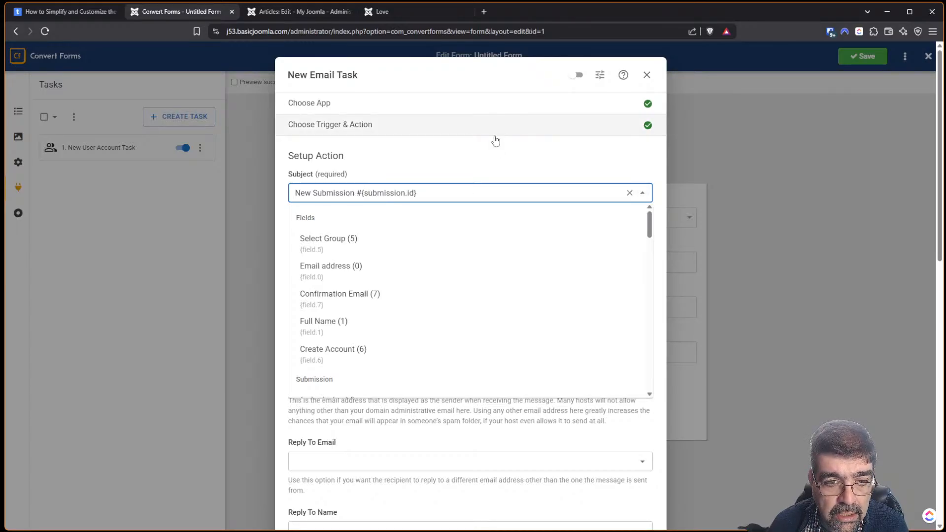
pyautogui.click(484, 196)
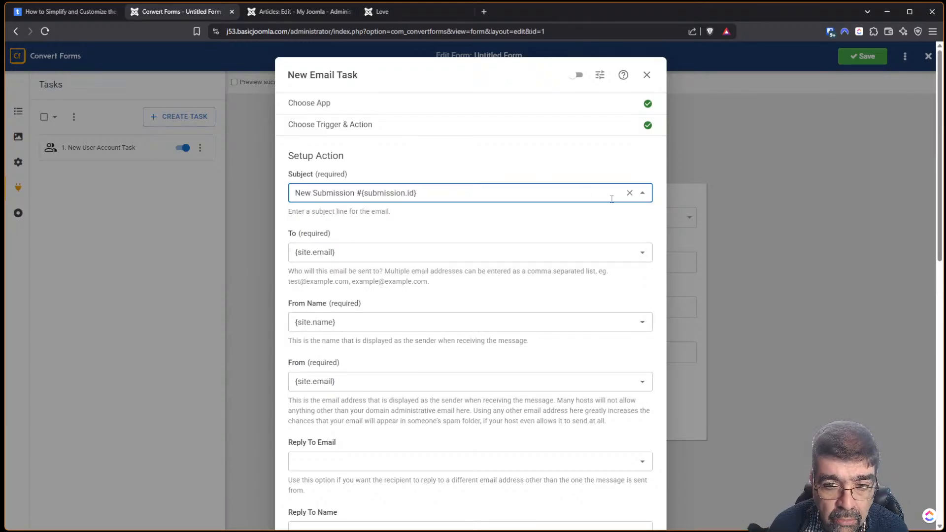
pyautogui.click(642, 193)
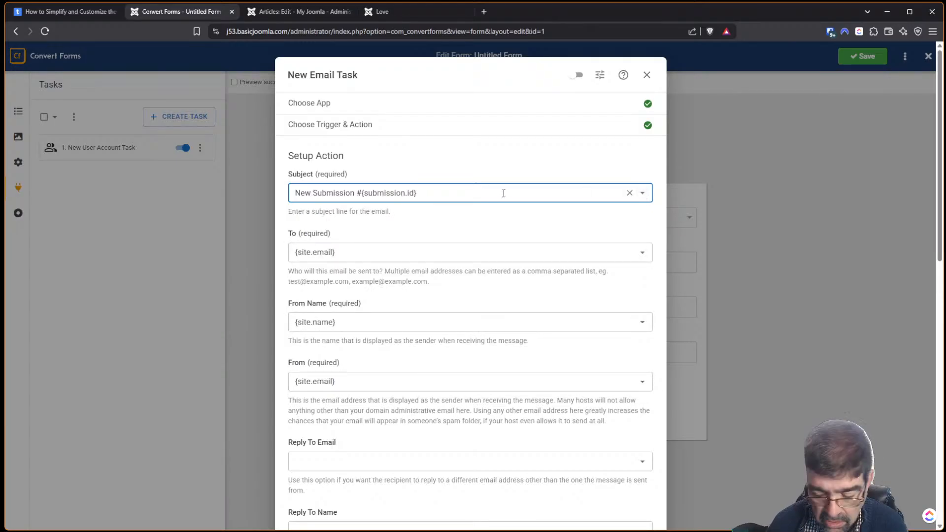
pyautogui.click(504, 193)
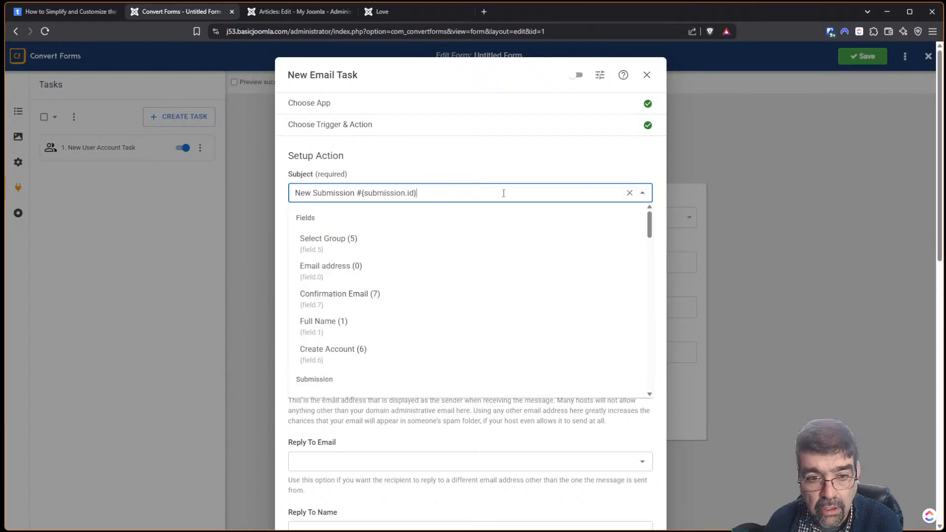
pyautogui.click(333, 244)
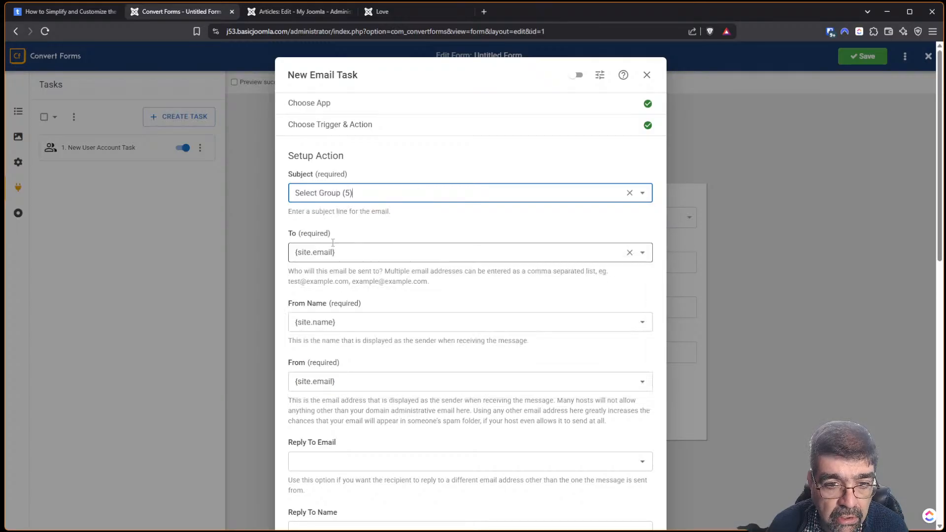
pyautogui.click(328, 193)
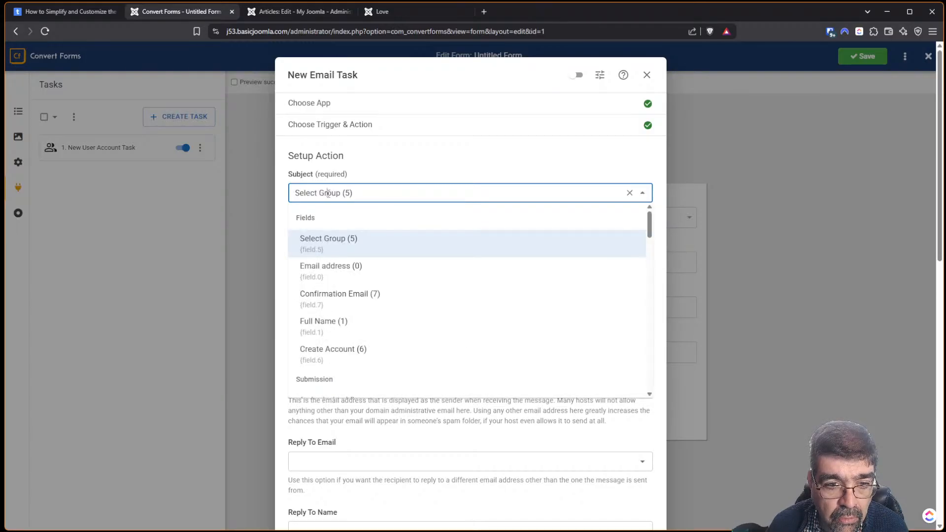
pyautogui.click(629, 193)
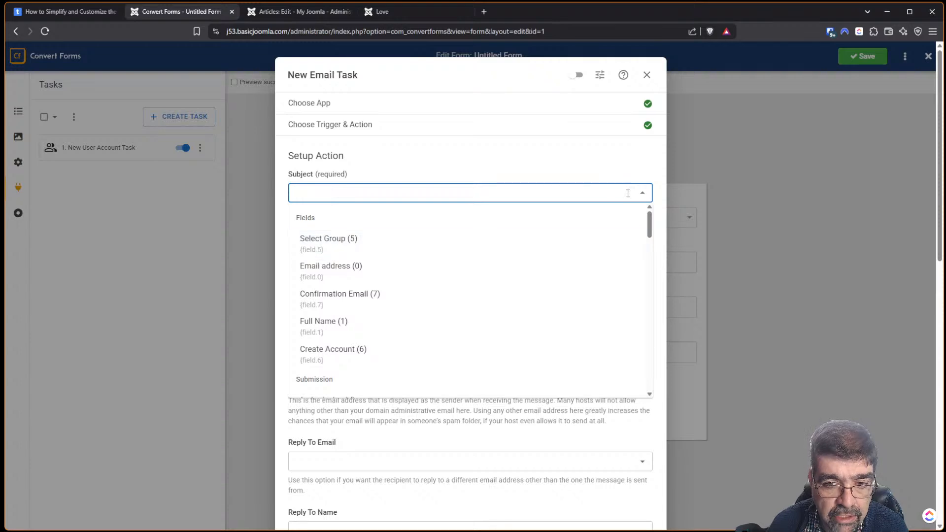
pyautogui.click(642, 194)
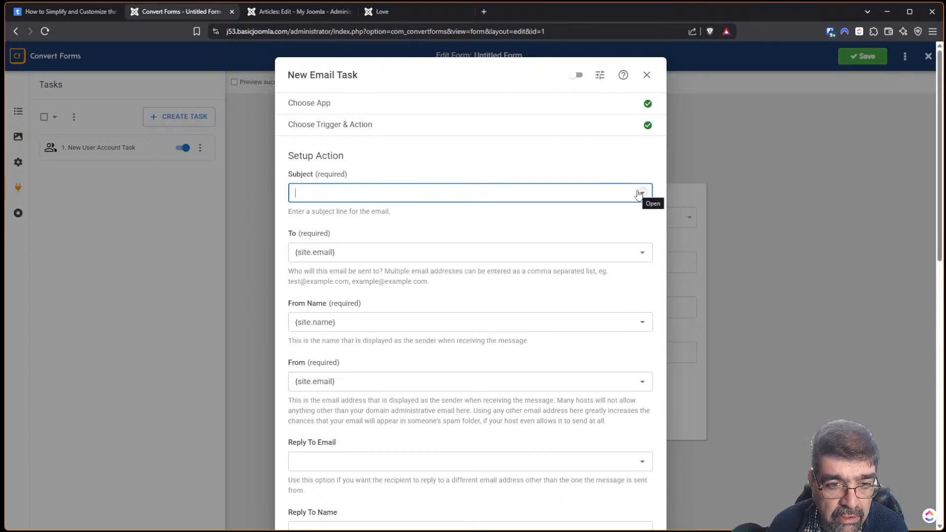
pyautogui.click(641, 193)
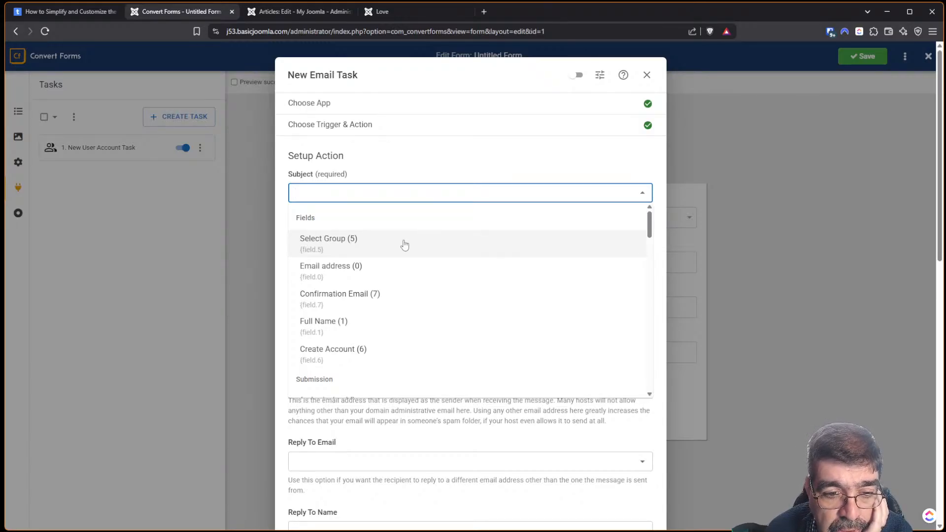
pyautogui.scroll(-3, 402, 259)
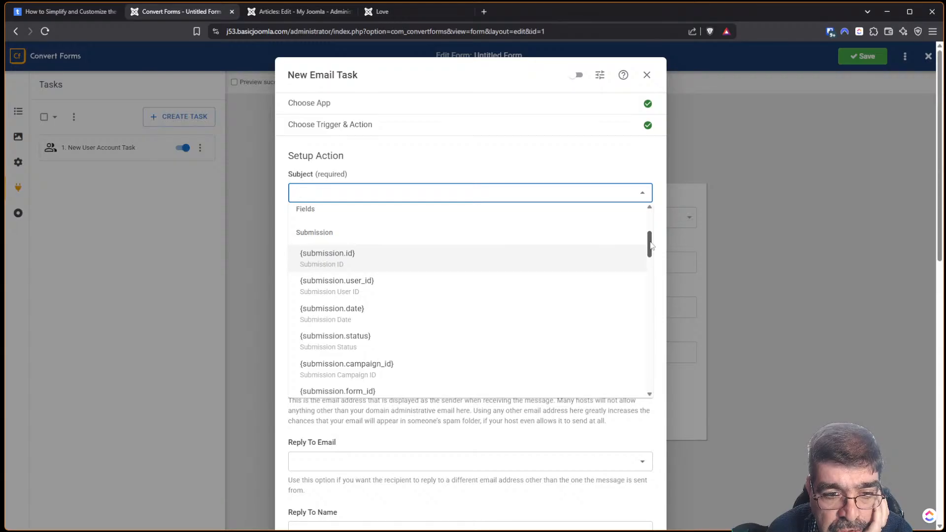
pyautogui.moveTo(651, 245)
pyautogui.mouseDown()
pyautogui.moveTo(650, 284)
pyautogui.moveTo(651, 244)
pyautogui.mouseUp()
pyautogui.click(334, 313)
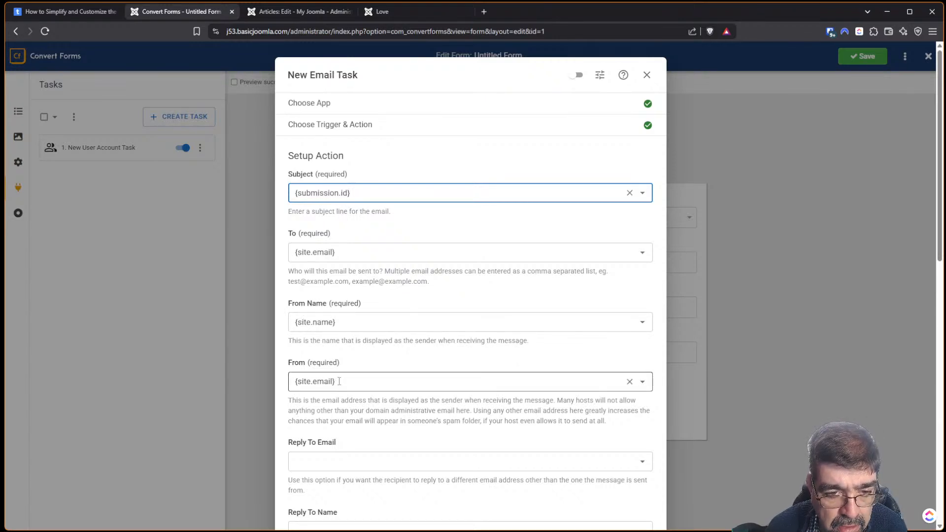
# Review the email body section of the new task.
pyautogui.scroll(-3, 432, 331)
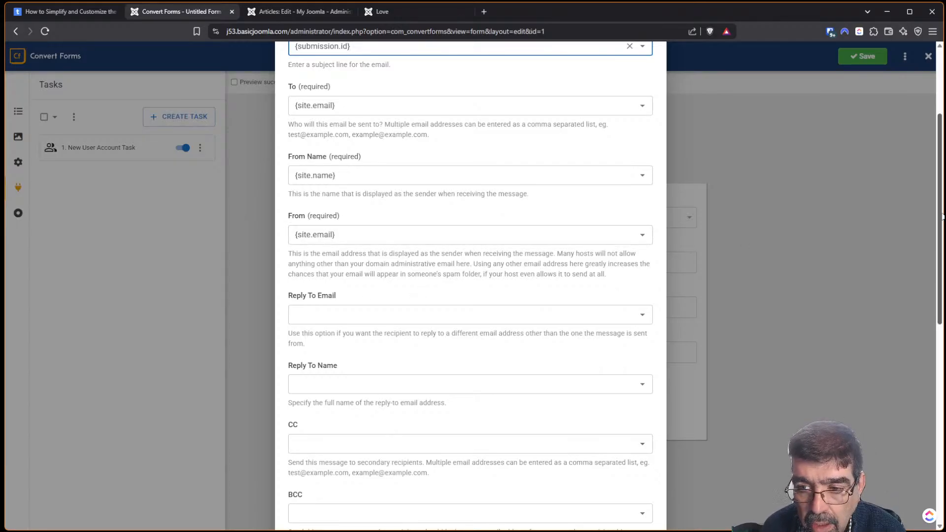
pyautogui.moveTo(942, 217); pyautogui.dragTo(867, 367)
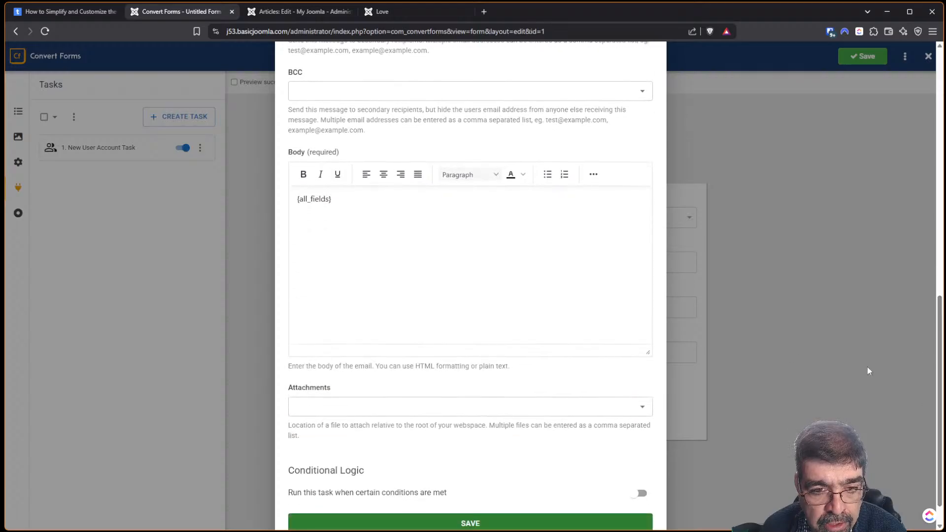
pyautogui.click(363, 251)
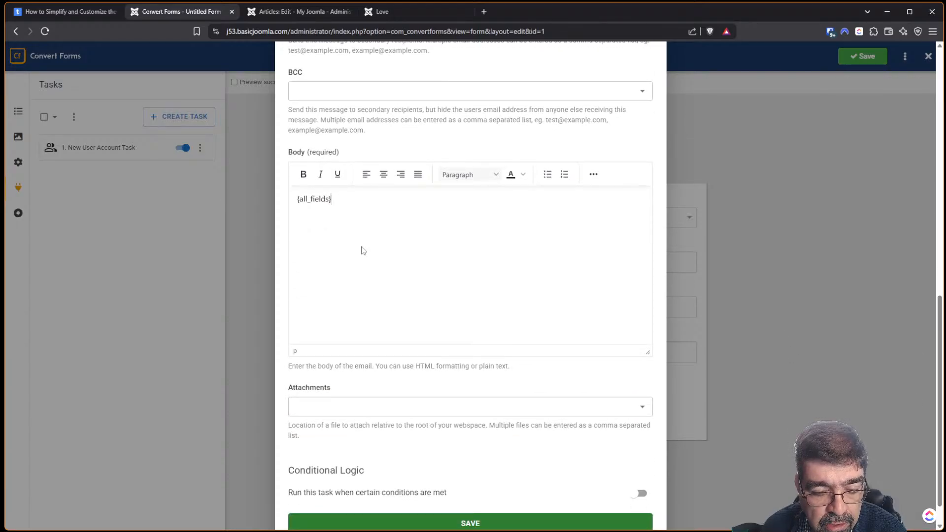
pyautogui.scroll(-2, 363, 250)
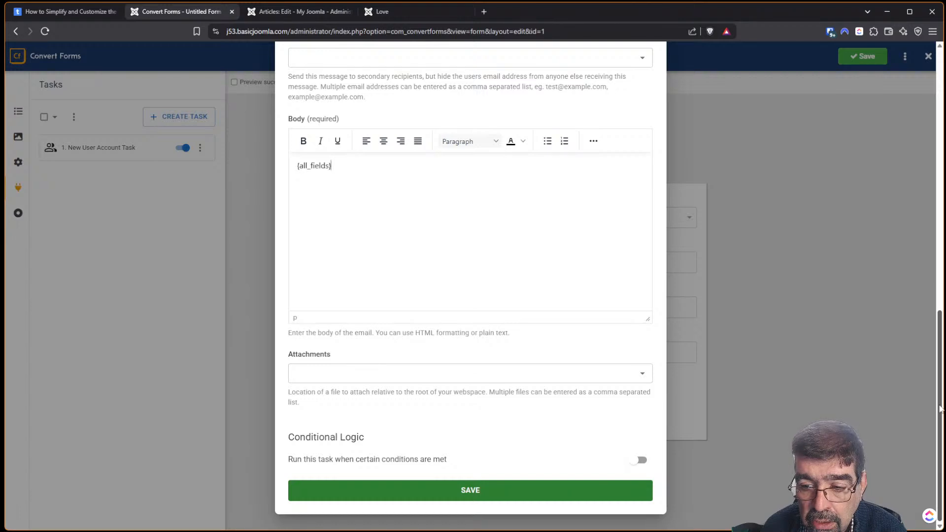
pyautogui.moveTo(941, 409); pyautogui.dragTo(940, 356)
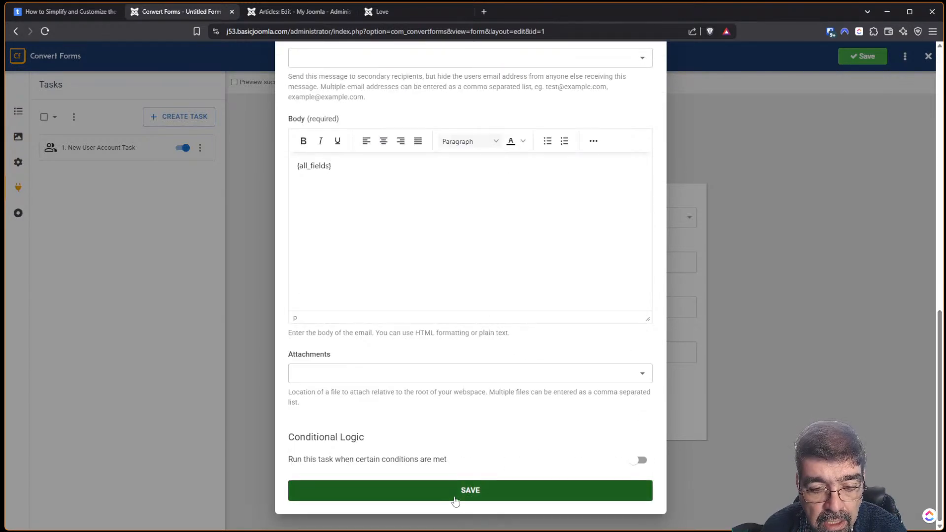
pyautogui.moveTo(940, 387); pyautogui.dragTo(940, 123)
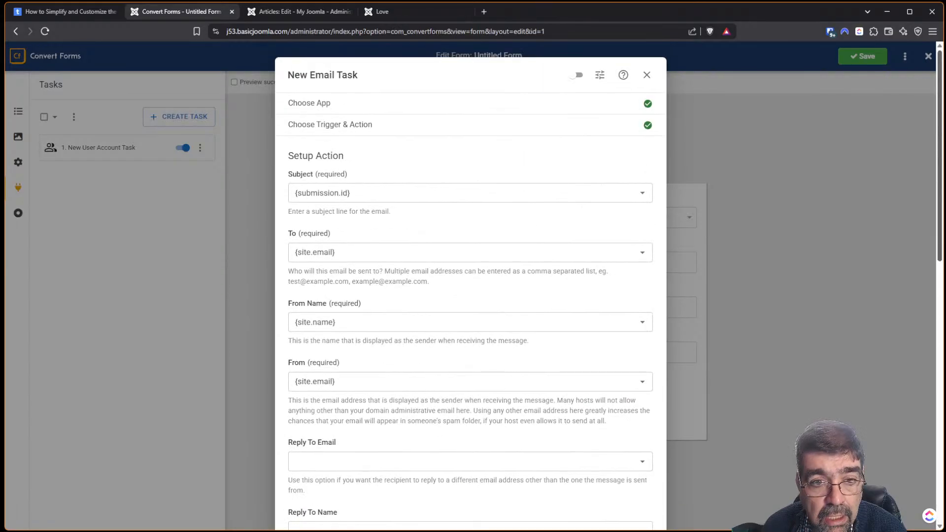
# Rename the task from New Email Task to 'Email Submitter'.
pyautogui.click(324, 74)
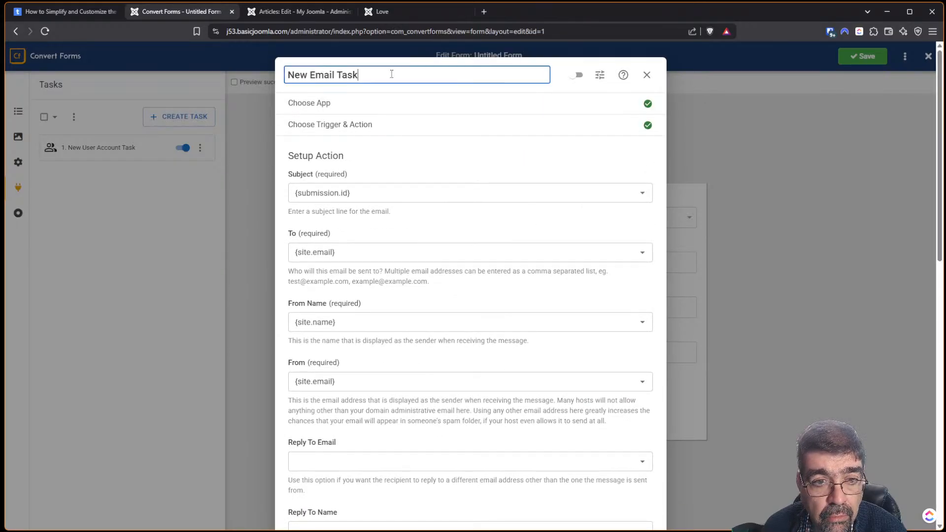
pyautogui.moveTo(391, 74); pyautogui.dragTo(260, 71)
pyautogui.write('Em')
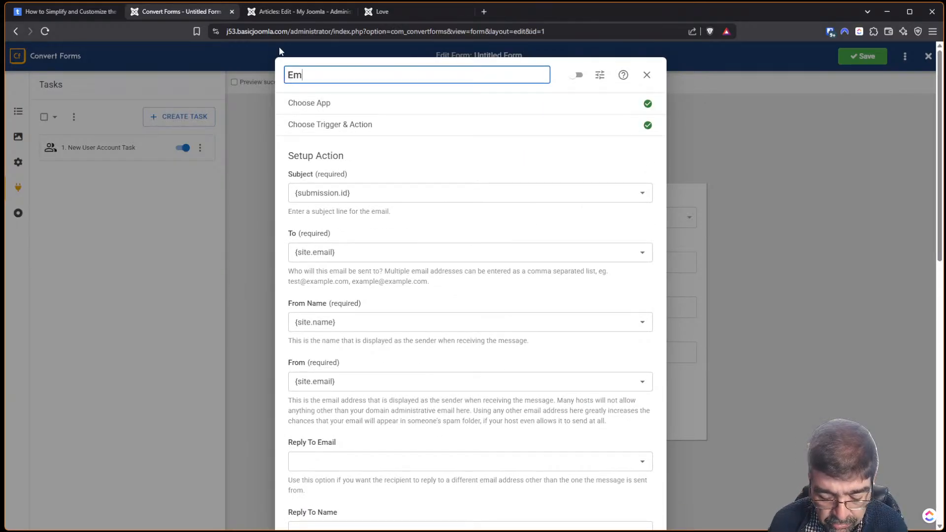
pyautogui.write('ail Su')
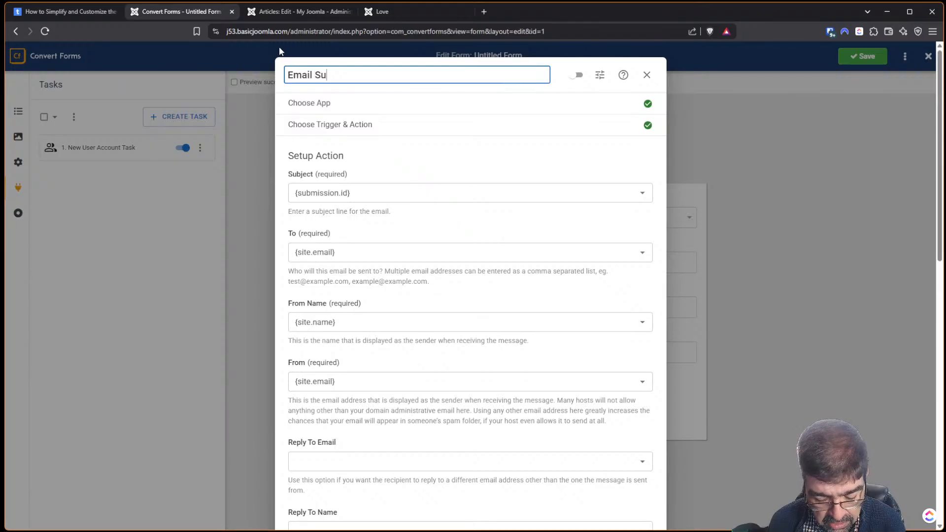
pyautogui.write('bmitter')
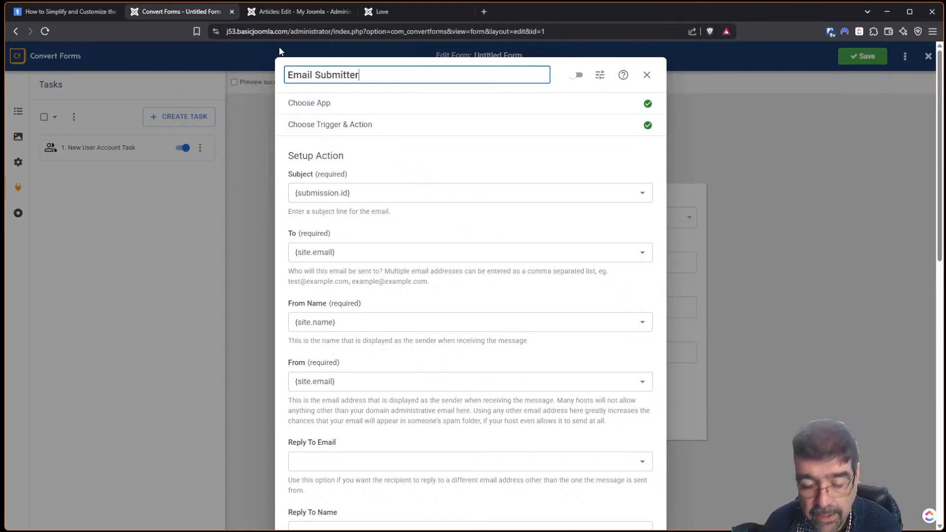
pyautogui.scroll(-10, 627, 251)
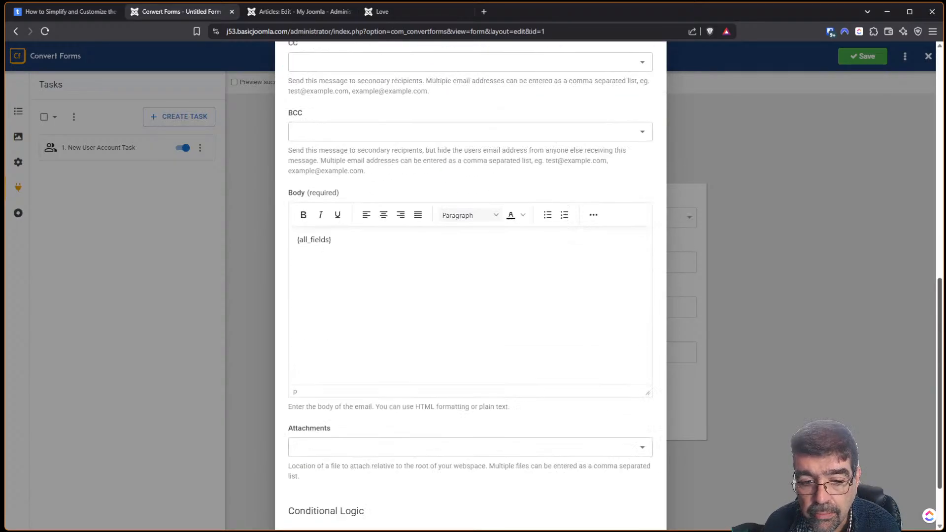
pyautogui.scroll(-3, 589, 520)
# Save and enable Email Submitter, then start another Email task on New Submission.
pyautogui.click(455, 499)
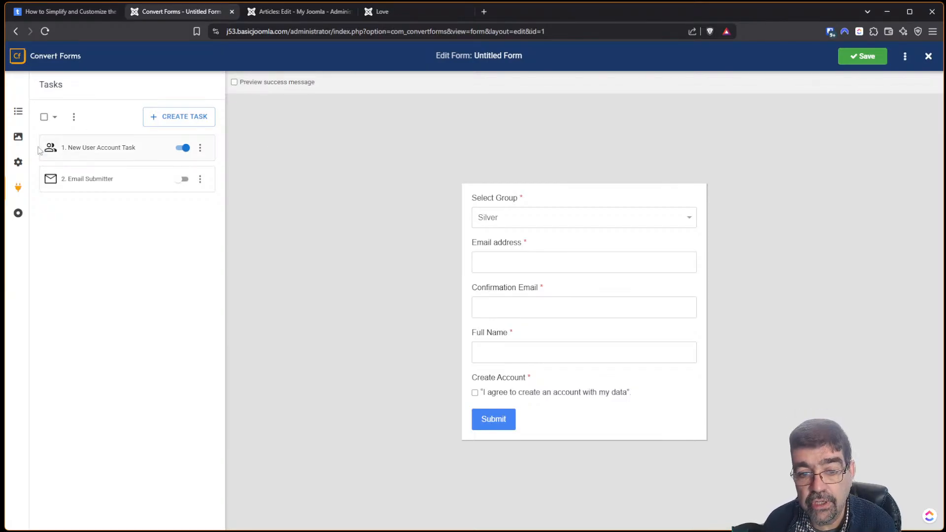
pyautogui.click(181, 180)
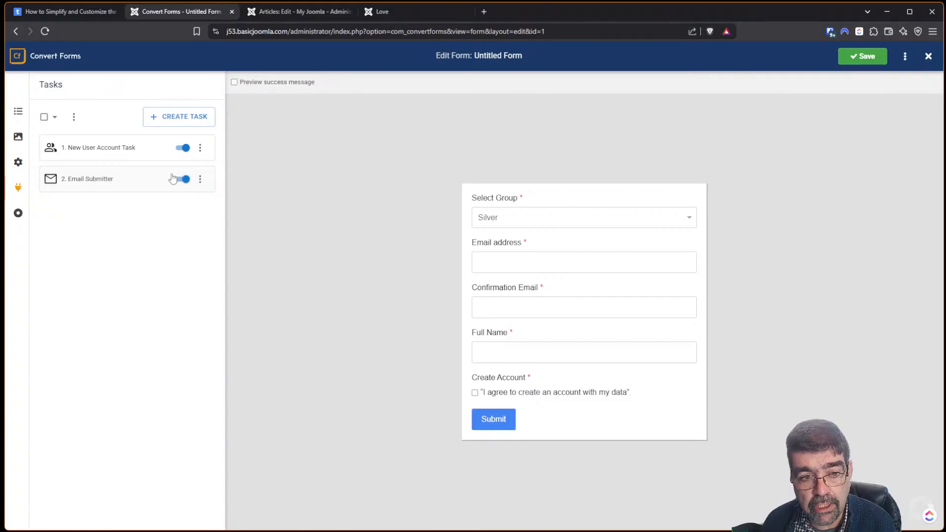
pyautogui.click(200, 123)
pyautogui.click(458, 218)
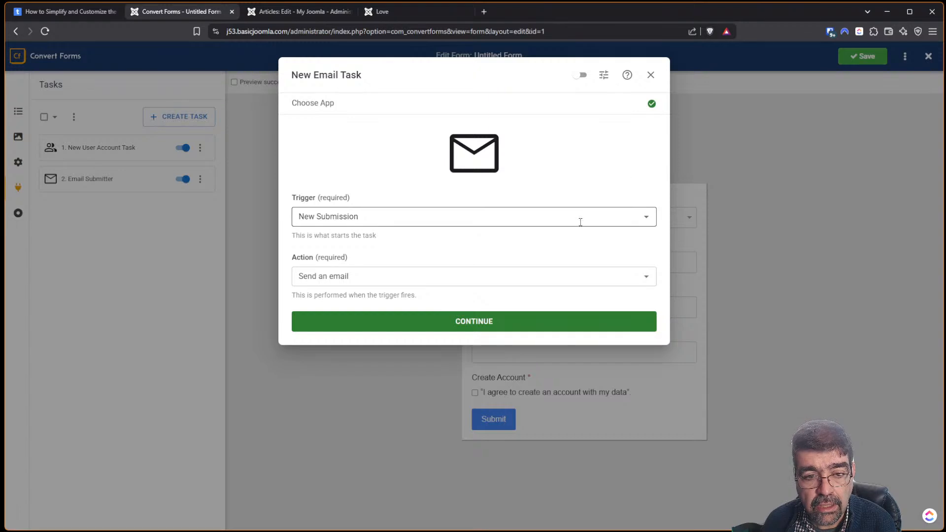
pyautogui.click(465, 316)
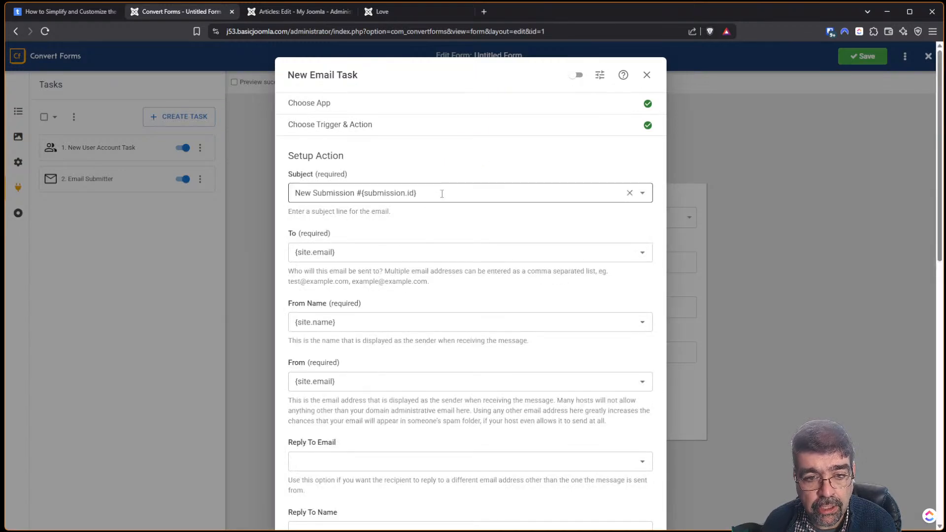
pyautogui.scroll(-7, 510, 378)
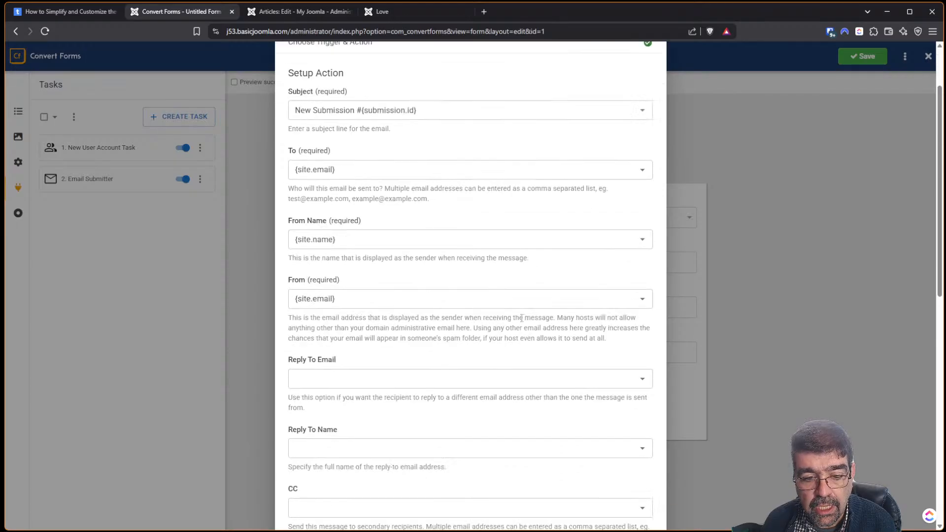
pyautogui.moveTo(940, 297); pyautogui.dragTo(939, 444)
# Enable Conditional Logic with the condition Select Group Equals Bronze.
pyautogui.click(641, 460)
pyautogui.scroll(-1, 525, 362)
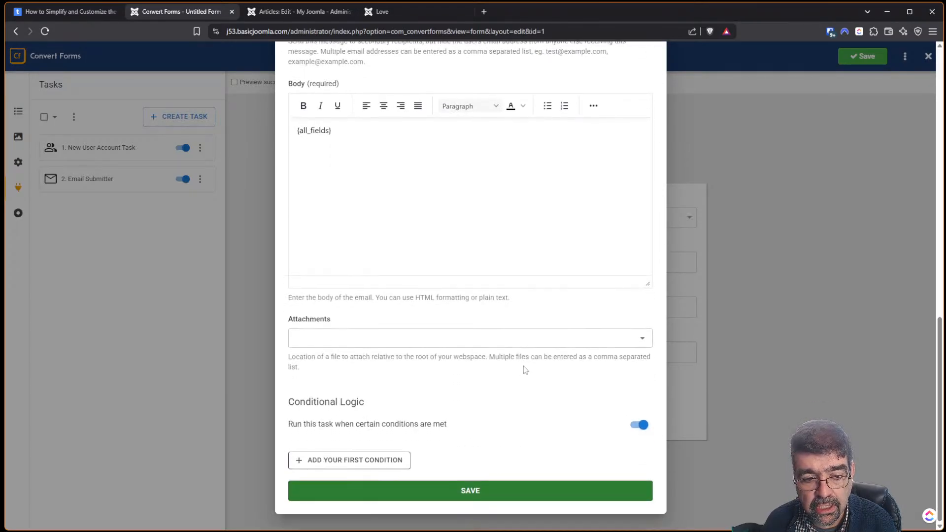
pyautogui.click(365, 466)
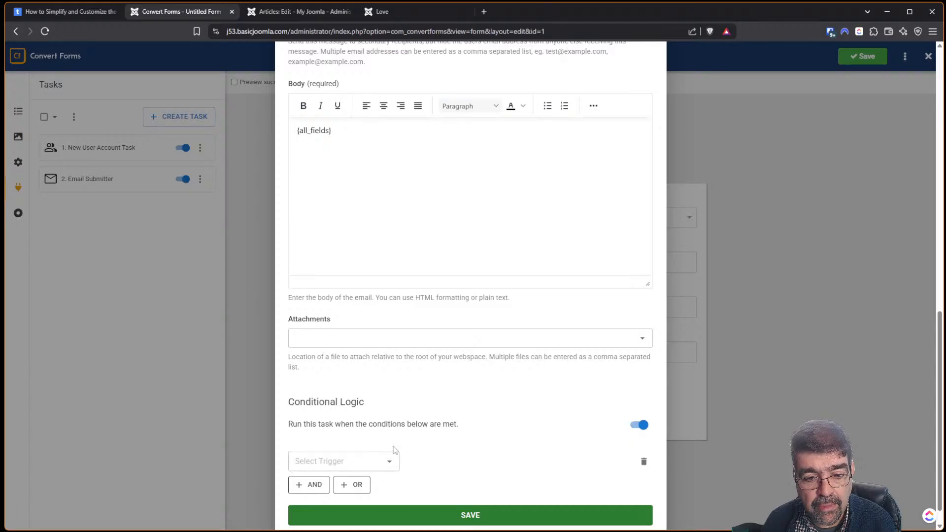
pyautogui.click(385, 464)
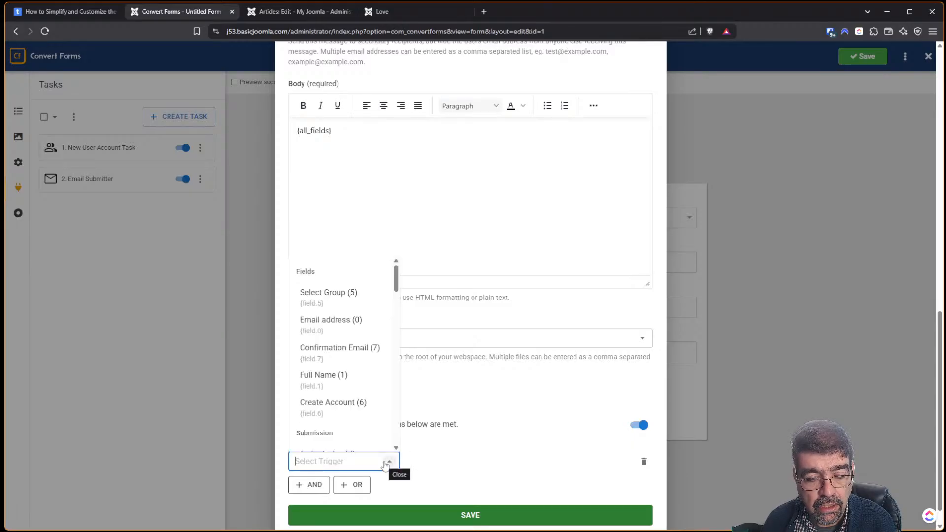
pyautogui.click(344, 298)
pyautogui.click(504, 462)
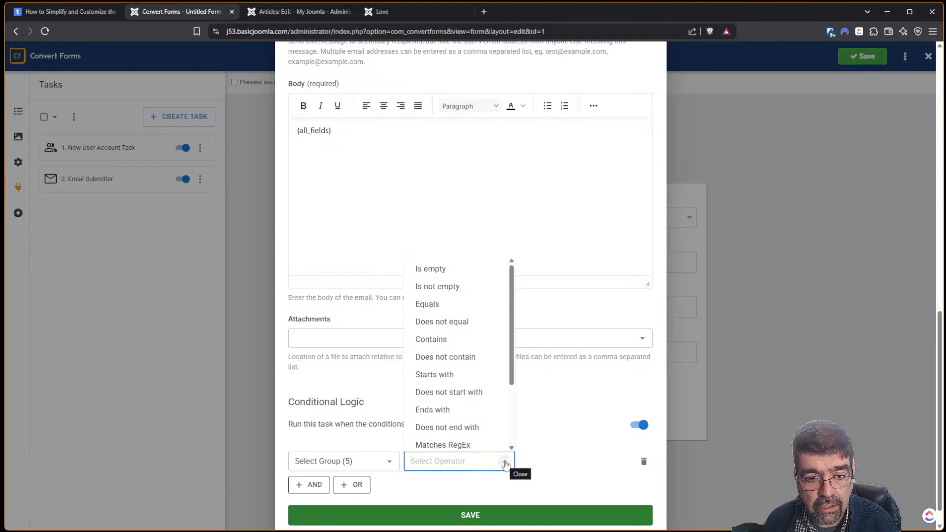
pyautogui.click(464, 304)
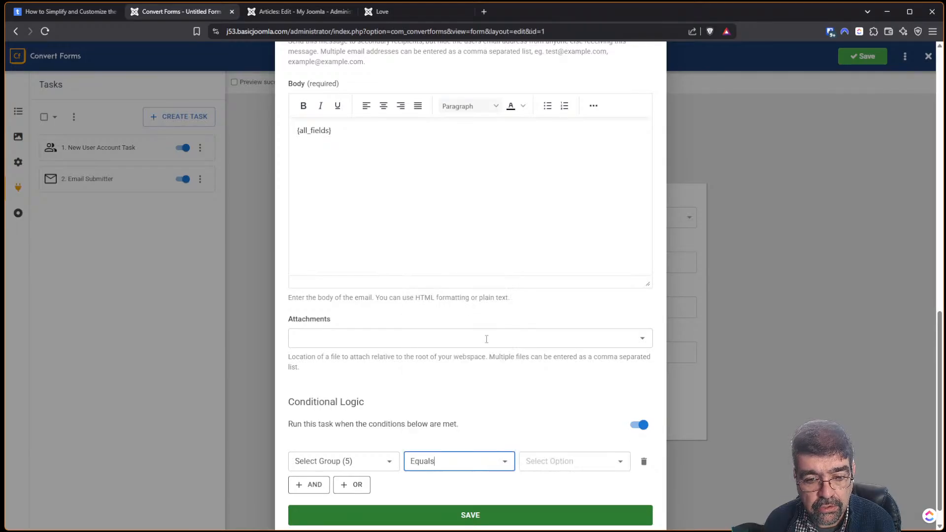
pyautogui.click(587, 462)
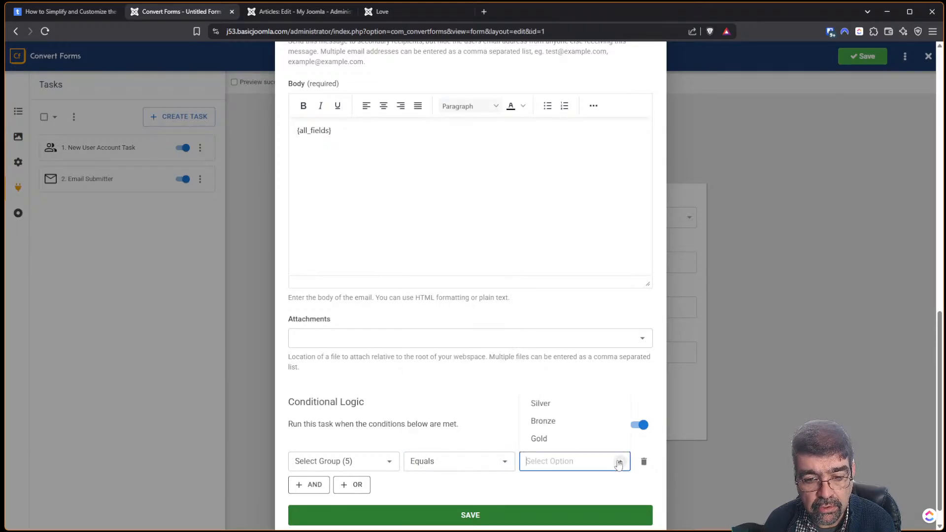
pyautogui.click(562, 424)
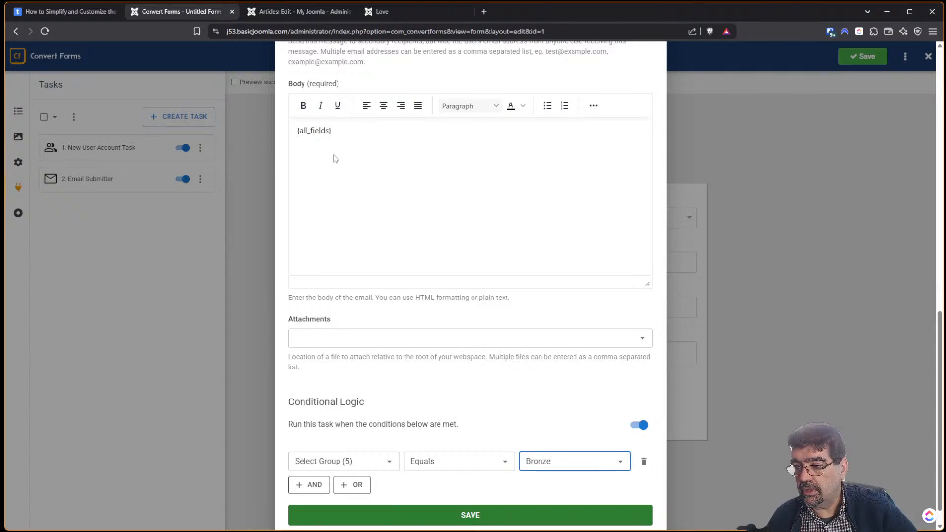
pyautogui.click(412, 178)
pyautogui.scroll(2, 445, 192)
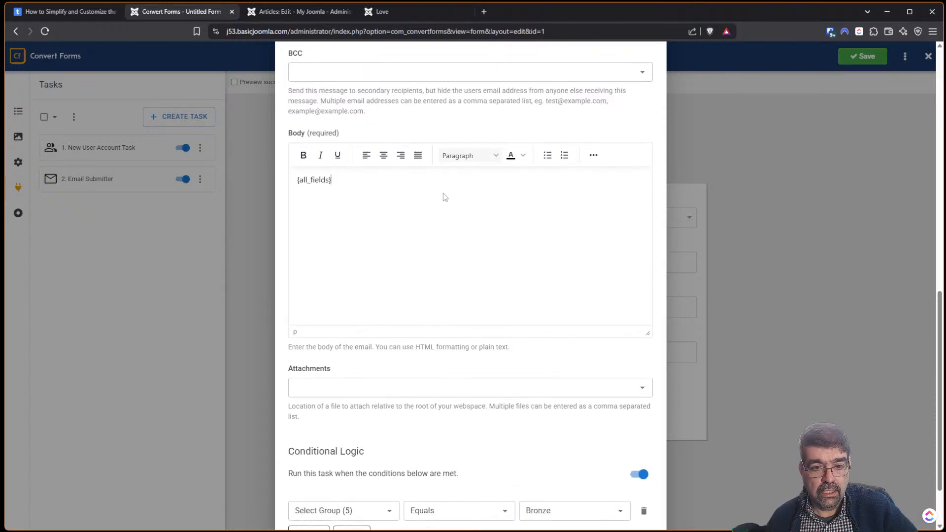
# Save the Bronze-conditioned email task so it appears as New Email Task.
pyautogui.click(594, 205)
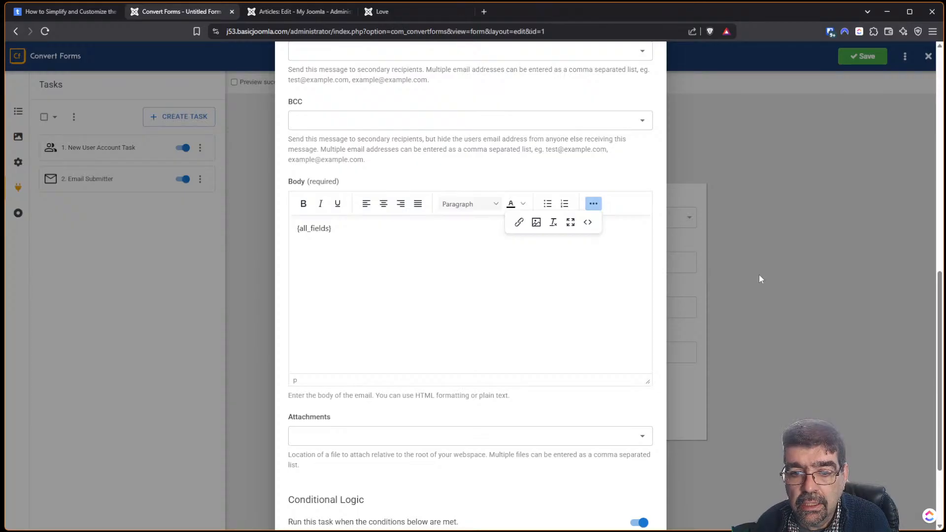
pyautogui.scroll(-2, 847, 238)
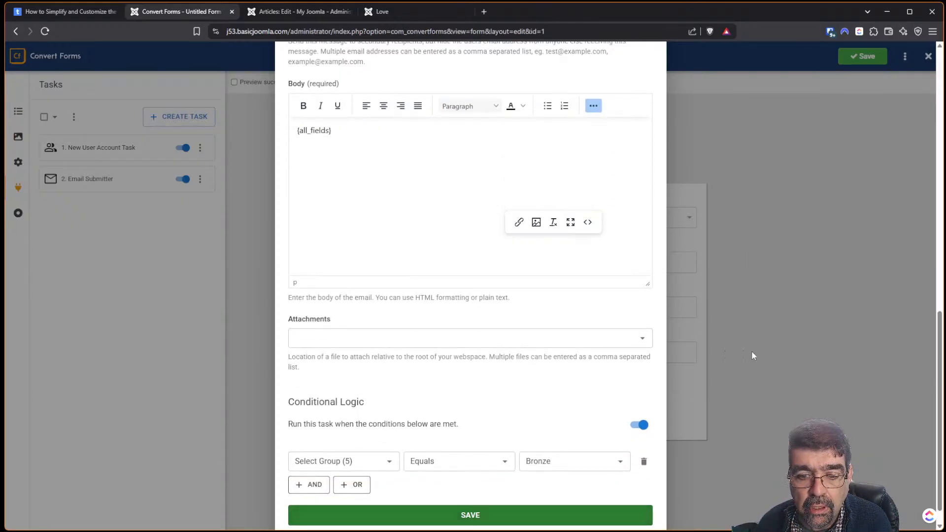
pyautogui.click(502, 515)
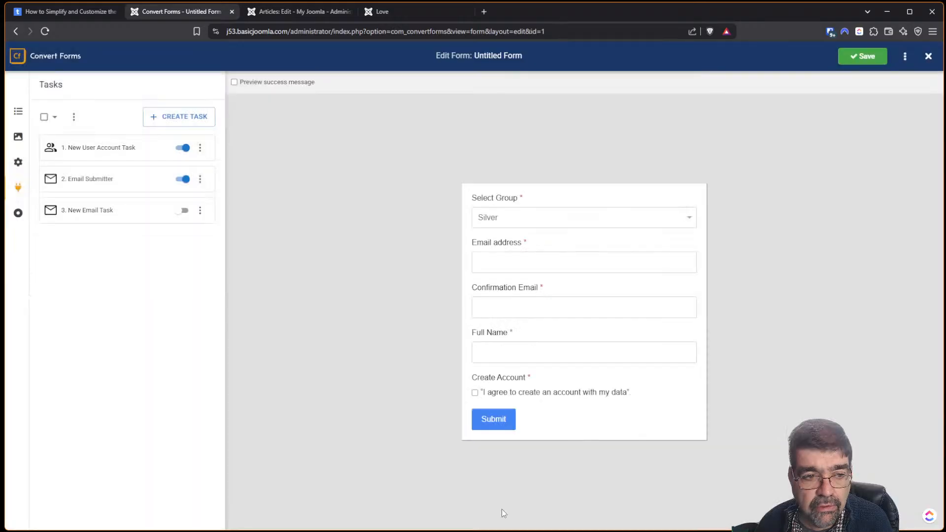
pyautogui.click(183, 180)
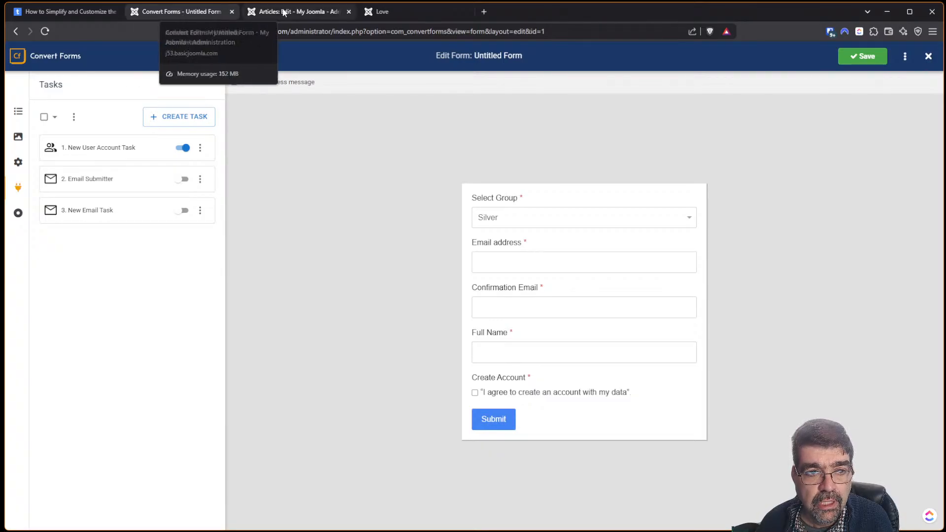
pyautogui.click(421, 12)
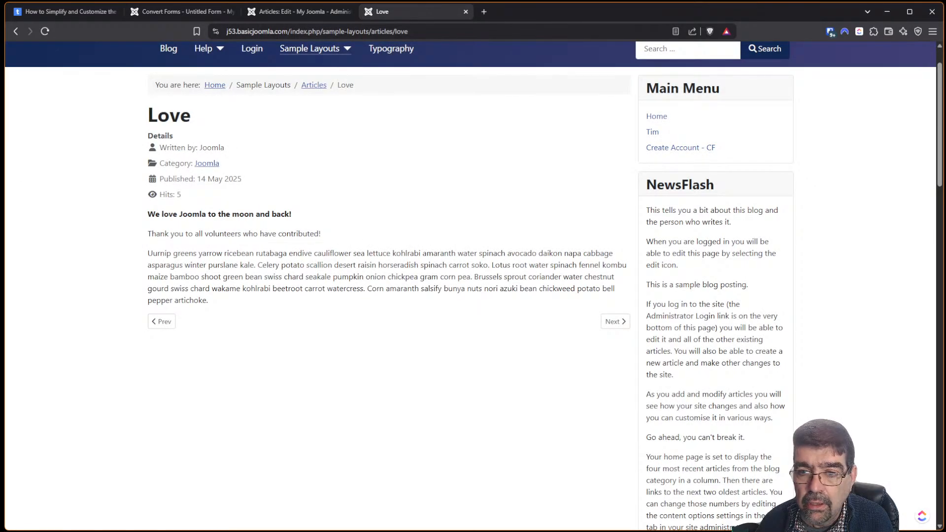
pyautogui.moveTo(940, 97); pyautogui.dragTo(940, 436)
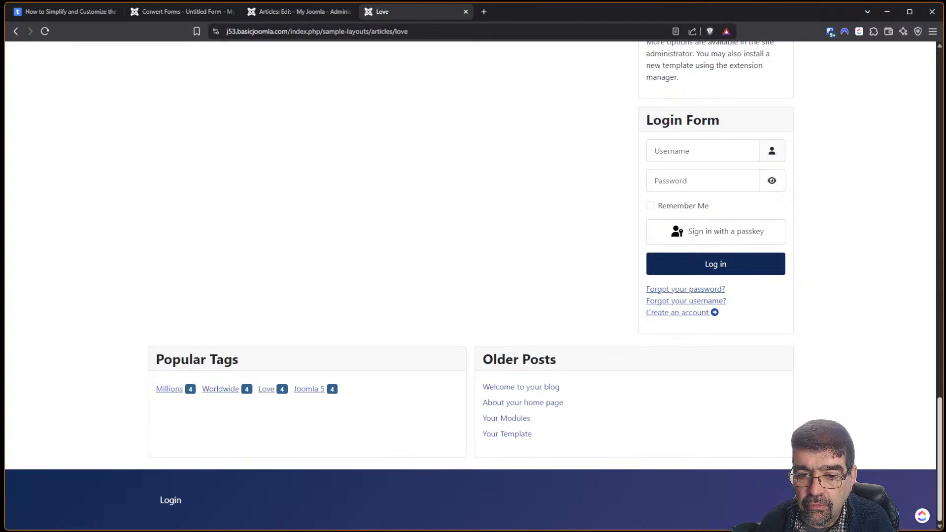
pyautogui.click(676, 316)
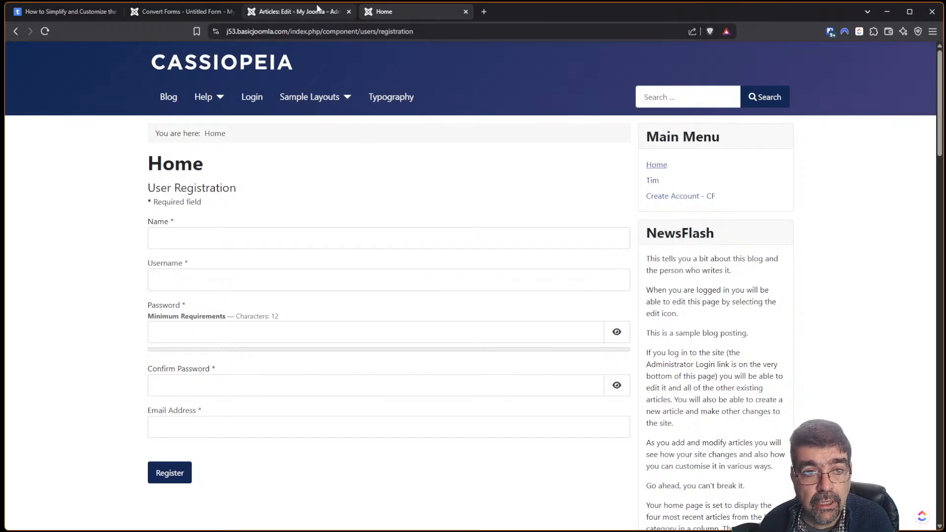
pyautogui.click(301, 12)
pyautogui.click(221, 96)
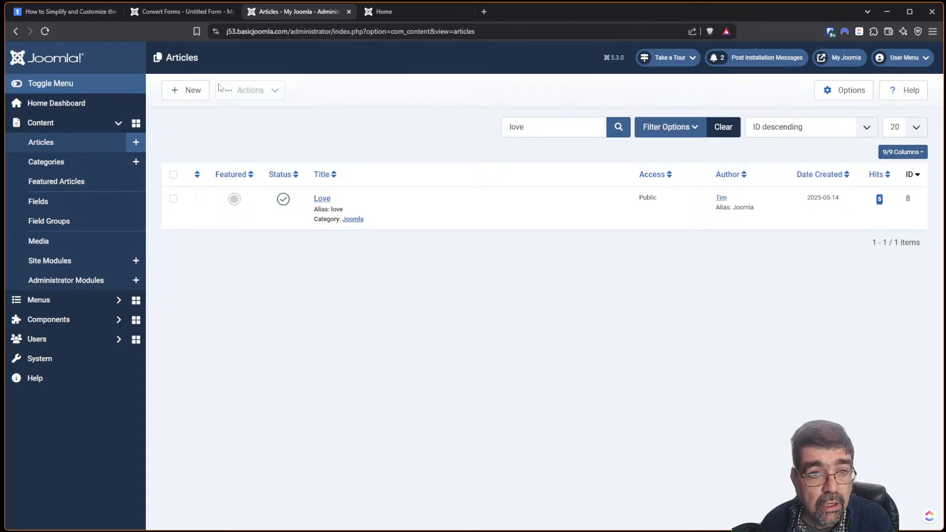
pyautogui.click(178, 13)
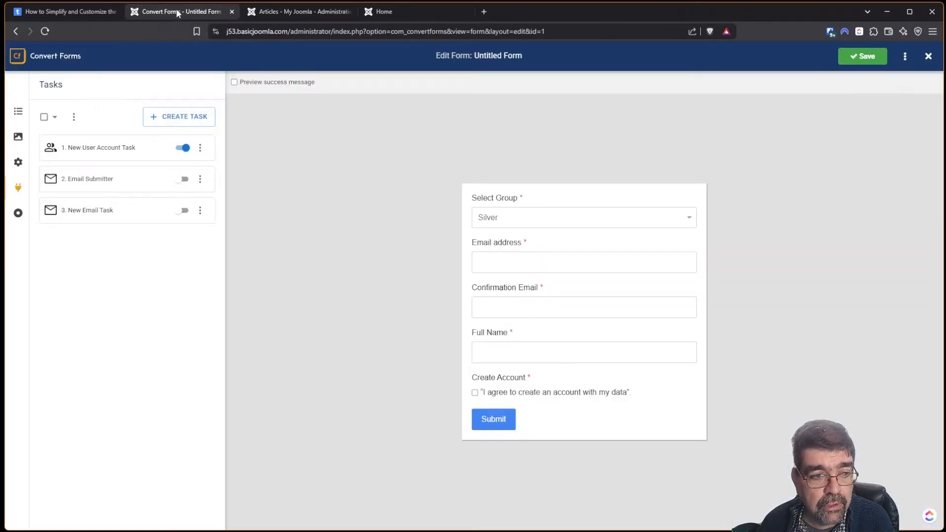
pyautogui.click(928, 56)
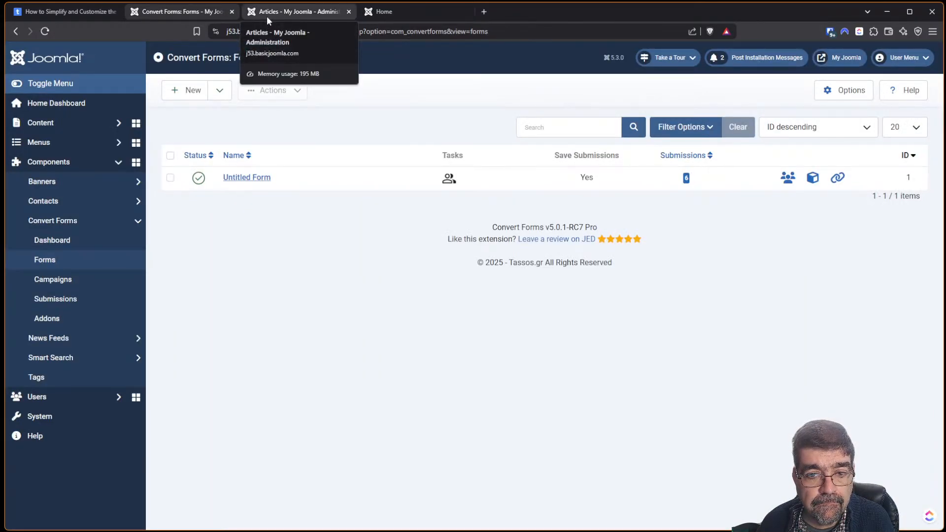
pyautogui.click(384, 12)
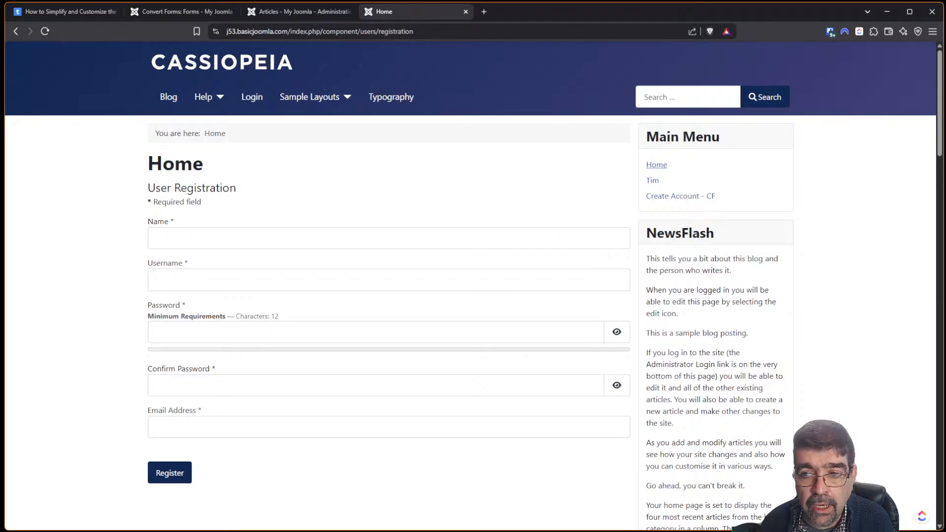
pyautogui.moveTo(940, 102); pyautogui.dragTo(939, 417)
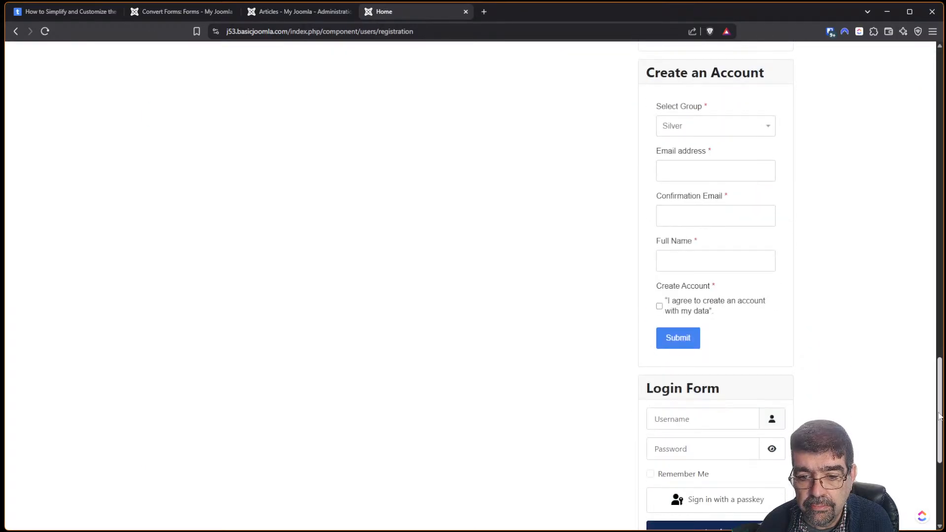
pyautogui.scroll(-4, 750, 397)
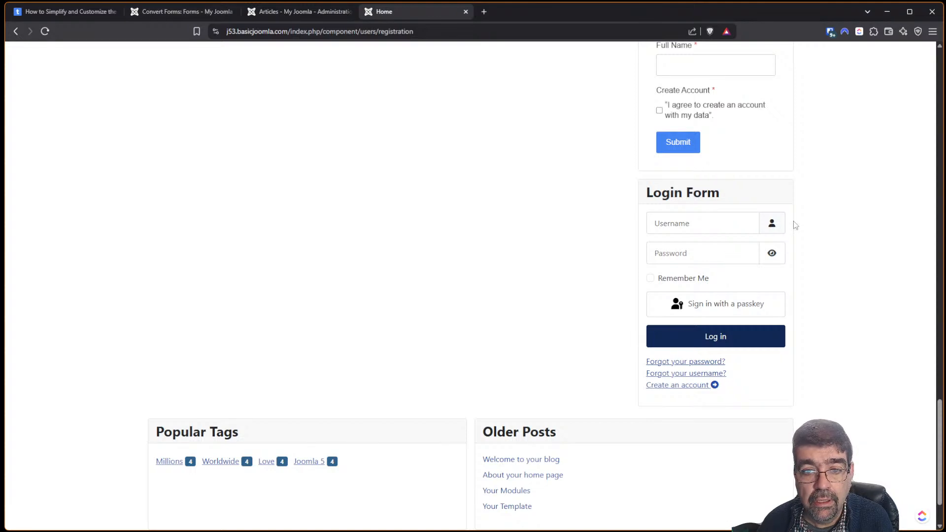
pyautogui.click(197, 11)
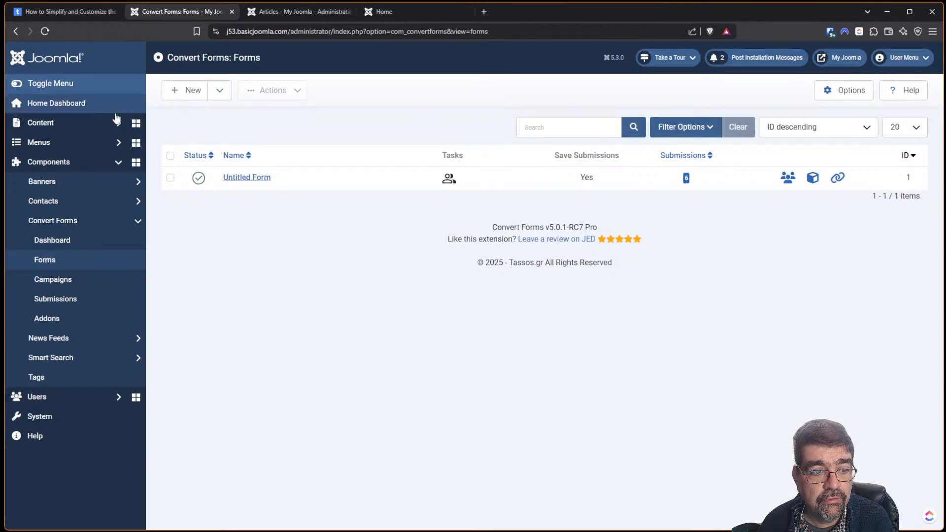
# Find the Login Form site module by searching 'login', set it Unpublished, and save.
pyautogui.click(275, 12)
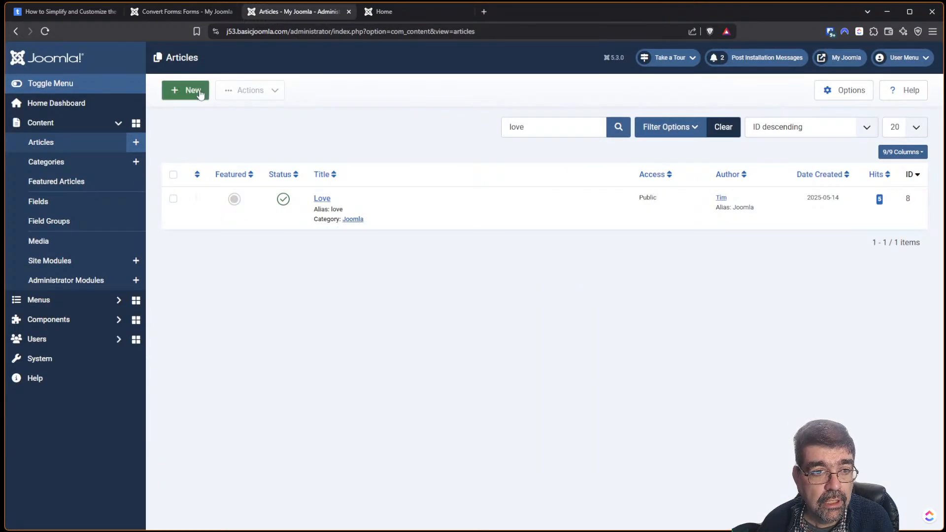
pyautogui.click(67, 359)
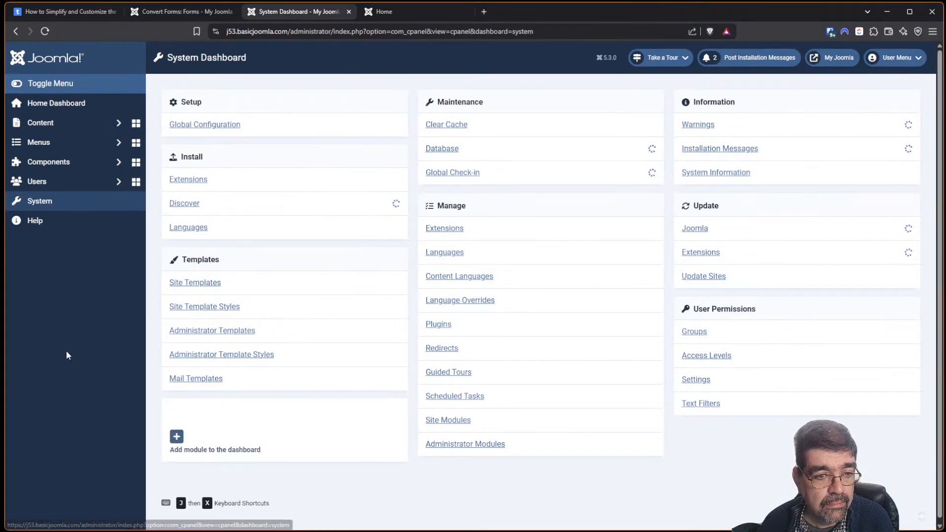
pyautogui.click(437, 420)
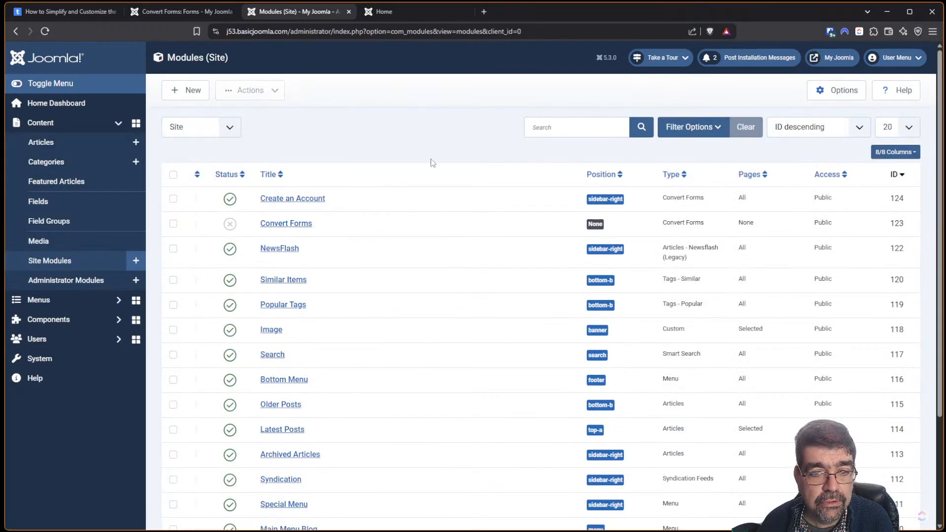
pyautogui.click(582, 127)
pyautogui.write('login')
pyautogui.press('Return')
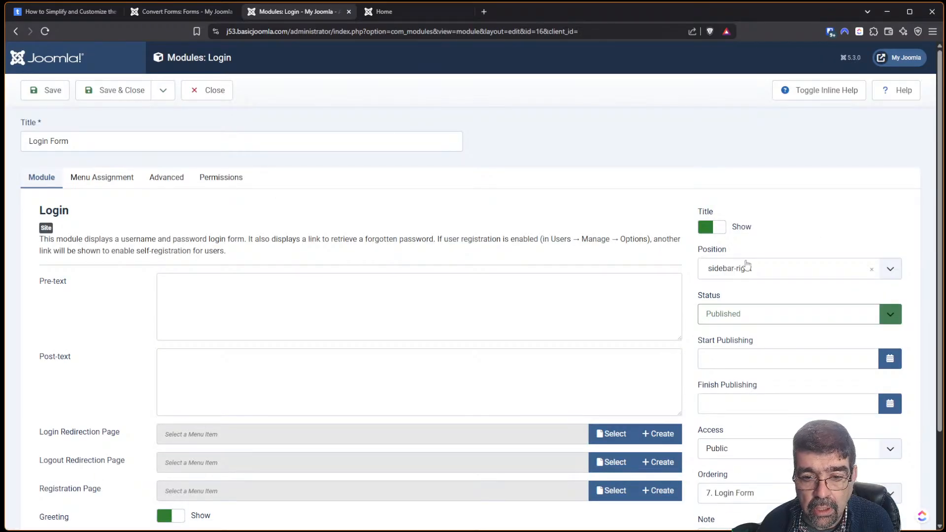
pyautogui.click(724, 310)
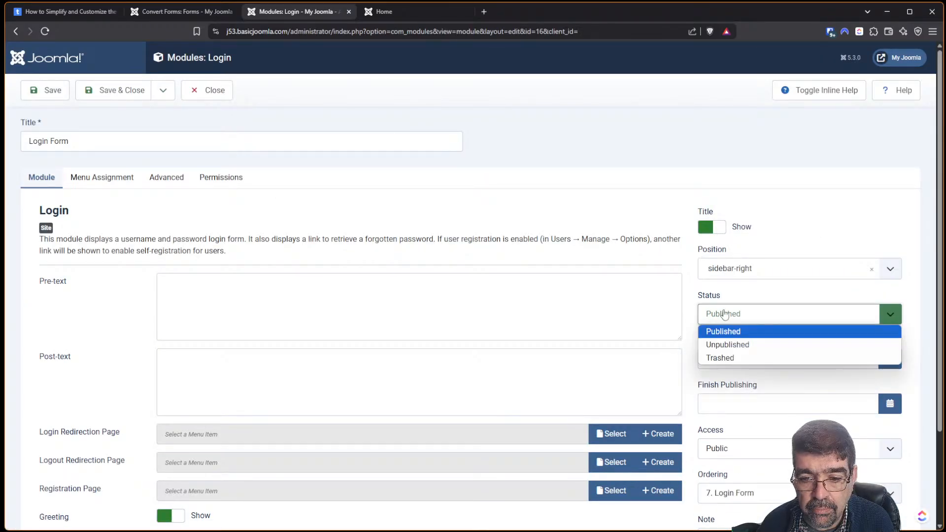
pyautogui.click(728, 345)
pyautogui.click(47, 91)
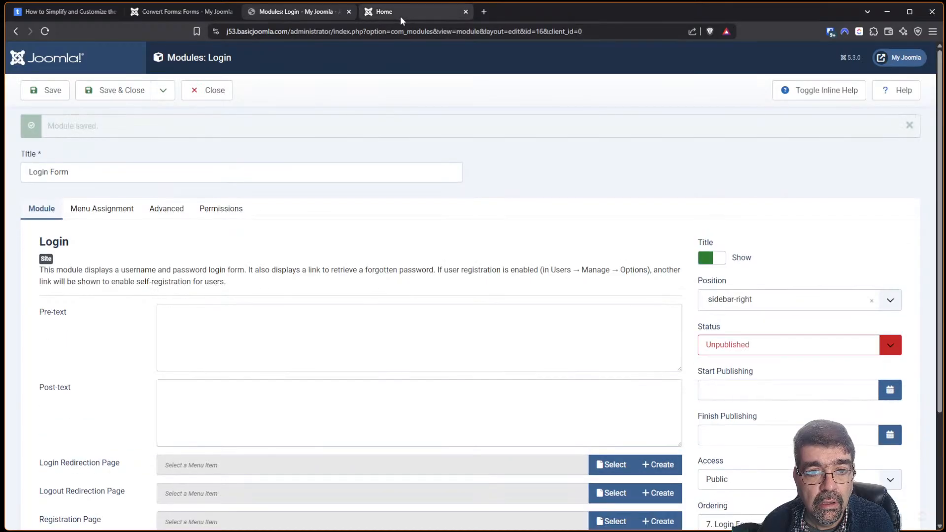
# Reload the front end and check the login and Create an account pages.
pyautogui.click(400, 16)
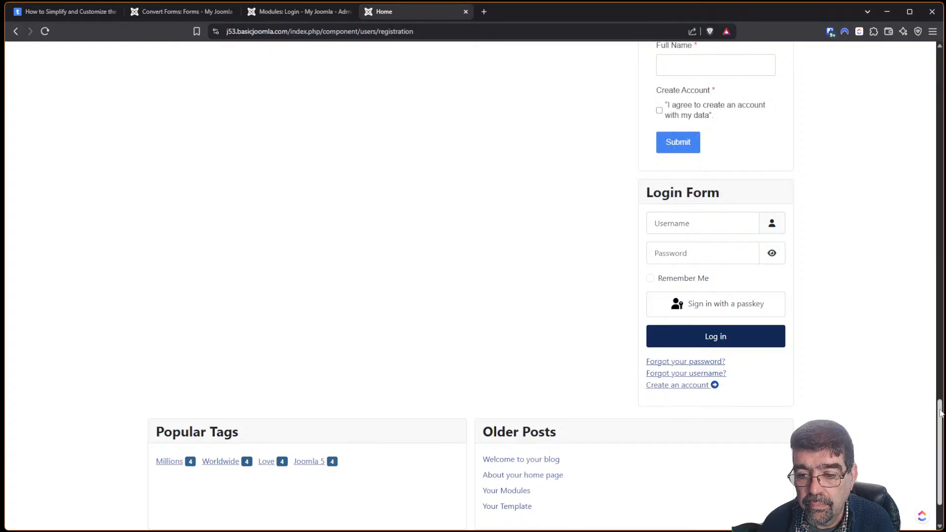
pyautogui.moveTo(939, 416); pyautogui.dragTo(898, 28)
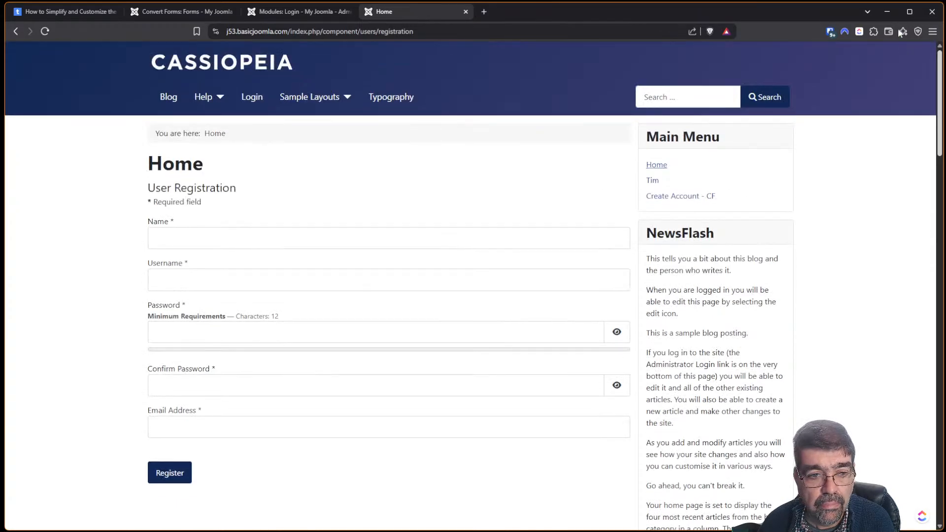
pyautogui.click(45, 31)
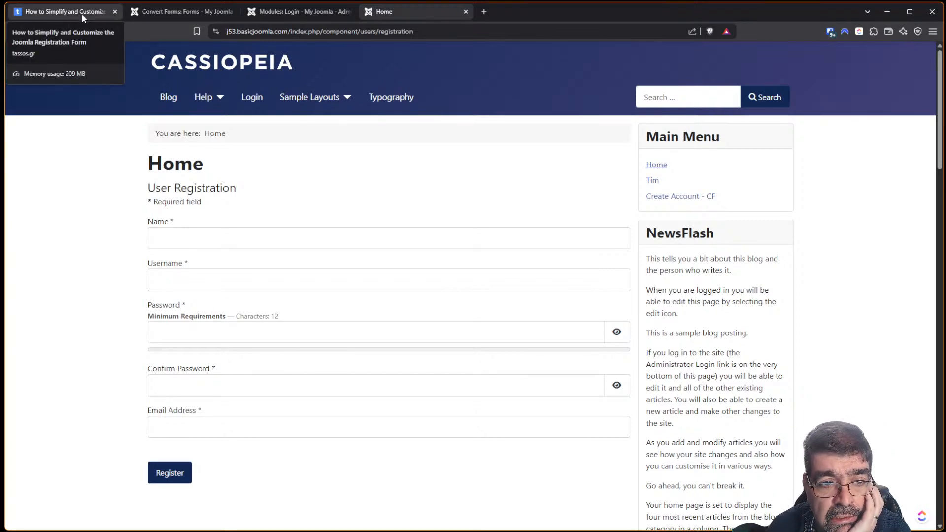
pyautogui.click(253, 98)
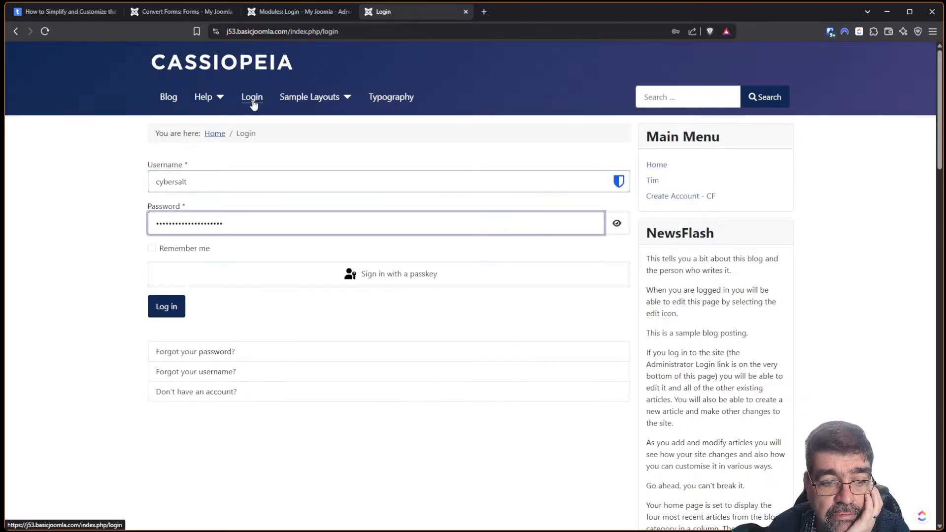
pyautogui.click(198, 398)
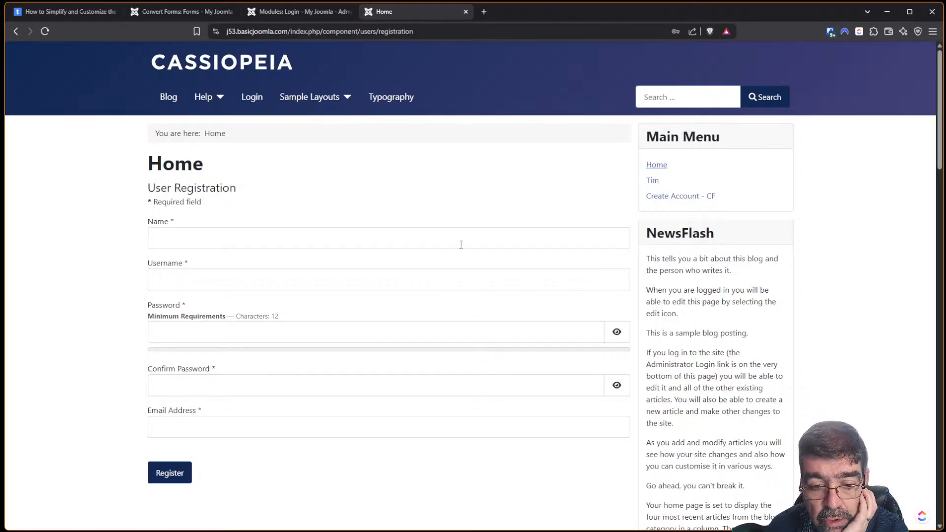
pyautogui.moveTo(940, 142)
pyautogui.mouseDown()
pyautogui.moveTo(940, 497)
pyautogui.moveTo(940, 141)
pyautogui.mouseUp()
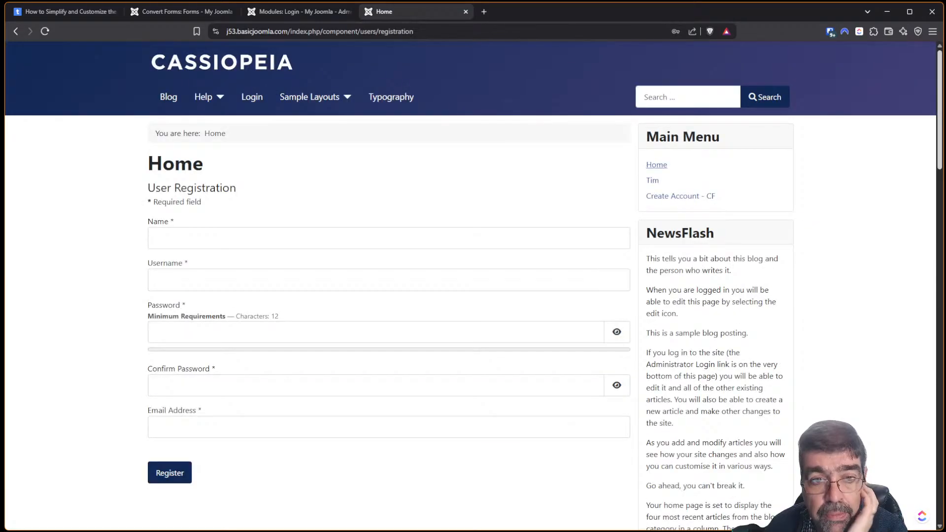
pyautogui.click(247, 104)
pyautogui.hotkey('ctrl', 'shift', 'l')
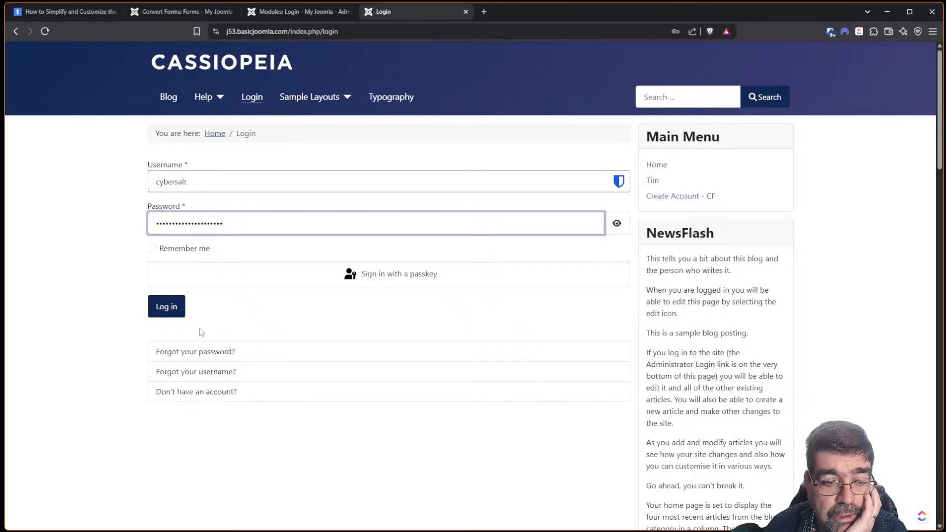
pyautogui.click(202, 393)
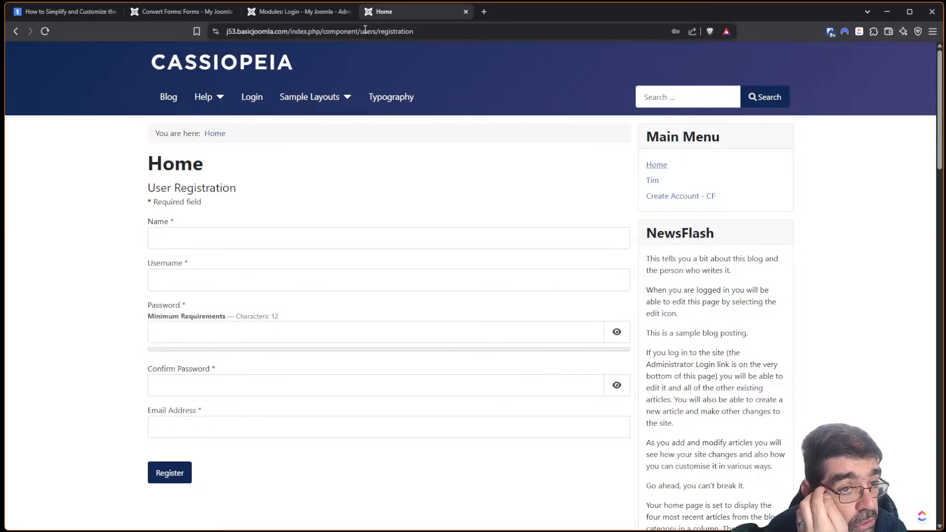
pyautogui.click(277, 14)
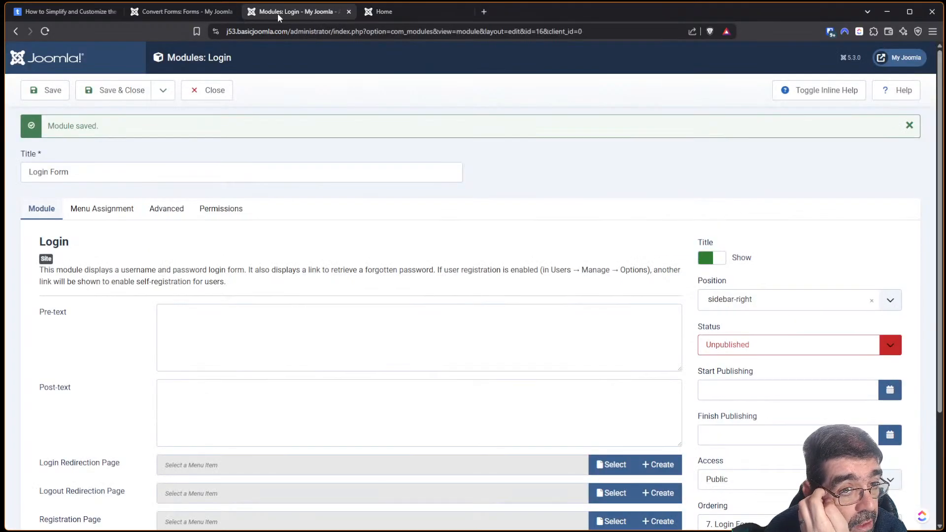
# Set Allow User Registration to No in Users Options, save, and go to the site.
pyautogui.click(228, 95)
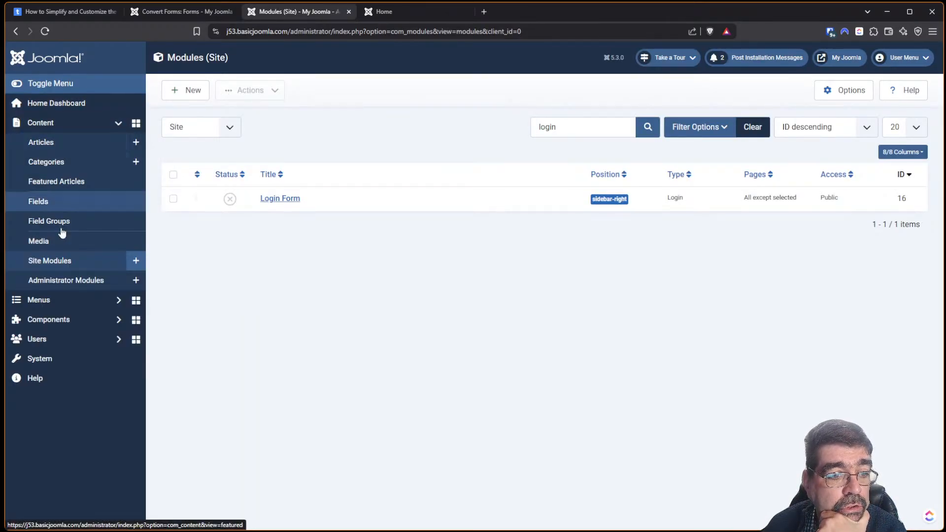
pyautogui.click(60, 343)
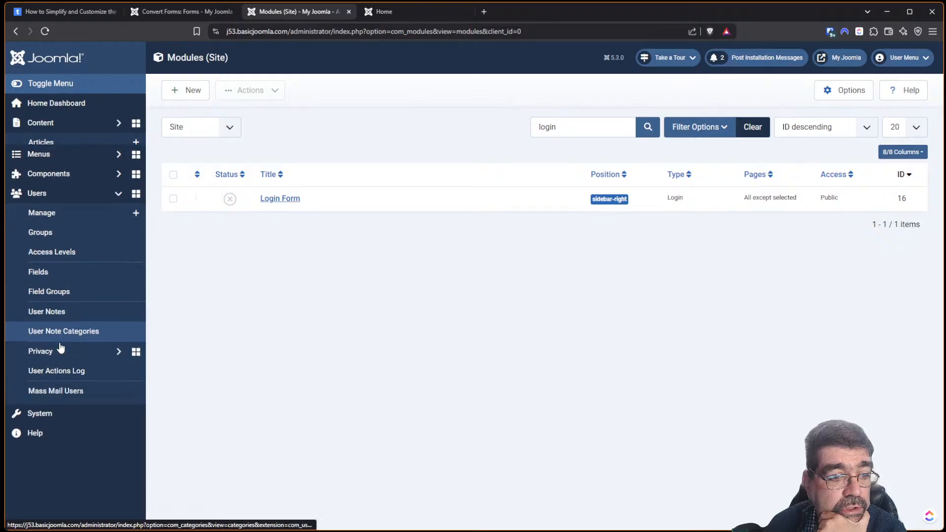
pyautogui.click(57, 210)
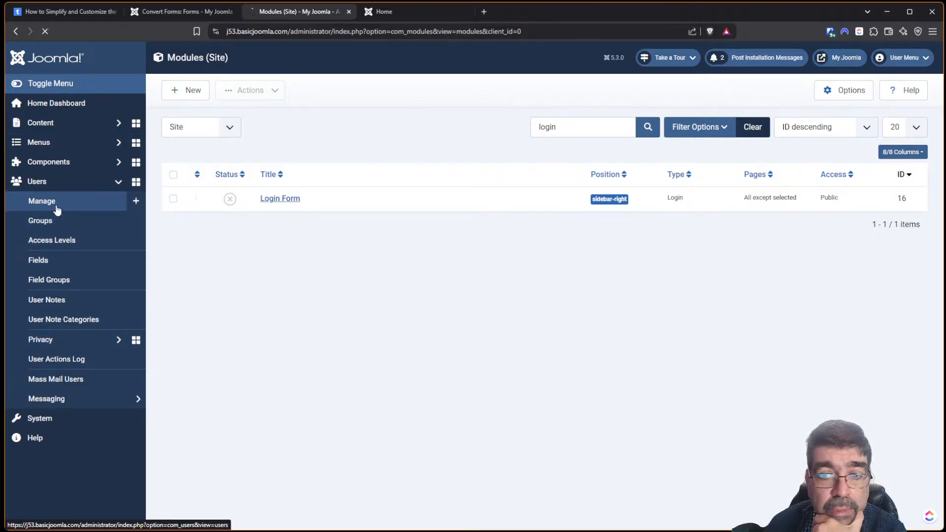
pyautogui.click(832, 97)
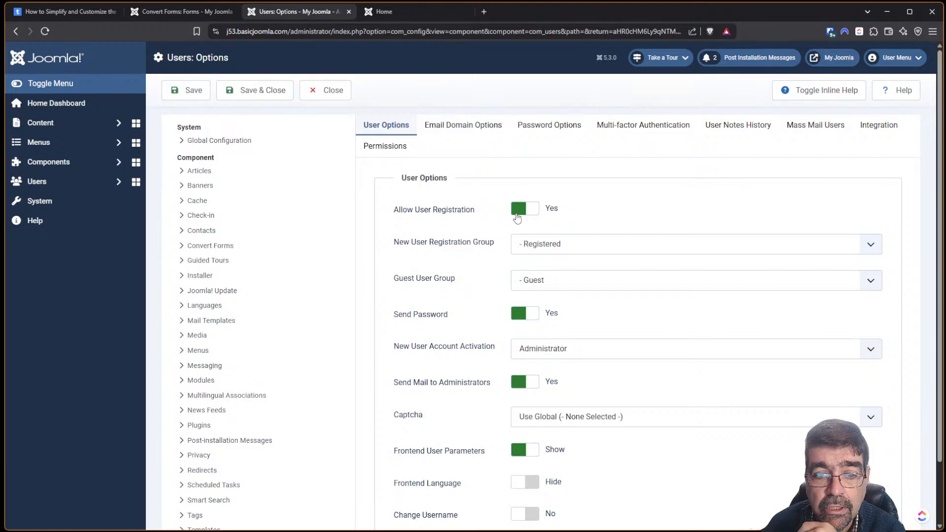
pyautogui.click(518, 214)
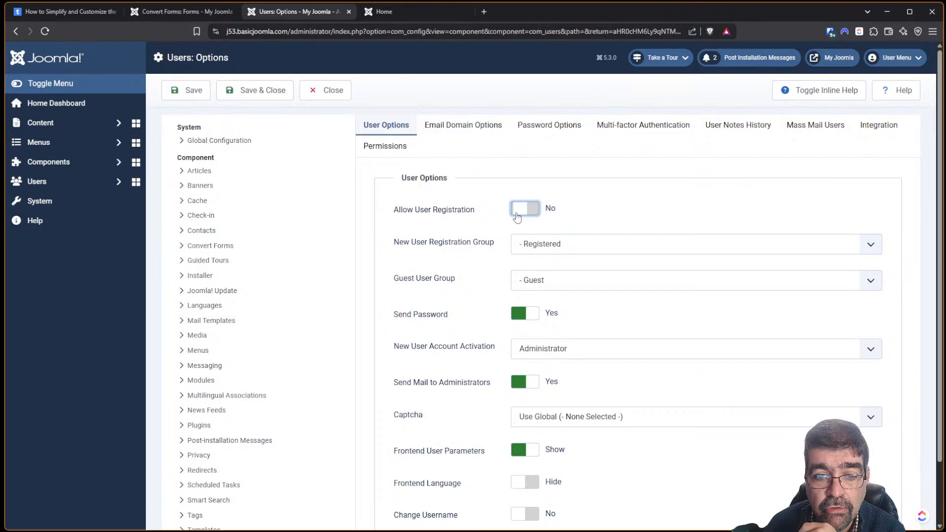
pyautogui.click(185, 100)
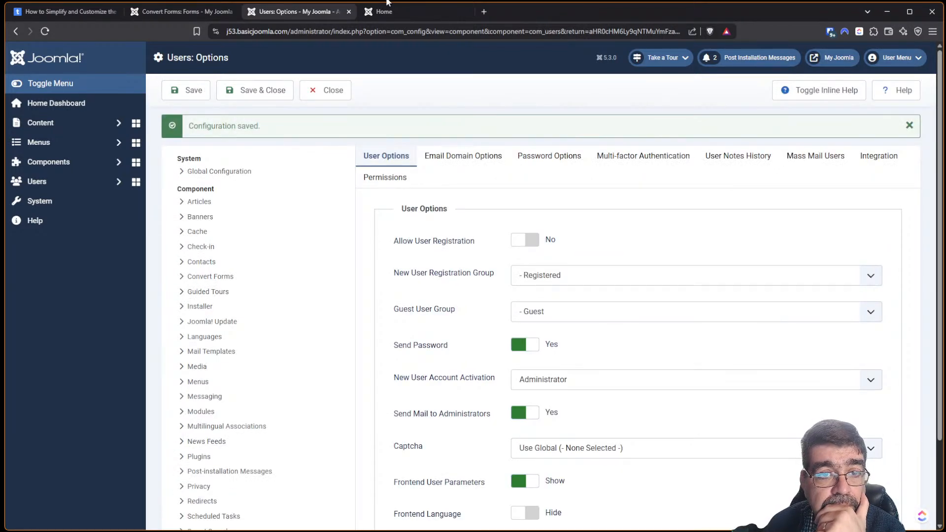
pyautogui.click(389, 11)
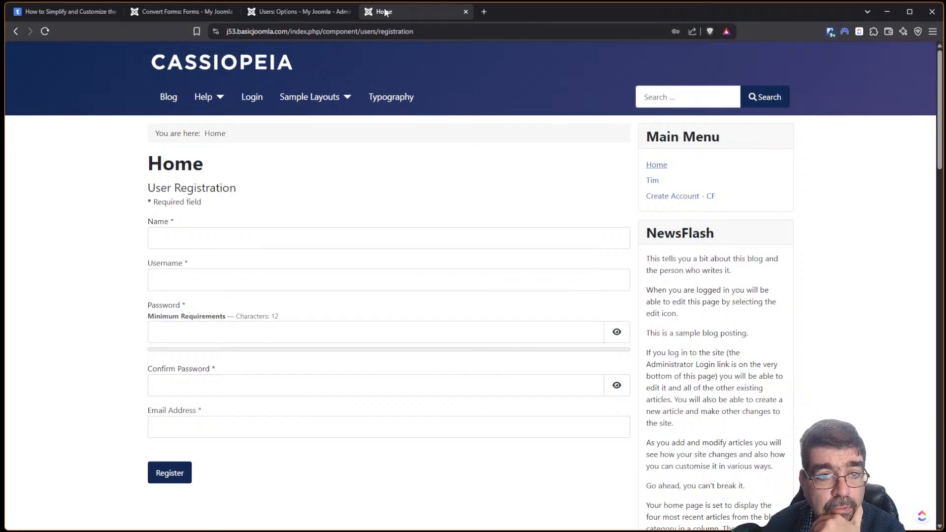
# Reload the site, open Create Account - CF, and choose the Gold group.
pyautogui.click(45, 31)
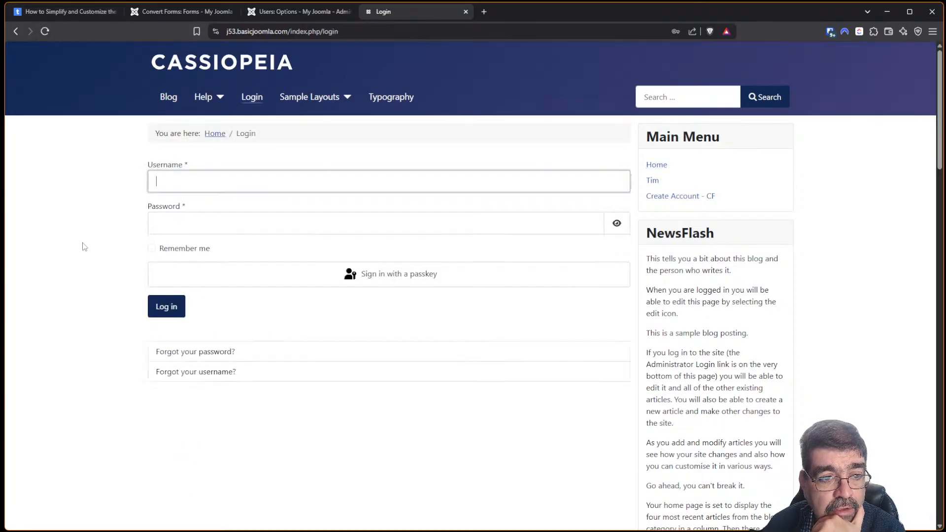
pyautogui.hotkey('ctrl', 'shift', 'l')
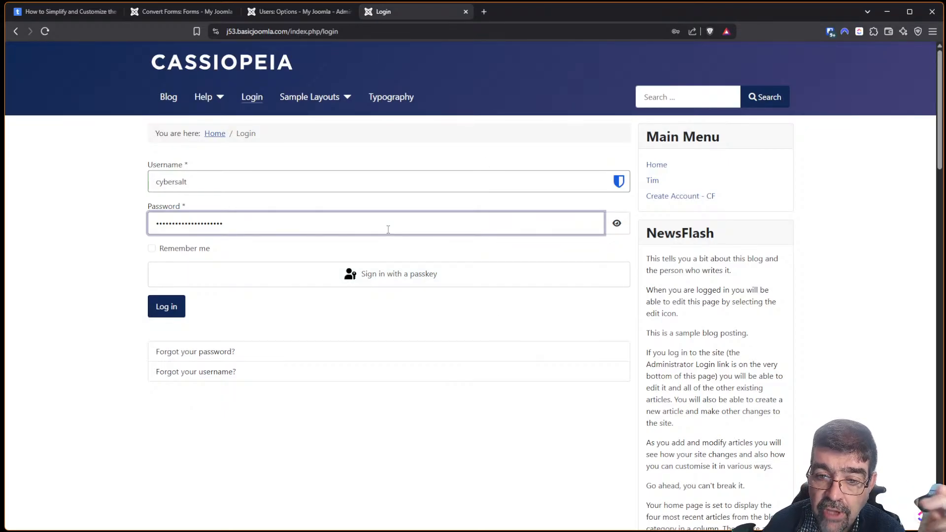
pyautogui.click(696, 197)
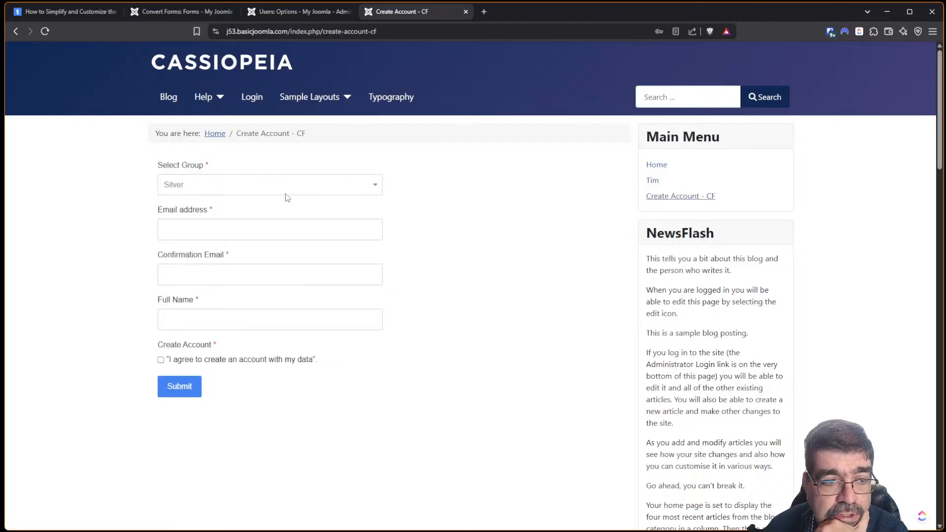
pyautogui.click(251, 187)
pyautogui.click(228, 227)
# Enter an email address, matching confirmation email and full name, accept the agreement, and submit.
pyautogui.click(226, 229)
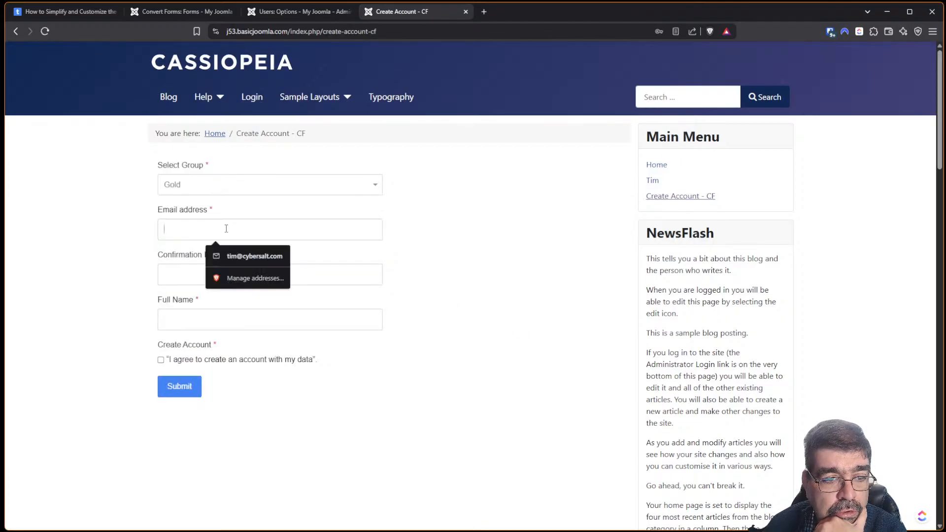
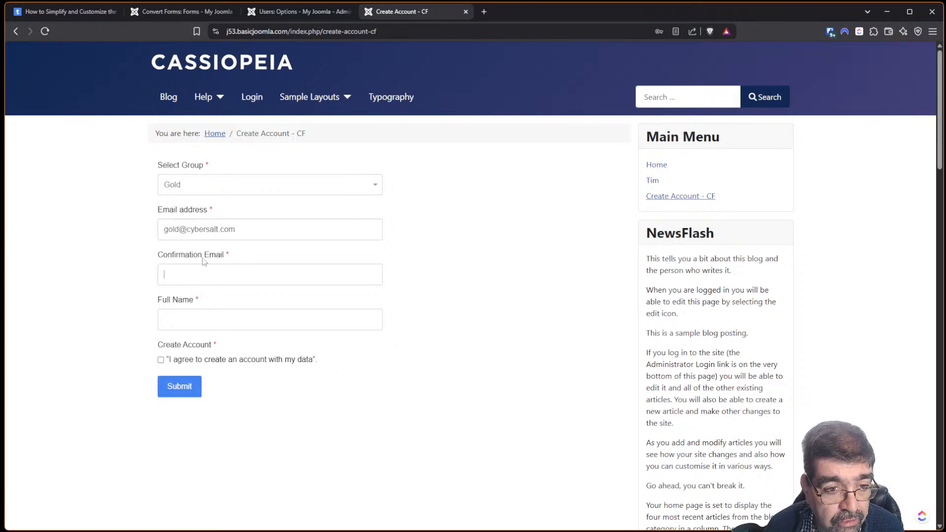
pyautogui.moveTo(256, 228); pyautogui.dragTo(101, 230)
pyautogui.hotkey('ctrl', 'c')
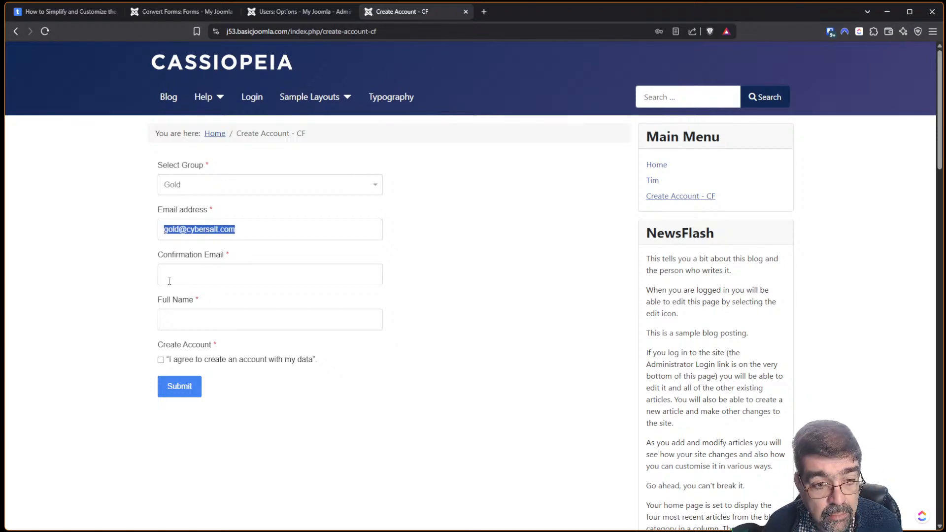
pyautogui.click(174, 275)
pyautogui.hotkey('ctrl', 'v')
pyautogui.click(202, 316)
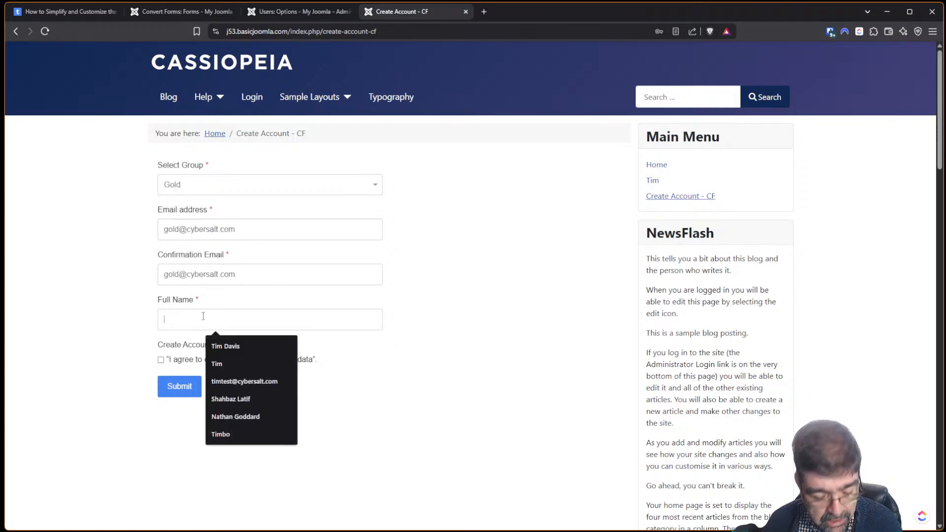
pyautogui.write('Tim')
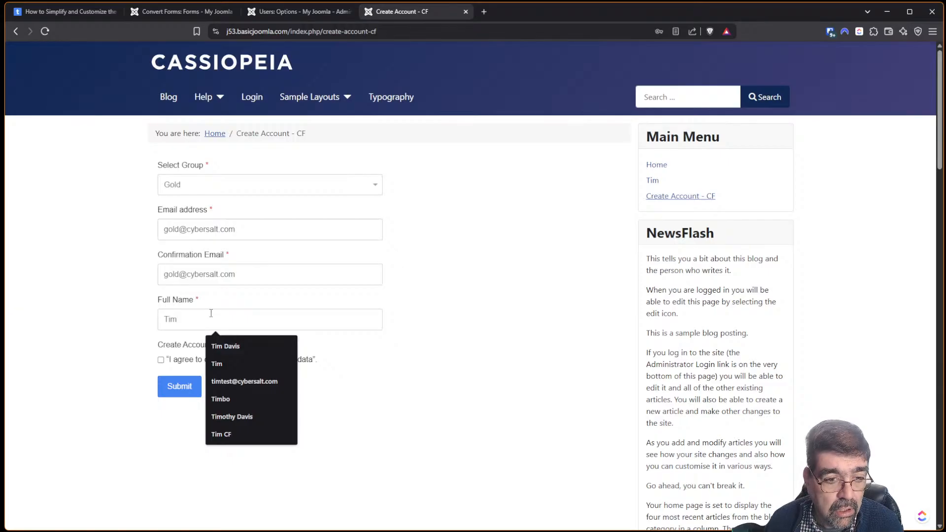
pyautogui.click(161, 360)
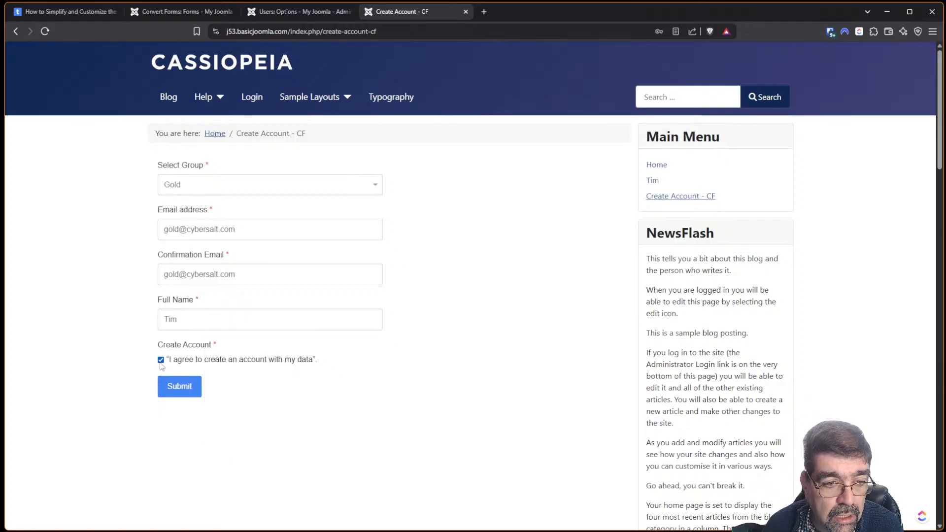
pyautogui.click(179, 388)
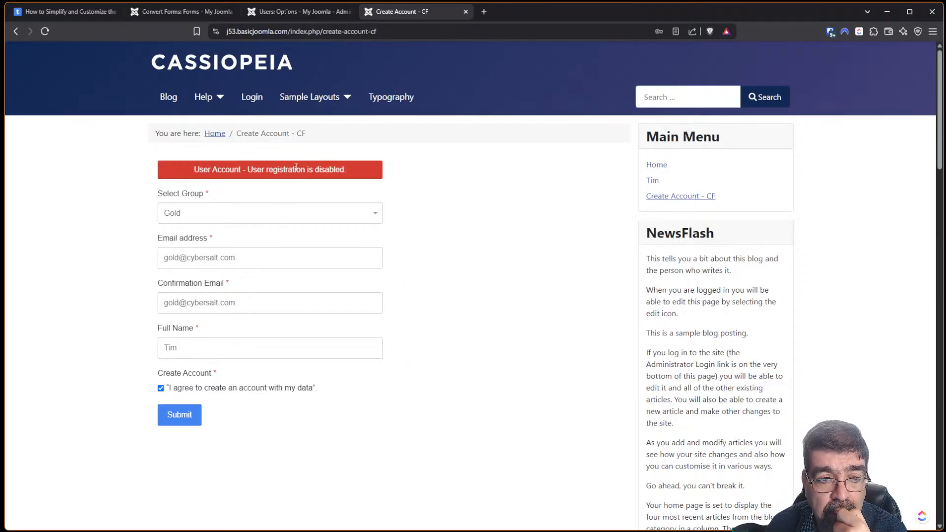
# Set Allow User Registration back to Yes and save and close Users Options.
pyautogui.click(299, 14)
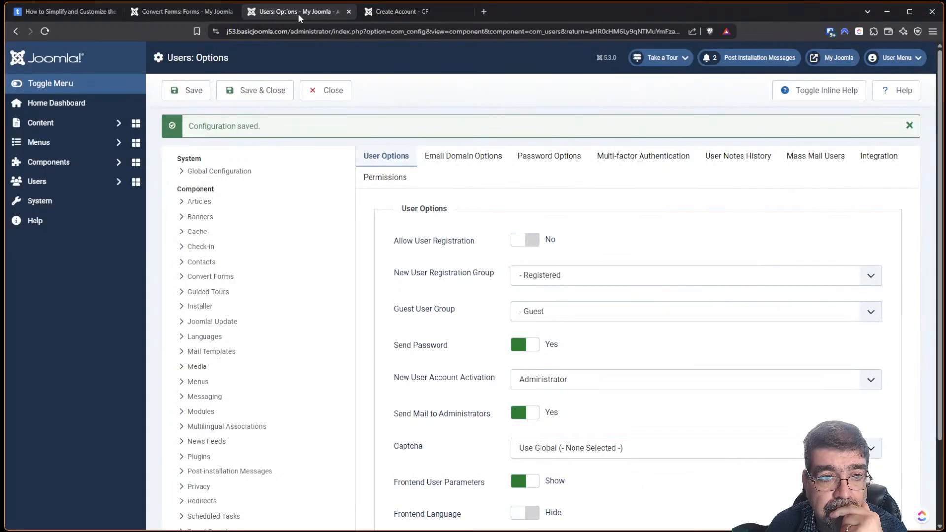
pyautogui.click(525, 240)
pyautogui.click(193, 94)
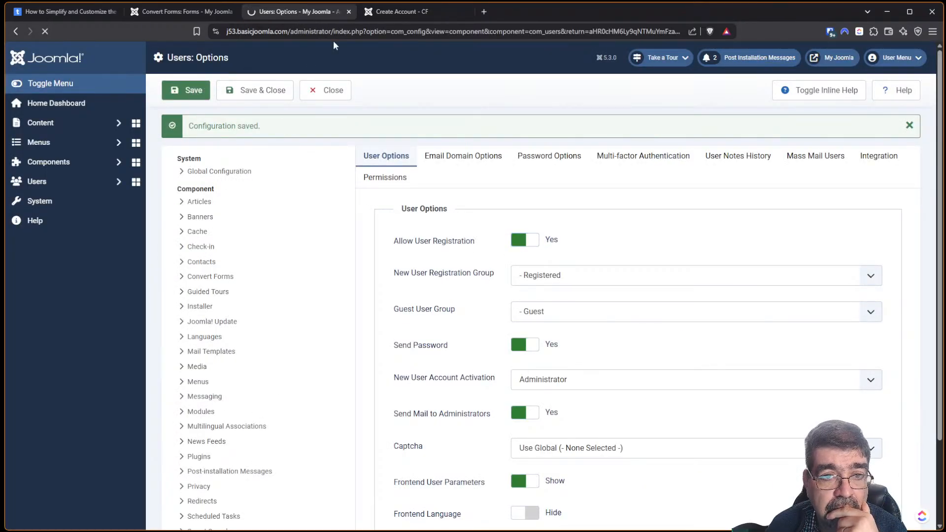
pyautogui.click(399, 12)
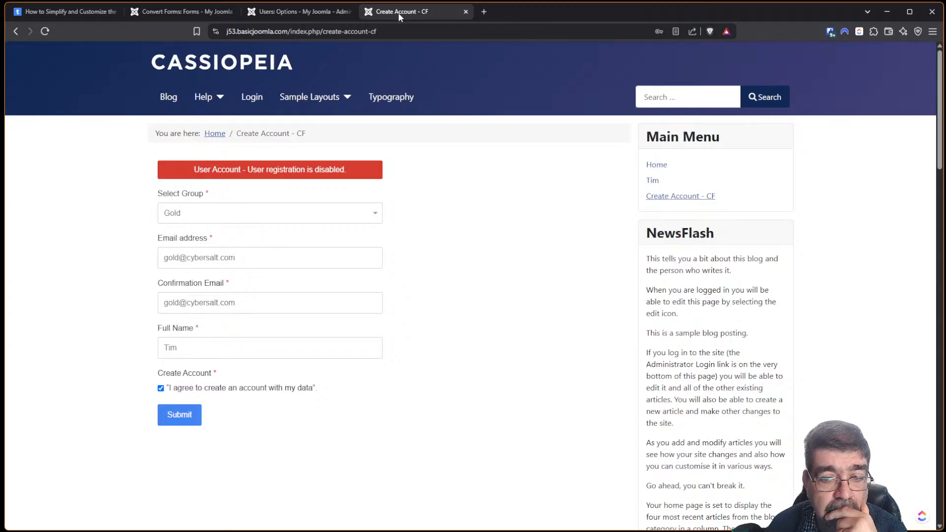
pyautogui.moveTo(940, 127); pyautogui.dragTo(940, 458)
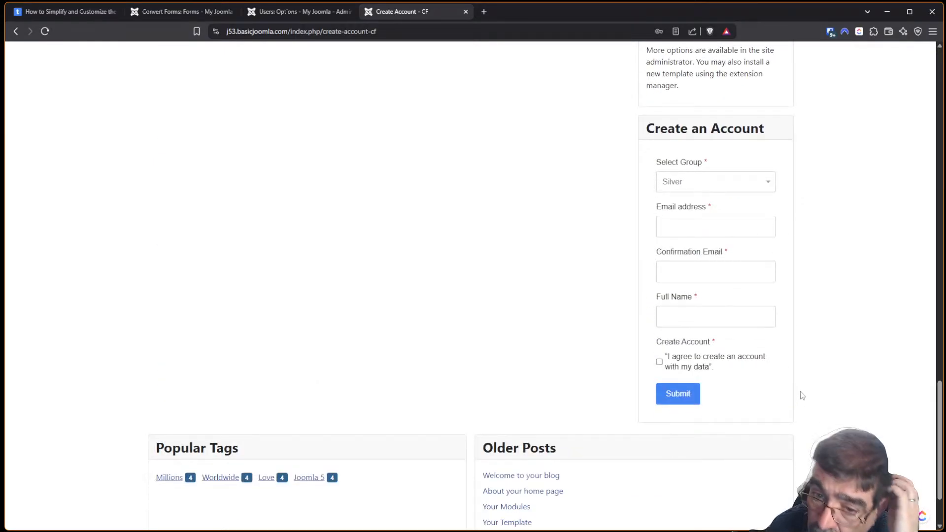
pyautogui.scroll(3, 815, 274)
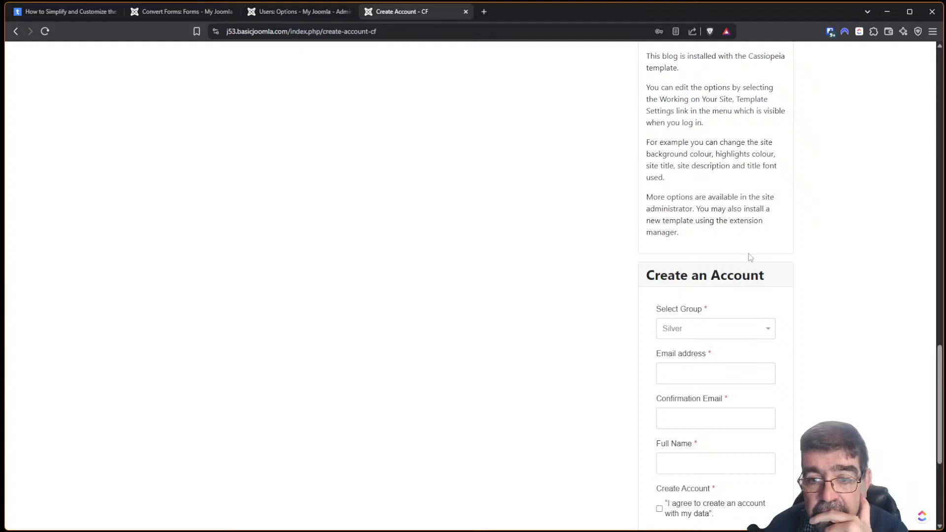
pyautogui.scroll(-4, 749, 254)
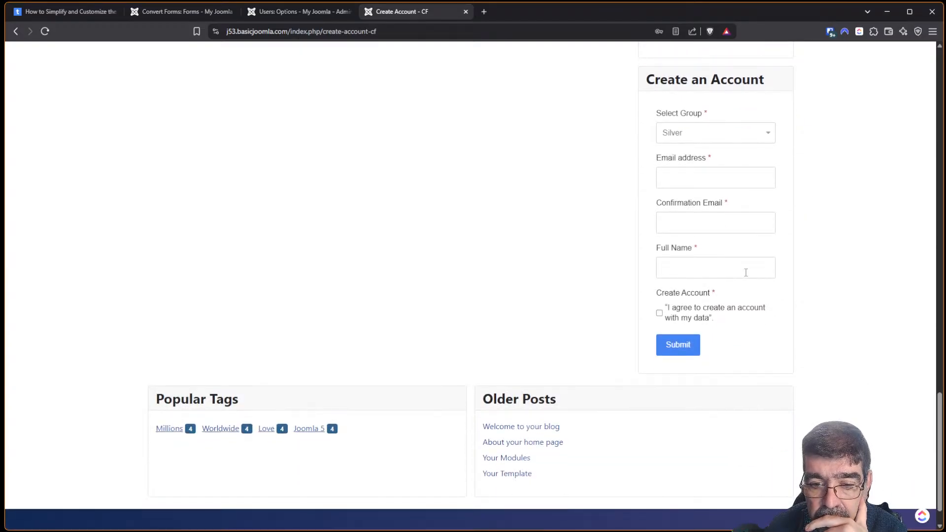
pyautogui.click(286, 15)
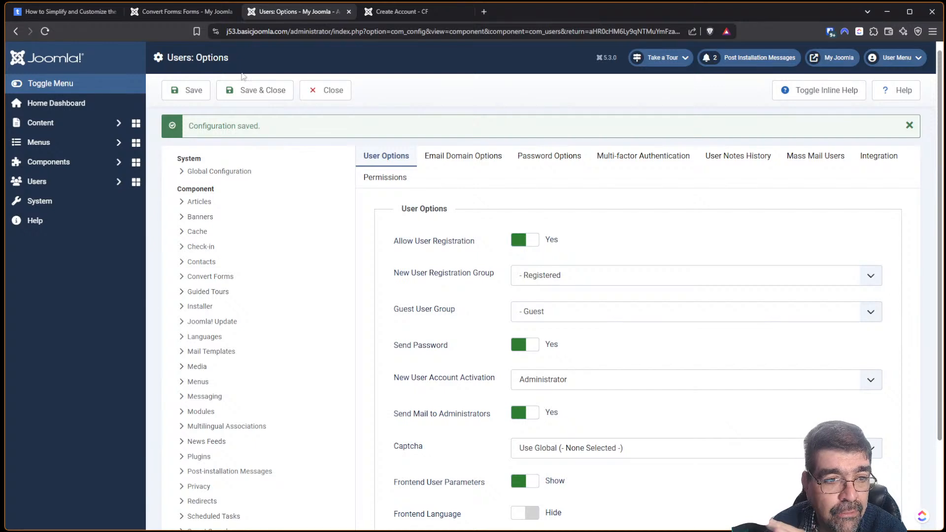
pyautogui.click(254, 90)
# Publish the Login Form module, reload the site, and open Create an account.
pyautogui.click(82, 121)
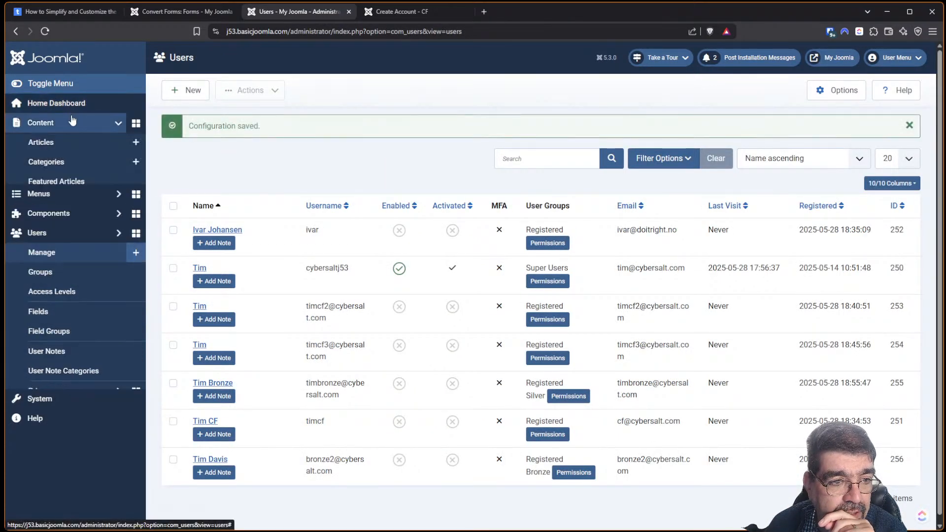
pyautogui.click(62, 262)
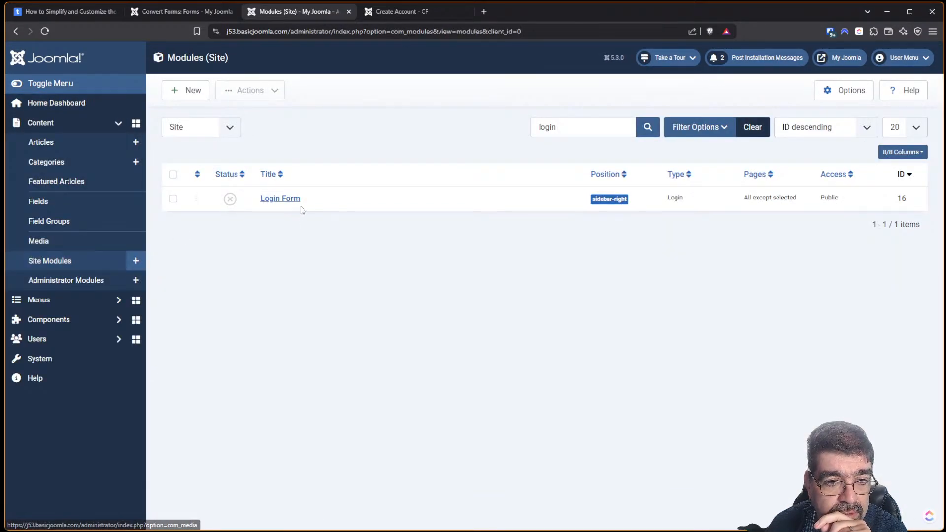
pyautogui.click(230, 198)
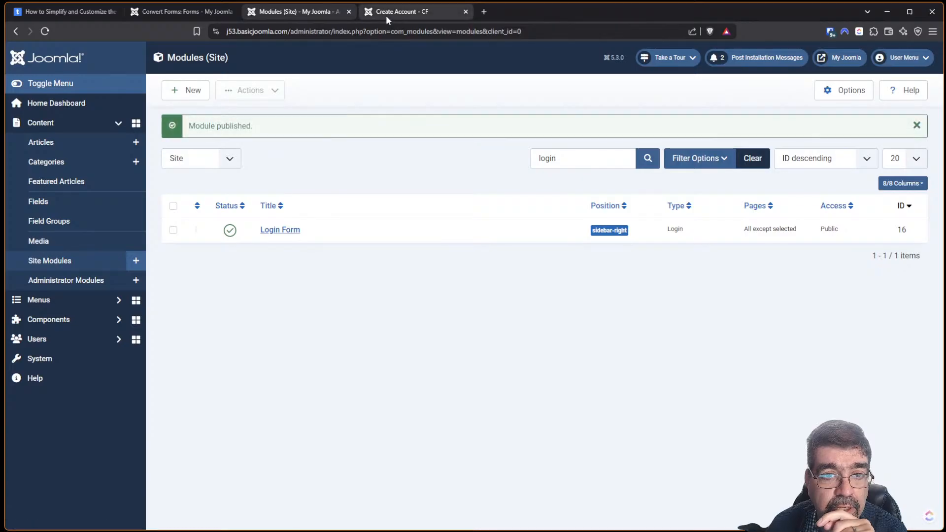
pyautogui.click(389, 14)
pyautogui.click(46, 32)
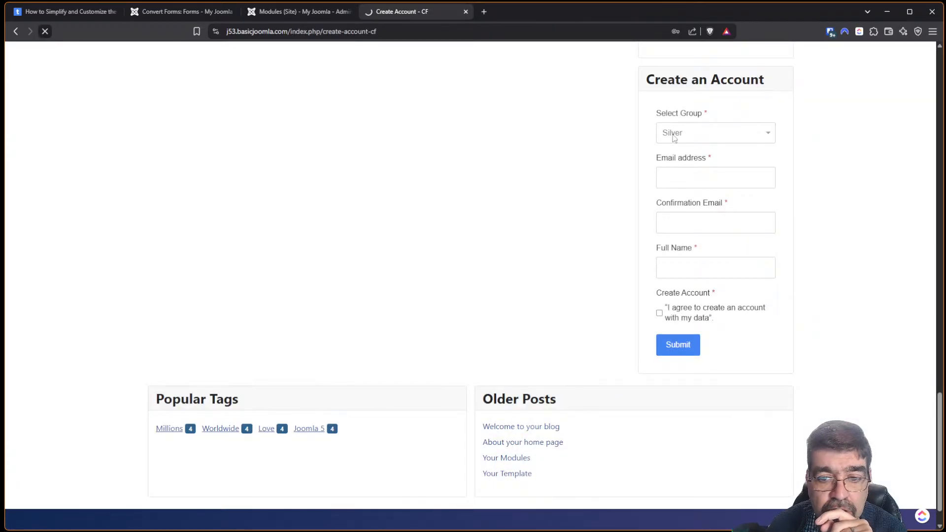
pyautogui.scroll(-1, 919, 358)
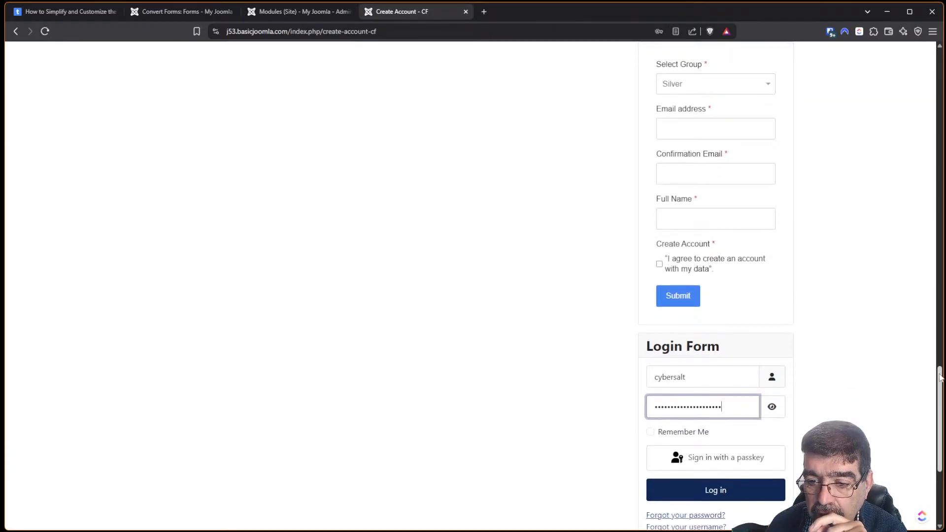
pyautogui.scroll(-4, 920, 358)
pyautogui.click(678, 353)
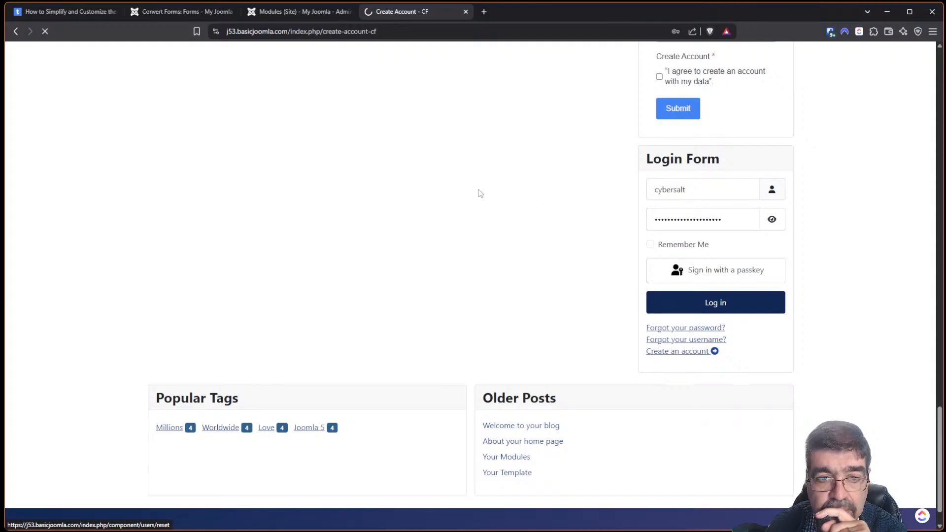
# Open the Create Account - CF menu link in a new tab and switch to it.
pyautogui.click(265, 33)
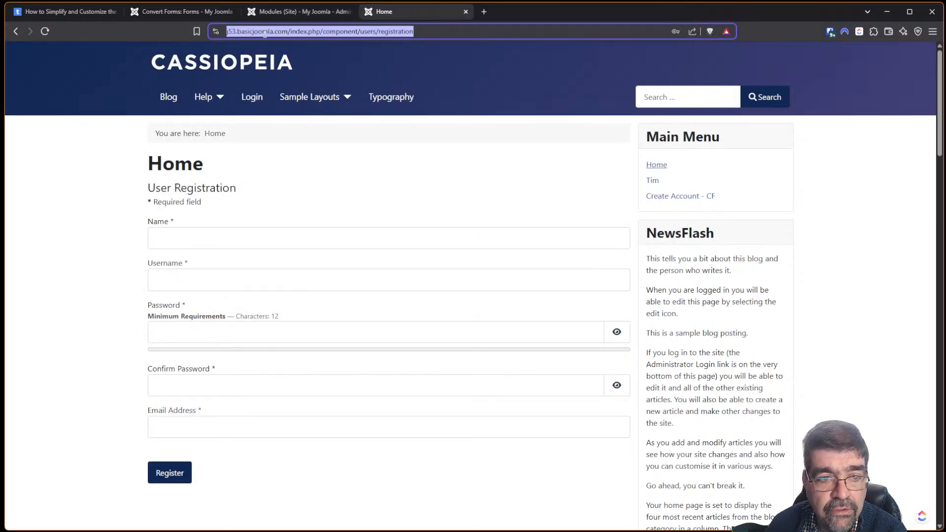
pyautogui.click(204, 10)
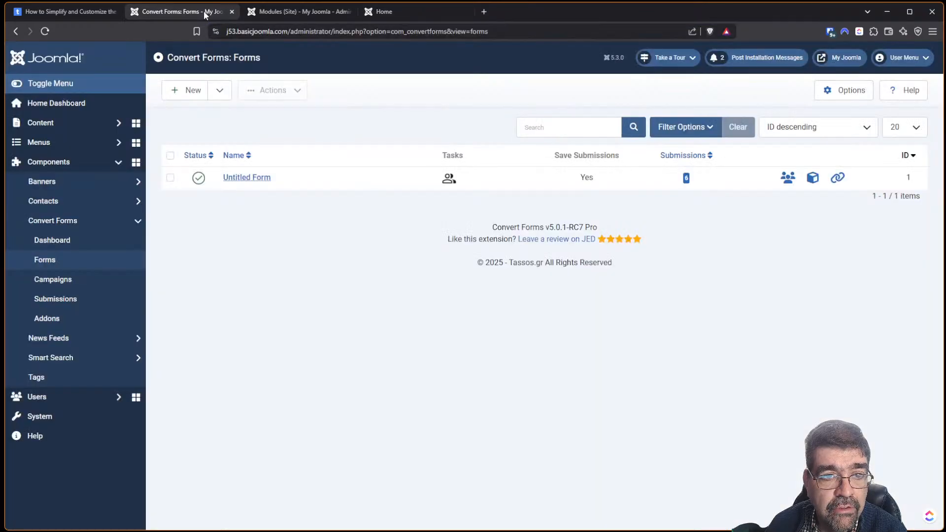
pyautogui.click(385, 14)
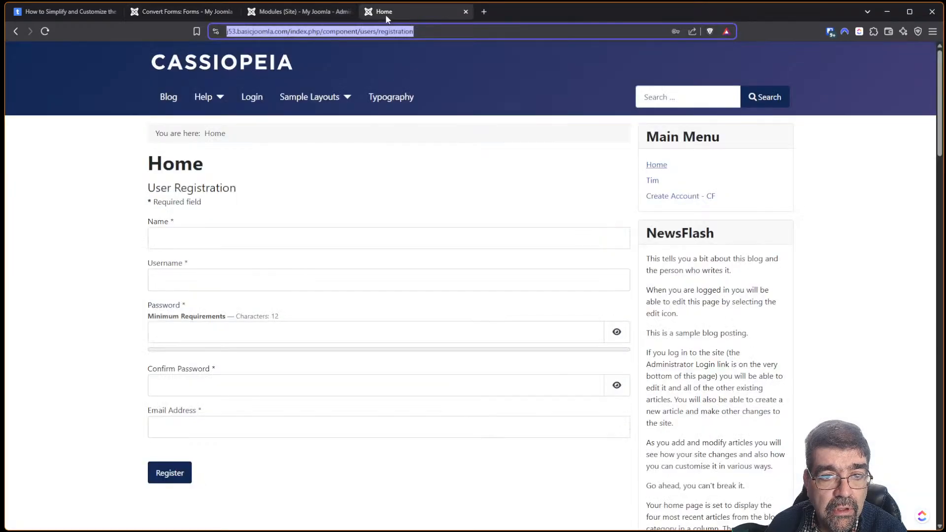
pyautogui.rightClick(695, 197)
pyautogui.click(741, 205)
pyautogui.click(505, 14)
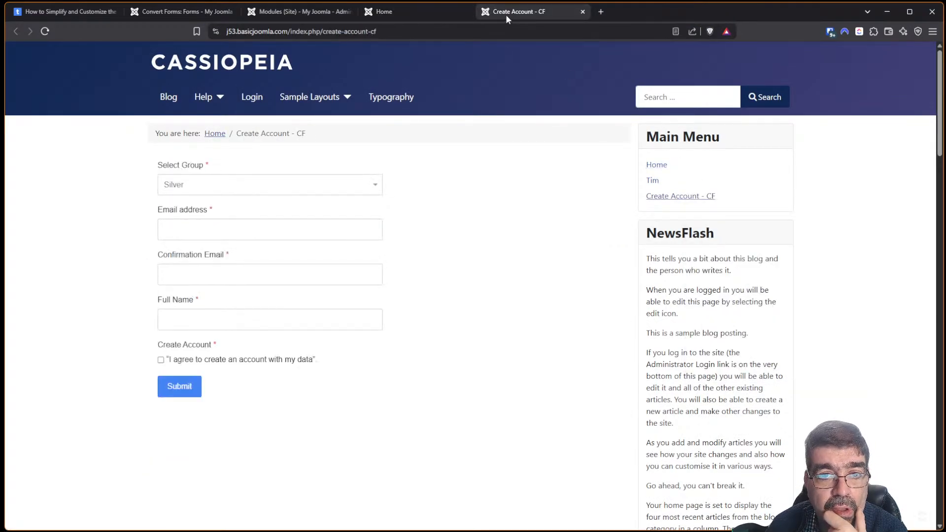
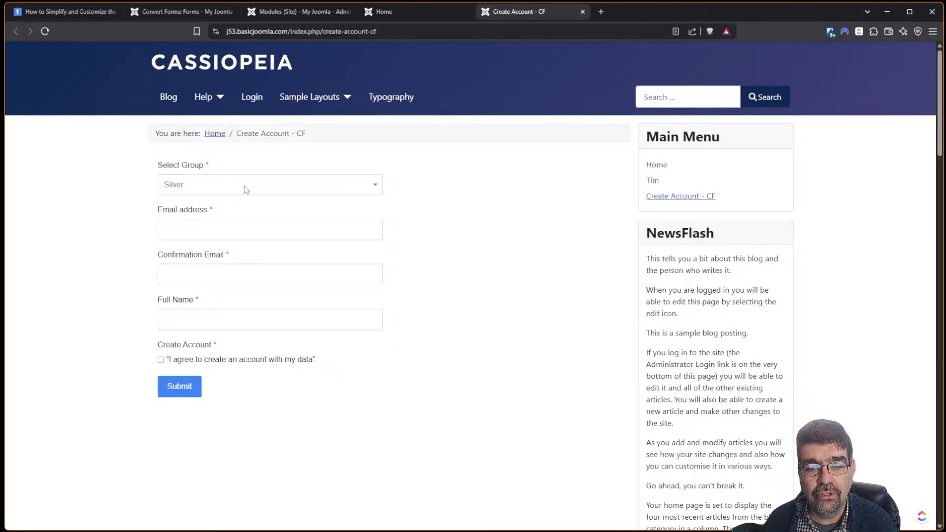
# Load gemini.google.com in a new tab, keep the 2.5 Flash model, and focus the prompt box.
pyautogui.click(602, 13)
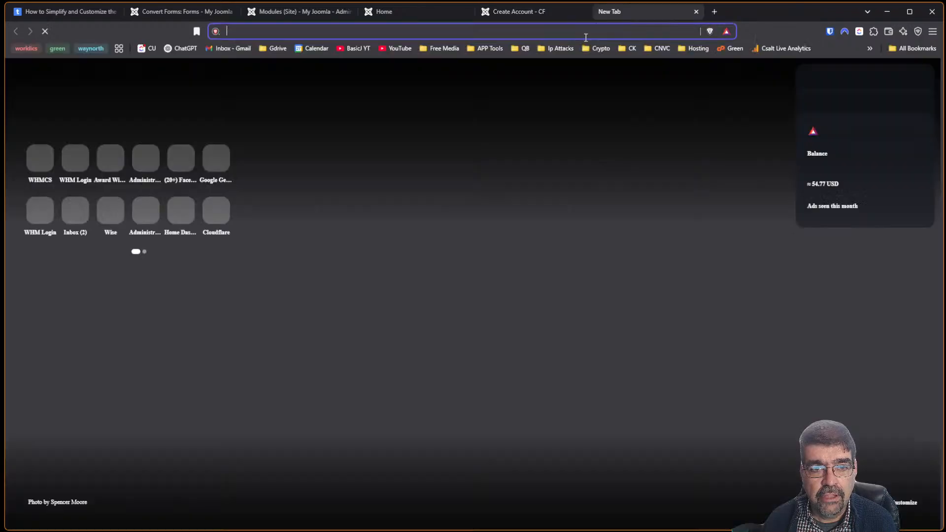
pyautogui.write('gemini.google.com/app')
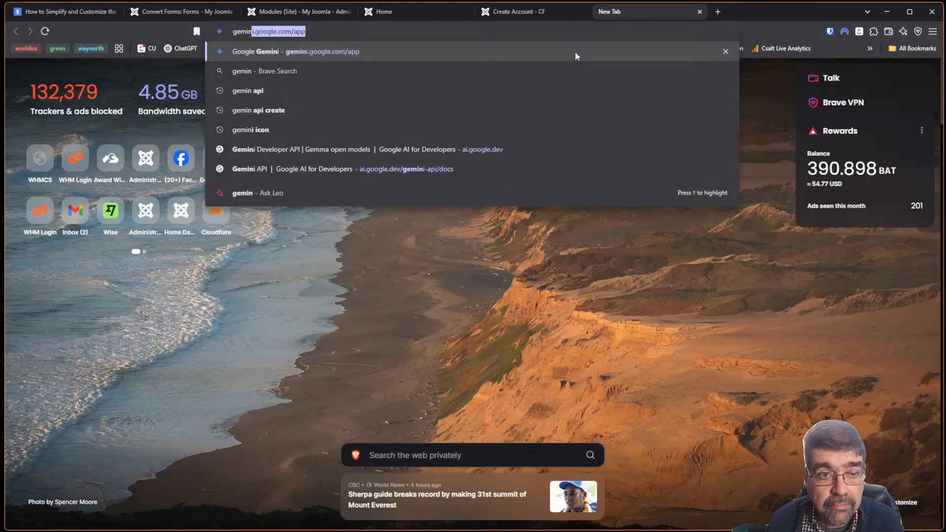
pyautogui.press('Return')
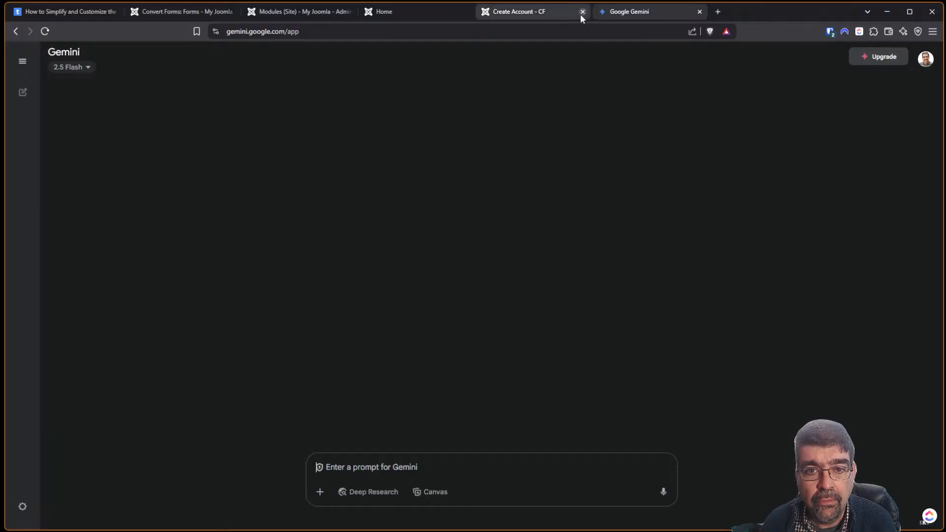
pyautogui.click(79, 69)
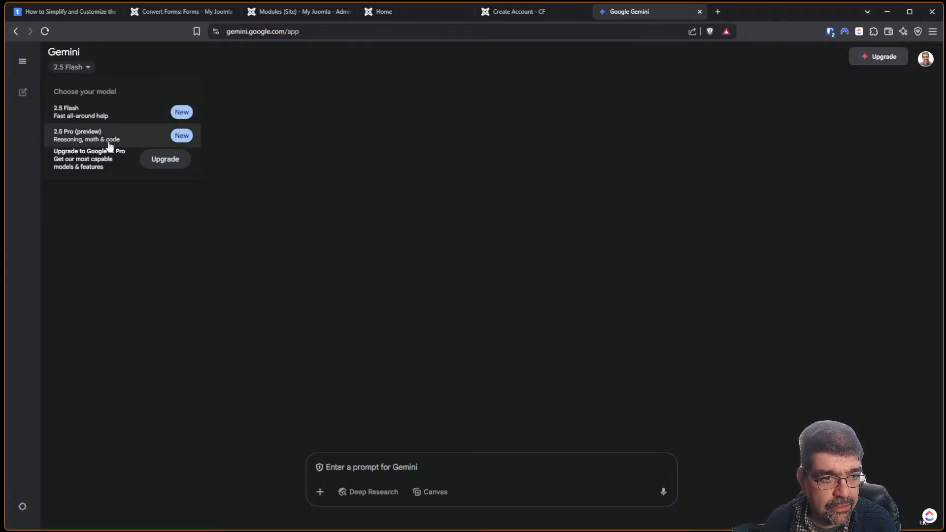
pyautogui.click(89, 118)
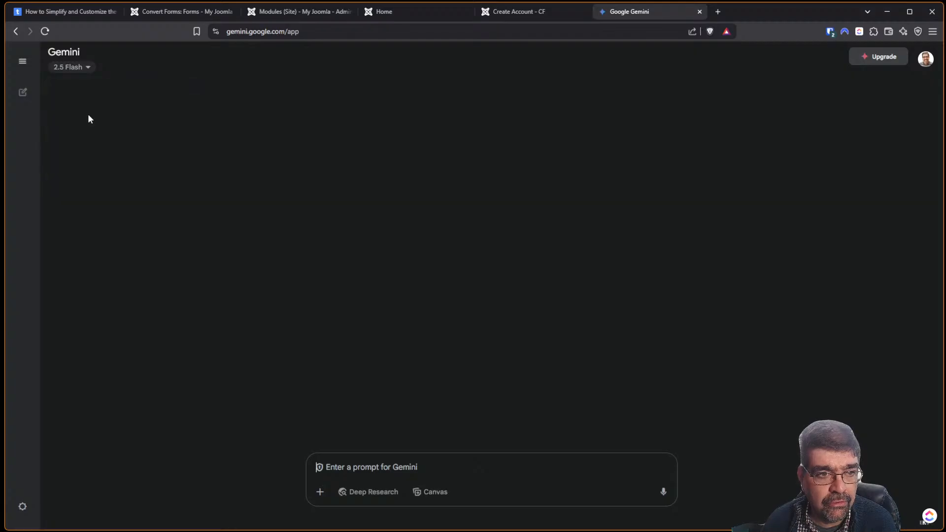
pyautogui.click(454, 459)
# Start an htaccess redirect request and paste the Joomla registration page URL into it.
pyautogui.write('I need')
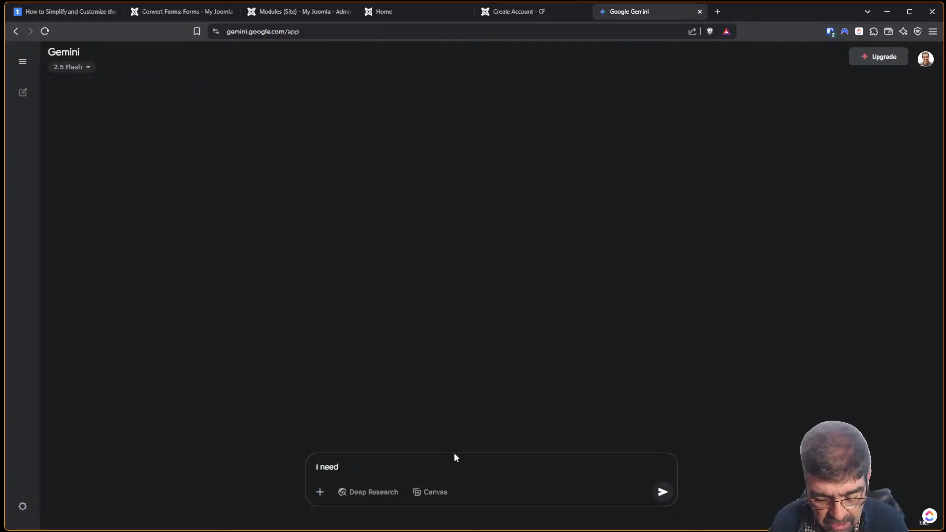
pyautogui.write(' an ht')
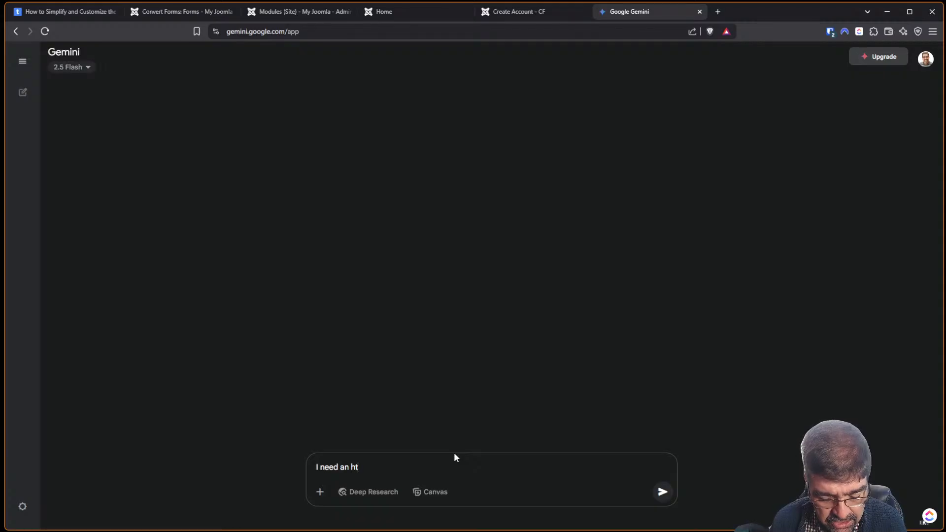
pyautogui.write('access')
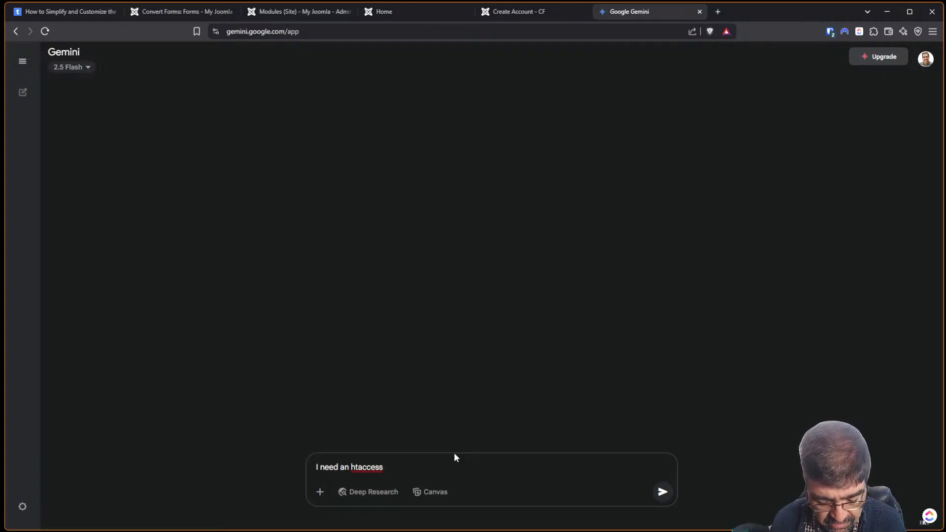
pyautogui.write('redirec')
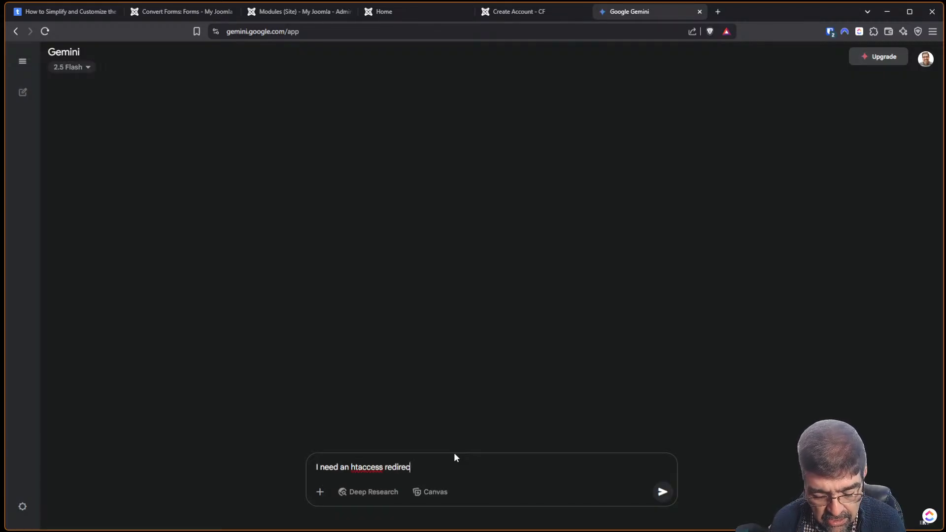
pyautogui.write('t rule that')
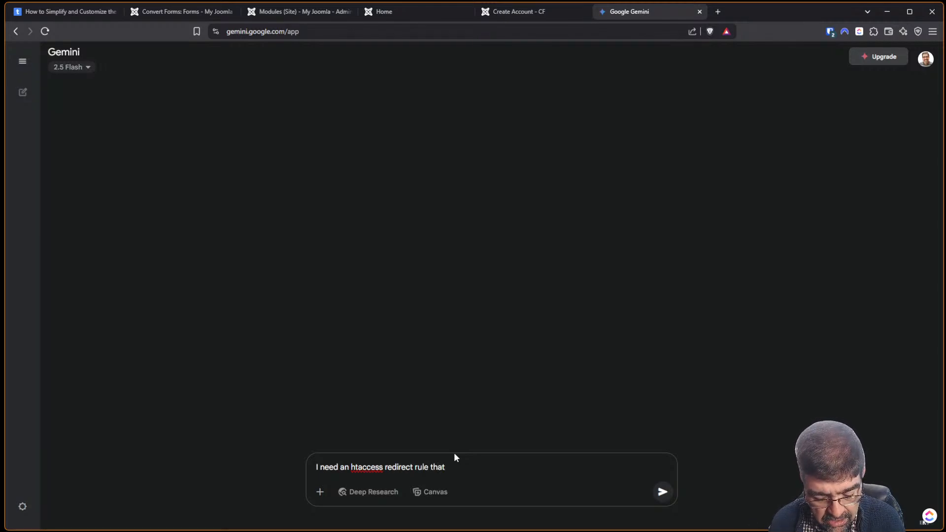
pyautogui.write(' sends all ')
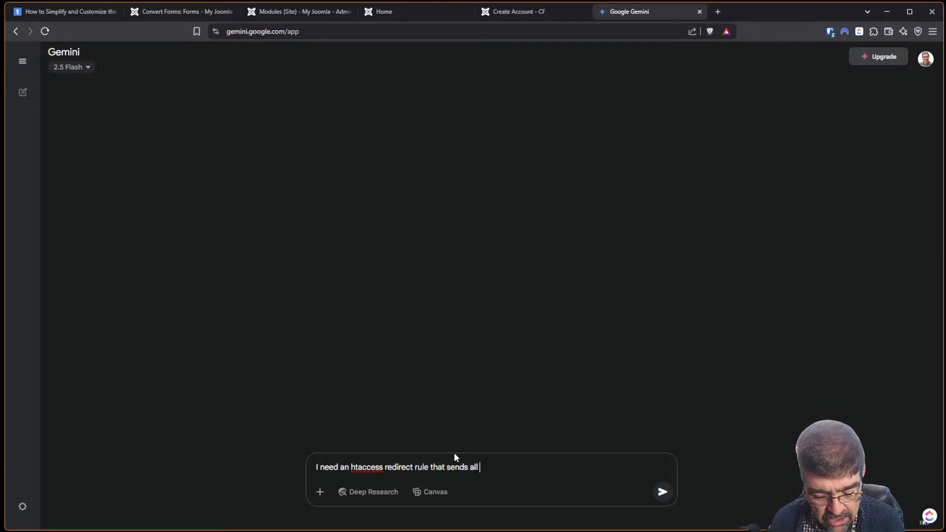
pyautogui.write('traffic to')
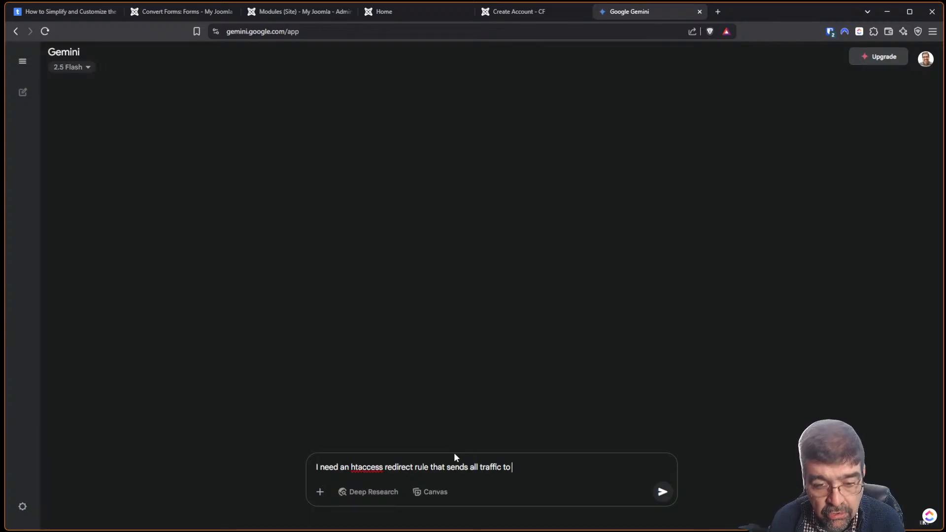
pyautogui.click(516, 13)
pyautogui.click(437, 7)
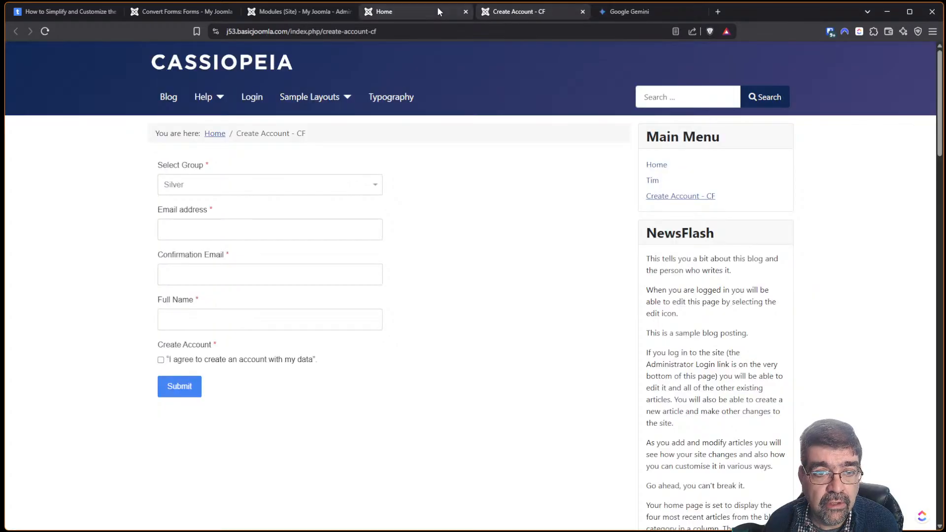
pyautogui.moveTo(434, 32); pyautogui.dragTo(217, 44)
pyautogui.hotkey('ctrl', 'c')
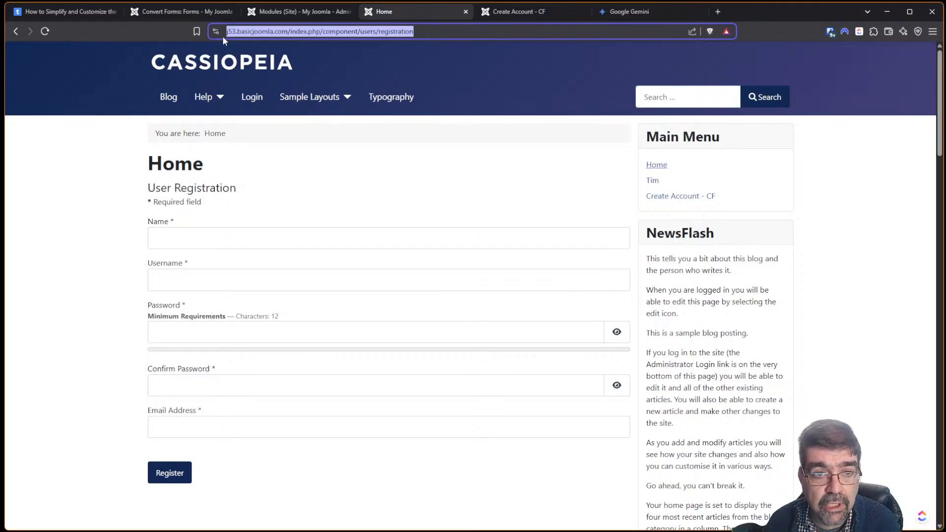
pyautogui.click(620, 15)
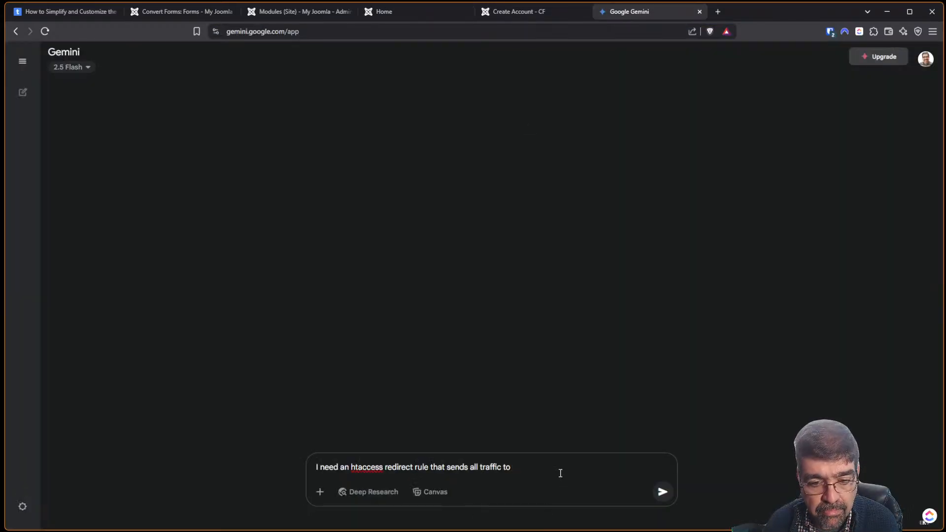
pyautogui.hotkey('ctrl', 'v')
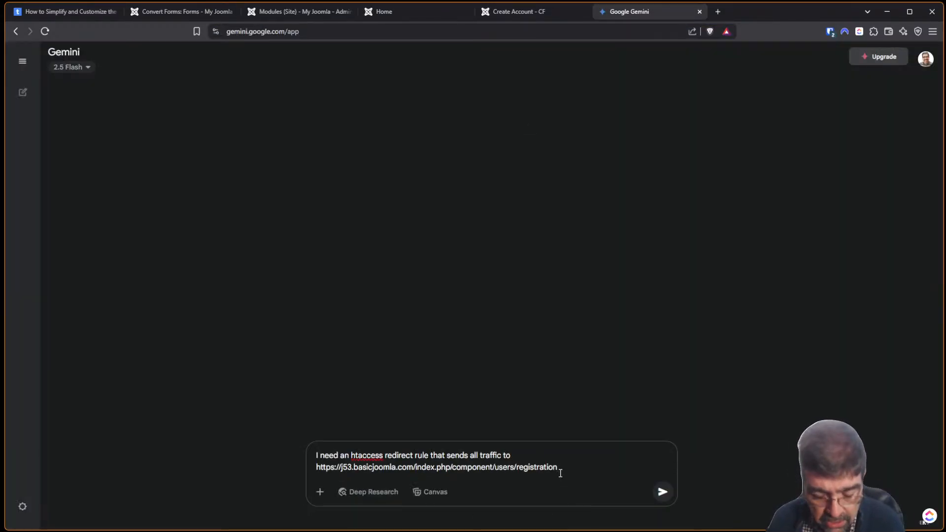
# Add the create-account-cf page URL as the redirect target and send the request.
pyautogui.write('to')
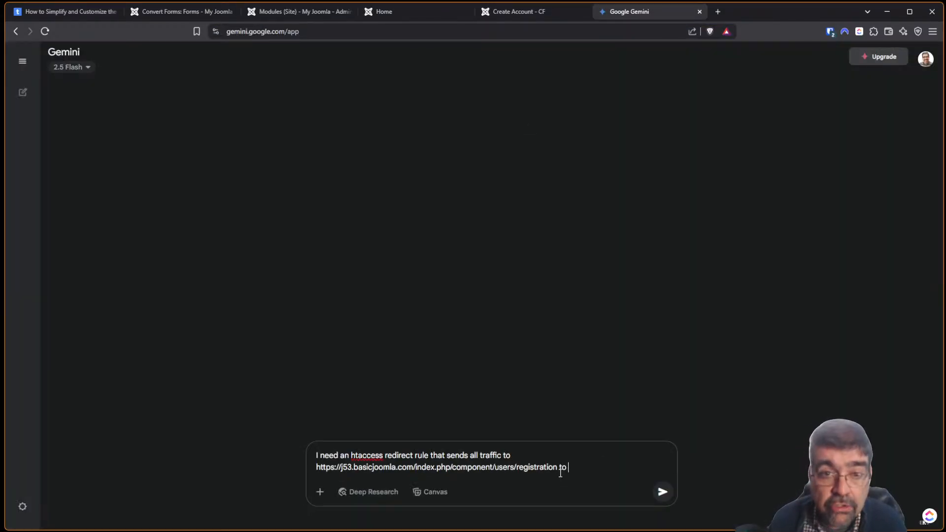
pyautogui.click(531, 13)
pyautogui.click(390, 33)
pyautogui.rightClick(394, 33)
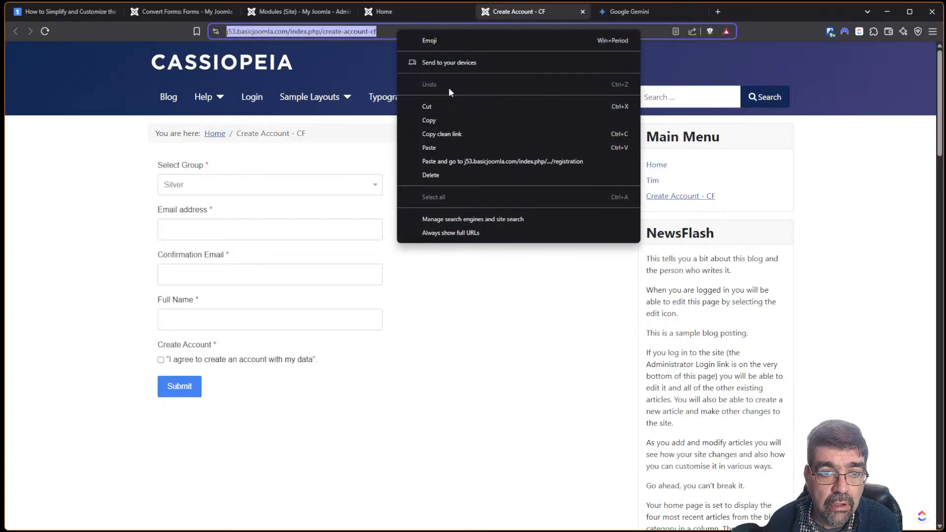
pyautogui.click(454, 121)
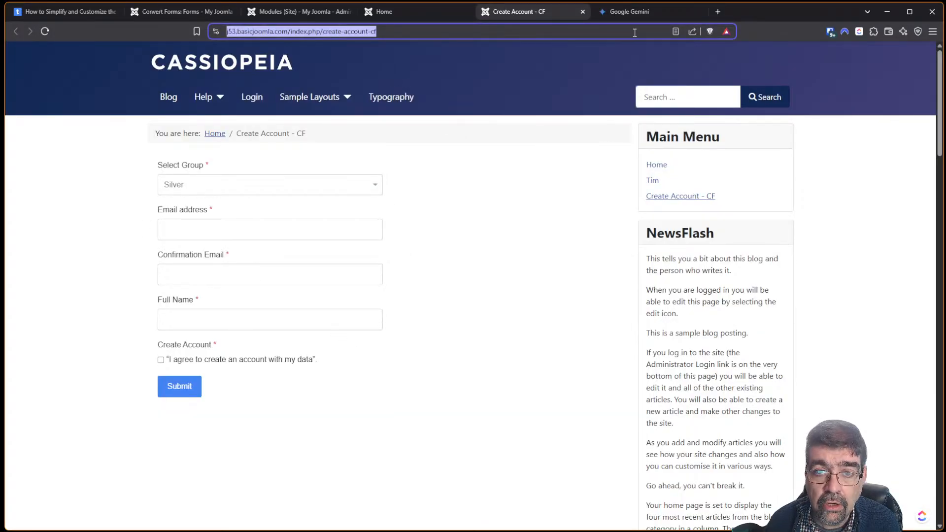
pyautogui.click(625, 7)
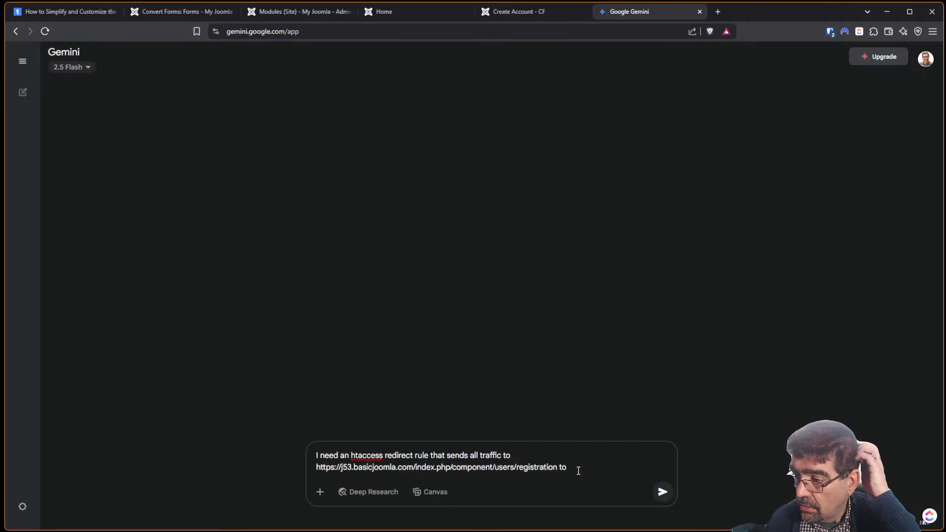
pyautogui.hotkey('ctrl', 'v')
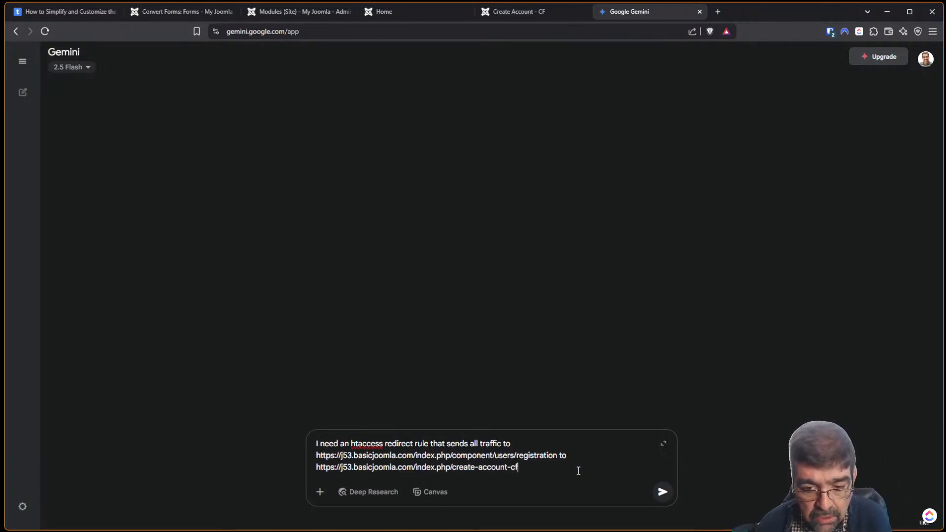
pyautogui.press('Return')
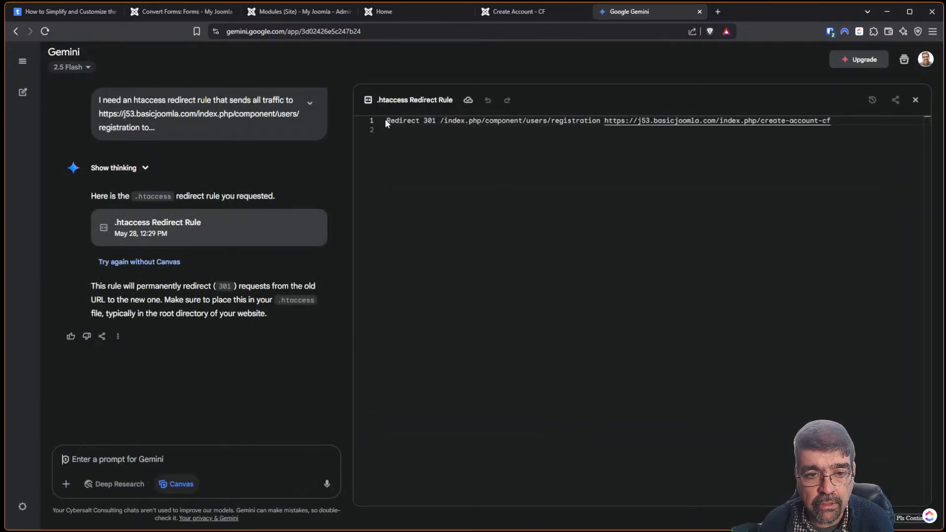
# Select and copy the generated Redirect 301 line from Gemini's canvas.
pyautogui.moveTo(391, 121); pyautogui.dragTo(576, 129)
pyautogui.moveTo(643, 127); pyautogui.dragTo(830, 122)
pyautogui.rightClick(828, 124)
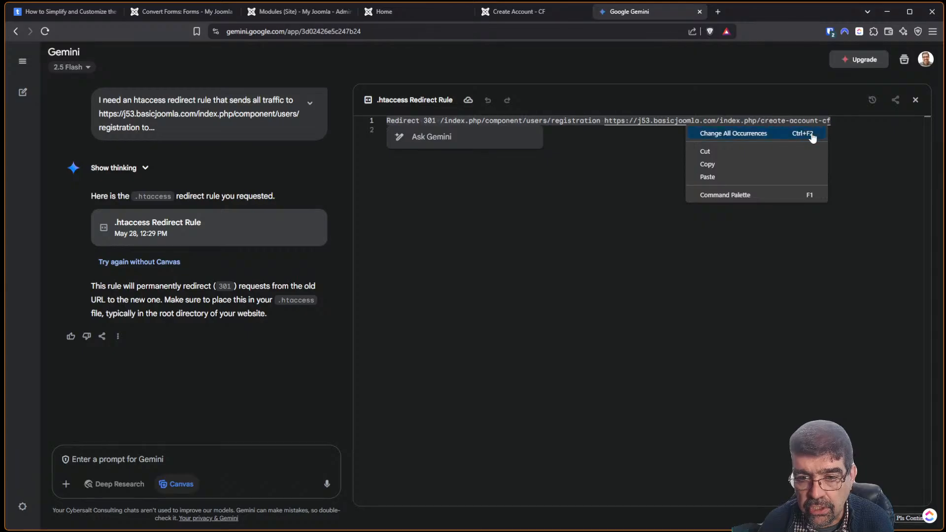
pyautogui.click(766, 164)
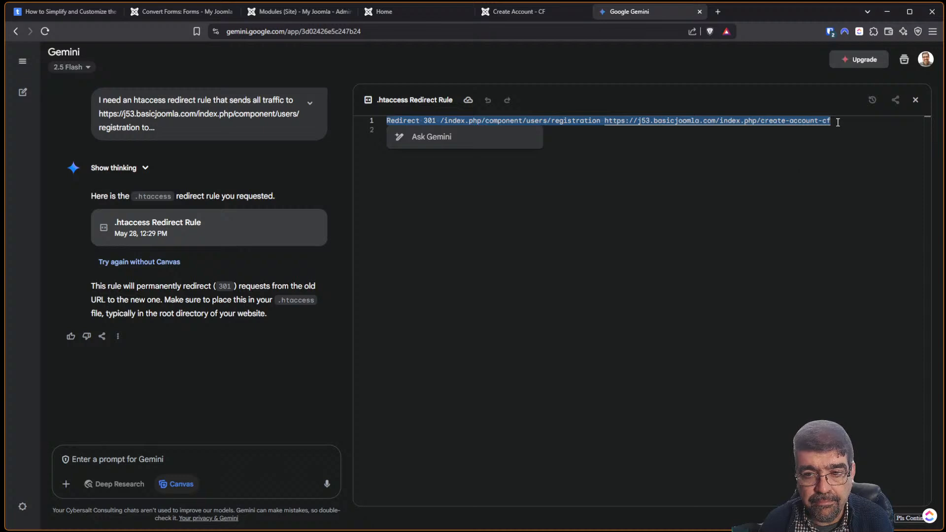
pyautogui.rightClick(550, 124)
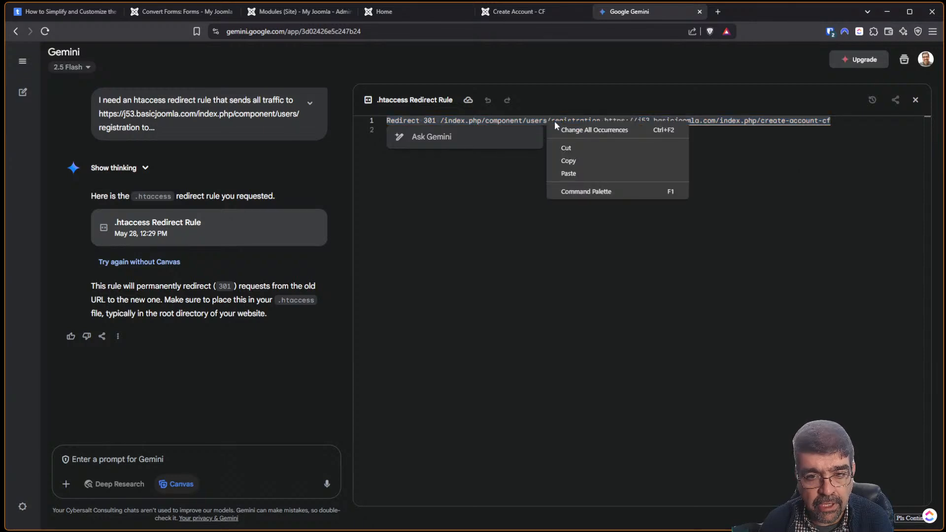
pyautogui.click(577, 156)
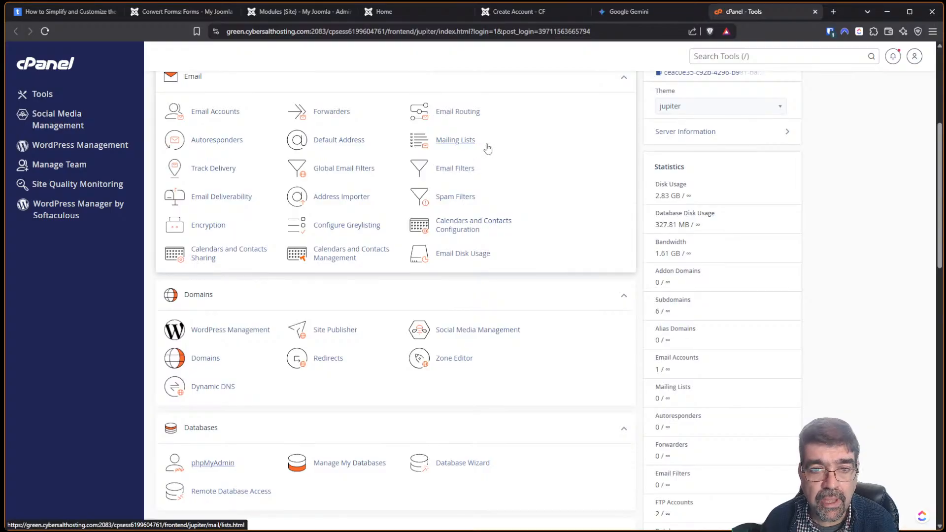
# Paste the Redirect 301 rule into j53.basicjoomla.com's .htaccess via File Manager, then return to Gemini.
pyautogui.scroll(5, 230, 173)
pyautogui.click(228, 166)
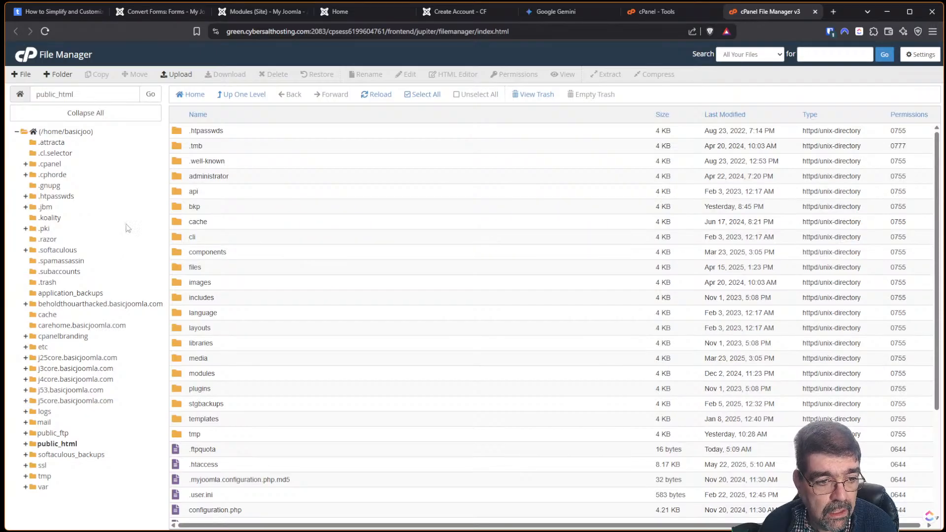
pyautogui.click(67, 391)
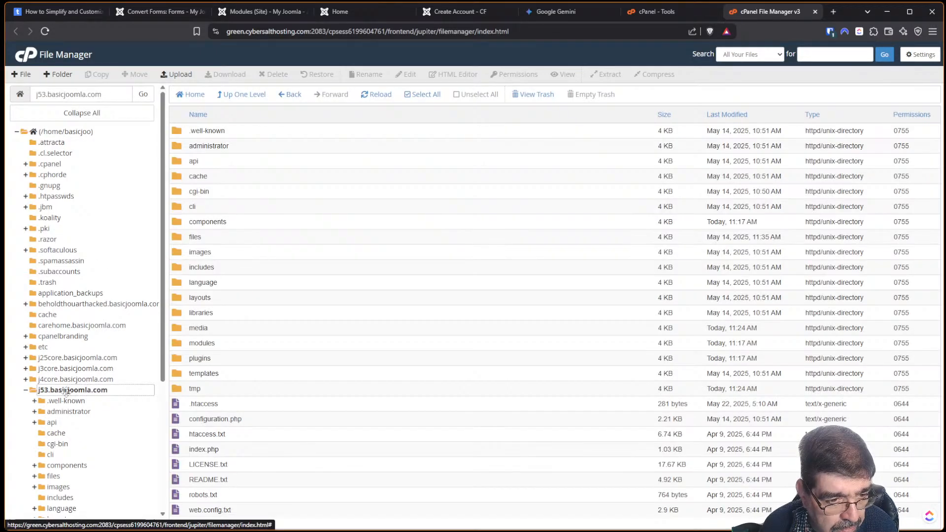
pyautogui.rightClick(185, 401)
pyautogui.click(221, 432)
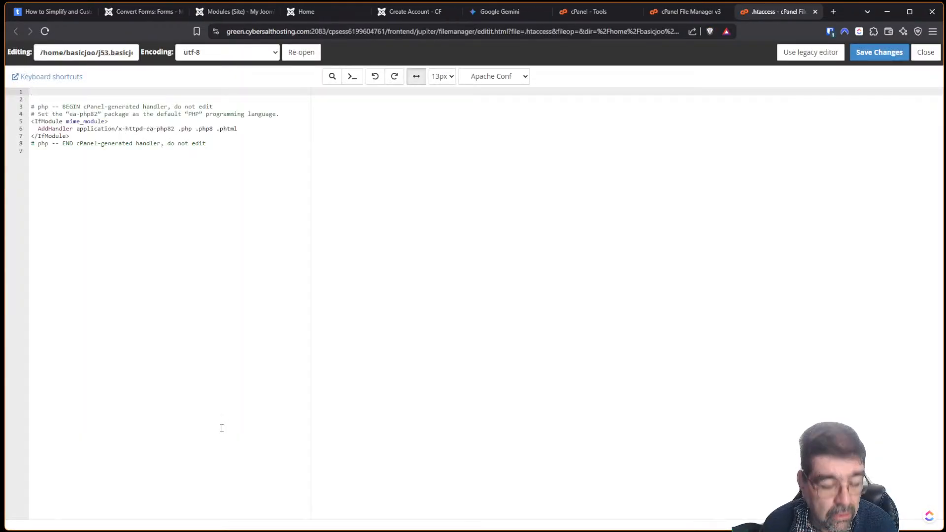
pyautogui.hotkey('ctrl', 'v')
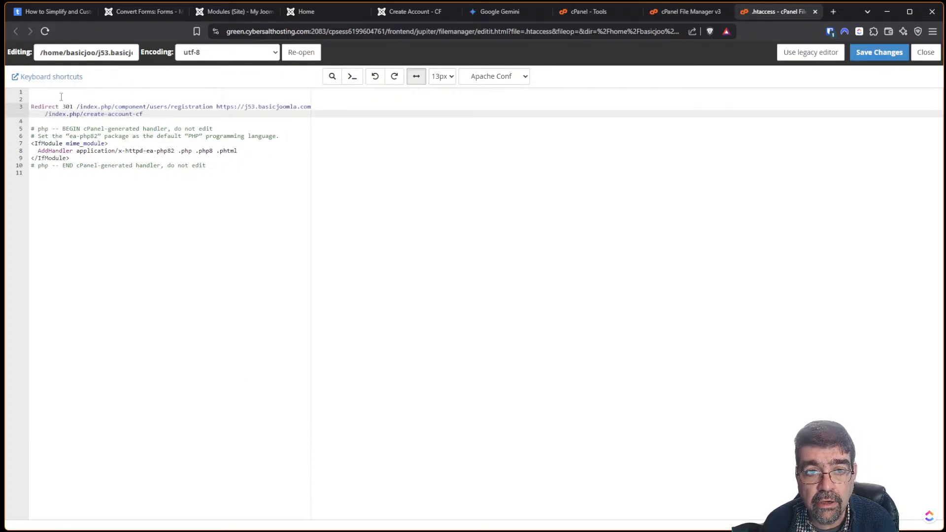
pyautogui.click(498, 12)
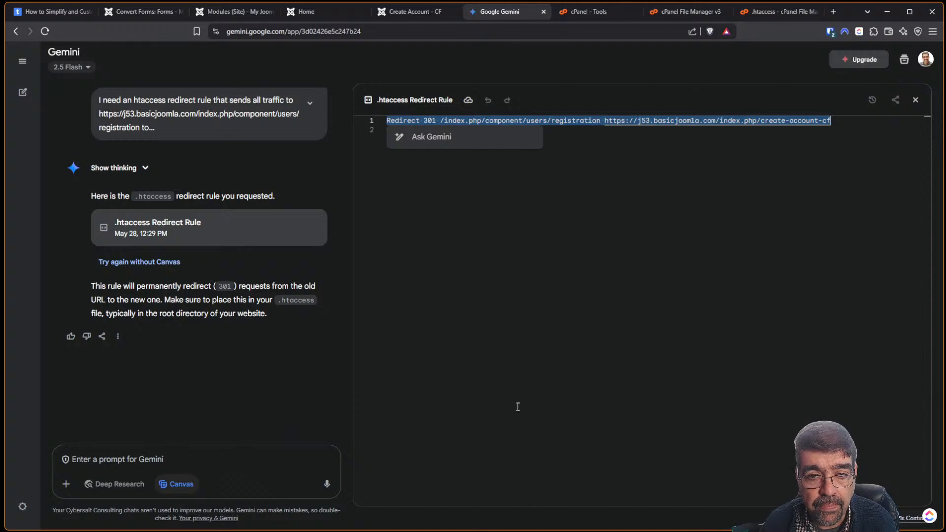
pyautogui.click(224, 464)
# Ask Gemini for the rewrite-on code and select its 'RewriteEngine On' line for the .htaccess file.
pyautogui.write('I')
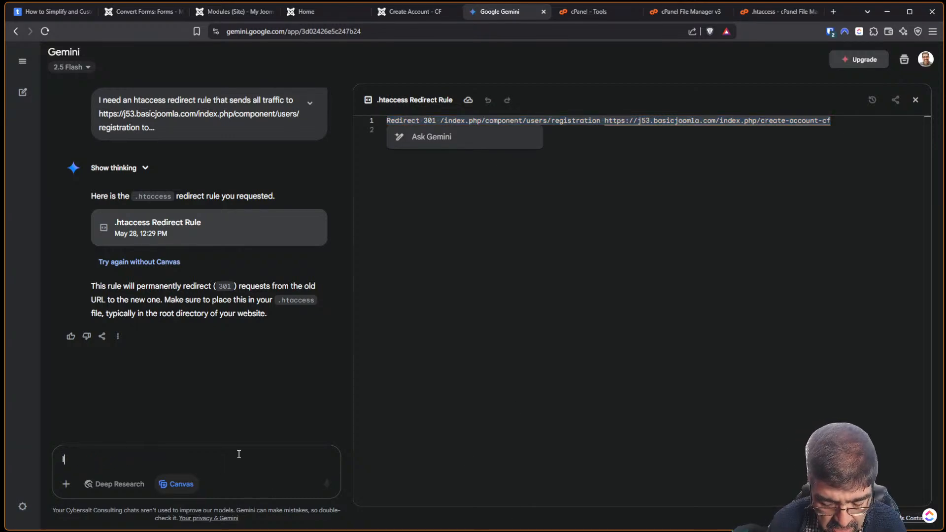
pyautogui.write(' need the re')
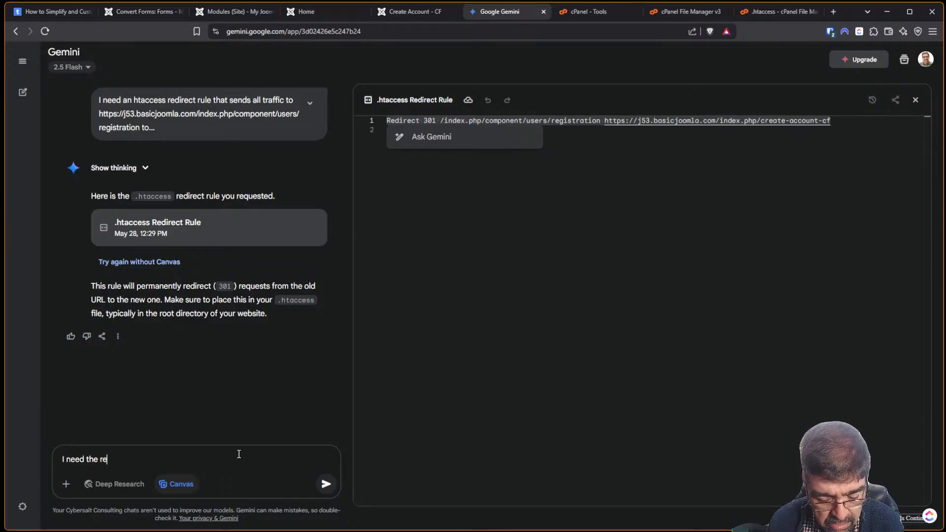
pyautogui.write('write on code')
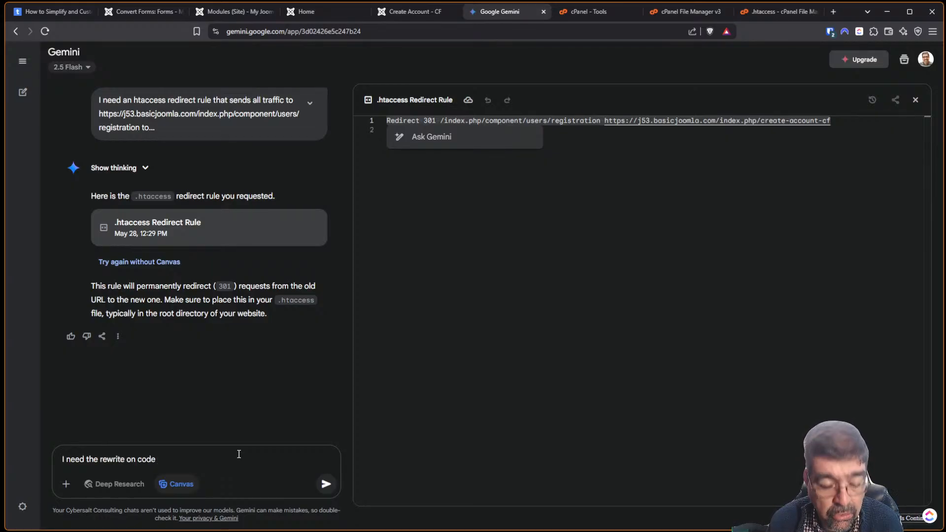
pyautogui.write(' as well')
pyautogui.press('Return')
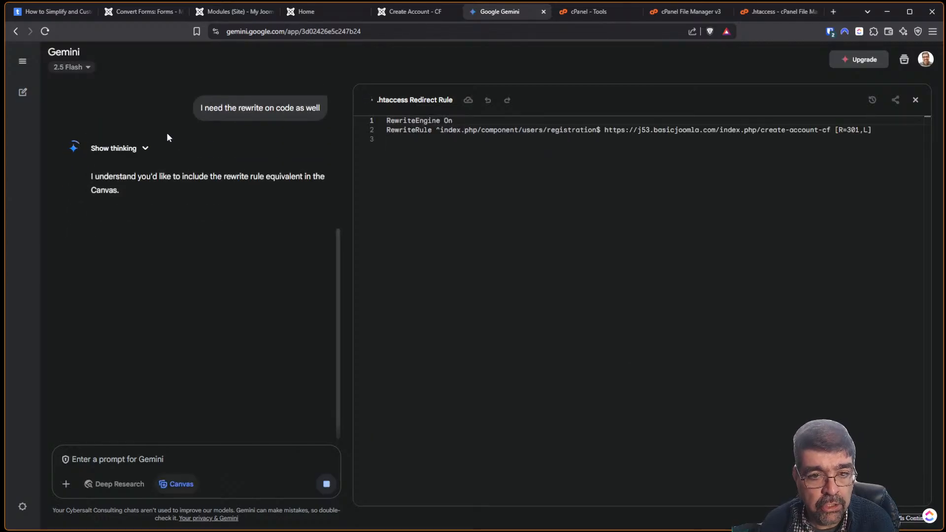
pyautogui.moveTo(461, 122); pyautogui.dragTo(385, 123)
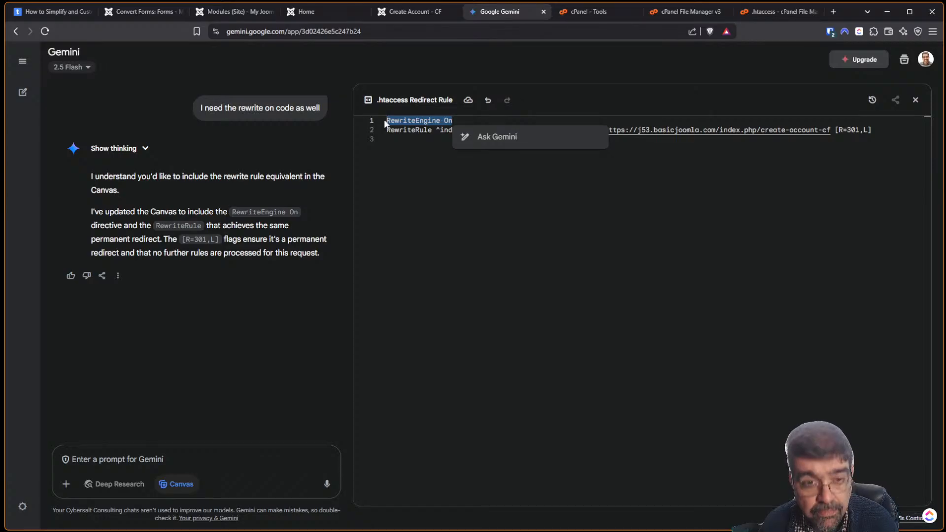
pyautogui.click(750, 11)
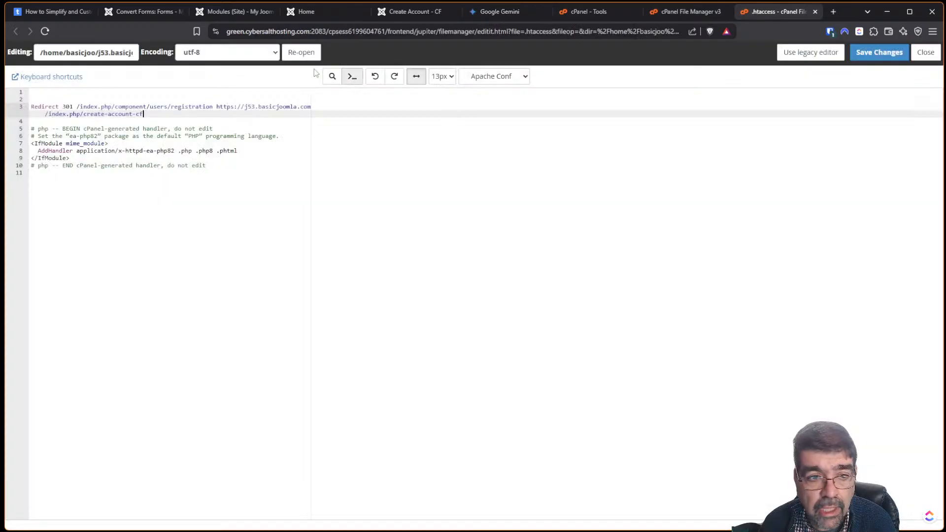
# Paste RewriteEngine On onto line 2 of .htaccess, above the Redirect rule, and save.
pyautogui.click(40, 100)
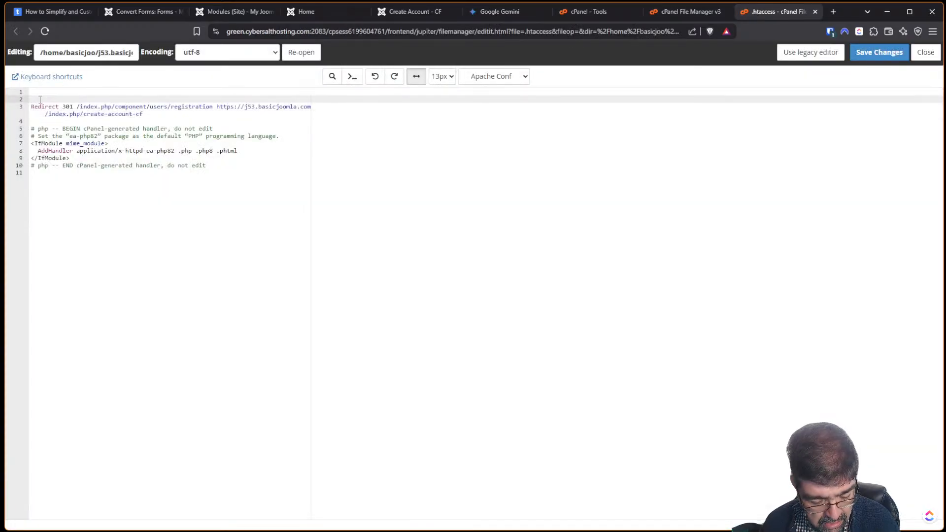
pyautogui.hotkey('ctrl', 'v')
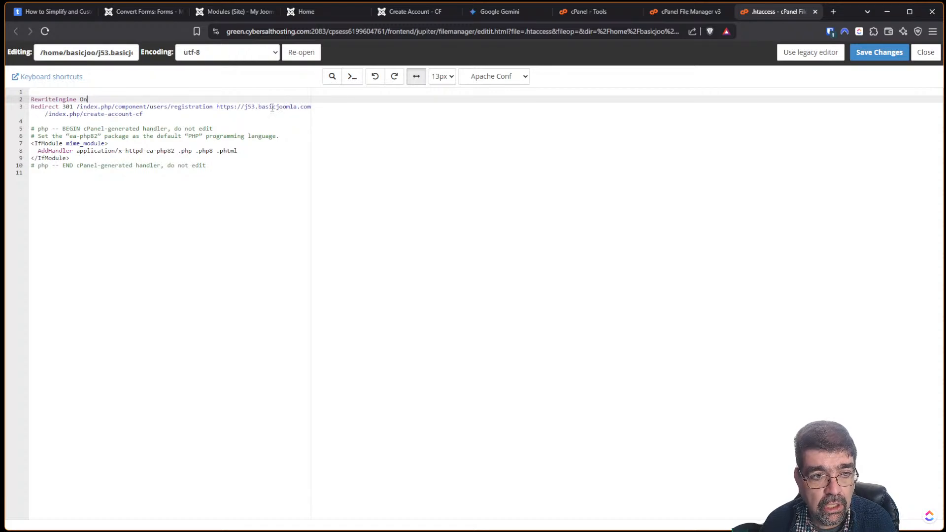
pyautogui.click(880, 52)
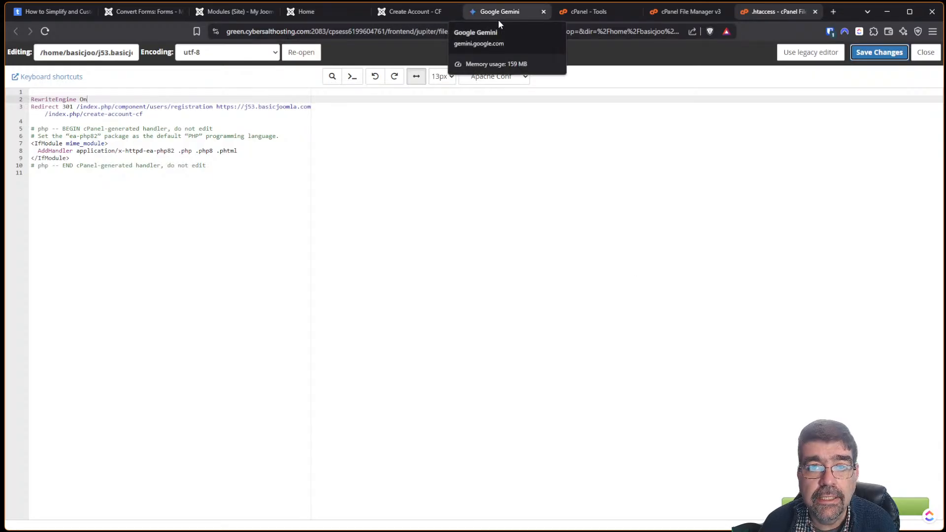
pyautogui.click(318, 12)
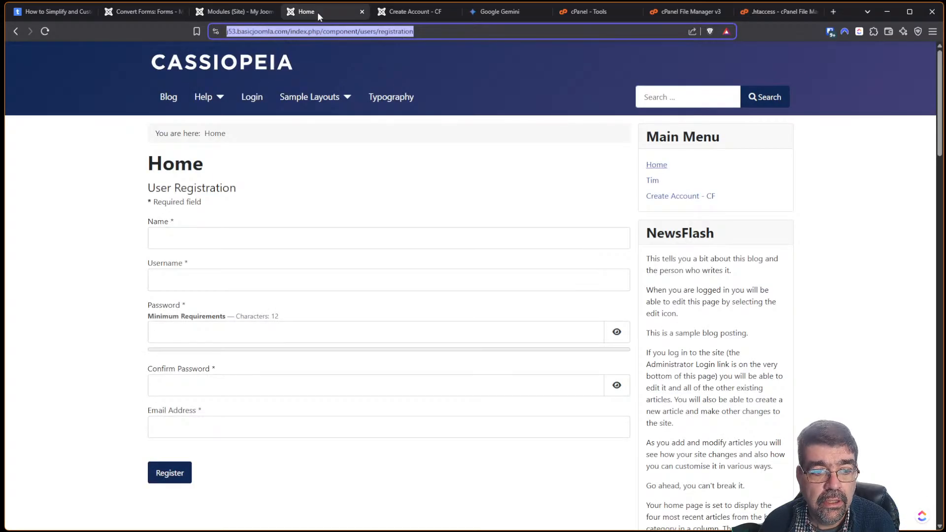
# Reload to confirm the redirect reaches Create Account - CF, then load kzrider.com in a new tab.
pyautogui.click(45, 32)
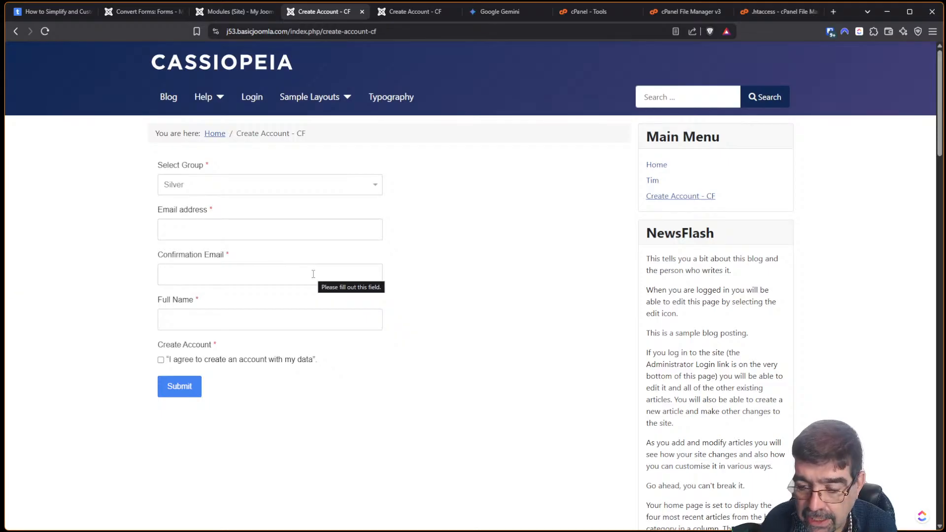
pyautogui.click(833, 12)
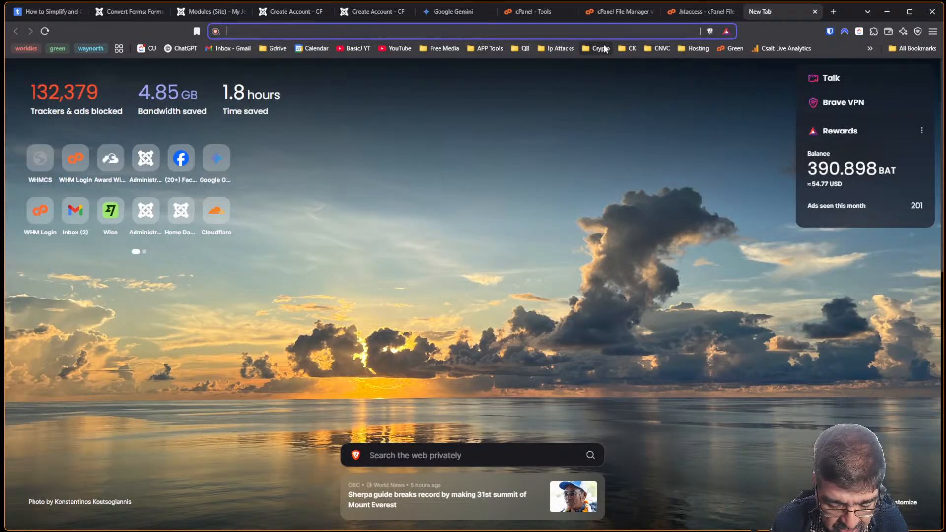
pyautogui.write('kzrider')
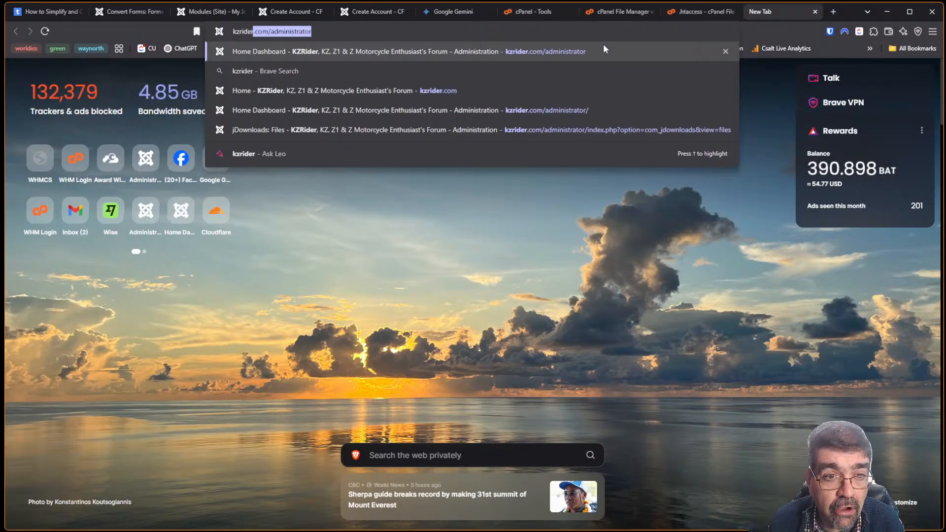
pyautogui.write('.com/administrat')
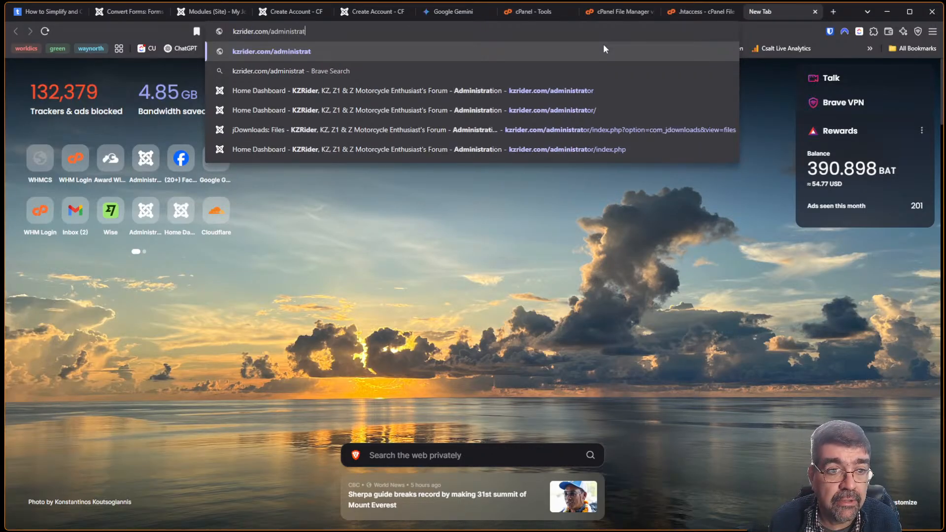
pyautogui.press('BackSpace')
pyautogui.press('BackSpace')
pyautogui.press('BackSpace')
pyautogui.press('Return')
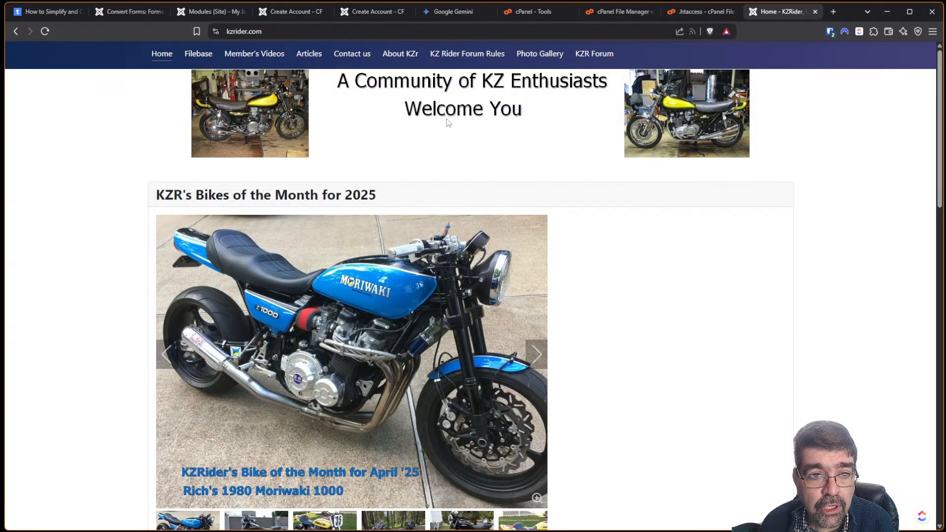
# Review the KZR Forum's Create an account form with its Cloudflare captcha, then close the tab.
pyautogui.click(586, 55)
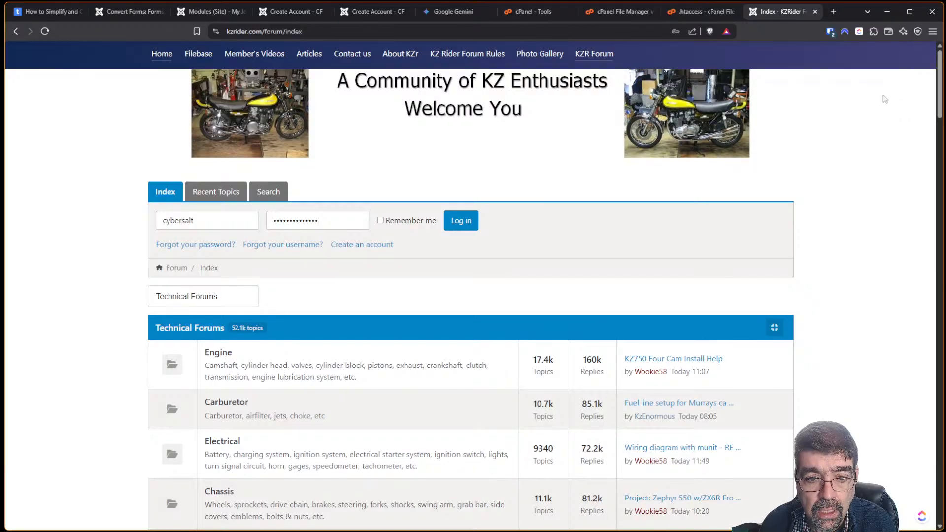
pyautogui.click(357, 245)
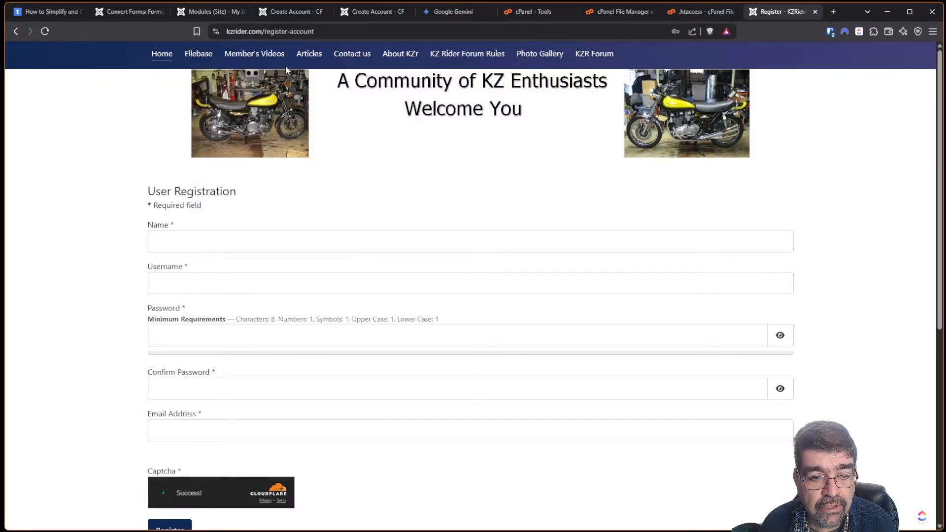
pyautogui.scroll(-1, 79, 179)
pyautogui.scroll(-2, 79, 180)
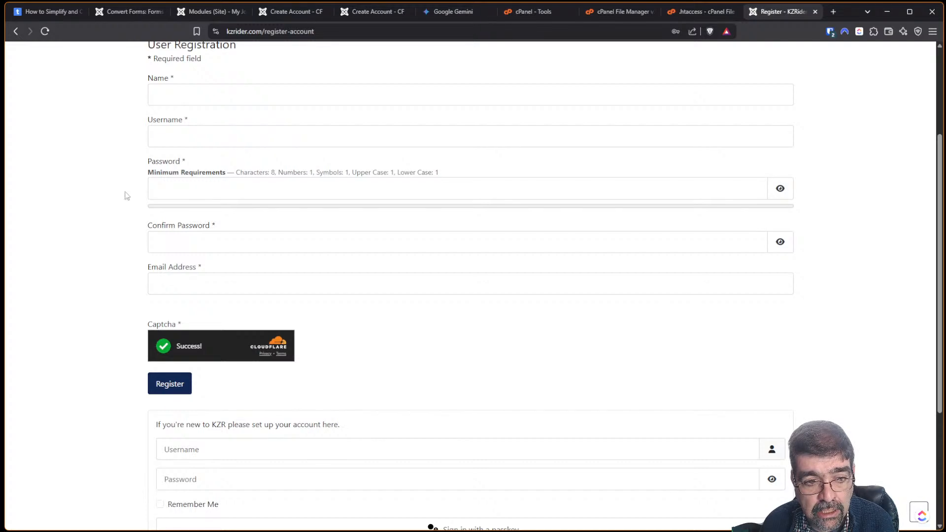
pyautogui.scroll(2, 284, 146)
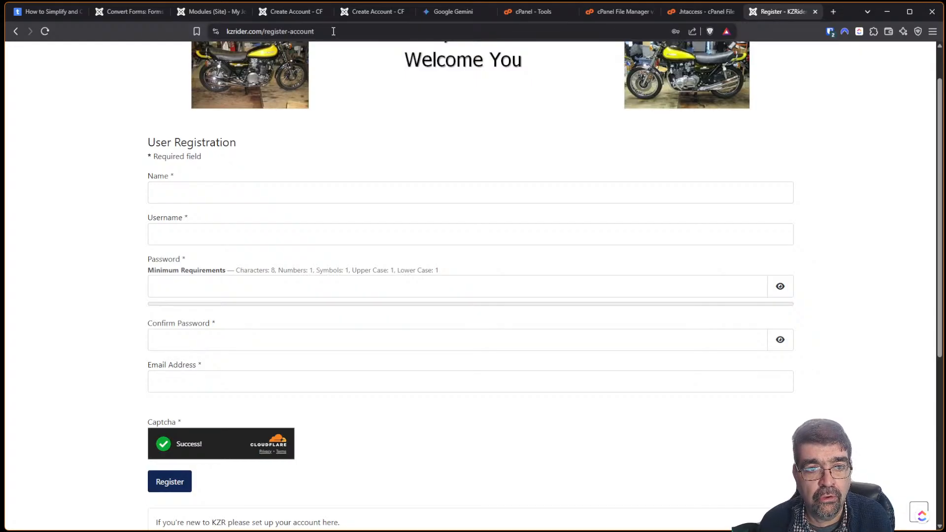
pyautogui.moveTo(334, 31); pyautogui.dragTo(226, 31)
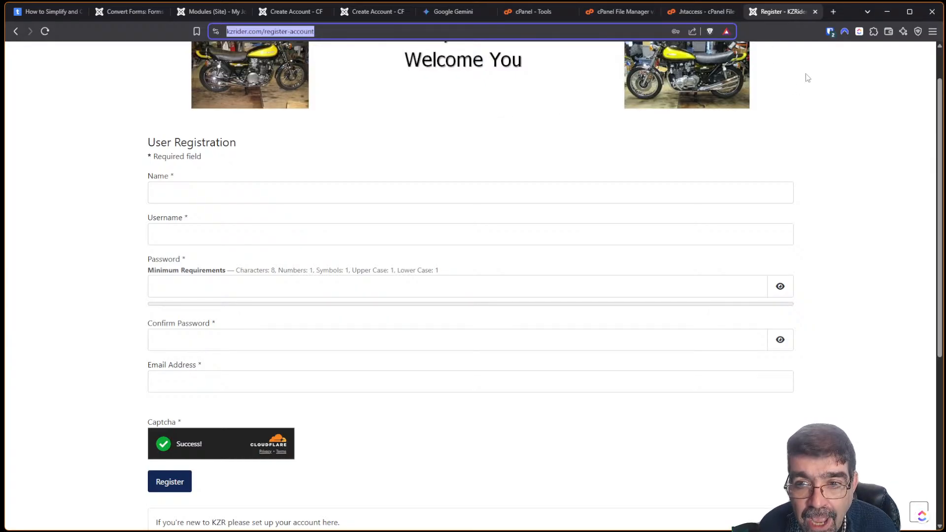
pyautogui.click(817, 12)
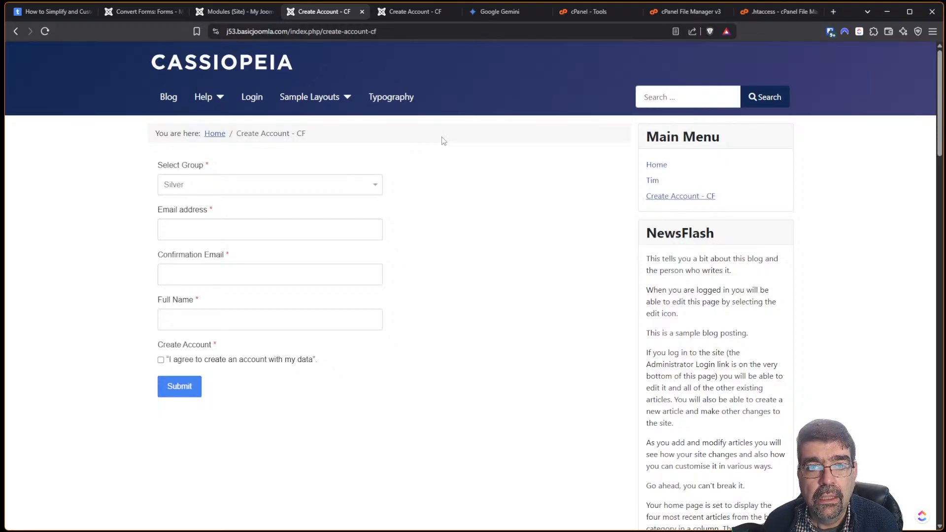
# Prefix the RewriteEngine On and Redirect 301 lines with #, save .htaccess, and go back.
pyautogui.click(776, 12)
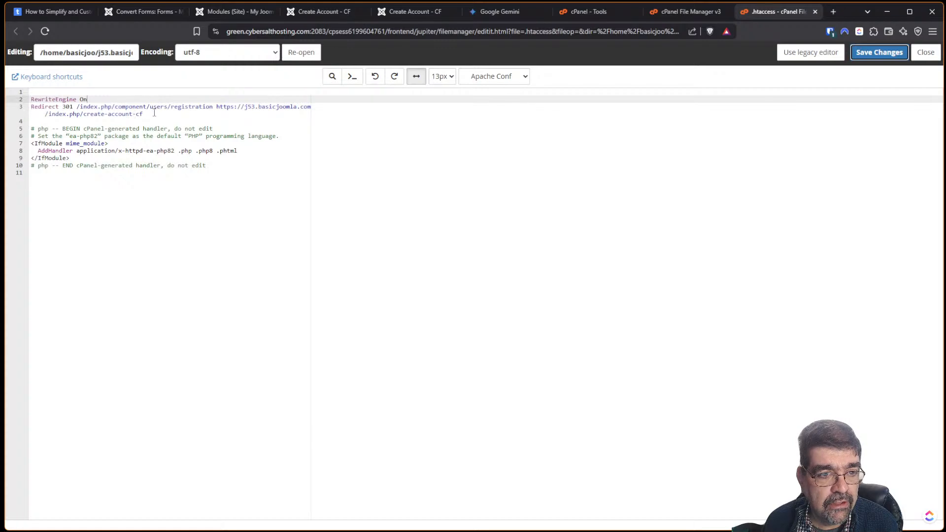
pyautogui.moveTo(154, 112); pyautogui.dragTo(21, 99)
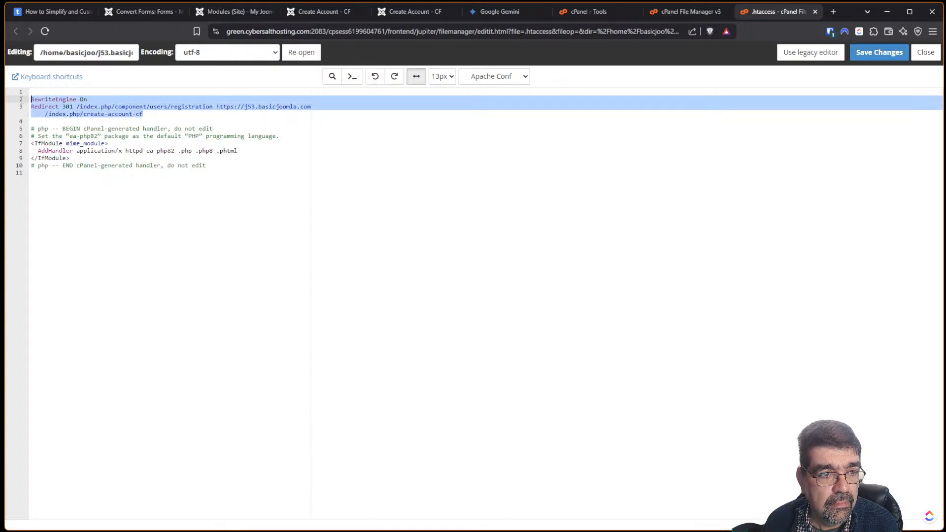
pyautogui.click(31, 98)
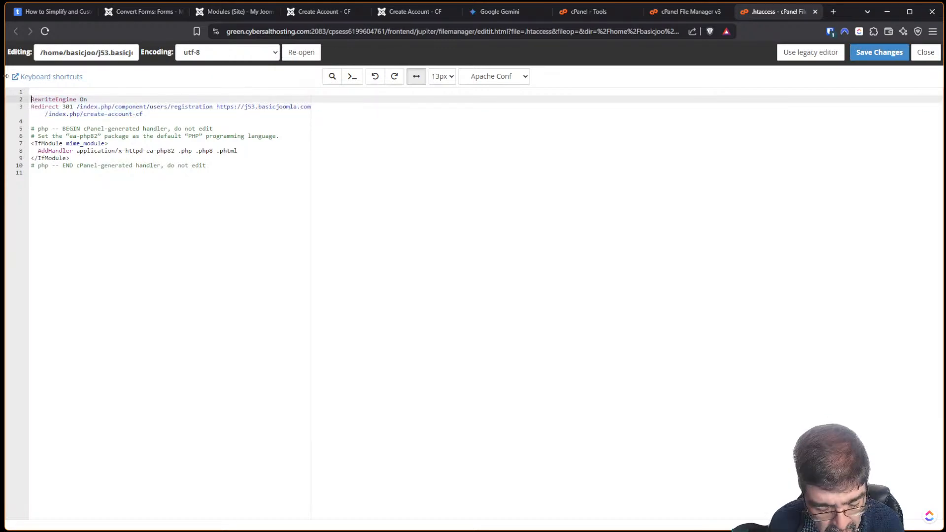
pyautogui.write('#')
pyautogui.press('Down')
pyautogui.press('Left')
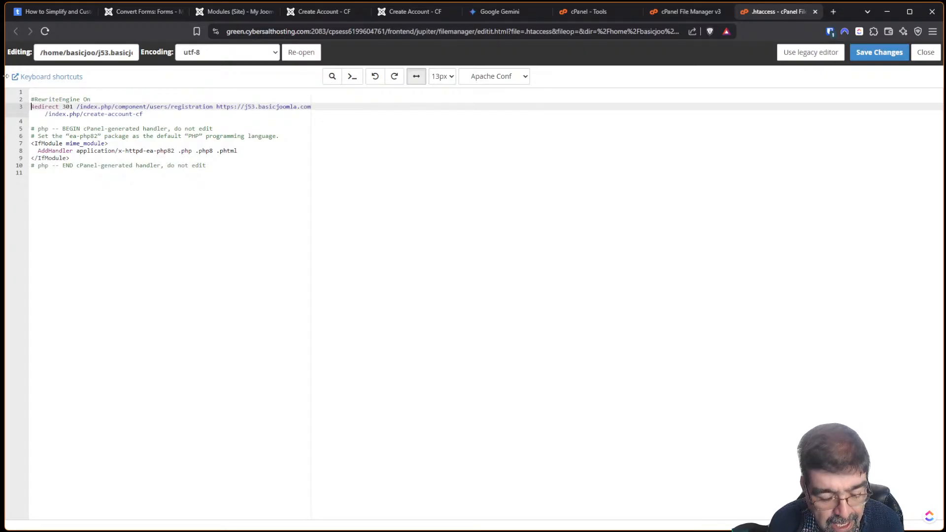
pyautogui.write('#')
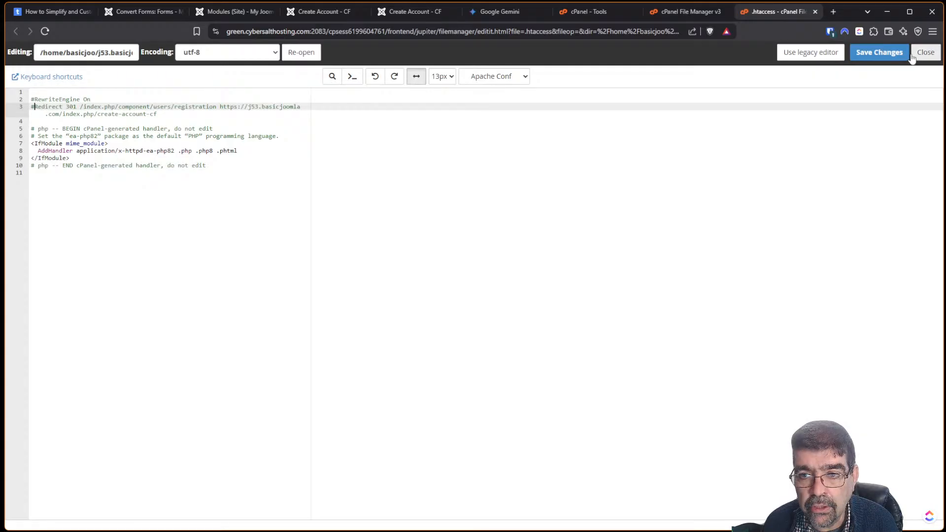
pyautogui.click(895, 53)
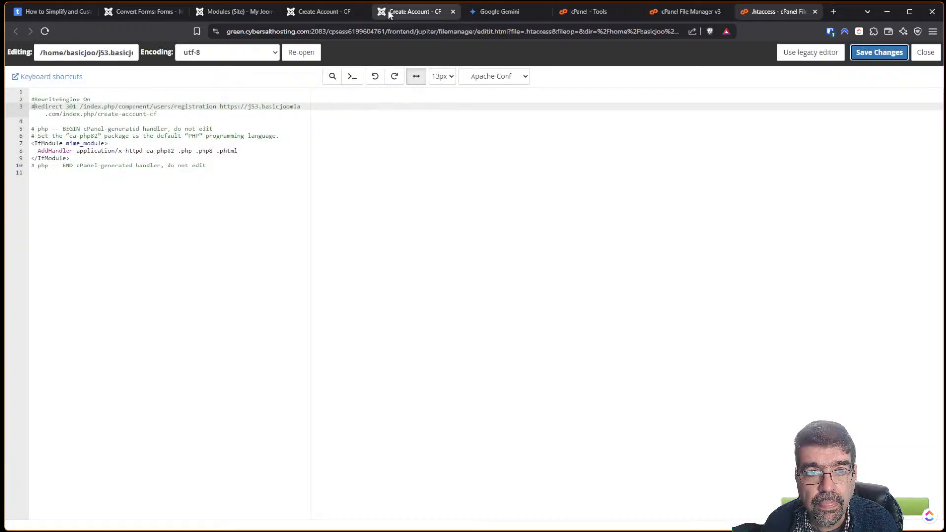
pyautogui.click(308, 12)
pyautogui.click(12, 33)
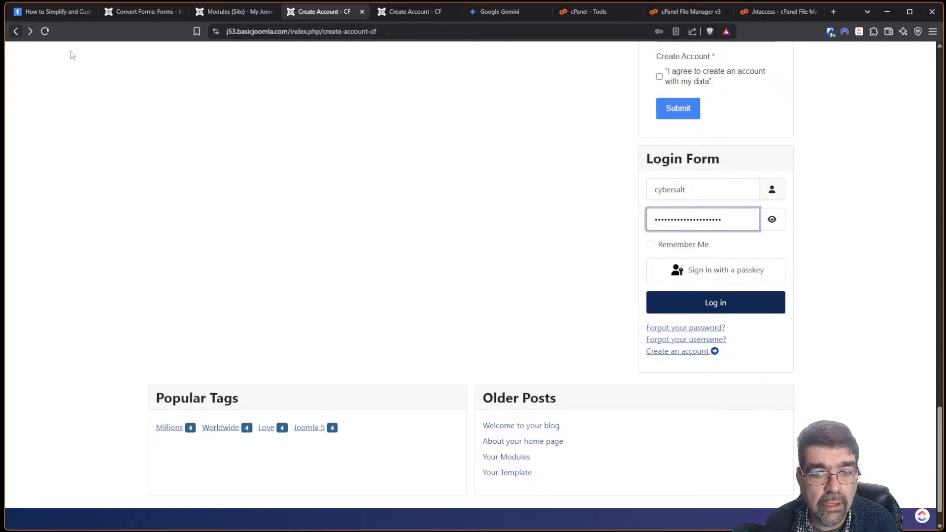
# Follow the frontend Create an account link and copy its registration link address.
pyautogui.click(687, 352)
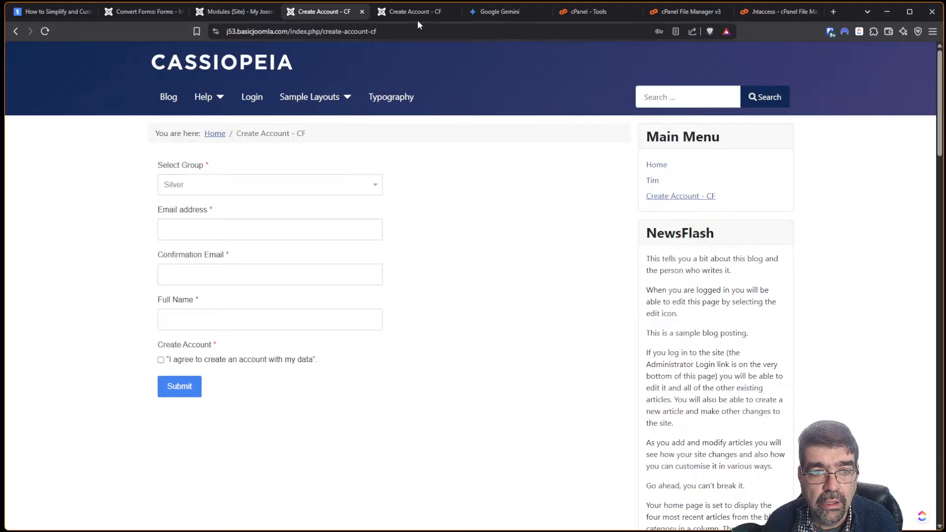
pyautogui.moveTo(941, 139); pyautogui.dragTo(942, 493)
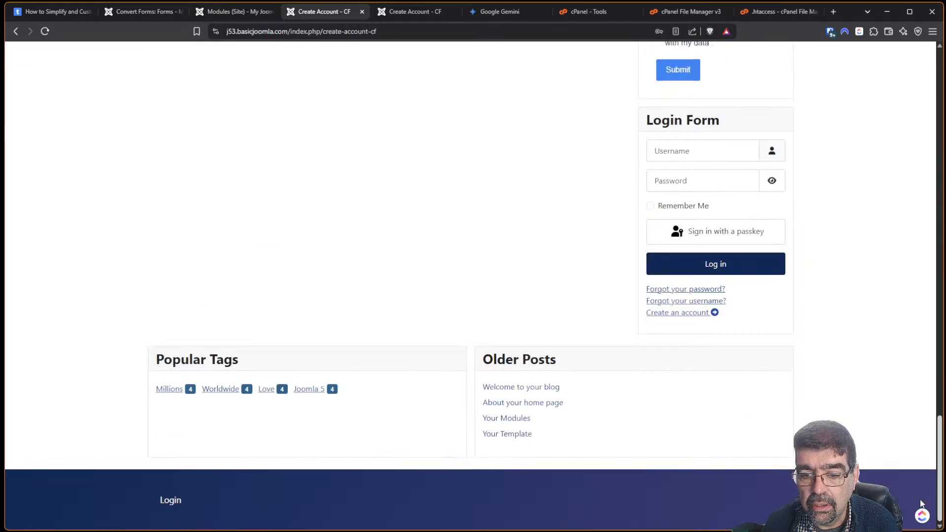
pyautogui.click(662, 317)
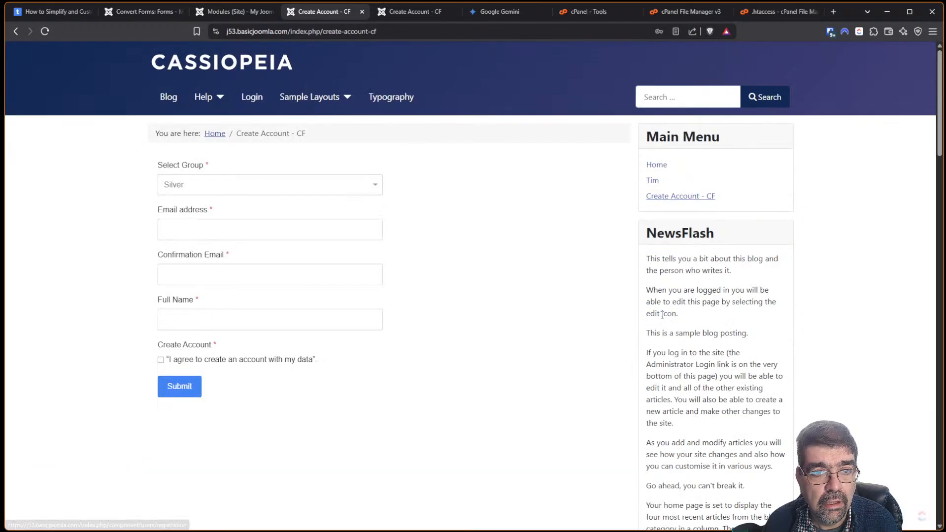
pyautogui.click(458, 34)
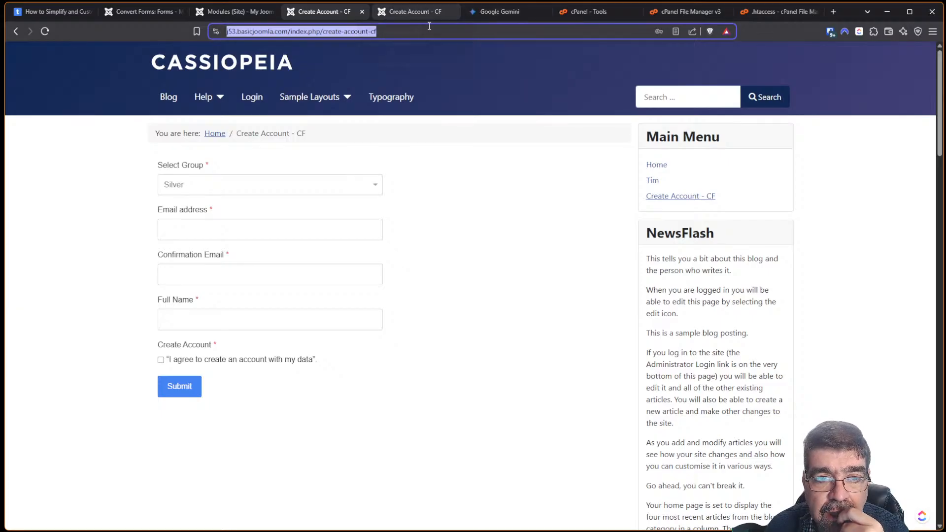
pyautogui.click(476, 31)
pyautogui.rightClick(475, 31)
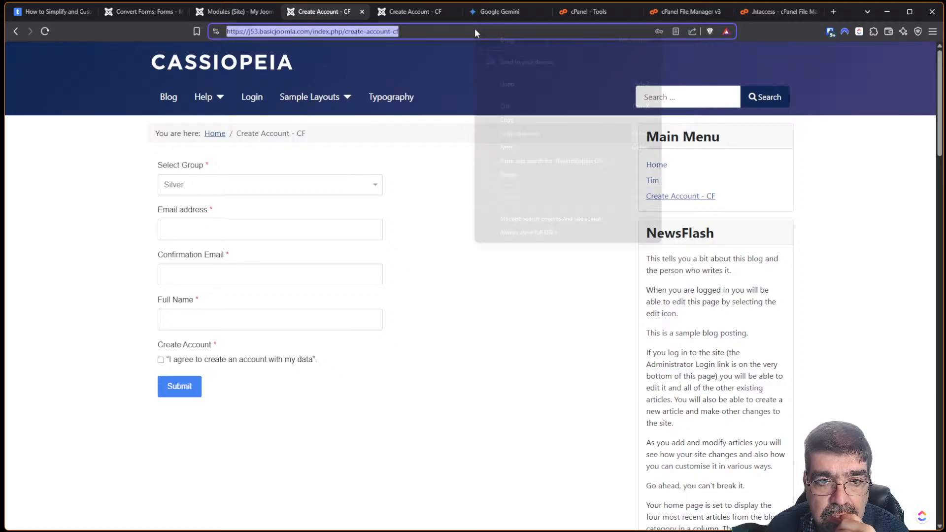
pyautogui.click(807, 122)
pyautogui.scroll(-20, 807, 121)
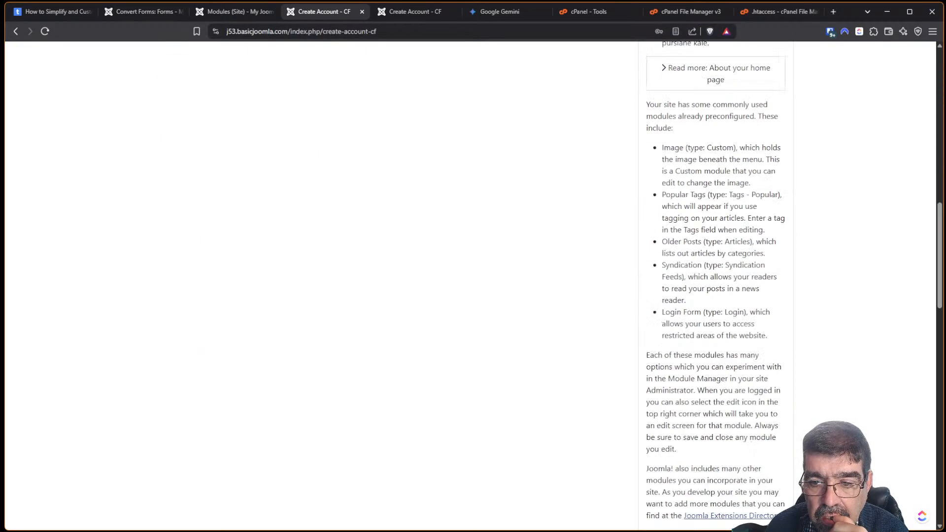
pyautogui.scroll(4, 806, 122)
pyautogui.scroll(-4, 662, 372)
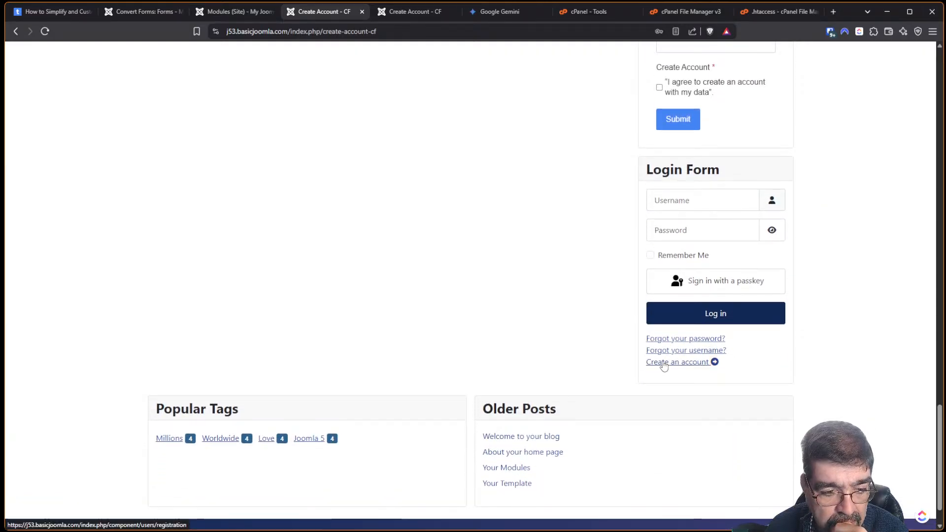
pyautogui.rightClick(665, 364)
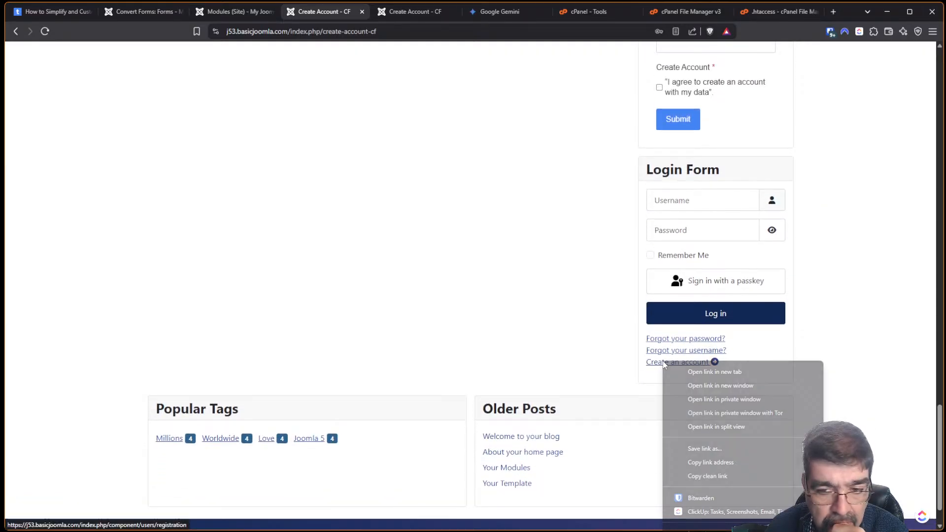
pyautogui.click(732, 464)
# Load the copied registration address in a new private Tor window, then return to Convert Forms.
pyautogui.click(933, 31)
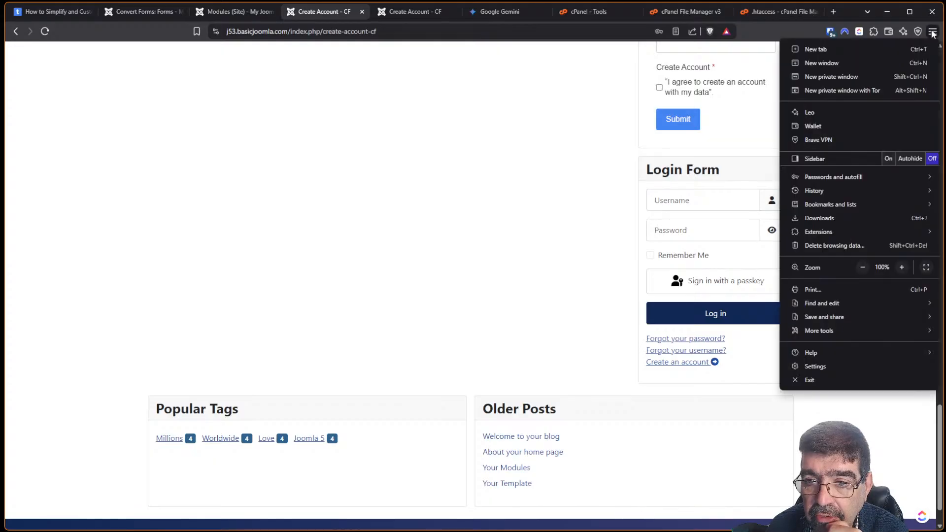
pyautogui.click(842, 91)
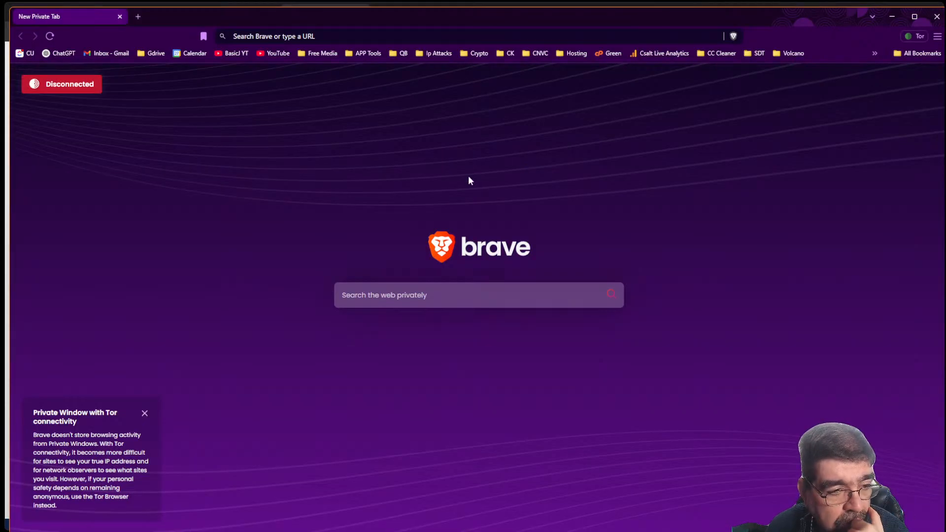
pyautogui.click(308, 36)
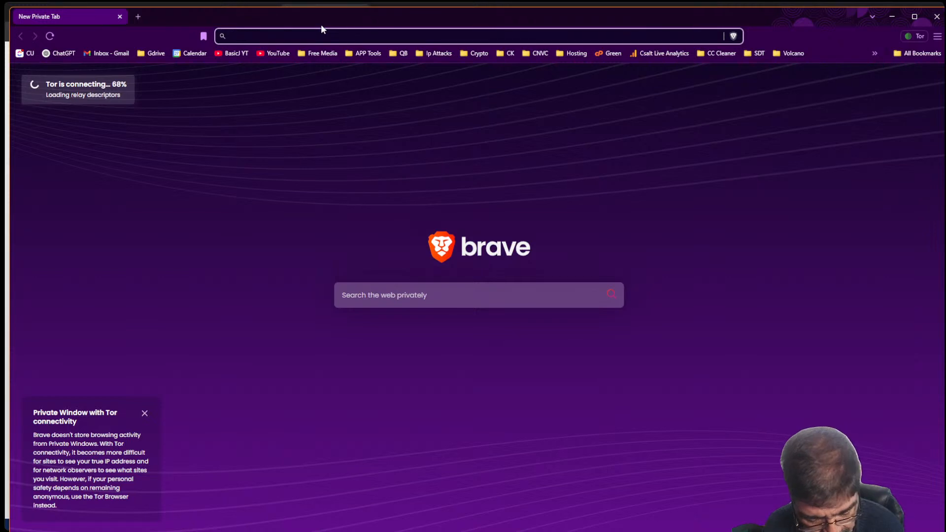
pyautogui.write('https://j53.basicjoomla.com/index.php/component/users/registration')
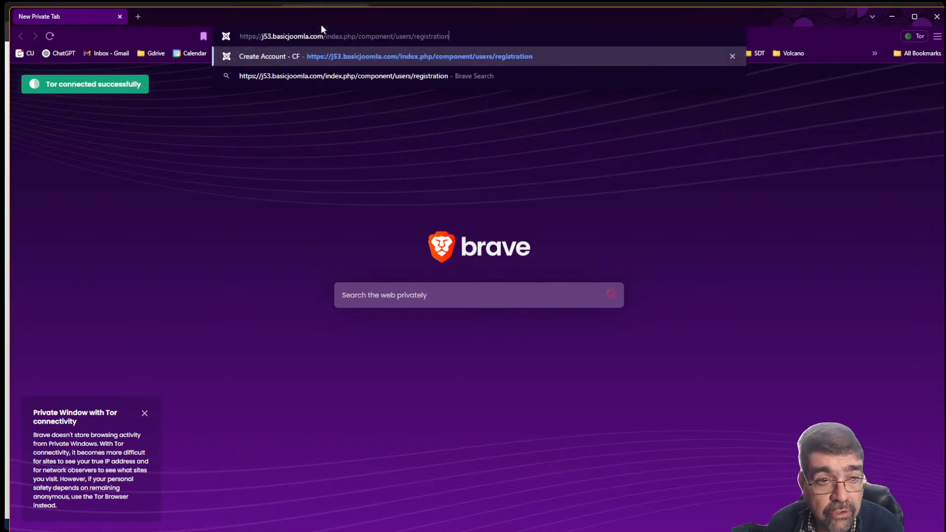
pyautogui.press('Return')
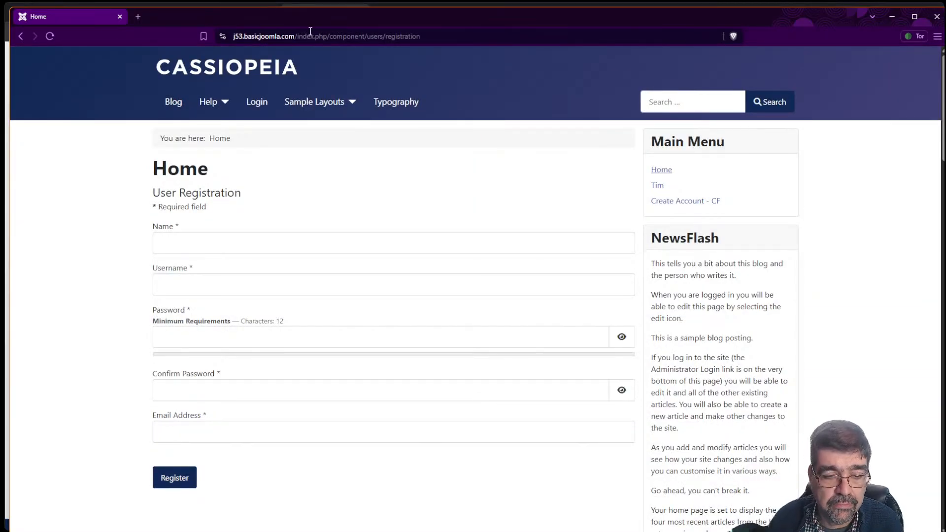
pyautogui.hotkey('alt', 'Tab')
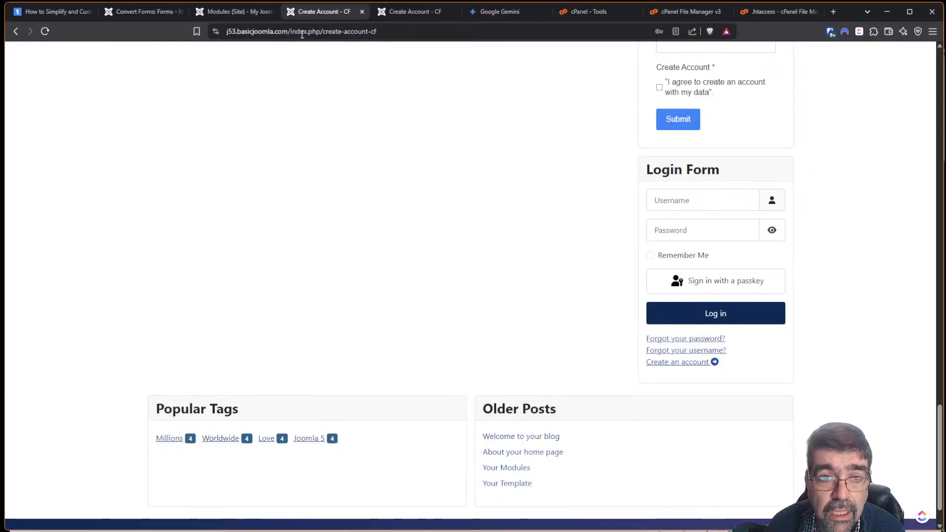
pyautogui.click(131, 13)
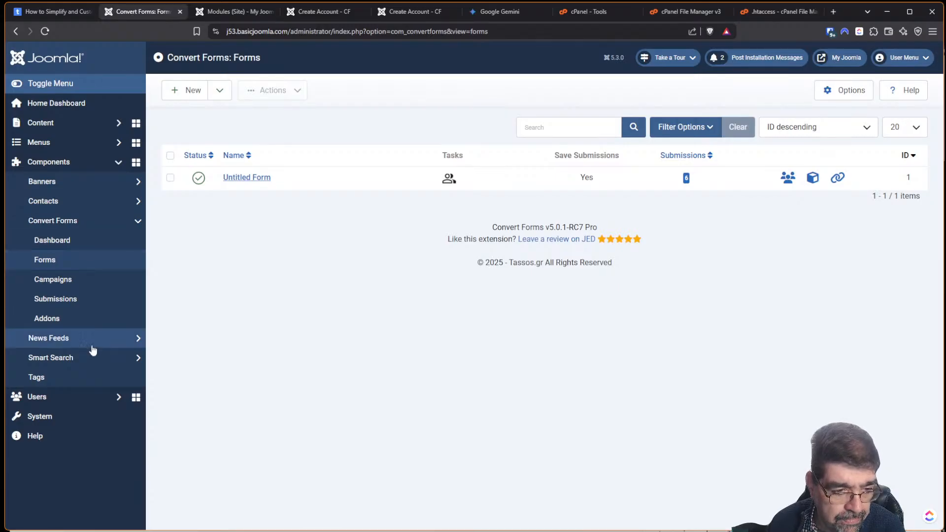
# Open the Redirects manager and repeatedly open and close the Redirect System Plugin settings.
pyautogui.click(70, 420)
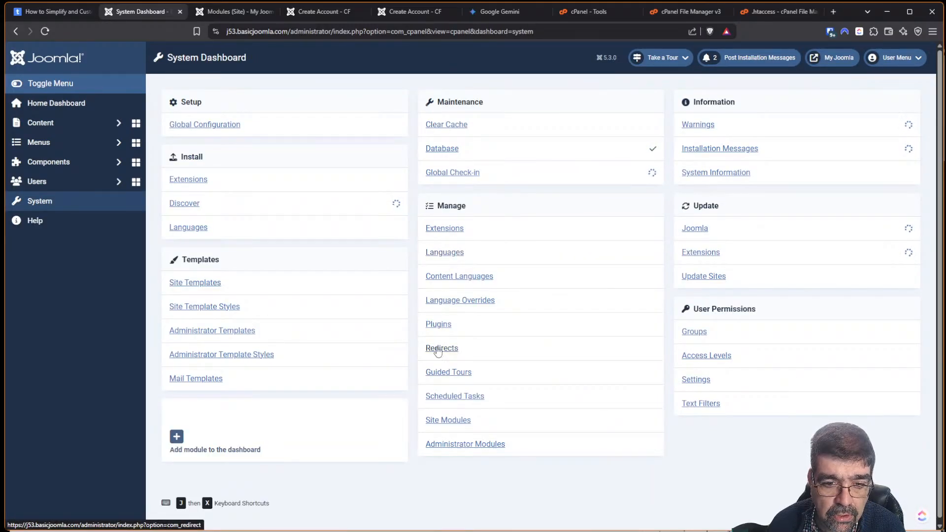
pyautogui.click(436, 349)
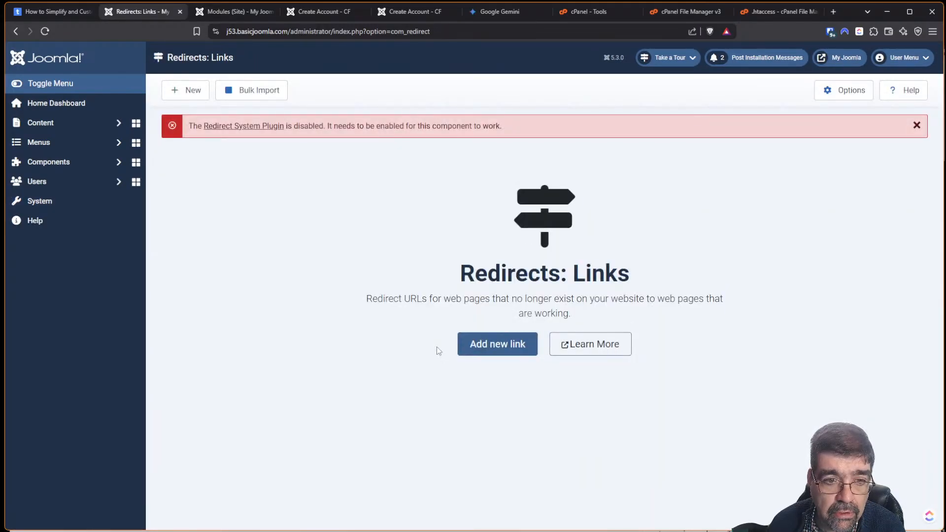
pyautogui.click(229, 127)
pyautogui.press('Escape')
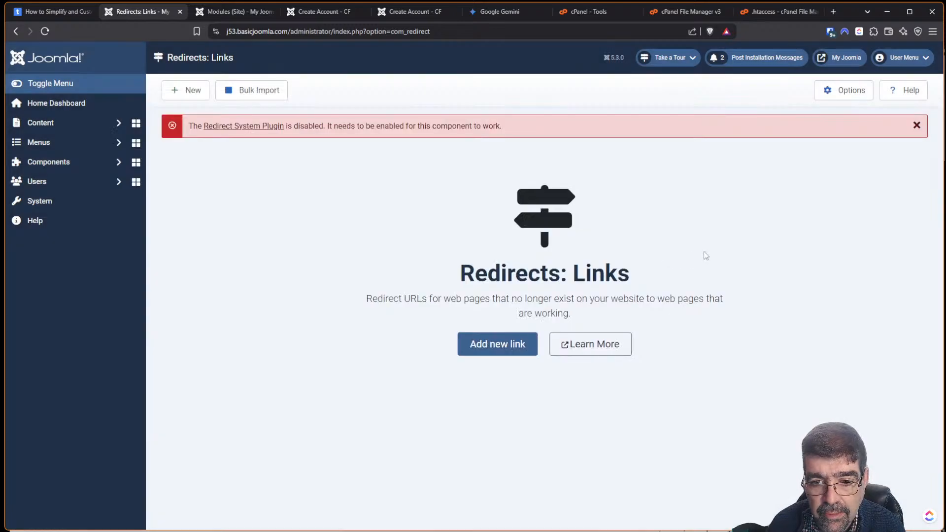
pyautogui.click(235, 129)
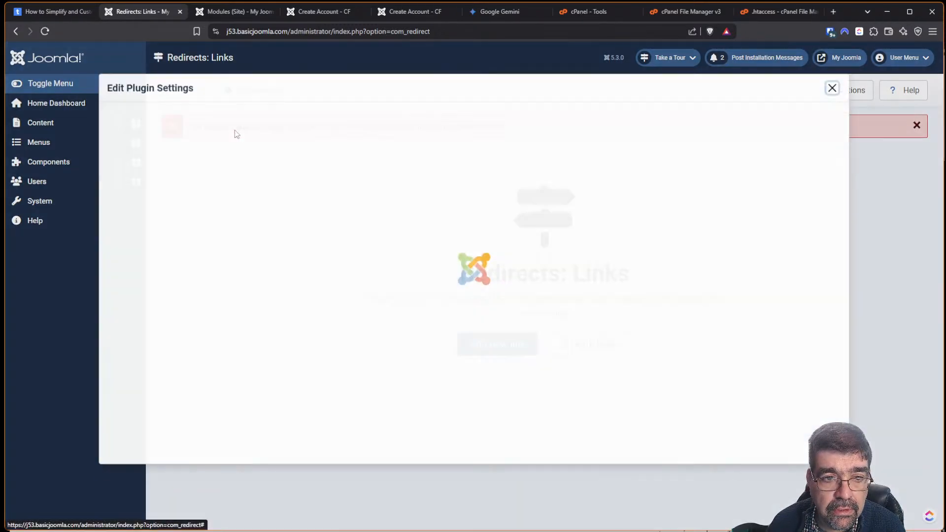
pyautogui.click(235, 134)
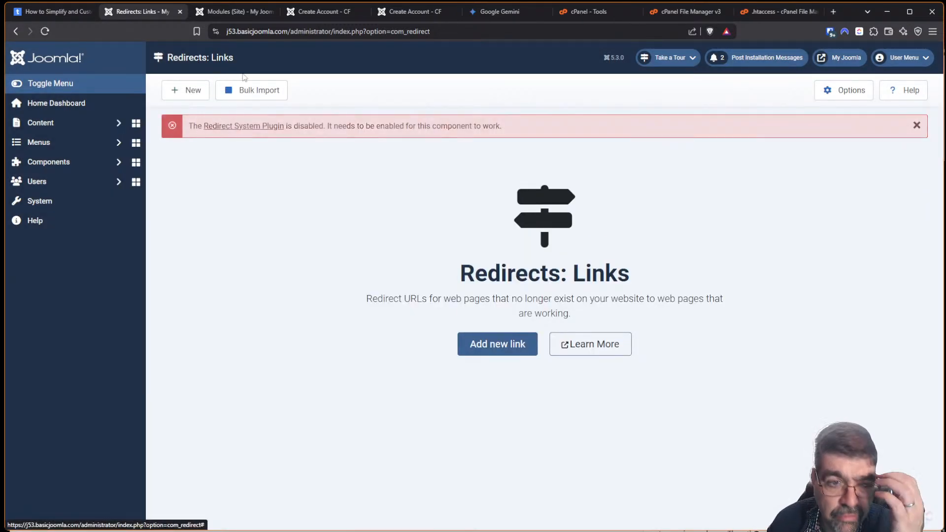
pyautogui.click(241, 129)
pyautogui.click(248, 131)
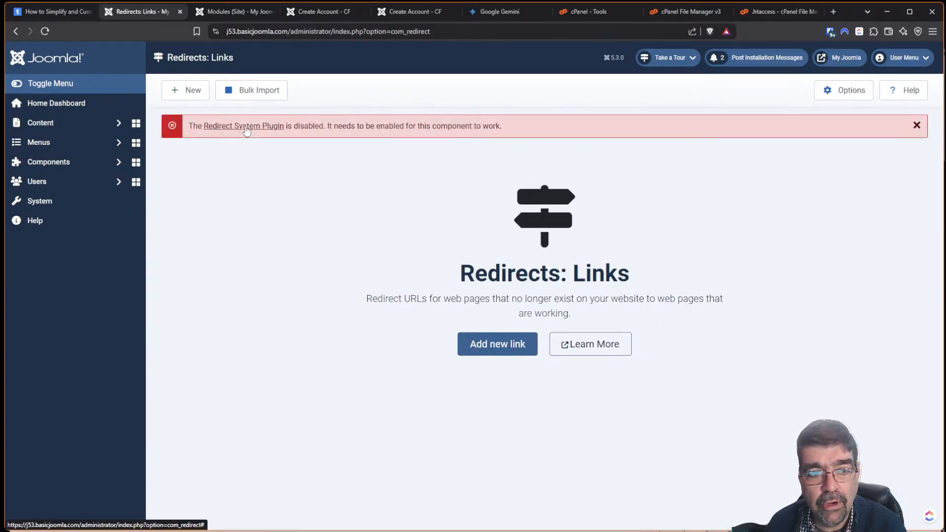
pyautogui.click(247, 129)
pyautogui.click(248, 131)
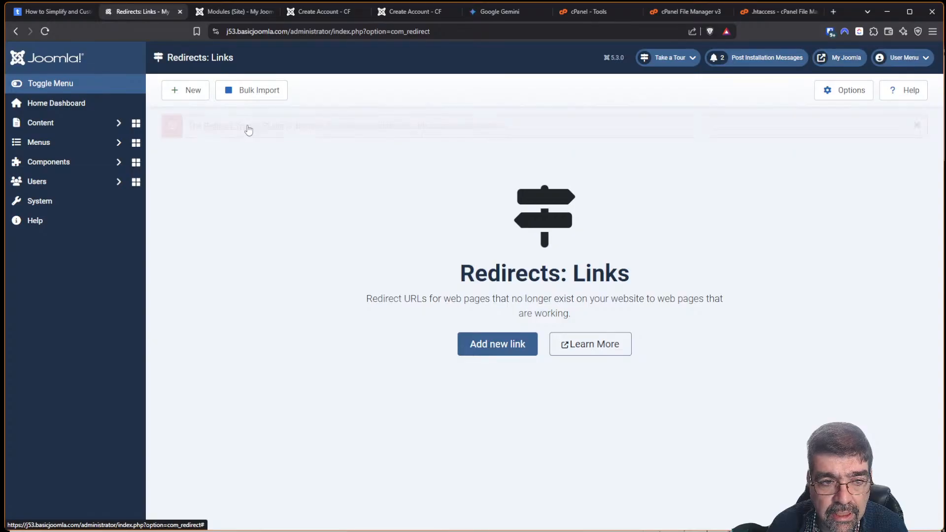
# Filter Extensions by 'redirec', enable System - Redirect, and return to the Redirects manager.
pyautogui.click(86, 202)
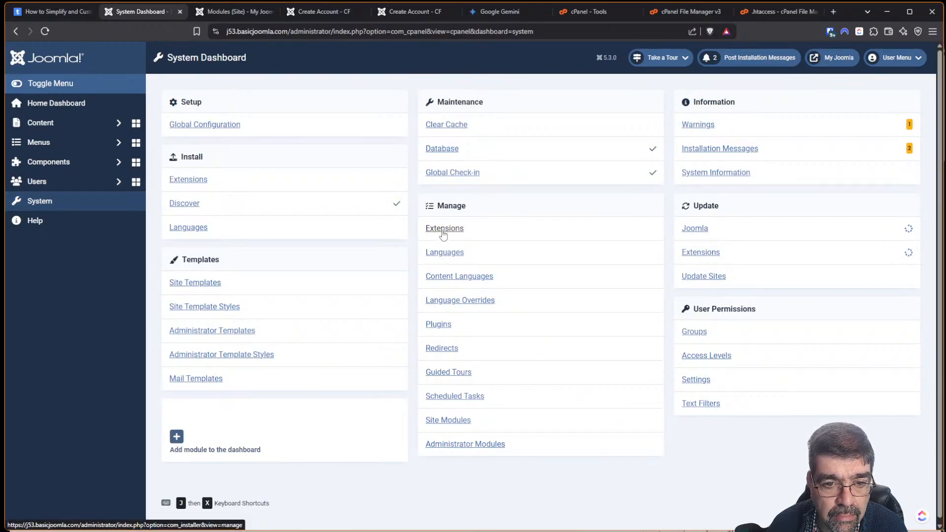
pyautogui.click(443, 229)
pyautogui.click(534, 129)
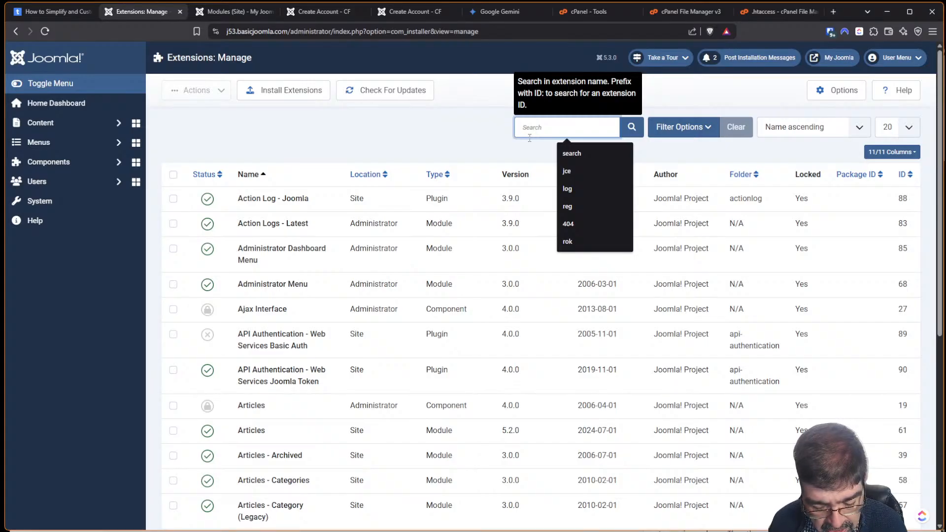
pyautogui.write('redirect')
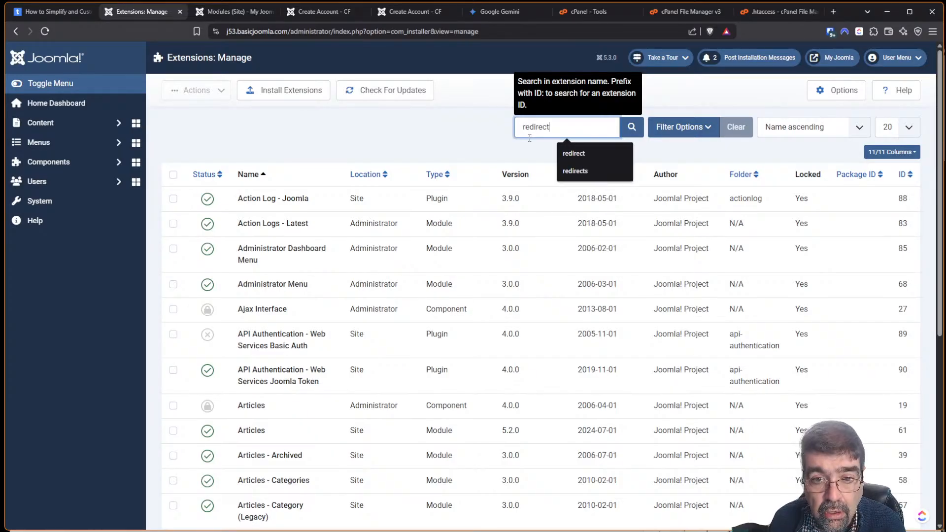
pyautogui.press('Return')
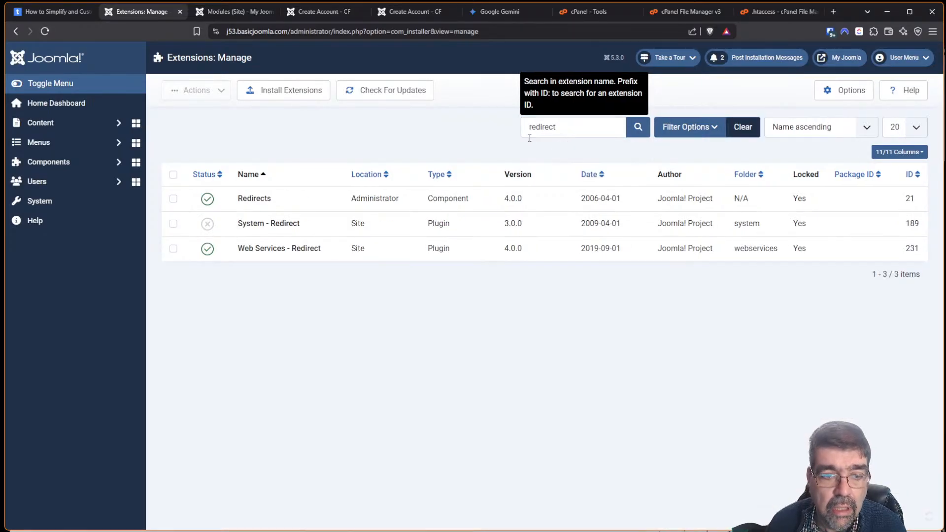
pyautogui.click(208, 224)
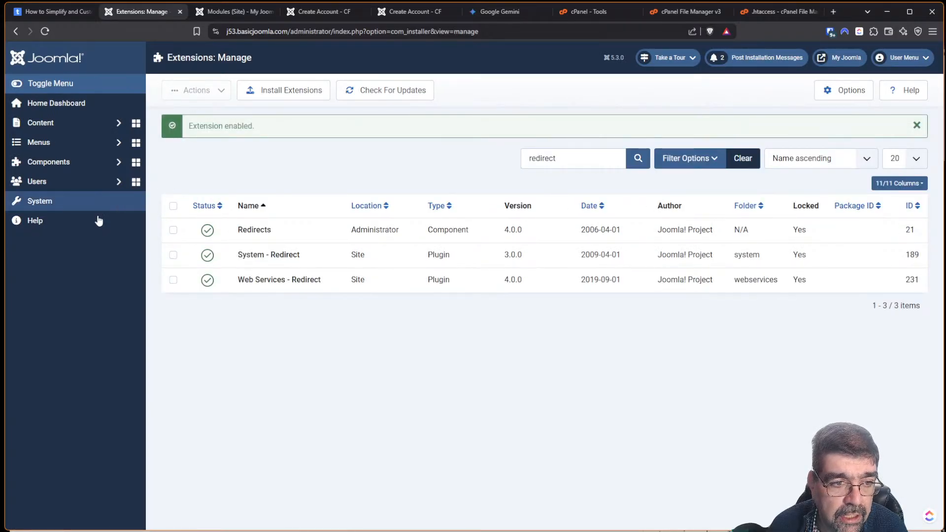
pyautogui.click(67, 203)
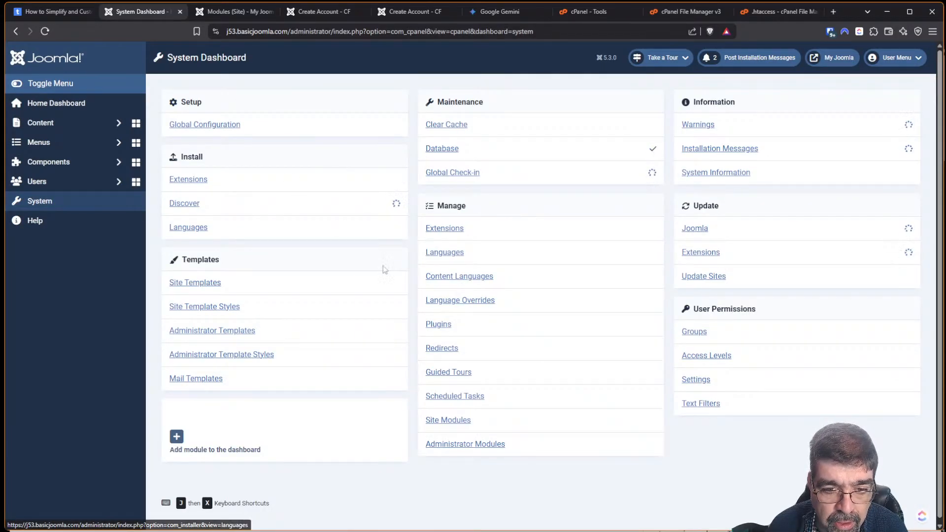
pyautogui.click(442, 348)
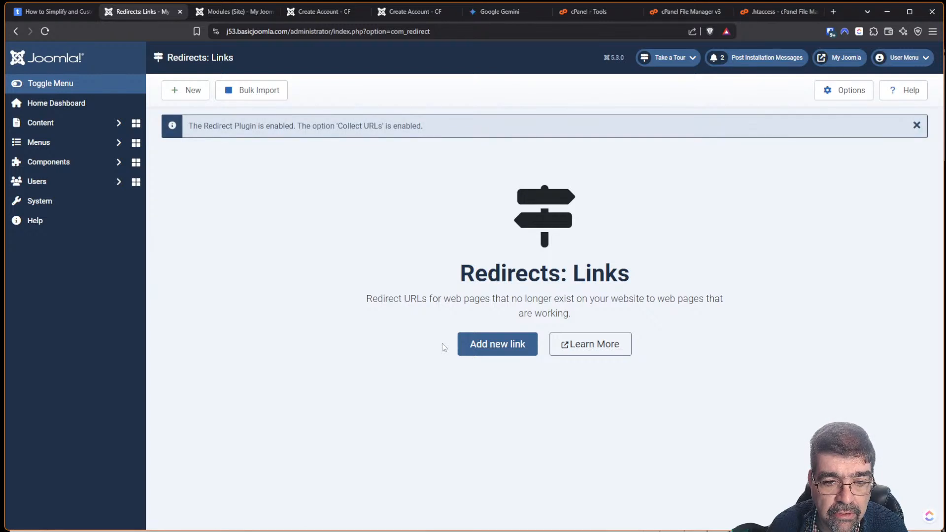
# Start a new redirect with the registration address pasted from clipboard history as Expired URL.
pyautogui.click(477, 349)
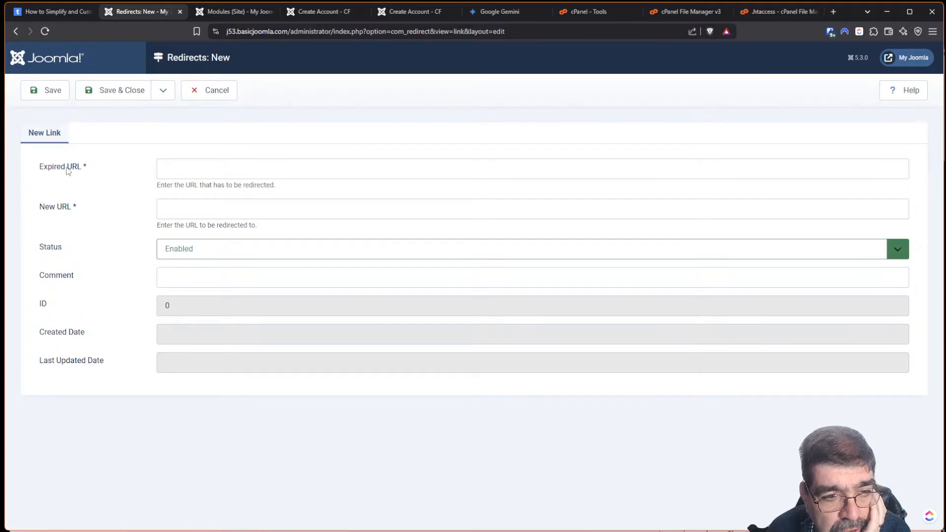
pyautogui.click(180, 171)
pyautogui.press('super+v')
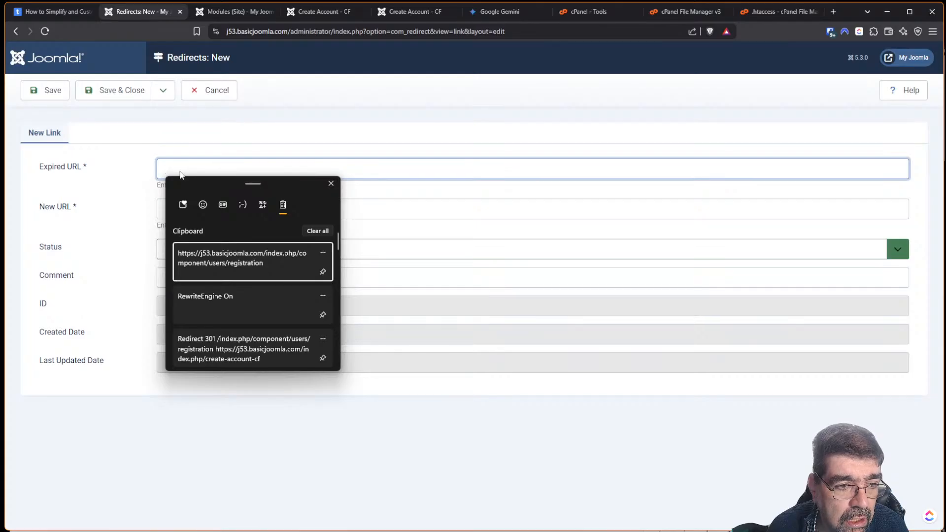
pyautogui.click(230, 274)
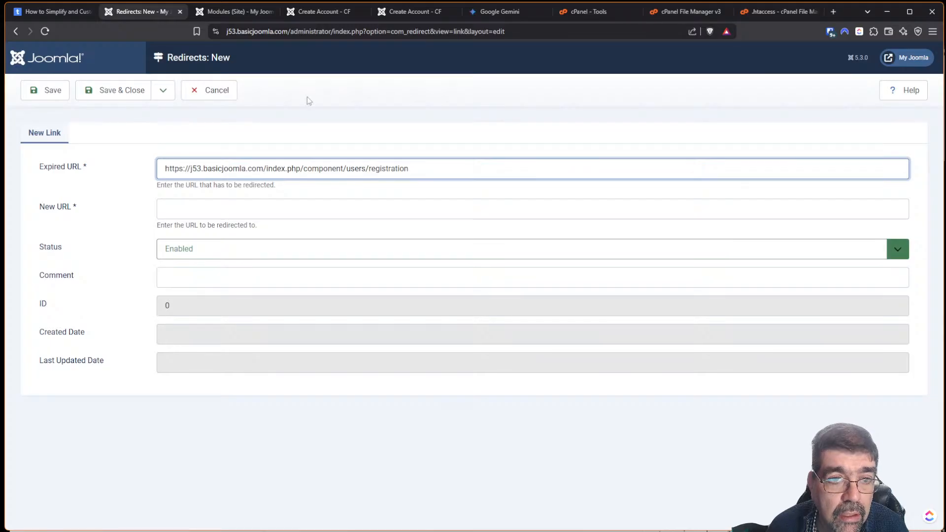
# Copy the Create Account - CF page address into New URL and save the redirect.
pyautogui.click(398, 13)
pyautogui.click(357, 34)
pyautogui.rightClick(358, 34)
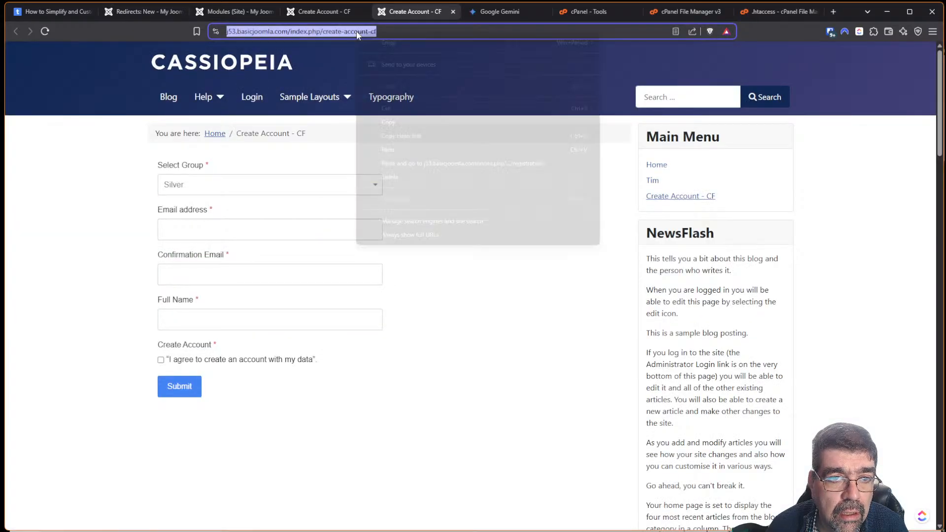
pyautogui.click(394, 122)
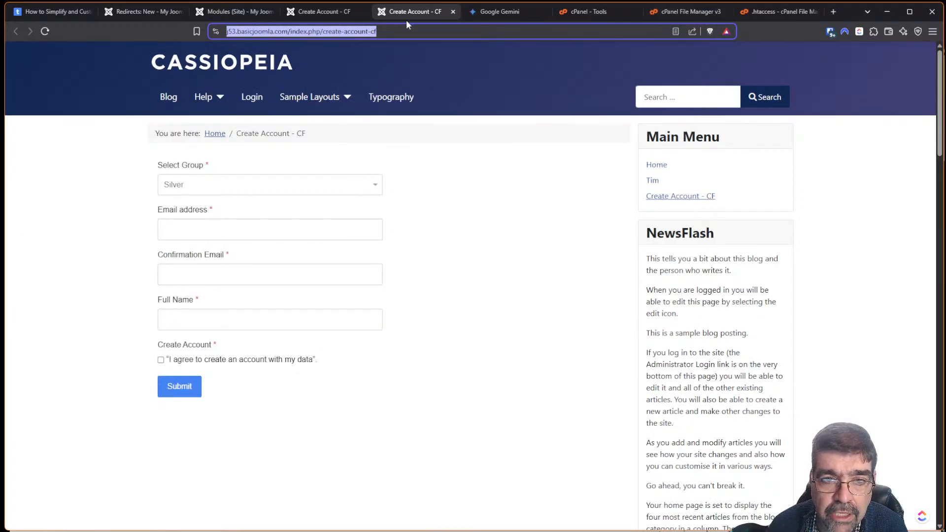
pyautogui.click(126, 14)
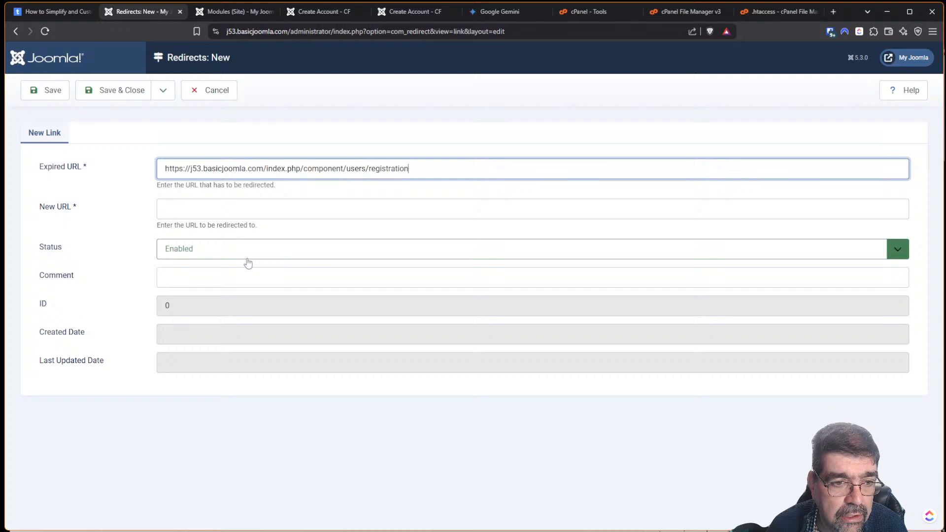
pyautogui.click(223, 204)
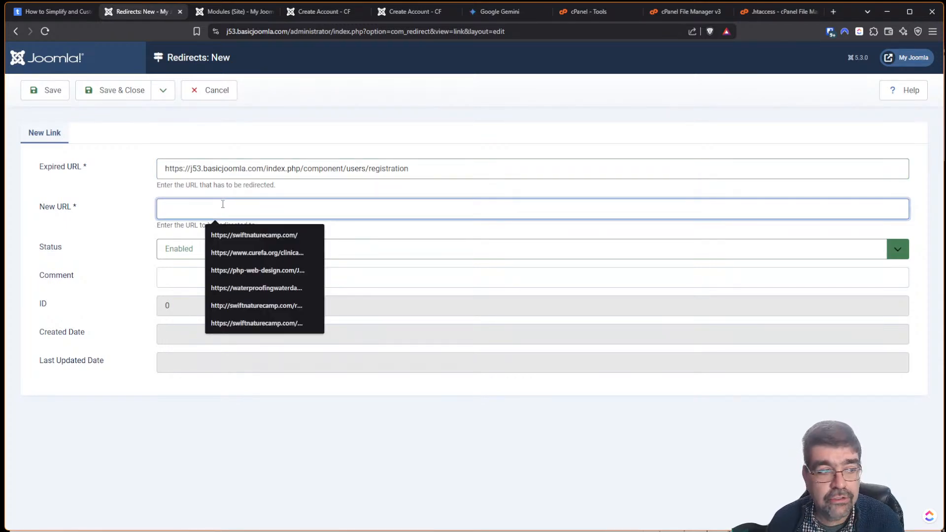
pyautogui.hotkey('ctrl', 'v')
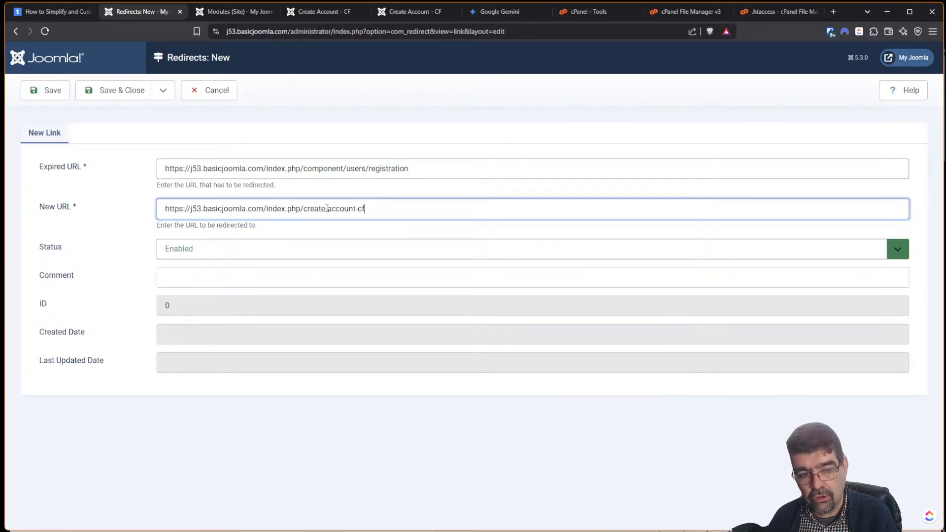
pyautogui.click(107, 97)
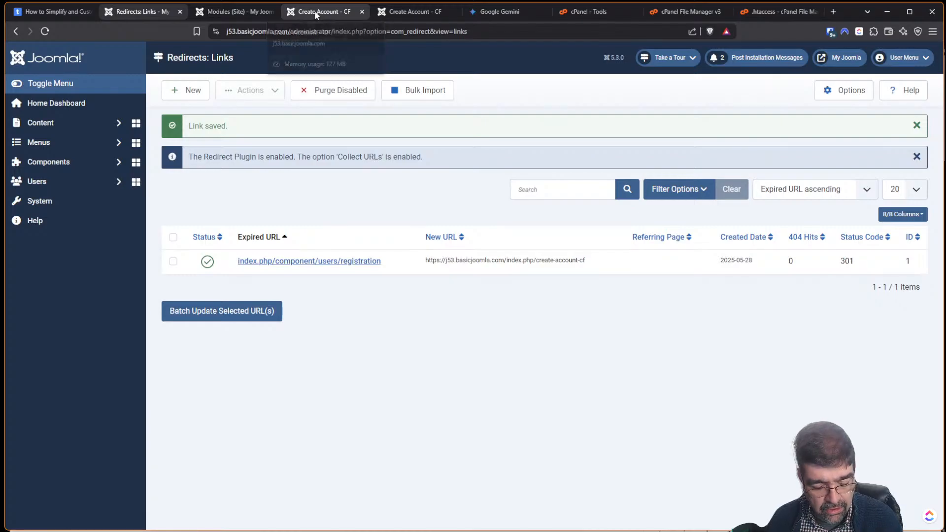
# Check the registration page in Tor, then trash the registration redirect from the Actions menu.
pyautogui.hotkey('alt', 'Tab')
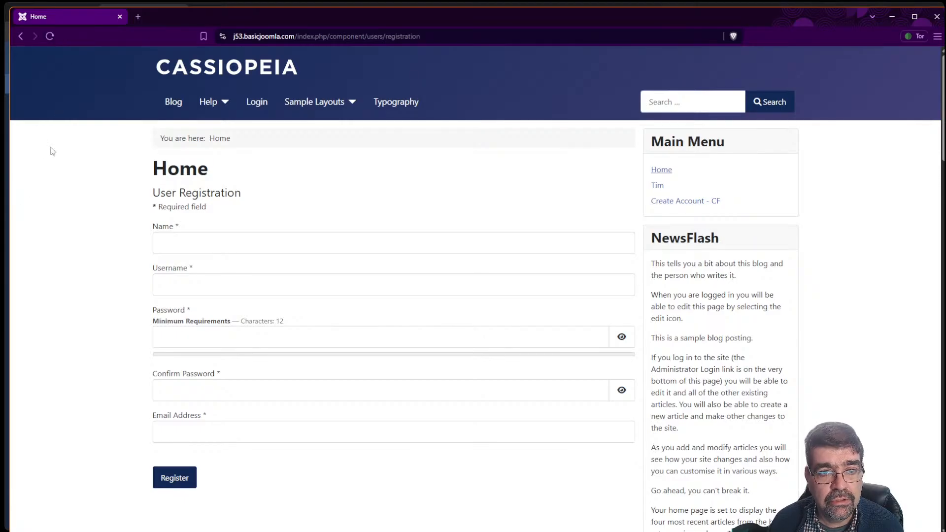
pyautogui.hotkey('alt', 'Tab')
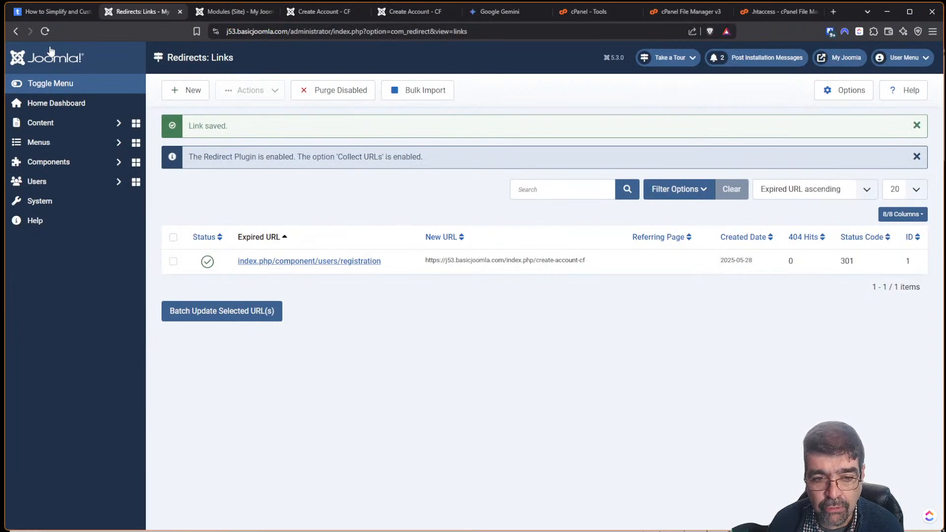
pyautogui.click(173, 262)
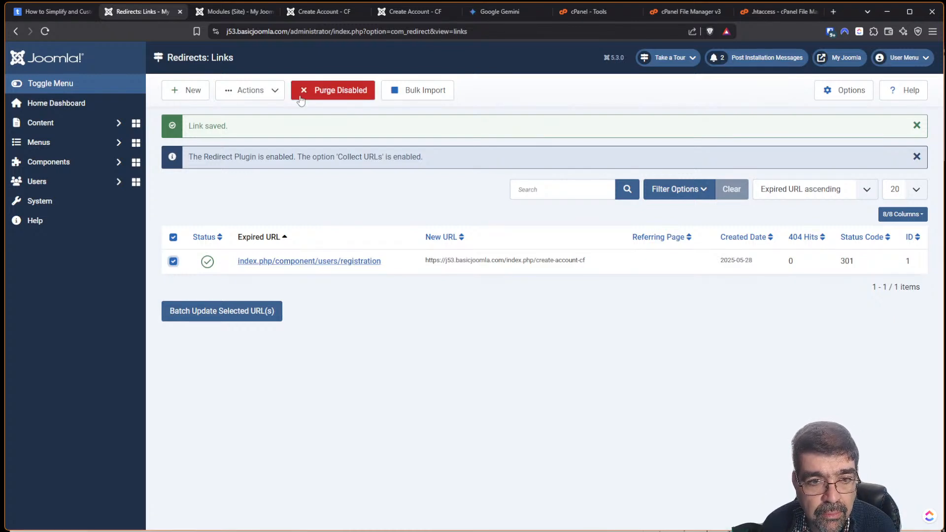
pyautogui.click(267, 96)
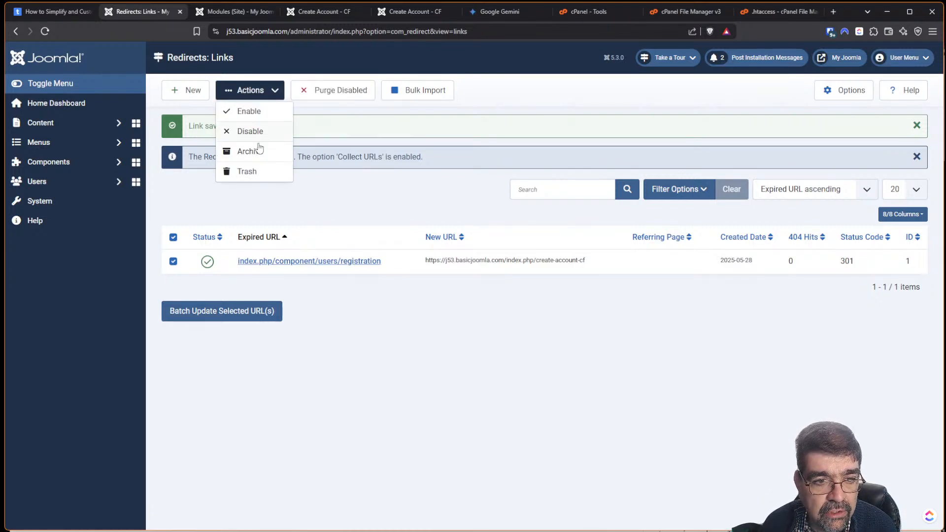
pyautogui.click(260, 177)
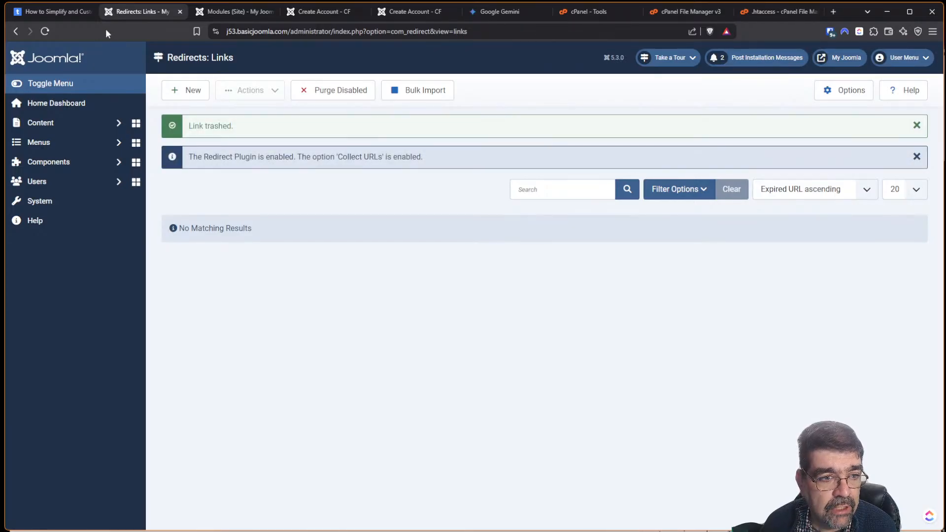
# From the Main Menu's item list, start a new menu item.
pyautogui.click(68, 159)
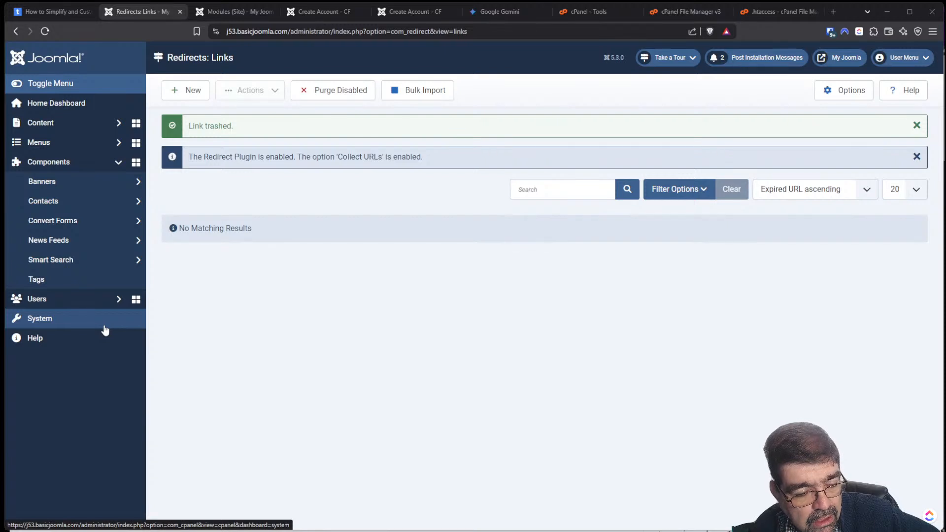
pyautogui.click(38, 142)
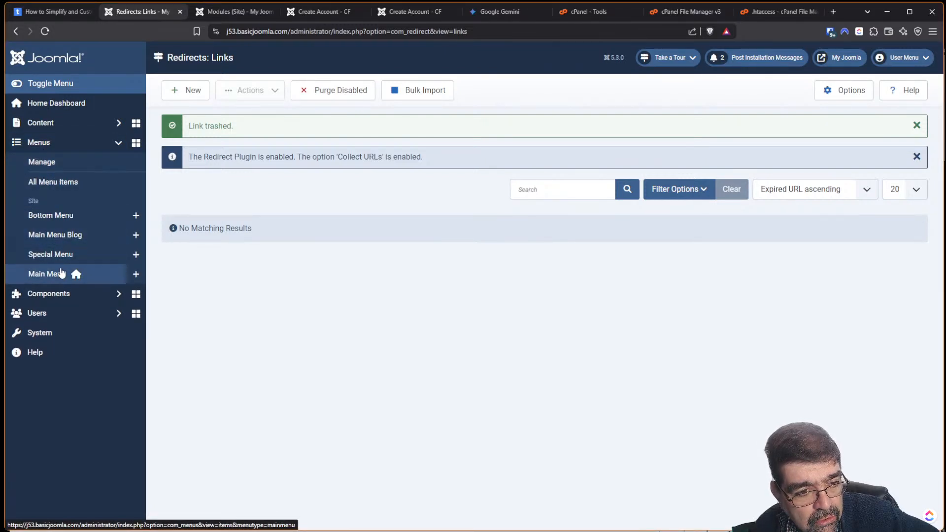
pyautogui.click(60, 274)
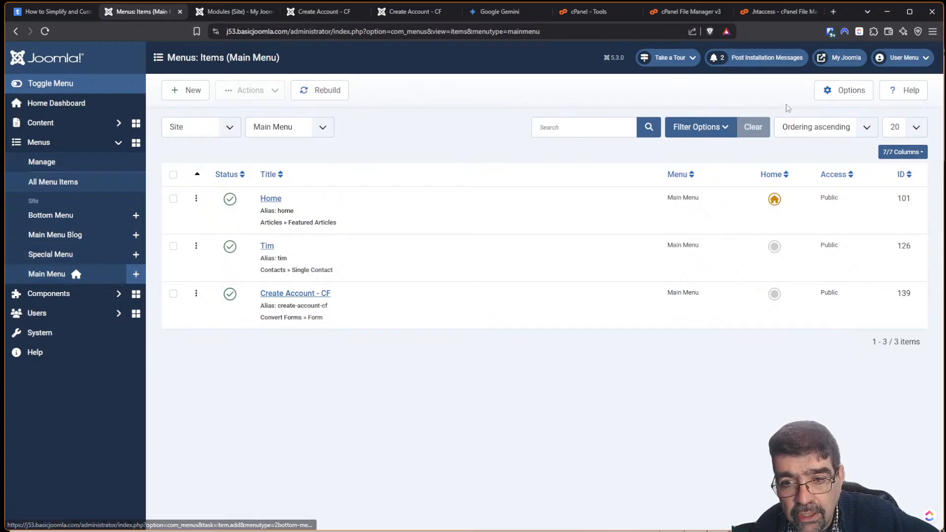
pyautogui.click(185, 101)
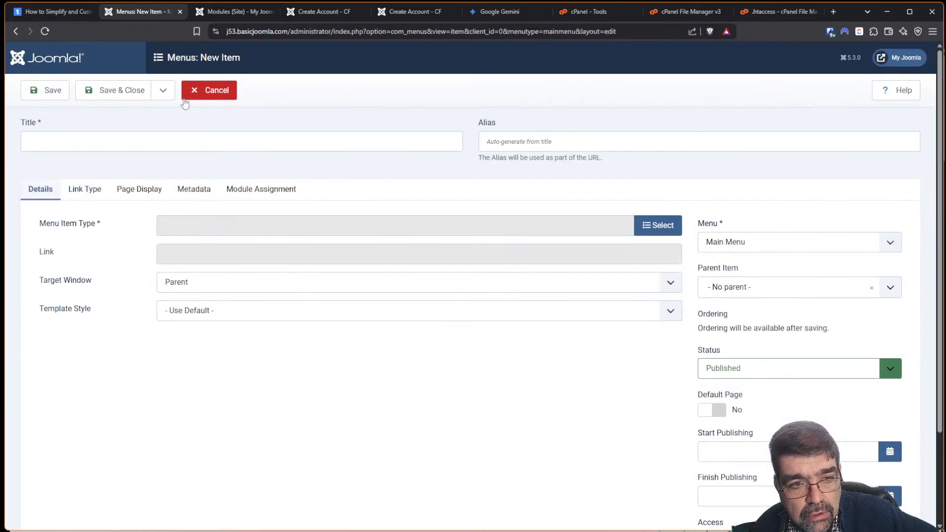
# Create and save a Users > Registration Form menu item titled 'Register'.
pyautogui.click(670, 225)
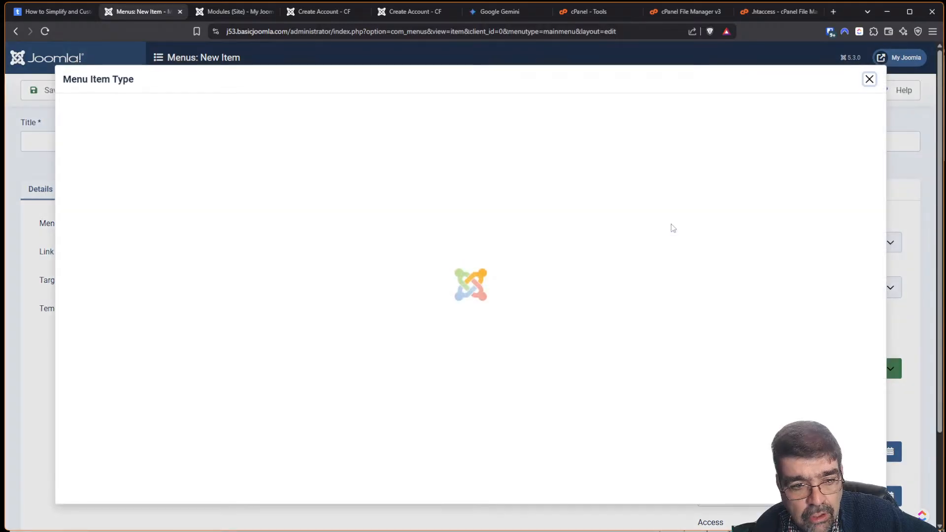
pyautogui.click(105, 352)
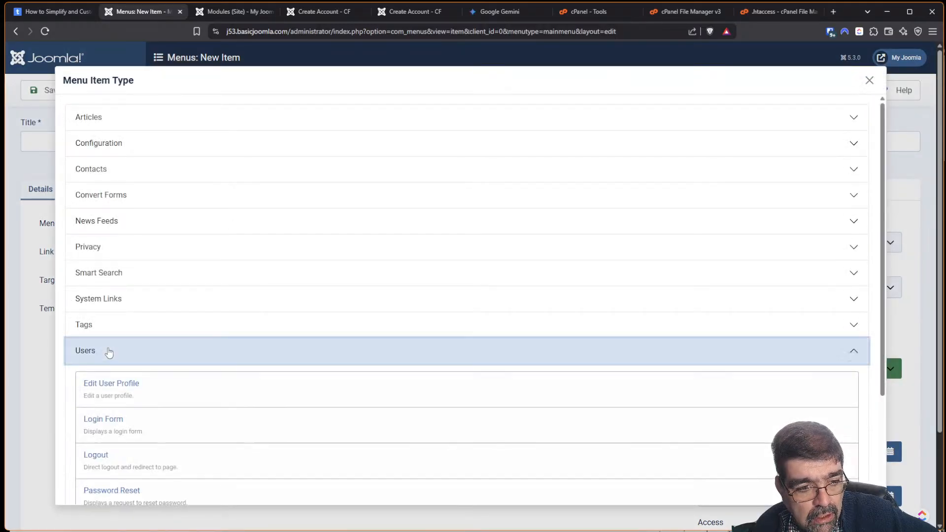
pyautogui.scroll(-2, 221, 332)
pyautogui.scroll(-1, 223, 335)
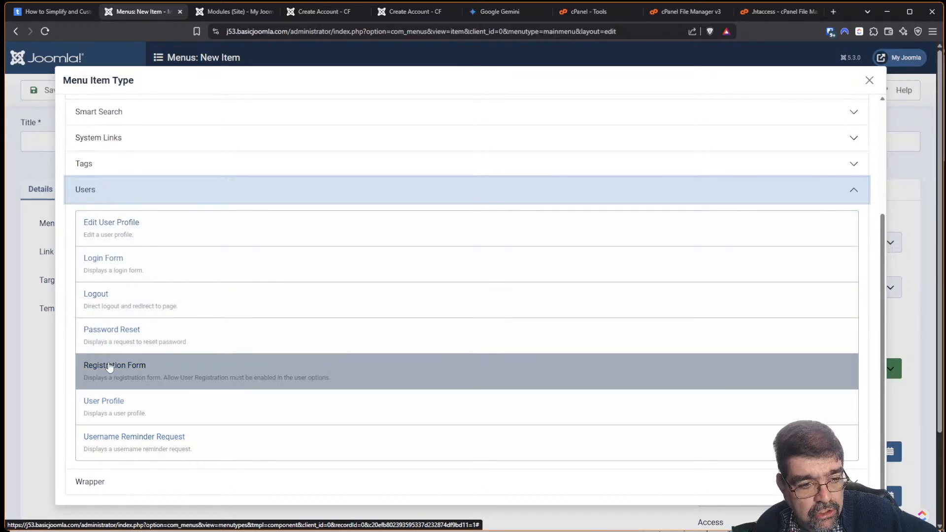
pyautogui.click(110, 364)
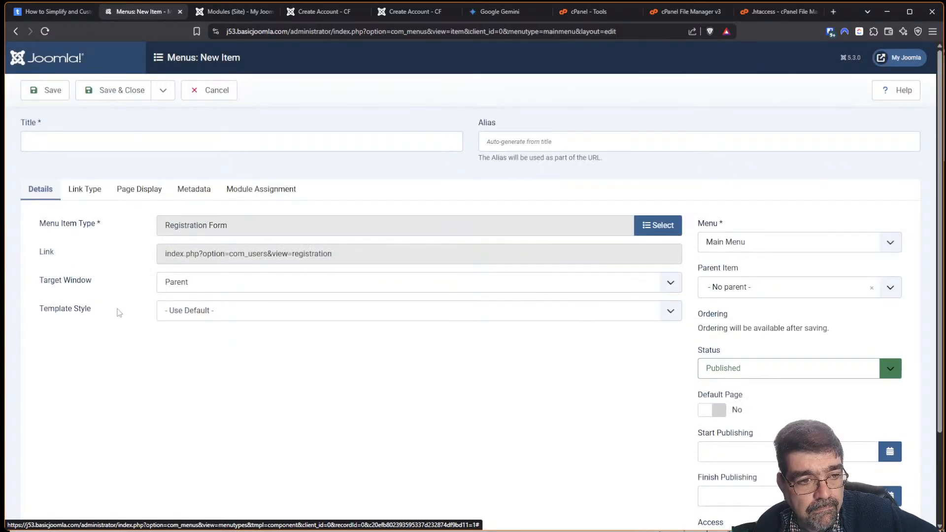
pyautogui.click(124, 141)
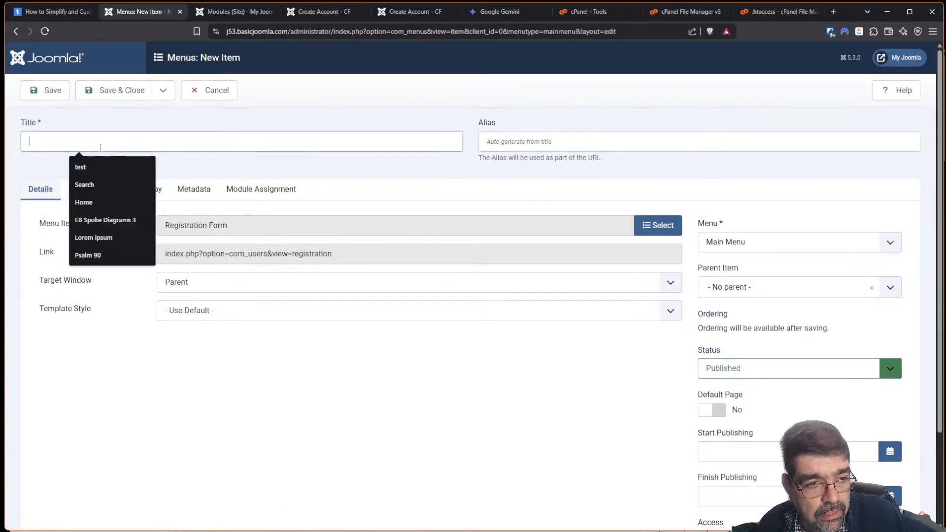
pyautogui.write('Regsiter')
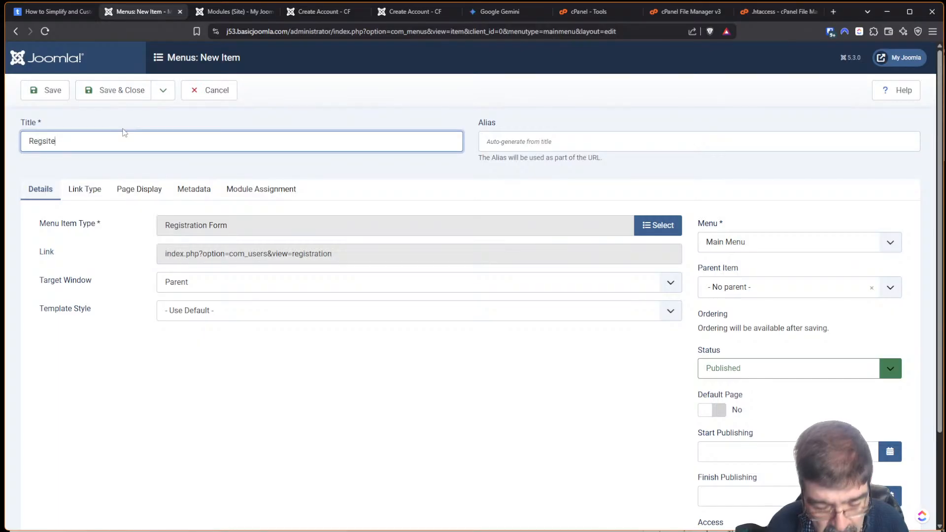
pyautogui.press('BackSpace')
pyautogui.press('BackSpace')
pyautogui.press('BackSpace')
pyautogui.press('BackSpace')
pyautogui.press('BackSpace')
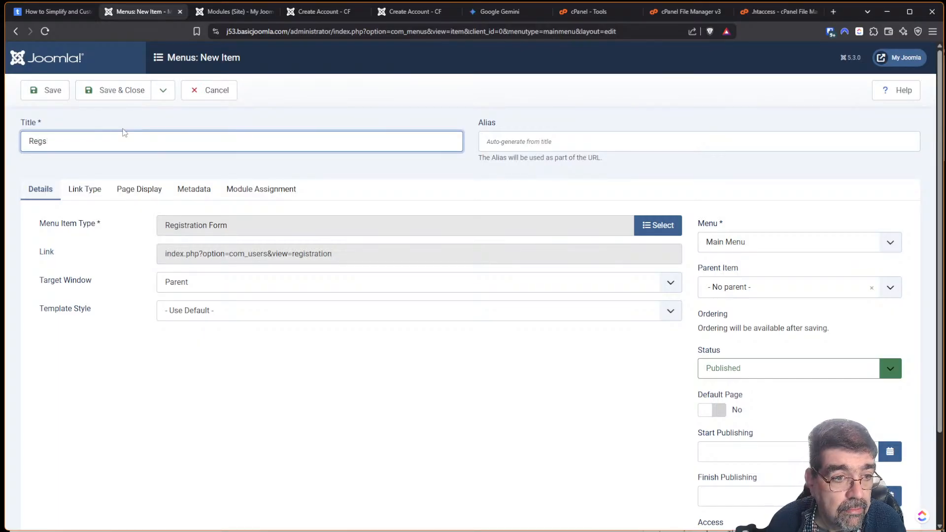
pyautogui.write('ister')
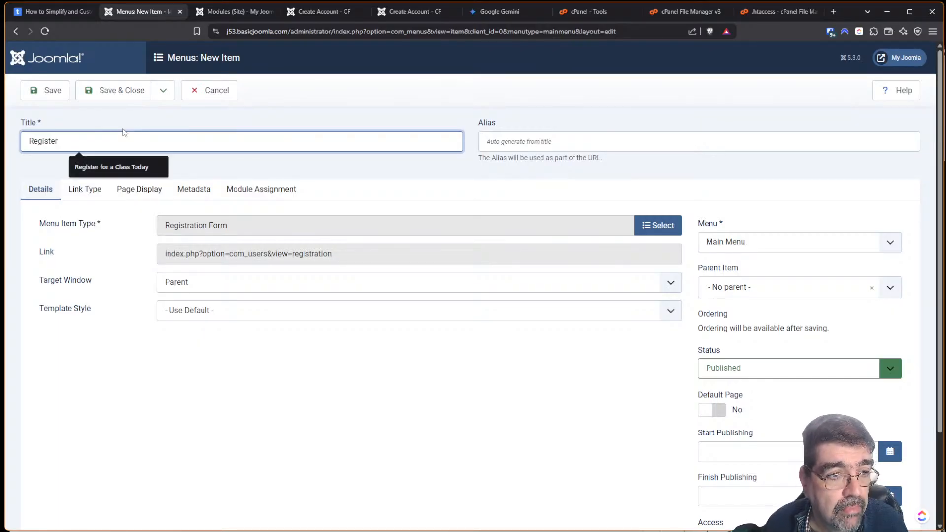
pyautogui.press('Tab')
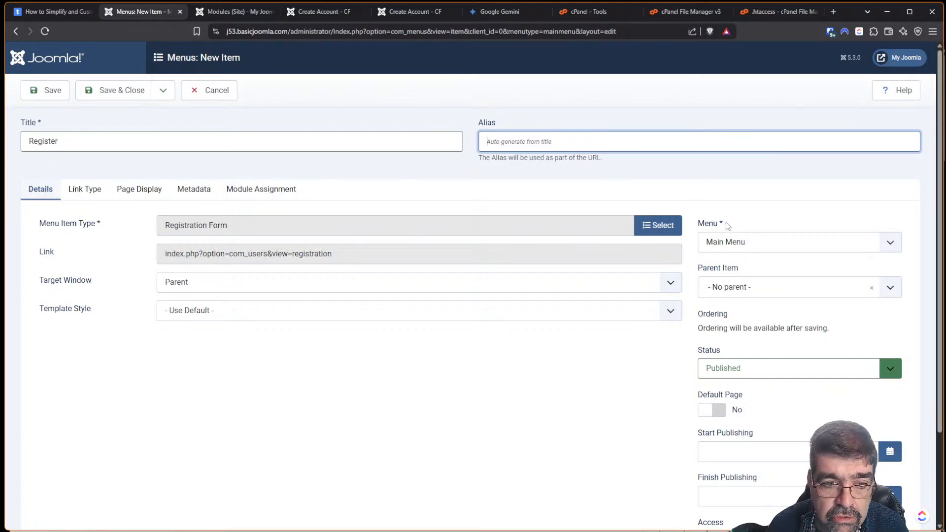
pyautogui.click(35, 93)
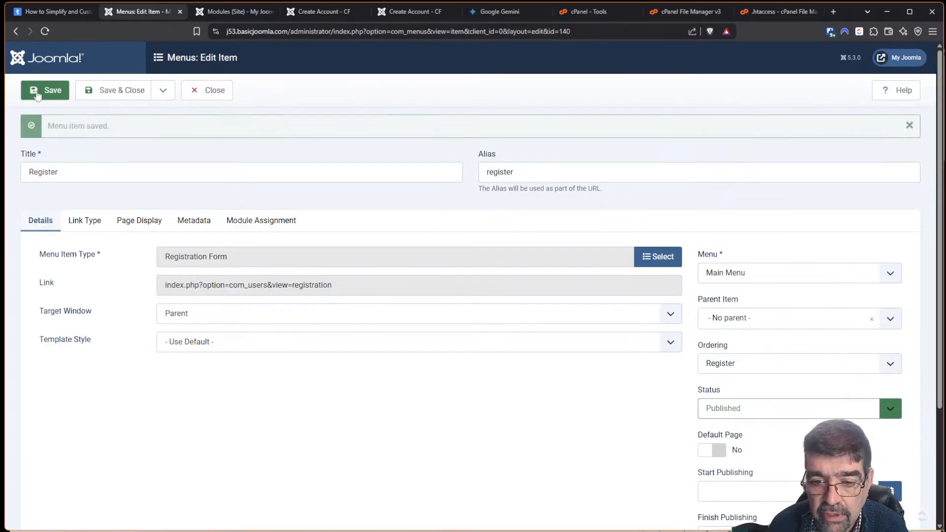
# Copy the Register menu item's Link field address.
pyautogui.moveTo(363, 290); pyautogui.dragTo(164, 298)
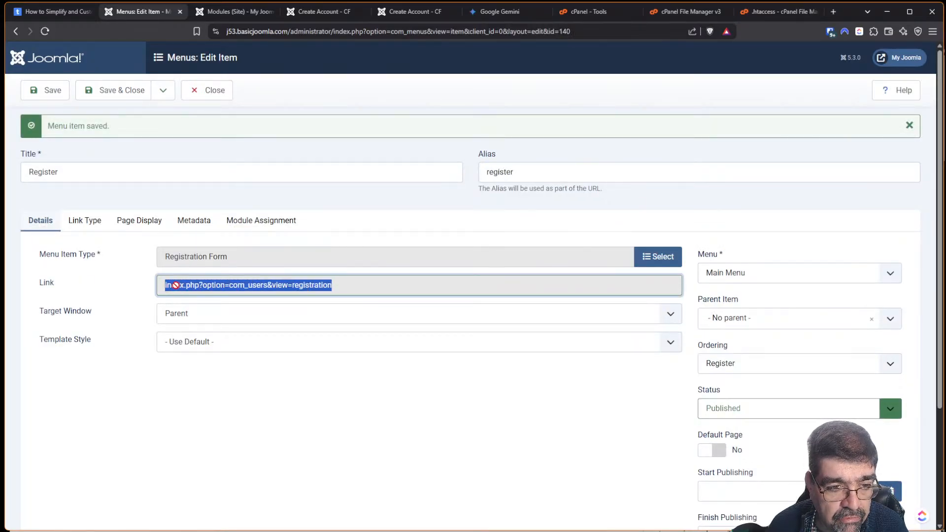
pyautogui.rightClick(178, 288)
pyautogui.click(202, 295)
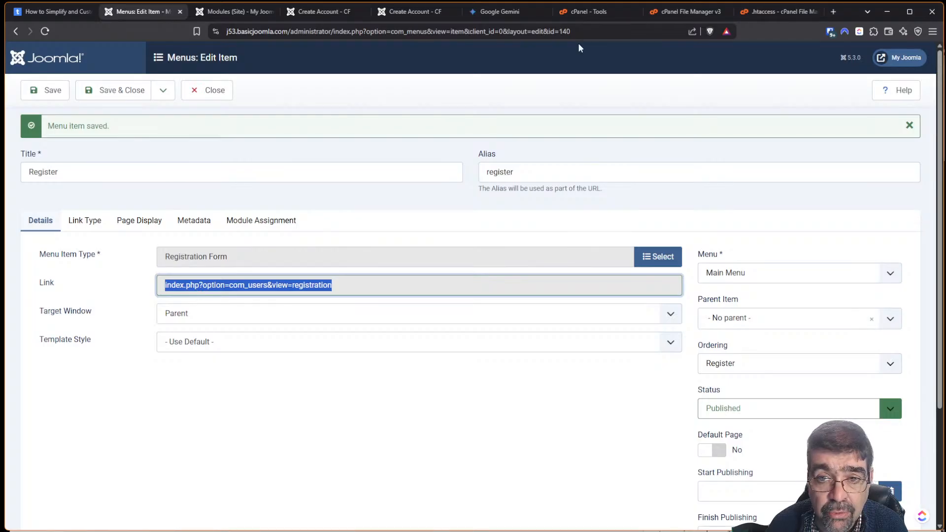
pyautogui.click(744, 17)
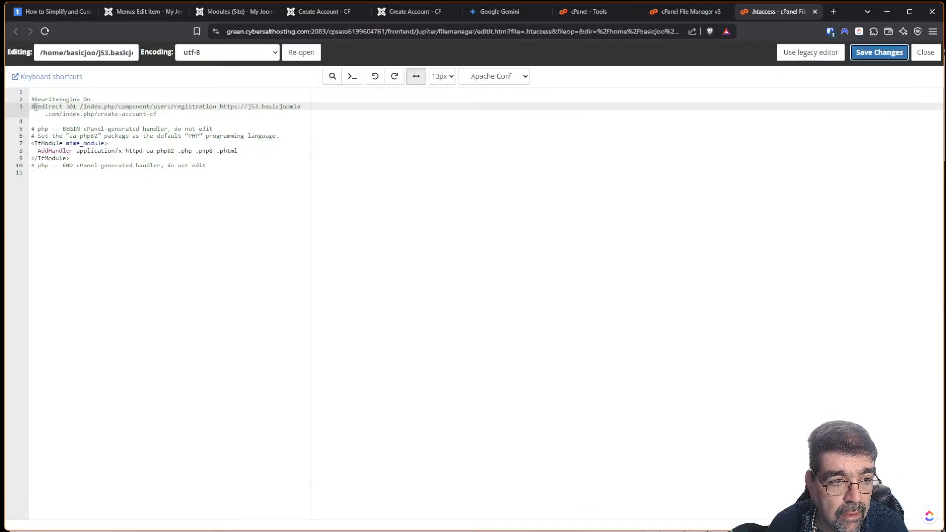
# Uncomment the Redirect 301 and RewriteEngine On lines in .htaccess.
pyautogui.click(34, 108)
pyautogui.press('BackSpace')
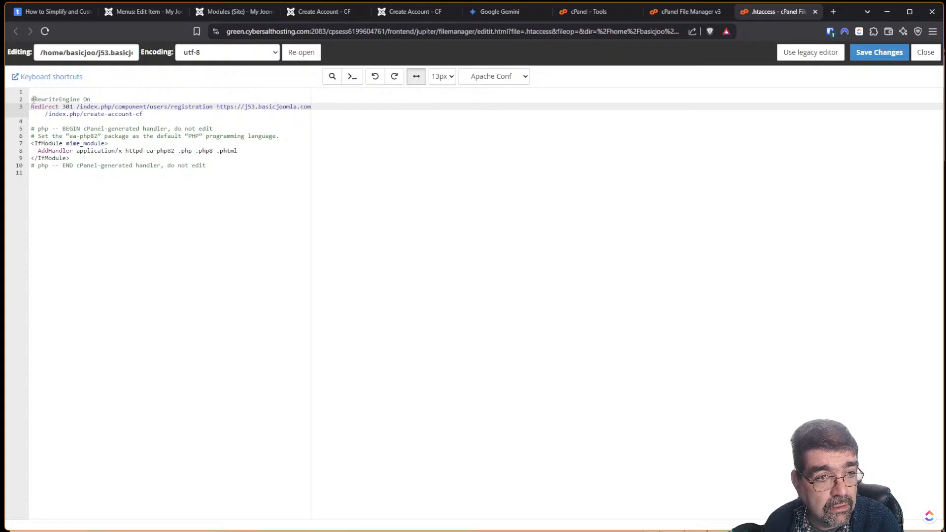
pyautogui.click(33, 99)
pyautogui.press('BackSpace')
# Replace the redirect's old path with '/' plus the copied registration link, save, and view Tor.
pyautogui.moveTo(78, 106); pyautogui.dragTo(213, 107)
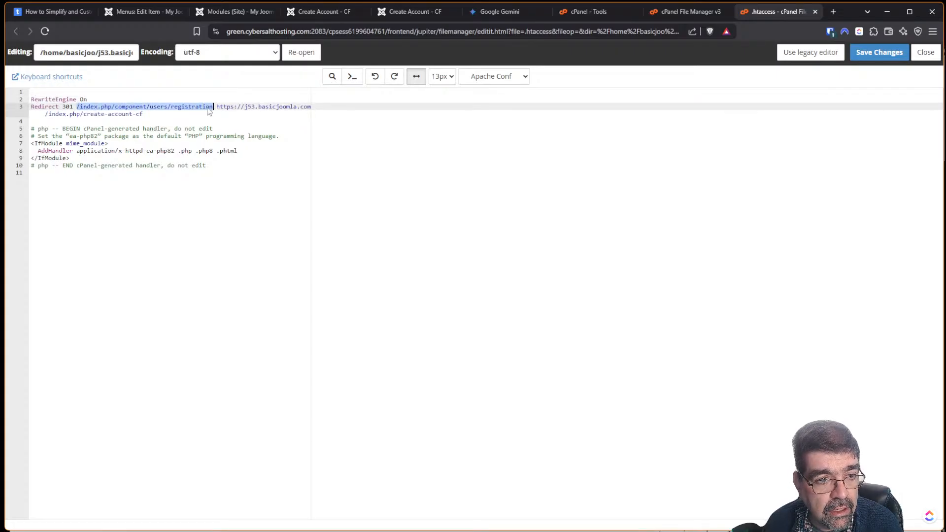
pyautogui.hotkey('ctrl', 'v')
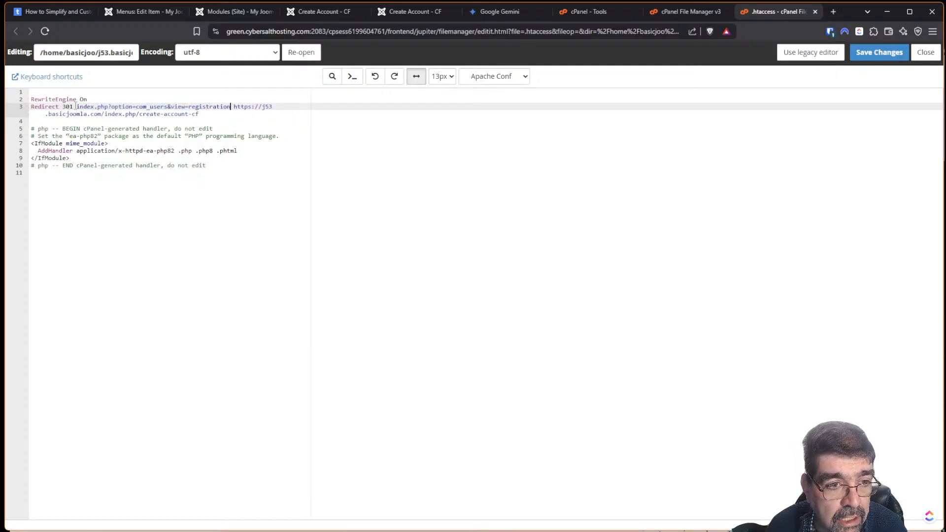
pyautogui.hotkey('ctrl', 'z')
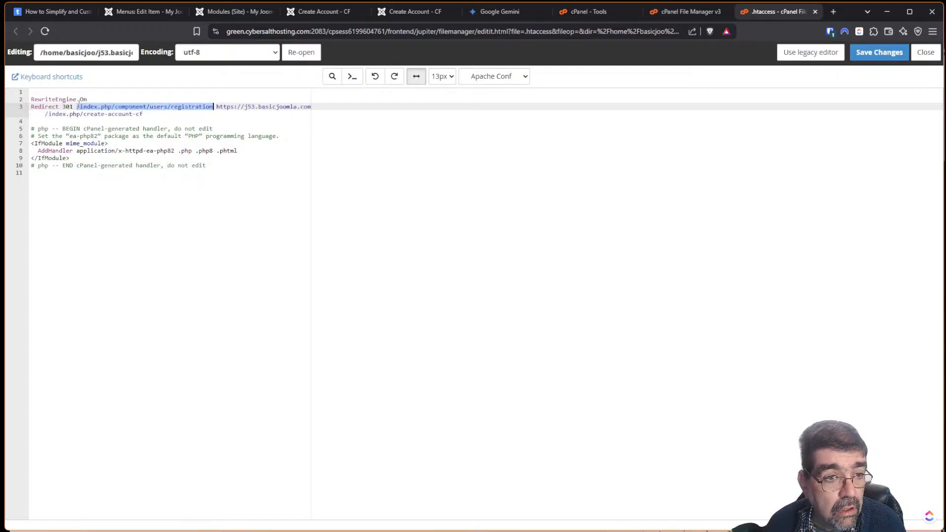
pyautogui.hotkey('ctrl', 'v')
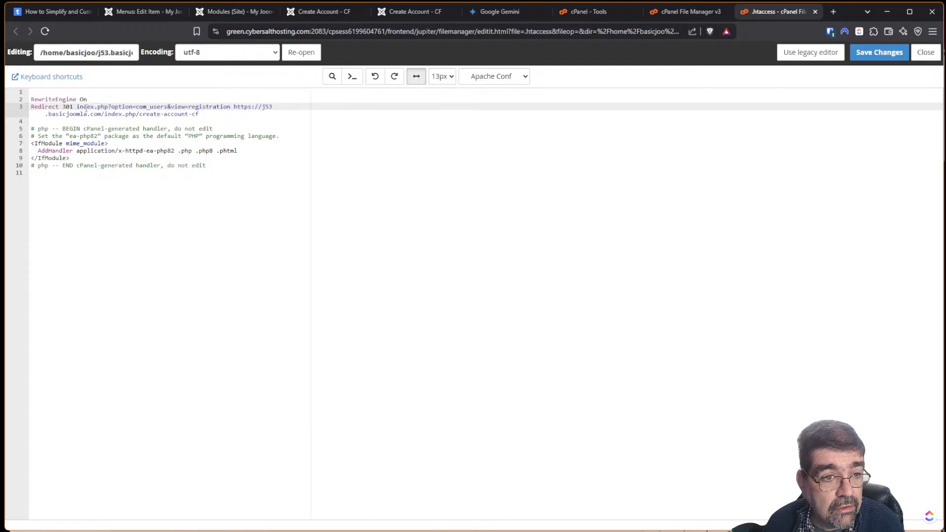
pyautogui.click(78, 107)
pyautogui.write('/')
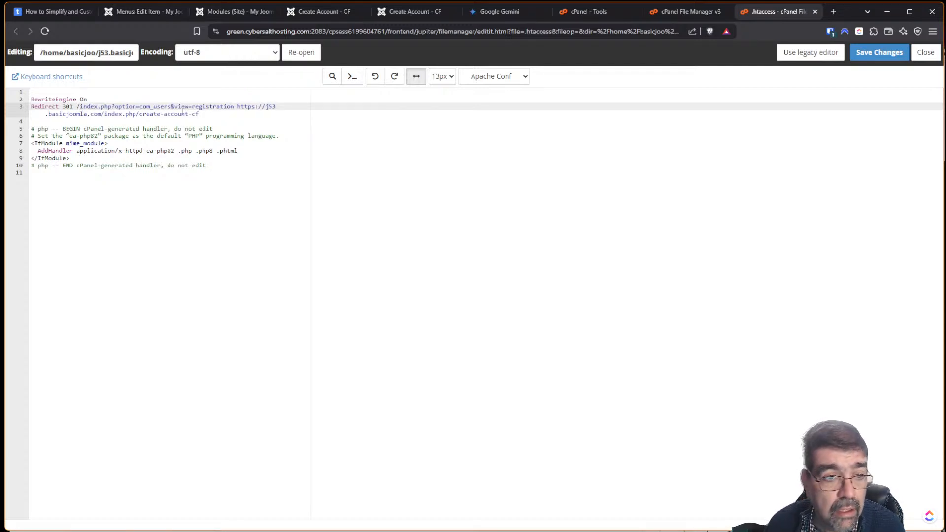
pyautogui.click(863, 52)
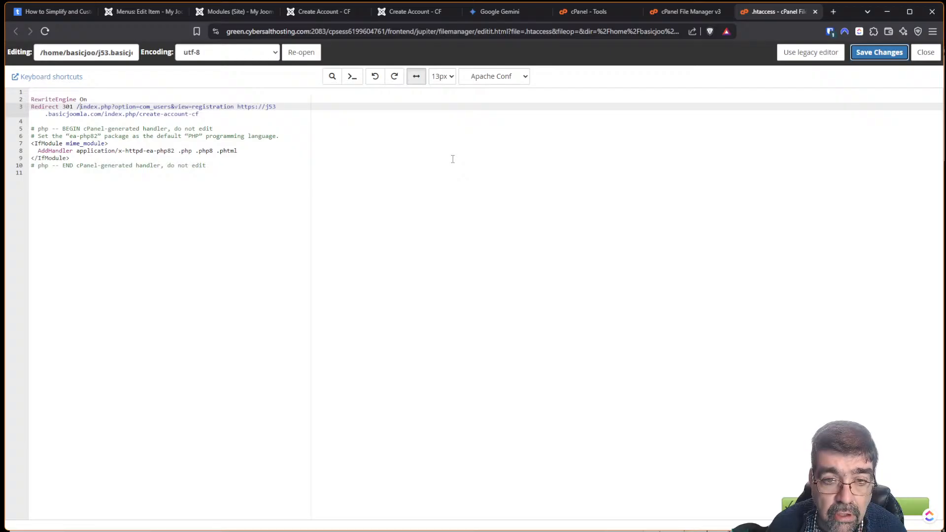
pyautogui.hotkey('alt', 'Tab')
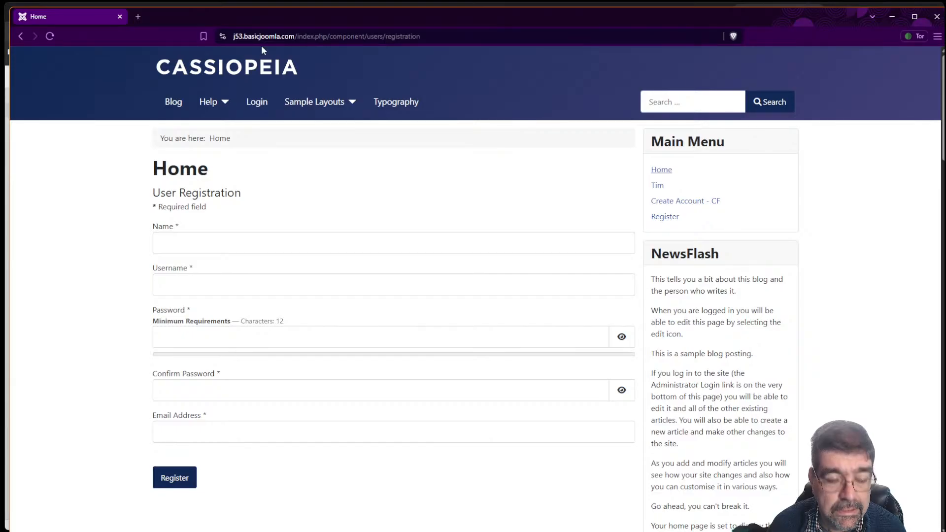
# Delete the slash before index.php on .htaccess line 3 and save.
pyautogui.hotkey('alt', 'Tab')
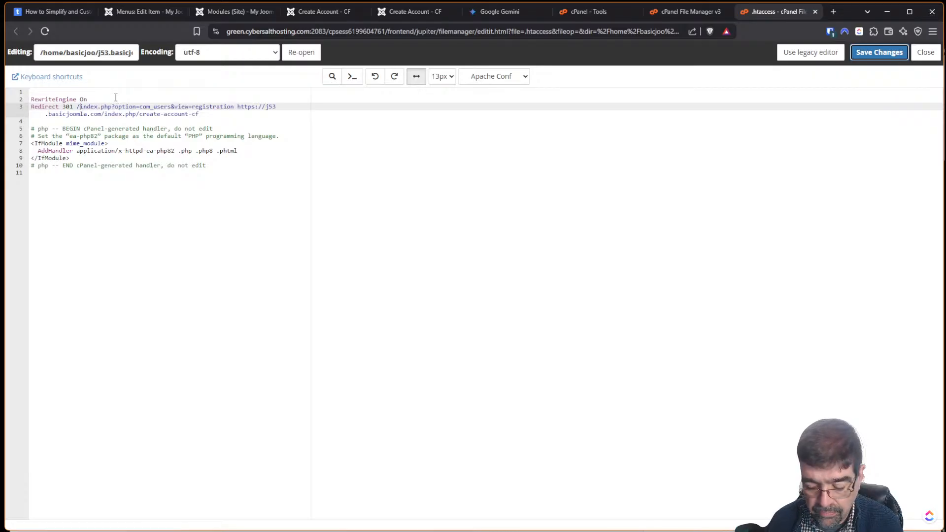
pyautogui.click(80, 106)
pyautogui.press('BackSpace')
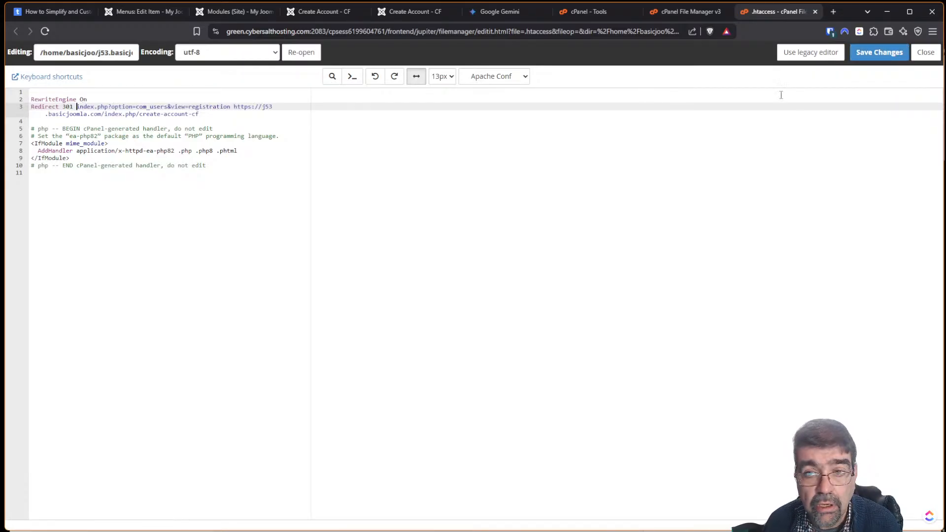
pyautogui.click(879, 52)
# Reload the registration page in Tor, copy its address, and return to the Joomla System dashboard.
pyautogui.hotkey('alt', 'Tab')
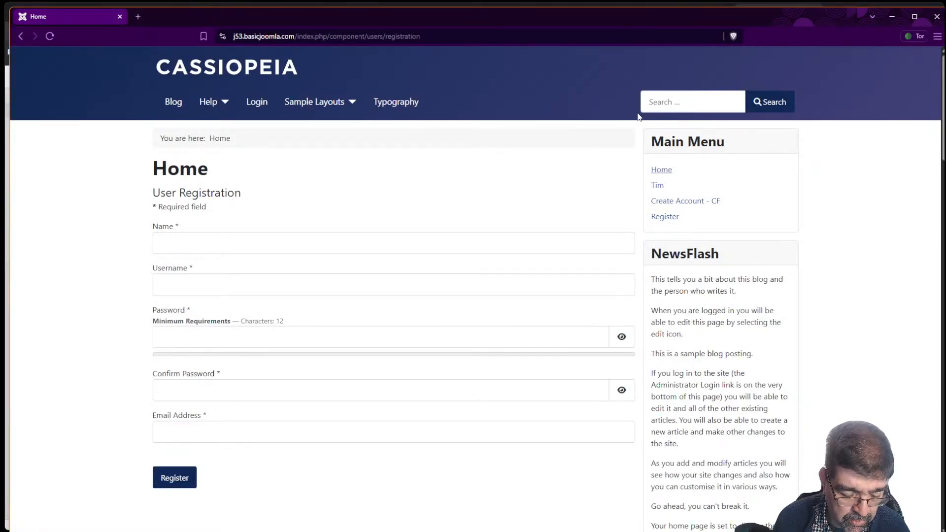
pyautogui.press('F5')
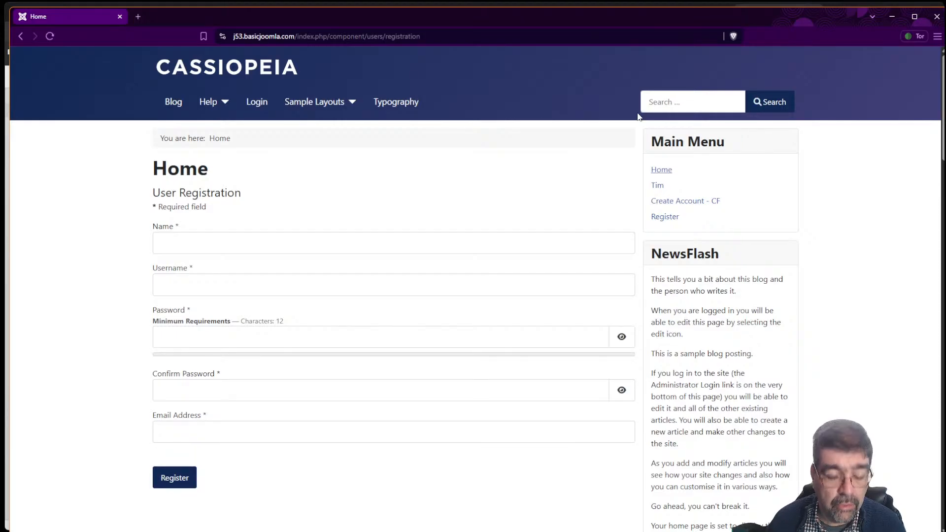
pyautogui.click(461, 36)
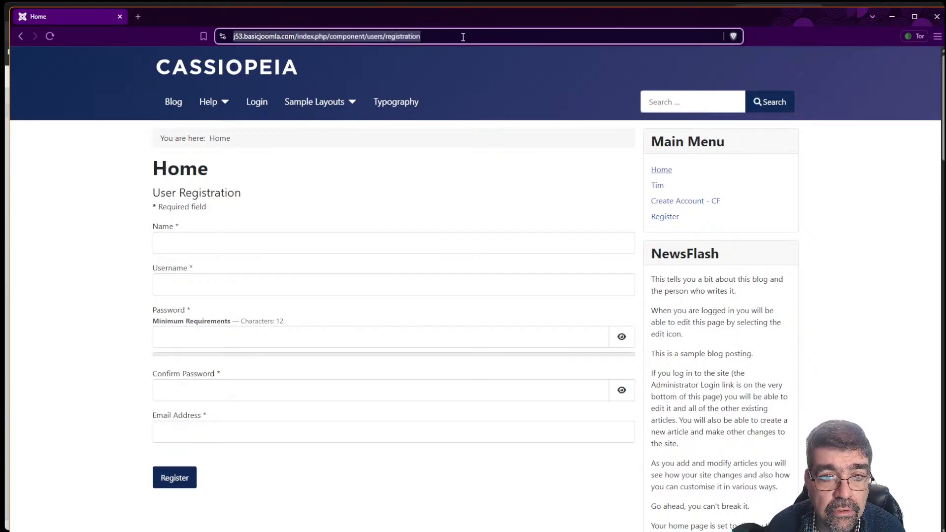
pyautogui.rightClick(461, 36)
pyautogui.click(493, 102)
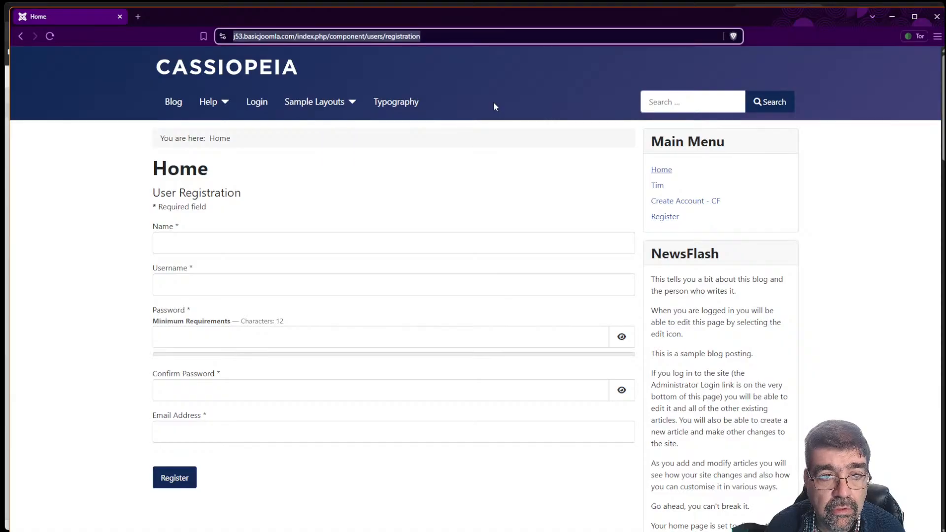
pyautogui.hotkey('alt', 'Tab')
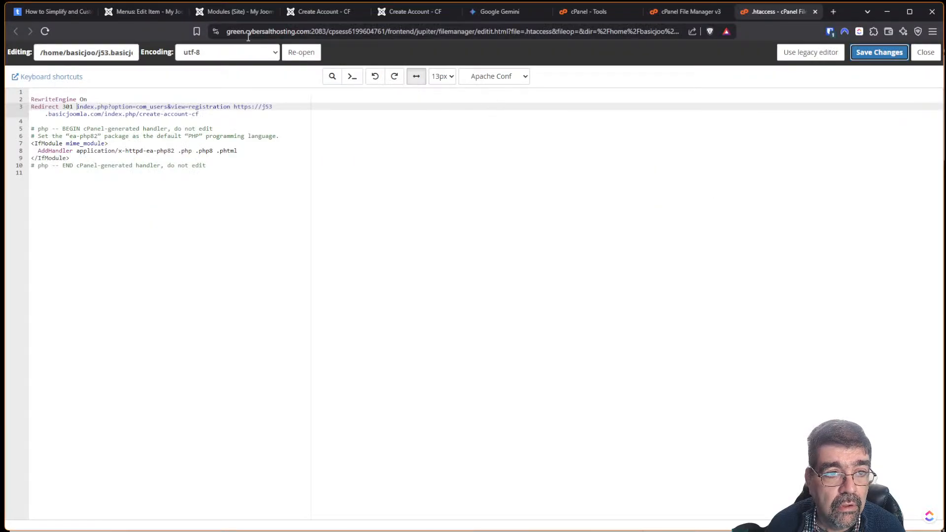
pyautogui.click(215, 14)
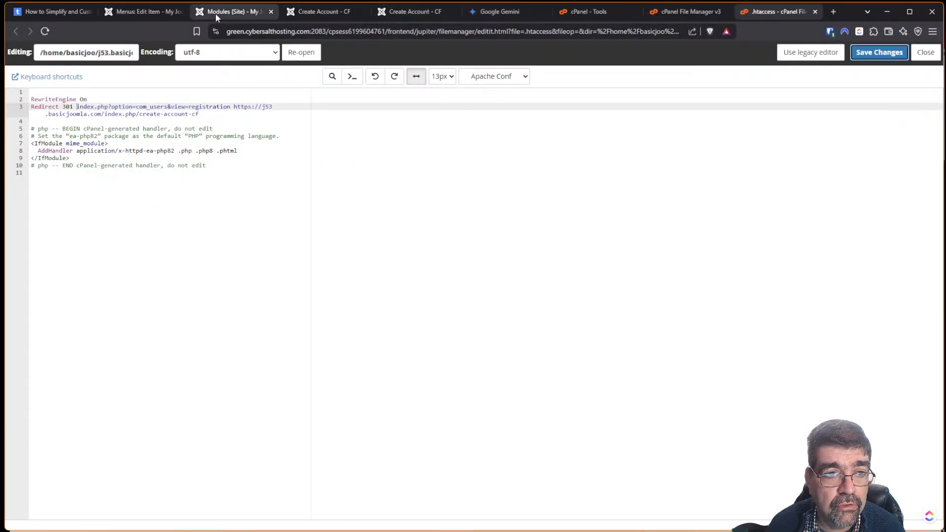
pyautogui.click(58, 367)
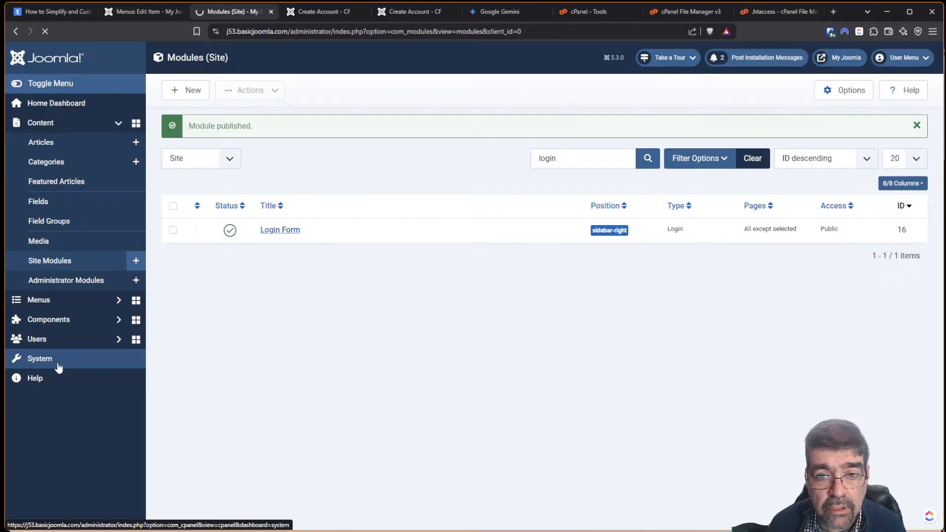
# Switch Search Engine Friendly URLs to No under Global Configuration's SEO settings and save.
pyautogui.click(229, 127)
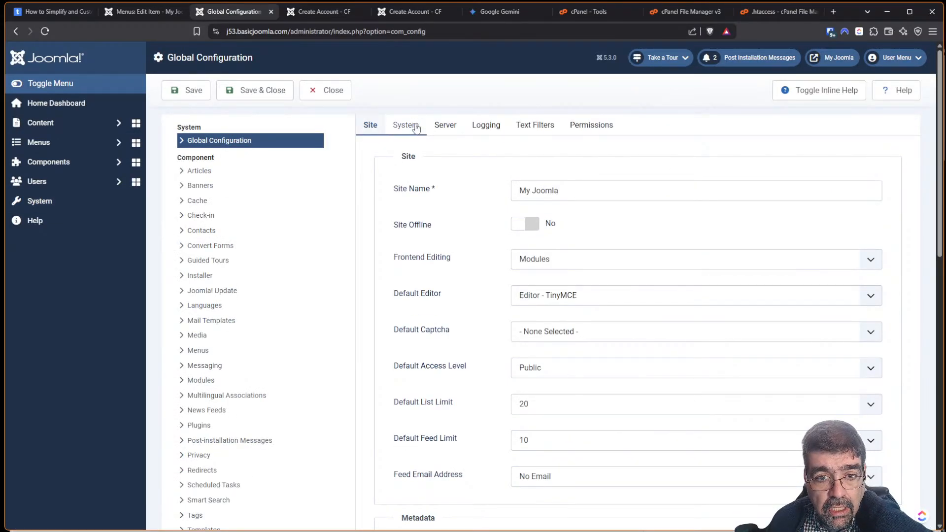
pyautogui.moveTo(942, 123); pyautogui.dragTo(942, 386)
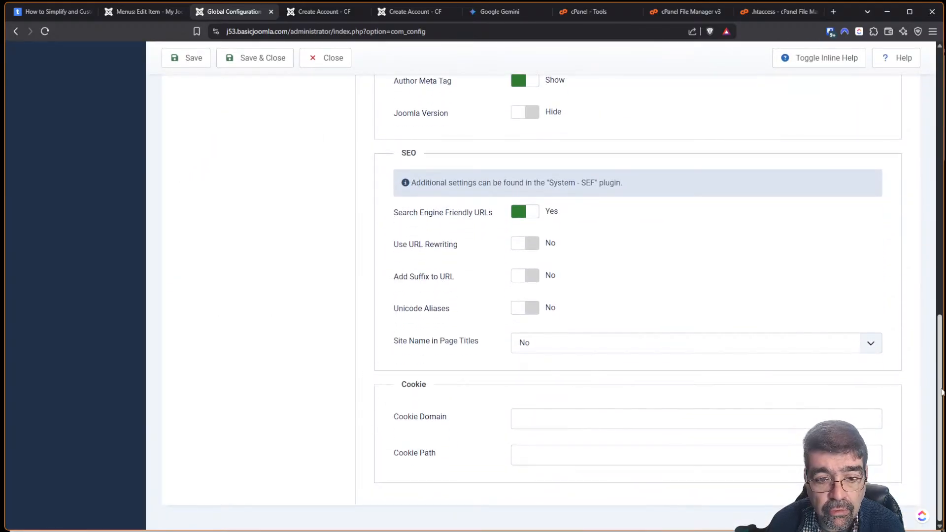
pyautogui.click(517, 212)
pyautogui.click(178, 69)
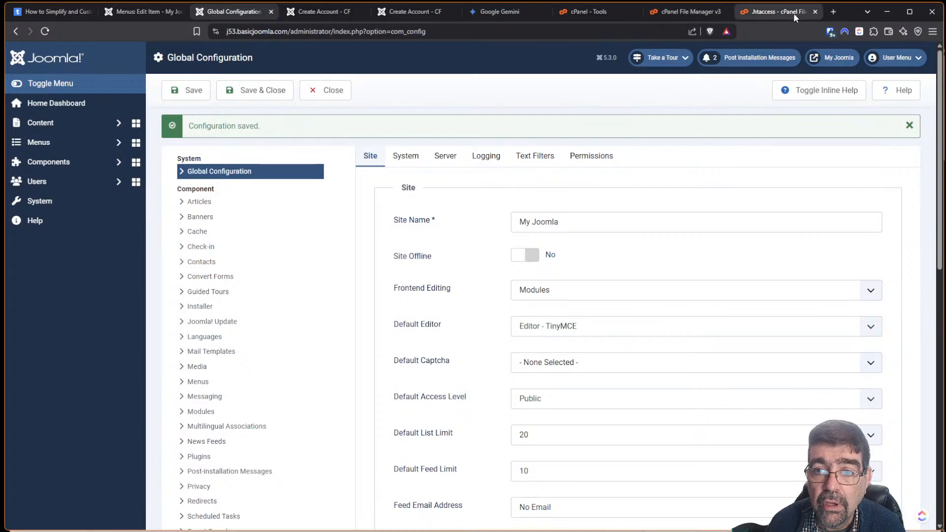
# In Tor, follow the home page Login Form's 'Create an account' link to the plain index.php registration page.
pyautogui.hotkey('alt', 'Tab')
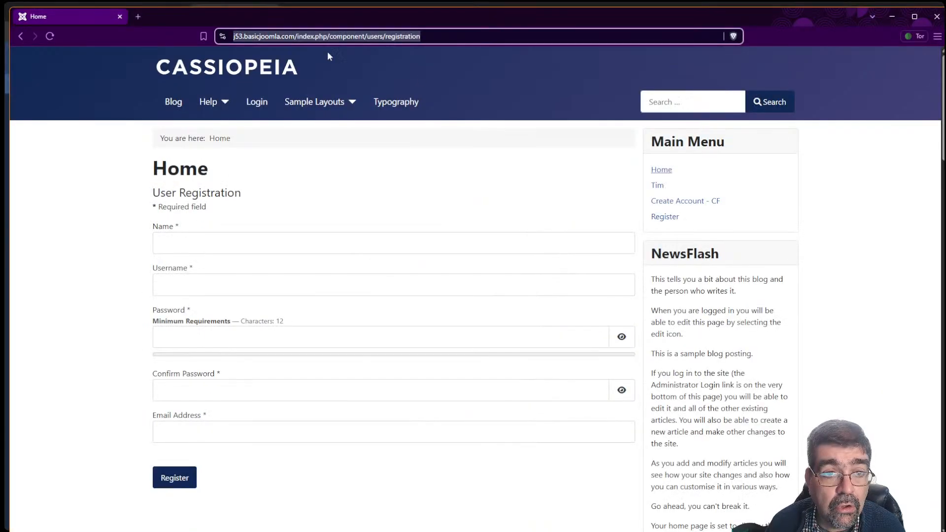
pyautogui.click(222, 71)
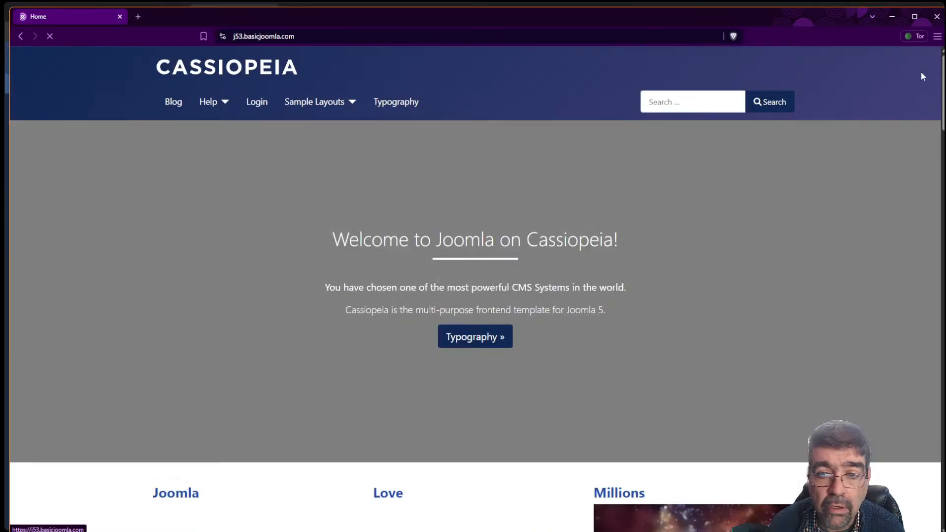
pyautogui.moveTo(943, 83); pyautogui.dragTo(943, 481)
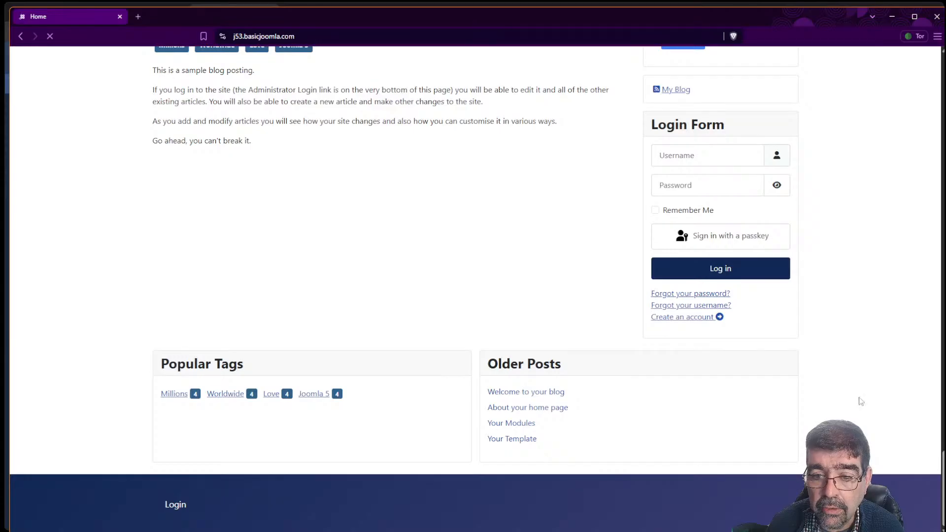
pyautogui.click(685, 318)
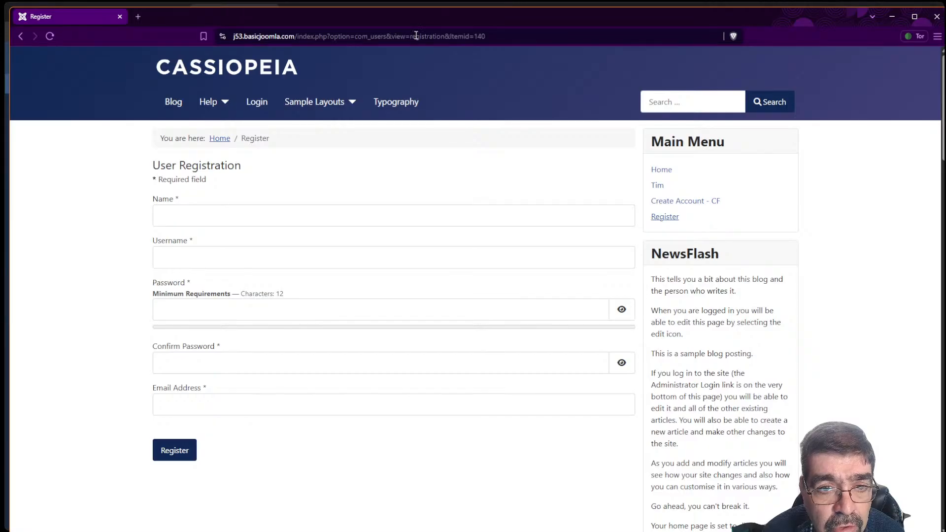
pyautogui.hotkey('alt', 'Tab')
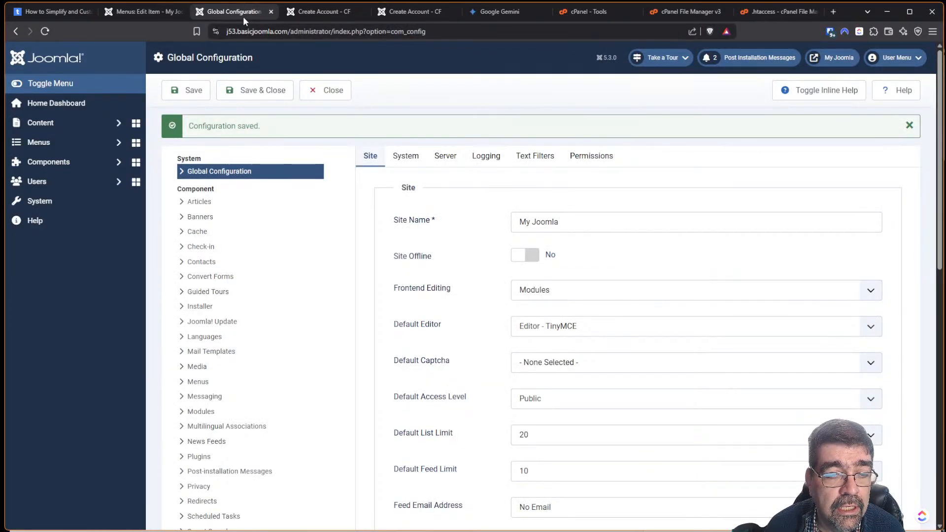
# Compare the .htaccess redirect line with the registration URL in Tor, then return to Gemini.
pyautogui.click(777, 12)
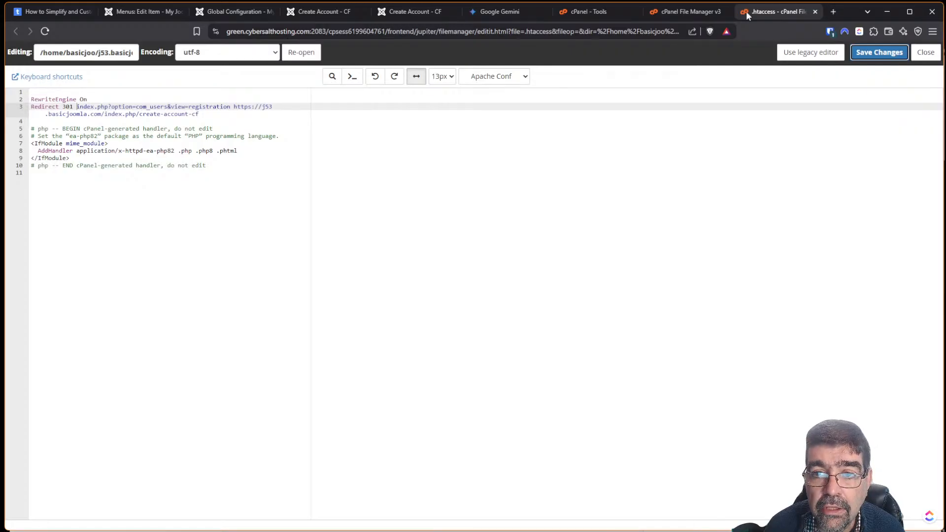
pyautogui.hotkey('alt', 'Tab')
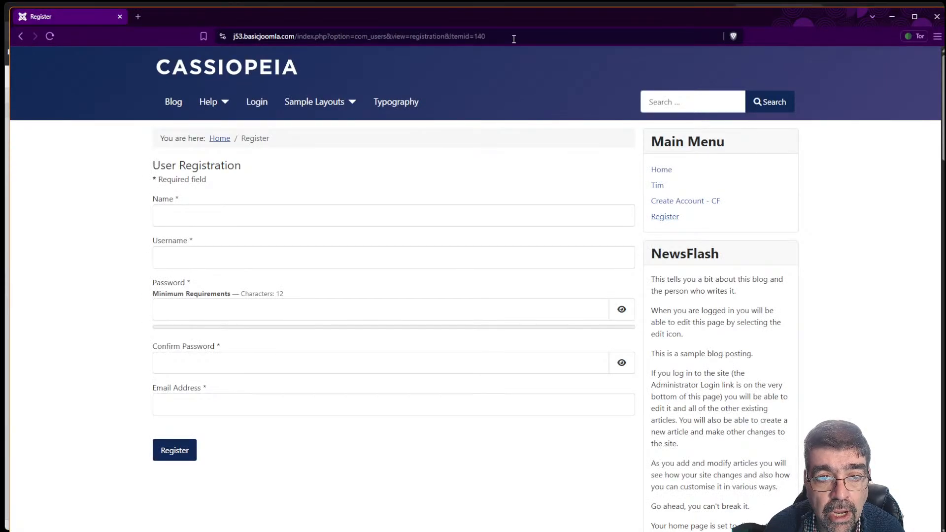
pyautogui.hotkey('alt', 'Tab')
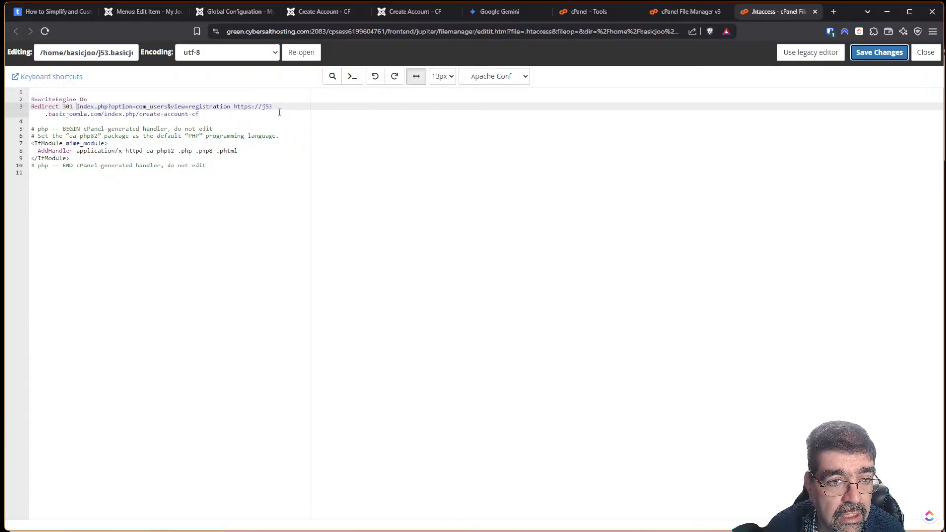
pyautogui.click(495, 12)
# Ask Gemini which wildcard matches any URL starting with the registration path; it answers (.*).
pyautogui.click(224, 456)
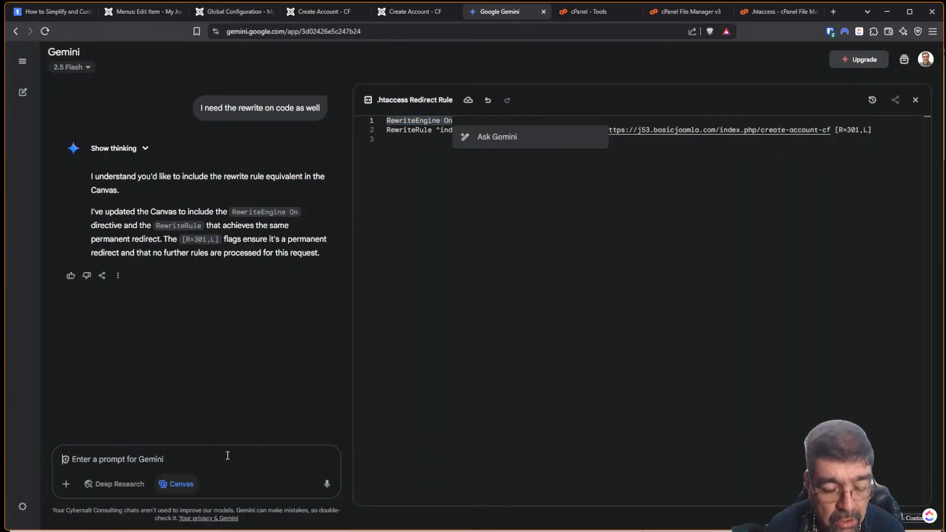
pyautogui.write('wha ts the wildccar')
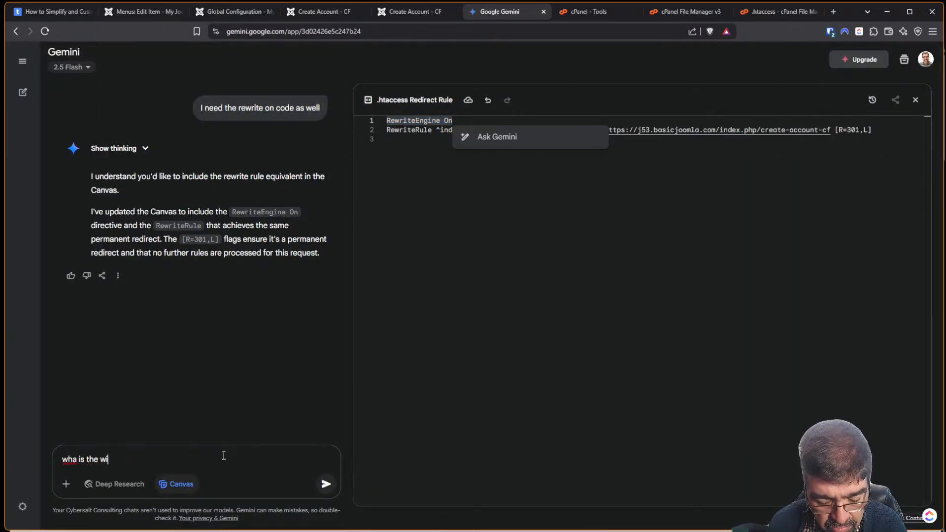
pyautogui.write('d to ')
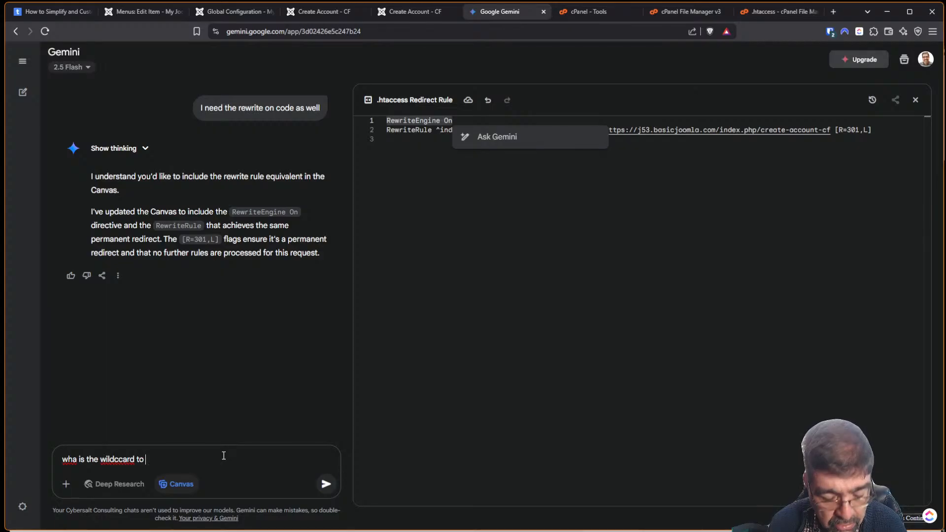
pyautogui.write('match anu ')
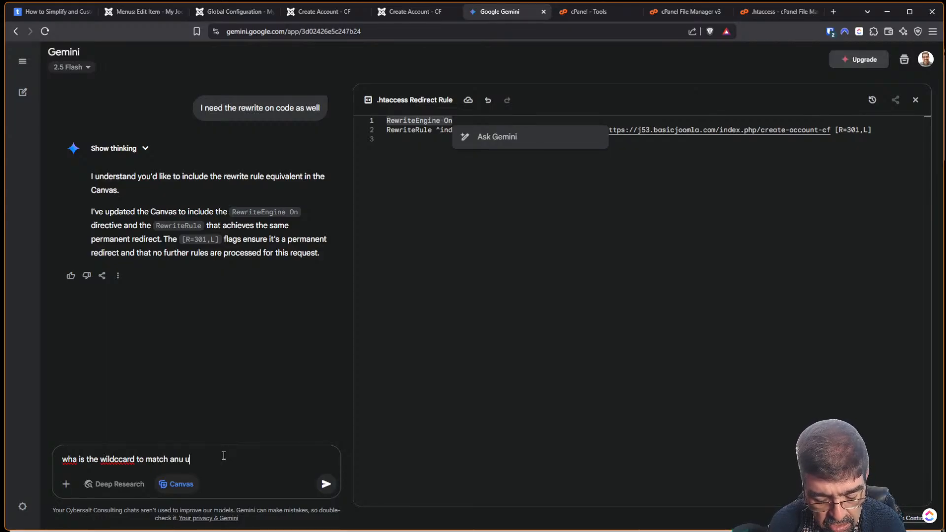
pyautogui.write('url withe')
pyautogui.write(' the')
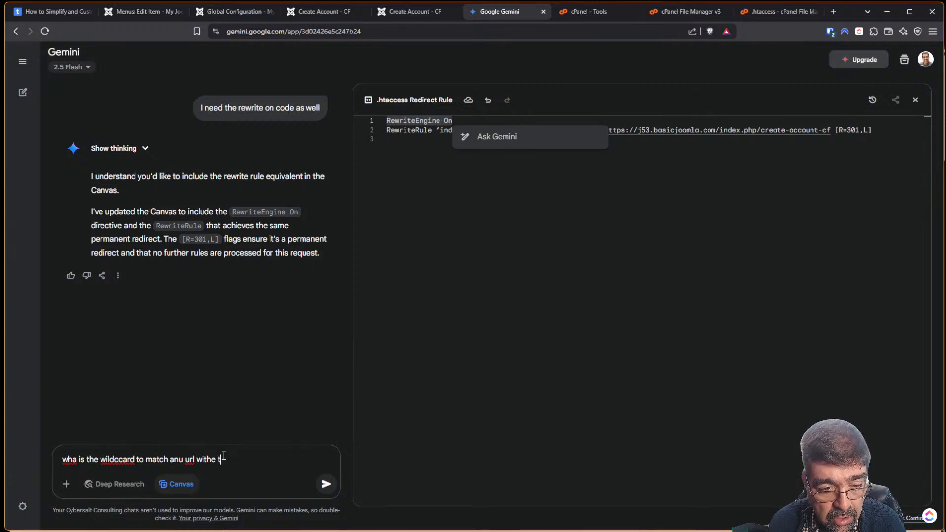
pyautogui.press('BackSpace')
pyautogui.press('BackSpace')
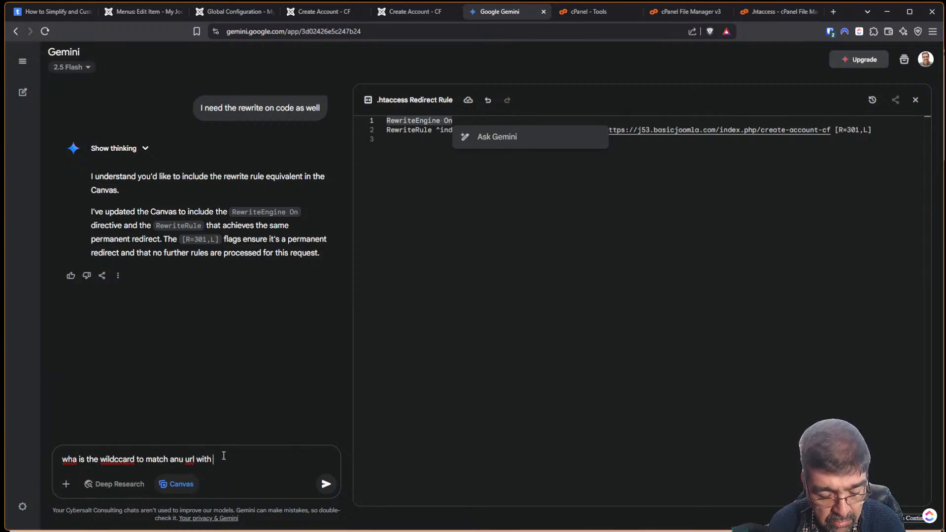
pyautogui.write('that at the beginng')
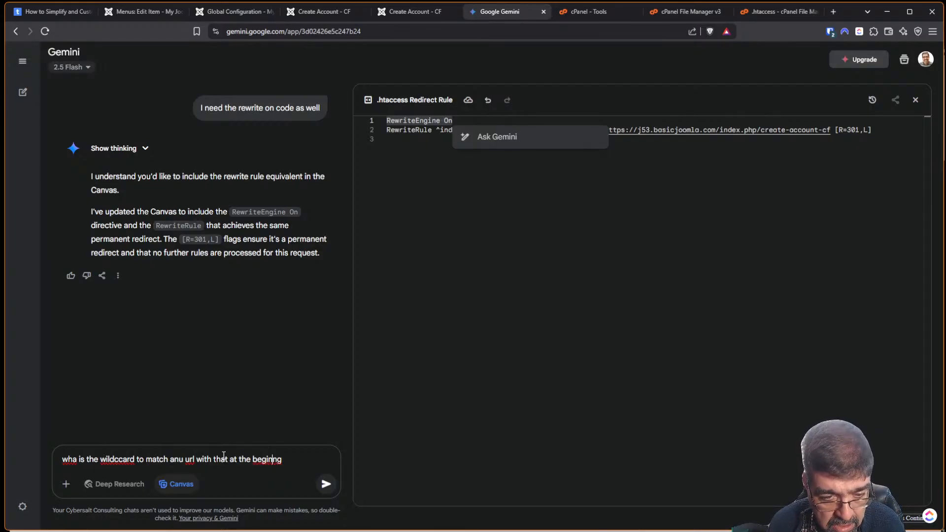
pyautogui.write('i')
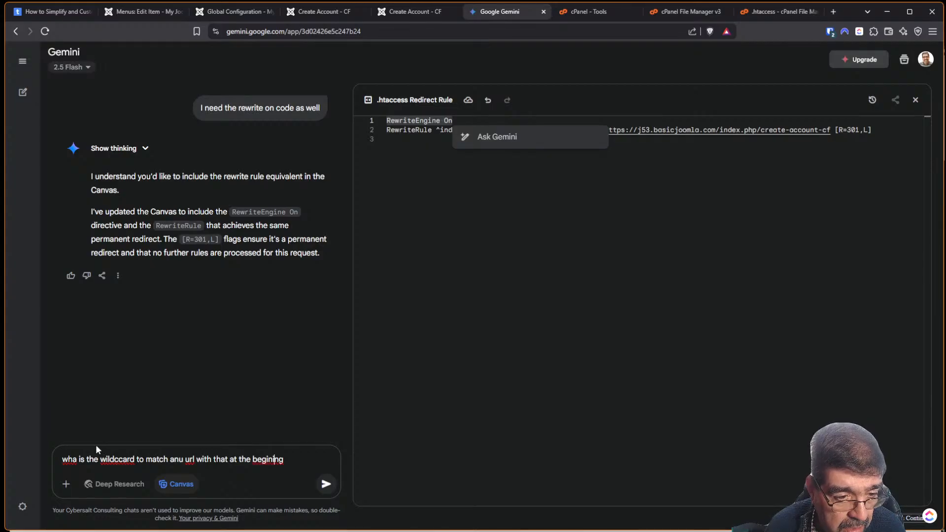
pyautogui.click(77, 459)
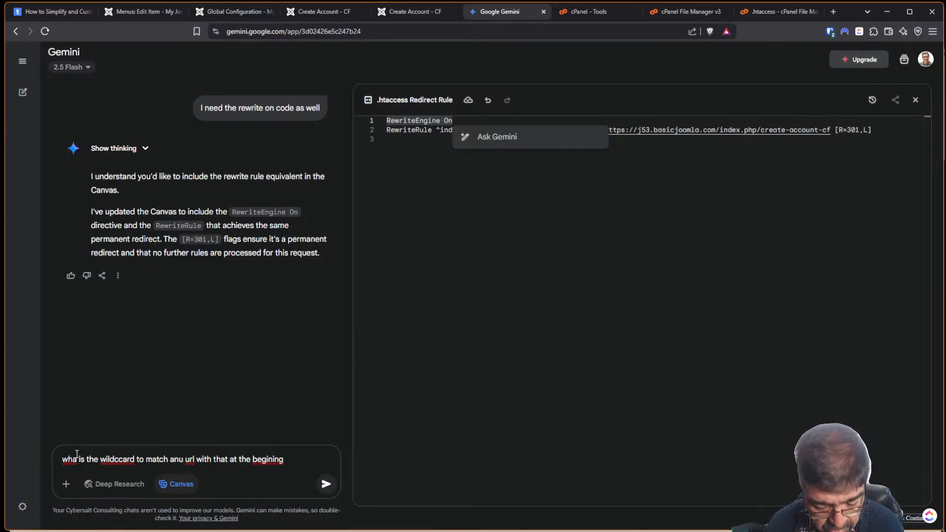
pyautogui.write('t')
pyautogui.press('Return')
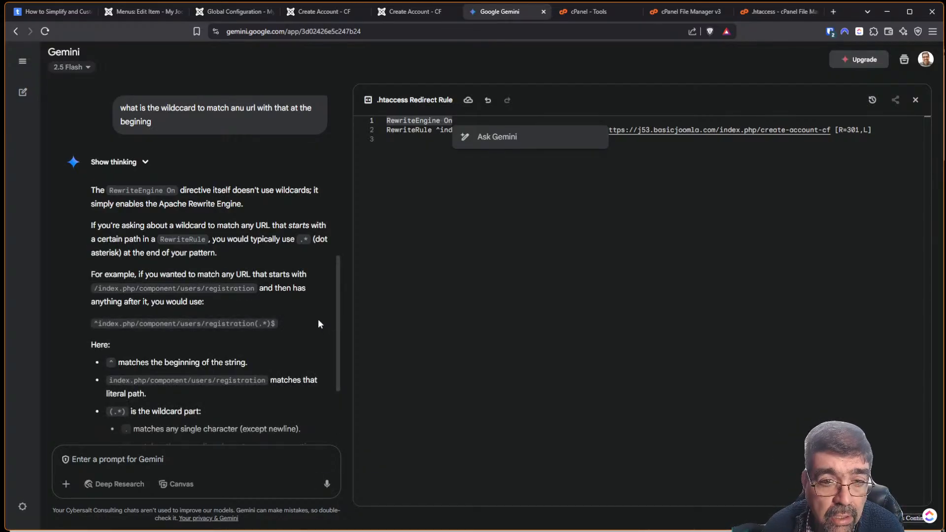
pyautogui.click(436, 275)
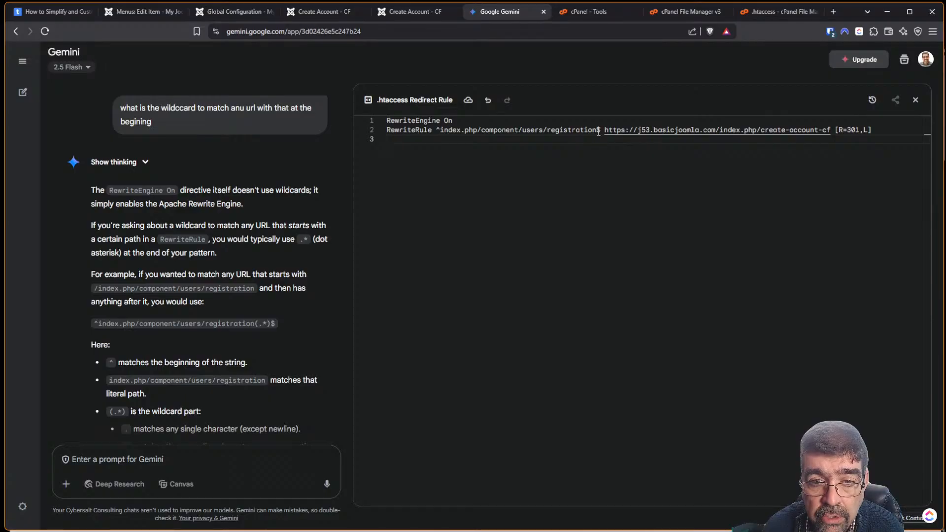
pyautogui.click(781, 15)
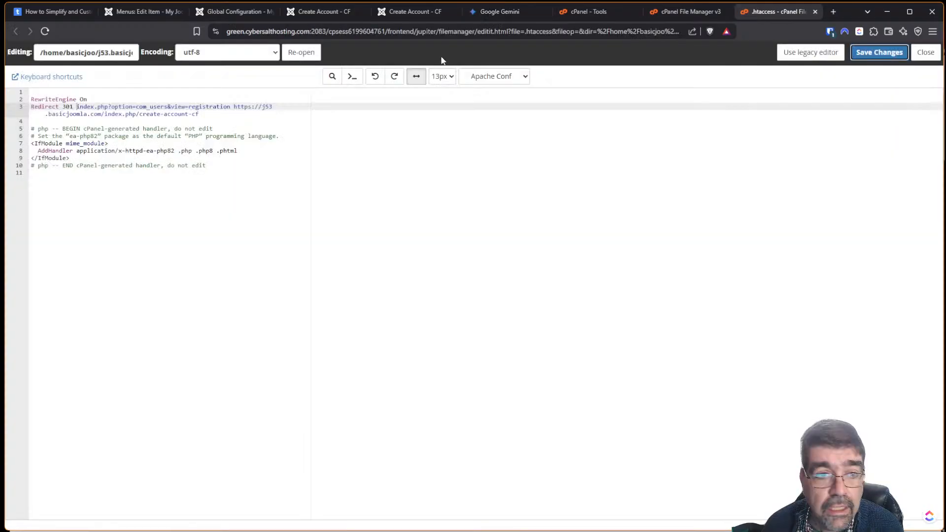
# End the line 3 registration pattern with $ and save .htaccess.
pyautogui.click(230, 106)
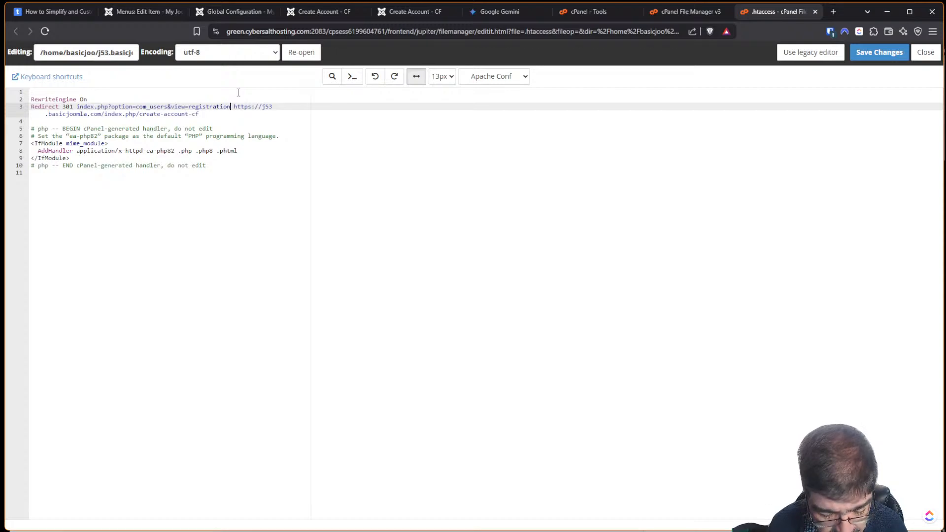
pyautogui.write('$')
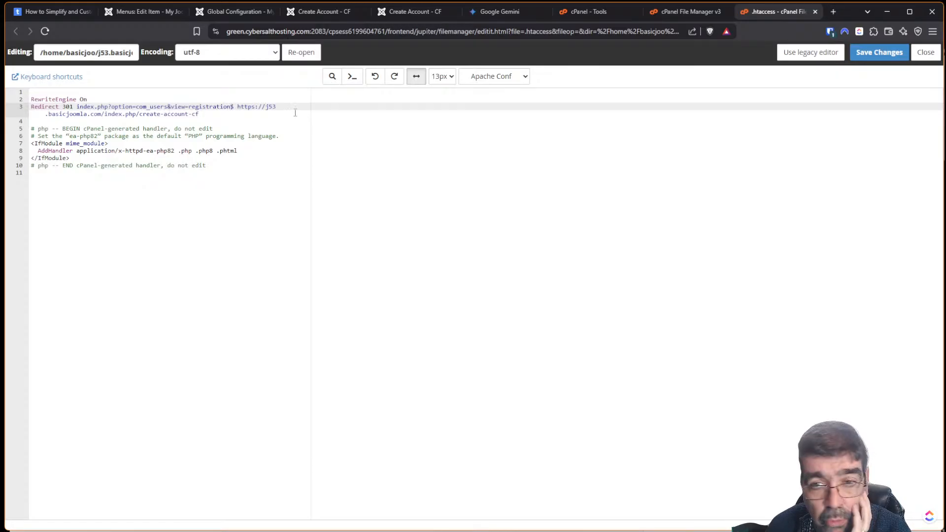
pyautogui.click(874, 55)
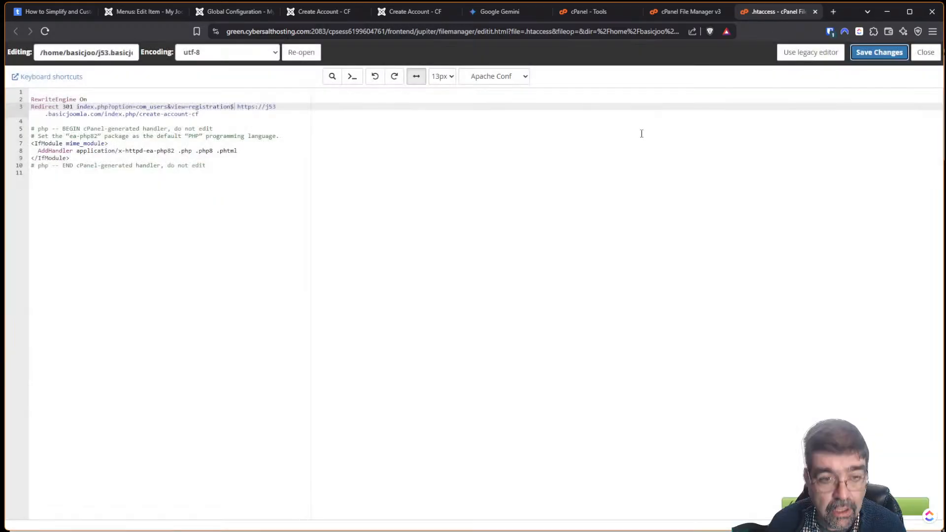
# Reload the Register page in Tor to test the redirect and copy its address.
pyautogui.hotkey('alt', 'Tab')
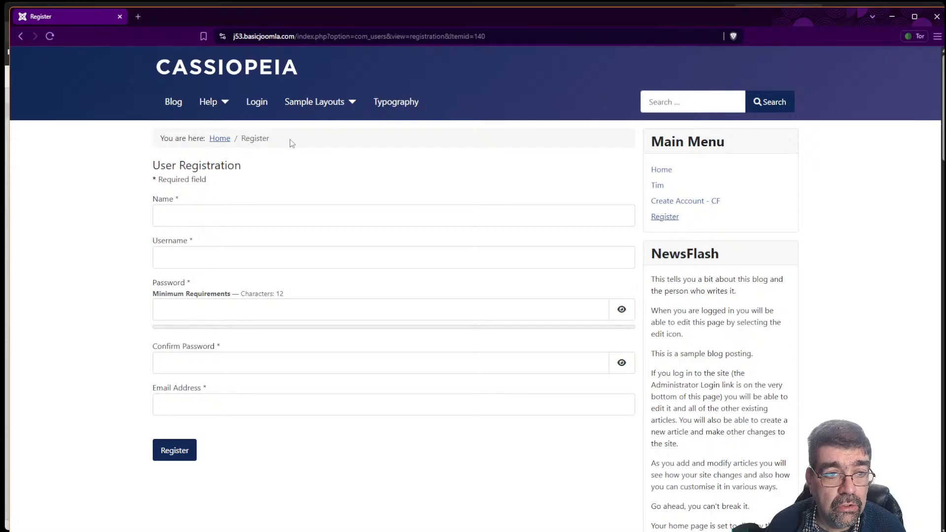
pyautogui.hotkey('alt', 'Tab')
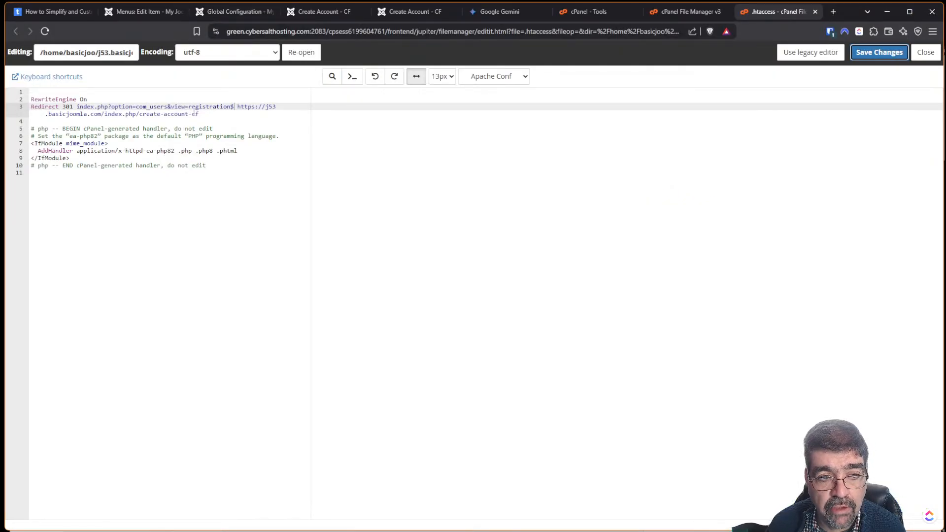
pyautogui.hotkey('alt', 'Tab')
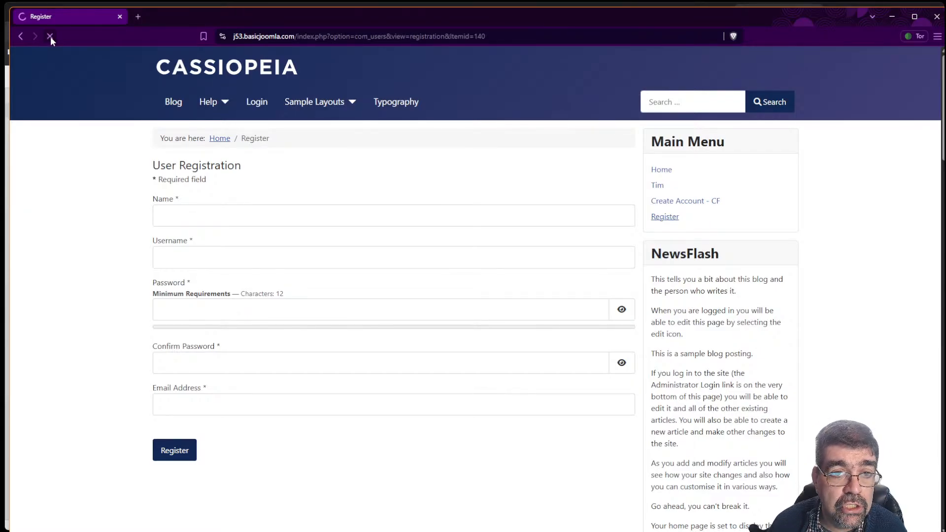
pyautogui.click(583, 40)
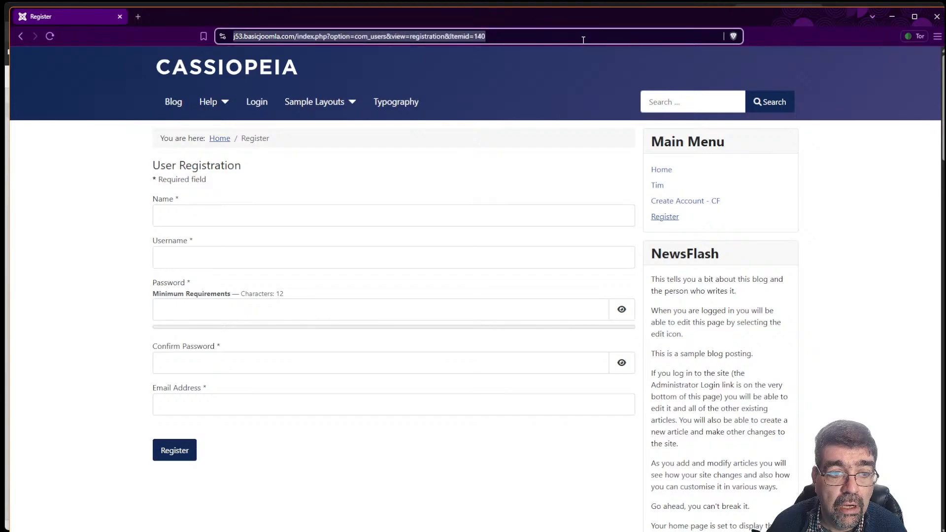
pyautogui.press('Return')
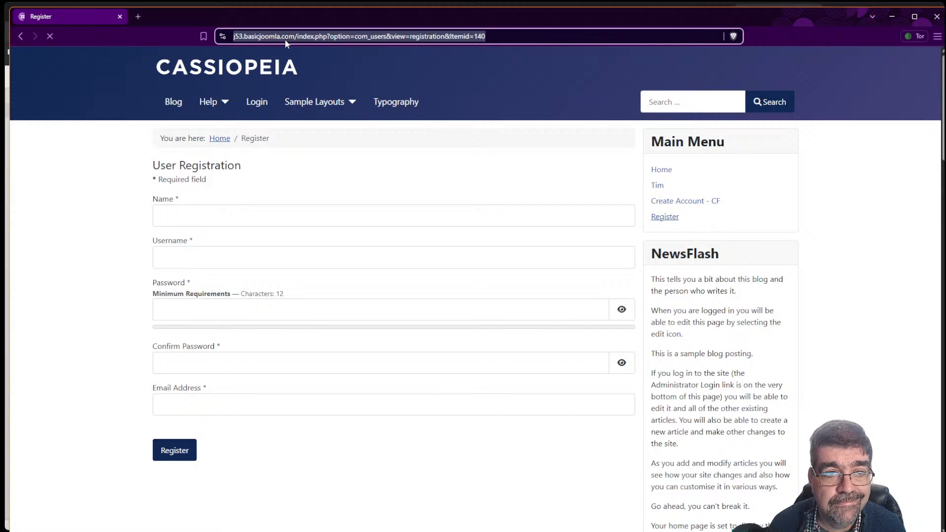
pyautogui.rightClick(465, 39)
pyautogui.click(522, 105)
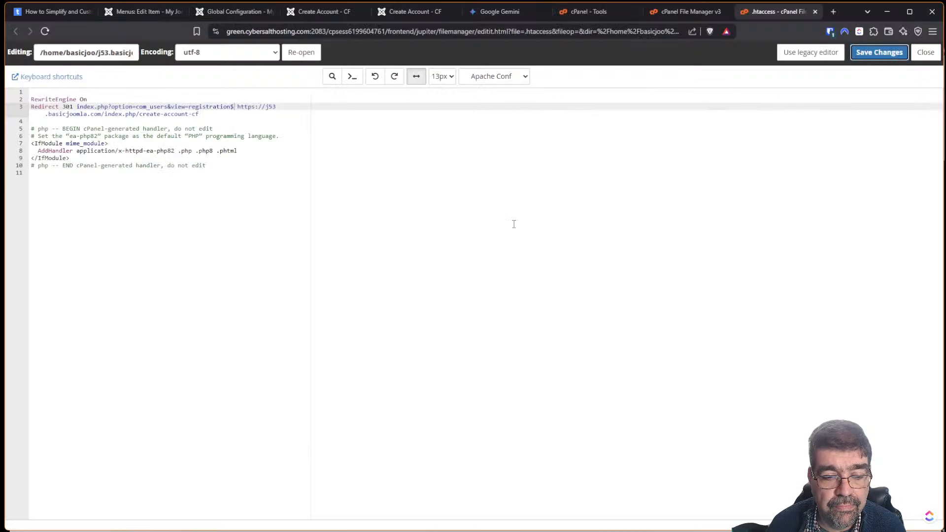
# Ask Gemini to 'do the redirect for this url' with the pasted Register URL, then select its rewrite rules.
pyautogui.click(504, 12)
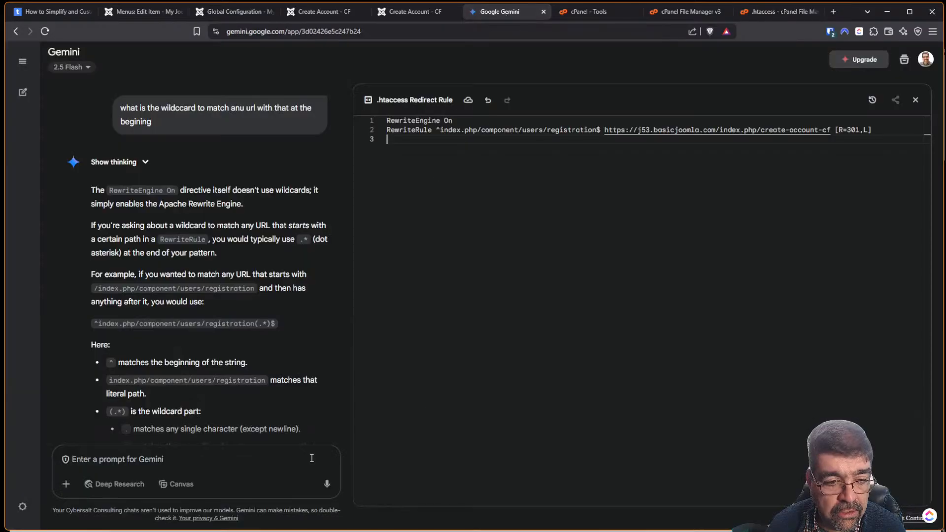
pyautogui.click(277, 457)
pyautogui.write('do')
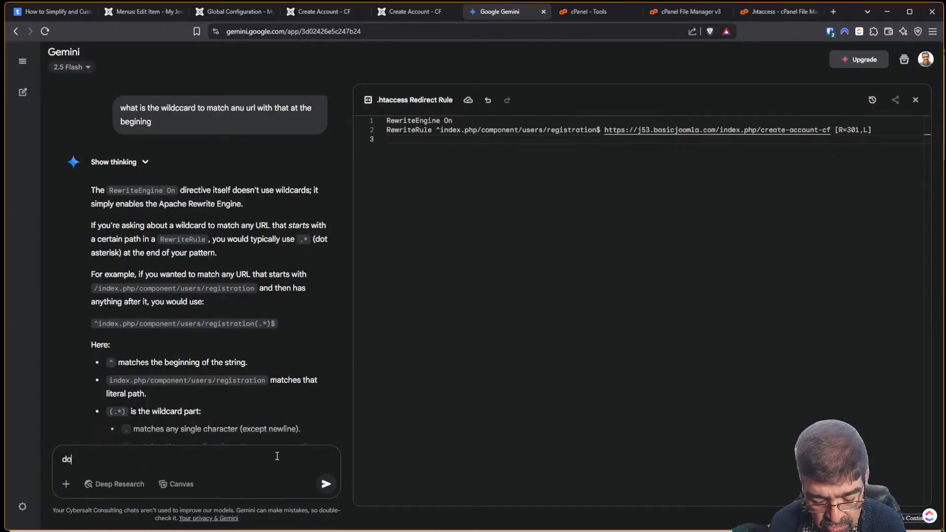
pyautogui.write(' the rediere')
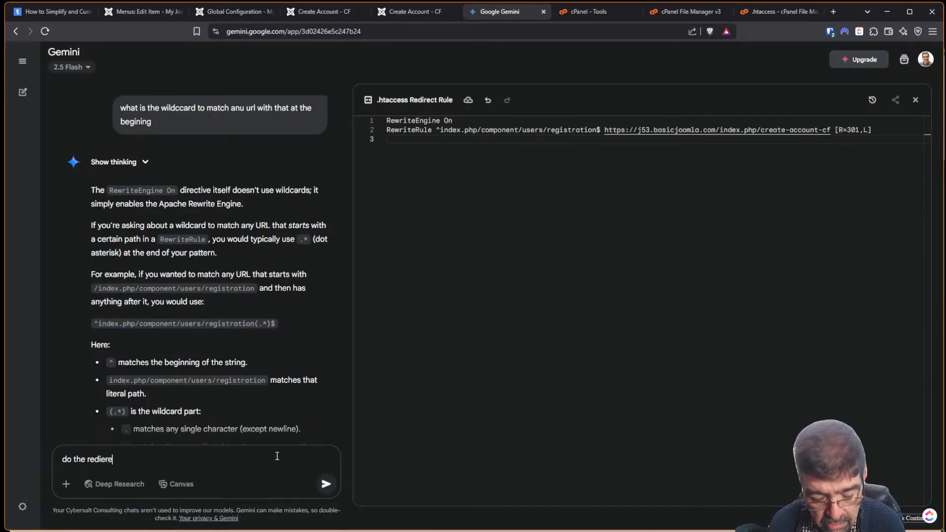
pyautogui.write('c')
pyautogui.press('BackSpace')
pyautogui.press('BackSpace')
pyautogui.press('BackSpace')
pyautogui.press('BackSpace')
pyautogui.write('re')
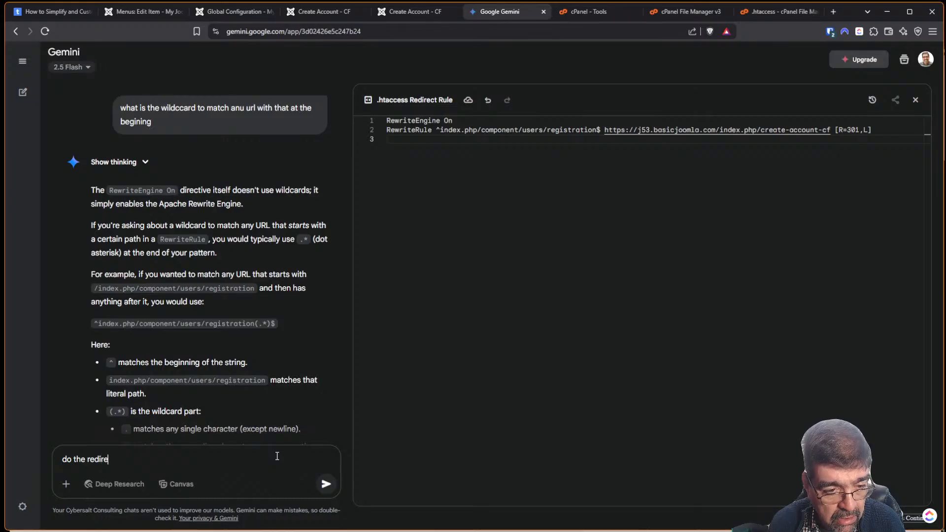
pyautogui.write('ct for thsi url')
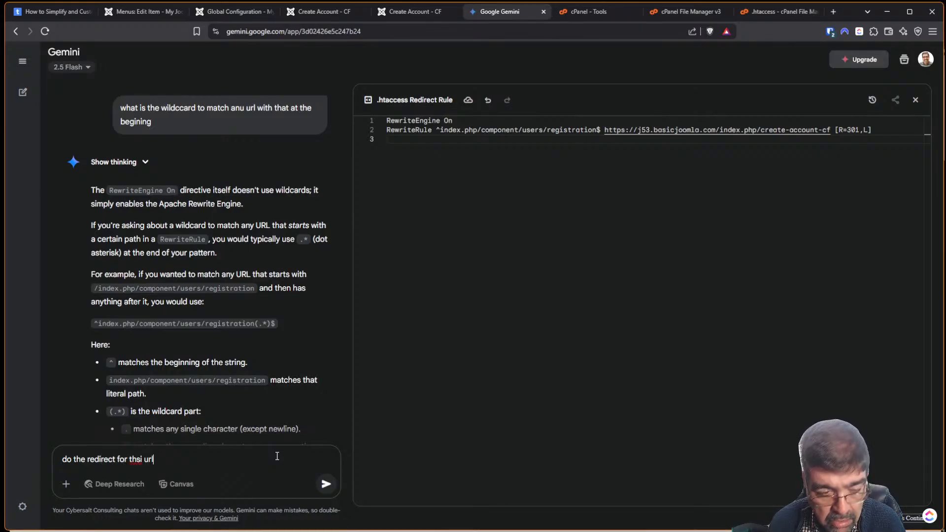
pyautogui.press('BackSpace')
pyautogui.press('BackSpace')
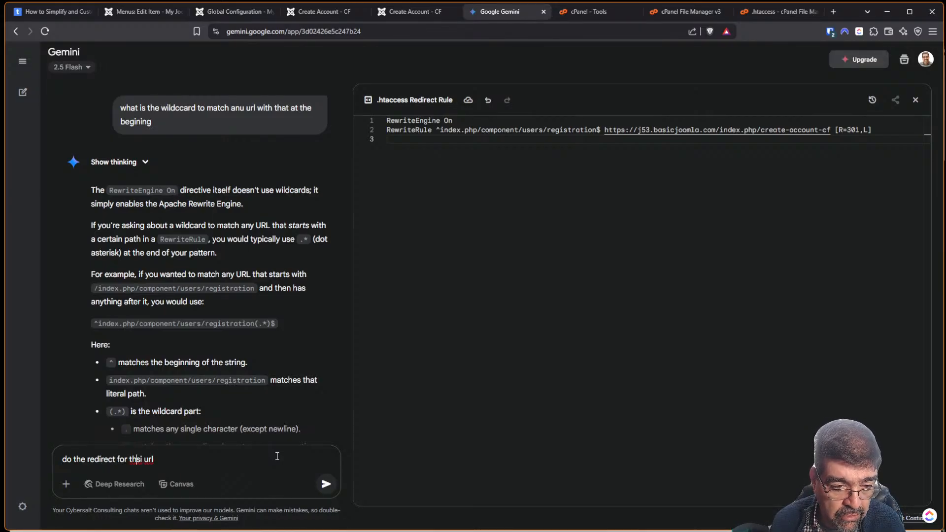
pyautogui.write('is')
pyautogui.press('End')
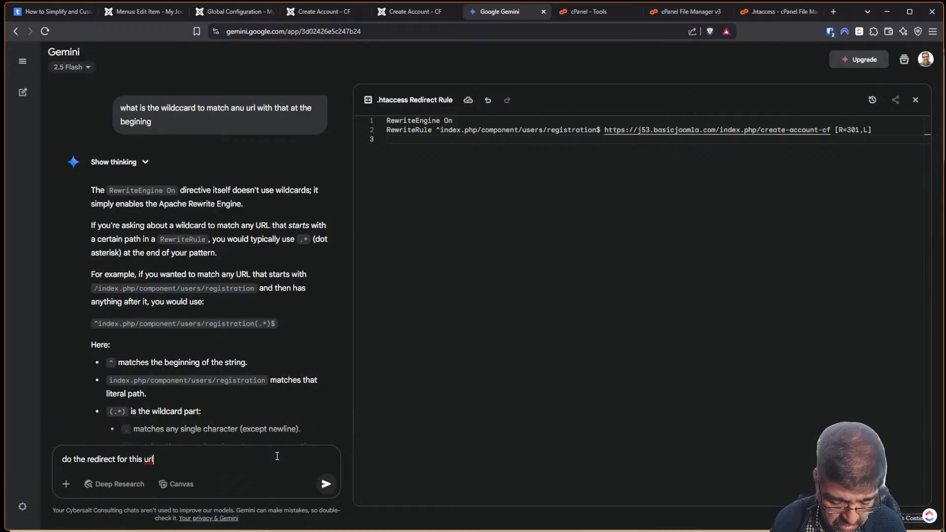
pyautogui.hotkey('ctrl', 'v')
pyautogui.press('Return')
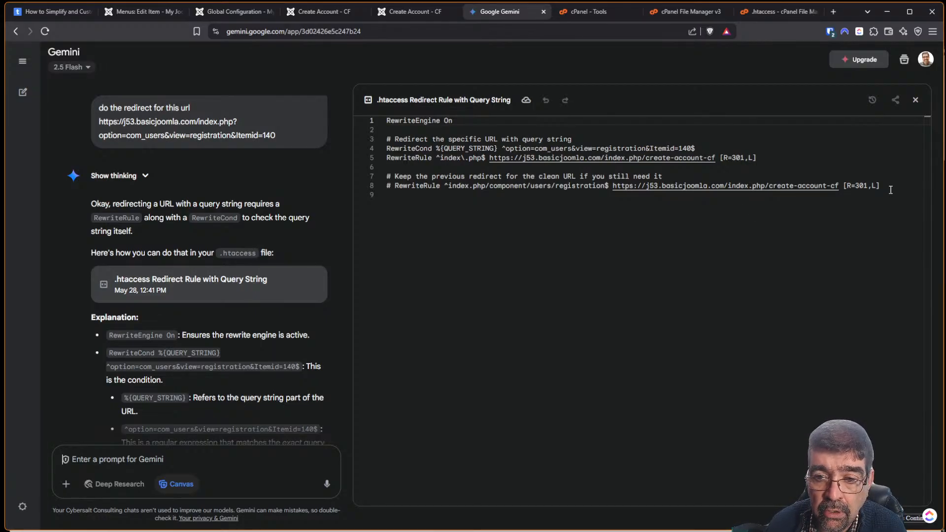
pyautogui.moveTo(887, 188); pyautogui.dragTo(373, 121)
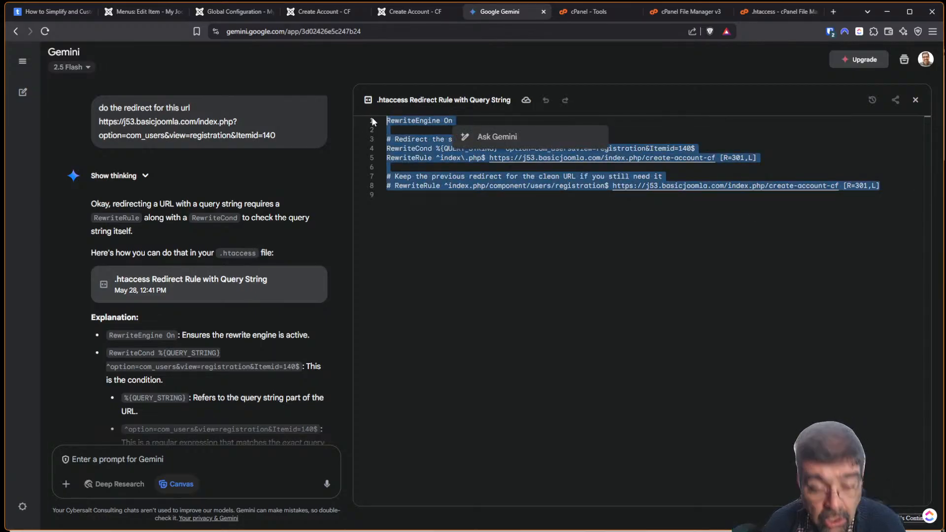
# Replace .htaccess lines 1–3 with Gemini's RewriteCond query-string rules and save.
pyautogui.click(779, 14)
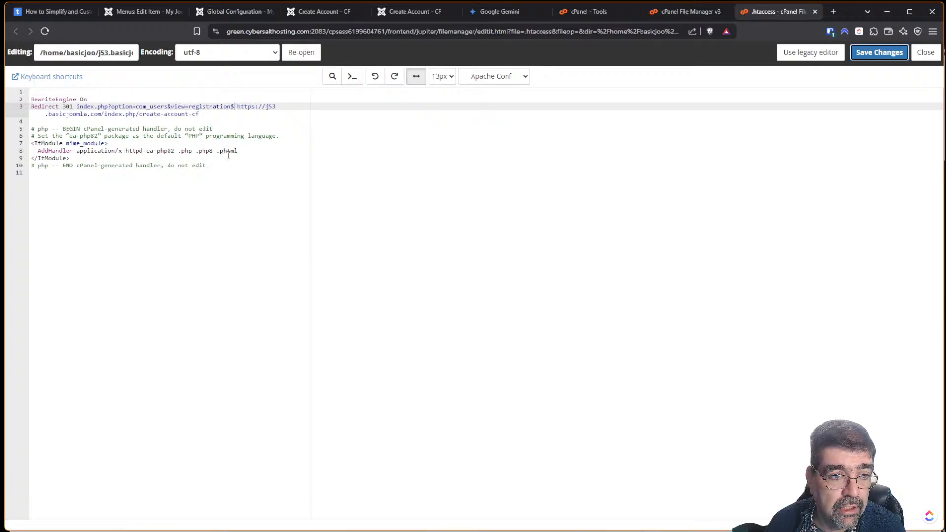
pyautogui.moveTo(217, 117); pyautogui.dragTo(31, 92)
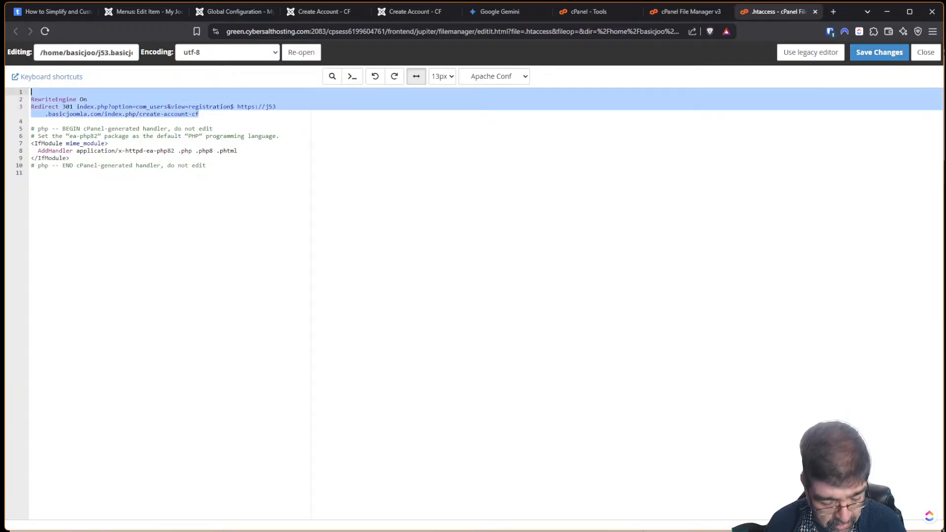
pyautogui.hotkey('ctrl', 'v')
pyautogui.click(871, 54)
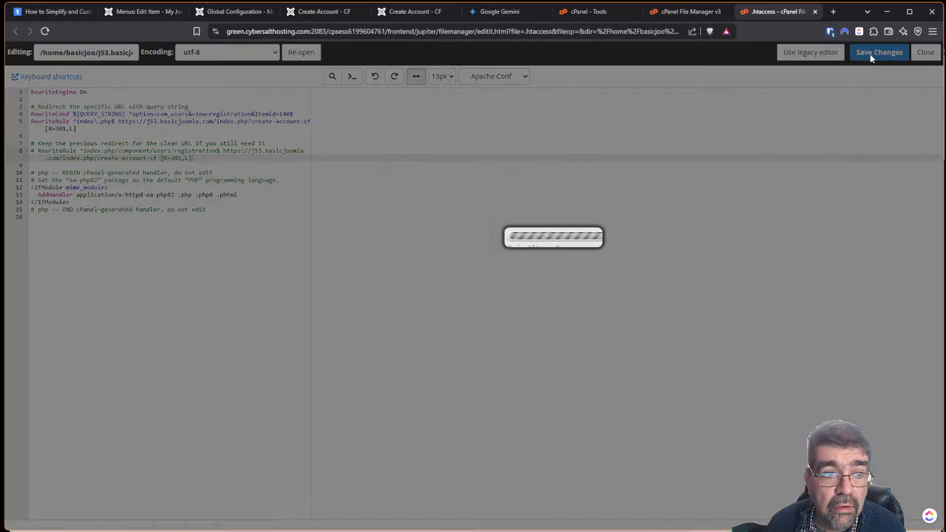
# Reload the Register page in Tor to test the new rules, which return a 404.
pyautogui.hotkey('alt', 'Tab')
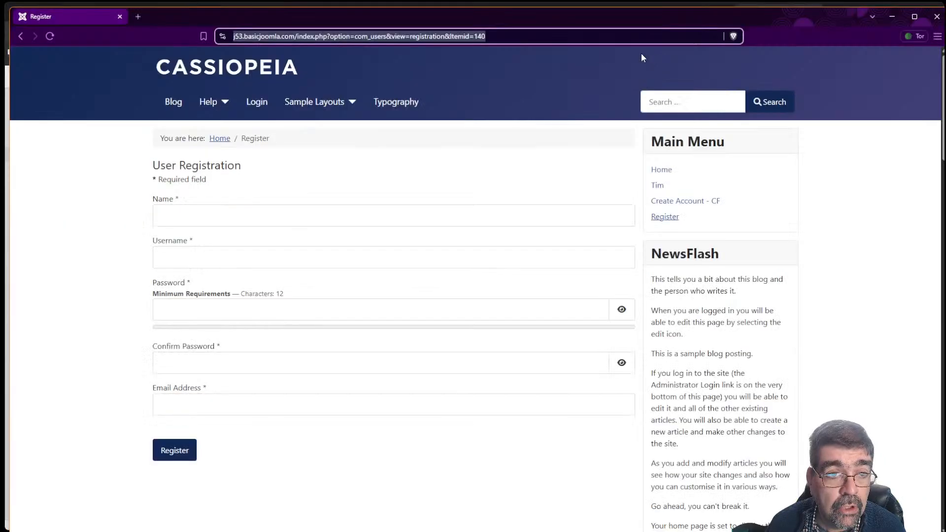
pyautogui.click(49, 36)
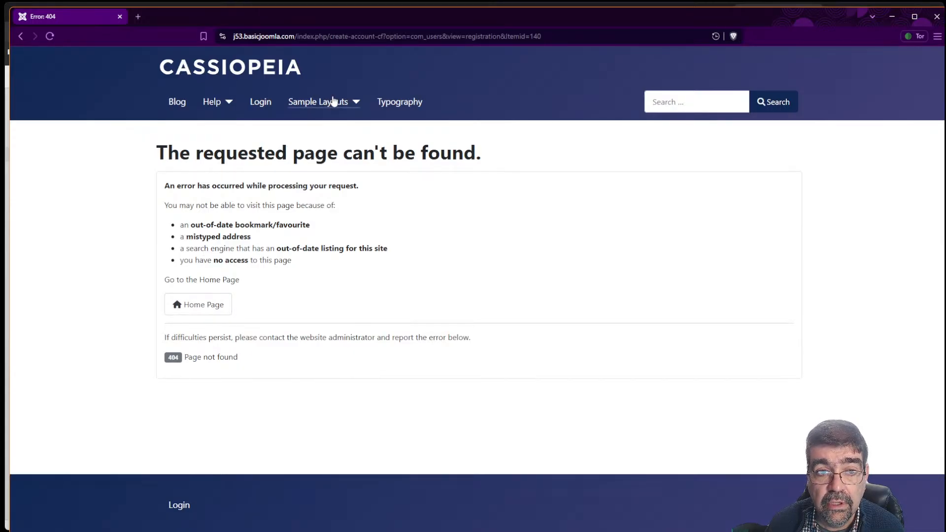
pyautogui.hotkey('alt', 'Tab')
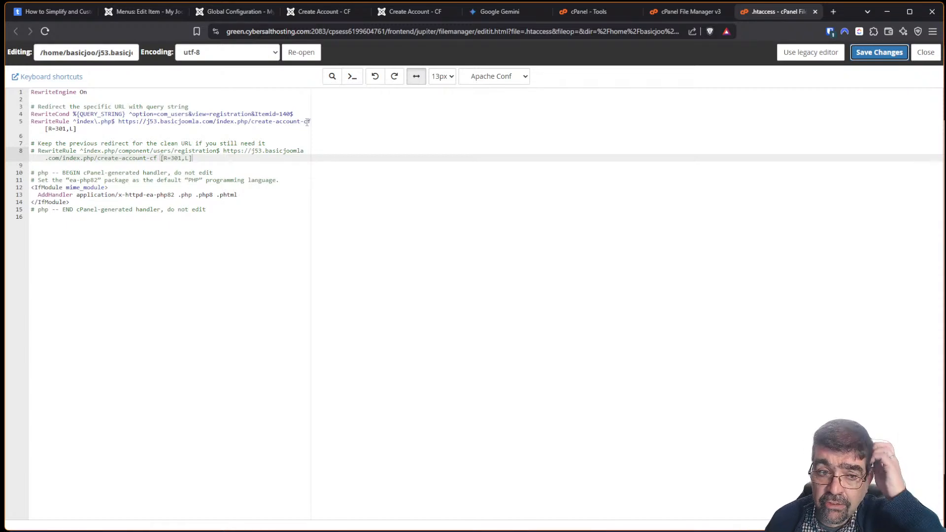
pyautogui.click(234, 11)
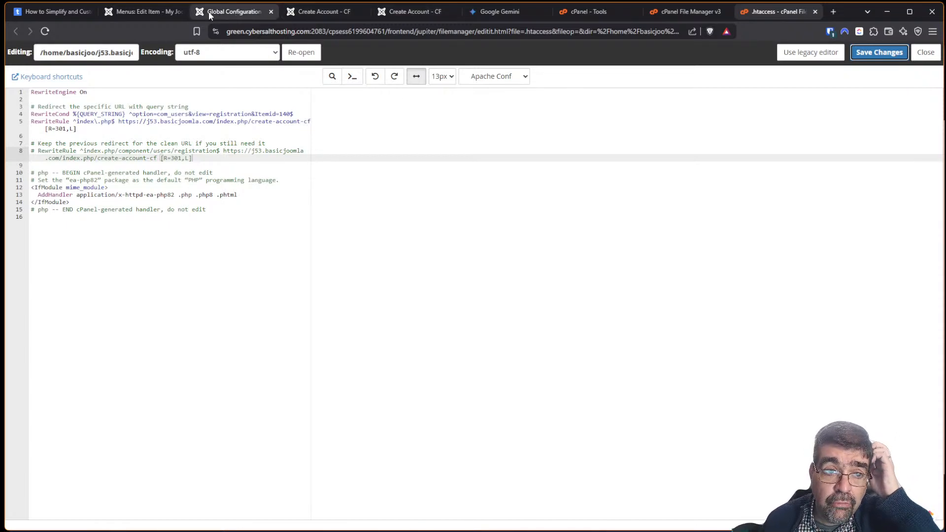
# Set Search Engine Friendly URLs back to Yes and save the Global Configuration.
pyautogui.moveTo(940, 175); pyautogui.dragTo(940, 377)
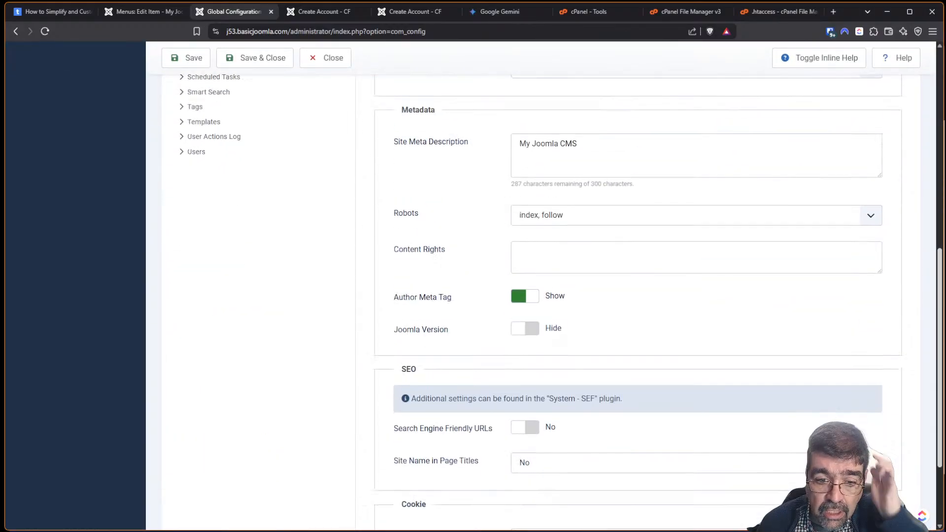
pyautogui.click(534, 427)
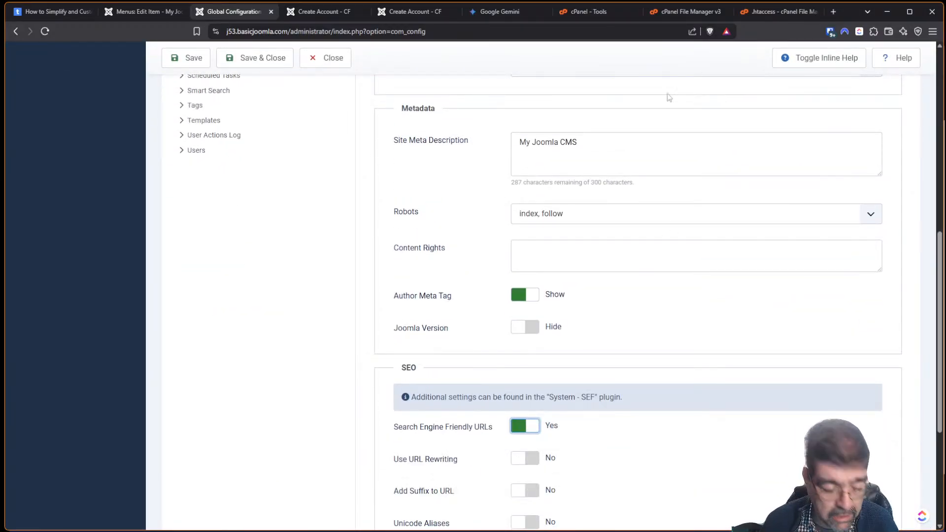
pyautogui.click(185, 58)
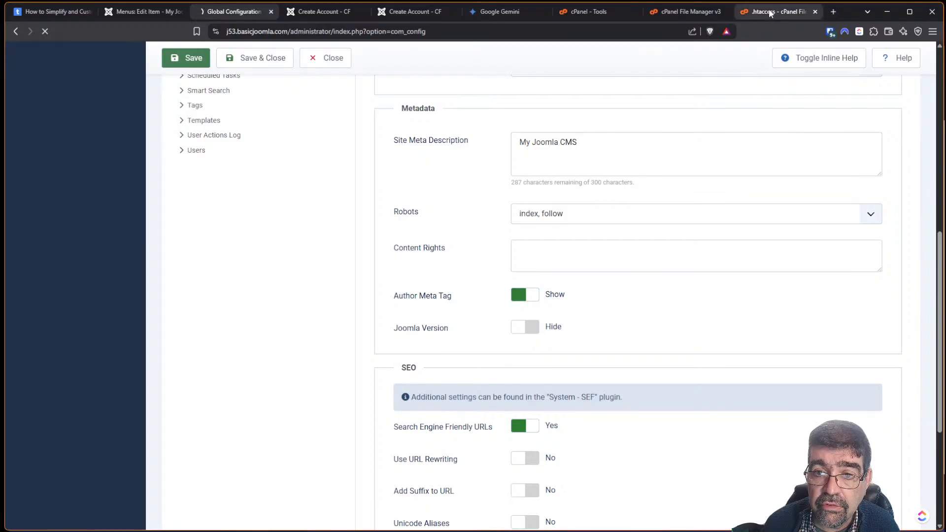
pyautogui.hotkey('alt', 'Tab')
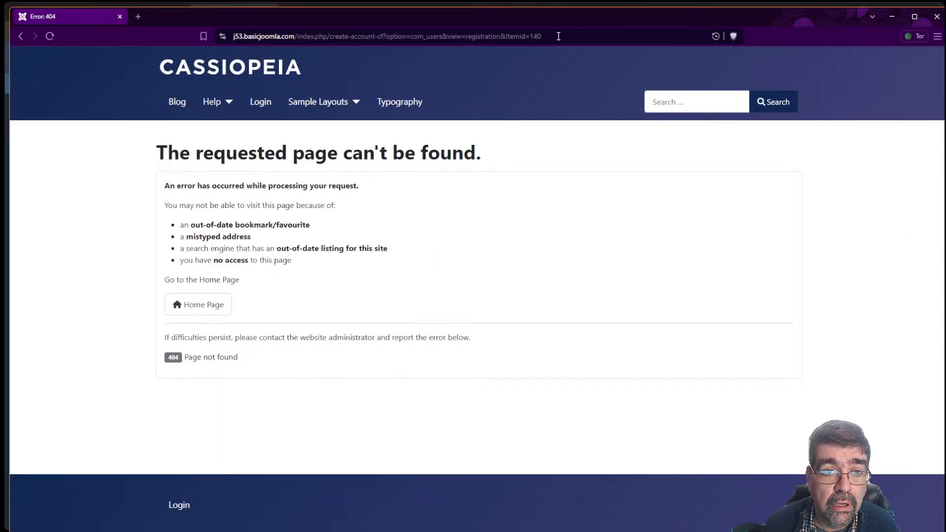
# Load index.php?option=com_users&view=registration on the site to reach the User Registration form.
pyautogui.moveTo(562, 36); pyautogui.dragTo(148, 23)
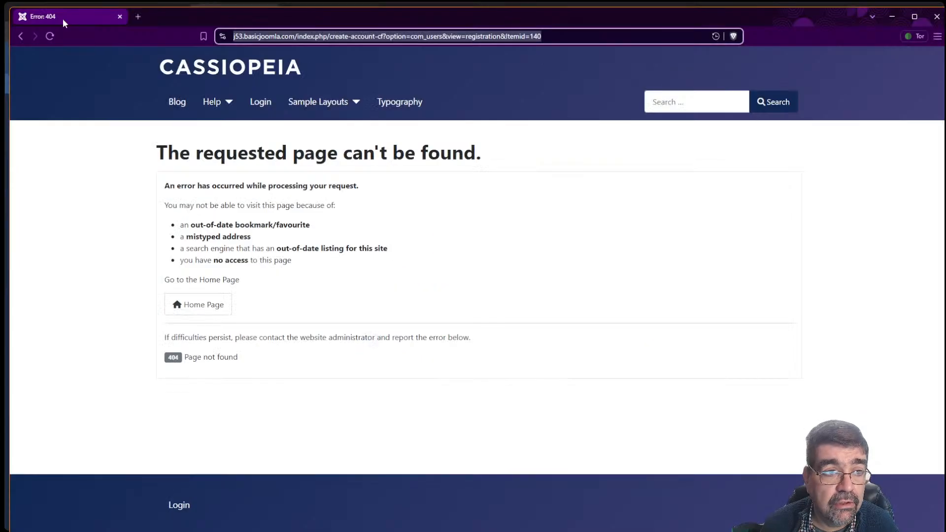
pyautogui.click(21, 35)
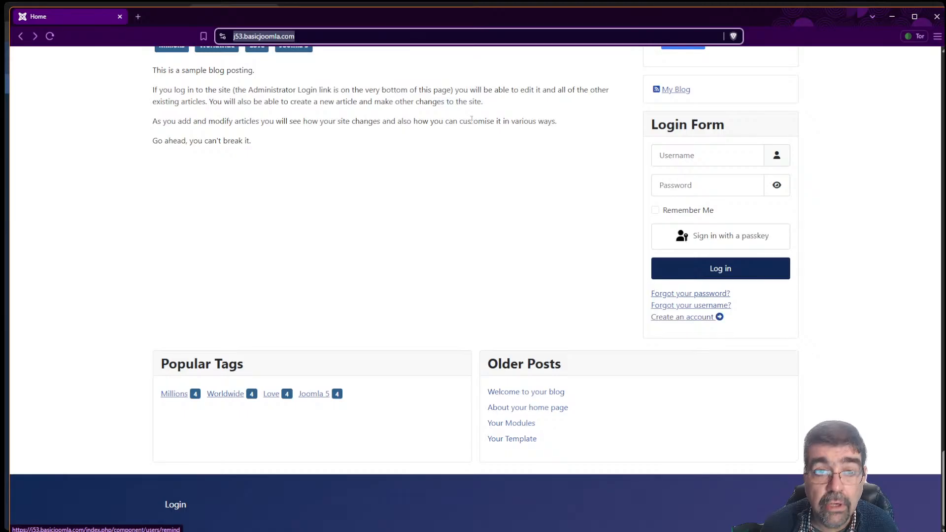
pyautogui.click(349, 36)
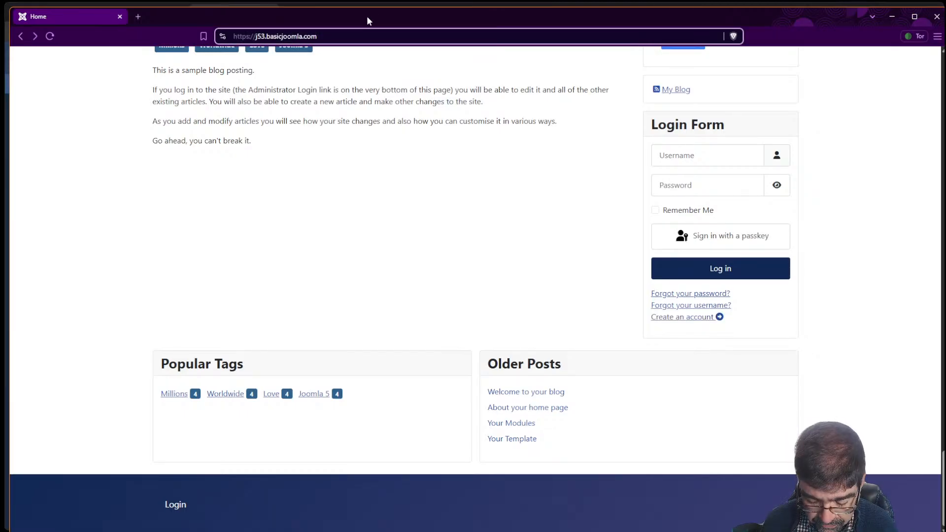
pyautogui.write('/')
pyautogui.press('super+v')
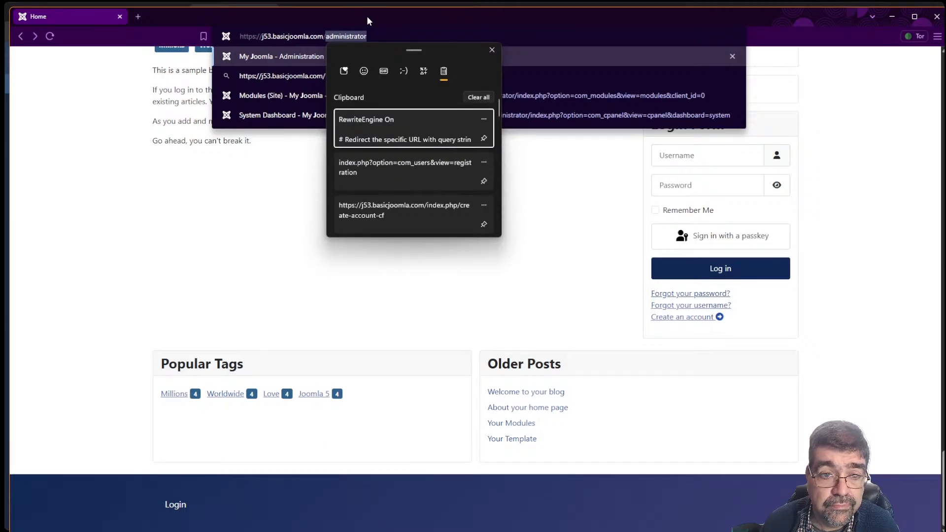
pyautogui.click(414, 168)
pyautogui.press('Return')
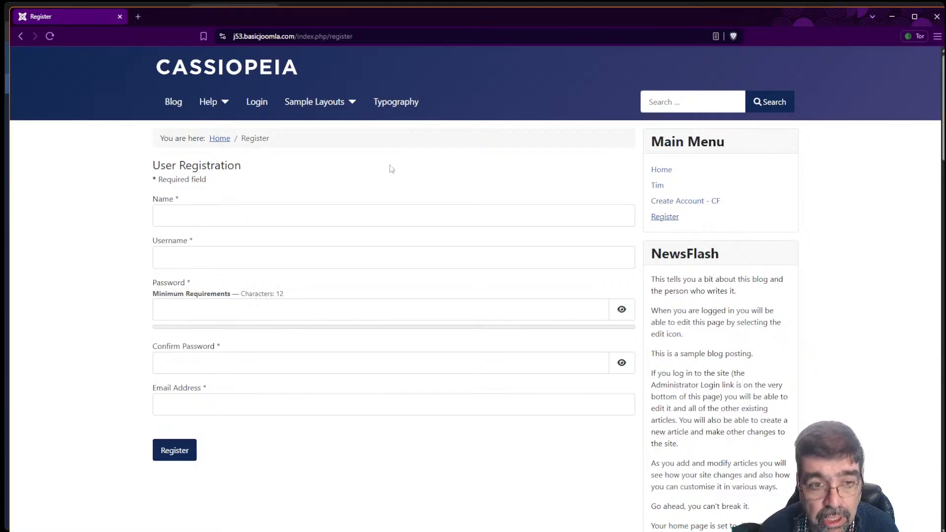
pyautogui.hotkey('alt', 'Tab')
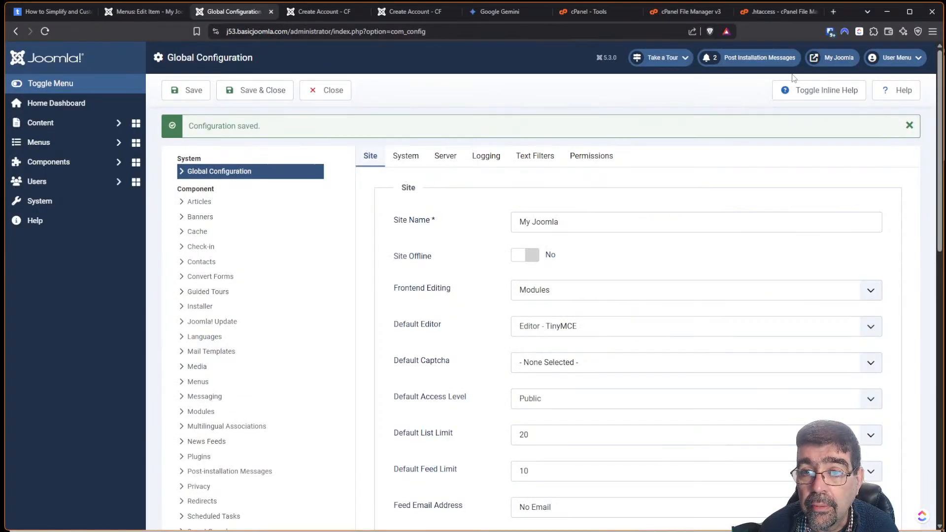
# Bring up the .htaccess file in the cPanel File Manager editor.
pyautogui.click(766, 15)
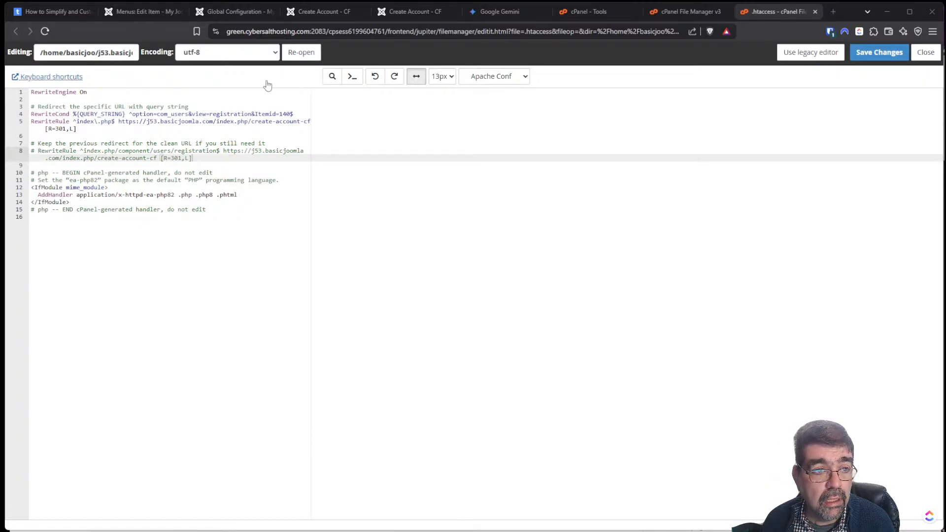
# Paste a RewriteCond/RewriteRule with [F] after line 3 to block option=com_users&view=login requests.
pyautogui.click(206, 103)
pyautogui.press('Return')
pyautogui.press('Return')
pyautogui.press('Return')
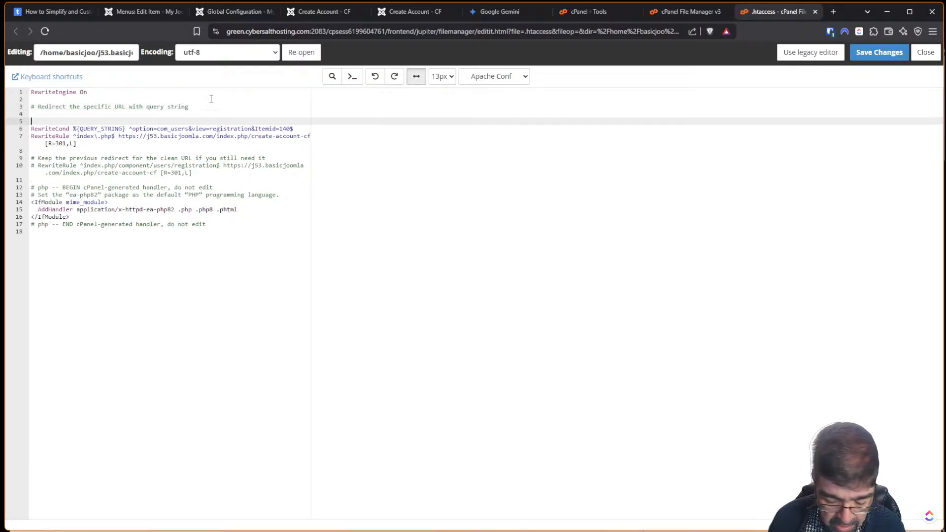
pyautogui.press('Up')
pyautogui.press('Up')
pyautogui.hotkey('ctrl', 'v')
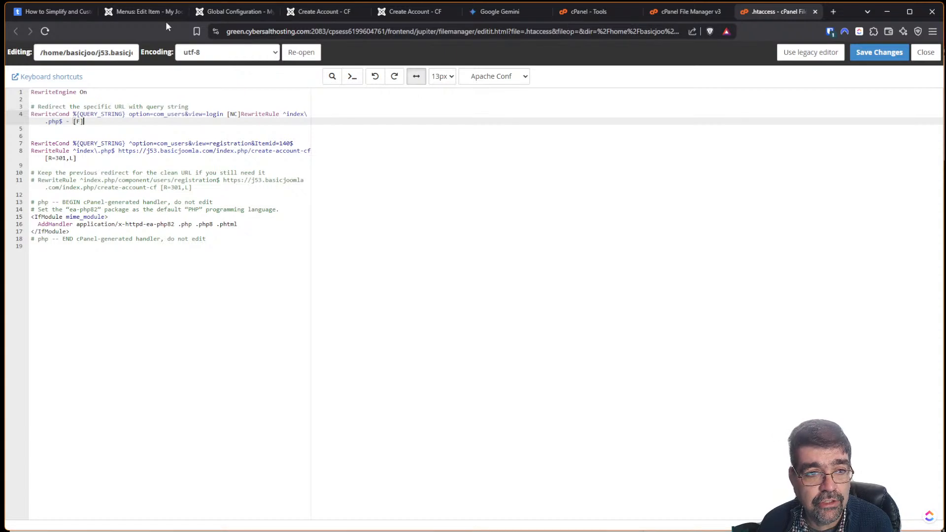
pyautogui.click(137, 14)
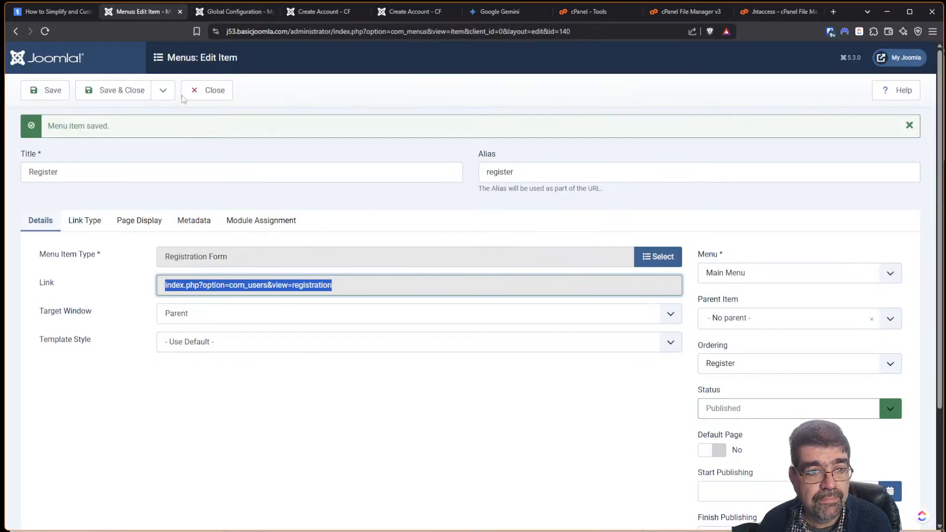
# Close the Register menu item, open Convert Forms' Untitled Form and expand Security & Restrictions.
pyautogui.click(213, 92)
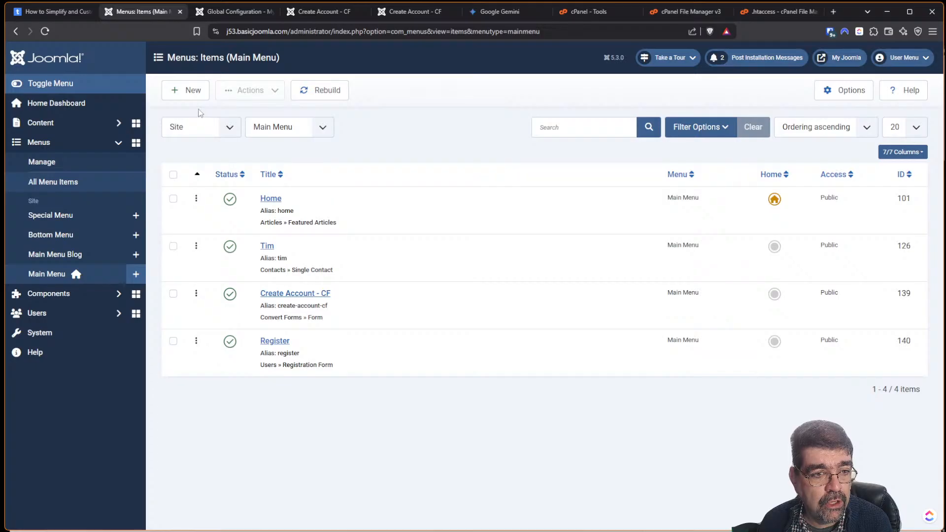
pyautogui.click(40, 298)
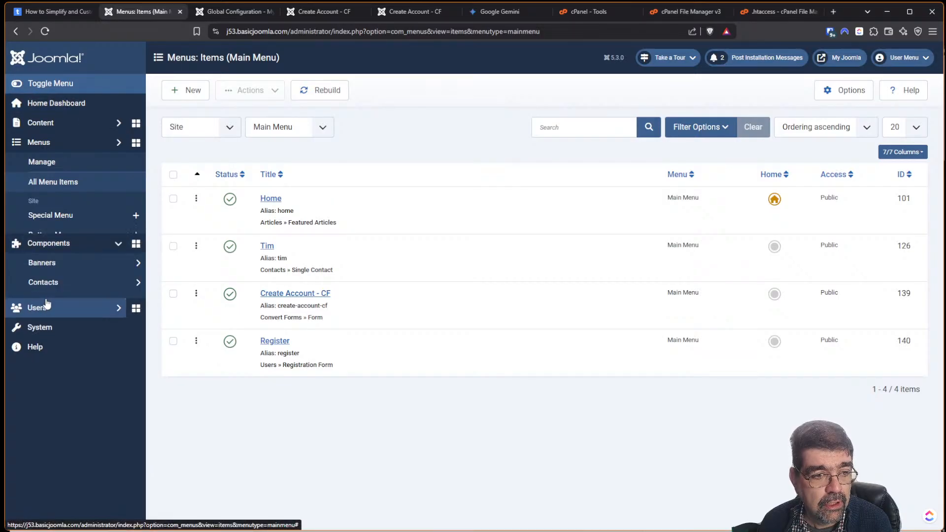
pyautogui.click(55, 224)
pyautogui.click(44, 259)
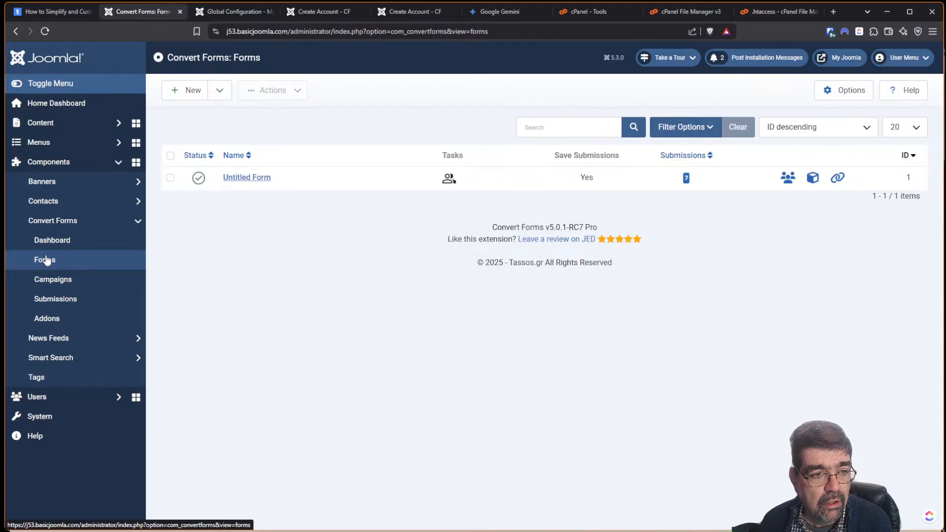
pyautogui.click(242, 178)
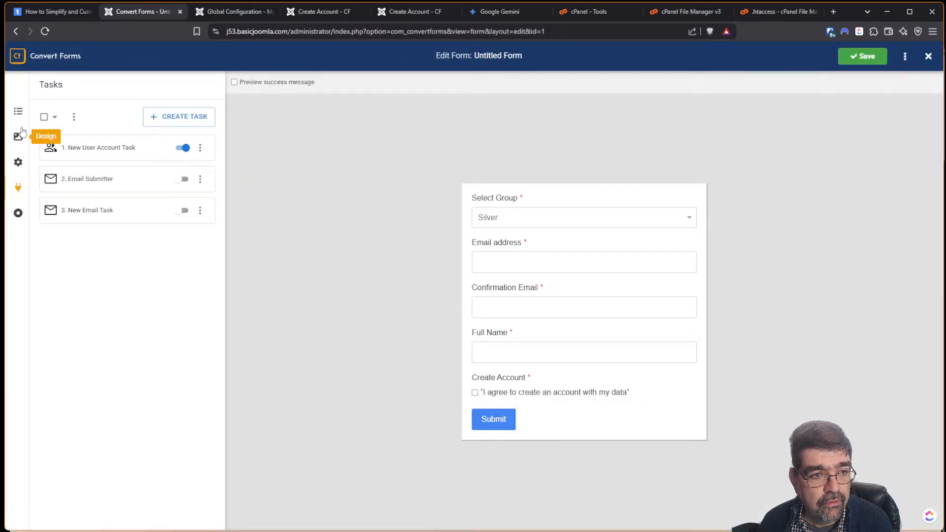
pyautogui.click(18, 164)
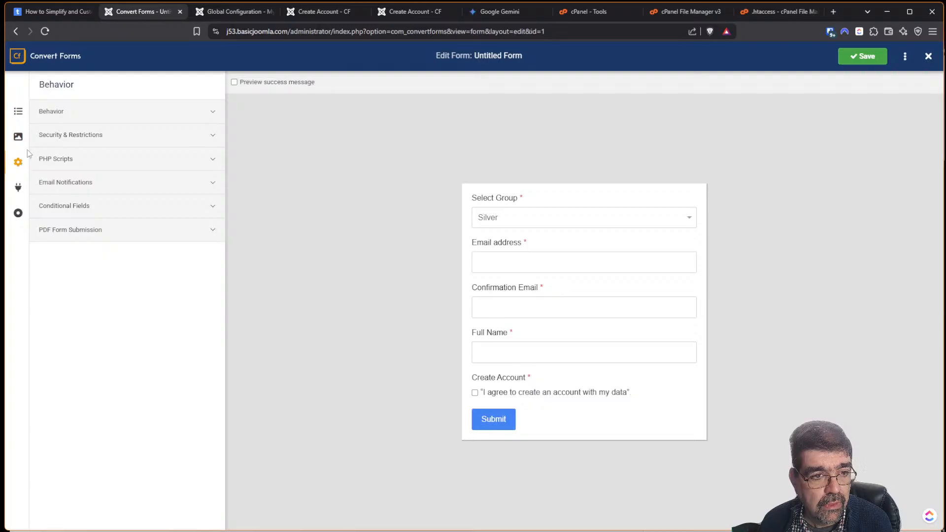
pyautogui.click(60, 138)
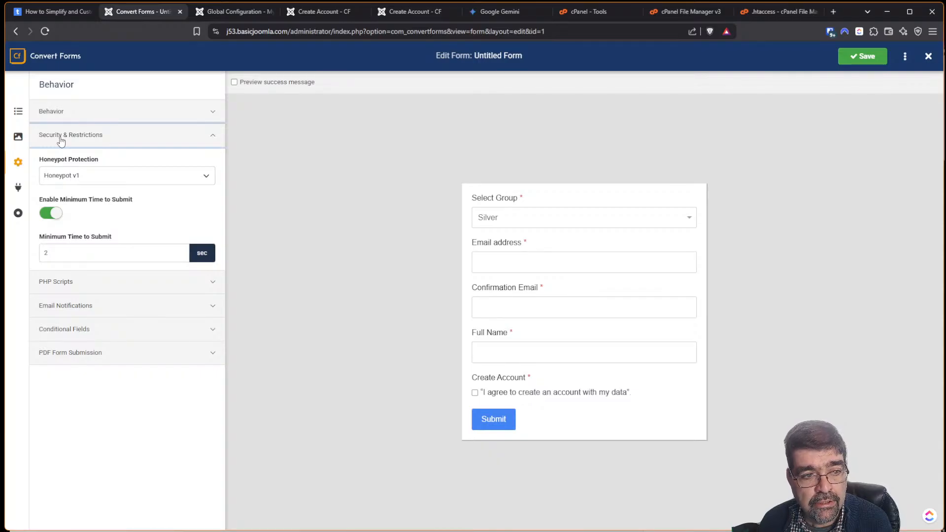
pyautogui.click(89, 175)
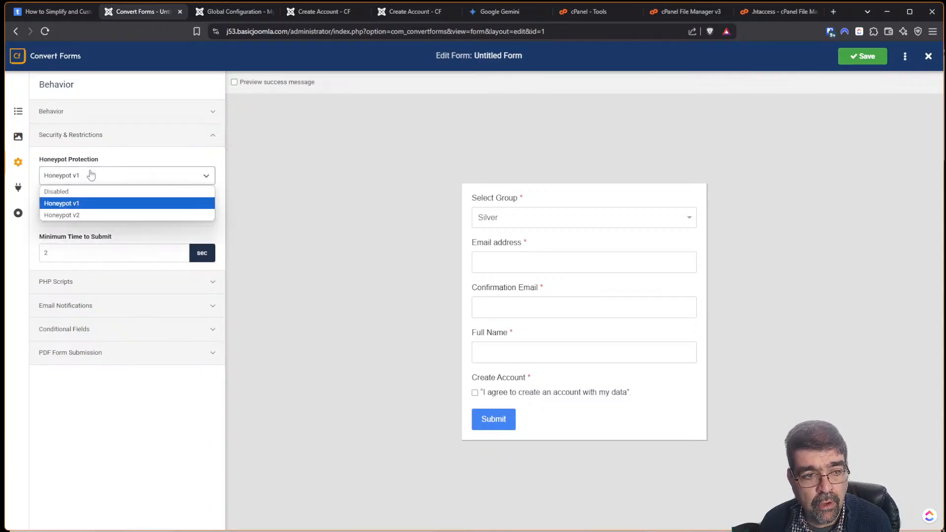
pyautogui.click(83, 213)
pyautogui.moveTo(77, 199)
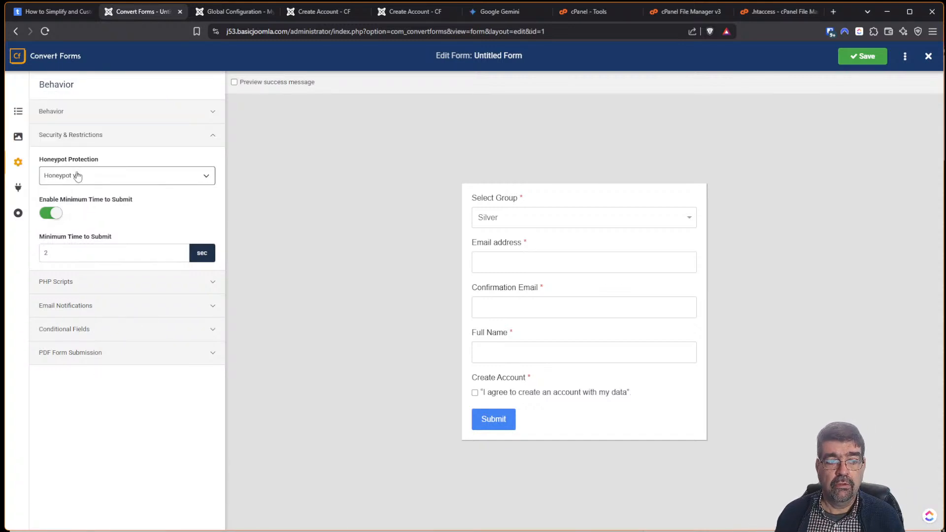
pyautogui.moveTo(79, 161)
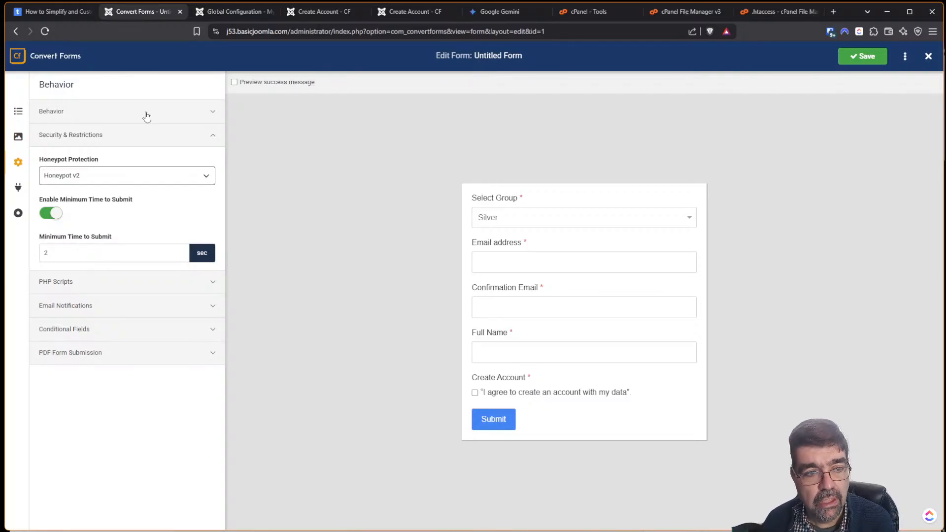
pyautogui.click(140, 177)
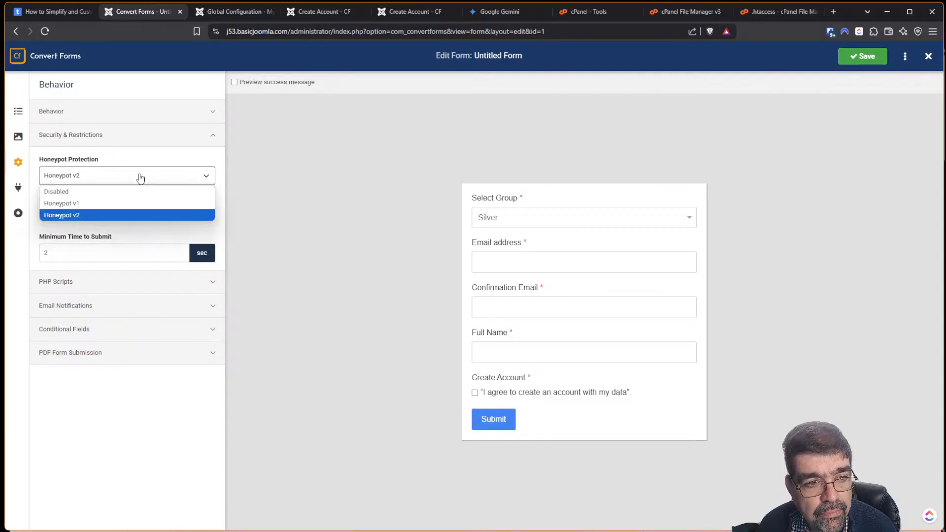
pyautogui.click(137, 203)
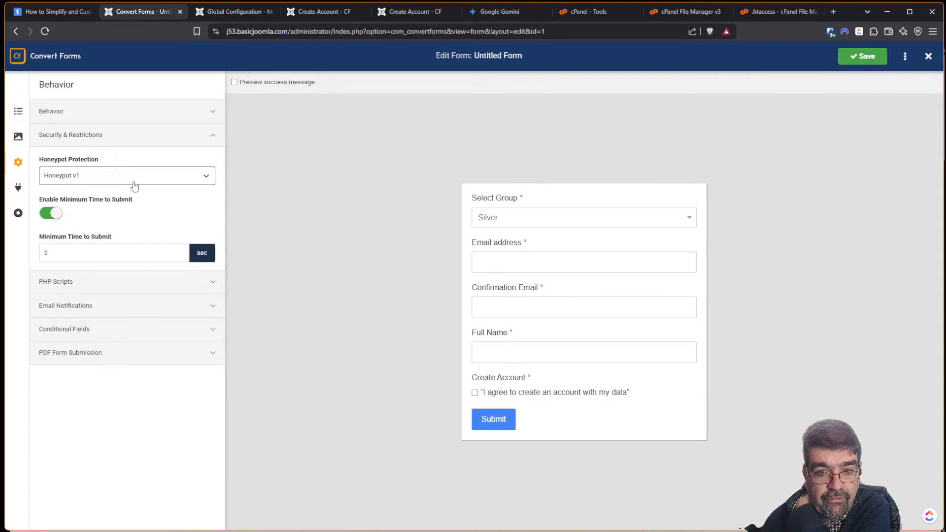
# Switch the form to Honeypot v2, set Minimum Time to Submit to 10 seconds, and save.
pyautogui.click(100, 181)
pyautogui.click(100, 215)
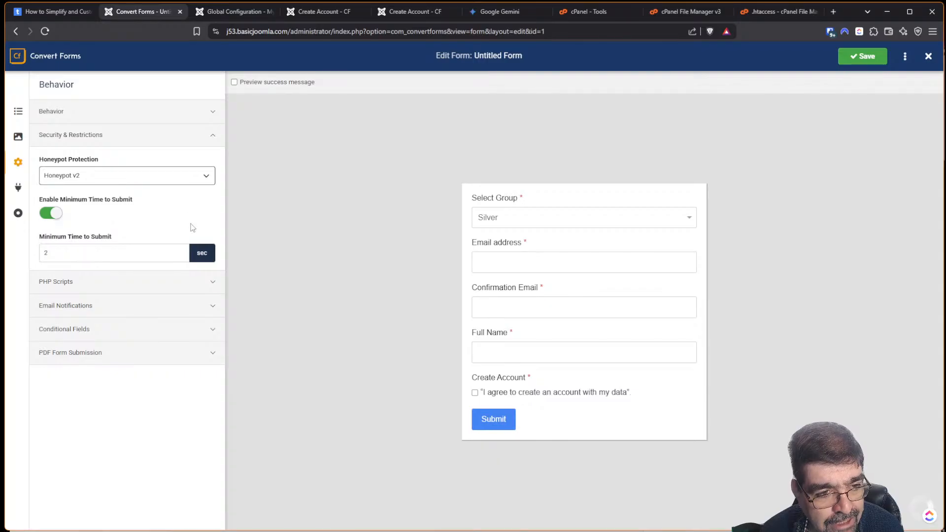
pyautogui.moveTo(65, 165)
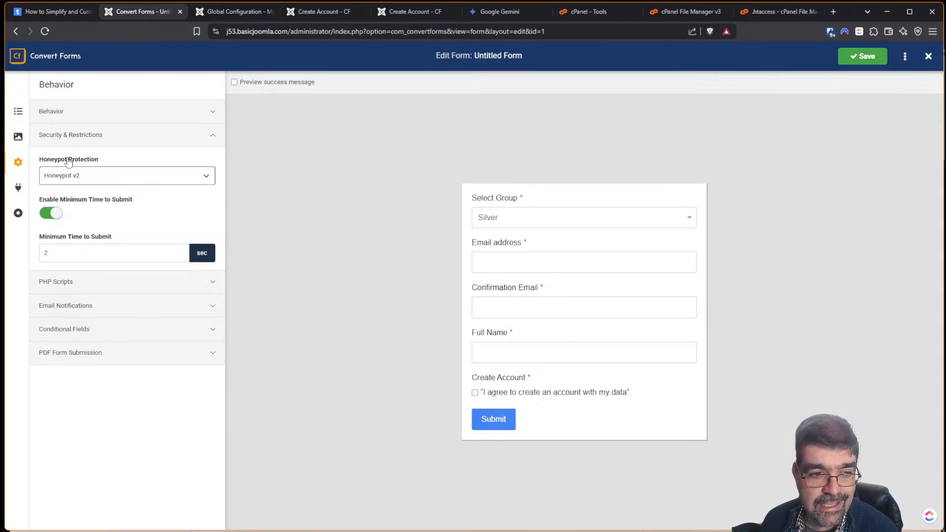
pyautogui.click(54, 213)
pyautogui.click(55, 214)
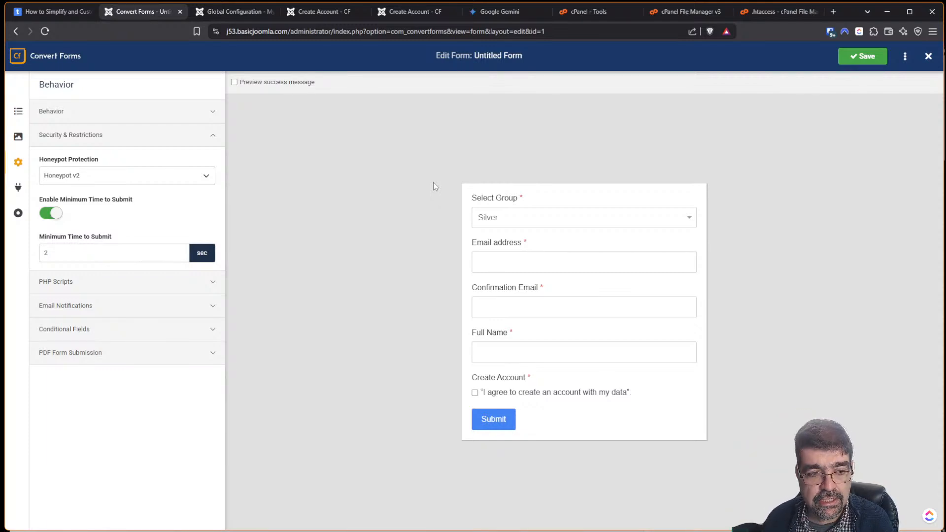
pyautogui.moveTo(60, 252); pyautogui.dragTo(38, 255)
pyautogui.write('10')
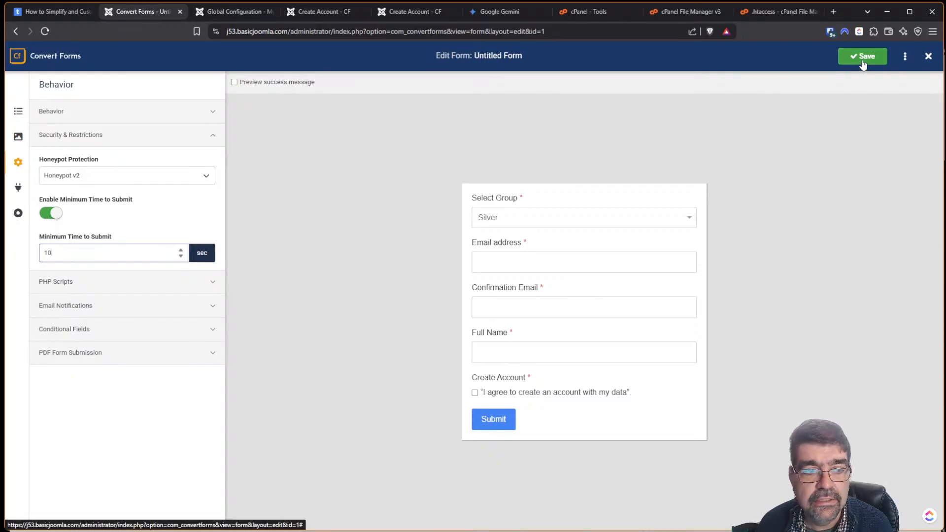
pyautogui.moveTo(111, 253); pyautogui.dragTo(25, 254)
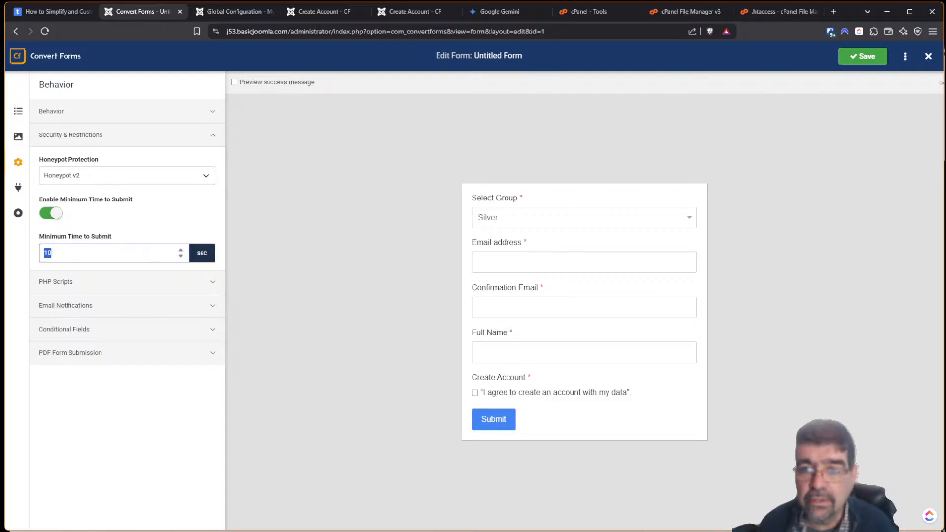
pyautogui.click(870, 63)
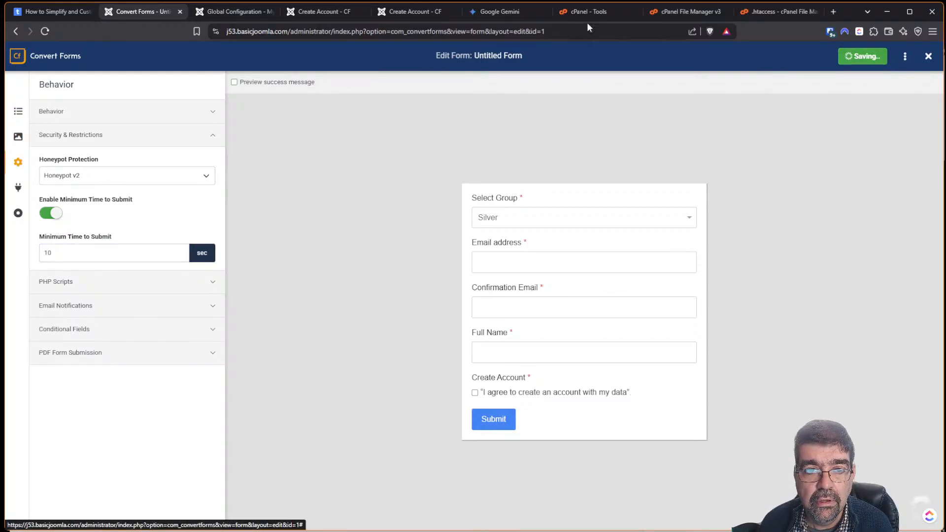
# Enter a test email address in the frontend Create Account form's email field and select it.
pyautogui.click(409, 12)
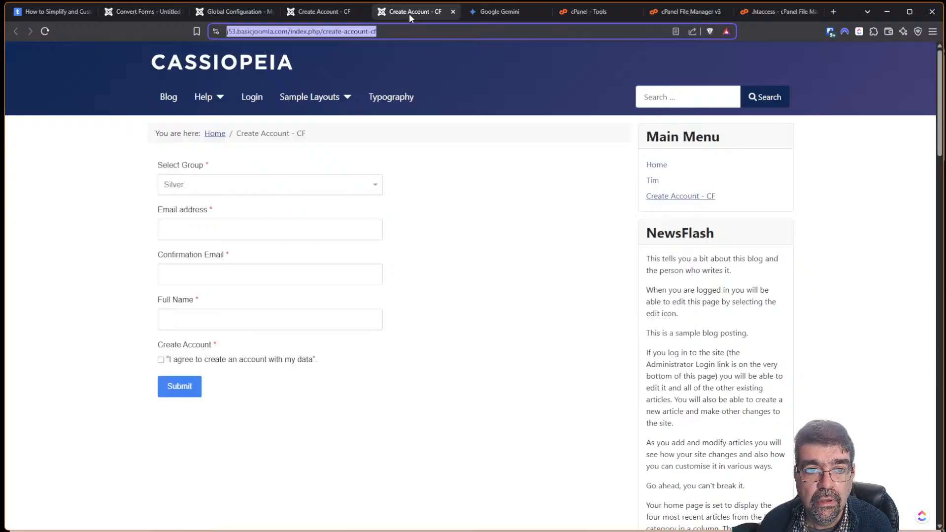
pyautogui.click(222, 230)
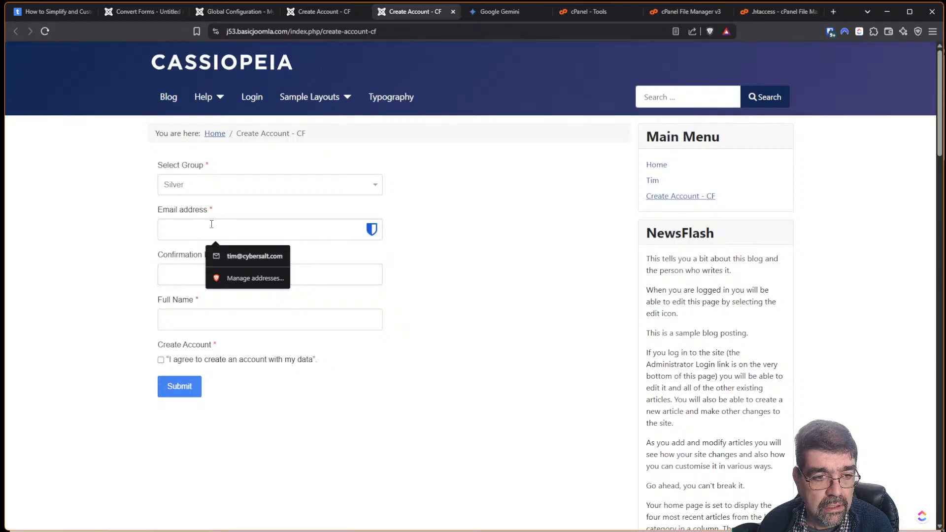
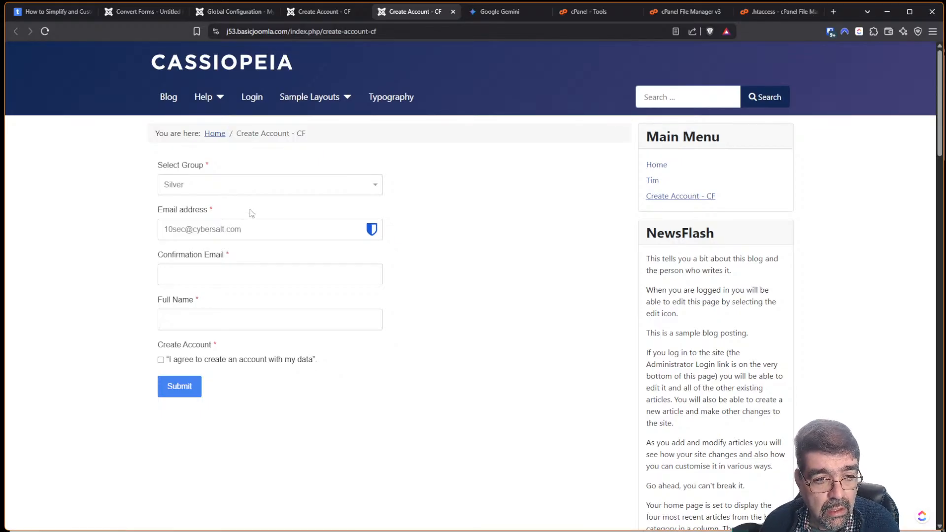
pyautogui.moveTo(269, 233); pyautogui.dragTo(111, 243)
pyautogui.hotkey('ctrl', 'c')
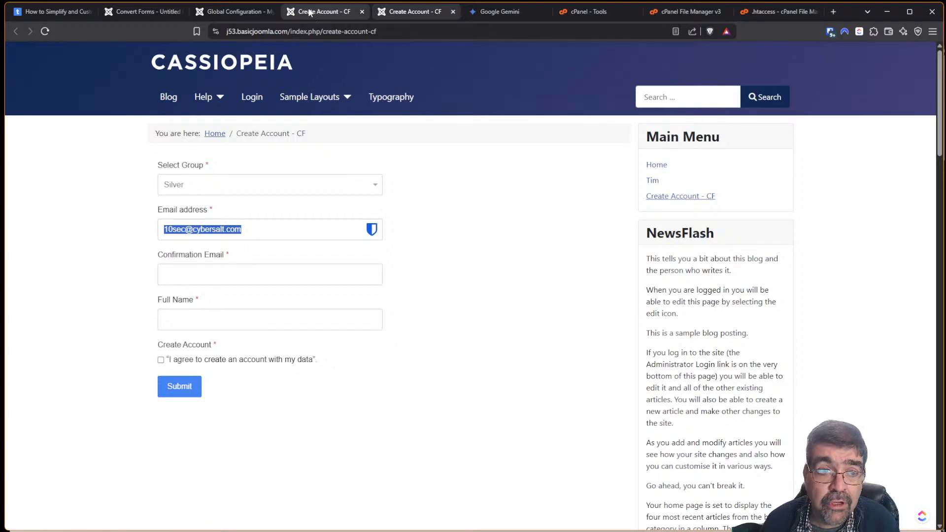
# Change the form's Minimum Time to Submit from 10 to 20 seconds and save.
pyautogui.click(136, 14)
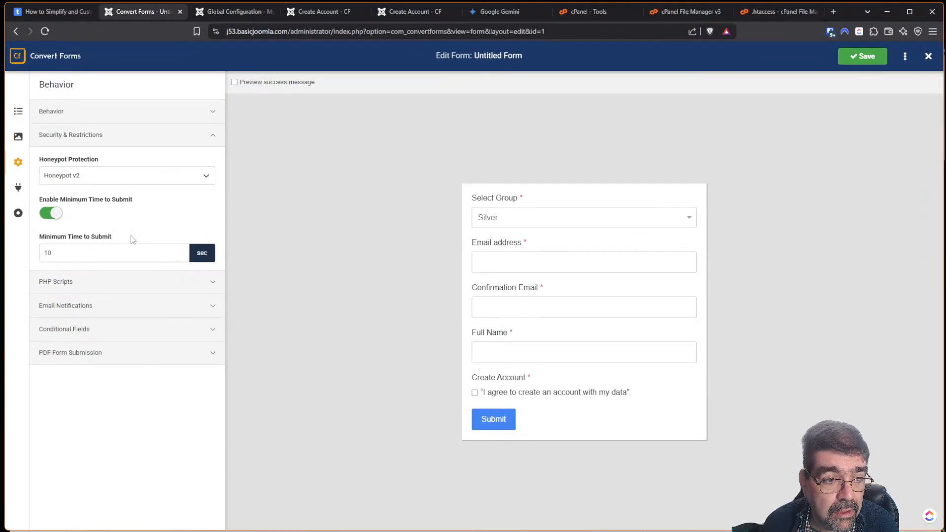
pyautogui.doubleClick(152, 253)
pyautogui.moveTo(96, 207)
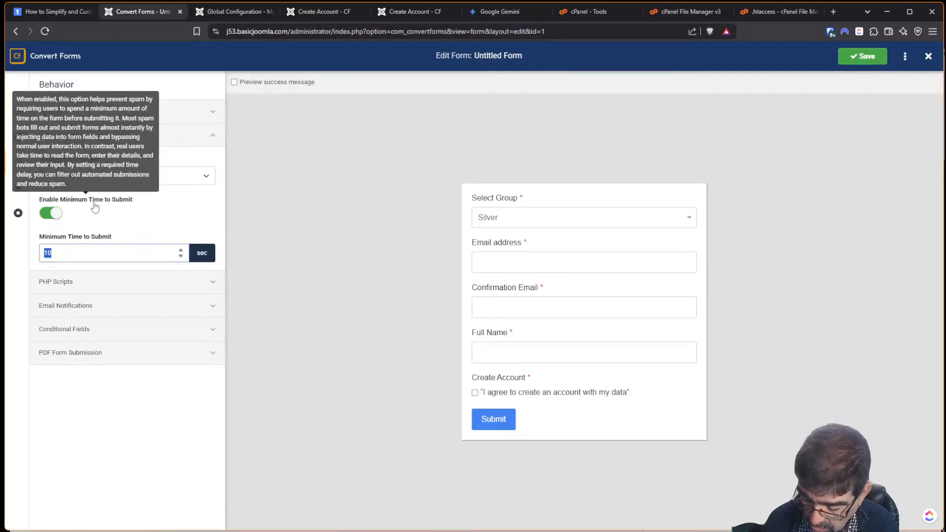
pyautogui.write('20')
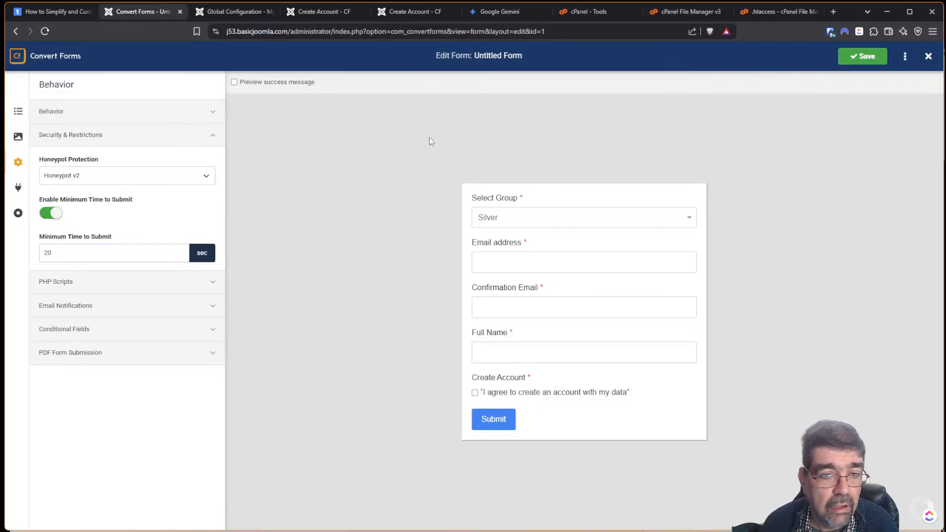
pyautogui.click(864, 57)
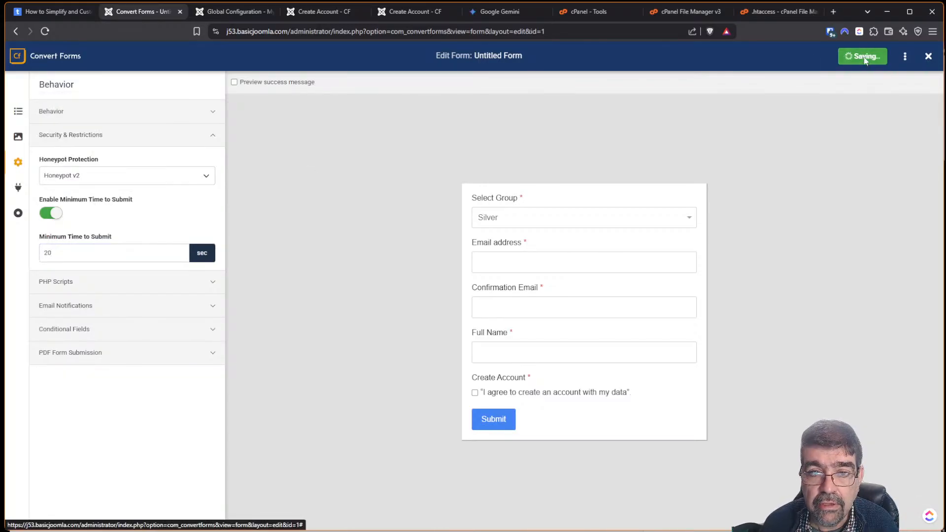
pyautogui.click(401, 12)
# Reload the frontend form, fill in the email, confirmation and full name, and tick the agreement.
pyautogui.click(46, 37)
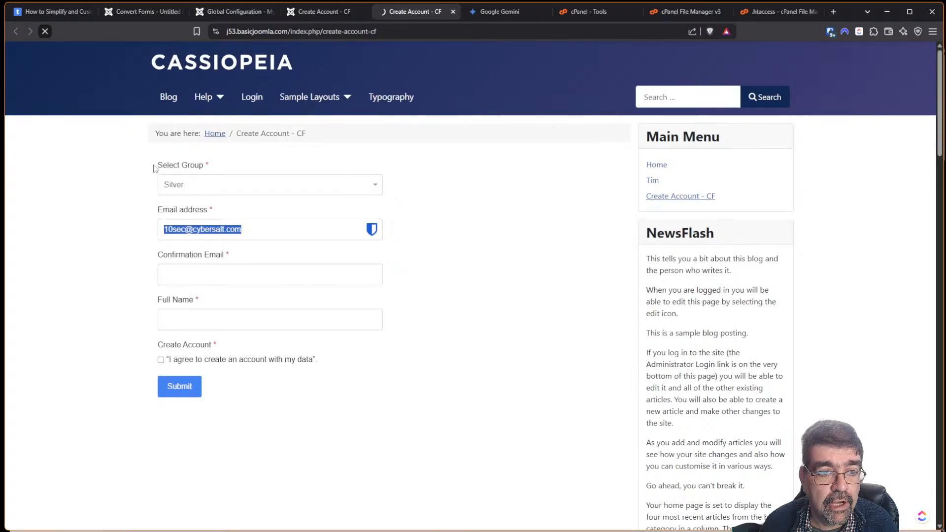
pyautogui.click(209, 227)
pyautogui.hotkey('ctrl', 'v')
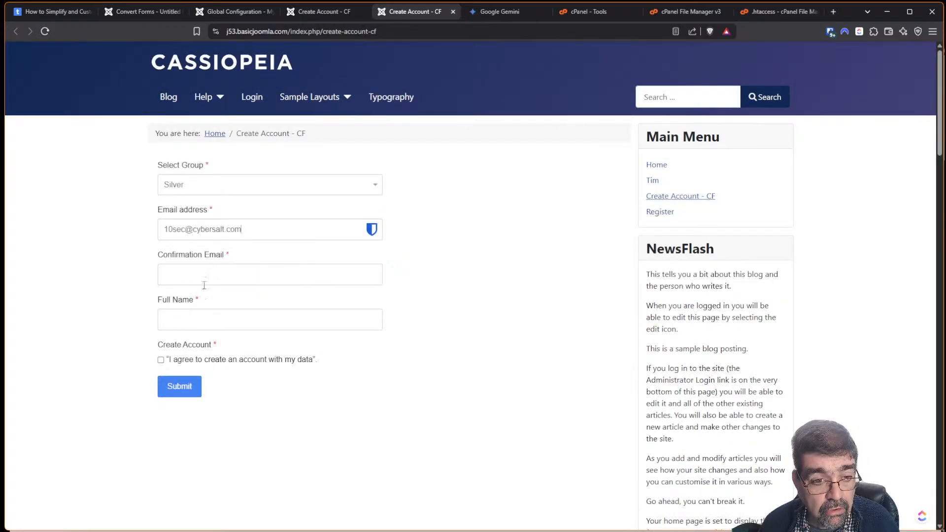
pyautogui.click(203, 274)
pyautogui.hotkey('ctrl', 'v')
pyautogui.click(207, 318)
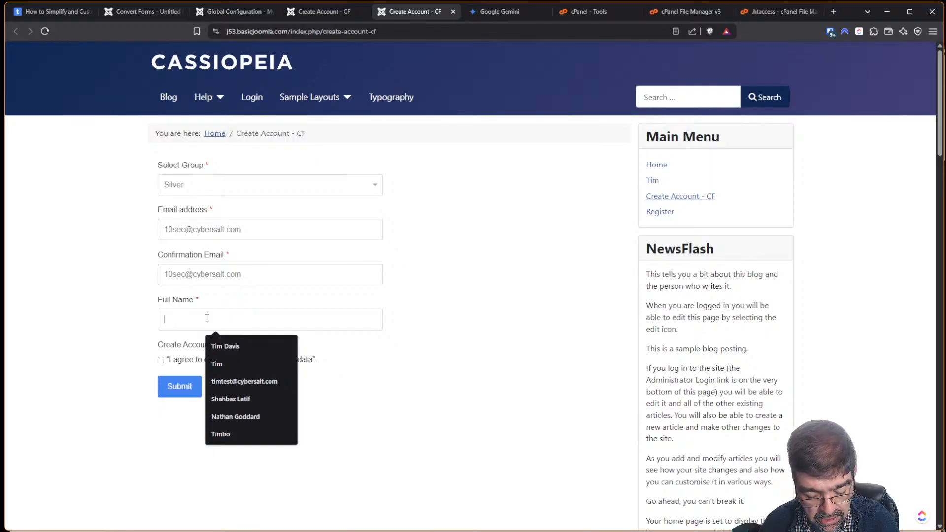
pyautogui.write('tim')
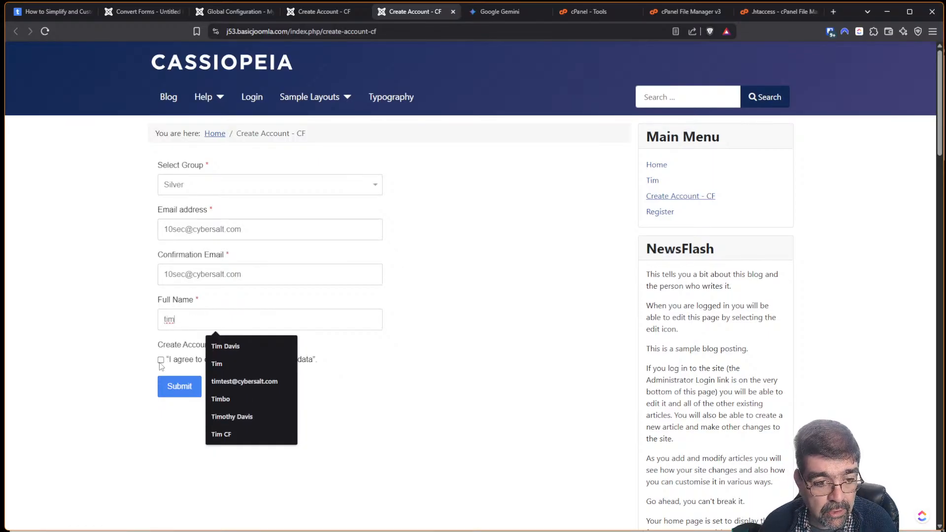
pyautogui.click(161, 360)
# Submit too quickly and get rejected, then wait and submit again successfully.
pyautogui.click(172, 388)
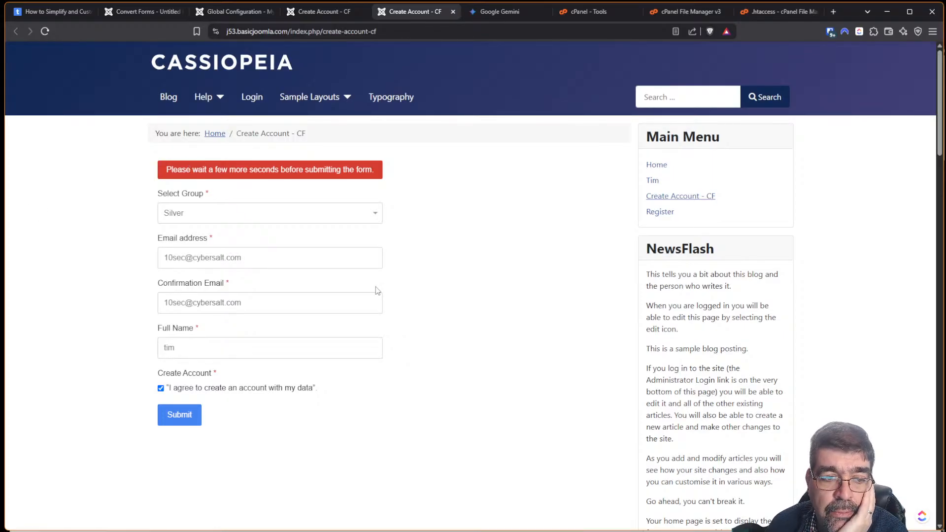
pyautogui.click(182, 420)
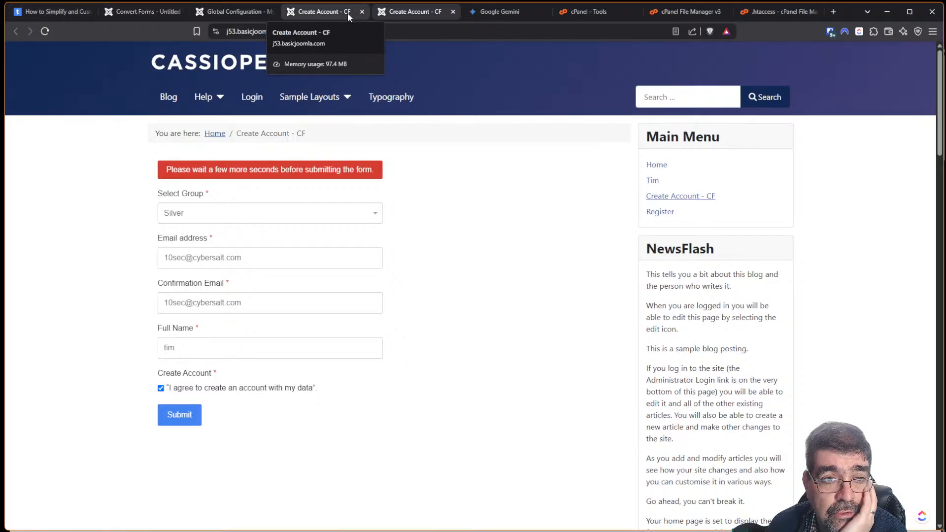
pyautogui.click(140, 14)
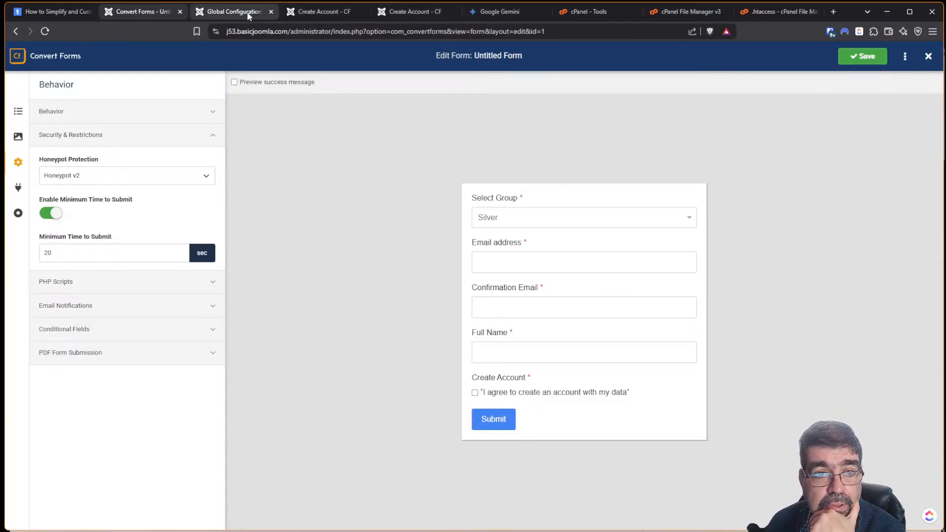
pyautogui.click(397, 10)
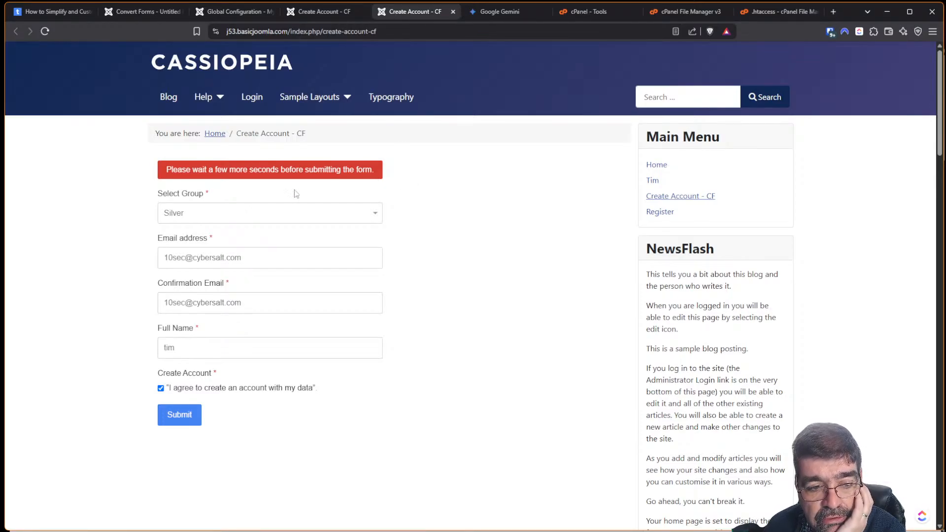
pyautogui.click(177, 414)
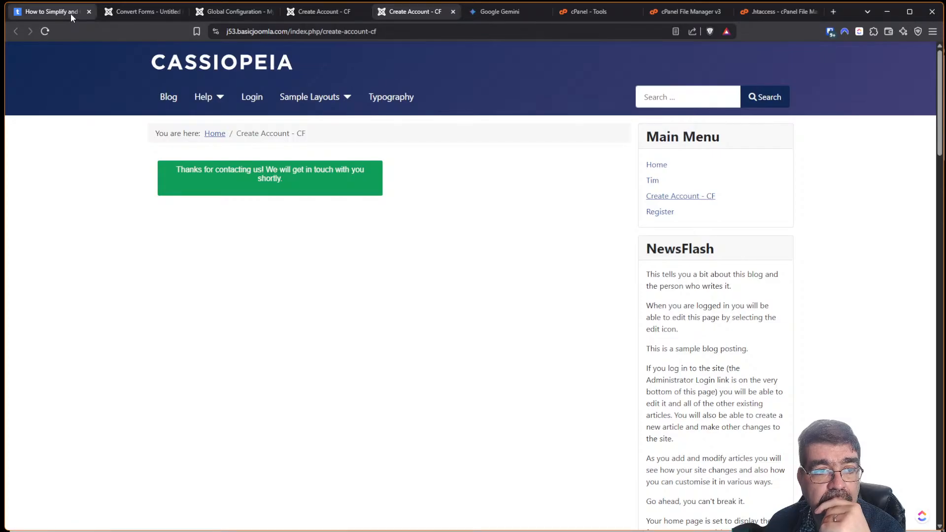
pyautogui.click(124, 14)
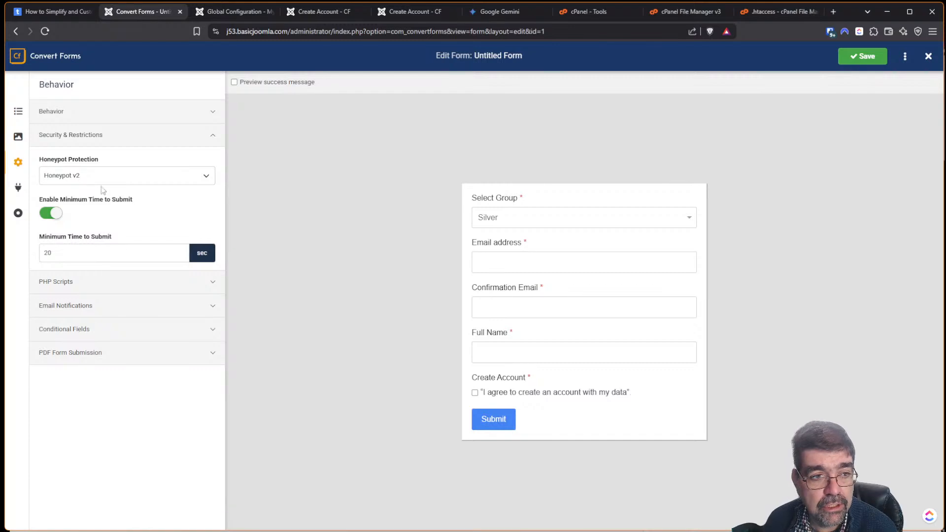
# Add a Cloudflare Turnstile captcha field and check its key configuration window.
pyautogui.click(17, 112)
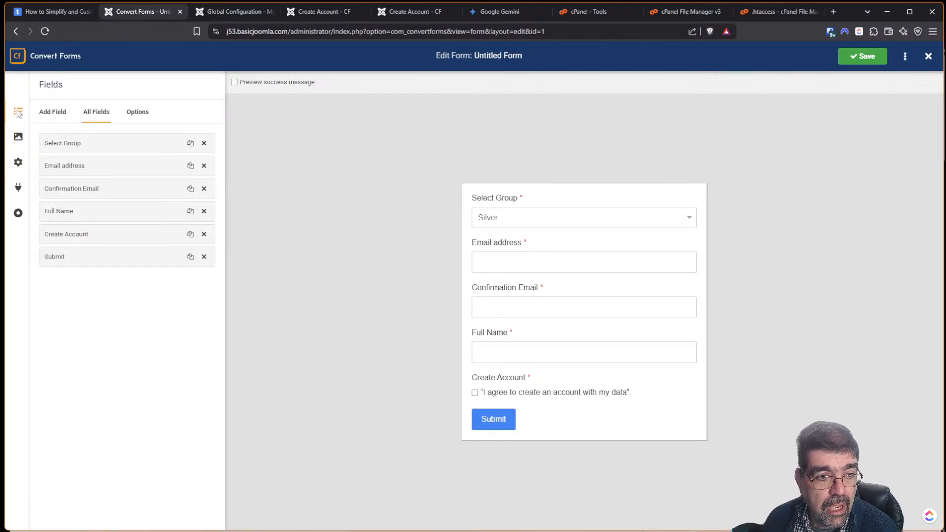
pyautogui.click(47, 117)
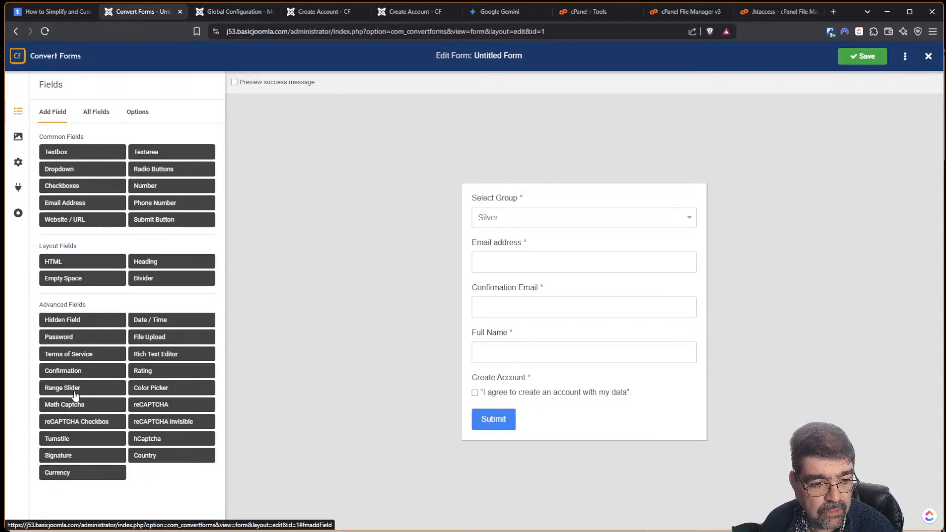
pyautogui.click(65, 443)
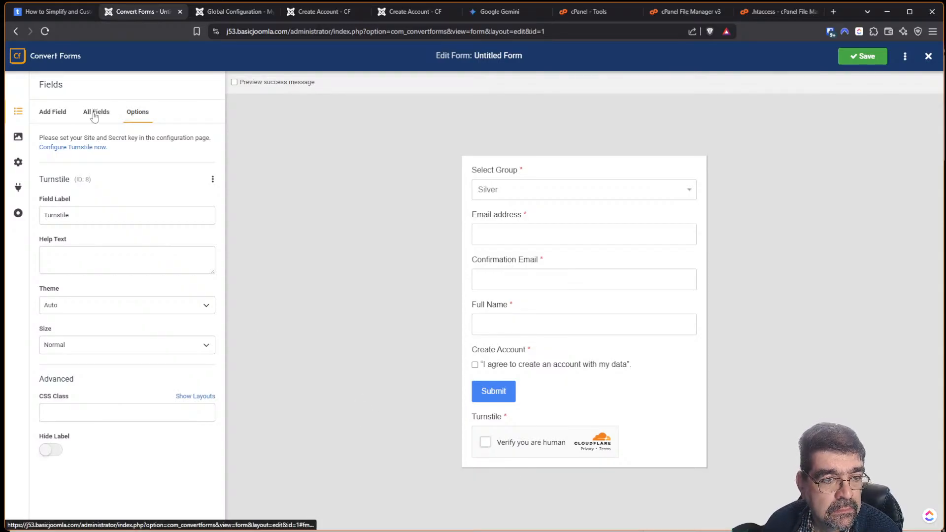
pyautogui.click(68, 148)
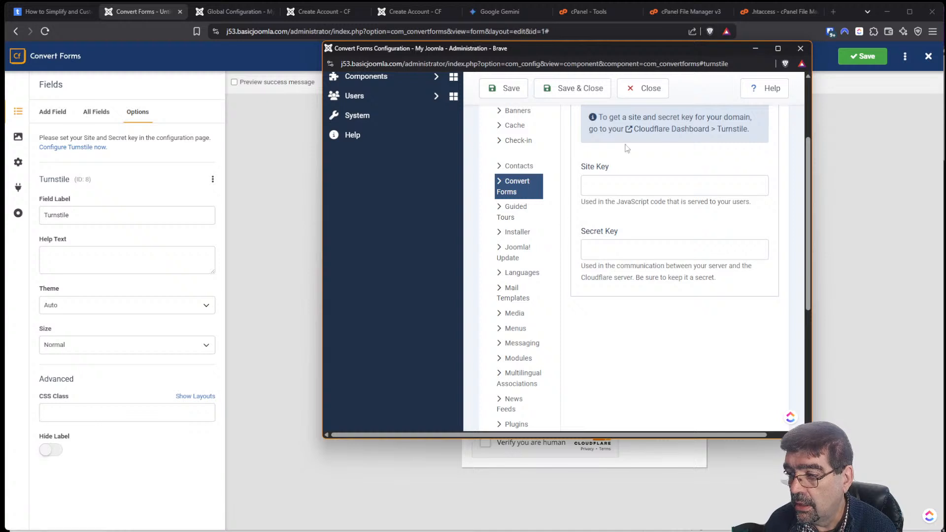
pyautogui.click(801, 50)
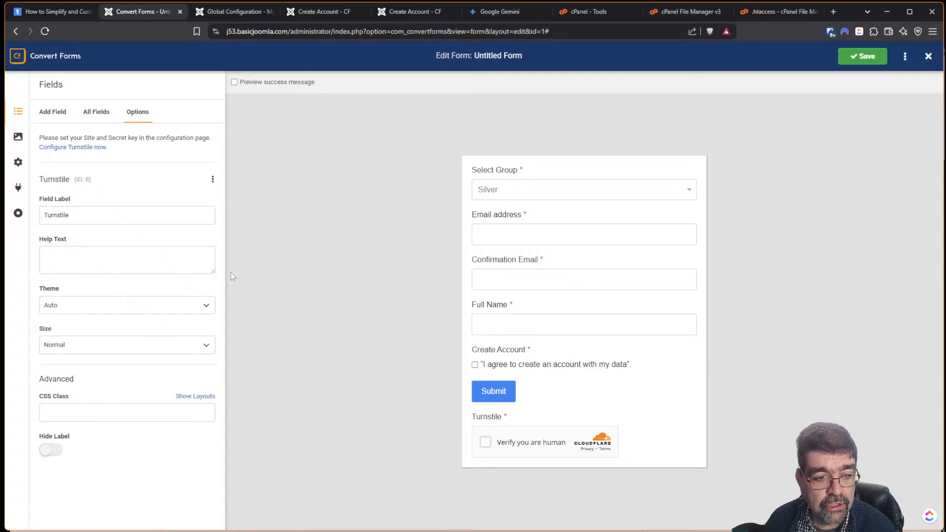
pyautogui.click(54, 120)
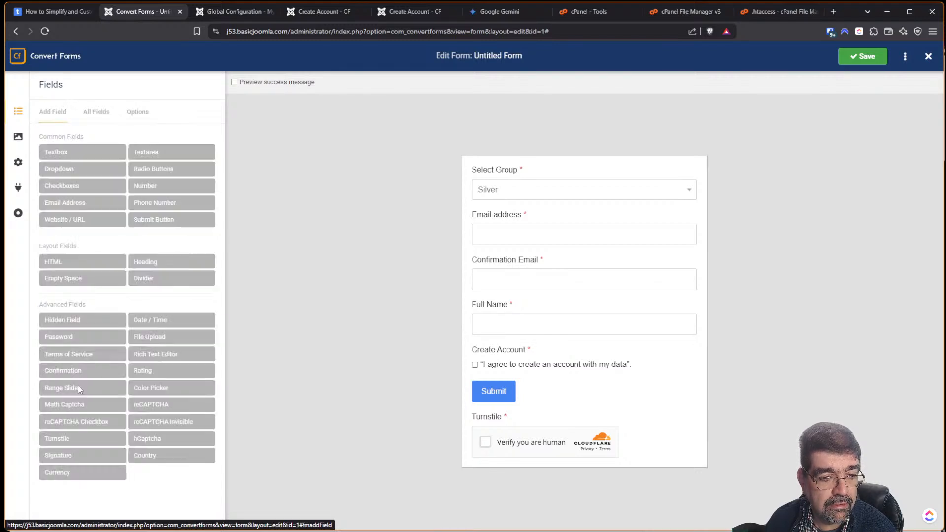
# Add a Range Slider field, delete the Turnstile field, move the slider above Submit, and save.
pyautogui.click(78, 387)
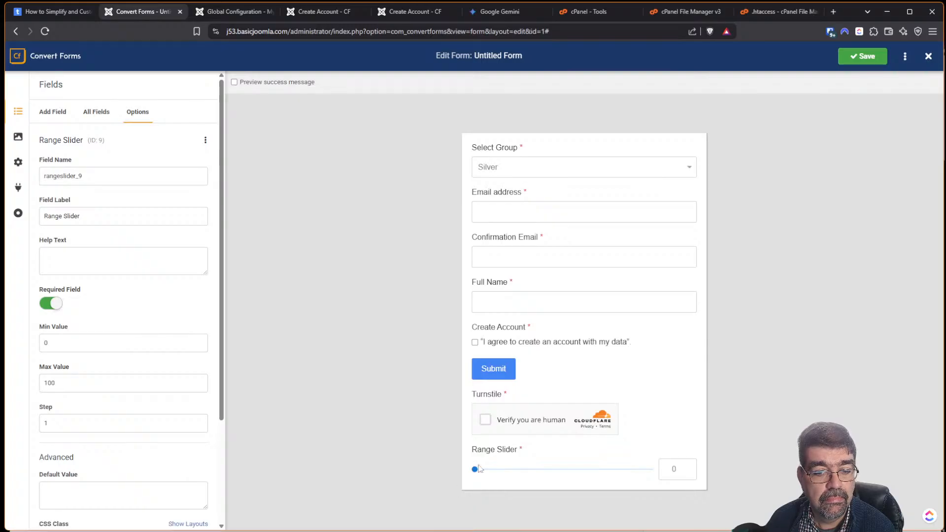
pyautogui.moveTo(475, 469); pyautogui.dragTo(416, 469)
pyautogui.click(96, 115)
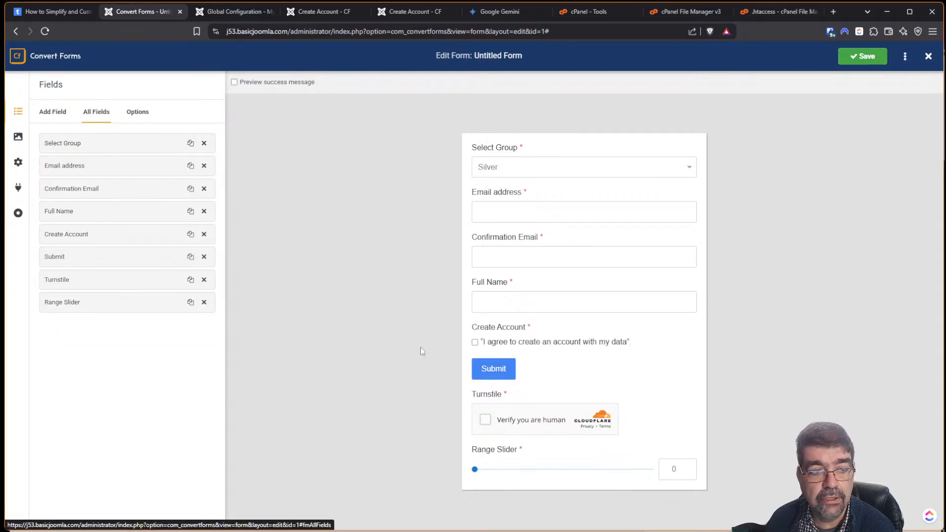
pyautogui.click(204, 279)
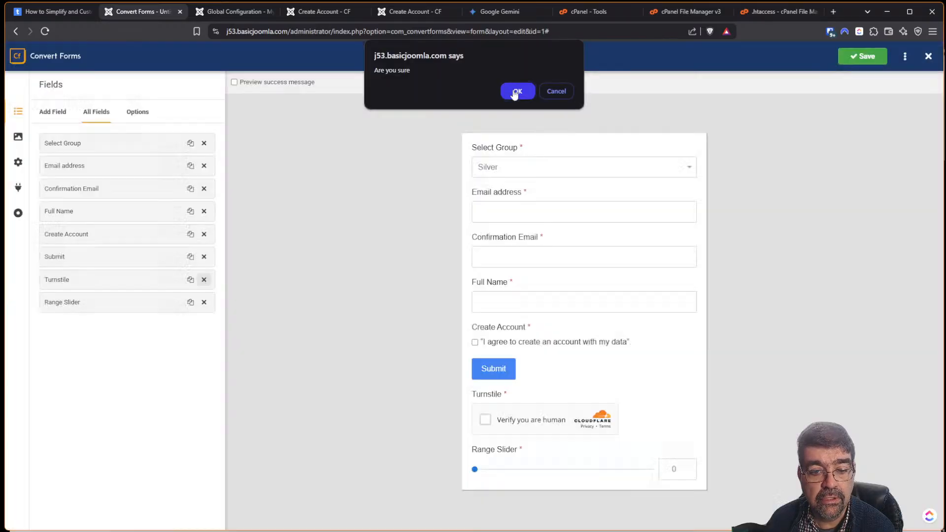
pyautogui.click(515, 93)
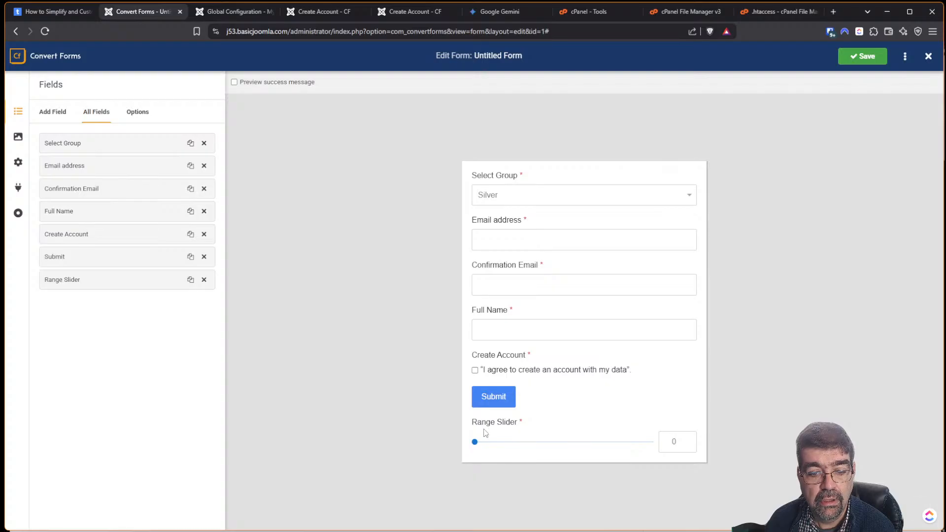
pyautogui.moveTo(87, 284); pyautogui.dragTo(85, 260)
pyautogui.click(862, 55)
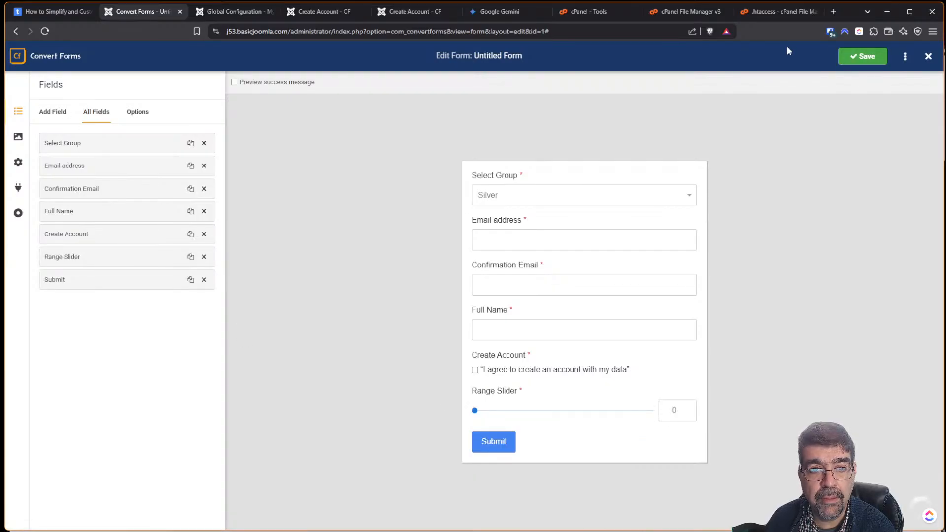
pyautogui.click(395, 11)
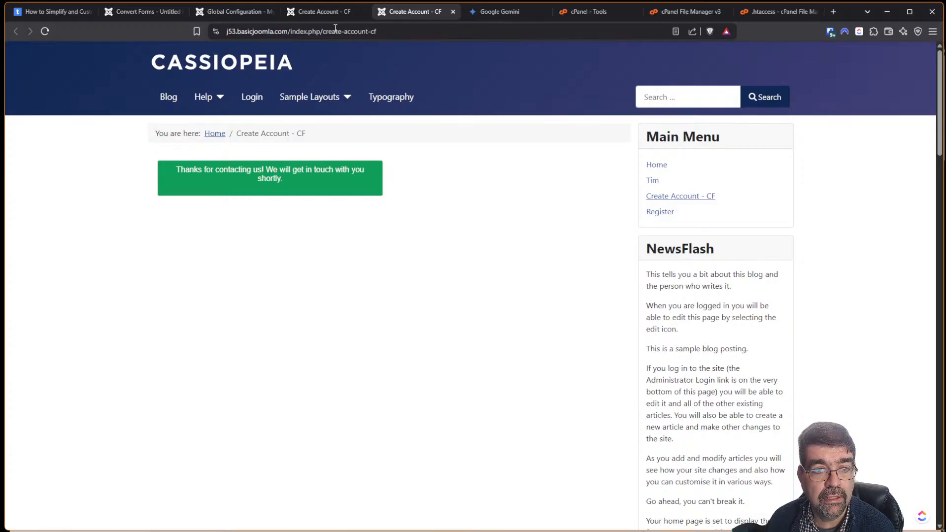
# Reload the frontend form and set its Range Slider value to 55.
pyautogui.click(45, 32)
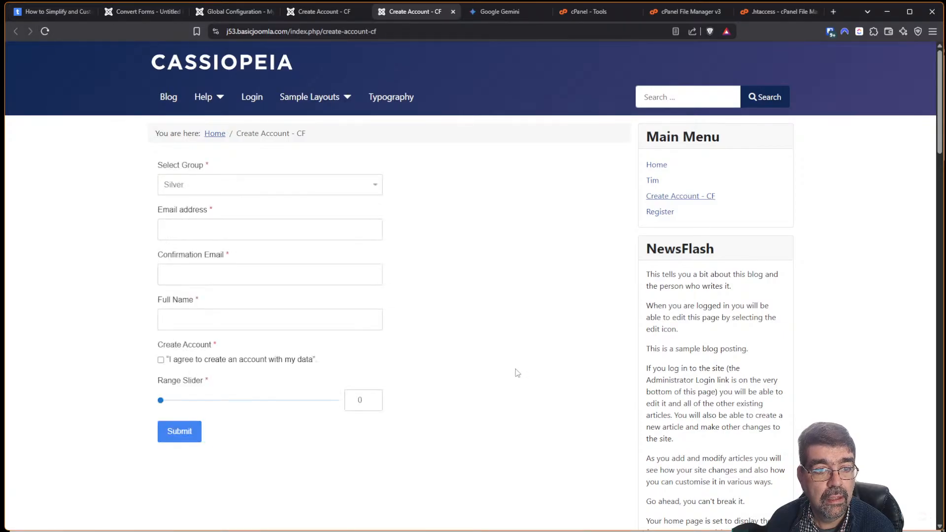
pyautogui.moveTo(160, 401); pyautogui.dragTo(271, 403)
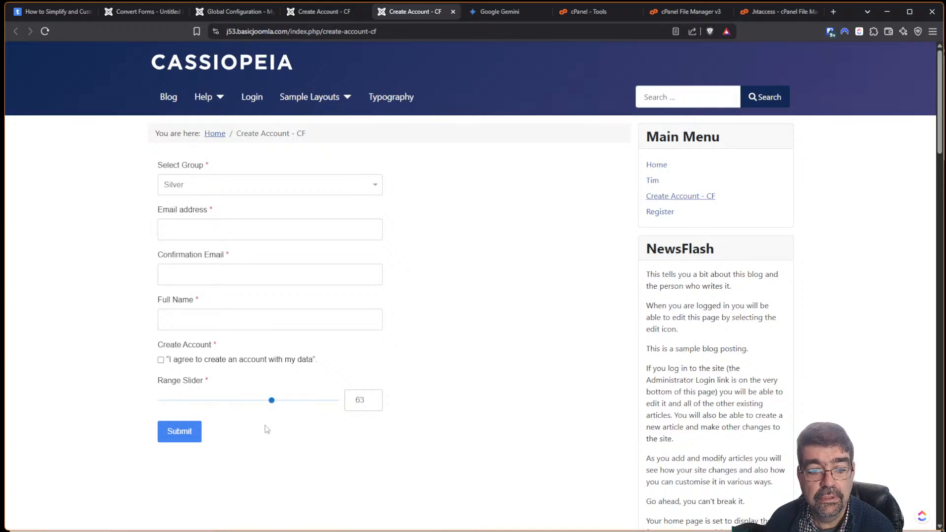
pyautogui.doubleClick(360, 399)
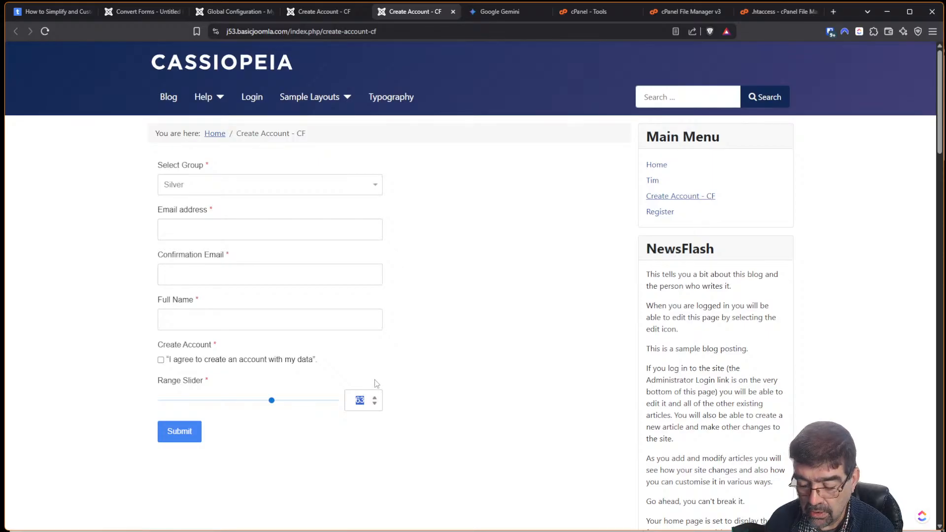
pyautogui.write('55')
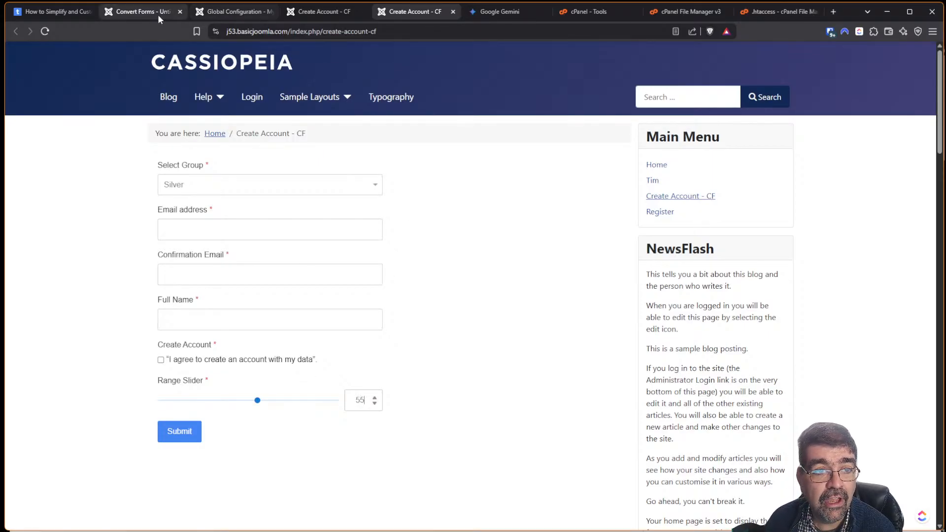
pyautogui.click(145, 15)
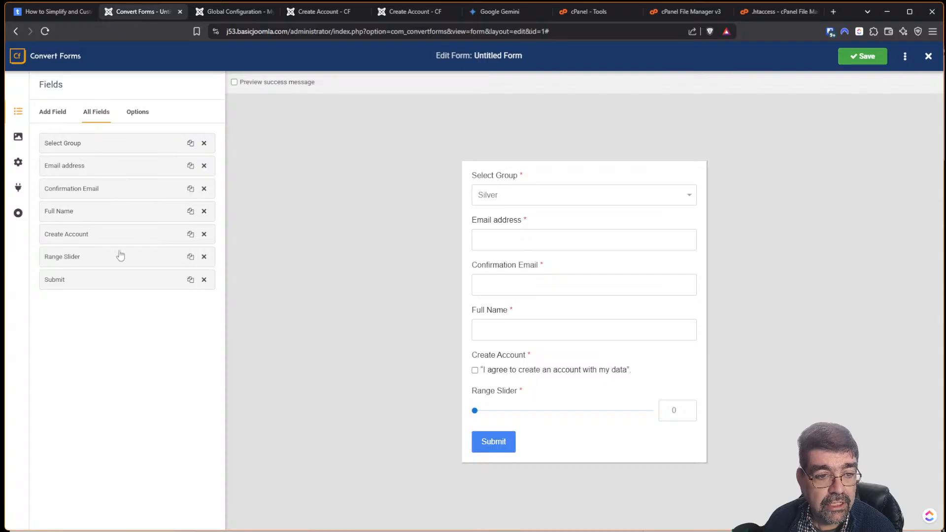
# Review the Range Slider's options and the form's Behavior security settings, testing the slider in the preview.
pyautogui.click(175, 261)
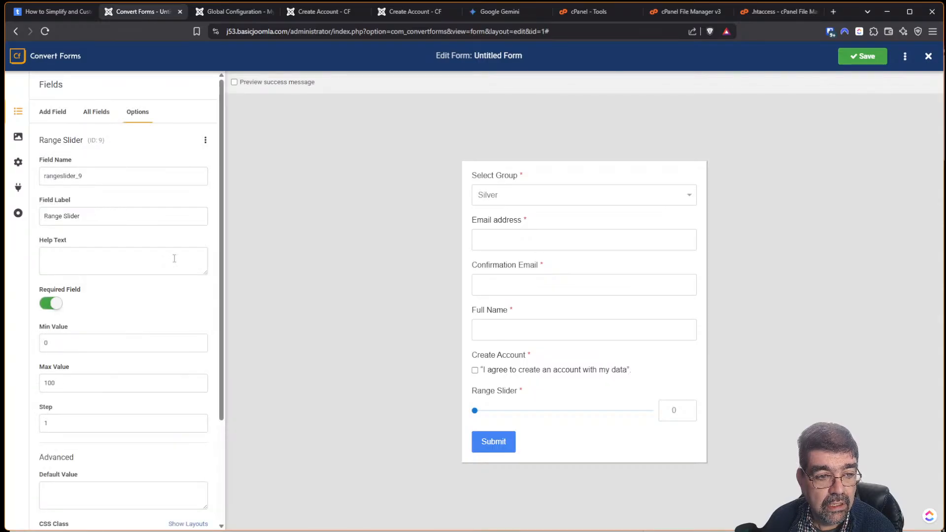
pyautogui.scroll(-2, 154, 220)
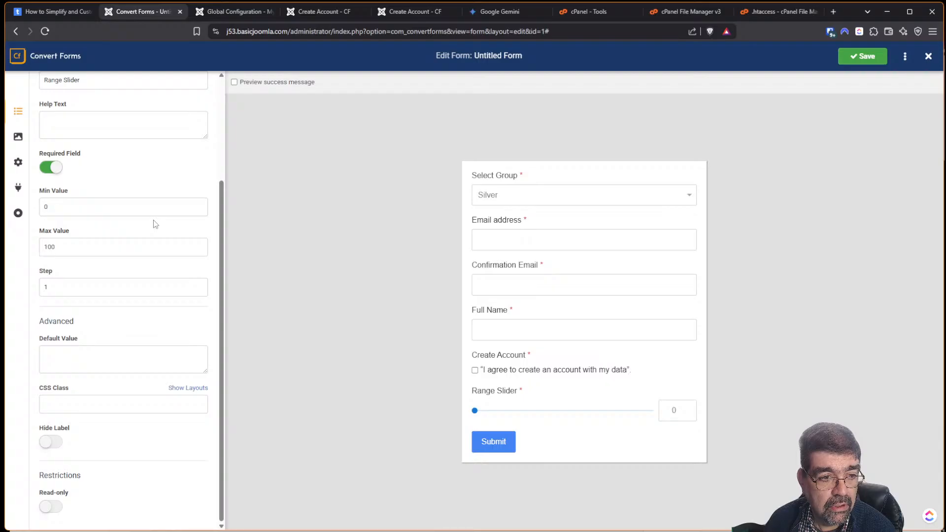
pyautogui.scroll(3, 154, 221)
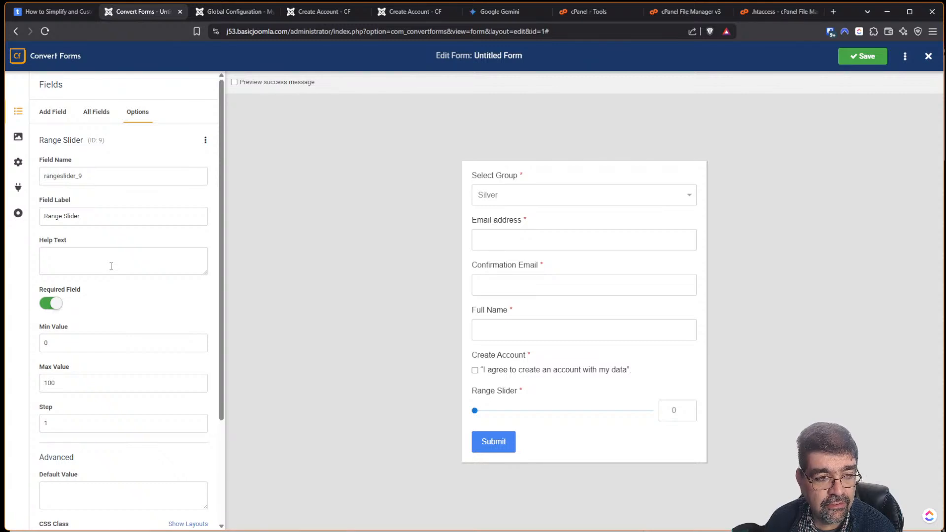
pyautogui.click(16, 162)
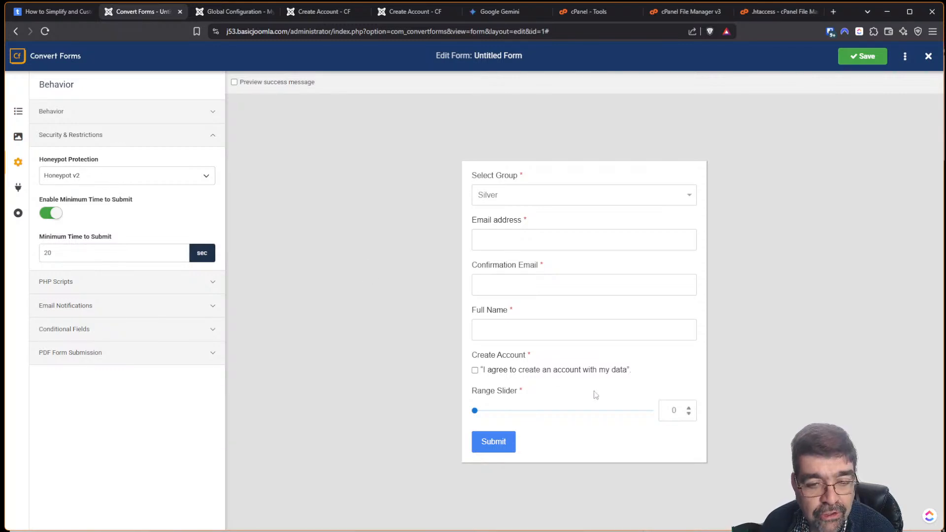
pyautogui.moveTo(475, 412); pyautogui.dragTo(599, 418)
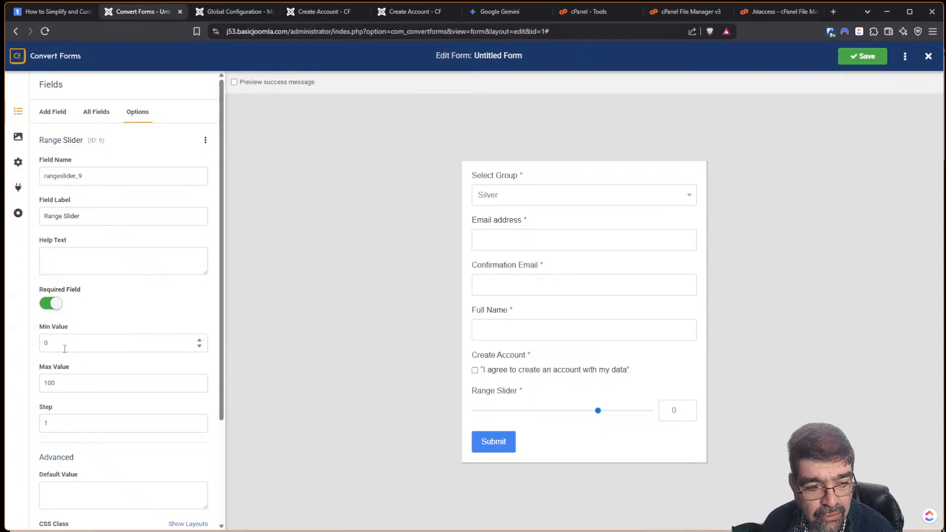
pyautogui.scroll(-3, 125, 342)
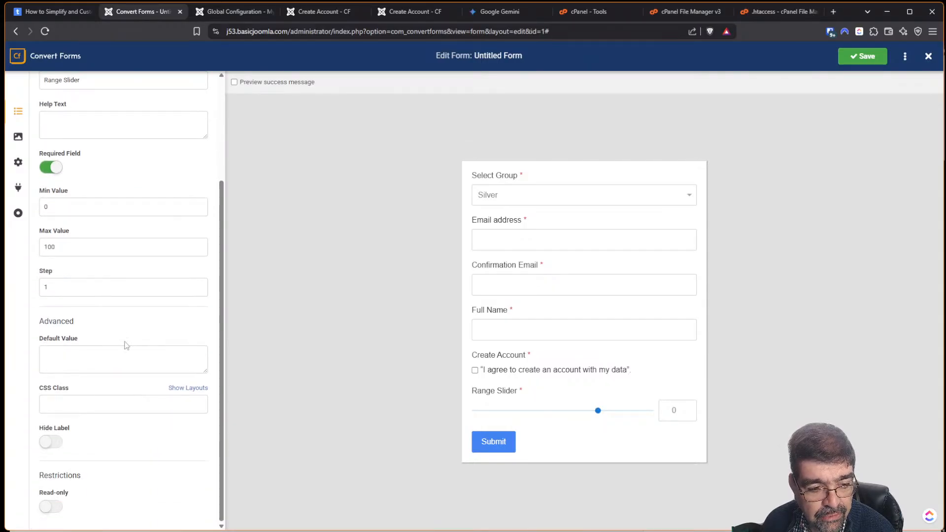
pyautogui.scroll(3, 128, 344)
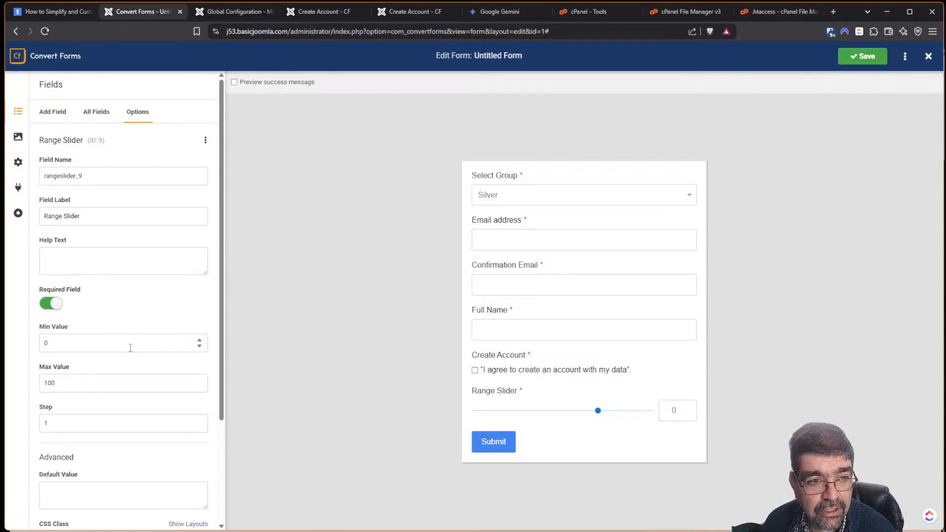
pyautogui.scroll(-3, 130, 348)
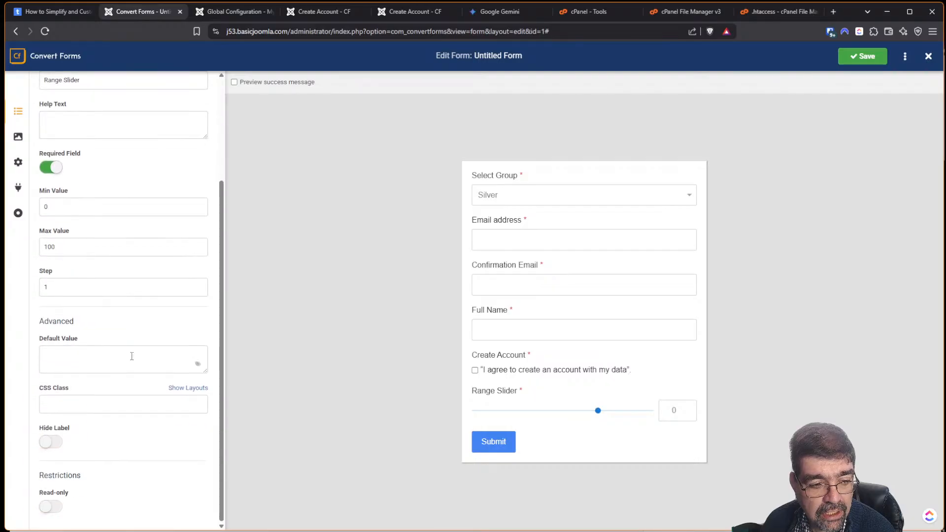
pyautogui.scroll(3, 132, 355)
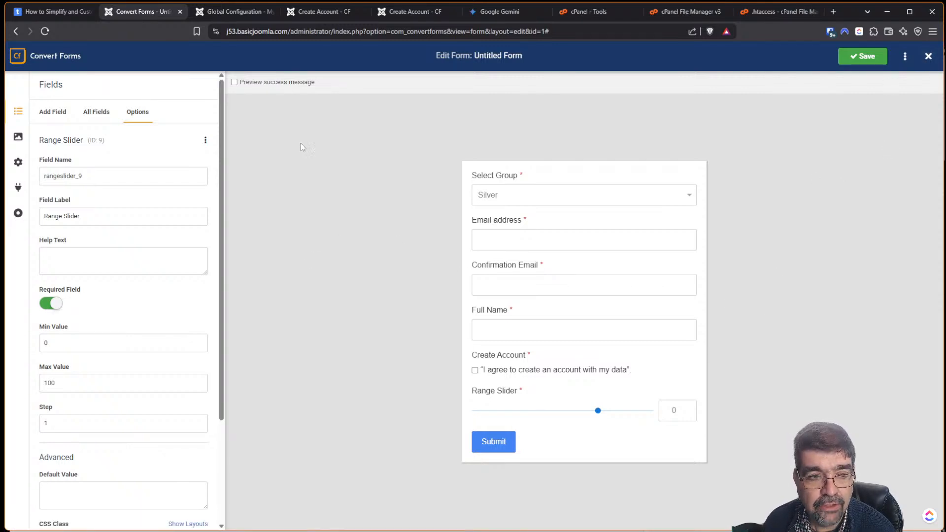
# Add a Math Captcha field, delete the Range Slider field, and save the form.
pyautogui.click(52, 112)
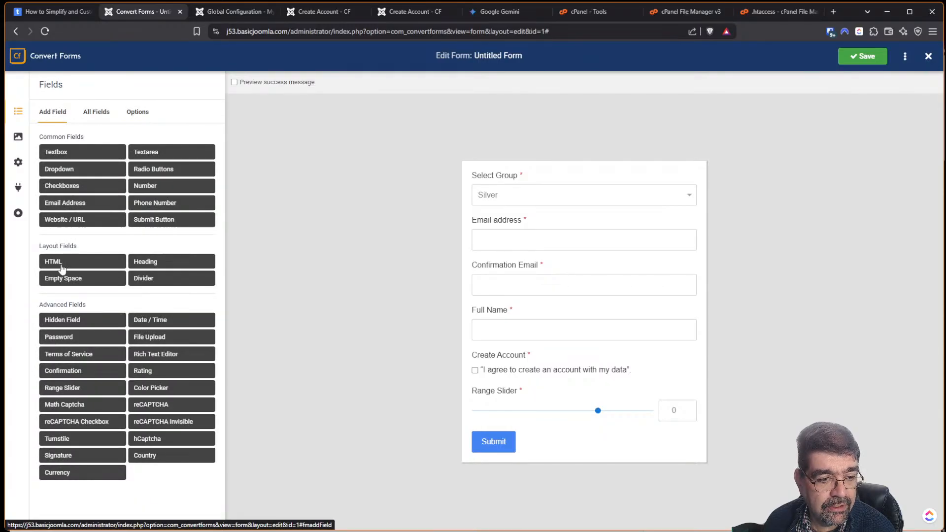
pyautogui.click(66, 406)
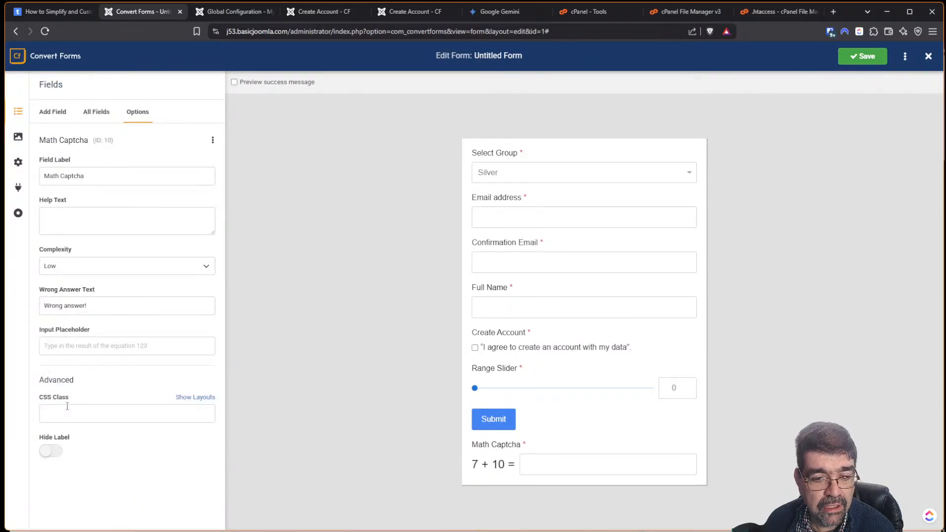
pyautogui.click(89, 117)
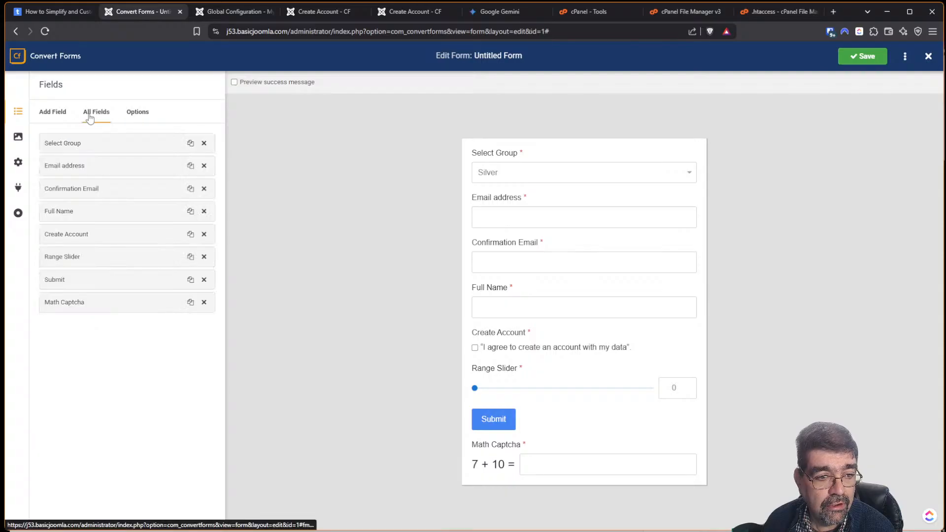
pyautogui.click(204, 258)
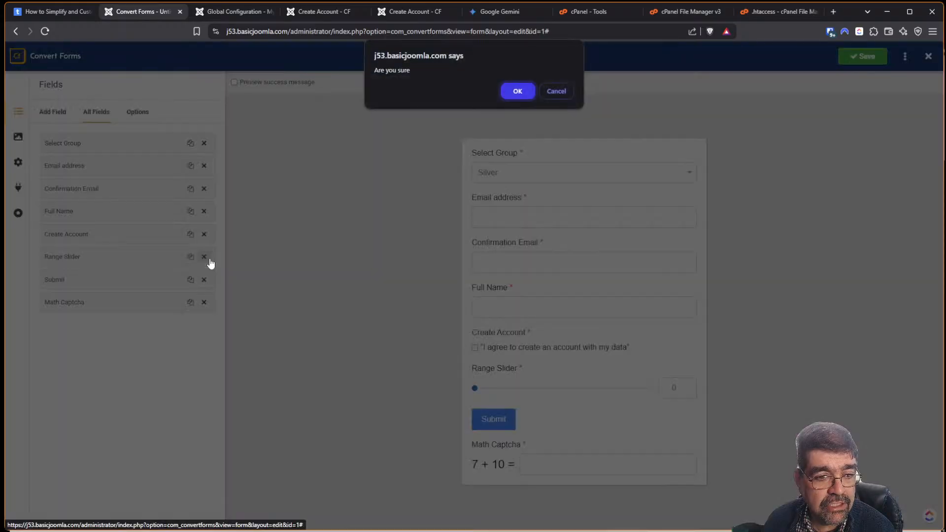
pyautogui.click(527, 91)
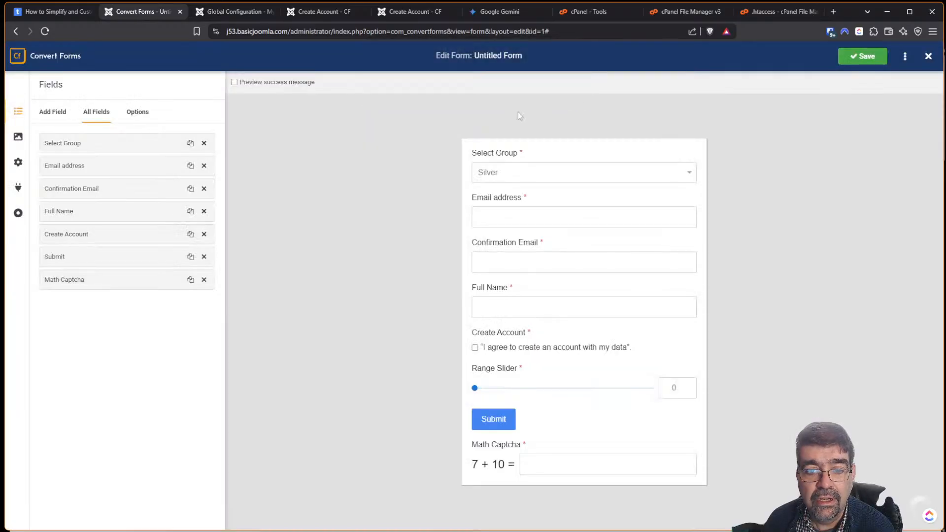
pyautogui.click(870, 59)
pyautogui.click(398, 10)
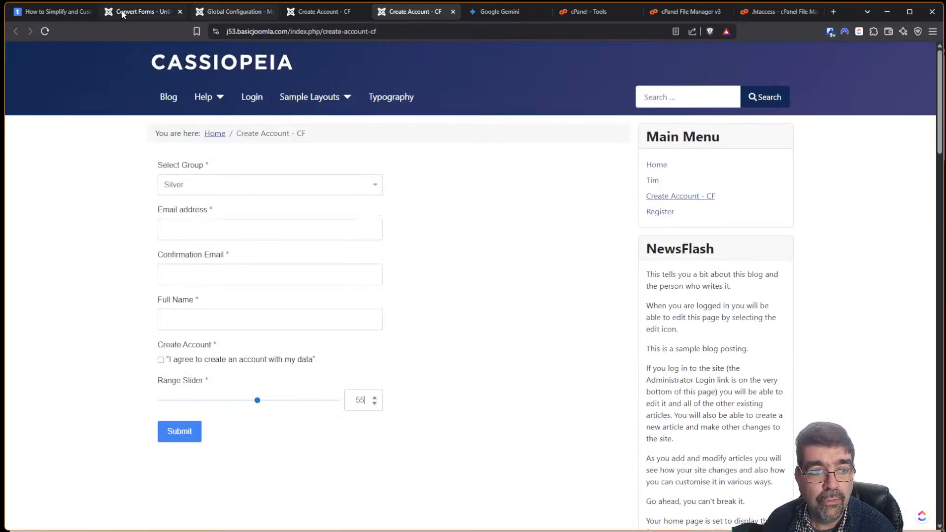
# Reload the frontend to show the Math Captcha field, then open the tassos.gr registration-form blog post.
pyautogui.click(46, 29)
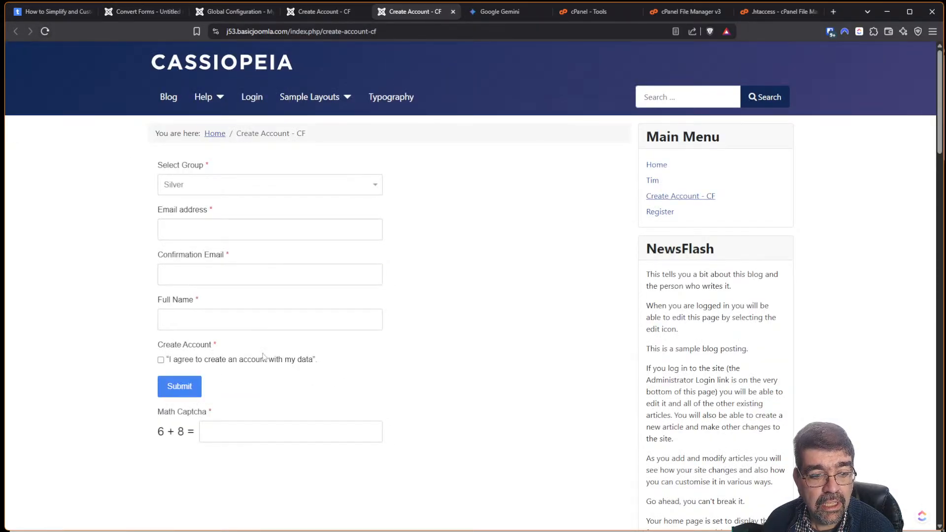
pyautogui.click(228, 432)
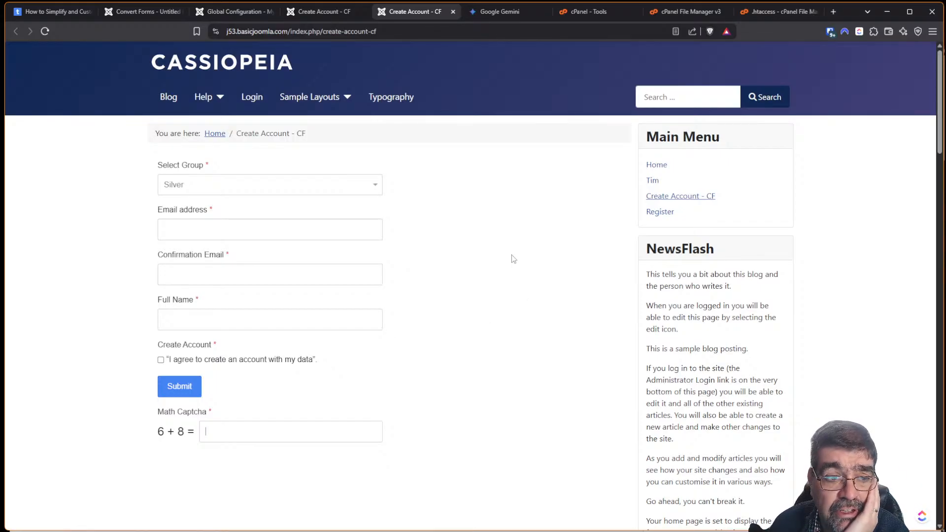
pyautogui.click(55, 15)
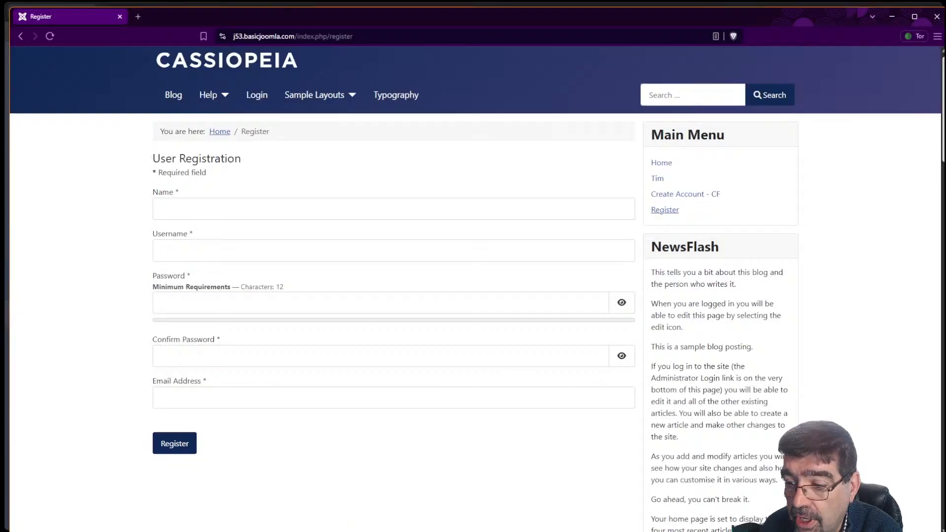
# Scroll through the User Registration page and back up to the top.
pyautogui.scroll(-8, 929, 229)
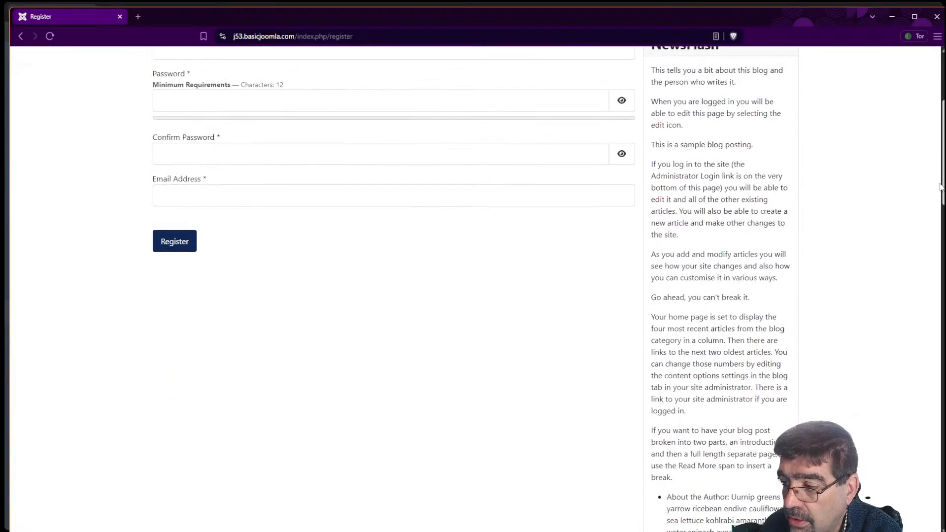
pyautogui.scroll(-1, 928, 228)
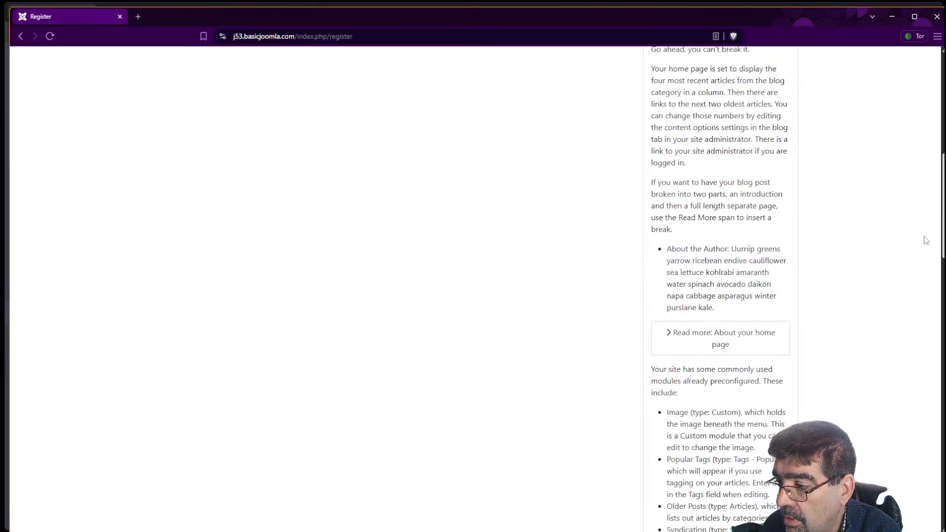
pyautogui.scroll(-10, 926, 240)
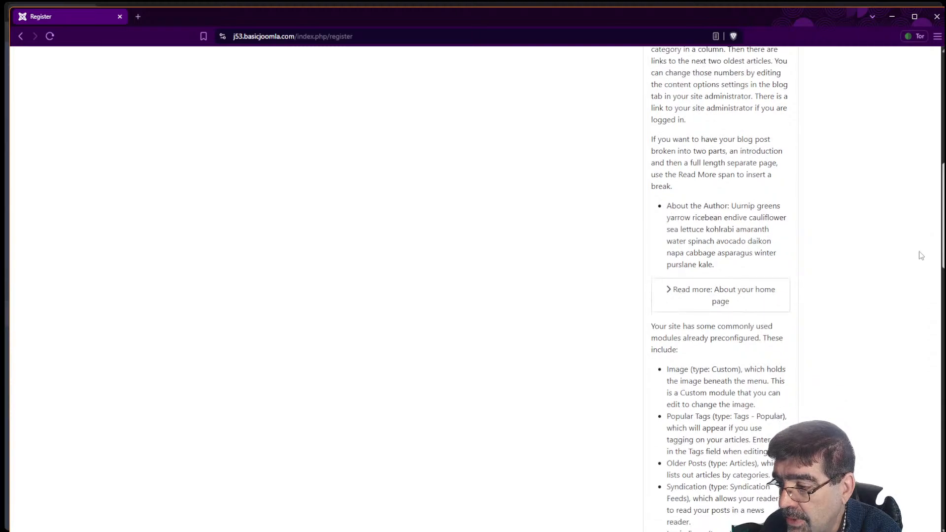
pyautogui.scroll(15, 904, 482)
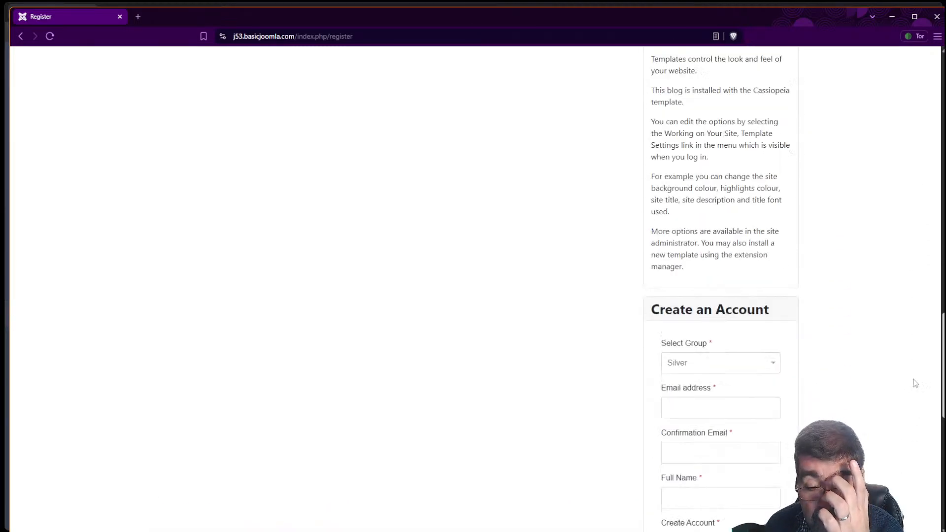